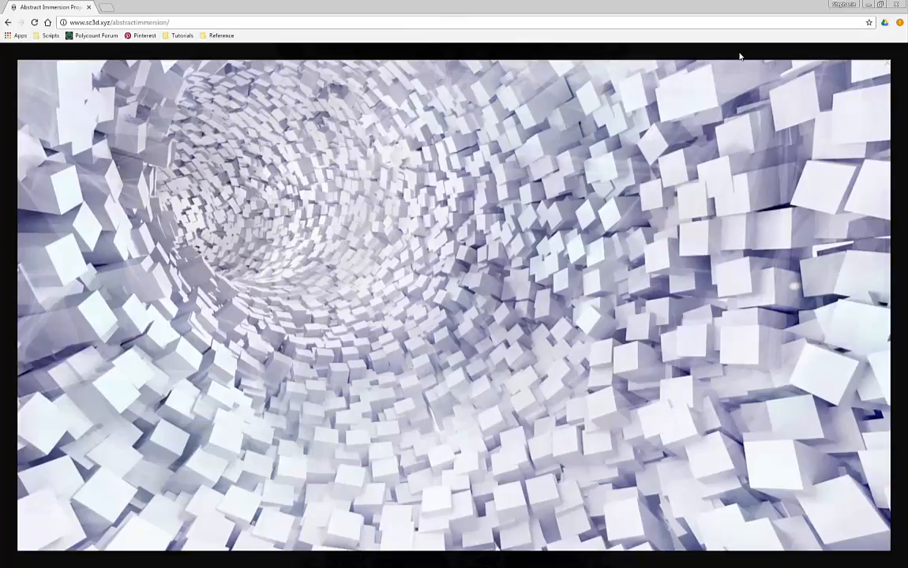
# Leave the enlarged image, find the Void Tunnel Shot video further down the page and play it in full screen.
pyautogui.click(740, 56)
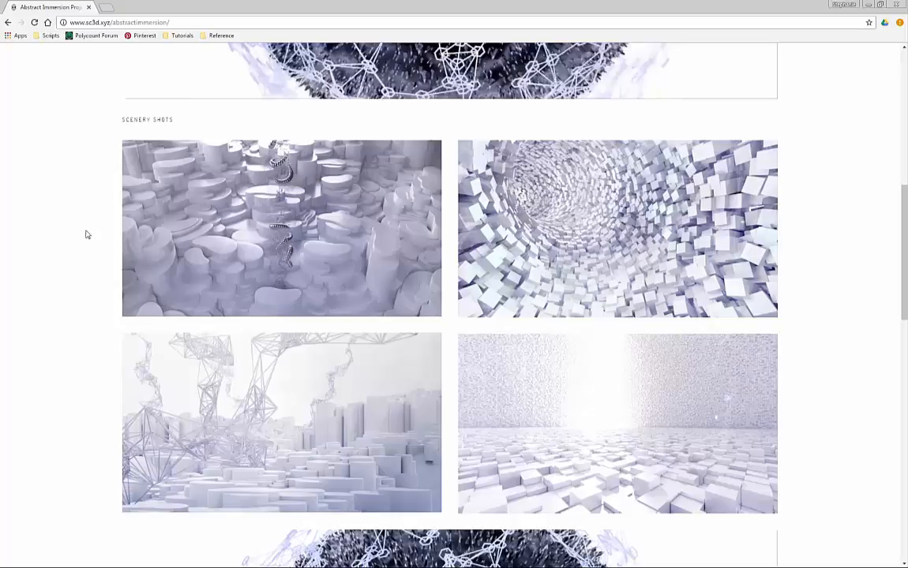
pyautogui.scroll(-10, 49, 312)
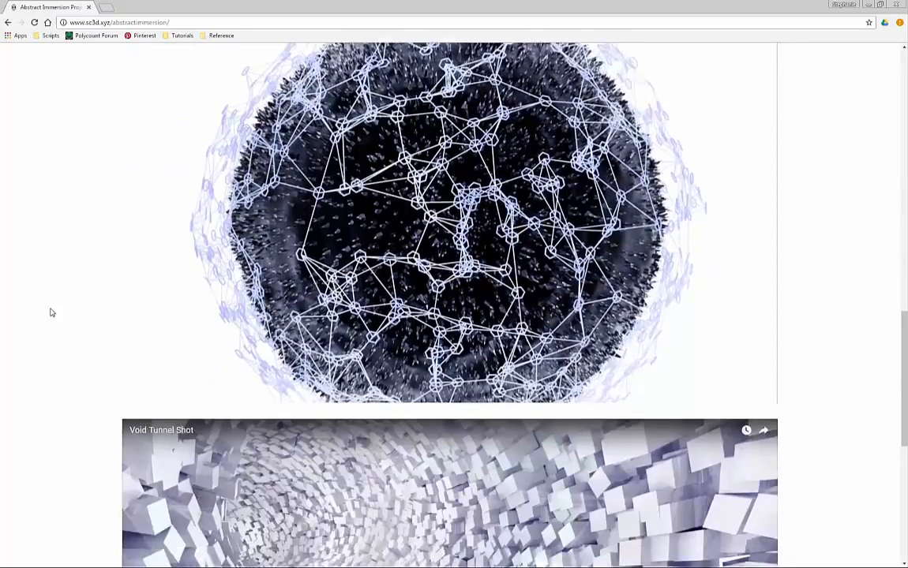
pyautogui.scroll(-2, 457, 268)
pyautogui.scroll(1, 450, 287)
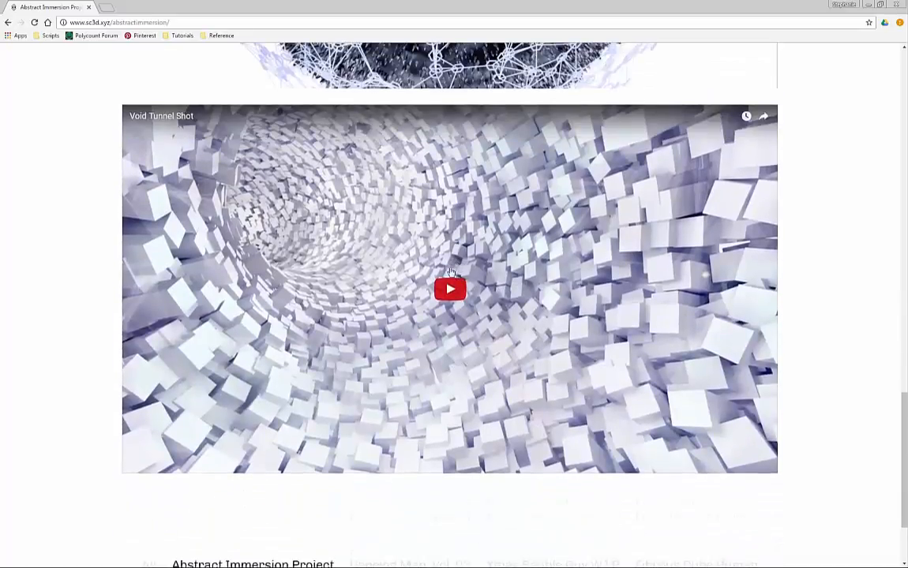
pyautogui.click(450, 291)
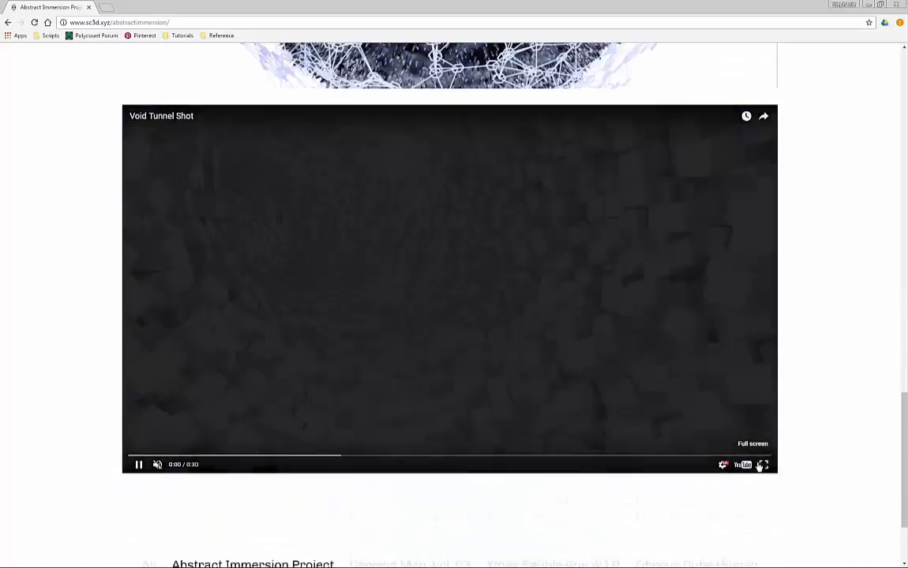
pyautogui.click(761, 465)
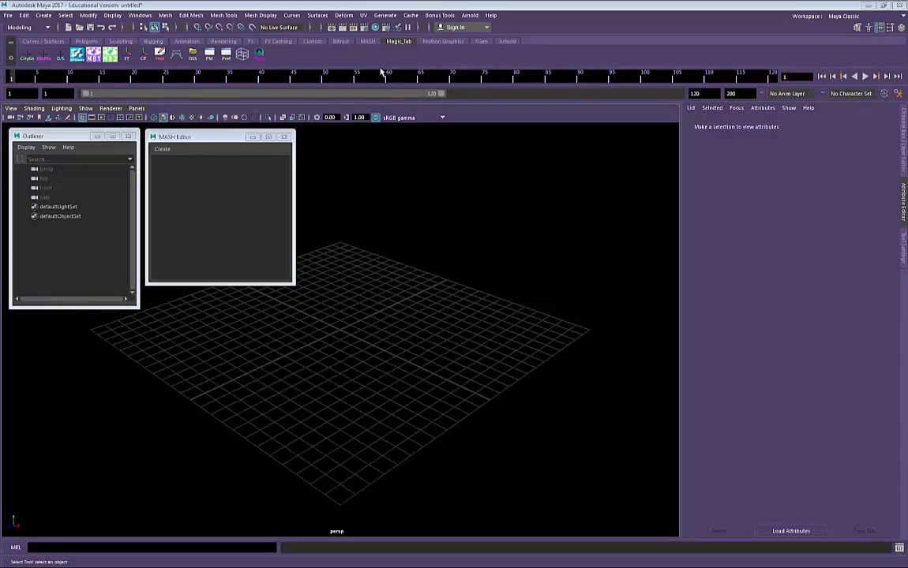
# Switch to Maya, show the MASH shelf tools and change the menu set to FX.
pyautogui.click(368, 42)
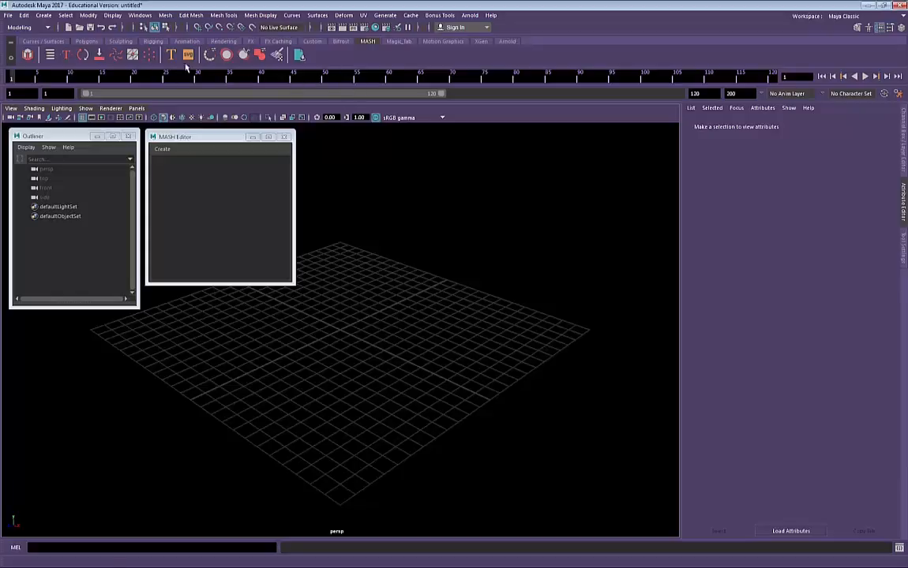
pyautogui.click(45, 27)
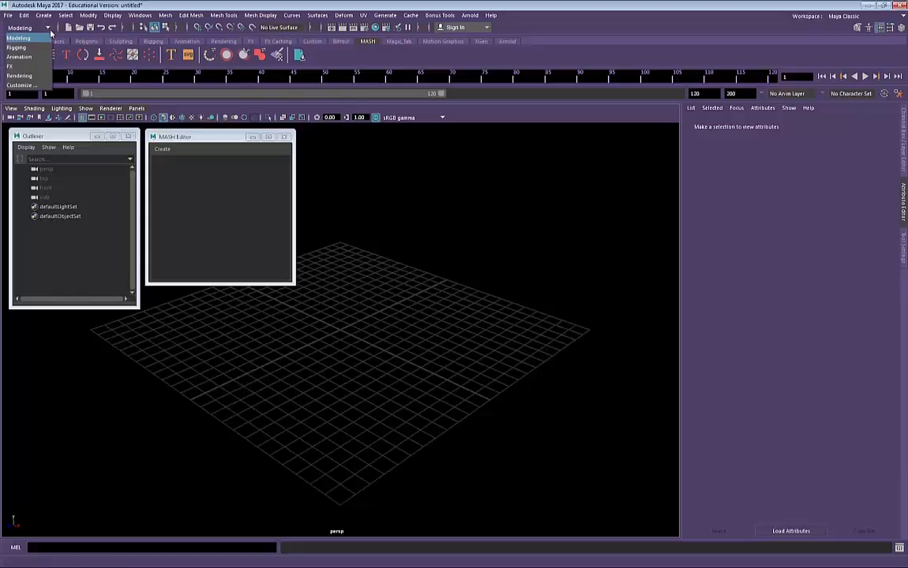
pyautogui.click(18, 68)
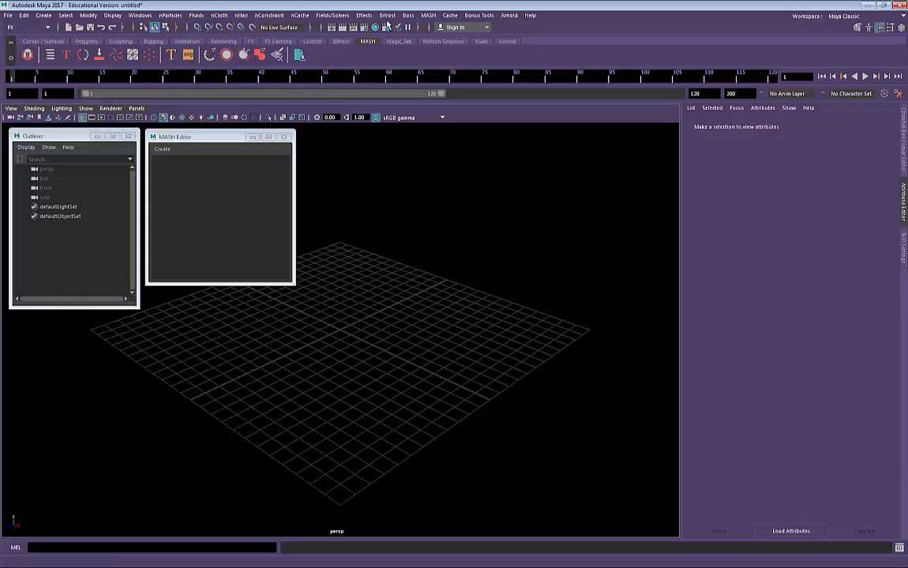
# Open the MASH network creation options and choose Mesh as the geometry type.
pyautogui.click(429, 17)
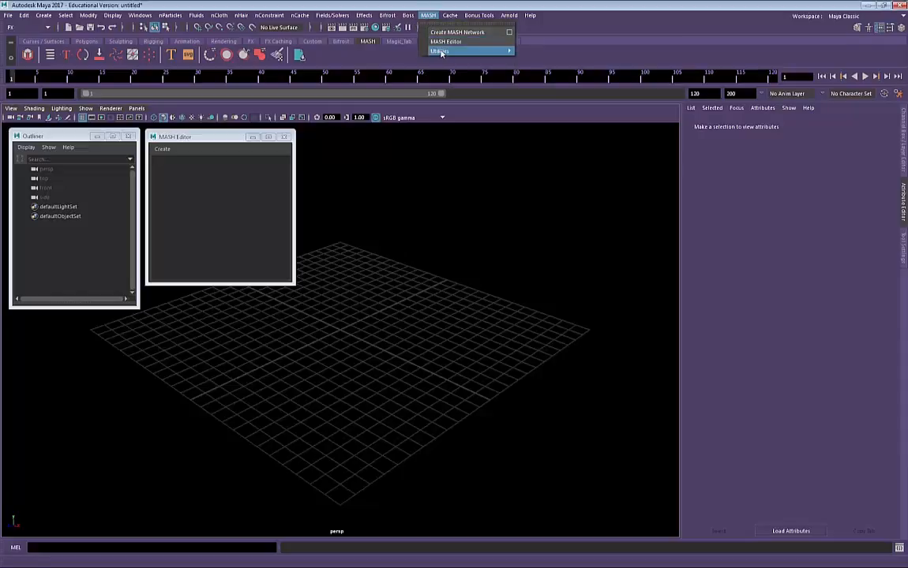
pyautogui.moveTo(449, 52)
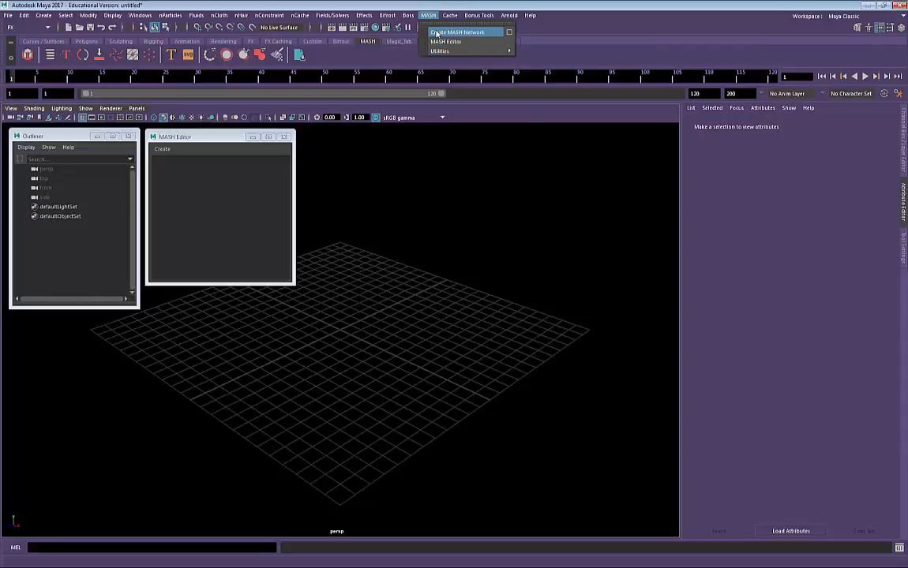
pyautogui.click(511, 33)
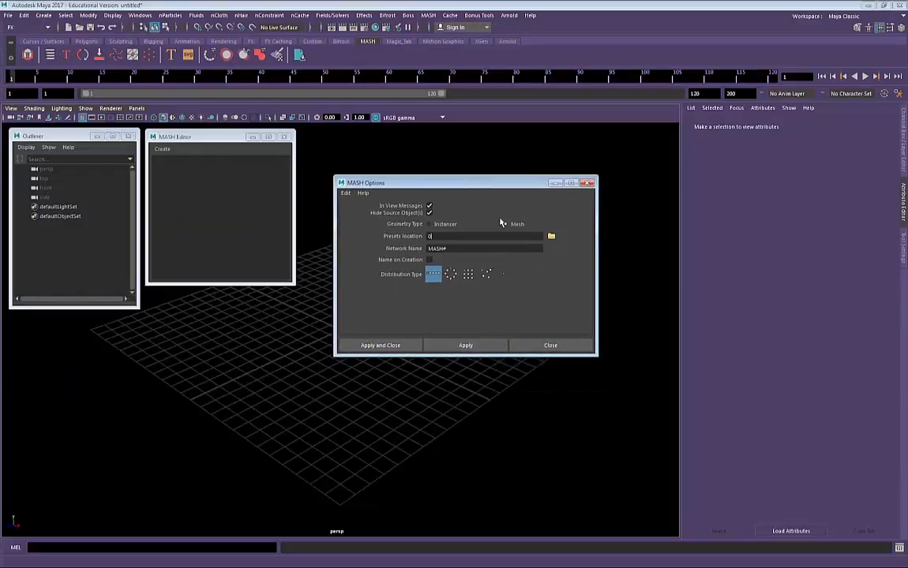
pyautogui.click(504, 225)
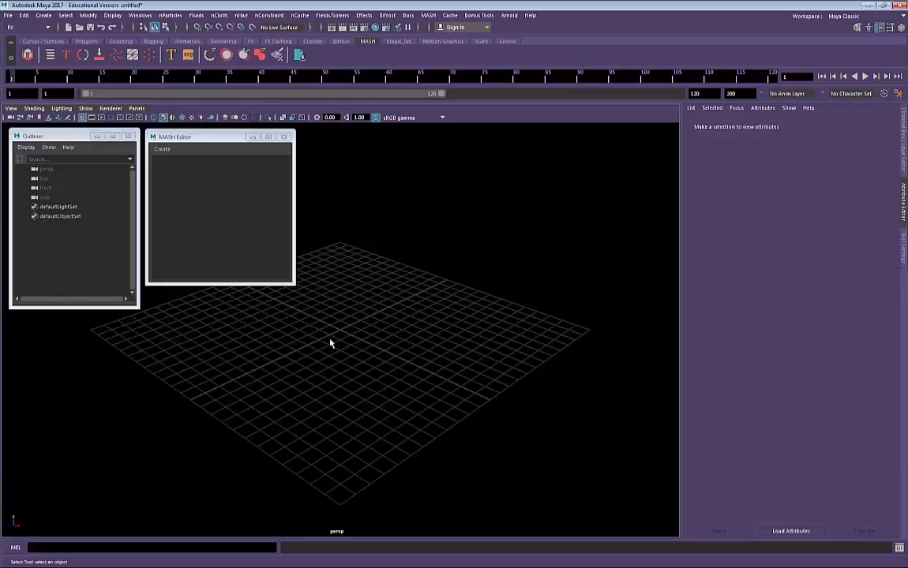
# Create a polygon cube at the grid's centre and build a MASH network from it.
pyautogui.keyDown('alt'); pyautogui.moveTo(337, 323); pyautogui.dragTo(375, 344); pyautogui.keyUp('alt')
pyautogui.keyDown('shift'); pyautogui.moveTo(371, 321); pyautogui.dragTo(374, 360, button='right'); pyautogui.keyUp('shift')
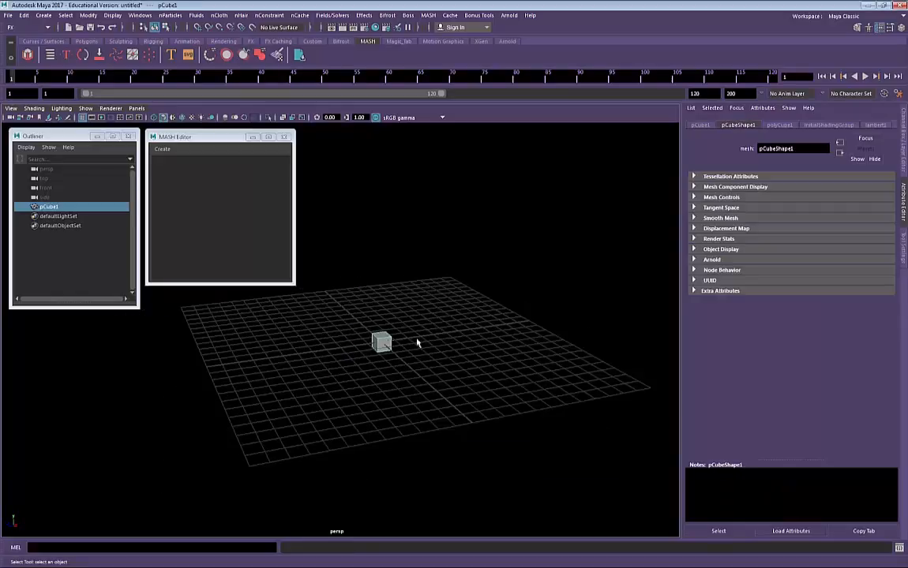
pyautogui.moveTo(464, 327)
pyautogui.keyDown('alt'); pyautogui.mouseDown()
pyautogui.moveTo(463, 311)
pyautogui.moveTo(466, 319)
pyautogui.mouseUp(); pyautogui.keyUp('alt')
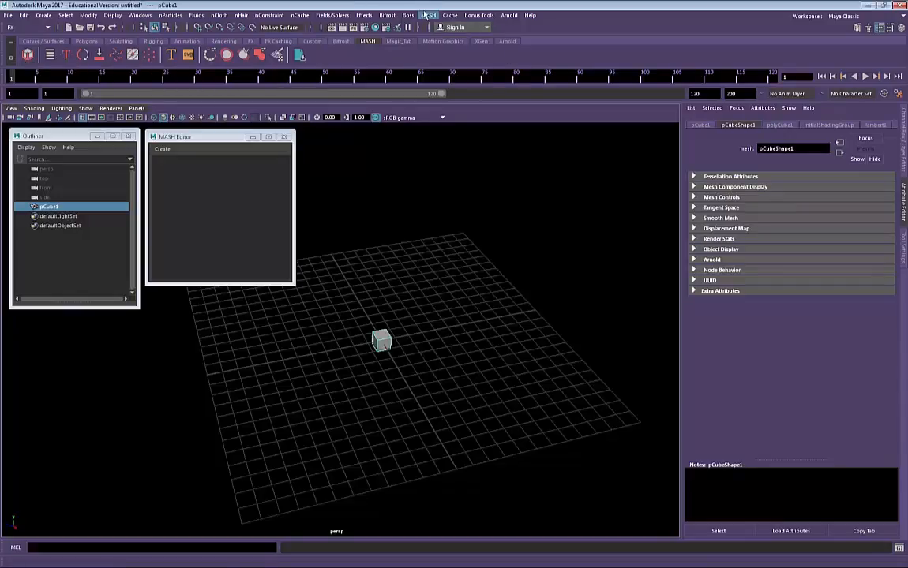
pyautogui.click(28, 54)
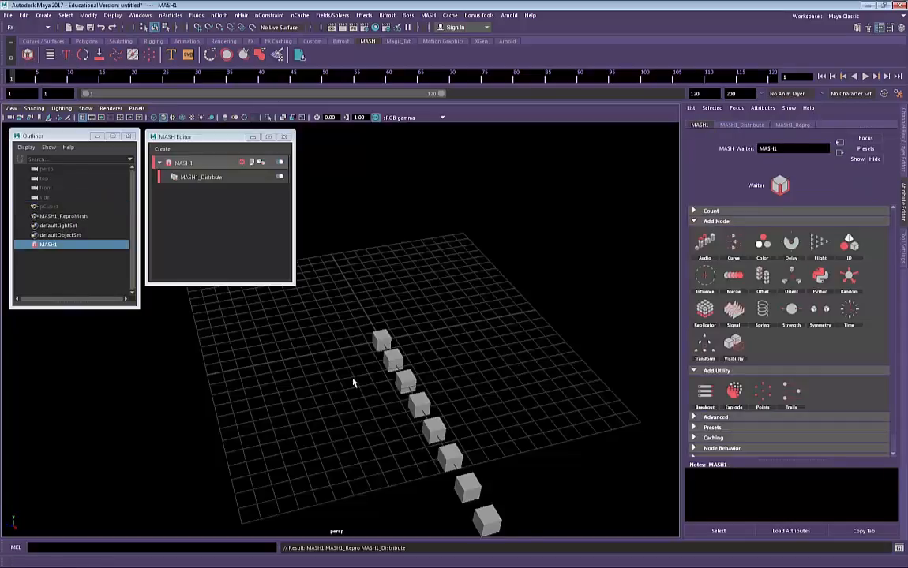
pyautogui.keyDown('alt'); pyautogui.moveTo(355, 379); pyautogui.dragTo(339, 430); pyautogui.keyUp('alt')
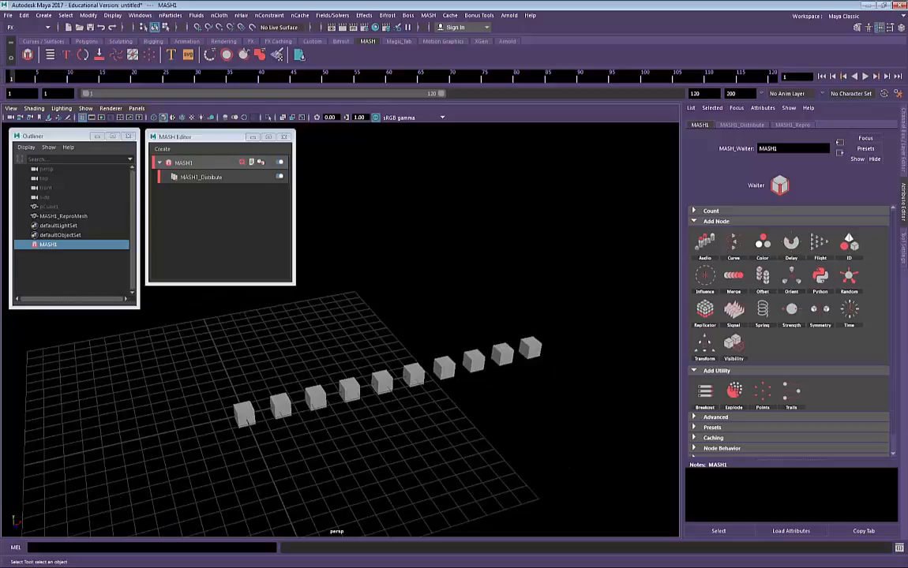
# Inspect the attributes of the MASH1_ReproMesh and MASH1 nodes.
pyautogui.click(39, 216)
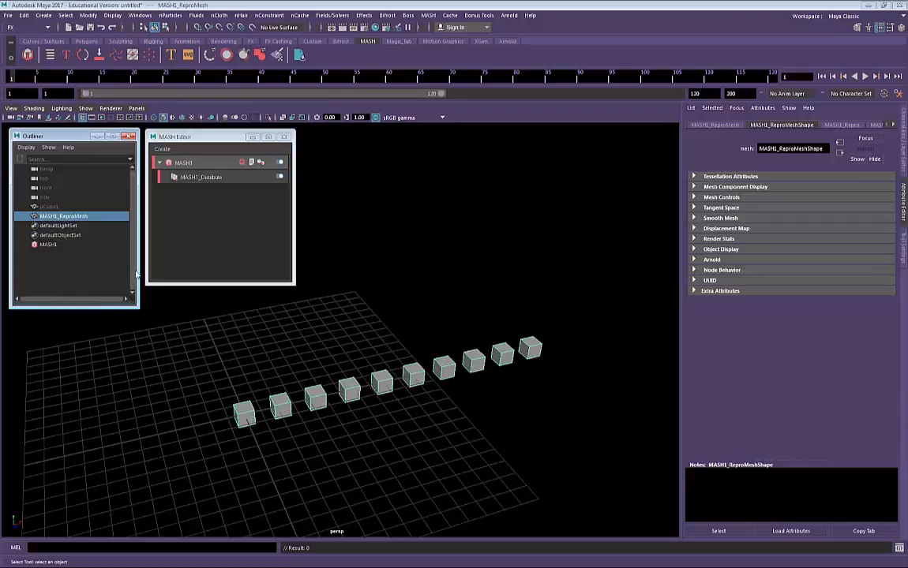
pyautogui.click(79, 245)
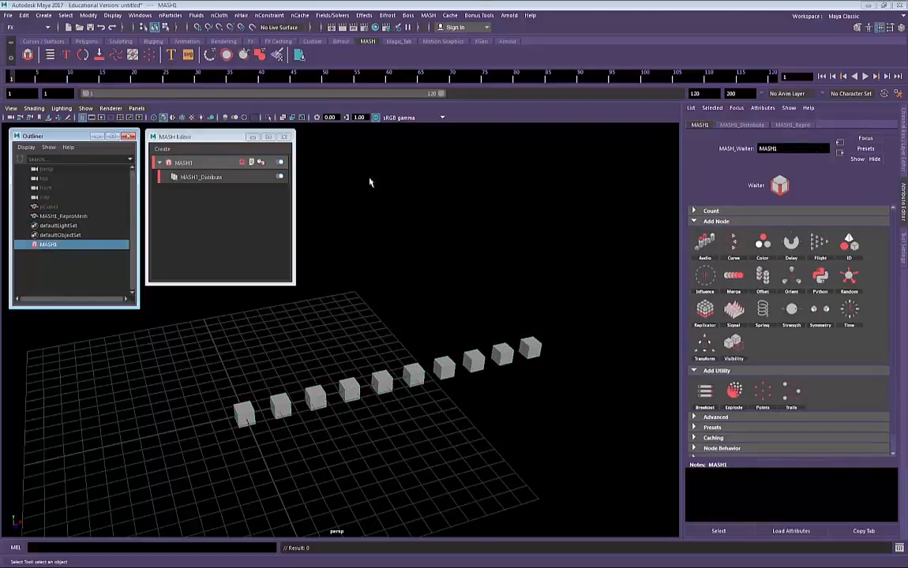
pyautogui.click(195, 140)
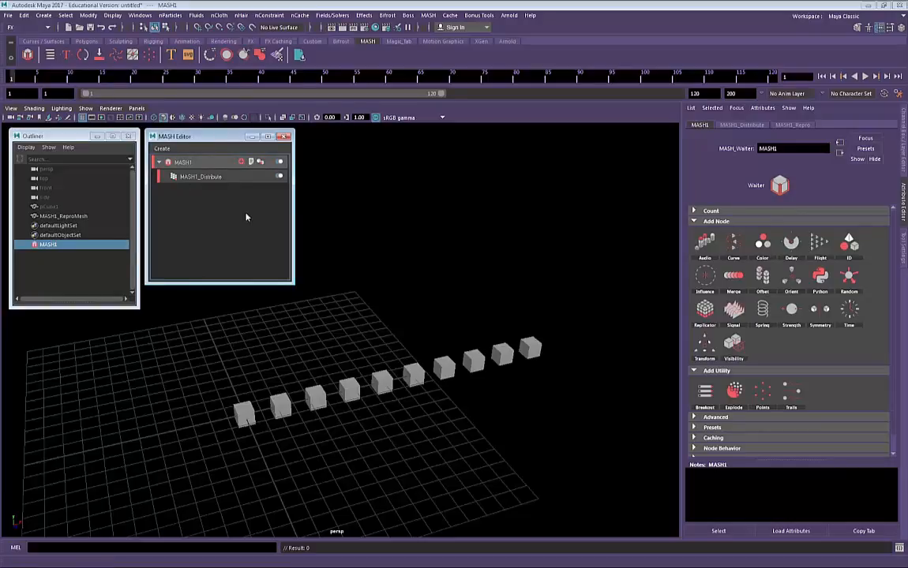
pyautogui.click(204, 163)
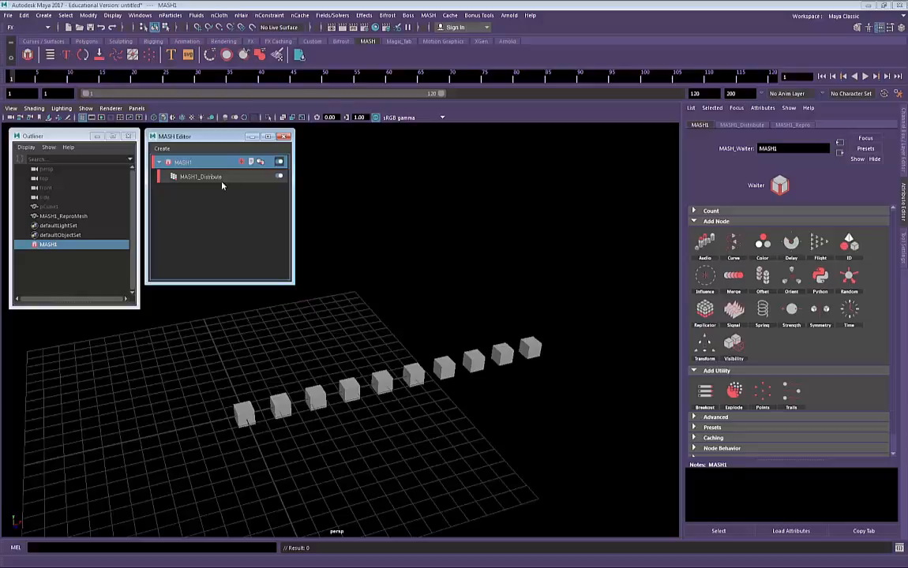
# Set the number of points of the MASH1_Distribute node to 100.
pyautogui.click(215, 178)
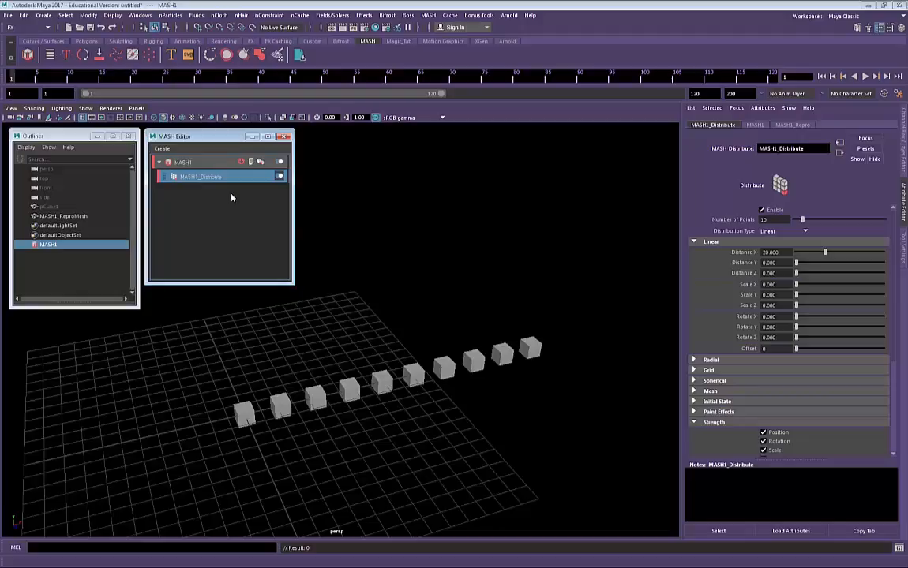
pyautogui.click(762, 219)
pyautogui.moveTo(804, 219)
pyautogui.mouseDown()
pyautogui.moveTo(811, 232)
pyautogui.moveTo(809, 223)
pyautogui.mouseUp()
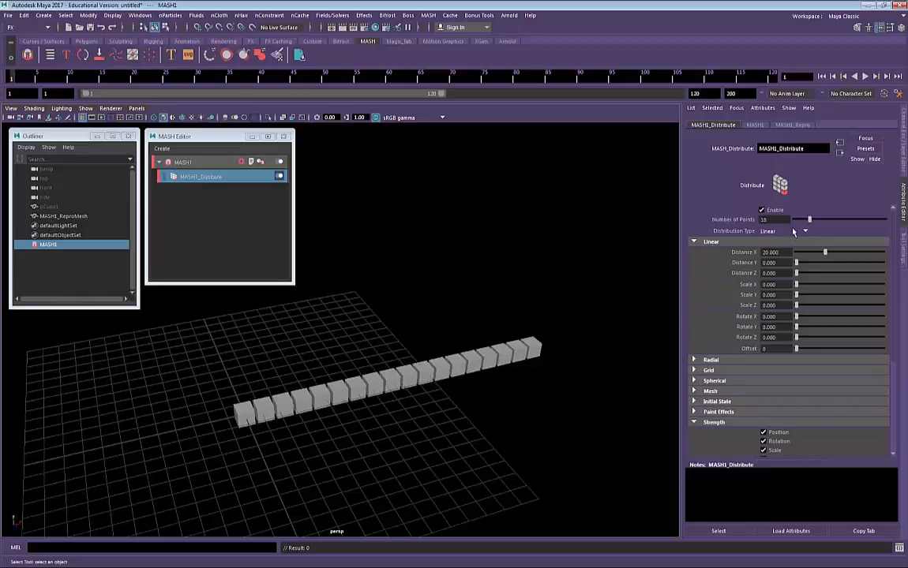
pyautogui.moveTo(805, 225); pyautogui.dragTo(903, 226)
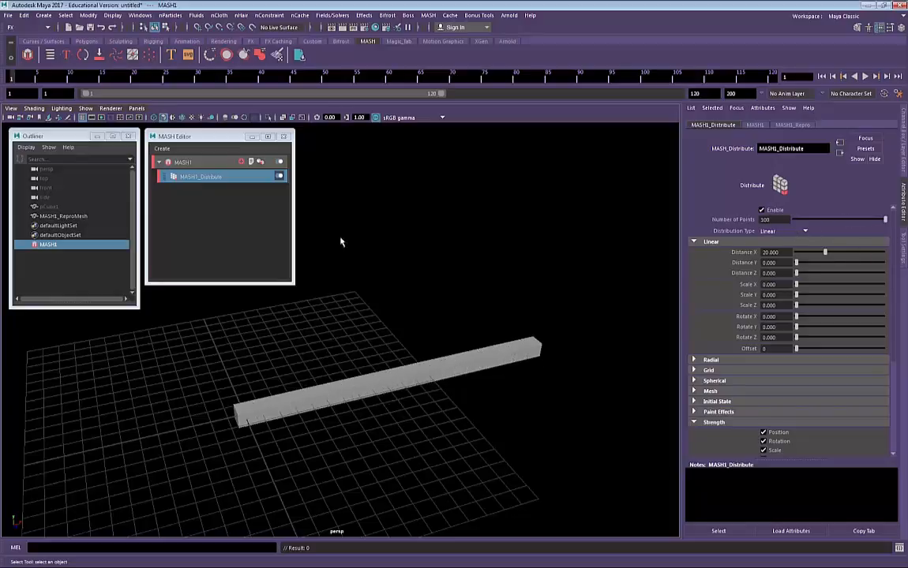
# Try linear Distance X values of about 49, 60 and 100 to spread out the row of cubes.
pyautogui.moveTo(820, 272); pyautogui.dragTo(867, 271)
pyautogui.keyDown('alt'); pyautogui.moveTo(550, 325); pyautogui.dragTo(465, 330, button='right'); pyautogui.keyUp('alt')
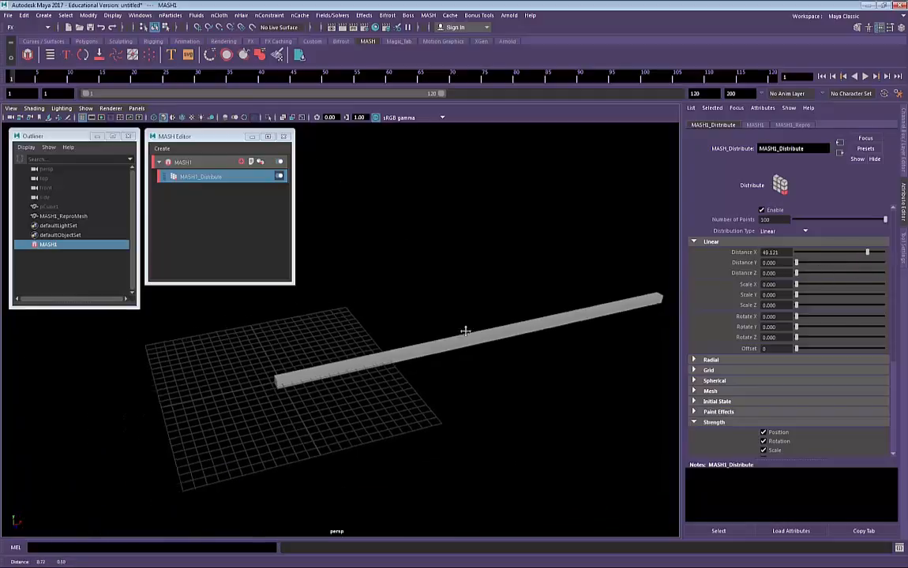
pyautogui.keyDown('alt'); pyautogui.moveTo(464, 330); pyautogui.dragTo(443, 343, button='middle'); pyautogui.keyUp('alt')
pyautogui.doubleClick(785, 252)
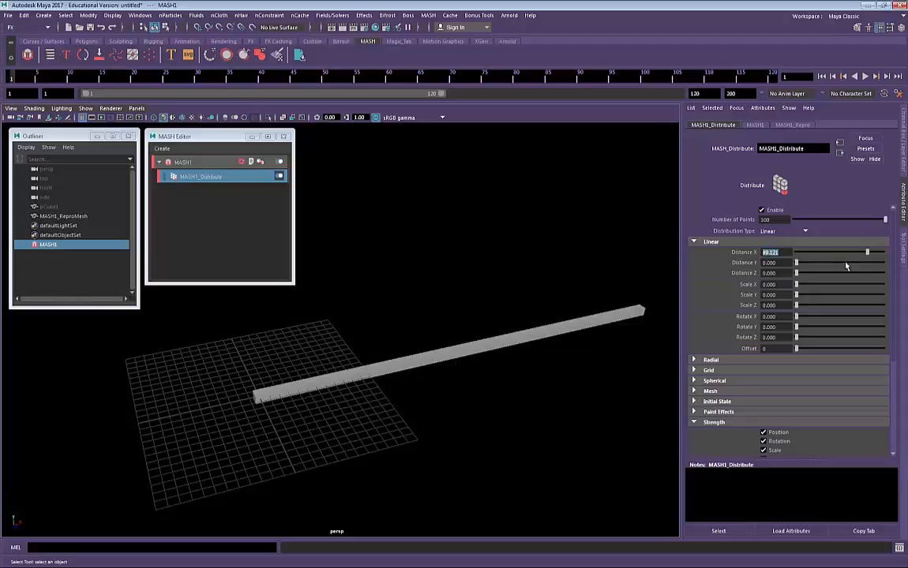
pyautogui.write('60')
pyautogui.press('Return')
pyautogui.keyDown('alt'); pyautogui.moveTo(485, 385); pyautogui.dragTo(551, 308, button='right'); pyautogui.keyUp('alt')
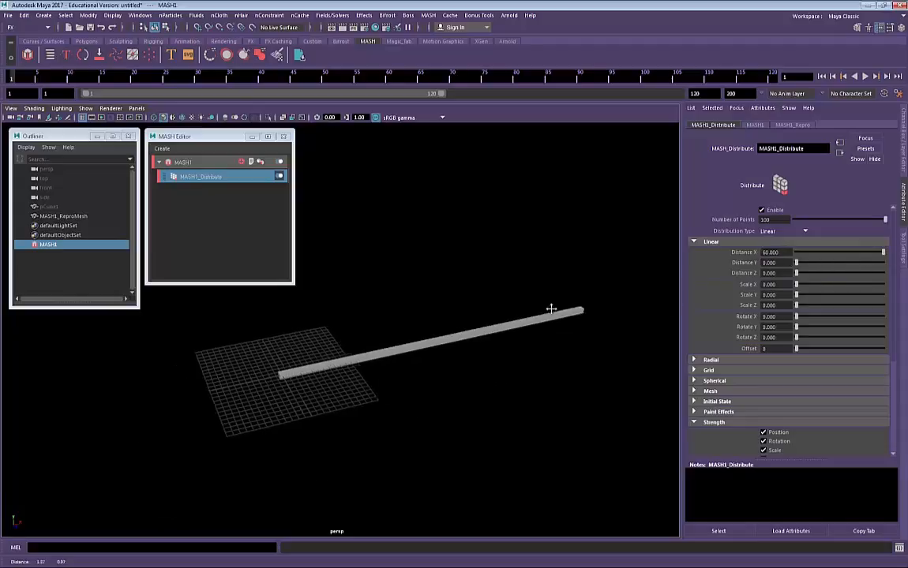
pyautogui.moveTo(785, 253); pyautogui.dragTo(712, 258)
pyautogui.write('100')
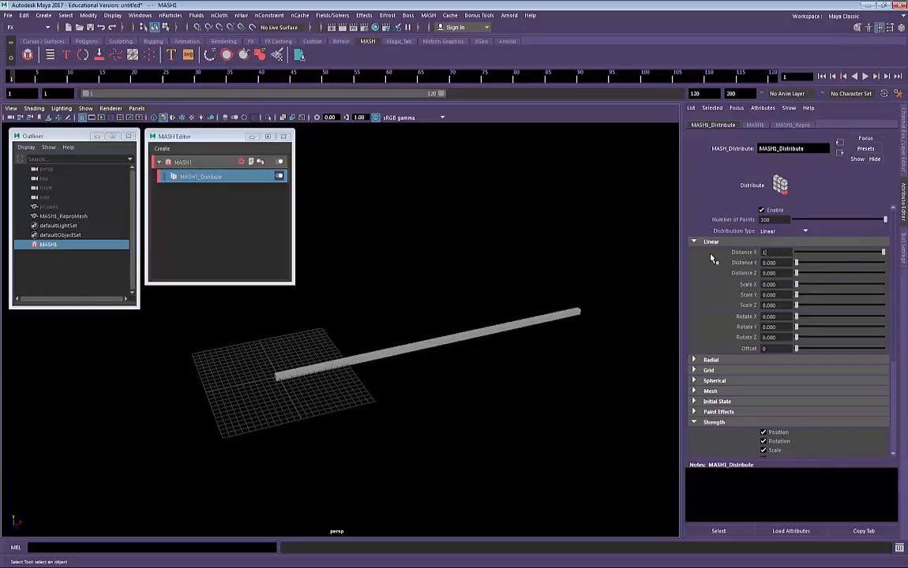
pyautogui.press('Return')
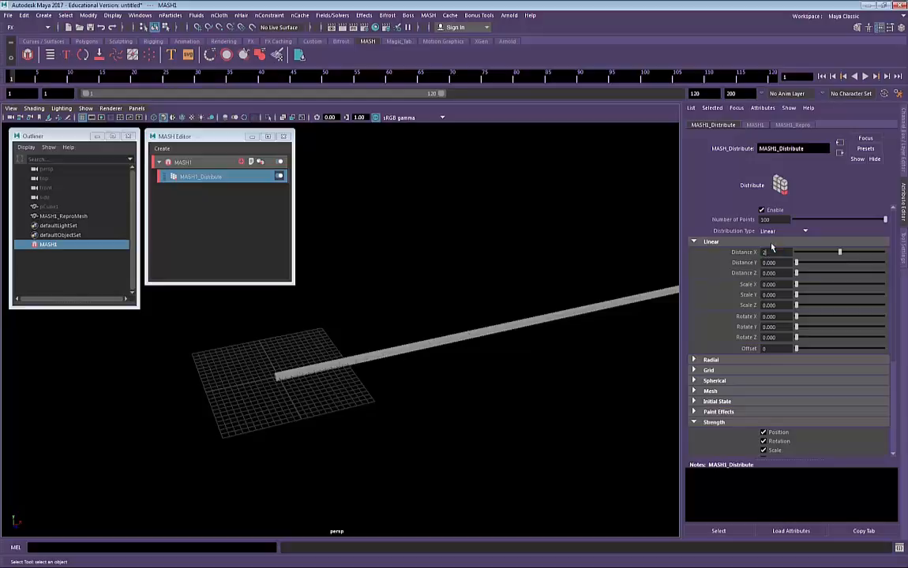
# Set the linear Distance X of the MASH distribution to 200.
pyautogui.write('200')
pyautogui.press('Return')
pyautogui.keyDown('alt'); pyautogui.moveTo(442, 308); pyautogui.dragTo(340, 328); pyautogui.keyUp('alt')
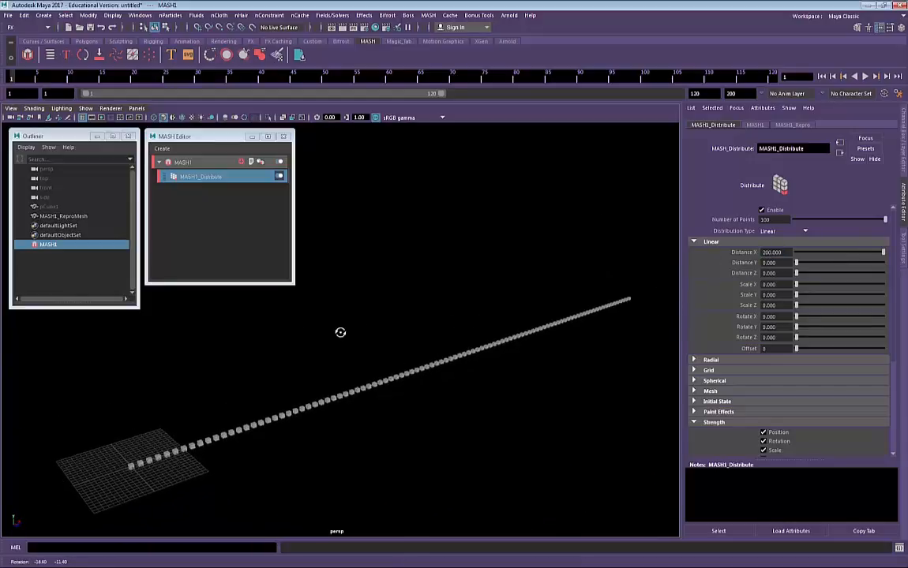
# Try the linear distribution's Distance Y and Scale X sliders on the row of cubes.
pyautogui.keyDown('alt'); pyautogui.moveTo(474, 330); pyautogui.dragTo(512, 303); pyautogui.keyUp('alt')
pyautogui.moveTo(797, 263)
pyautogui.mouseDown()
pyautogui.moveTo(811, 273)
pyautogui.moveTo(795, 268)
pyautogui.moveTo(883, 275)
pyautogui.moveTo(792, 276)
pyautogui.mouseUp()
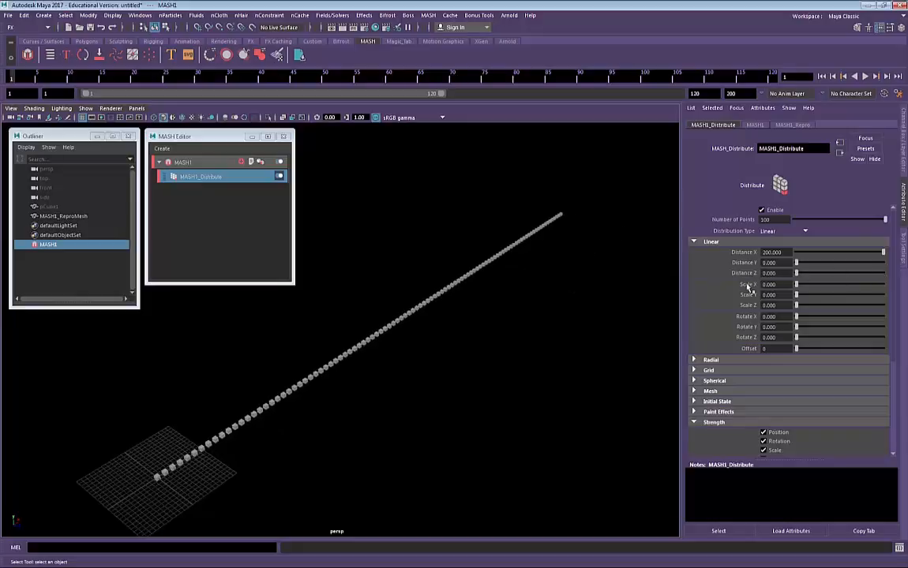
pyautogui.keyDown('alt'); pyautogui.moveTo(568, 303); pyautogui.dragTo(547, 289); pyautogui.keyUp('alt')
pyautogui.moveTo(796, 285); pyautogui.dragTo(795, 353)
pyautogui.keyDown('alt'); pyautogui.moveTo(545, 400); pyautogui.dragTo(508, 350); pyautogui.keyUp('alt')
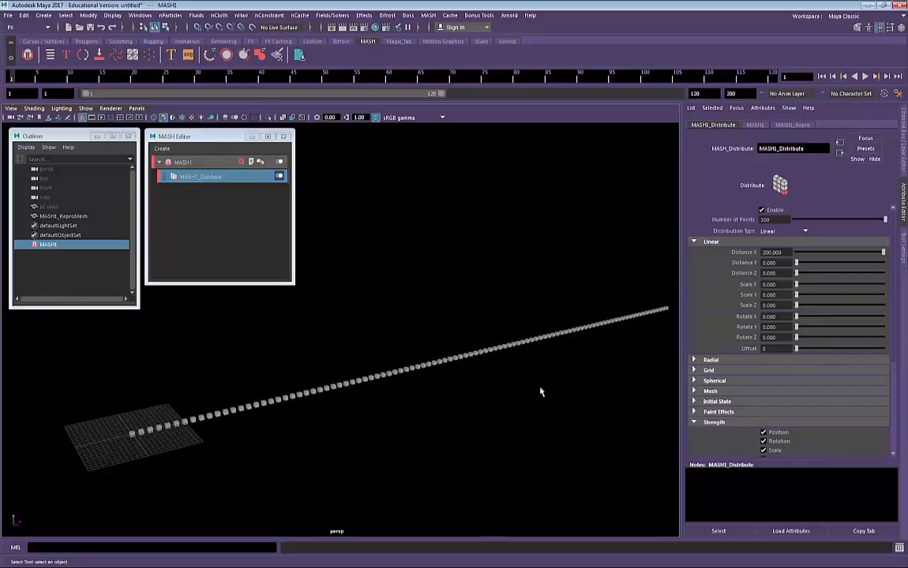
# Change the MASH distribution type to Radial and centre the ring of cubes in the view.
pyautogui.keyDown('alt'); pyautogui.moveTo(579, 346); pyautogui.dragTo(544, 363, button='middle'); pyautogui.keyUp('alt')
pyautogui.keyDown('alt'); pyautogui.moveTo(487, 352); pyautogui.dragTo(479, 348); pyautogui.keyUp('alt')
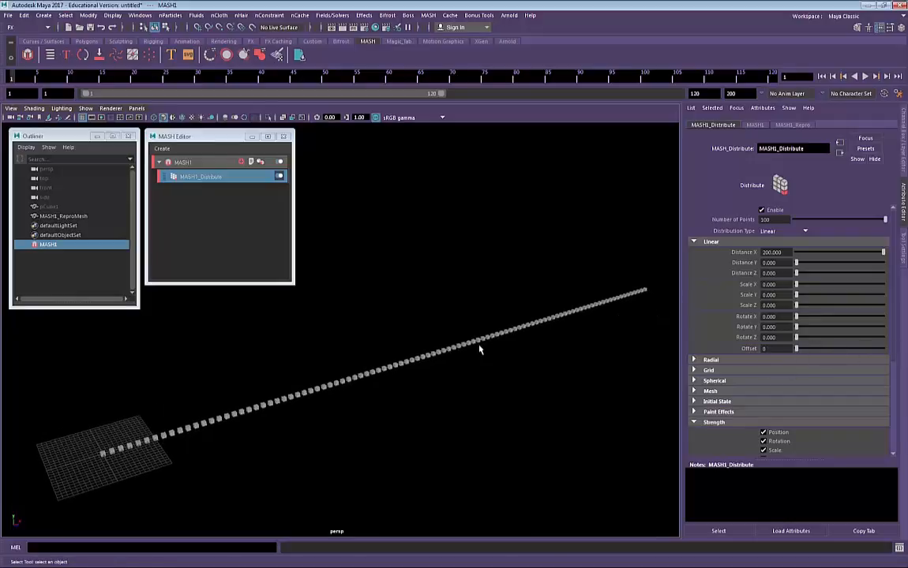
pyautogui.click(781, 231)
pyautogui.click(774, 251)
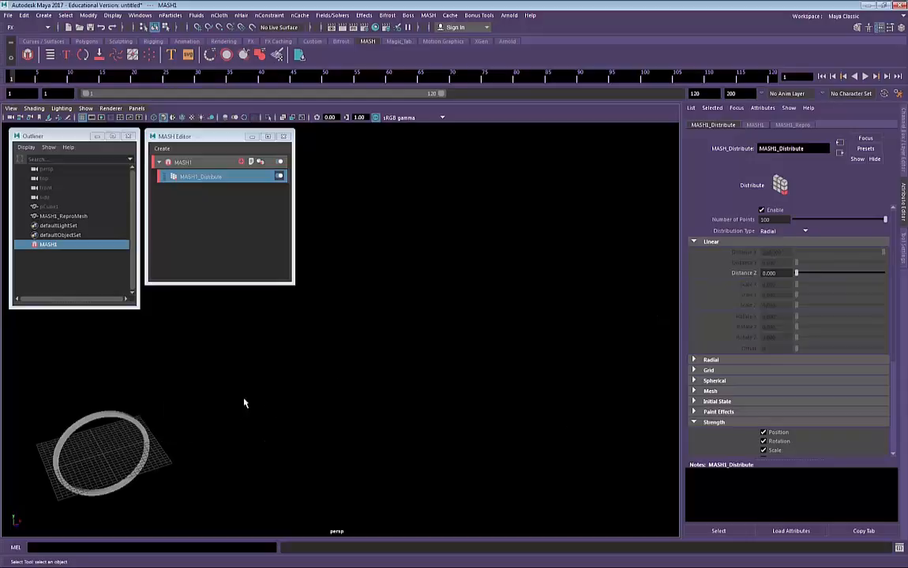
pyautogui.keyDown('alt'); pyautogui.moveTo(86, 458); pyautogui.dragTo(256, 391, button='middle'); pyautogui.keyUp('alt')
pyautogui.keyDown('alt'); pyautogui.moveTo(256, 391); pyautogui.dragTo(367, 398, button='right'); pyautogui.keyUp('alt')
pyautogui.keyDown('alt'); pyautogui.moveTo(367, 398); pyautogui.dragTo(498, 380, button='middle'); pyautogui.keyUp('alt')
pyautogui.moveTo(498, 380)
pyautogui.keyDown('alt'); pyautogui.mouseDown()
pyautogui.moveTo(458, 367)
pyautogui.moveTo(490, 368)
pyautogui.mouseUp(); pyautogui.keyUp('alt')
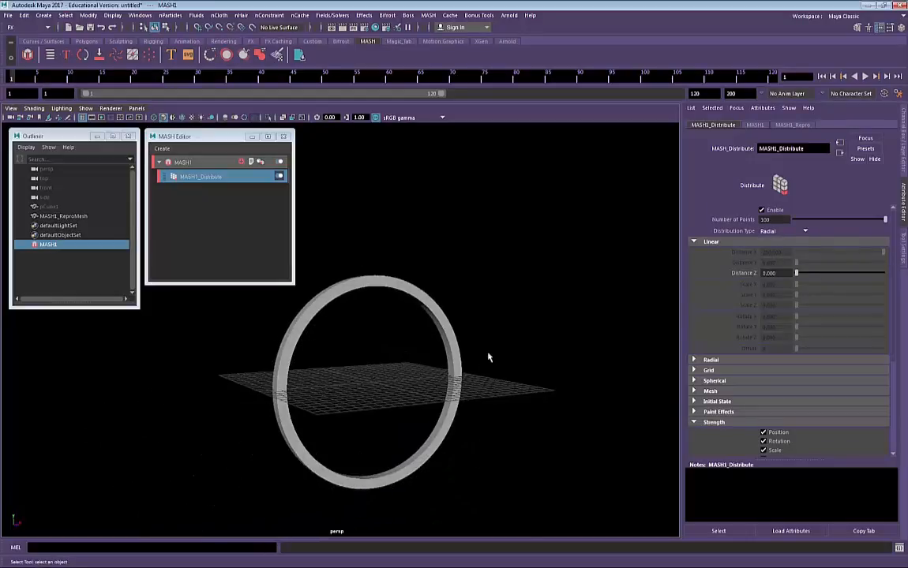
pyautogui.keyDown('alt'); pyautogui.moveTo(489, 358); pyautogui.dragTo(575, 303, button='middle'); pyautogui.keyUp('alt')
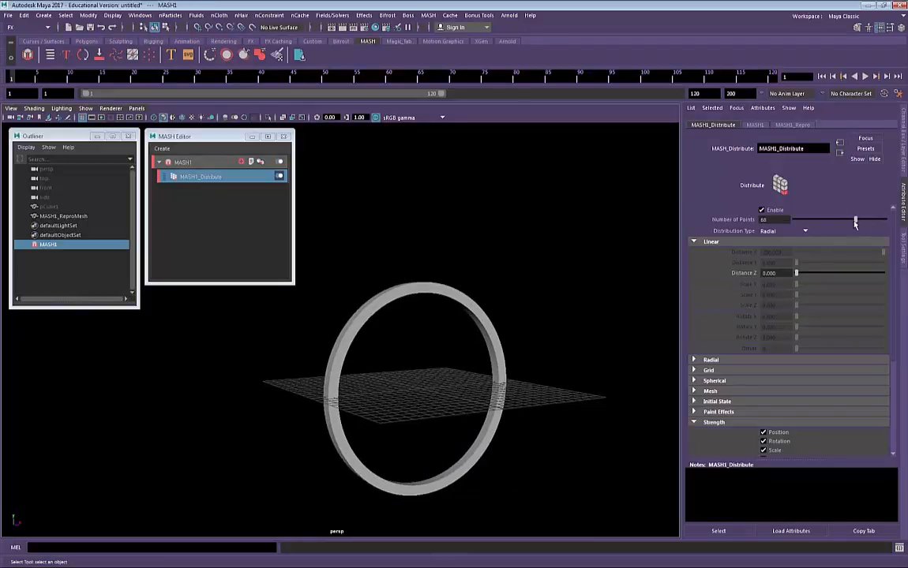
# Set the radial distribution to 37 points and set its linear Distance Z to 60.
pyautogui.moveTo(855, 223); pyautogui.dragTo(827, 222)
pyautogui.keyDown('alt'); pyautogui.moveTo(476, 375); pyautogui.dragTo(411, 383); pyautogui.keyUp('alt')
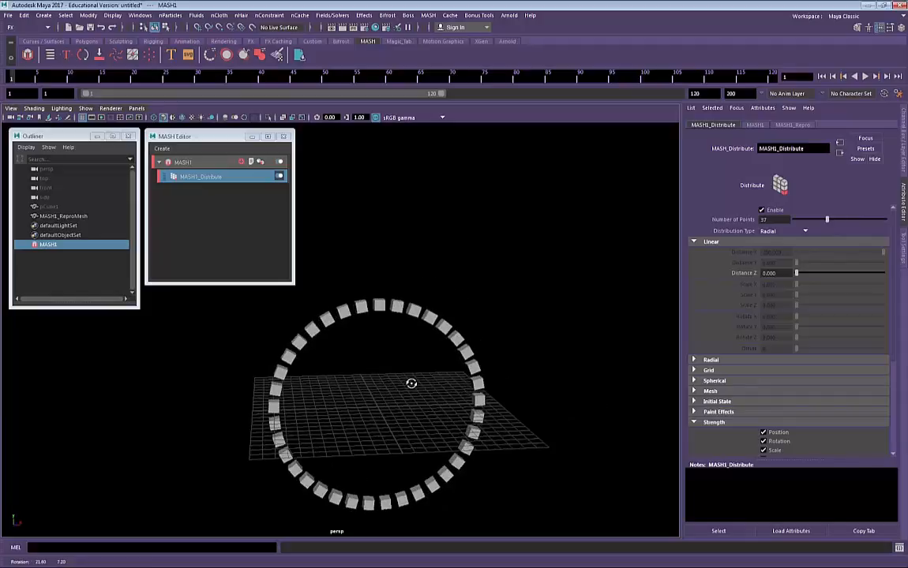
pyautogui.moveTo(798, 274); pyautogui.dragTo(903, 269)
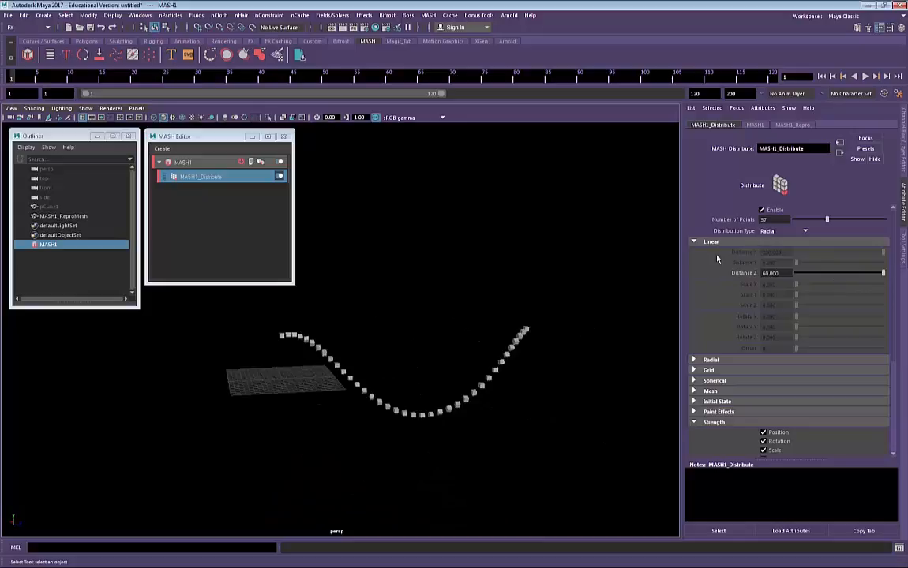
# Set the Radius of the radial distribution to about 9.12.
pyautogui.click(715, 242)
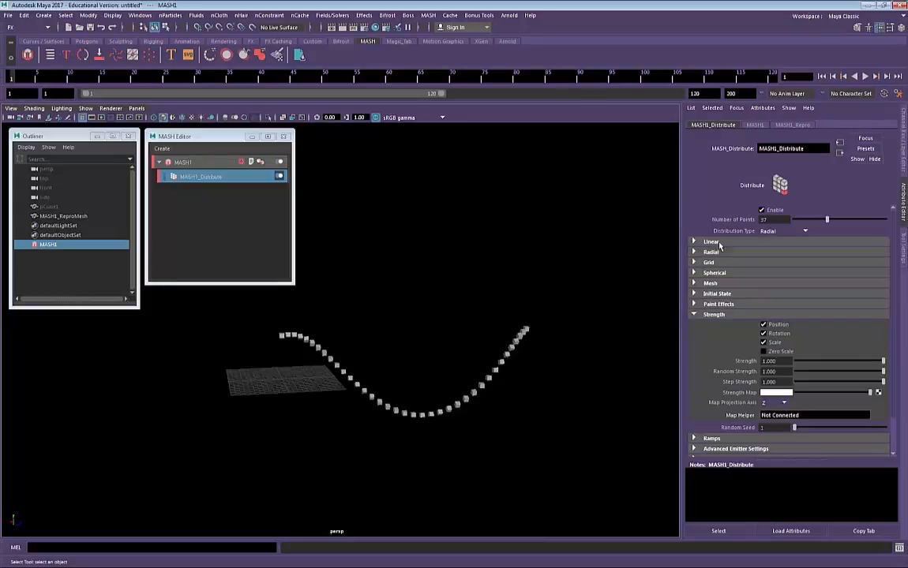
pyautogui.click(719, 252)
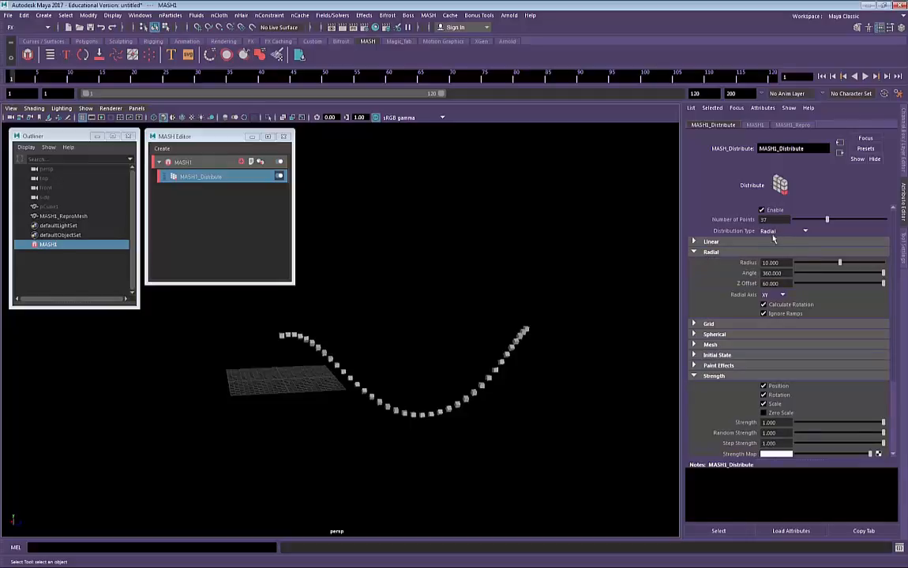
pyautogui.moveTo(826, 269)
pyautogui.mouseDown()
pyautogui.moveTo(869, 263)
pyautogui.moveTo(817, 258)
pyautogui.moveTo(895, 271)
pyautogui.moveTo(835, 263)
pyautogui.mouseUp()
pyautogui.keyDown('alt'); pyautogui.moveTo(468, 366); pyautogui.dragTo(447, 345); pyautogui.keyUp('alt')
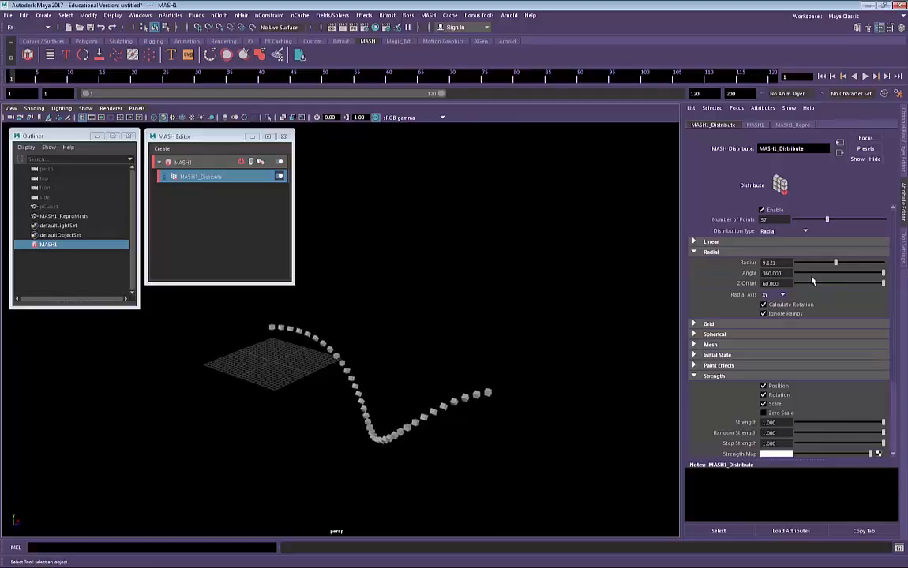
# Try a smaller radial Angle on the cube spiral and return it to 360.
pyautogui.moveTo(882, 273); pyautogui.dragTo(850, 284)
pyautogui.keyDown('alt'); pyautogui.moveTo(488, 354); pyautogui.dragTo(463, 349); pyautogui.keyUp('alt')
pyautogui.moveTo(850, 273); pyautogui.dragTo(889, 293)
pyautogui.keyDown('alt'); pyautogui.moveTo(490, 351); pyautogui.dragTo(434, 357); pyautogui.keyUp('alt')
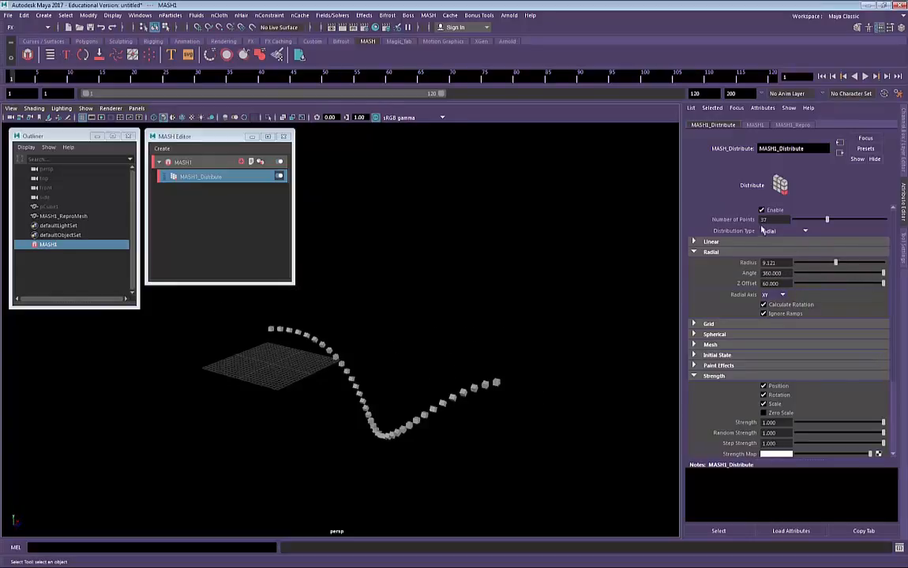
# Reset the linear Distance Z to 0 to flatten the spiral back into a ring.
pyautogui.click(731, 241)
pyautogui.moveTo(882, 273); pyautogui.dragTo(784, 275)
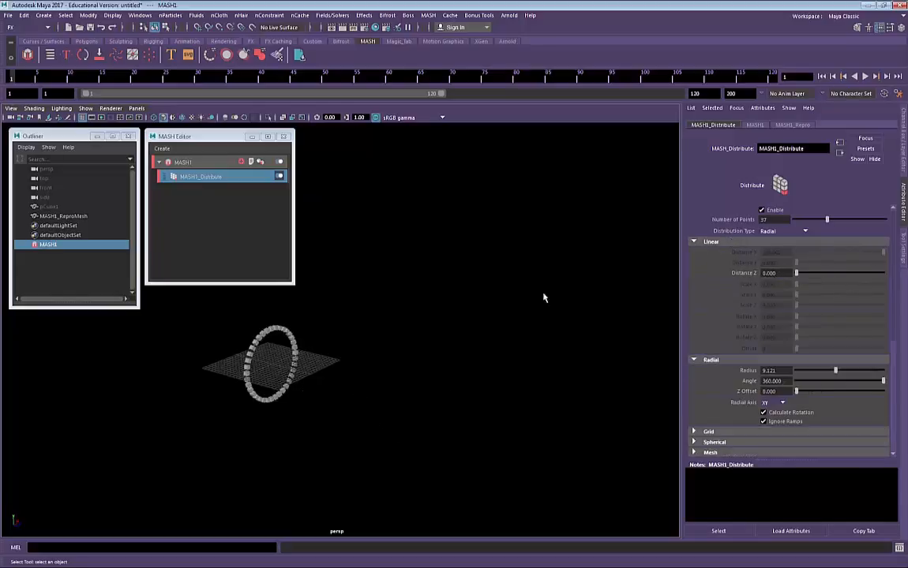
pyautogui.scroll(2, 543, 297)
pyautogui.click(723, 242)
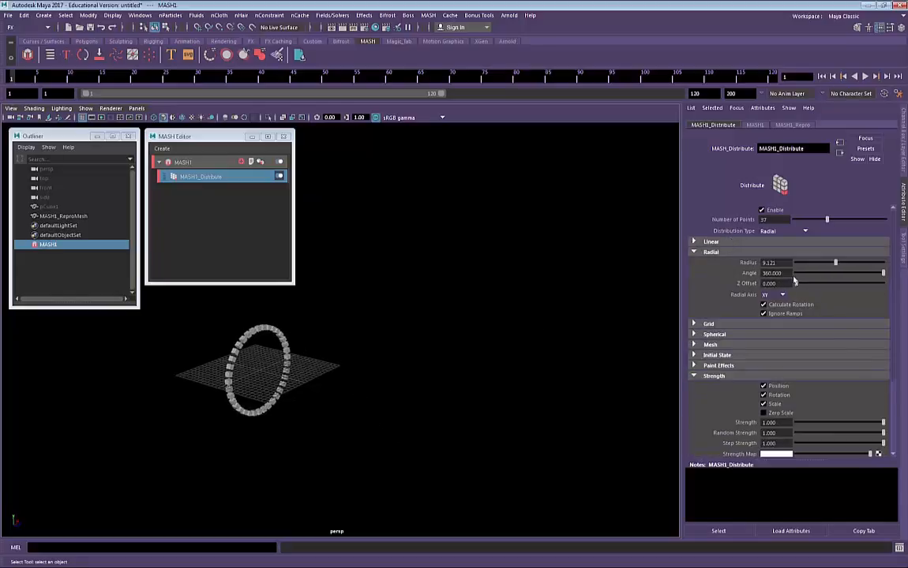
# Set the radial Angle to 180 and view the half ring of cubes.
pyautogui.moveTo(788, 274); pyautogui.dragTo(658, 263)
pyautogui.write('180')
pyautogui.press('Return')
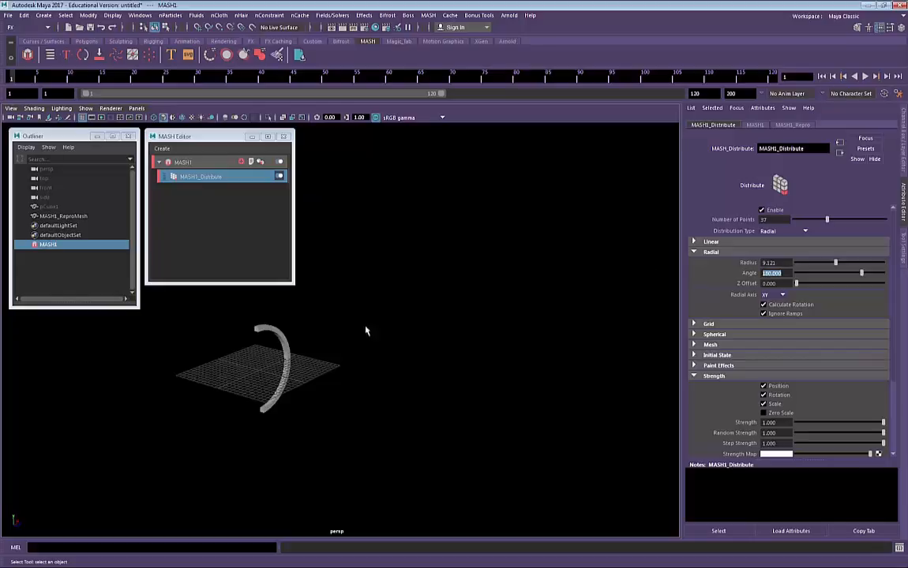
pyautogui.keyDown('alt'); pyautogui.moveTo(339, 359); pyautogui.dragTo(217, 374); pyautogui.keyUp('alt')
pyautogui.scroll(3, 296, 401)
pyautogui.keyDown('alt'); pyautogui.moveTo(296, 401); pyautogui.dragTo(418, 448, button='middle'); pyautogui.keyUp('alt')
# Set the radial Z Offset to about 33 and compare it with the linear Distance Z value.
pyautogui.moveTo(796, 283); pyautogui.dragTo(844, 284)
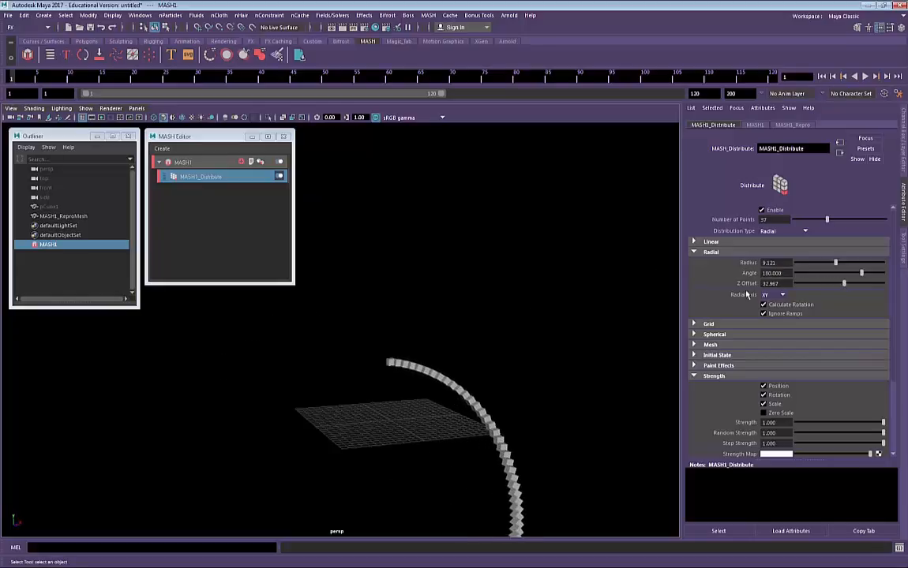
pyautogui.keyDown('alt'); pyautogui.moveTo(427, 284); pyautogui.dragTo(502, 263); pyautogui.keyUp('alt')
pyautogui.click(772, 244)
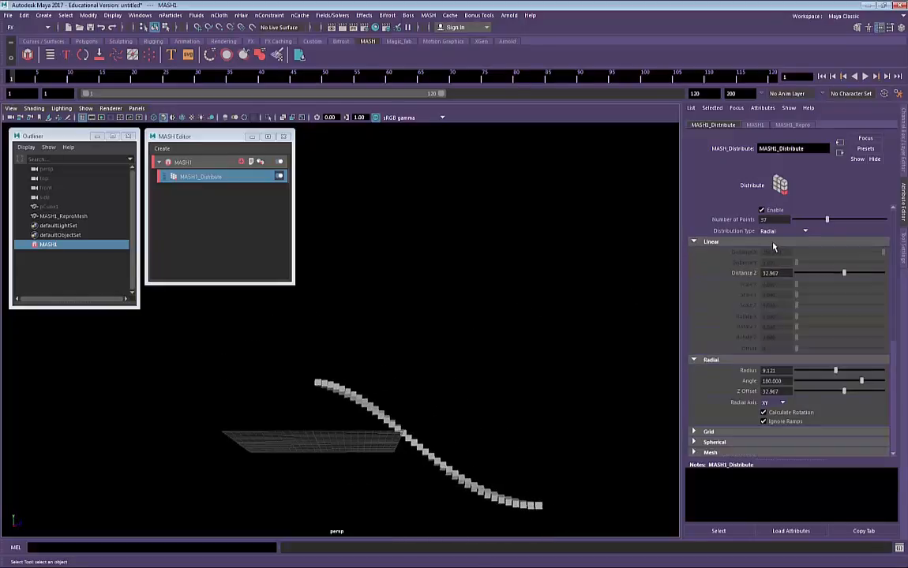
pyautogui.click(728, 242)
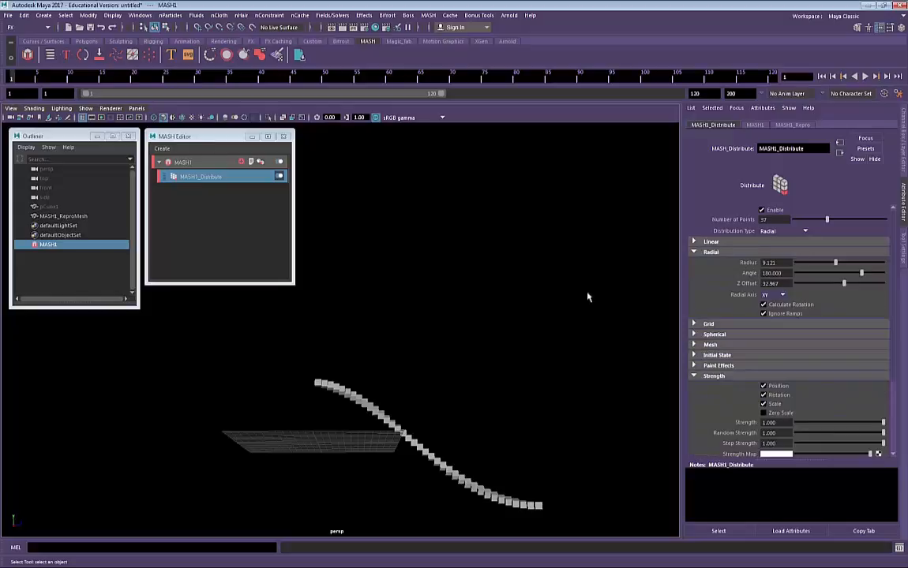
# Return the radial Z Offset to 0 and the Angle to 360.
pyautogui.moveTo(844, 283); pyautogui.dragTo(730, 330)
pyautogui.keyDown('alt'); pyautogui.moveTo(387, 379); pyautogui.dragTo(474, 363); pyautogui.keyUp('alt')
pyautogui.keyDown('alt'); pyautogui.moveTo(668, 358); pyautogui.dragTo(661, 298, button='middle'); pyautogui.keyUp('alt')
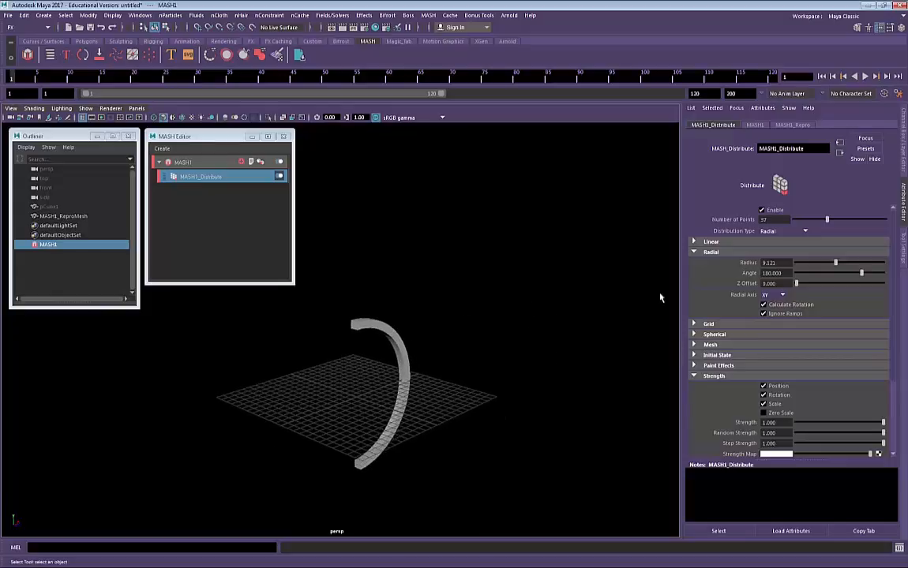
pyautogui.moveTo(788, 272); pyautogui.dragTo(686, 281)
pyautogui.write('360')
pyautogui.press('Return')
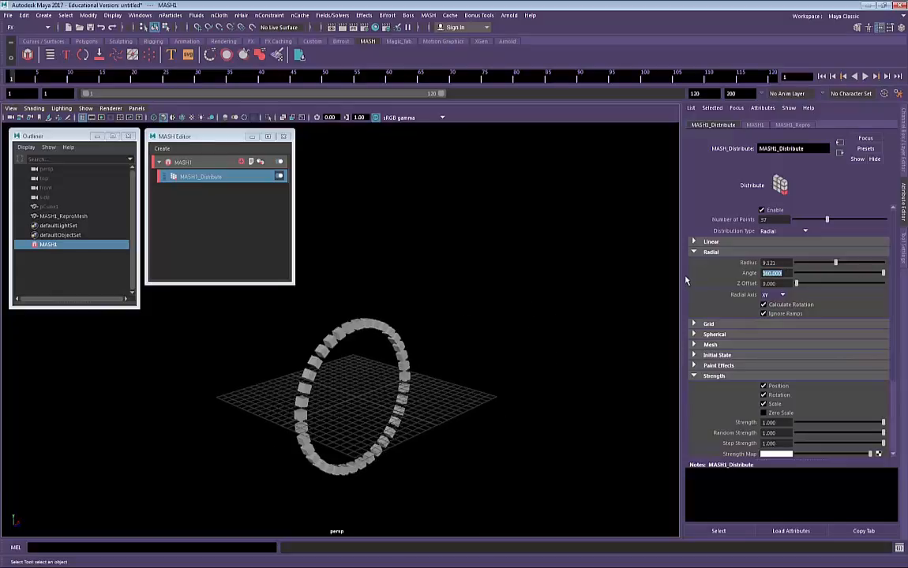
# Try the ZX and YZ orientations for the ring of cubes and return the Radial Axis to XY.
pyautogui.click(764, 295)
pyautogui.click(768, 313)
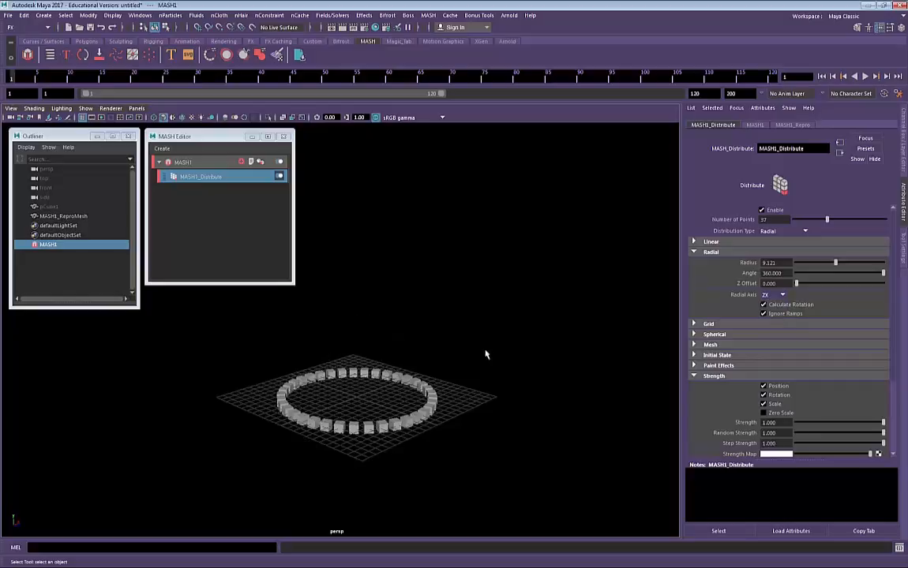
pyautogui.click(782, 295)
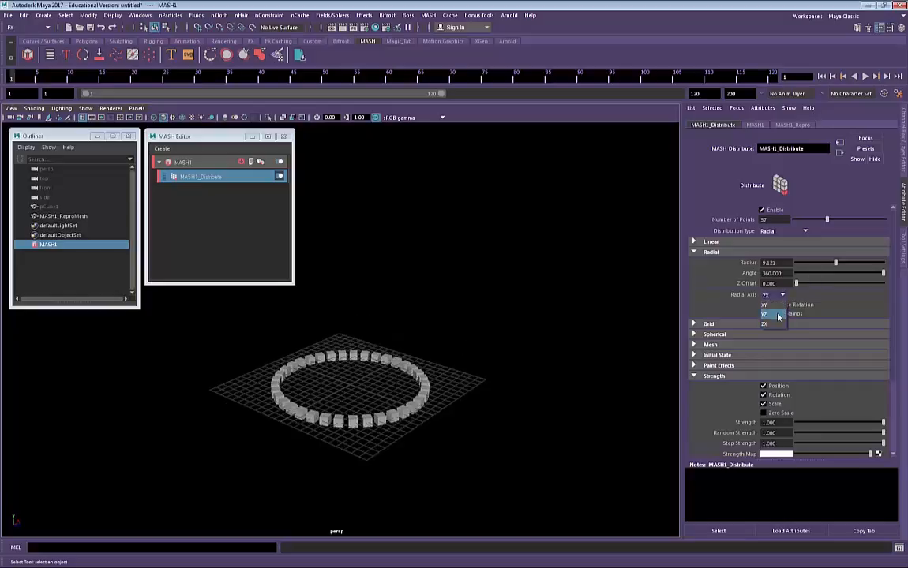
pyautogui.click(768, 304)
pyautogui.keyDown('alt'); pyautogui.moveTo(614, 344); pyautogui.dragTo(367, 354); pyautogui.keyUp('alt')
pyautogui.click(784, 297)
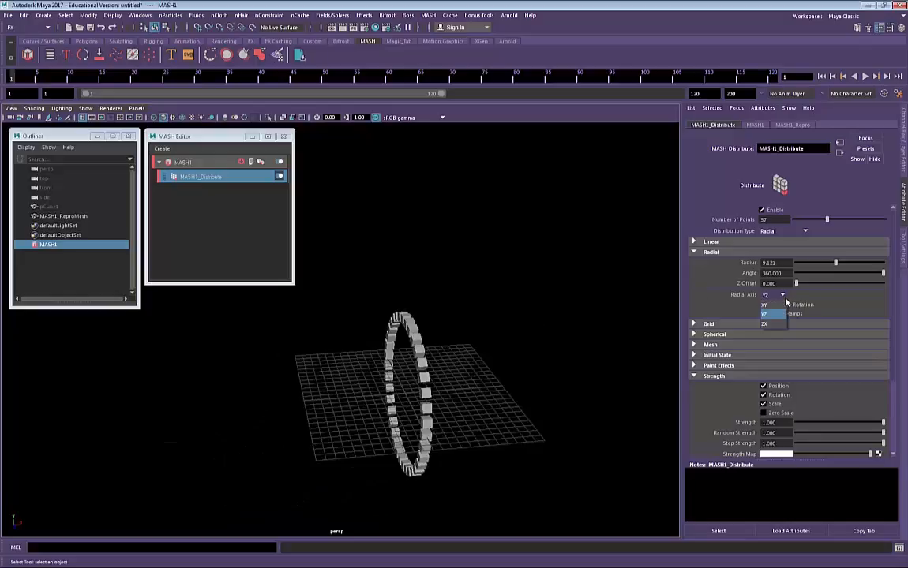
pyautogui.click(776, 305)
pyautogui.keyDown('alt'); pyautogui.moveTo(413, 325); pyautogui.dragTo(451, 318); pyautogui.keyUp('alt')
# Change the MASH distribution type to Spherical.
pyautogui.click(784, 230)
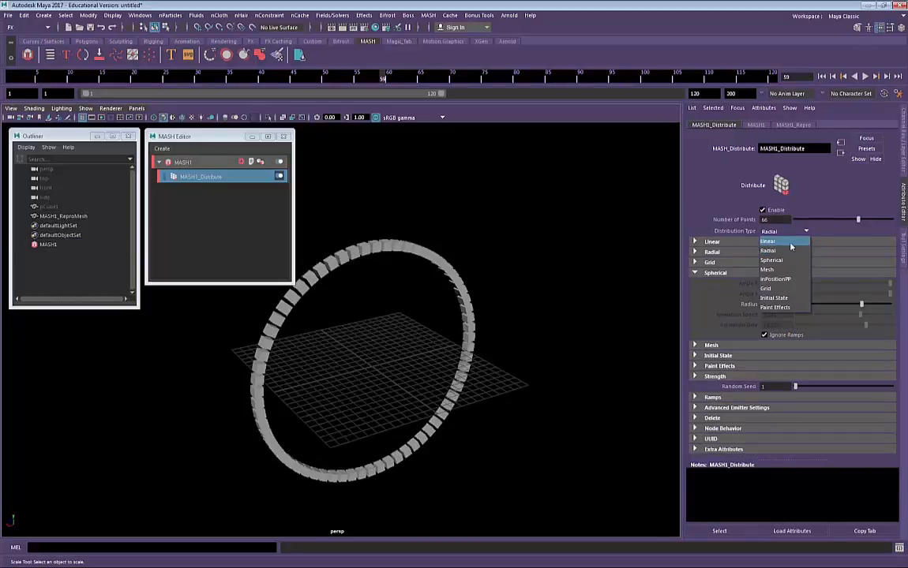
pyautogui.click(781, 257)
pyautogui.keyDown('alt'); pyautogui.moveTo(348, 325); pyautogui.dragTo(545, 304); pyautogui.keyUp('alt')
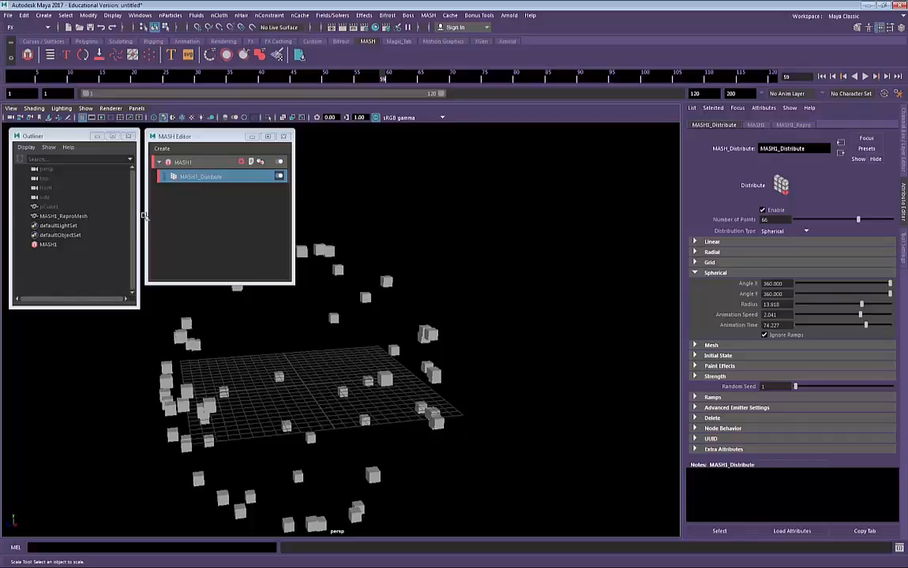
# Scale the original cube pCube1 down uniformly to shrink all the distributed copies.
pyautogui.click(67, 209)
pyautogui.keyDown('alt'); pyautogui.moveTo(326, 356); pyautogui.dragTo(395, 325, button='middle'); pyautogui.keyUp('alt')
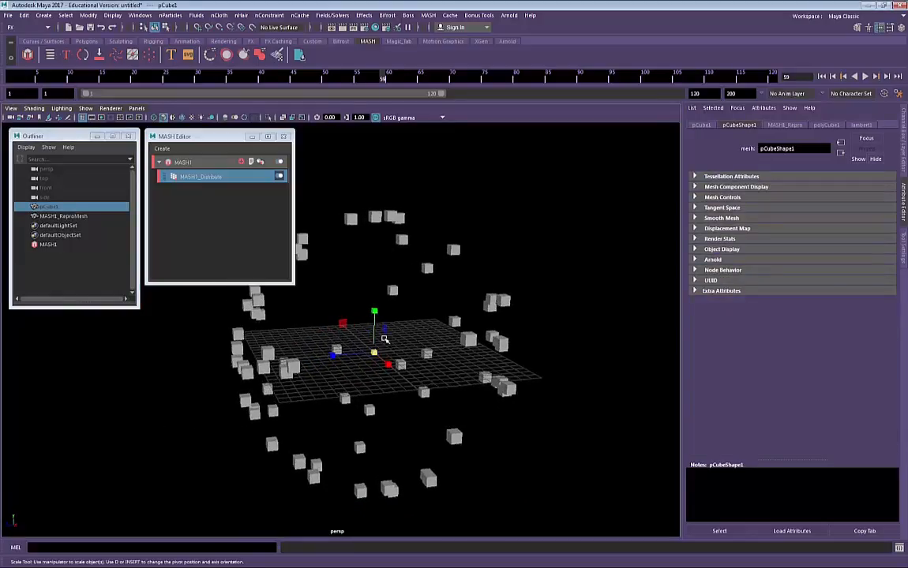
pyautogui.moveTo(374, 352); pyautogui.dragTo(67, 373)
pyautogui.keyDown('alt'); pyautogui.moveTo(300, 317); pyautogui.dragTo(317, 330); pyautogui.keyUp('alt')
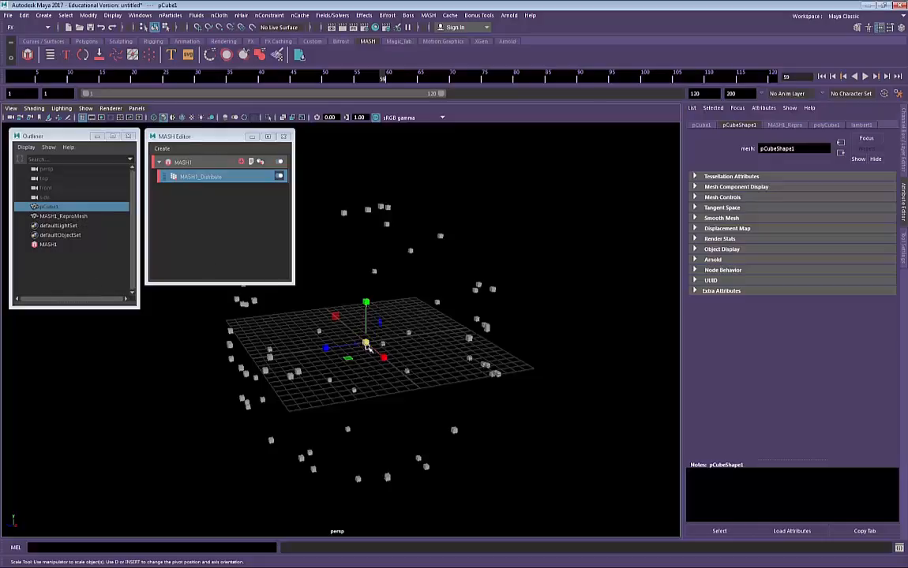
pyautogui.moveTo(367, 348); pyautogui.dragTo(365, 398)
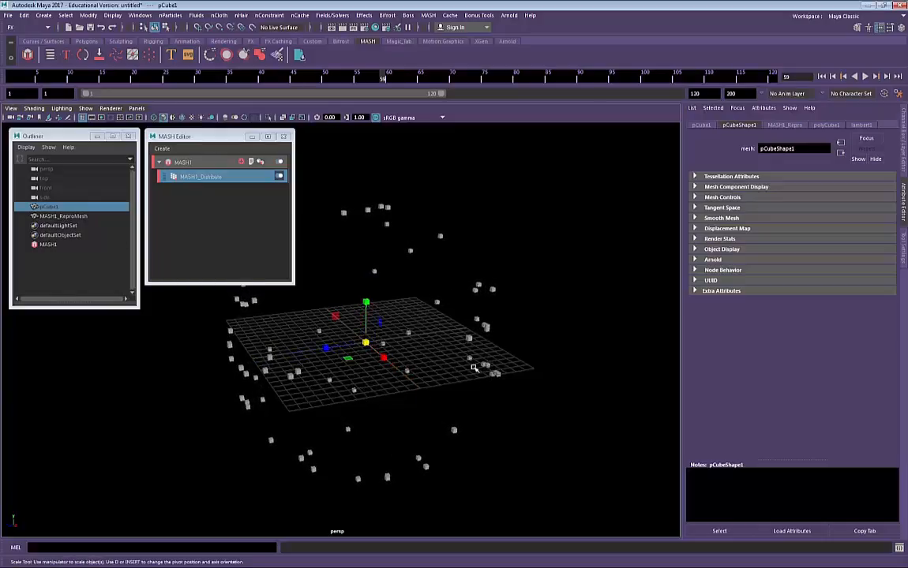
# Raise the number of points in MASH1_Distribute to 660 and then to 1320.
pyautogui.keyDown('alt'); pyautogui.moveTo(208, 371); pyautogui.dragTo(195, 372); pyautogui.keyUp('alt')
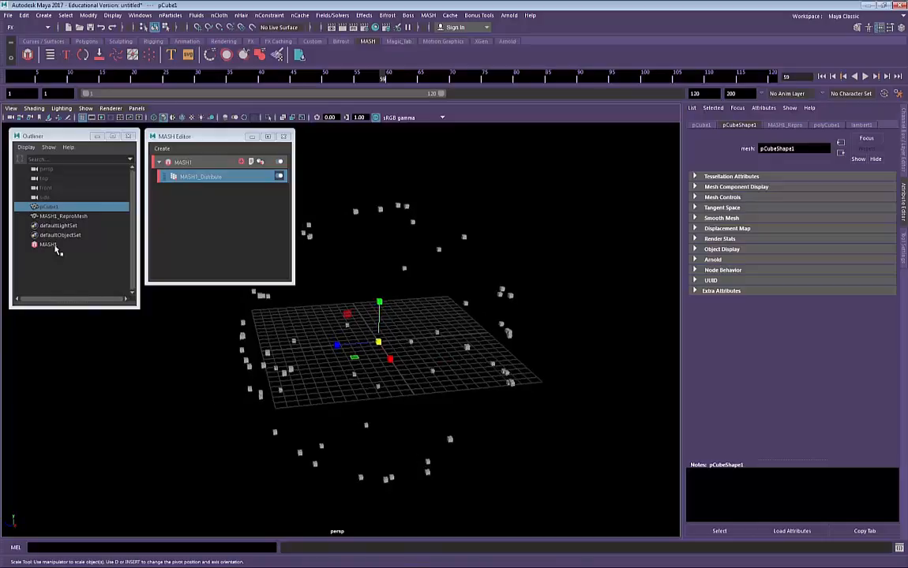
pyautogui.click(56, 247)
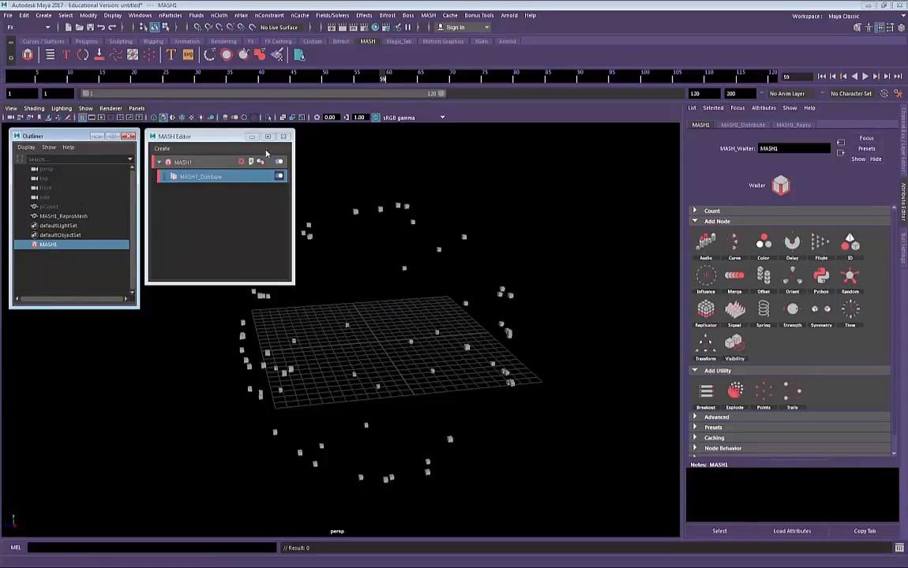
pyautogui.click(204, 164)
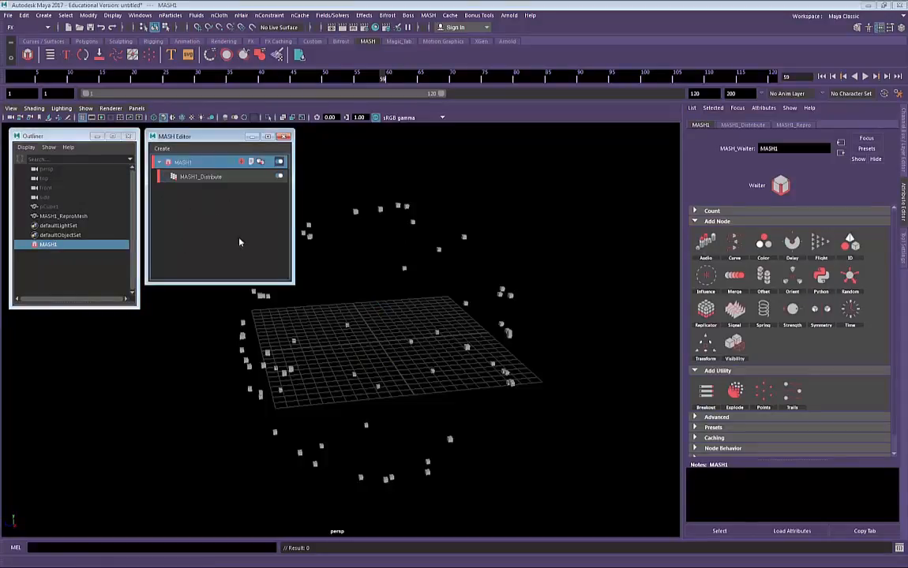
pyautogui.click(203, 178)
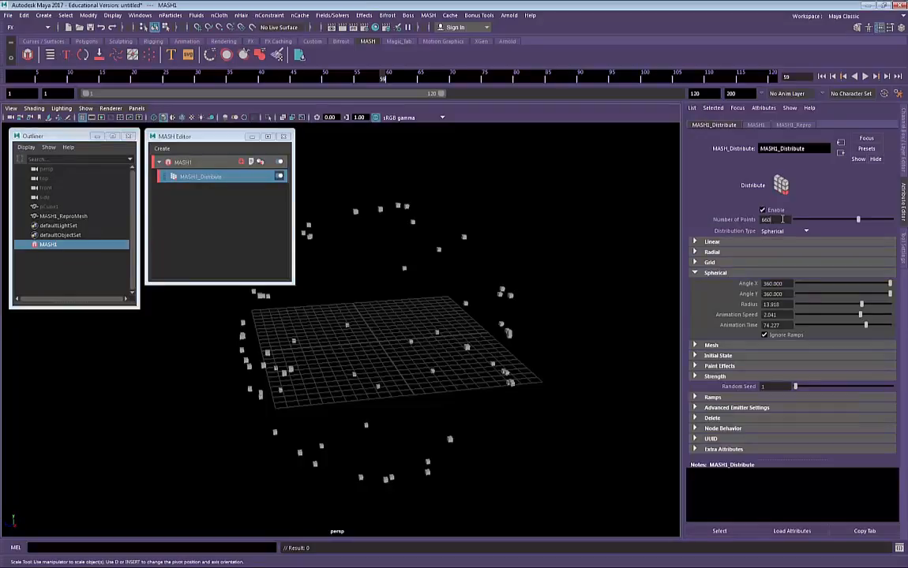
pyautogui.press('Return')
pyautogui.write('1320')
pyautogui.press('Return')
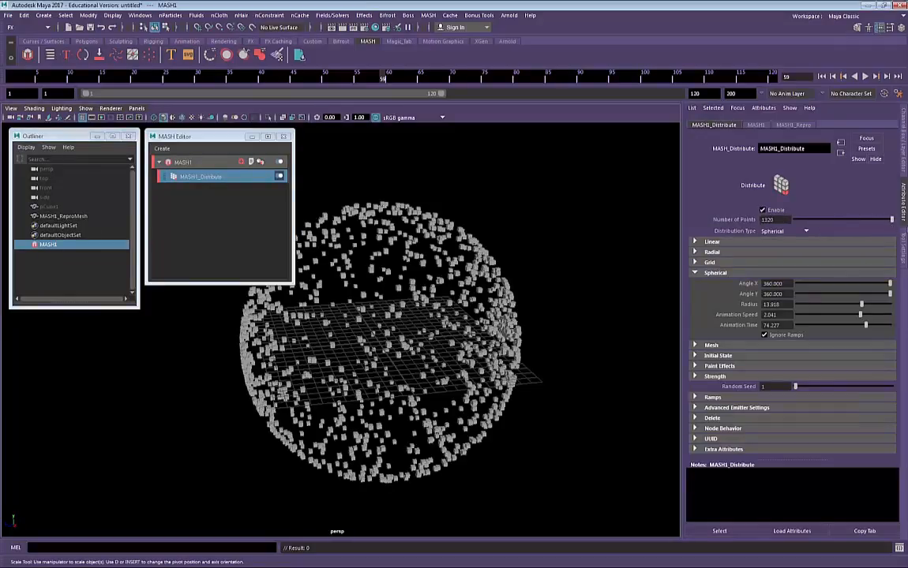
# Set the spherical Animation Time to about 15.46 and the Animation Speed to 0.
pyautogui.keyDown('alt'); pyautogui.moveTo(455, 342); pyautogui.dragTo(489, 324); pyautogui.keyUp('alt')
pyautogui.moveTo(866, 325); pyautogui.dragTo(812, 325)
pyautogui.moveTo(860, 315); pyautogui.dragTo(735, 330)
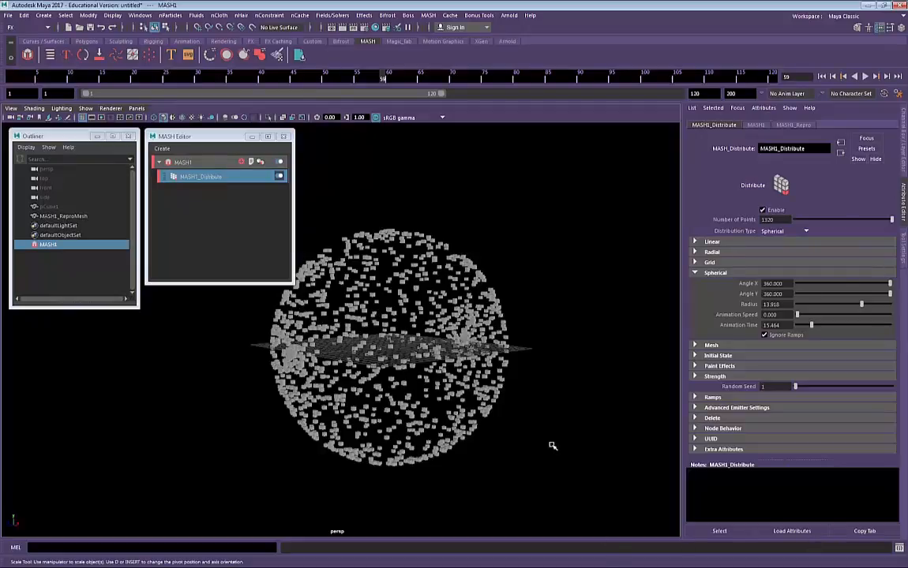
pyautogui.keyDown('alt'); pyautogui.moveTo(551, 445); pyautogui.dragTo(557, 417); pyautogui.keyUp('alt')
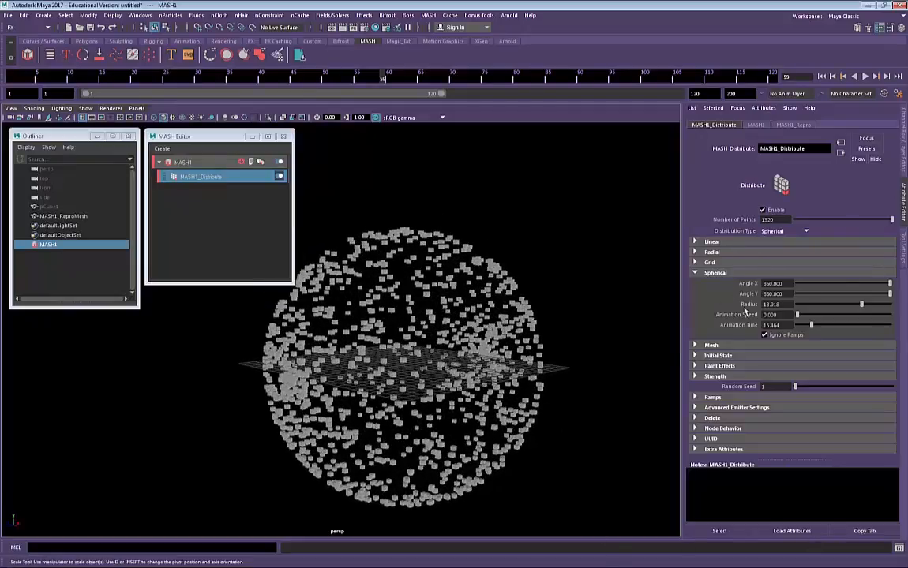
# Set a key on the spherical Animation Speed at value 0 on frame 1.
pyautogui.moveTo(797, 314); pyautogui.dragTo(776, 348)
pyautogui.moveTo(320, 80)
pyautogui.mouseDown()
pyautogui.moveTo(154, 103)
pyautogui.moveTo(12, 79)
pyautogui.mouseUp()
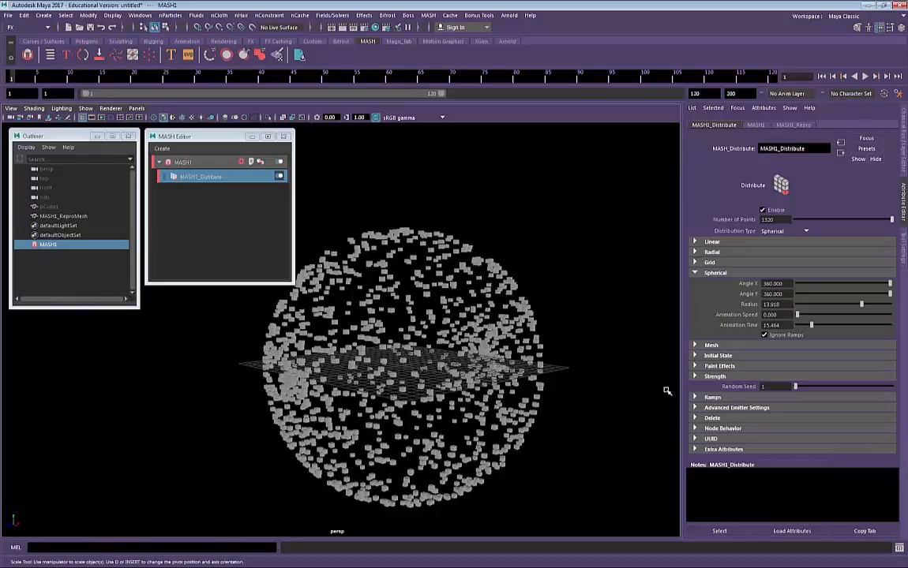
pyautogui.rightClick(756, 317)
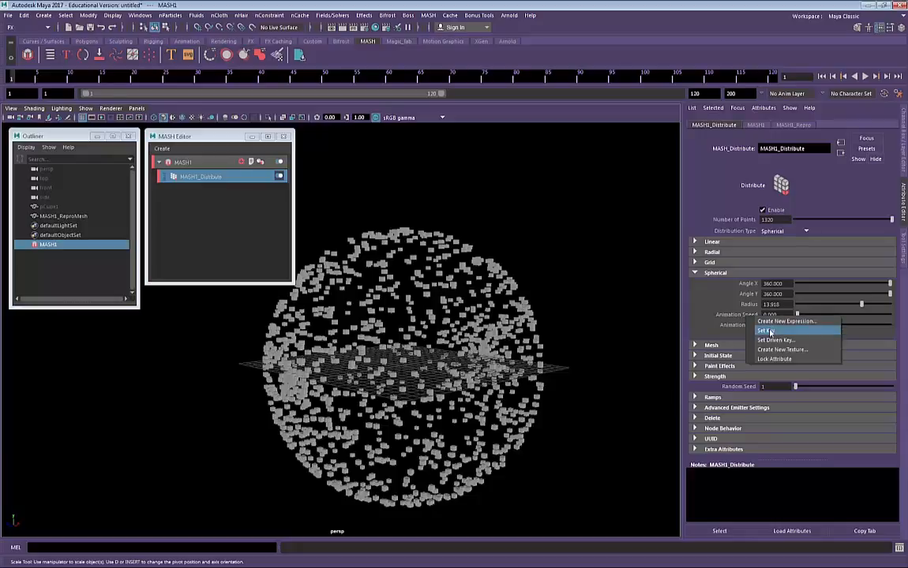
pyautogui.click(766, 330)
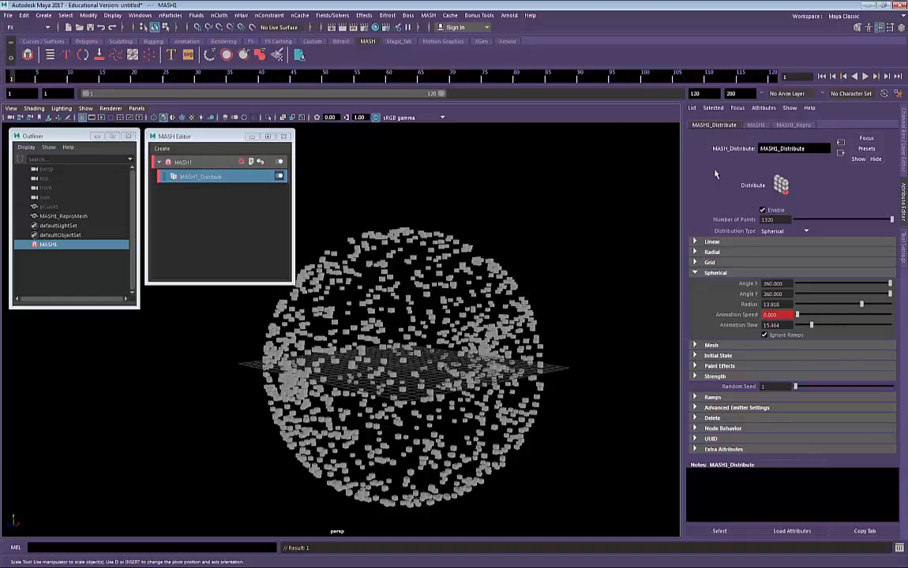
# Set a key on the spherical Animation Speed at value 3 on frame 120.
pyautogui.moveTo(671, 80); pyautogui.dragTo(775, 78)
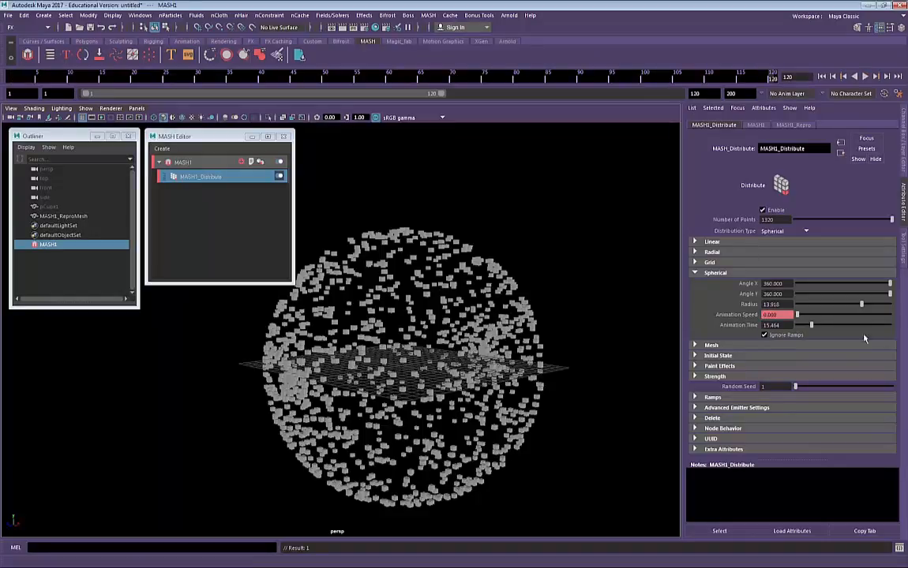
pyautogui.moveTo(799, 316); pyautogui.dragTo(905, 314)
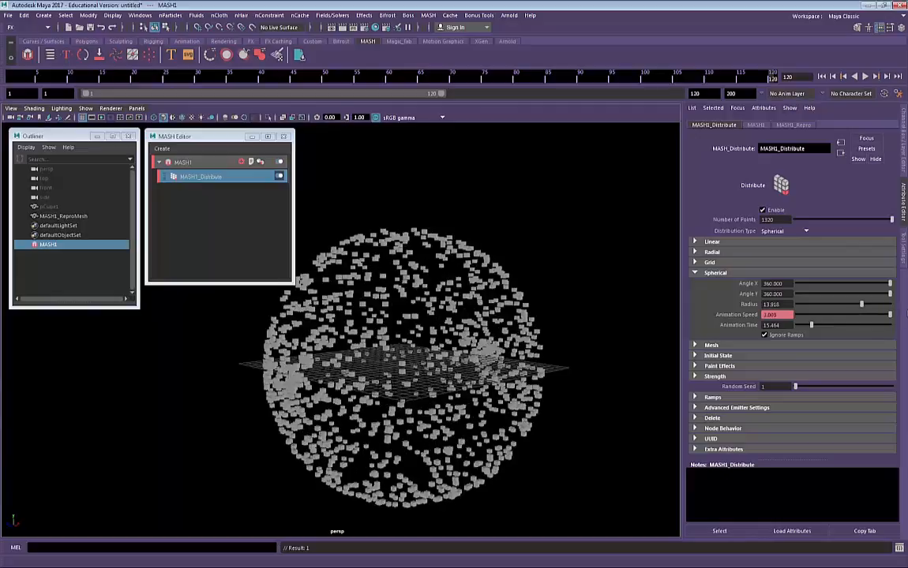
pyautogui.rightClick(754, 322)
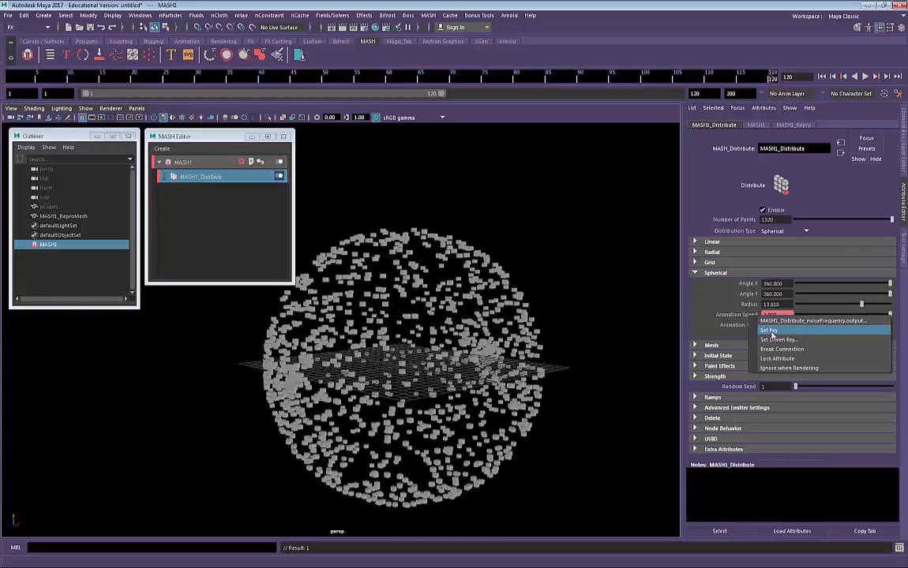
pyautogui.click(771, 332)
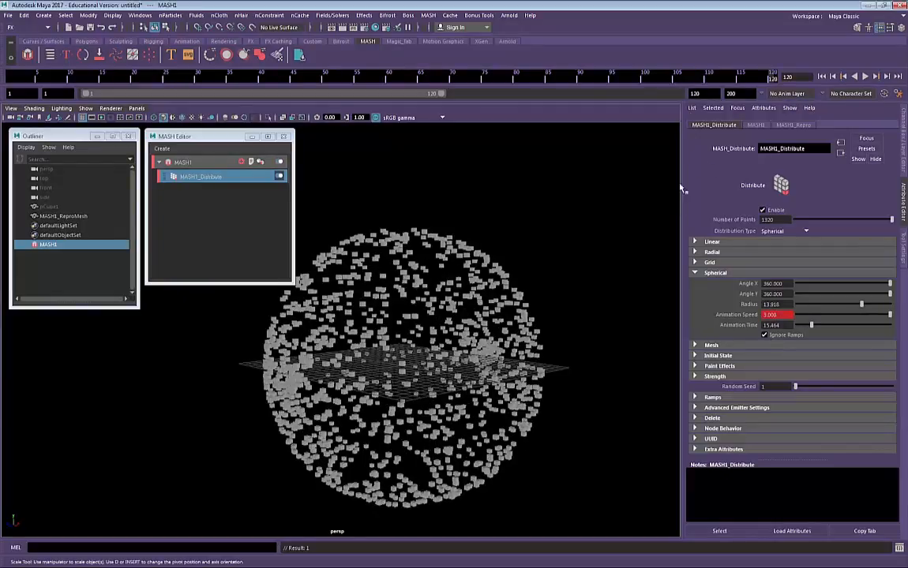
# Play the keyframed spherical animation from frame 1 with the MASH1_Distribute node selected.
pyautogui.moveTo(769, 80)
pyautogui.mouseDown()
pyautogui.moveTo(64, 128)
pyautogui.moveTo(626, 127)
pyautogui.moveTo(131, 200)
pyautogui.moveTo(3, 200)
pyautogui.mouseUp()
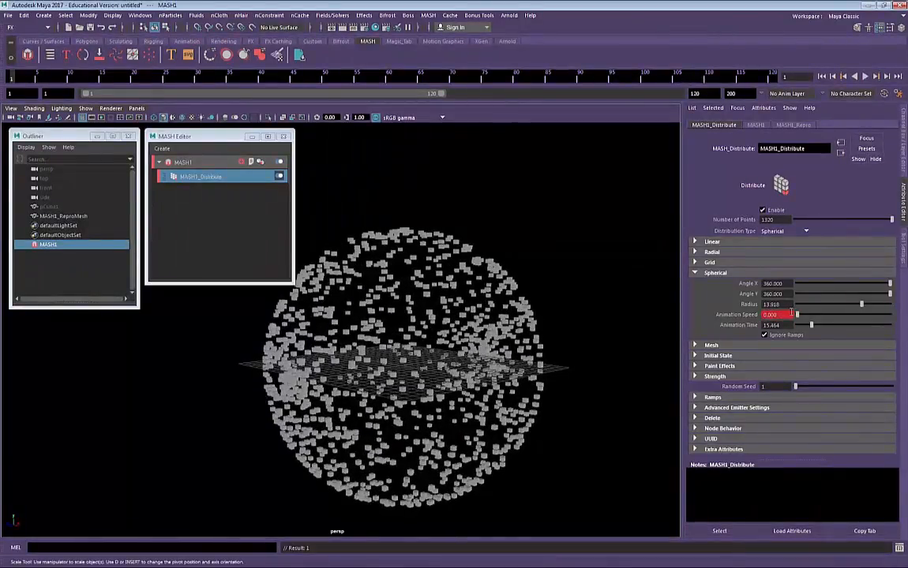
pyautogui.click(724, 531)
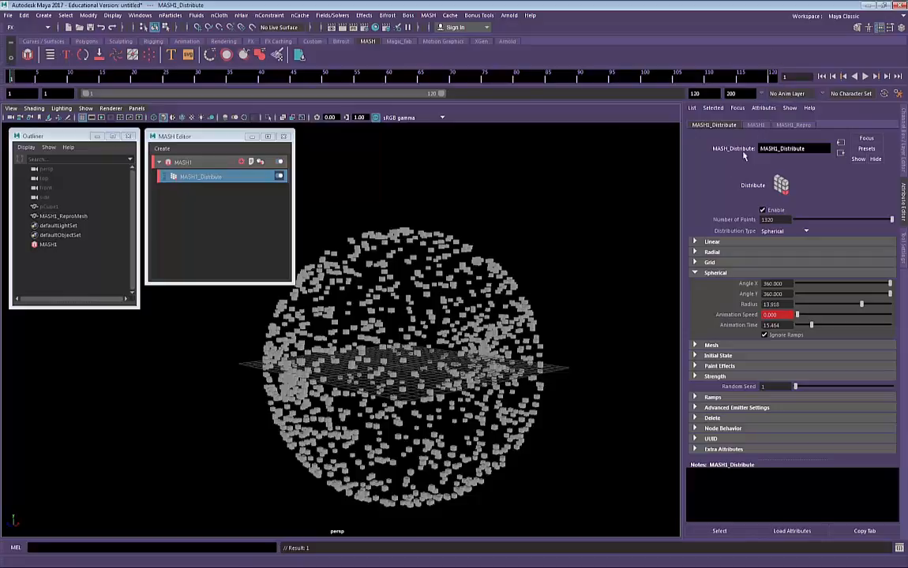
pyautogui.click(866, 77)
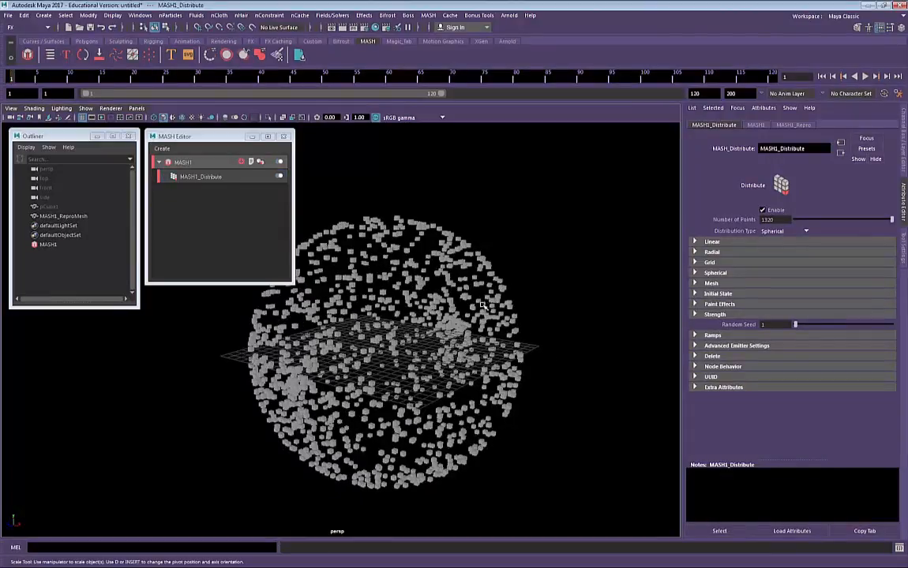
pyautogui.keyDown('alt'); pyautogui.moveTo(439, 292); pyautogui.dragTo(471, 305, button='middle'); pyautogui.keyUp('alt')
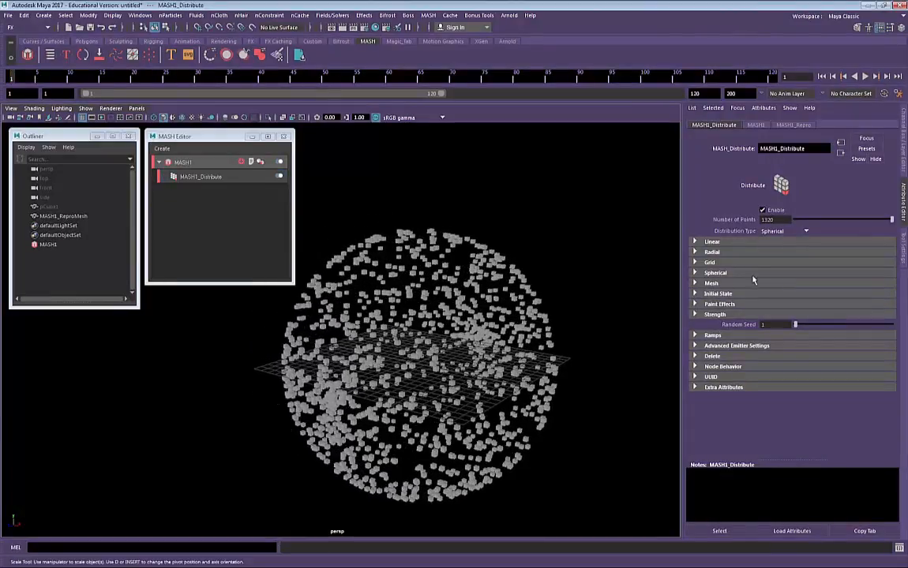
pyautogui.keyDown('alt'); pyautogui.moveTo(452, 294); pyautogui.dragTo(430, 290); pyautogui.keyUp('alt')
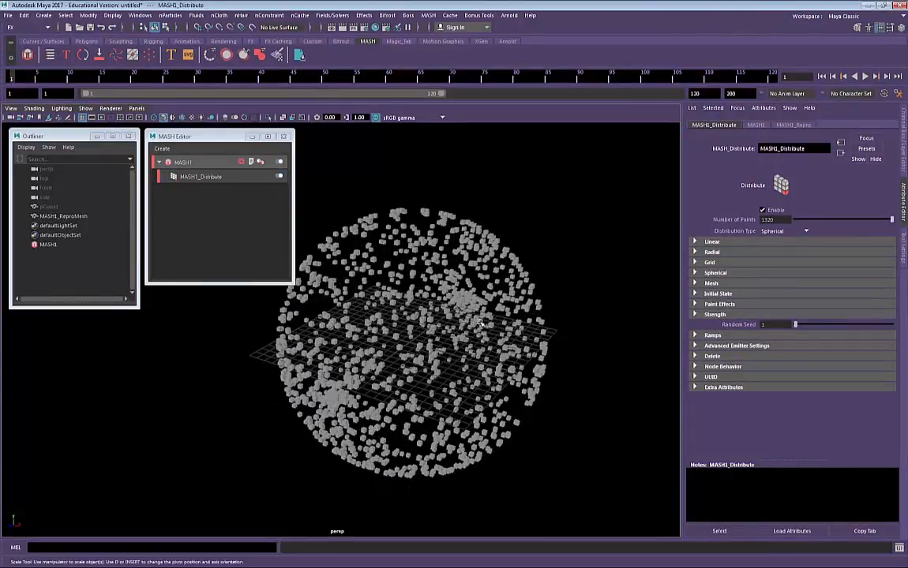
# Clear the selection and create a polygon sphere at the centre of the distributed cubes.
pyautogui.click(219, 180)
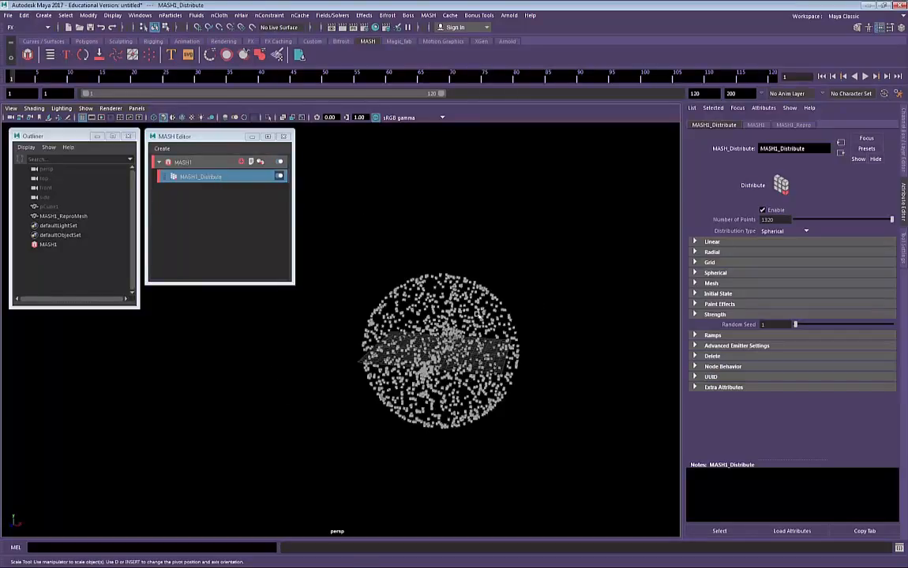
pyautogui.press('w')
pyautogui.click(472, 261)
pyautogui.keyDown('alt'); pyautogui.moveTo(472, 262); pyautogui.dragTo(427, 247); pyautogui.keyUp('alt')
pyautogui.keyDown('alt'); pyautogui.moveTo(425, 248); pyautogui.dragTo(427, 267, button='middle'); pyautogui.keyUp('alt')
pyautogui.keyDown('alt'); pyautogui.moveTo(403, 272); pyautogui.dragTo(469, 291, button='right'); pyautogui.keyUp('alt')
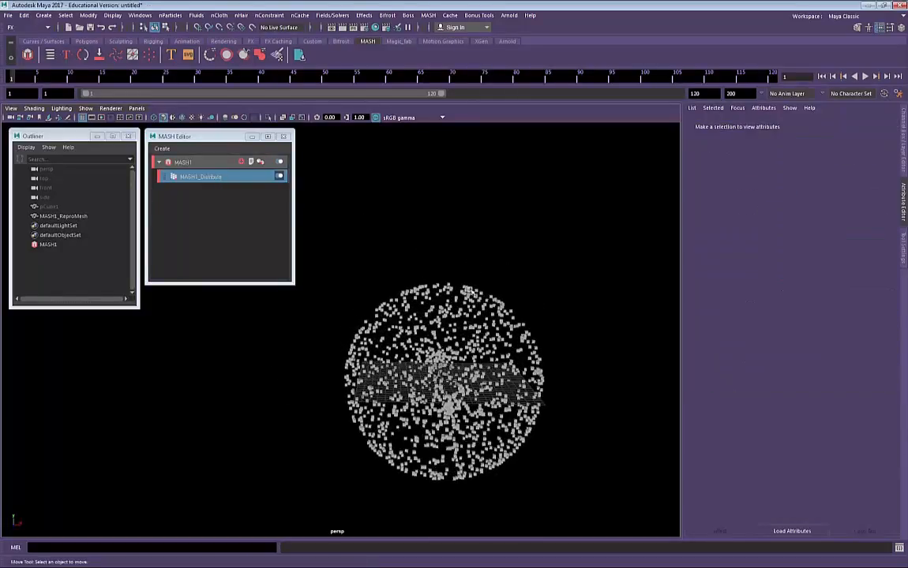
pyautogui.keyDown('alt'); pyautogui.moveTo(468, 291); pyautogui.dragTo(466, 244, button='middle'); pyautogui.keyUp('alt')
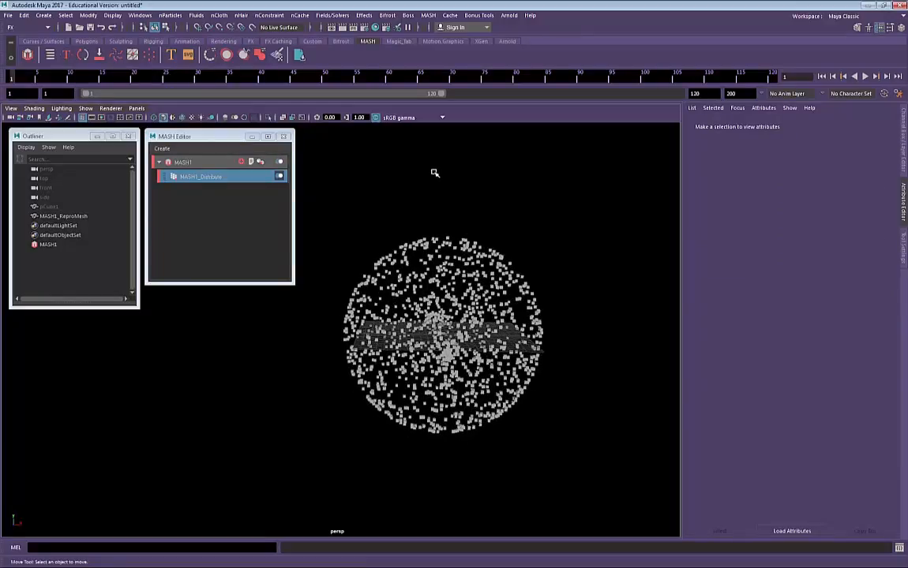
pyautogui.keyDown('shift'); pyautogui.moveTo(435, 173); pyautogui.dragTo(482, 171, button='right'); pyautogui.keyUp('shift')
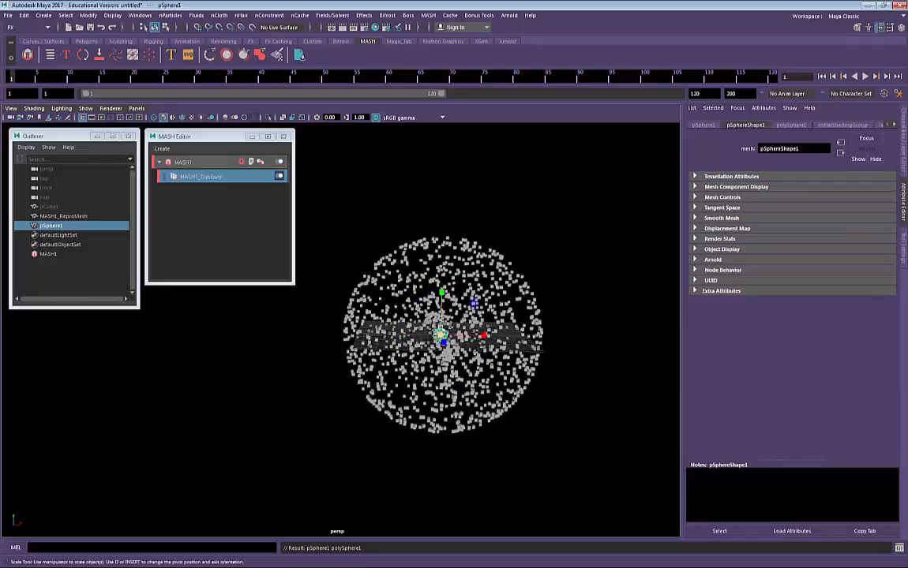
# Scale the new sphere up uniformly until it encloses the whole cloud of distributed cubes.
pyautogui.moveTo(441, 335); pyautogui.dragTo(608, 325)
pyautogui.keyDown('alt'); pyautogui.moveTo(529, 248); pyautogui.dragTo(424, 293); pyautogui.keyUp('alt')
pyautogui.keyDown('alt'); pyautogui.moveTo(379, 242); pyautogui.dragTo(515, 239, button='right'); pyautogui.keyUp('alt')
pyautogui.keyDown('alt'); pyautogui.moveTo(517, 237); pyautogui.dragTo(524, 190); pyautogui.keyUp('alt')
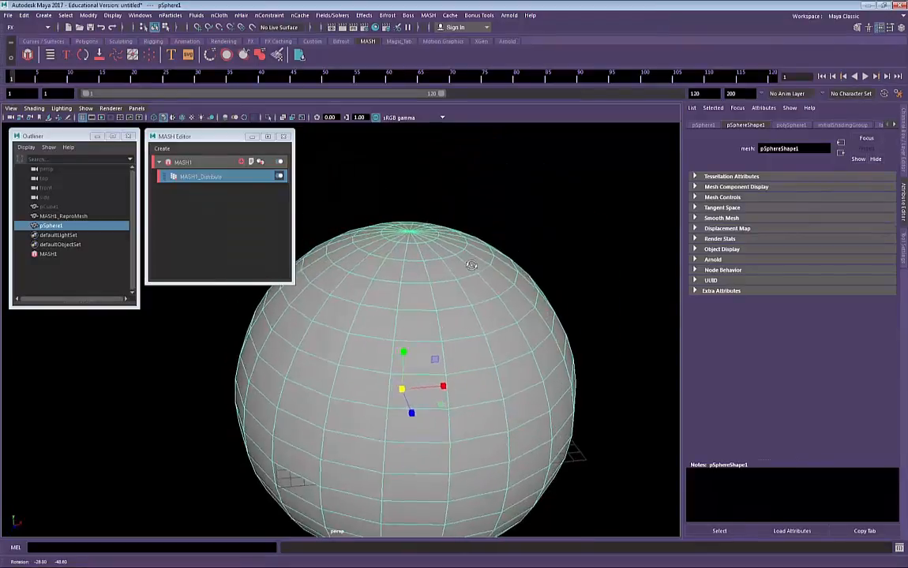
pyautogui.keyDown('alt'); pyautogui.moveTo(507, 269); pyautogui.dragTo(442, 264, button='right'); pyautogui.keyUp('alt')
pyautogui.keyDown('alt'); pyautogui.moveTo(422, 224); pyautogui.dragTo(419, 260); pyautogui.keyUp('alt')
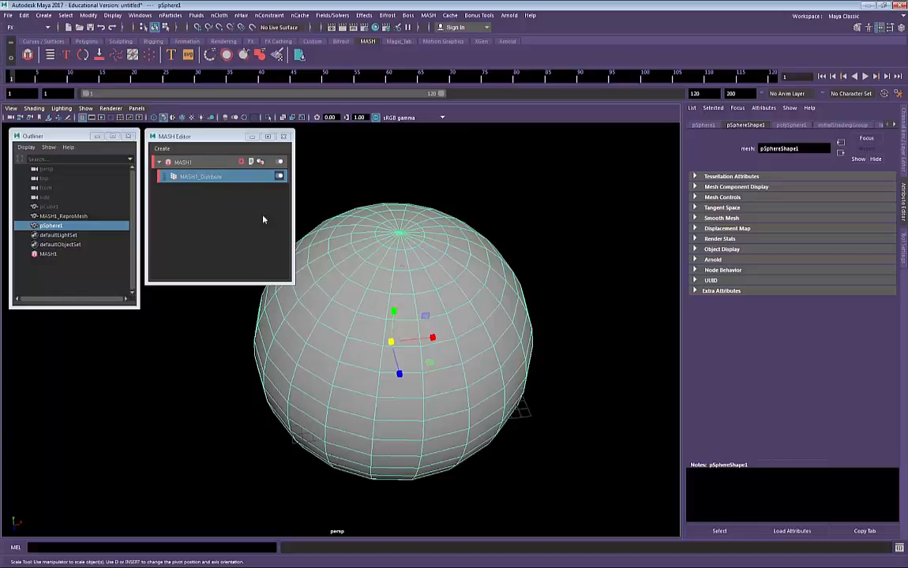
pyautogui.keyDown('alt'); pyautogui.moveTo(348, 195); pyautogui.dragTo(464, 320); pyautogui.keyUp('alt')
pyautogui.keyDown('alt'); pyautogui.moveTo(464, 321); pyautogui.dragTo(381, 288, button='right'); pyautogui.keyUp('alt')
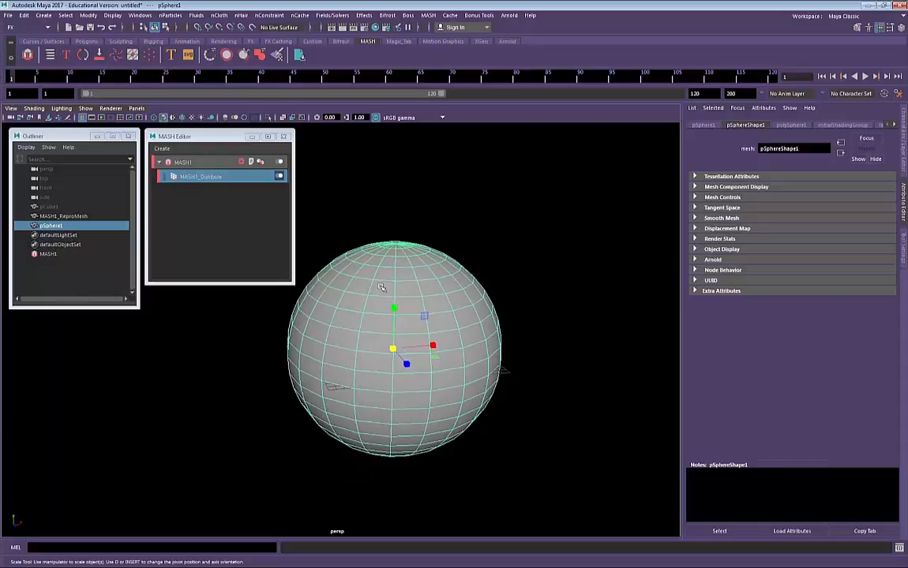
pyautogui.keyDown('alt'); pyautogui.moveTo(467, 309); pyautogui.dragTo(496, 284, button='right'); pyautogui.keyUp('alt')
# Try to move the sphere about 30 units along X beside the distributed cubes, and undo the move.
pyautogui.press('w')
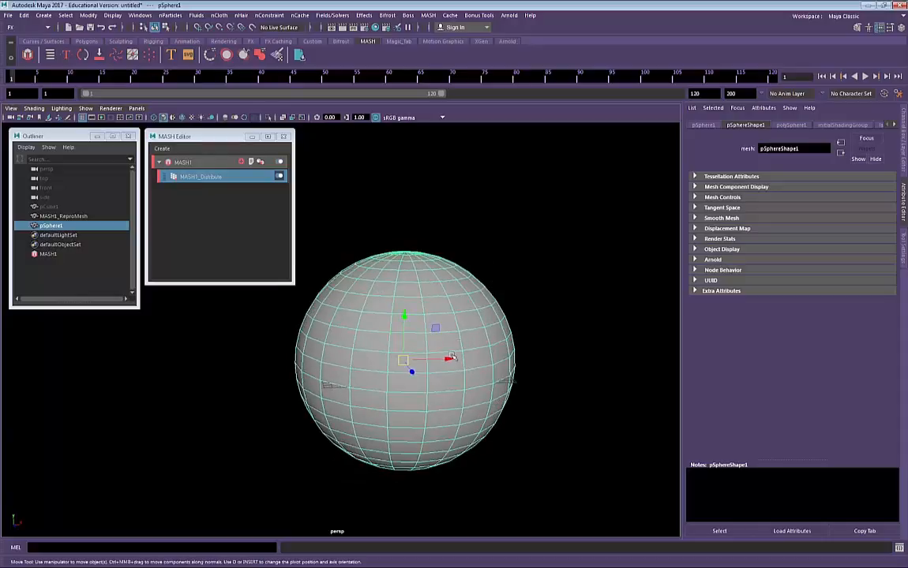
pyautogui.moveTo(451, 358); pyautogui.dragTo(632, 347)
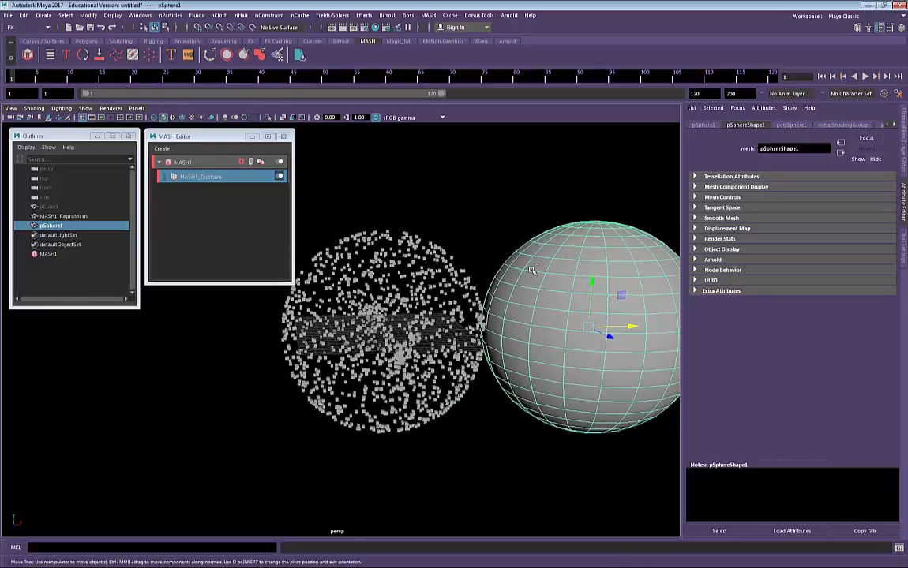
pyautogui.hotkey('ctrl', 'z')
# Scale the sphere down uniformly so it sits just inside the shell of distributed cubes.
pyautogui.press('r')
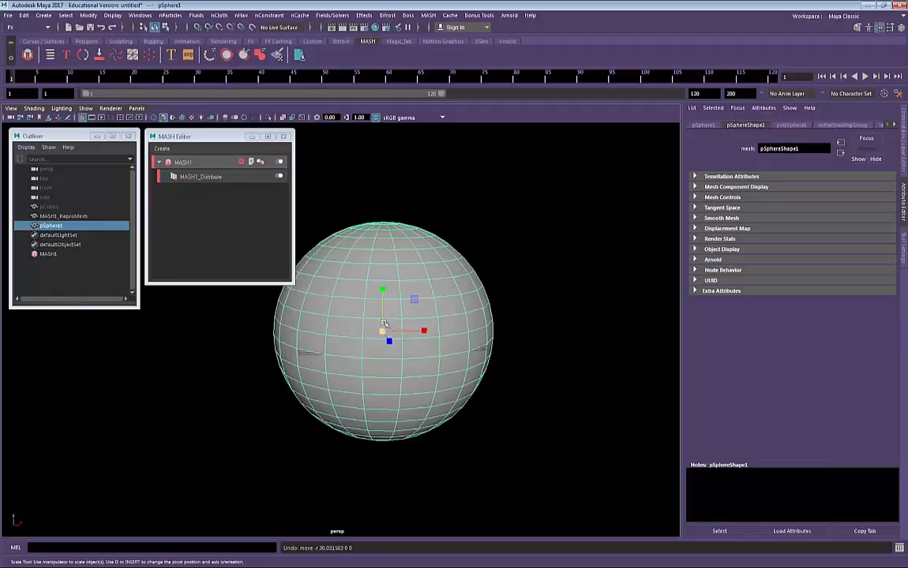
pyautogui.moveTo(383, 330); pyautogui.dragTo(363, 333)
pyautogui.keyDown('alt'); pyautogui.moveTo(363, 333); pyautogui.dragTo(389, 296, button='right'); pyautogui.keyUp('alt')
pyautogui.keyDown('alt'); pyautogui.moveTo(389, 295); pyautogui.dragTo(374, 319, button='middle'); pyautogui.keyUp('alt')
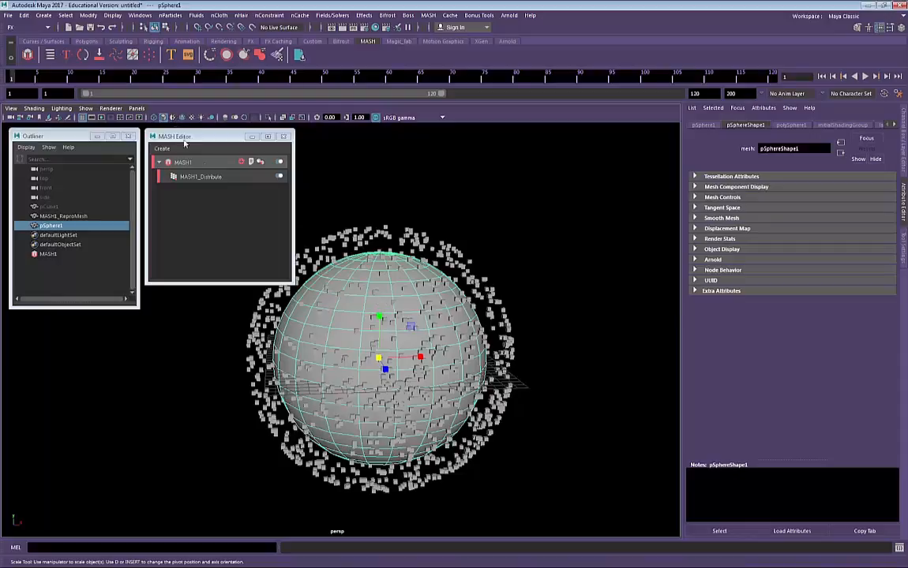
# Set the Distribution Type of MASH1_Distribute to Mesh and connect pSphere1 as its Input Mesh.
pyautogui.click(207, 177)
pyautogui.click(777, 232)
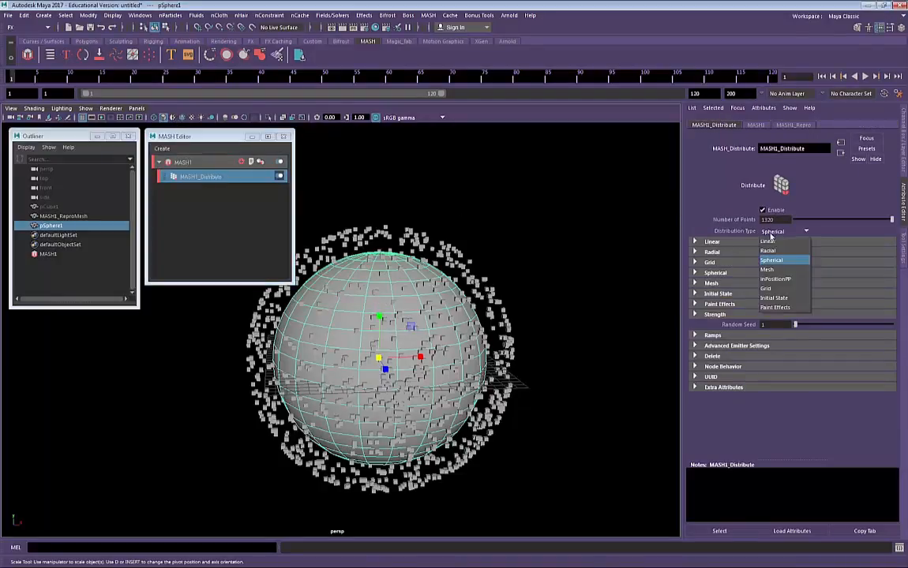
pyautogui.click(790, 272)
pyautogui.click(722, 284)
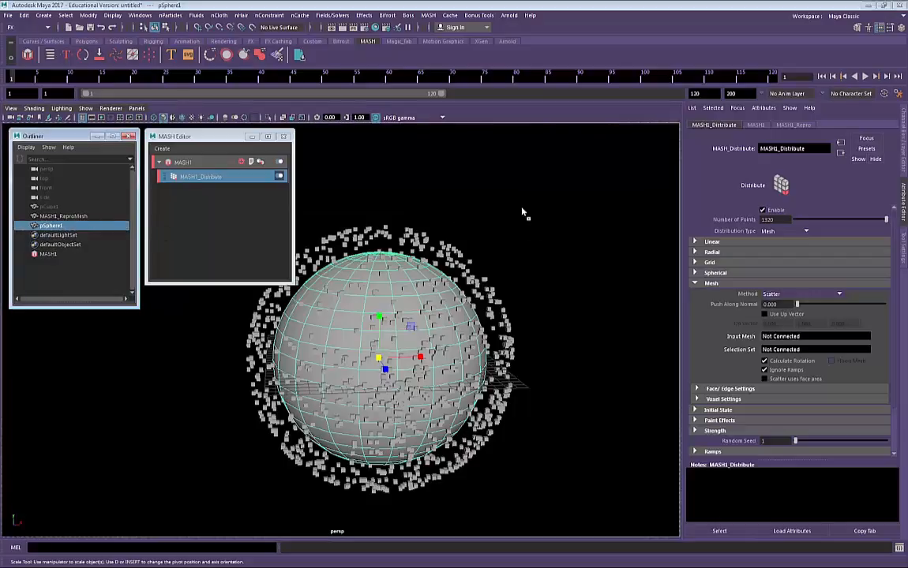
pyautogui.moveTo(786, 341); pyautogui.dragTo(788, 340, button='middle')
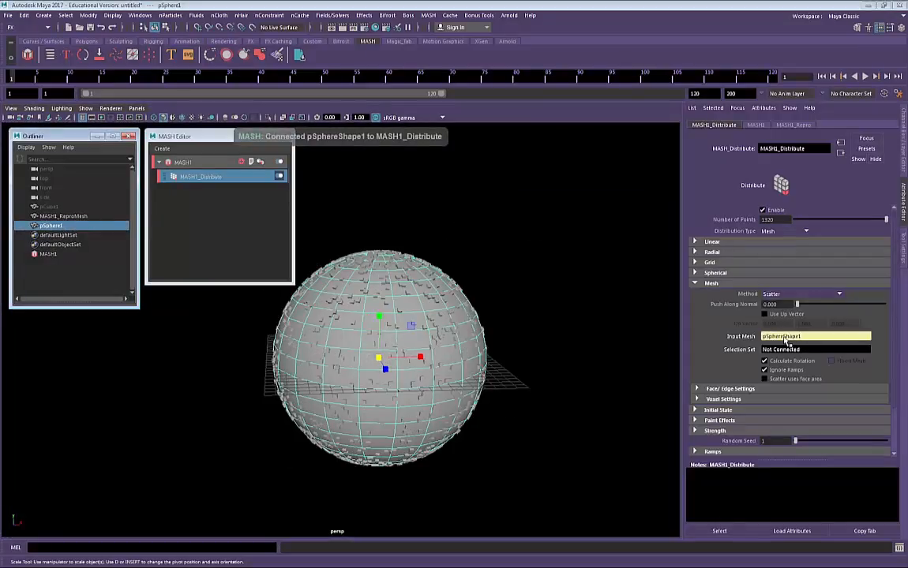
# Set the mesh distribution Method to Vertex so the cubes sit on the sphere's vertices.
pyautogui.keyDown('alt'); pyautogui.moveTo(304, 314); pyautogui.dragTo(337, 320); pyautogui.keyUp('alt')
pyautogui.keyDown('alt'); pyautogui.moveTo(336, 321); pyautogui.dragTo(369, 330, button='right'); pyautogui.keyUp('alt')
pyautogui.keyDown('alt'); pyautogui.moveTo(369, 330); pyautogui.dragTo(354, 316); pyautogui.keyUp('alt')
pyautogui.keyDown('alt'); pyautogui.moveTo(354, 316); pyautogui.dragTo(430, 340, button='middle'); pyautogui.keyUp('alt')
pyautogui.keyDown('alt'); pyautogui.moveTo(458, 336); pyautogui.dragTo(419, 321, button='right'); pyautogui.keyUp('alt')
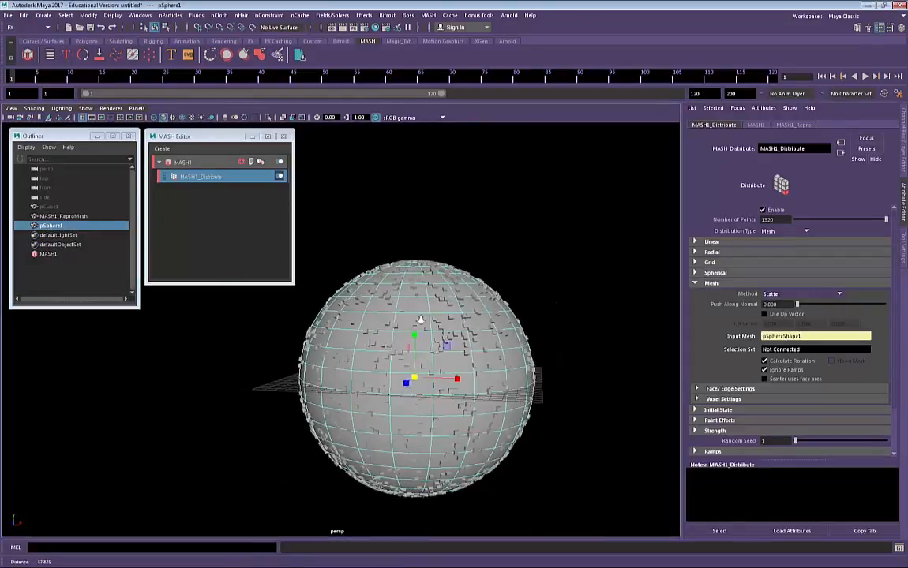
pyautogui.keyDown('alt'); pyautogui.moveTo(419, 321); pyautogui.dragTo(411, 318); pyautogui.keyUp('alt')
pyautogui.click(797, 294)
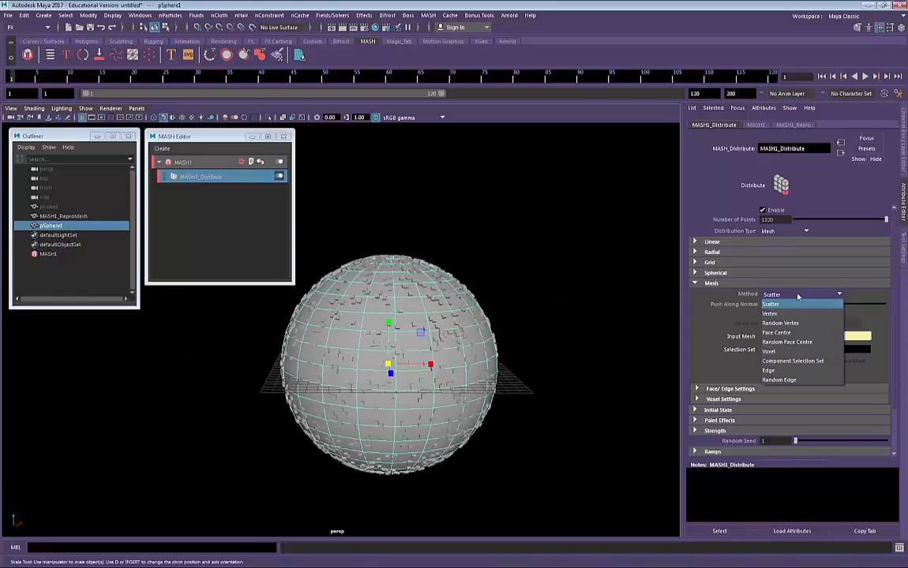
pyautogui.click(804, 315)
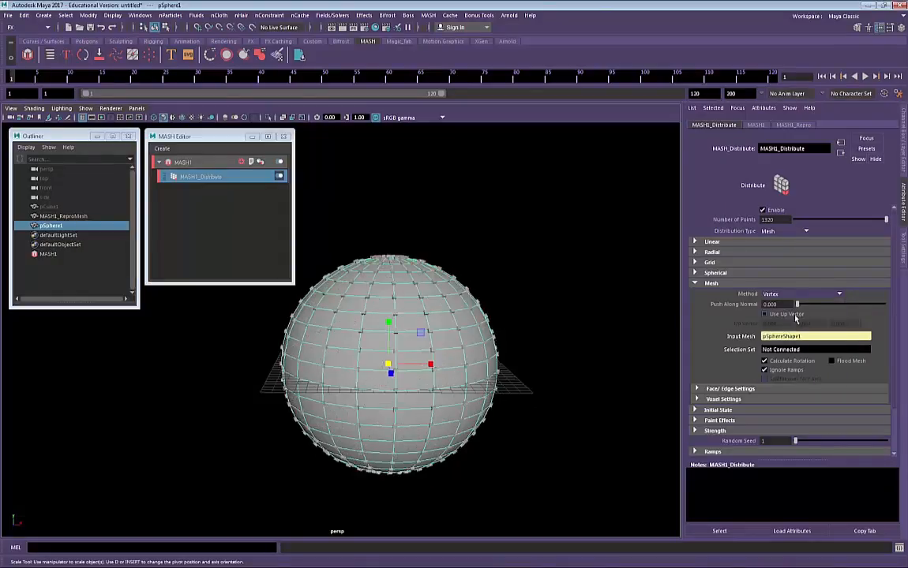
# Examine how the cubes are placed on the sphere's vertices, close up at the pole and around the sides.
pyautogui.keyDown('alt'); pyautogui.moveTo(440, 229); pyautogui.dragTo(444, 273); pyautogui.keyUp('alt')
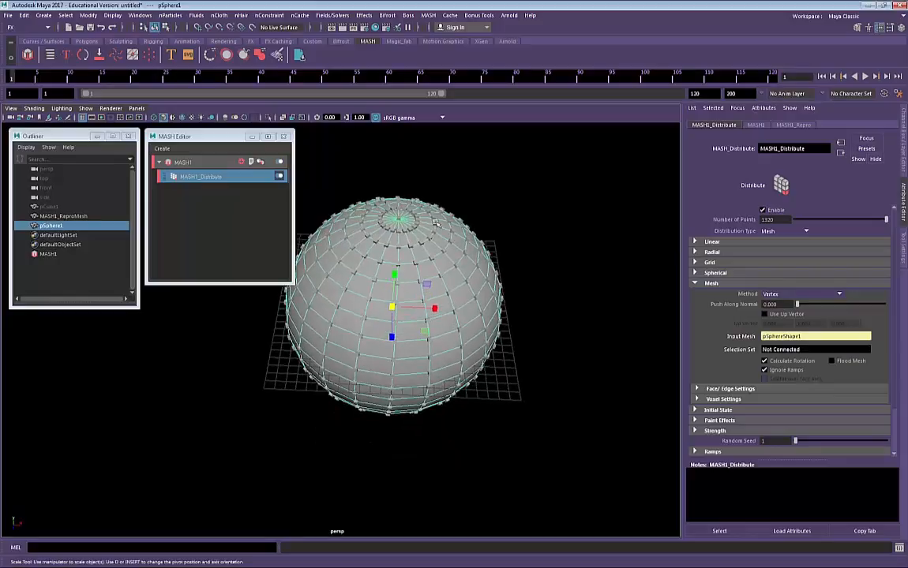
pyautogui.keyDown('alt'); pyautogui.moveTo(444, 273); pyautogui.dragTo(446, 341, button='middle'); pyautogui.keyUp('alt')
pyautogui.keyDown('alt'); pyautogui.moveTo(445, 341); pyautogui.dragTo(529, 325, button='right'); pyautogui.keyUp('alt')
pyautogui.keyDown('alt'); pyautogui.moveTo(529, 324); pyautogui.dragTo(485, 268); pyautogui.keyUp('alt')
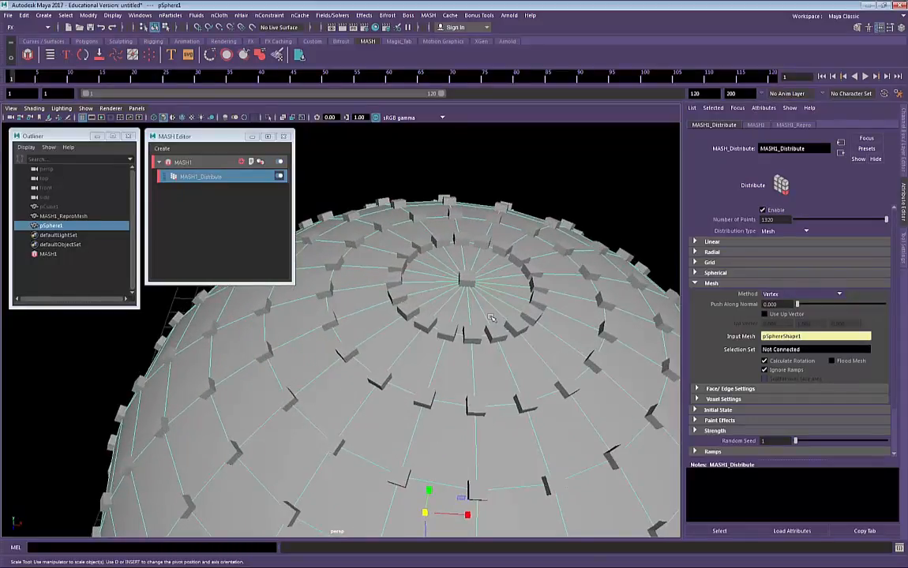
pyautogui.keyDown('alt'); pyautogui.moveTo(492, 318); pyautogui.dragTo(451, 288, button='right'); pyautogui.keyUp('alt')
pyautogui.keyDown('alt'); pyautogui.moveTo(455, 424); pyautogui.dragTo(460, 351); pyautogui.keyUp('alt')
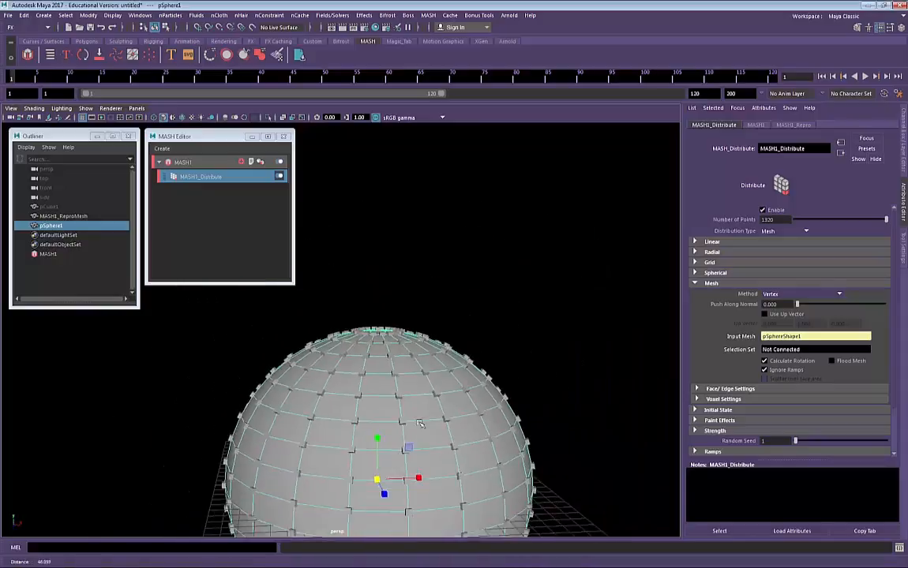
pyautogui.keyDown('alt'); pyautogui.moveTo(459, 446); pyautogui.dragTo(469, 326, button='middle'); pyautogui.keyUp('alt')
pyautogui.keyDown('alt'); pyautogui.moveTo(469, 326); pyautogui.dragTo(677, 294); pyautogui.keyUp('alt')
# Set the mesh distribution Method back to Scatter and enable Scatter uses face area.
pyautogui.click(797, 295)
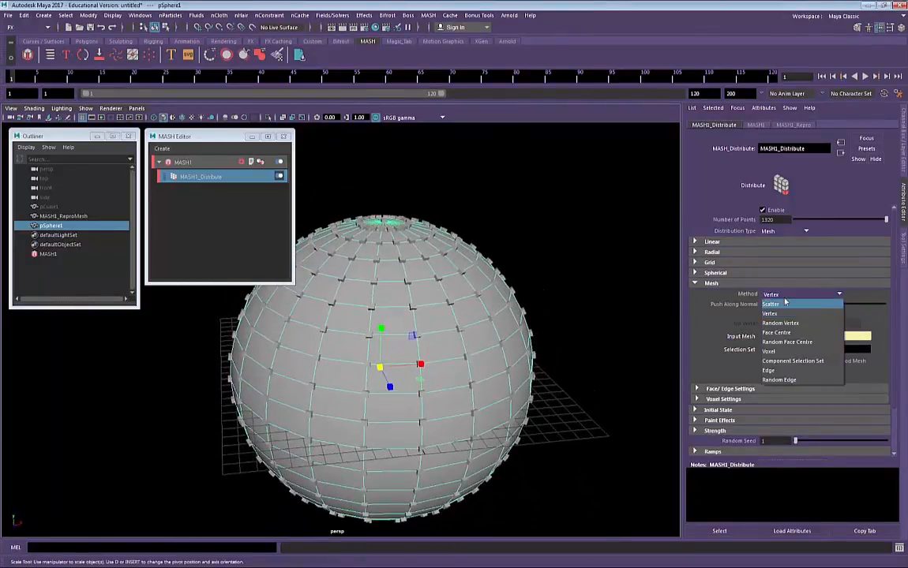
pyautogui.click(799, 300)
pyautogui.click(799, 295)
pyautogui.click(801, 313)
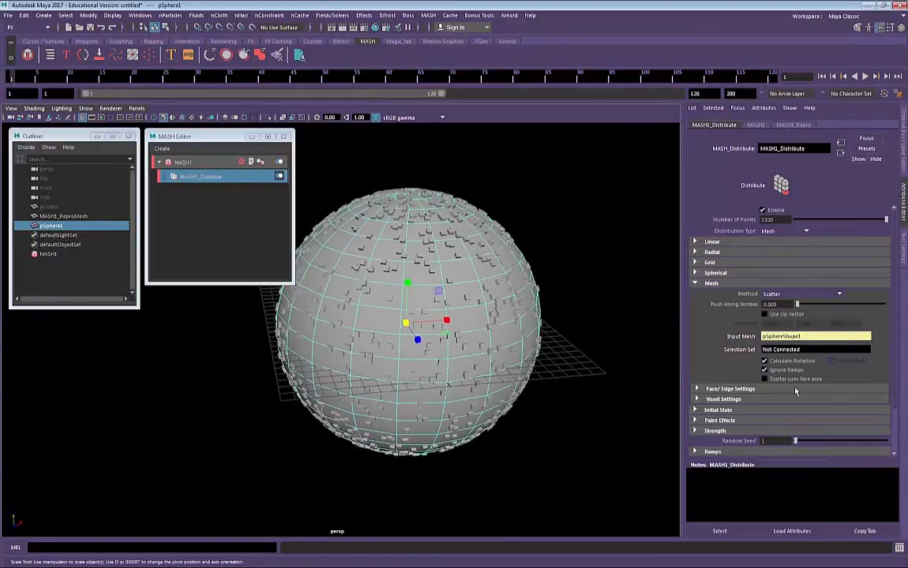
pyautogui.click(791, 380)
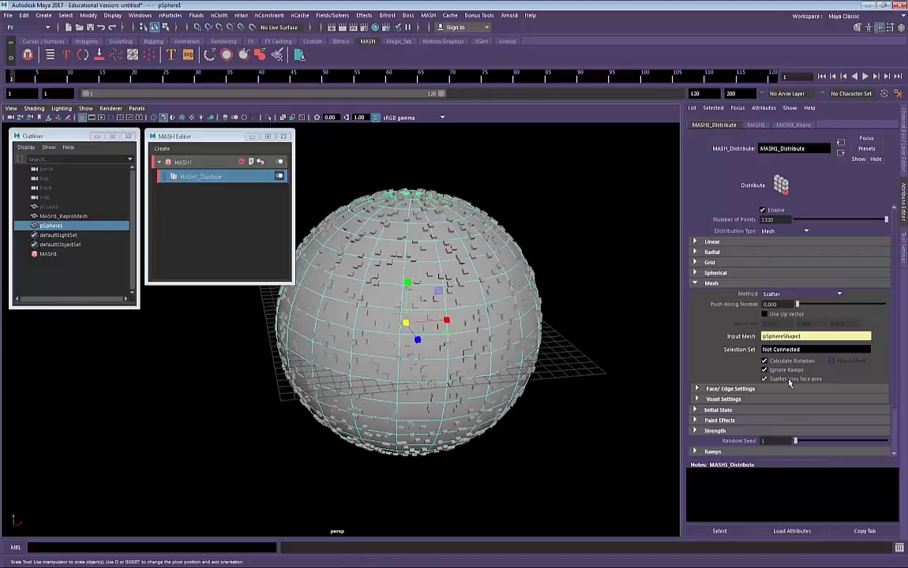
pyautogui.keyDown('alt'); pyautogui.moveTo(528, 222); pyautogui.dragTo(464, 261); pyautogui.keyUp('alt')
pyautogui.click(784, 381)
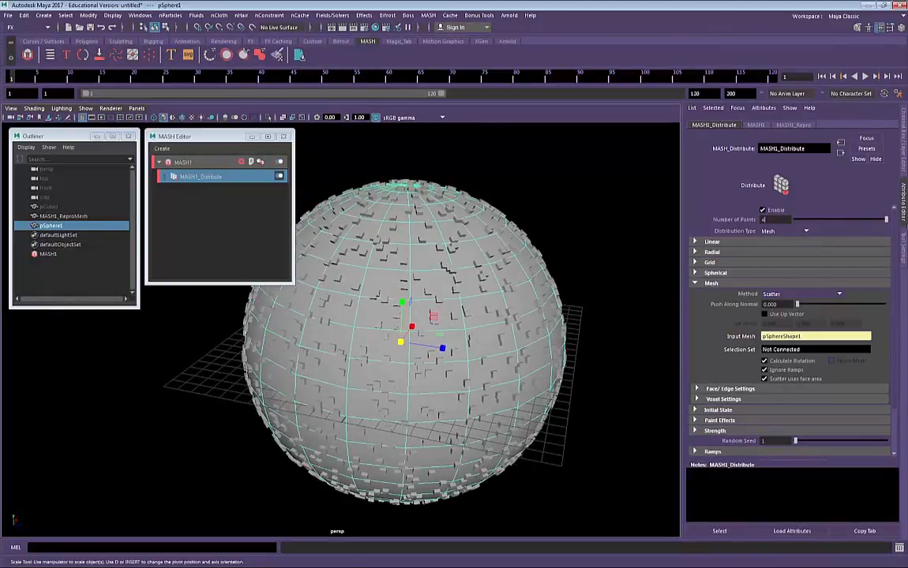
# Set the Number of Points in MASH1_Distribute to 4000.
pyautogui.write('000')
pyautogui.press('Return')
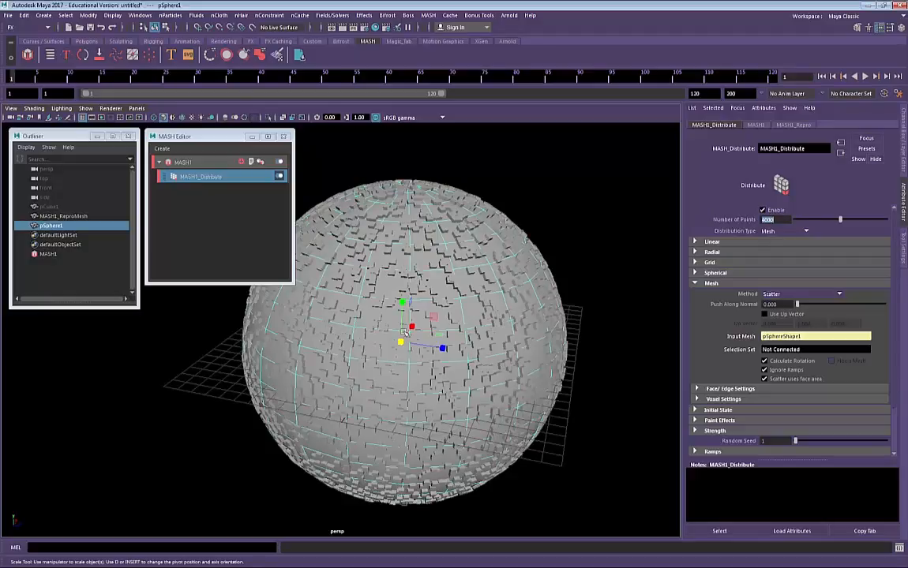
pyautogui.keyDown('alt'); pyautogui.moveTo(364, 299); pyautogui.dragTo(312, 288); pyautogui.keyUp('alt')
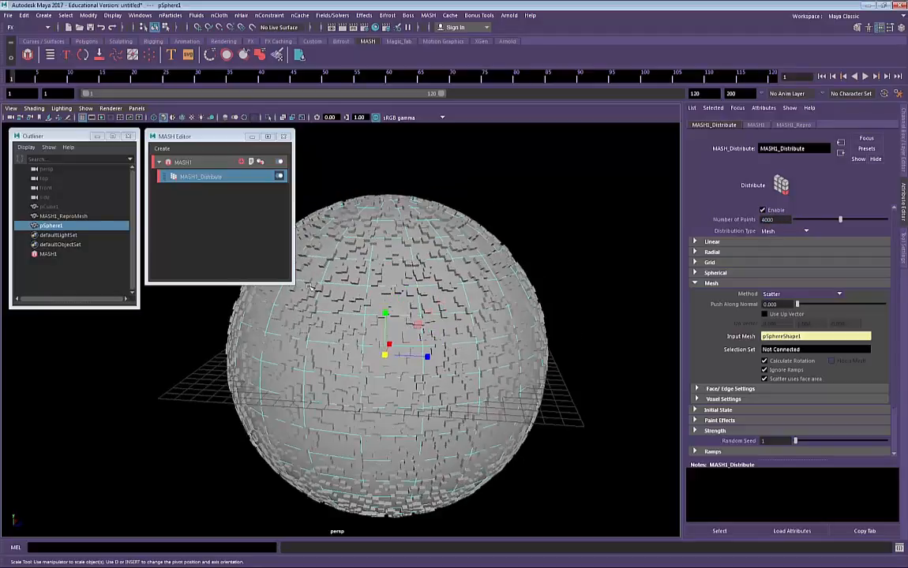
# Hide pSphere1 so only the scattered MASH cubes are displayed.
pyautogui.click(52, 226)
pyautogui.hotkey('ctrl', 'h')
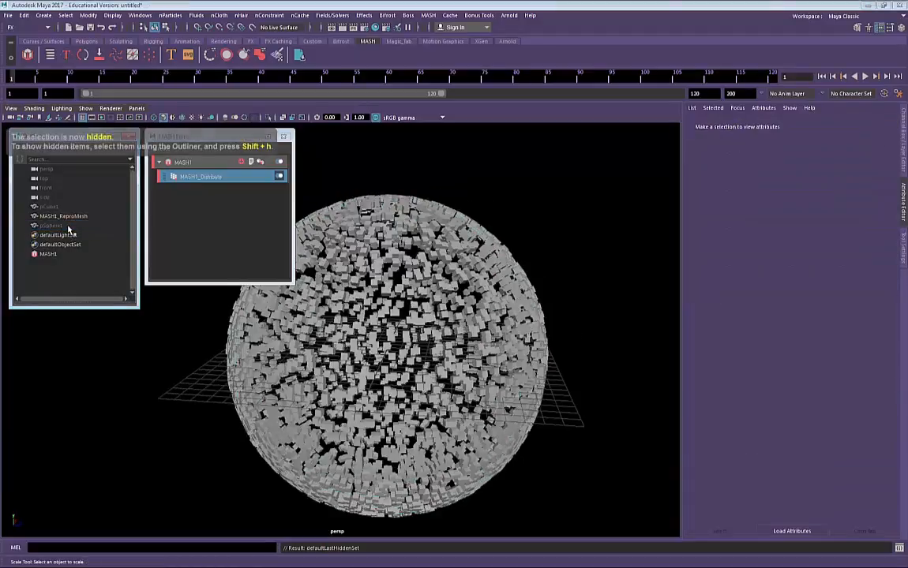
pyautogui.keyDown('alt'); pyautogui.moveTo(442, 363); pyautogui.dragTo(325, 298); pyautogui.keyUp('alt')
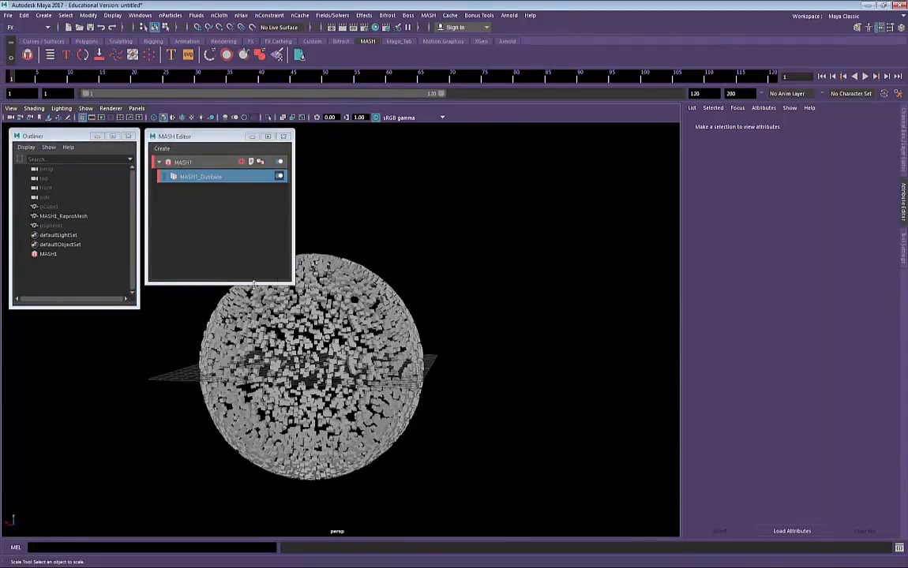
pyautogui.keyDown('alt'); pyautogui.moveTo(295, 370); pyautogui.dragTo(430, 330); pyautogui.keyUp('alt')
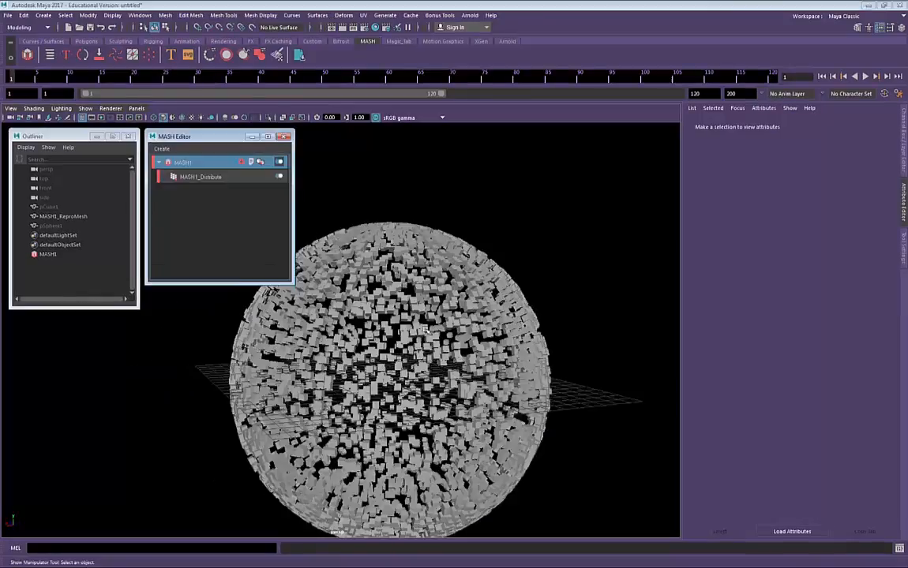
# Create a polygon cube at the origin and scale it uniformly by about 17.3.
pyautogui.keyDown('alt'); pyautogui.moveTo(426, 330); pyautogui.dragTo(199, 350, button='right'); pyautogui.keyUp('alt')
pyautogui.press('e')
pyautogui.press('r')
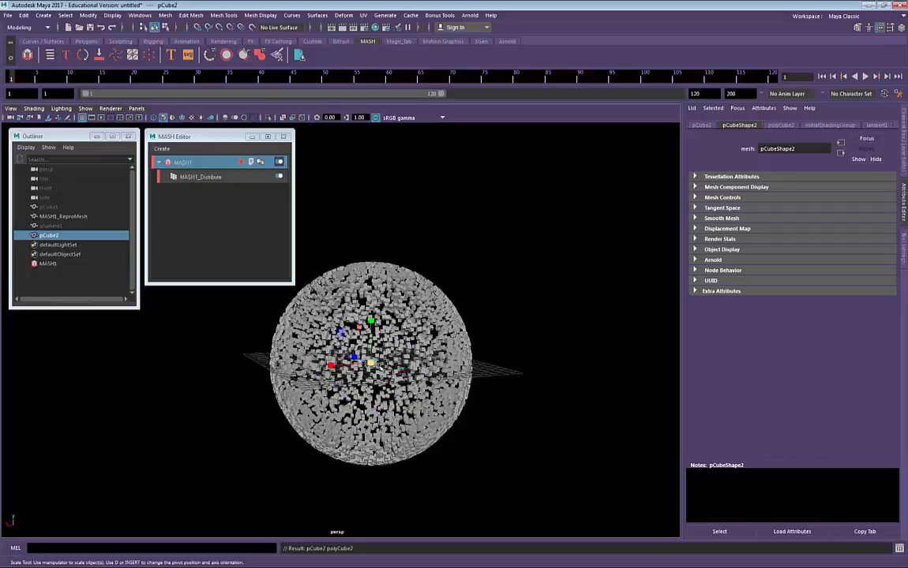
pyautogui.moveTo(370, 362); pyautogui.dragTo(486, 356)
pyautogui.press('w')
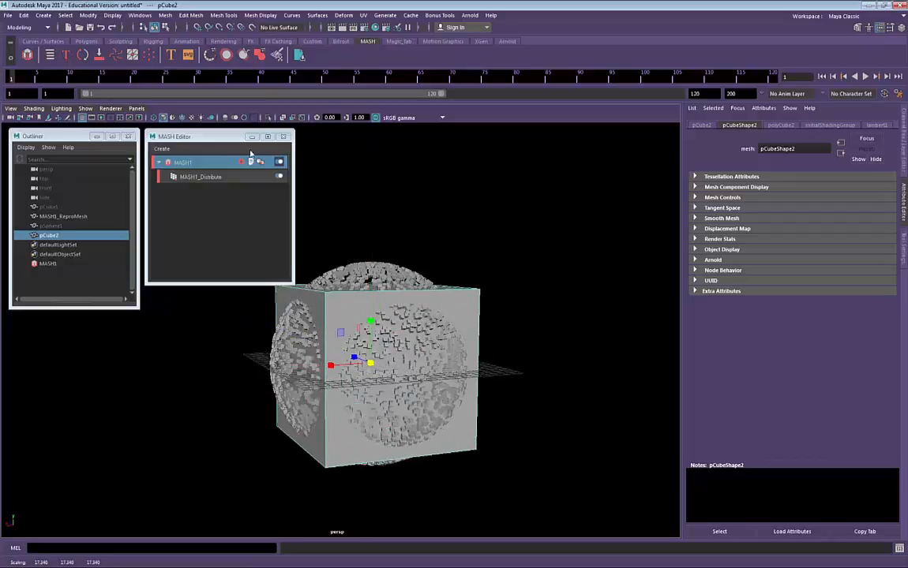
# Disable the MASH1 network and smooth the large cube pCube2 with 4 divisions.
pyautogui.click(278, 163)
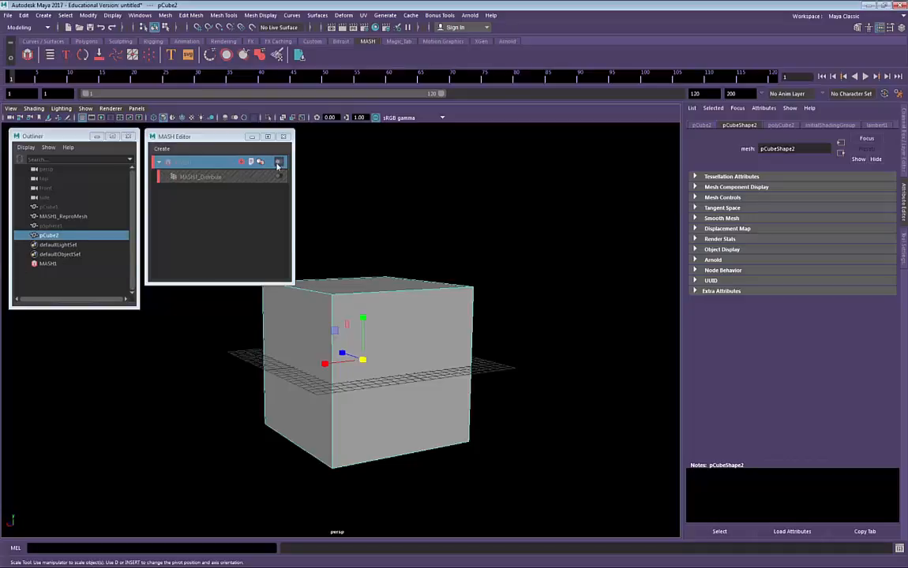
pyautogui.keyDown('alt'); pyautogui.moveTo(414, 254); pyautogui.dragTo(427, 310); pyautogui.keyUp('alt')
pyautogui.keyDown('shift'); pyautogui.moveTo(427, 310); pyautogui.dragTo(424, 369, button='right'); pyautogui.keyUp('shift')
pyautogui.moveTo(424, 370); pyautogui.dragTo(483, 370, button='middle')
pyautogui.keyDown('alt'); pyautogui.moveTo(278, 371); pyautogui.dragTo(304, 375); pyautogui.keyUp('alt')
pyautogui.keyDown('alt'); pyautogui.moveTo(304, 375); pyautogui.dragTo(411, 386, button='right'); pyautogui.keyUp('alt')
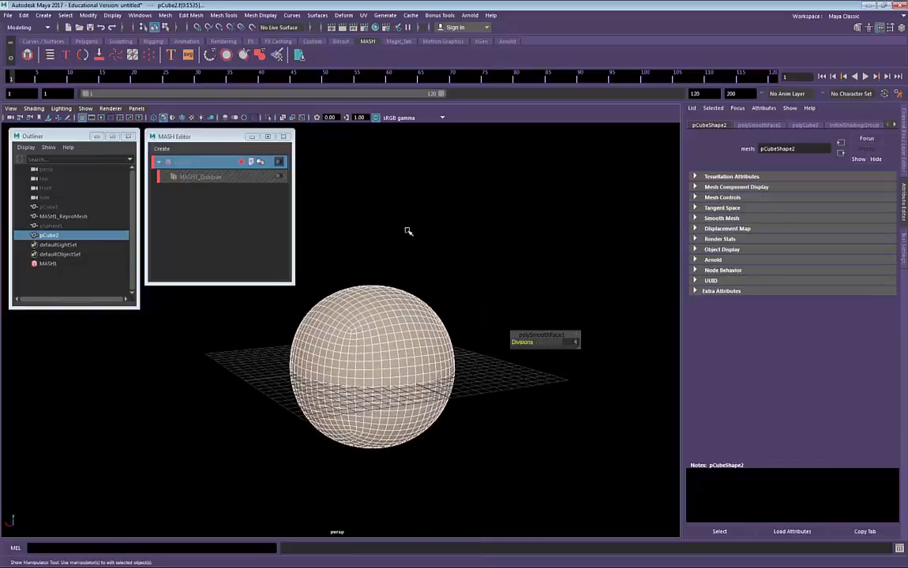
# Return to object mode and apply a Sculpt deformer to the smoothed pCube2.
pyautogui.click(407, 231)
pyautogui.click(395, 332)
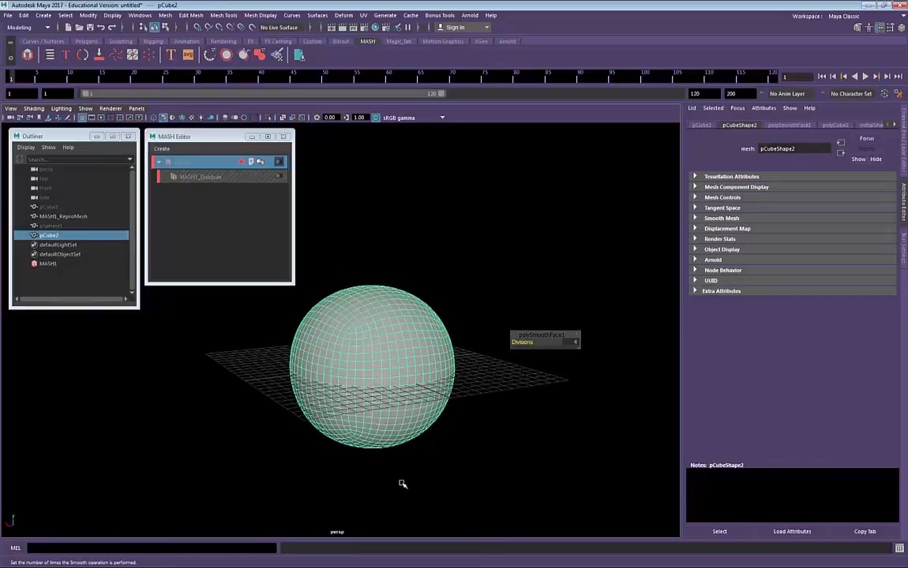
pyautogui.keyDown('alt'); pyautogui.moveTo(363, 436); pyautogui.dragTo(337, 468); pyautogui.keyUp('alt')
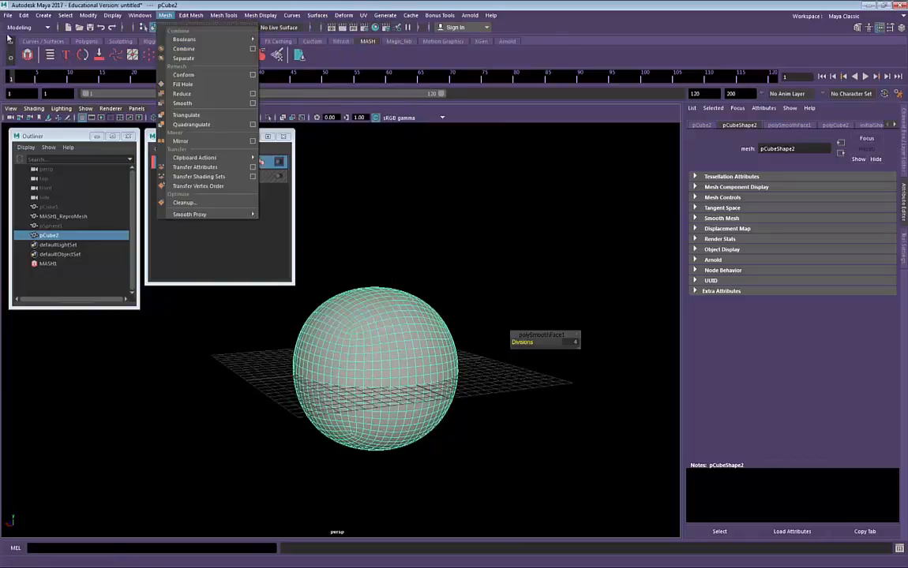
pyautogui.click(19, 28)
pyautogui.click(318, 16)
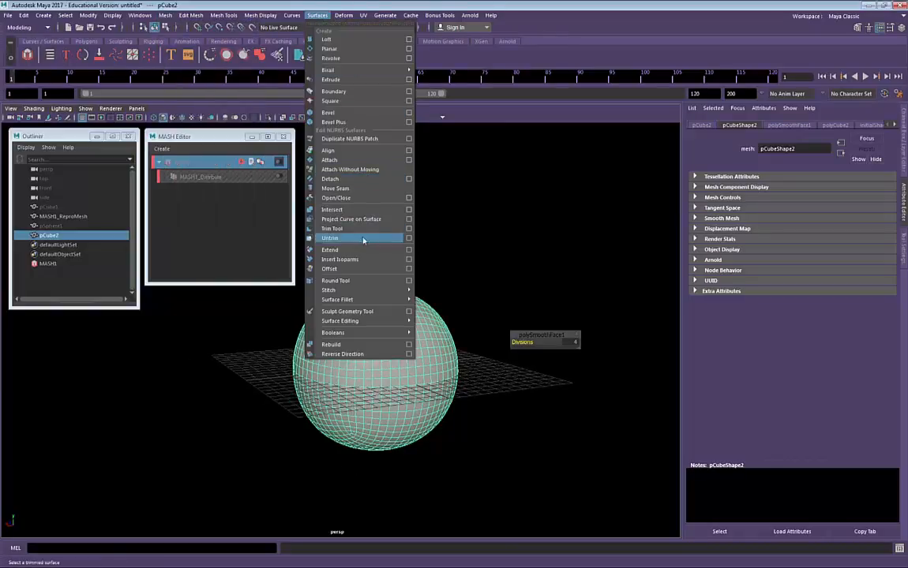
pyautogui.click(345, 16)
pyautogui.click(357, 168)
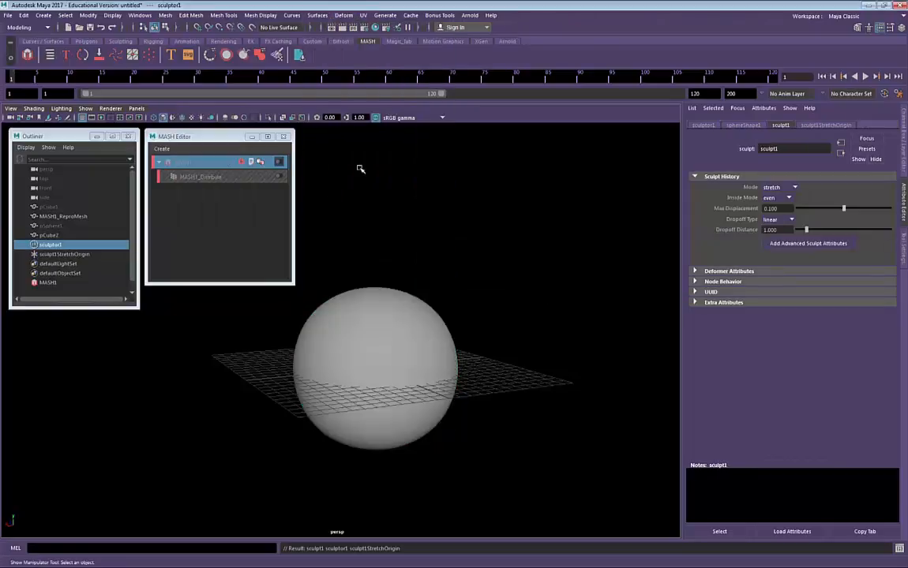
# Scale the sculptor1 sphere up uniformly to inflate pCube2 into a rounder, larger sphere.
pyautogui.click(105, 247)
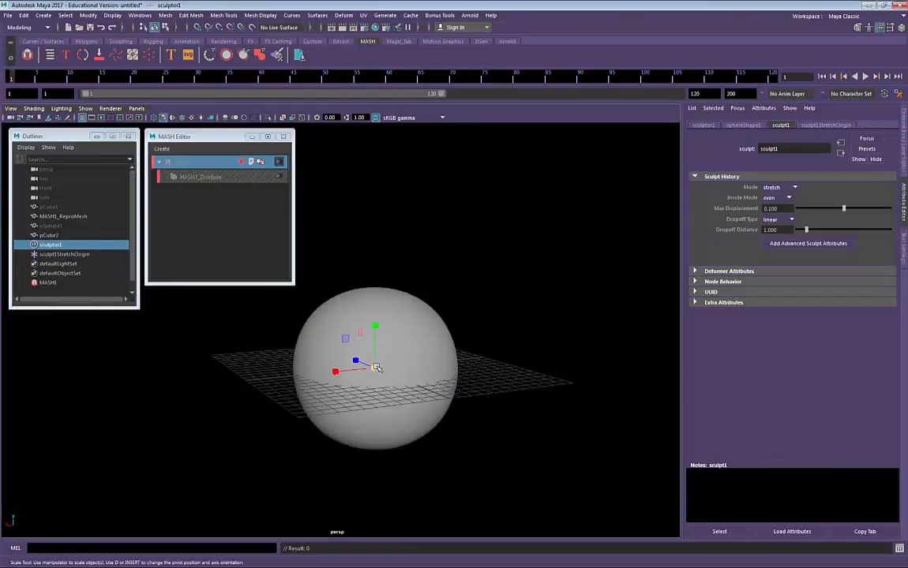
pyautogui.moveTo(375, 368)
pyautogui.mouseDown()
pyautogui.moveTo(554, 335)
pyautogui.moveTo(561, 323)
pyautogui.moveTo(489, 353)
pyautogui.mouseUp()
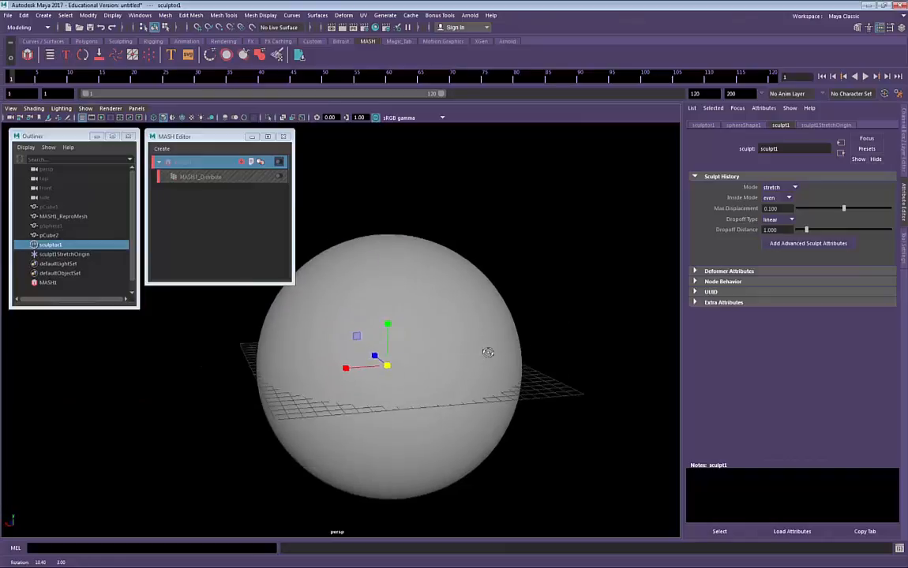
pyautogui.click(488, 353)
# Delete the construction history of pCube2 to bake in the sculpted sphere shape.
pyautogui.click(70, 244)
pyautogui.click(374, 304)
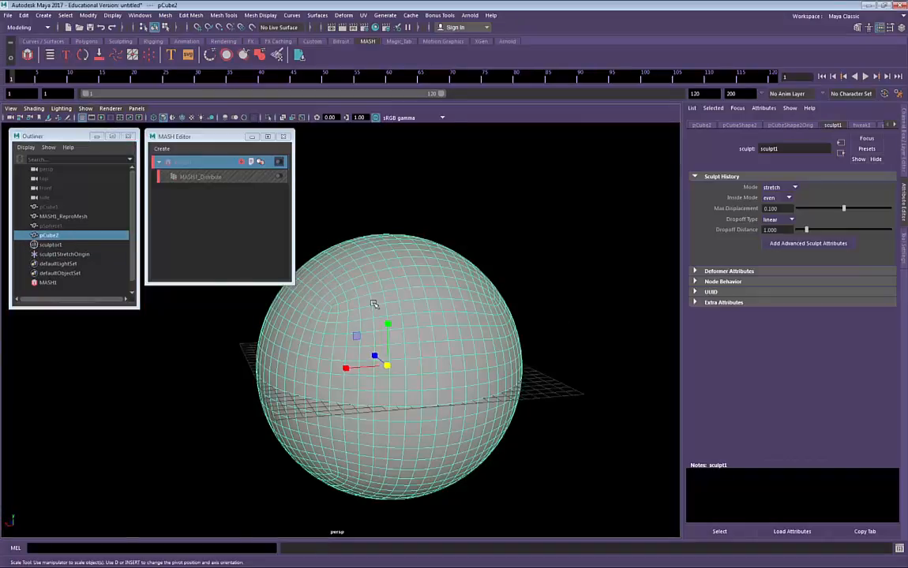
pyautogui.rightClick(409, 272)
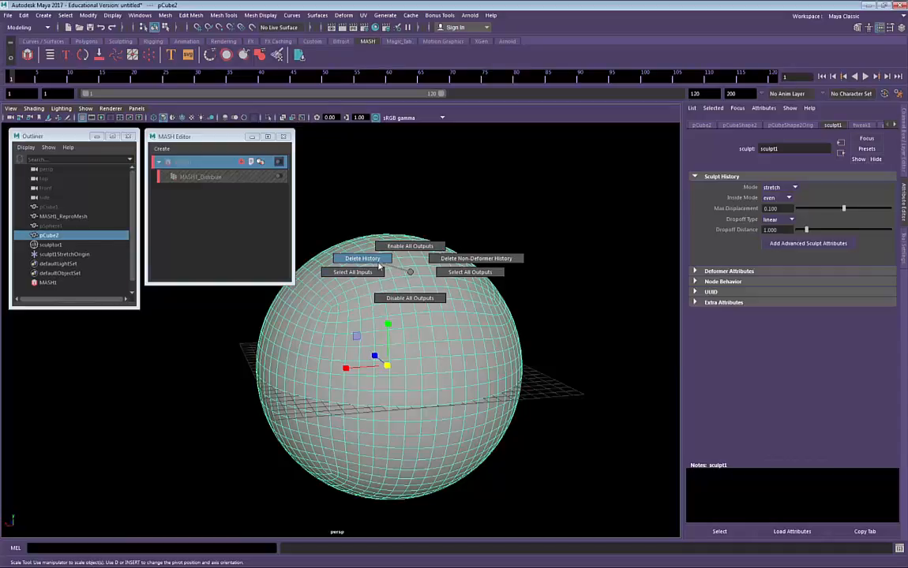
pyautogui.click(377, 263)
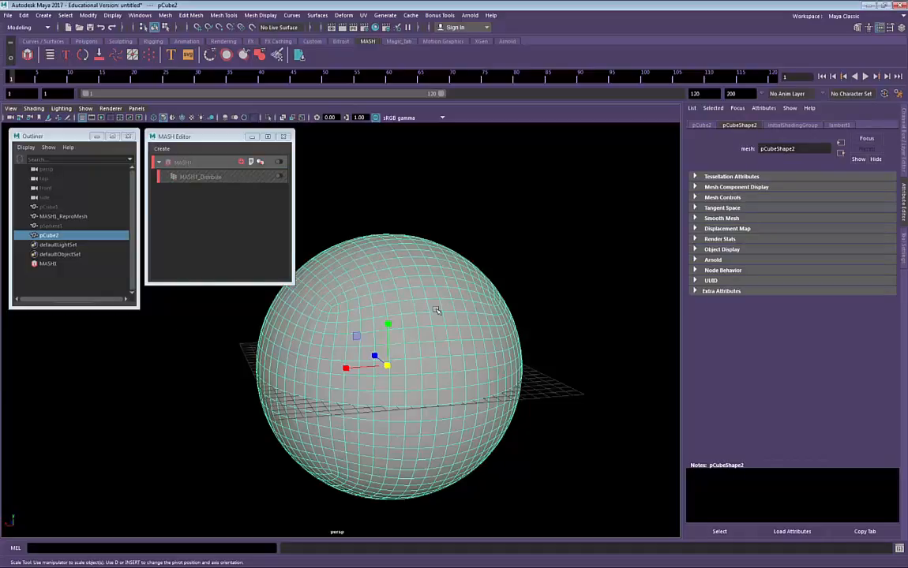
pyautogui.scroll(-2, 435, 307)
pyautogui.keyDown('alt'); pyautogui.moveTo(436, 307); pyautogui.dragTo(316, 303); pyautogui.keyUp('alt')
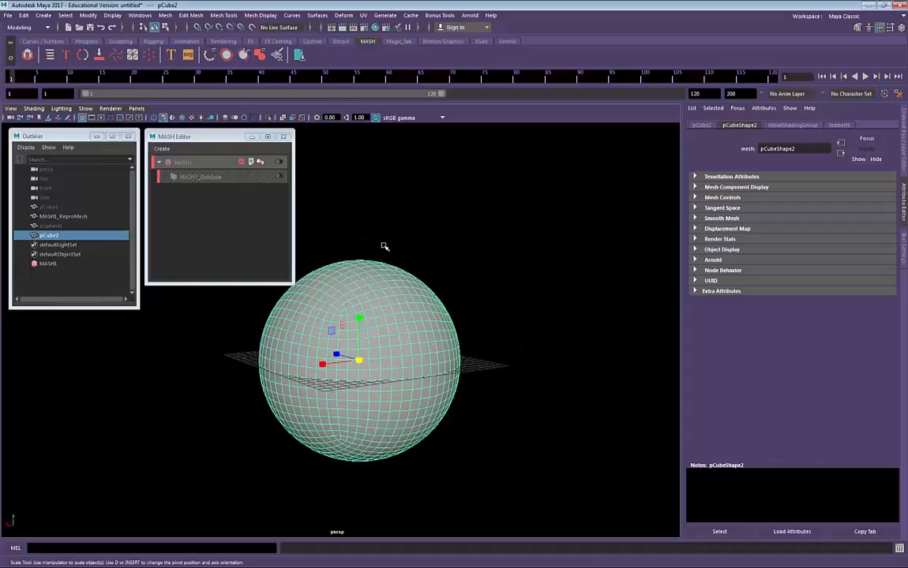
# Create a small polygon cube inside the sphere and switch the viewport to wireframe display.
pyautogui.scroll(1, 384, 247)
pyautogui.click(556, 281)
pyautogui.scroll(-1, 496, 324)
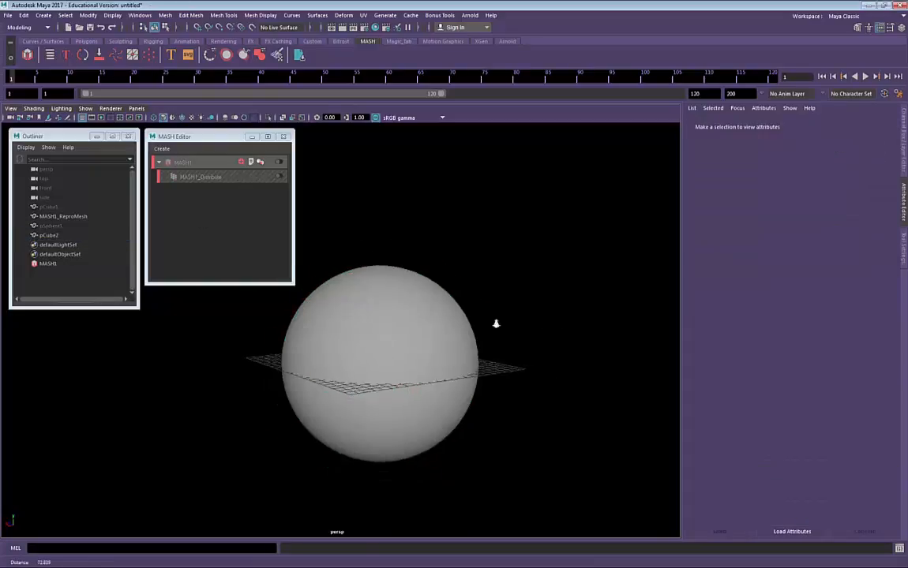
pyautogui.keyDown('alt'); pyautogui.moveTo(510, 322); pyautogui.dragTo(479, 334); pyautogui.keyUp('alt')
pyautogui.keyDown('shift'); pyautogui.rightClick(203, 339); pyautogui.keyUp('shift')
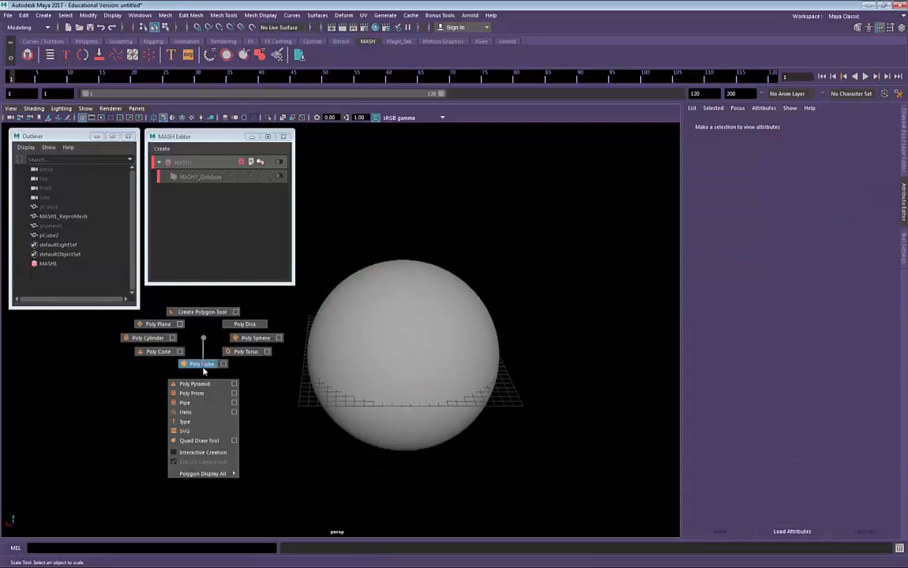
pyautogui.click(204, 364)
pyautogui.press('4')
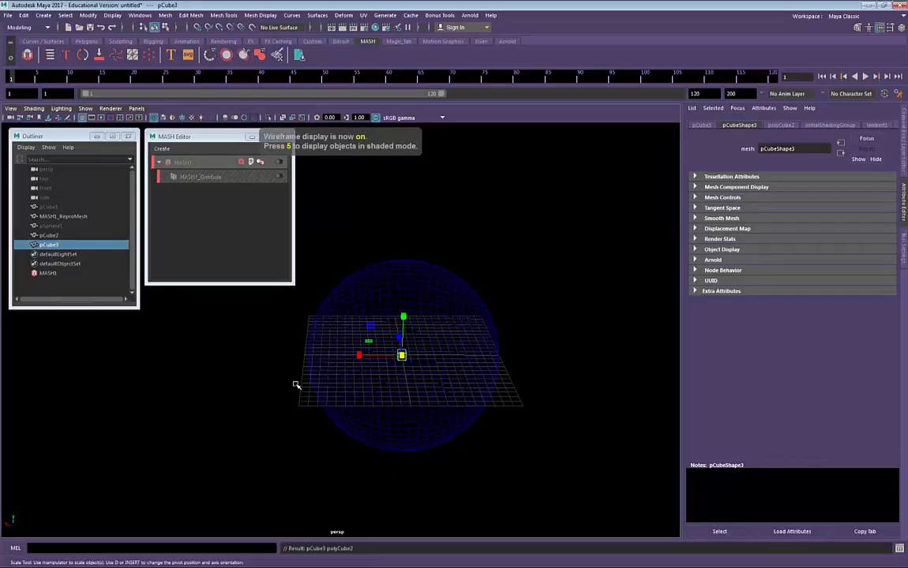
# Create a second MASH network from the small cube pCube3.
pyautogui.scroll(5, 383, 418)
pyautogui.keyDown('alt'); pyautogui.moveTo(532, 475); pyautogui.dragTo(237, 458, button='right'); pyautogui.keyUp('alt')
pyautogui.keyDown('alt'); pyautogui.moveTo(237, 458); pyautogui.dragTo(251, 397); pyautogui.keyUp('alt')
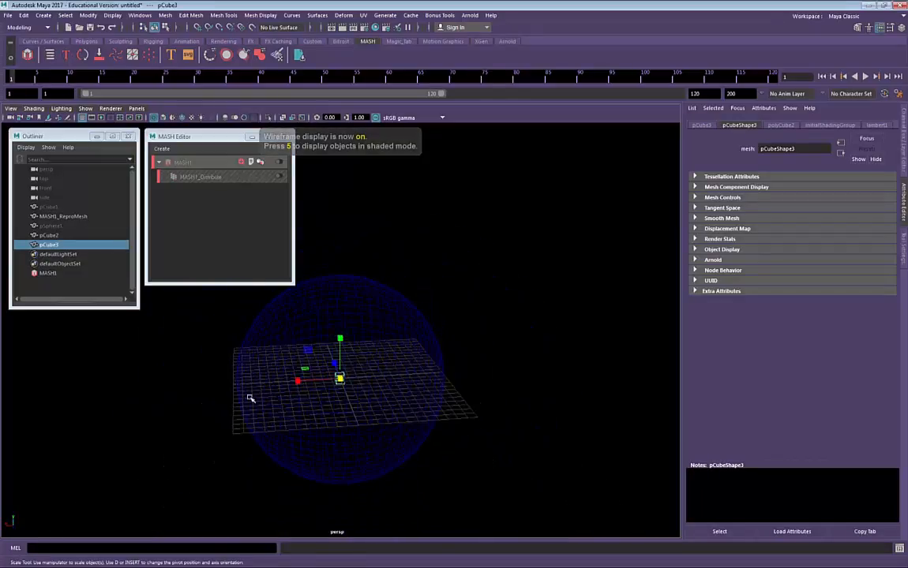
pyautogui.click(27, 55)
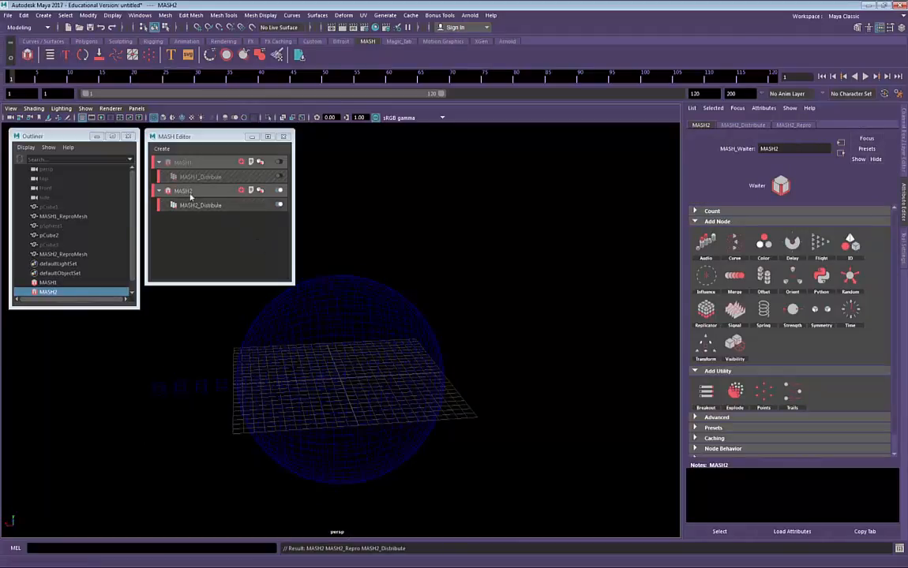
pyautogui.moveTo(470, 321)
pyautogui.keyDown('alt'); pyautogui.mouseDown()
pyautogui.moveTo(511, 342)
pyautogui.moveTo(476, 306)
pyautogui.mouseUp(); pyautogui.keyUp('alt')
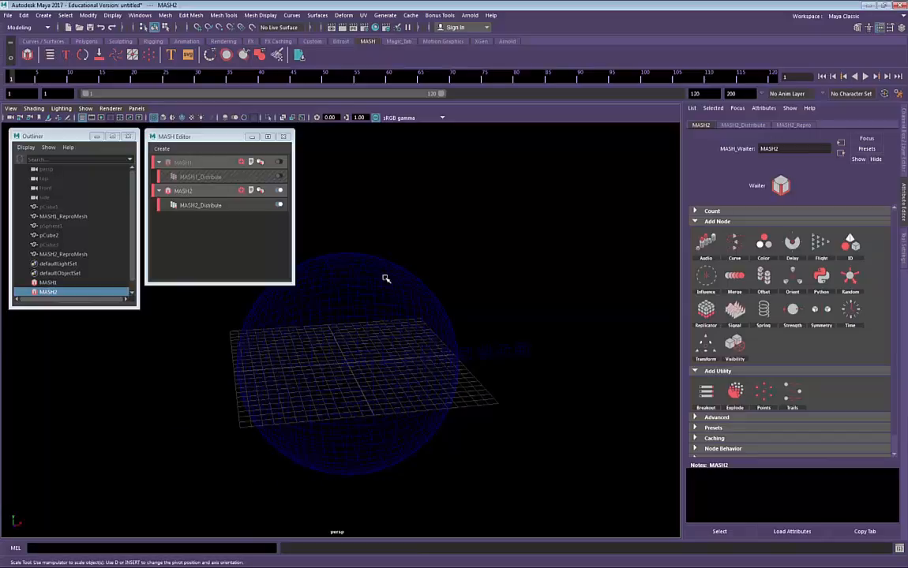
# Open the MASH2_Distribute settings and return the viewport to shaded display.
pyautogui.click(208, 205)
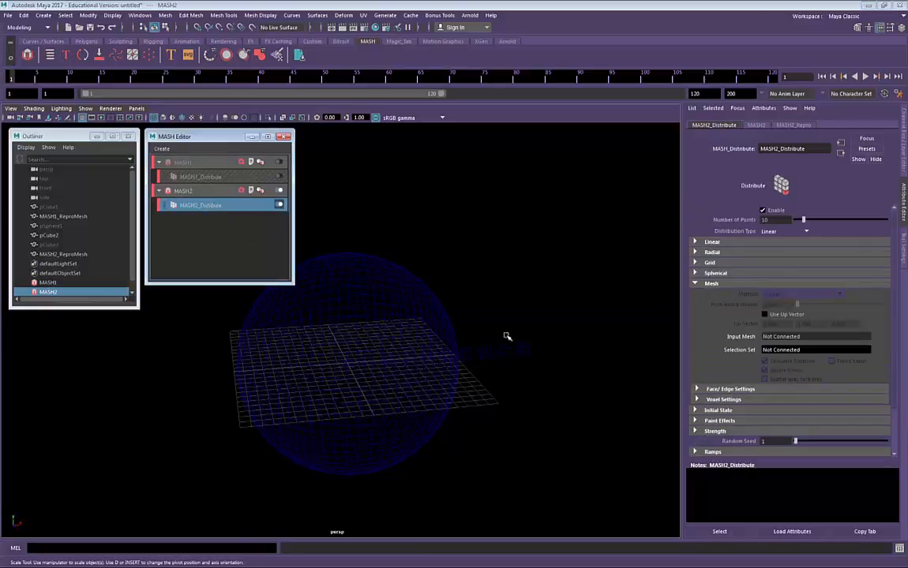
pyautogui.moveTo(427, 354)
pyautogui.keyDown('alt'); pyautogui.mouseDown()
pyautogui.moveTo(429, 300)
pyautogui.moveTo(429, 310)
pyautogui.mouseUp(); pyautogui.keyUp('alt')
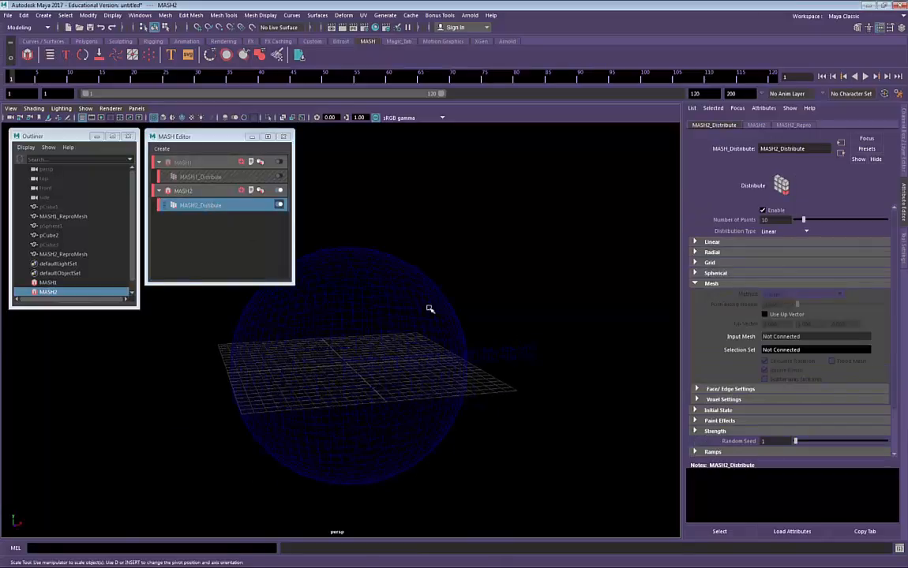
pyautogui.press('5')
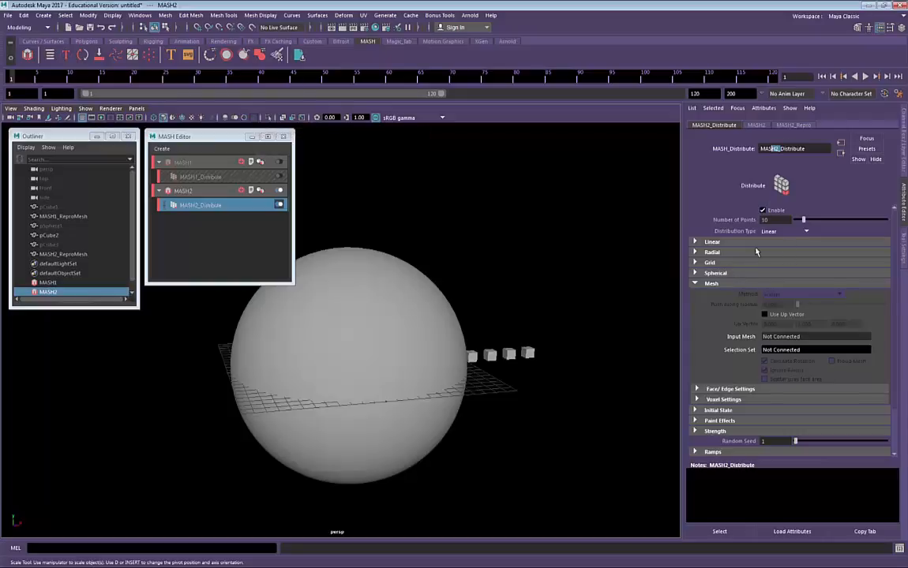
# Connect pCube2 as the Input Mesh of MASH2_Distribute, giving it the Mesh distribution type.
pyautogui.click(771, 232)
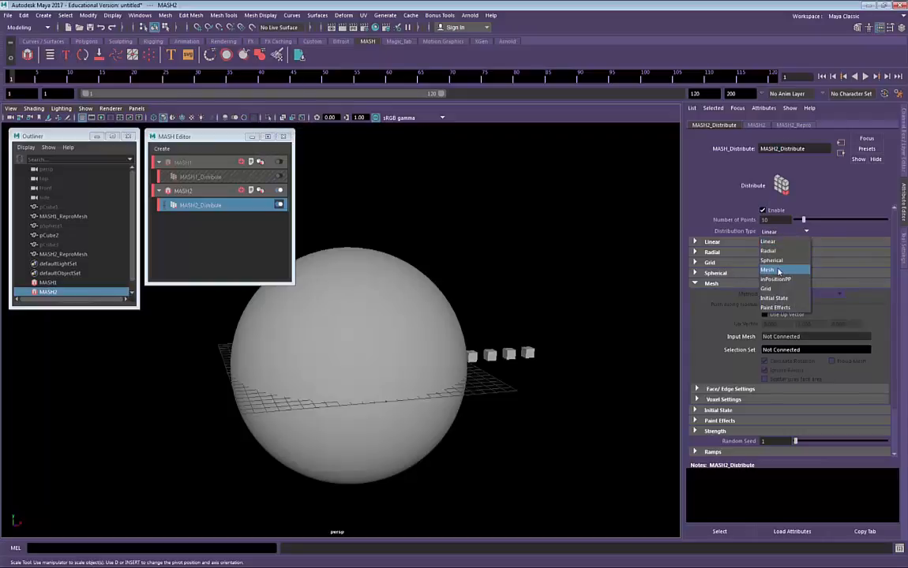
pyautogui.click(723, 234)
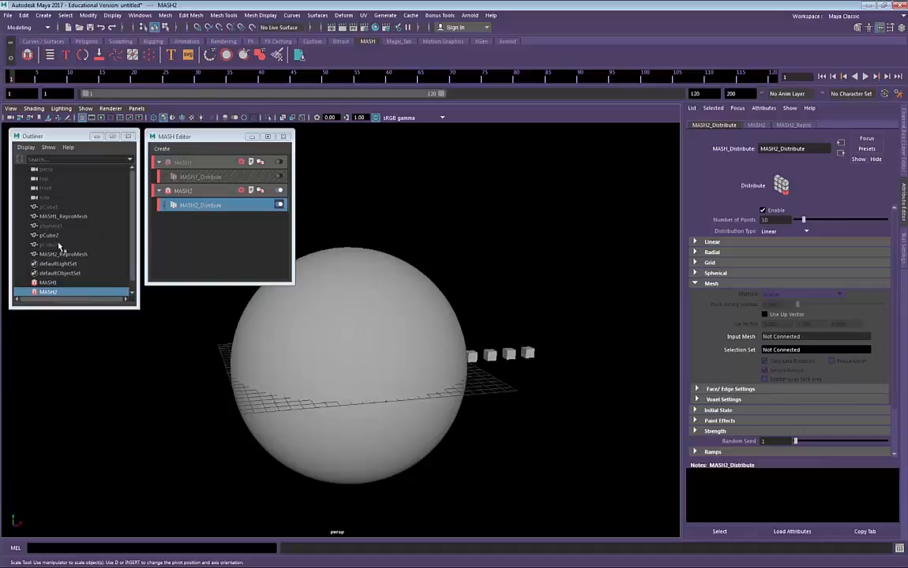
pyautogui.click(396, 330)
pyautogui.click(57, 293)
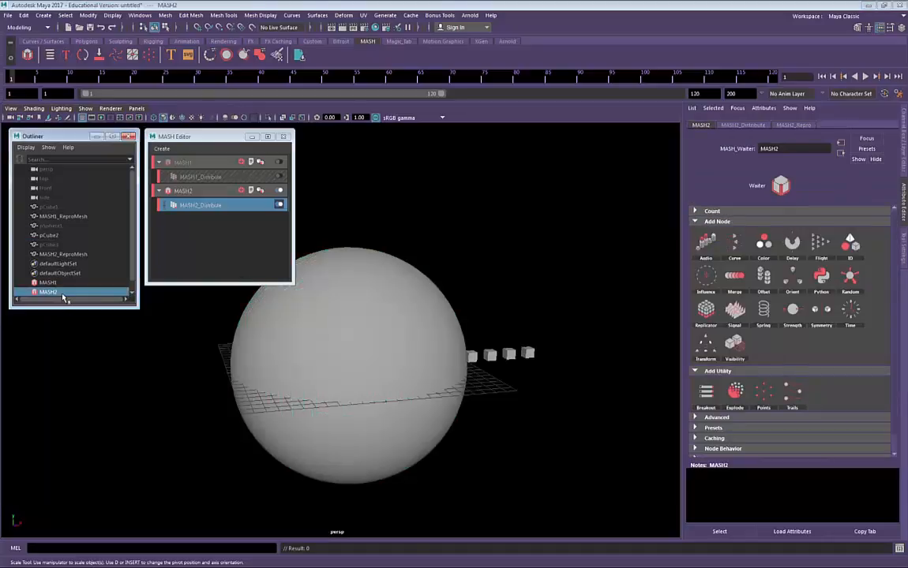
pyautogui.click(235, 207)
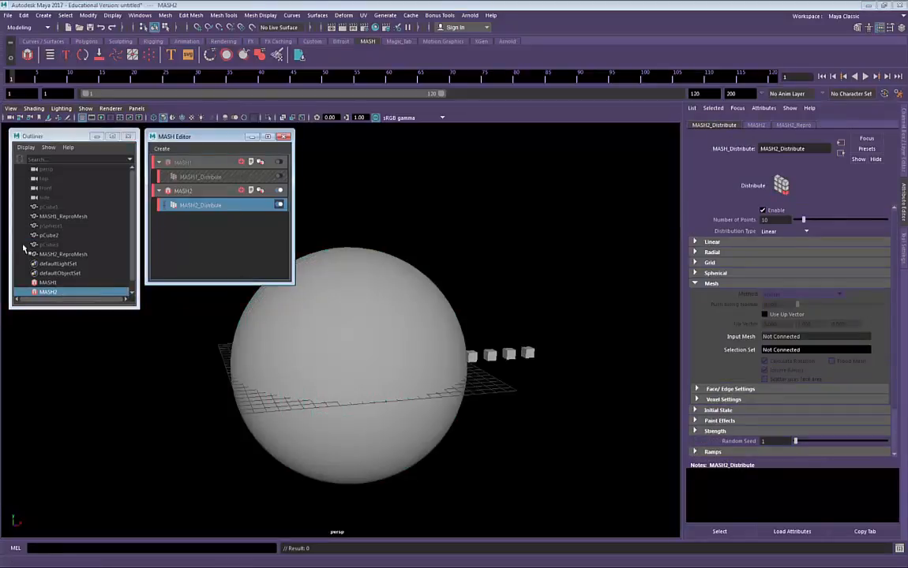
pyautogui.moveTo(46, 238); pyautogui.dragTo(746, 340, button='middle')
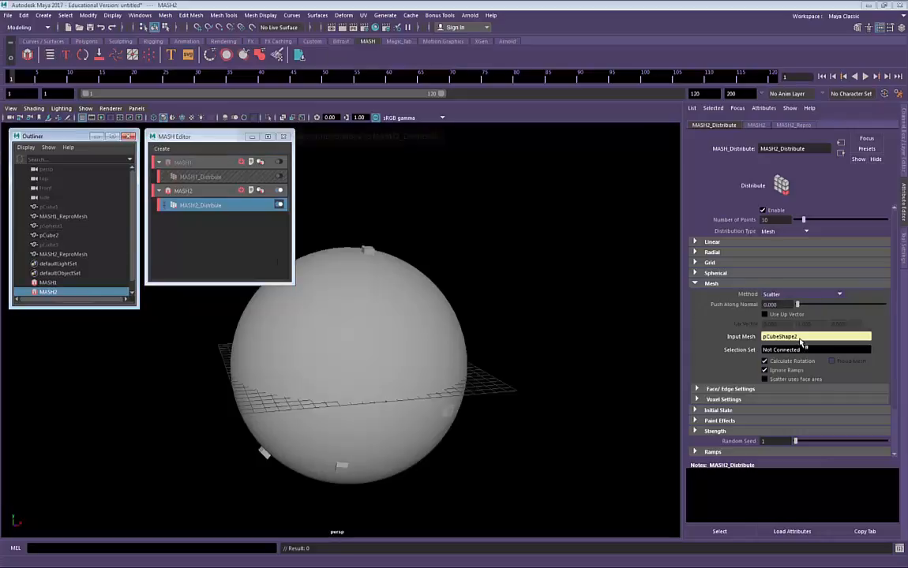
# Set the MASH2_Distribute mesh Method to Vertex.
pyautogui.keyDown('alt'); pyautogui.moveTo(486, 314); pyautogui.dragTo(354, 326); pyautogui.keyUp('alt')
pyautogui.keyDown('alt'); pyautogui.moveTo(359, 326); pyautogui.dragTo(417, 340, button='right'); pyautogui.keyUp('alt')
pyautogui.keyDown('alt'); pyautogui.moveTo(445, 331); pyautogui.dragTo(427, 317, button='middle'); pyautogui.keyUp('alt')
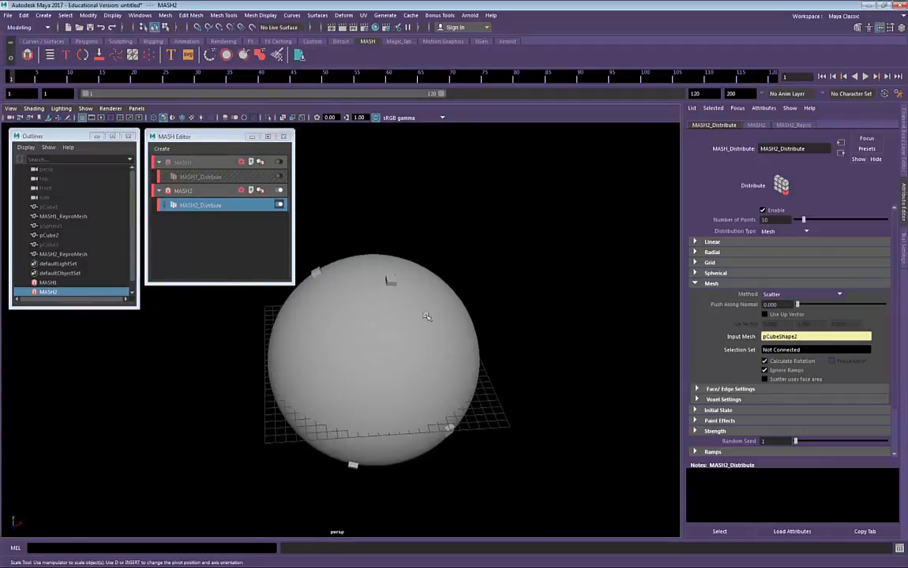
pyautogui.click(802, 294)
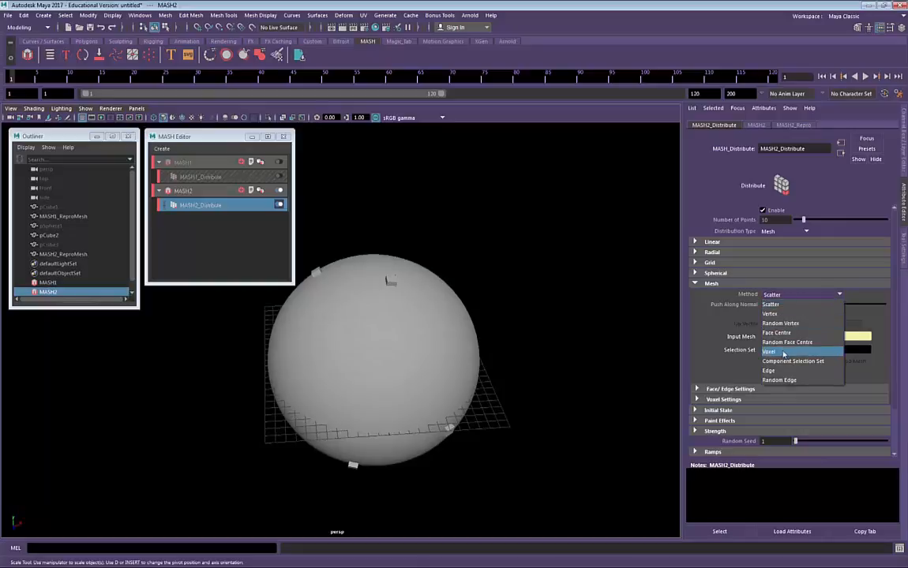
pyautogui.click(770, 313)
# Raise the Number of Points in MASH2_Distribute to 5000, and reduce it to 1685.
pyautogui.keyDown('alt'); pyautogui.moveTo(379, 331); pyautogui.dragTo(340, 338); pyautogui.keyUp('alt')
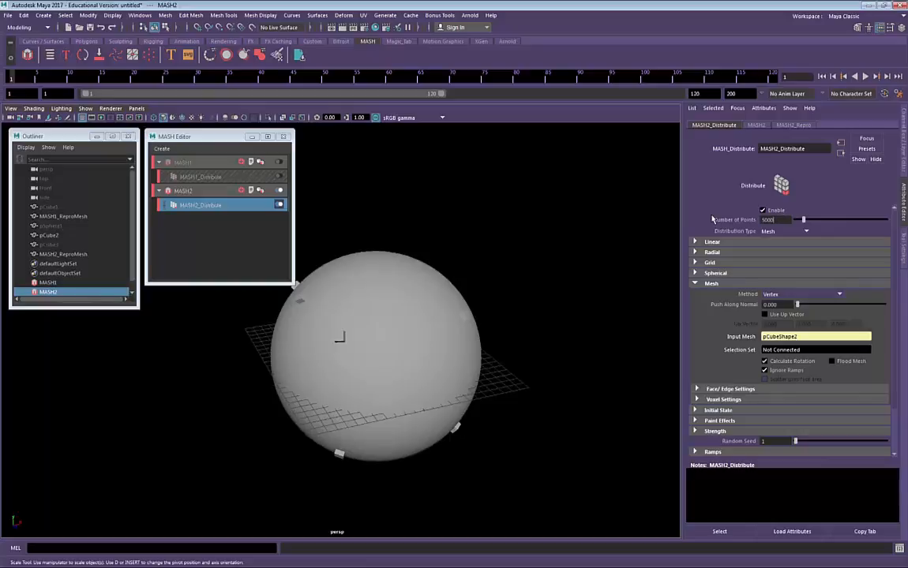
pyautogui.press('Return')
pyautogui.moveTo(840, 220); pyautogui.dragTo(811, 231)
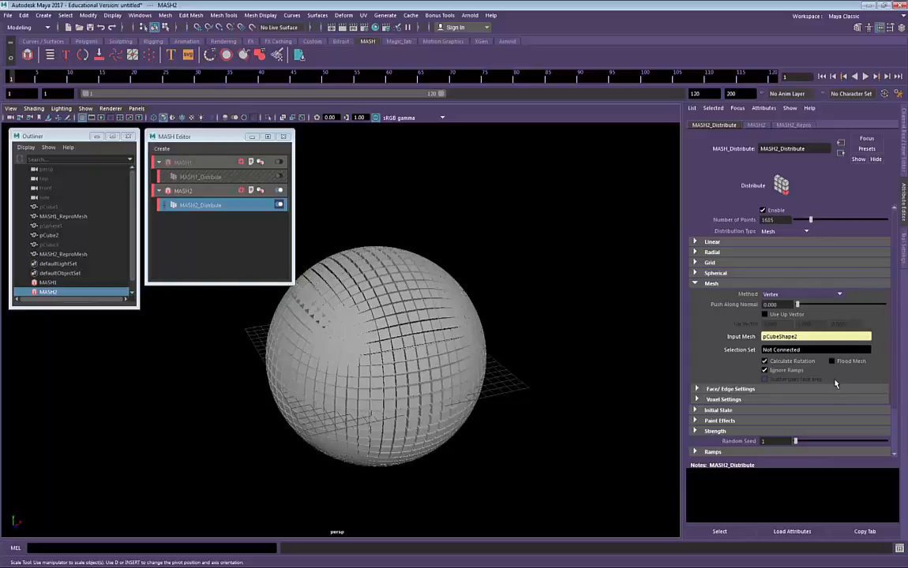
# Enable Flood Mesh on MASH2_Distribute and inspect the cubes covering the sphere.
pyautogui.click(847, 362)
pyautogui.keyDown('alt'); pyautogui.moveTo(364, 331); pyautogui.dragTo(430, 338); pyautogui.keyUp('alt')
pyautogui.keyDown('alt'); pyautogui.moveTo(431, 338); pyautogui.dragTo(472, 335, button='right'); pyautogui.keyUp('alt')
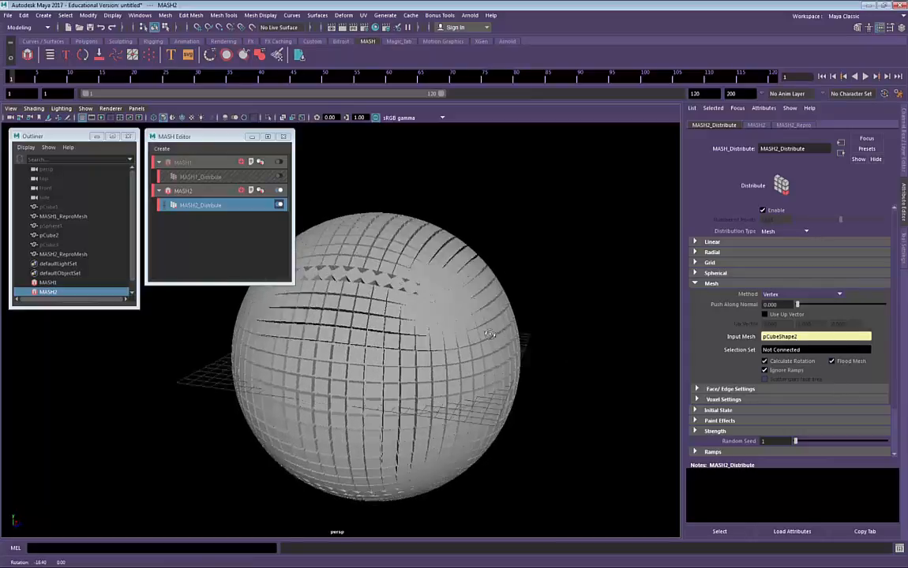
pyautogui.keyDown('alt'); pyautogui.moveTo(472, 335); pyautogui.dragTo(442, 357); pyautogui.keyUp('alt')
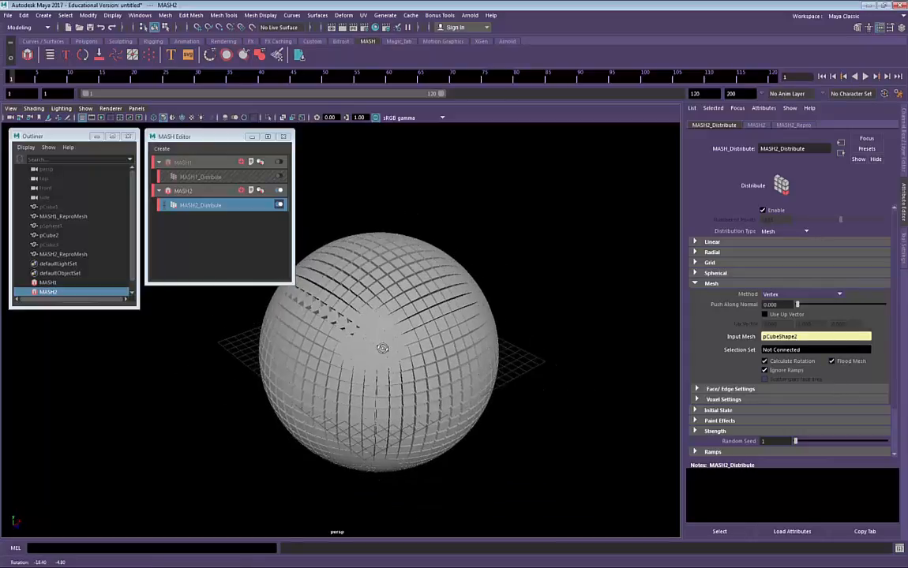
# Hide the source mesh pCube2 so that only the distributed cubes show.
pyautogui.click(62, 236)
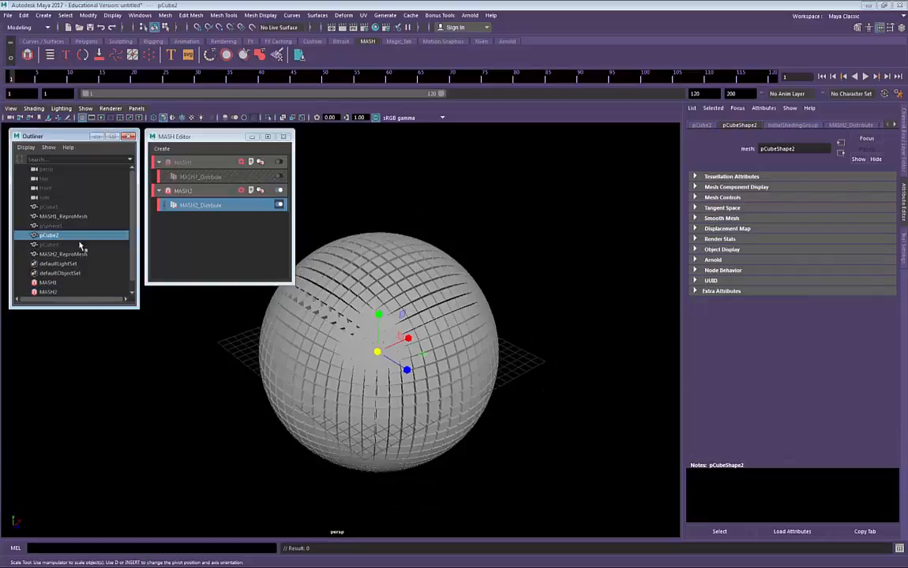
pyautogui.hotkey('ctrl', 'h')
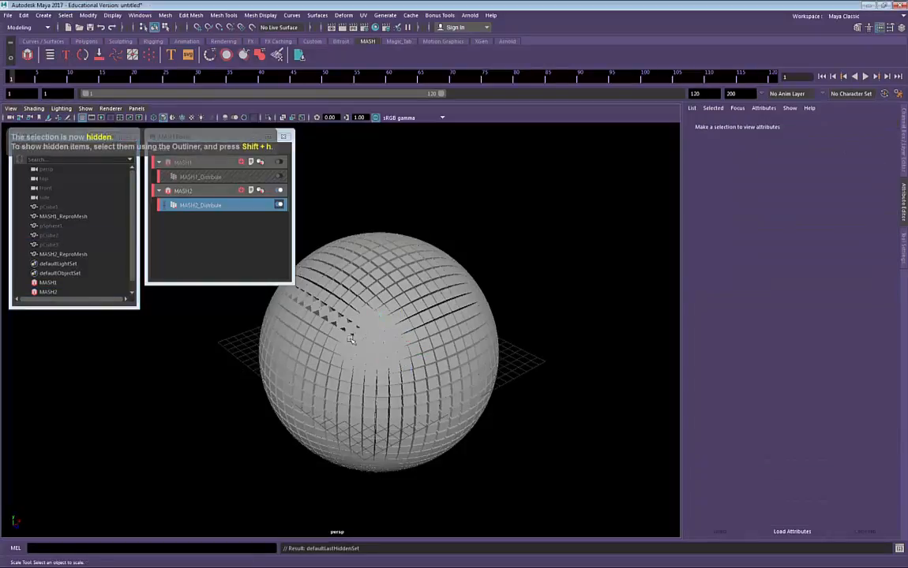
pyautogui.keyDown('alt'); pyautogui.moveTo(371, 315); pyautogui.dragTo(406, 320); pyautogui.keyUp('alt')
pyautogui.click(405, 321)
pyautogui.keyDown('alt'); pyautogui.moveTo(477, 302); pyautogui.dragTo(459, 313); pyautogui.keyUp('alt')
pyautogui.click(49, 235)
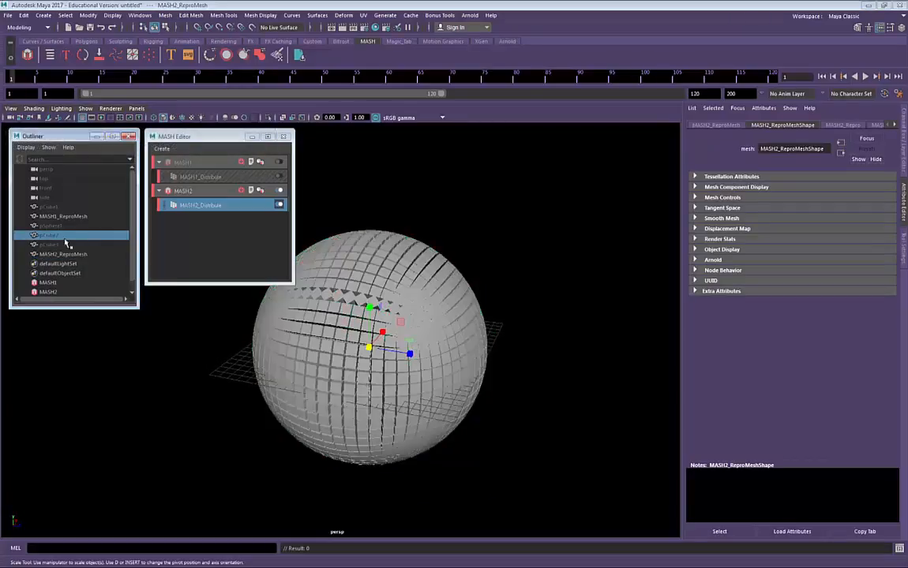
pyautogui.moveTo(369, 347); pyautogui.dragTo(365, 348)
pyautogui.hotkey('ctrl', 'z')
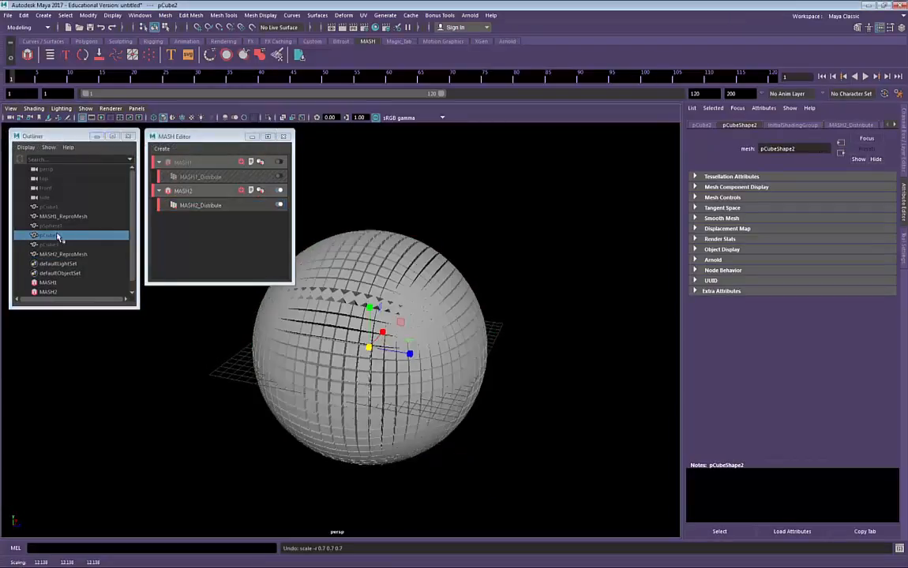
# Scale the hidden pCube3 down uniformly to about 0.53 to make the distributed cubes smaller.
pyautogui.click(49, 244)
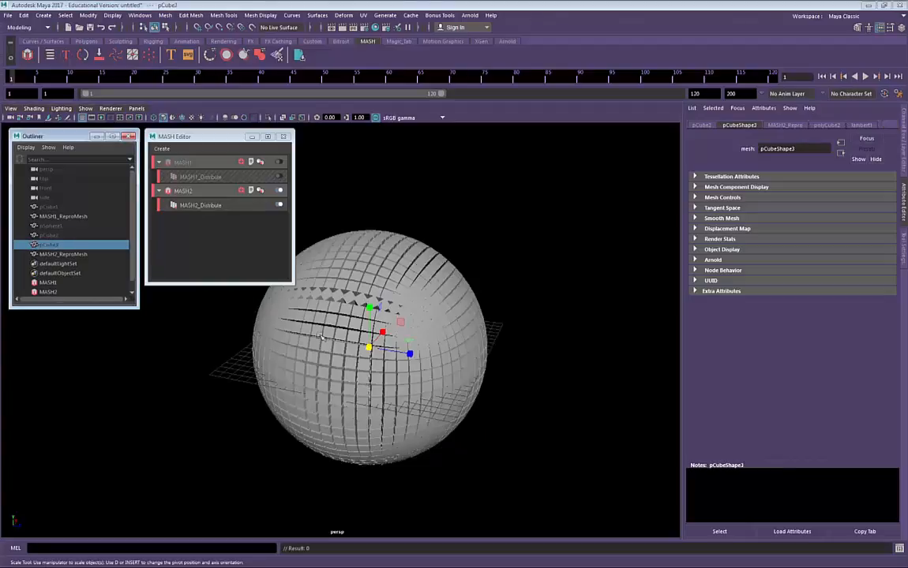
pyautogui.moveTo(370, 348); pyautogui.dragTo(359, 354)
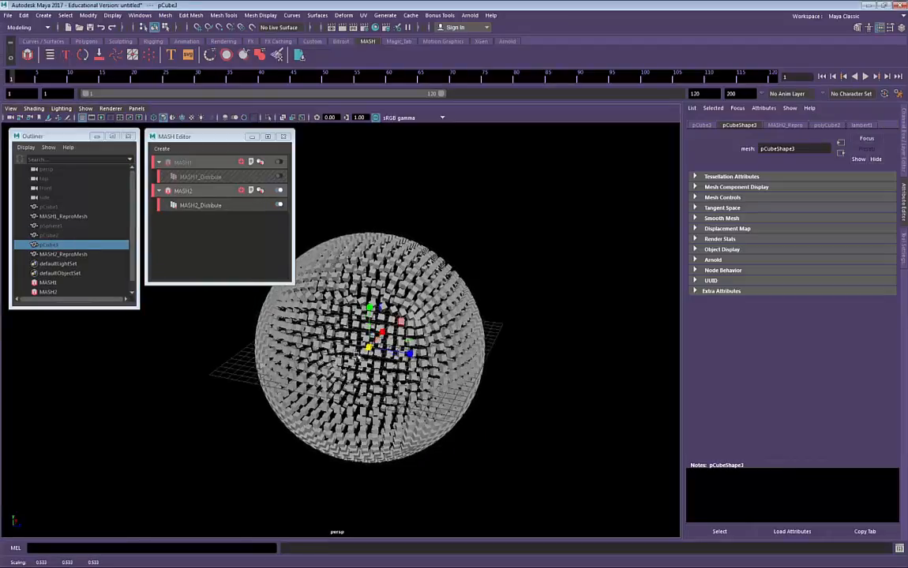
pyautogui.click(475, 331)
pyautogui.keyDown('alt'); pyautogui.moveTo(475, 331); pyautogui.dragTo(439, 335); pyautogui.keyUp('alt')
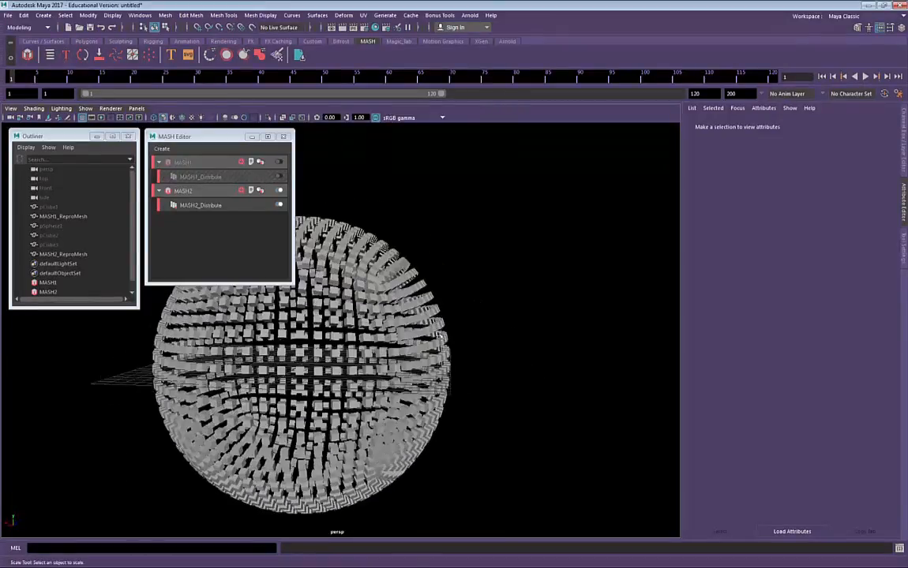
# Enable the MASH1 network and disable MASH2 to compare the two spheres.
pyautogui.click(279, 162)
pyautogui.keyDown('alt'); pyautogui.moveTo(454, 300); pyautogui.dragTo(385, 326, button='right'); pyautogui.keyUp('alt')
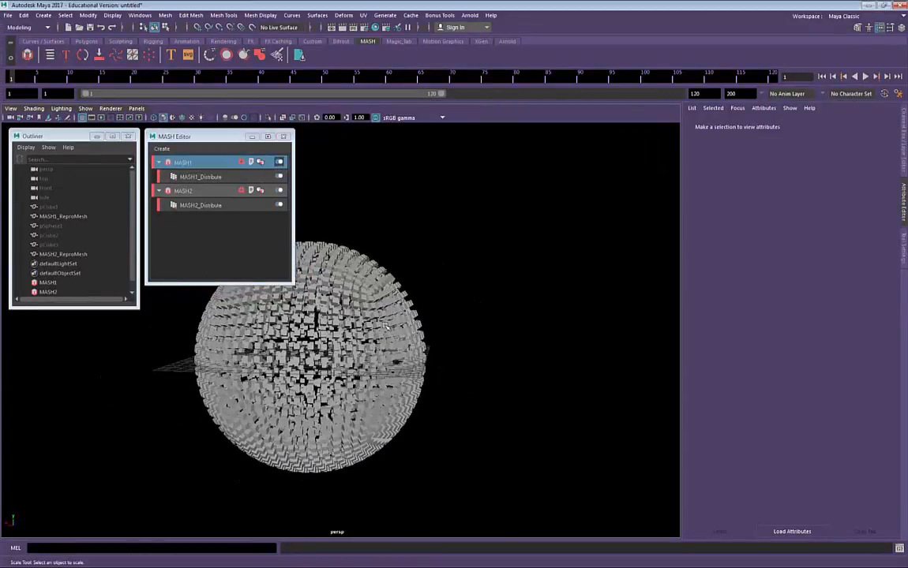
pyautogui.click(279, 191)
pyautogui.keyDown('alt'); pyautogui.moveTo(446, 289); pyautogui.dragTo(426, 331); pyautogui.keyUp('alt')
pyautogui.keyDown('alt'); pyautogui.moveTo(419, 327); pyautogui.dragTo(461, 375, button='middle'); pyautogui.keyUp('alt')
pyautogui.keyDown('alt'); pyautogui.moveTo(422, 372); pyautogui.dragTo(456, 375, button='right'); pyautogui.keyUp('alt')
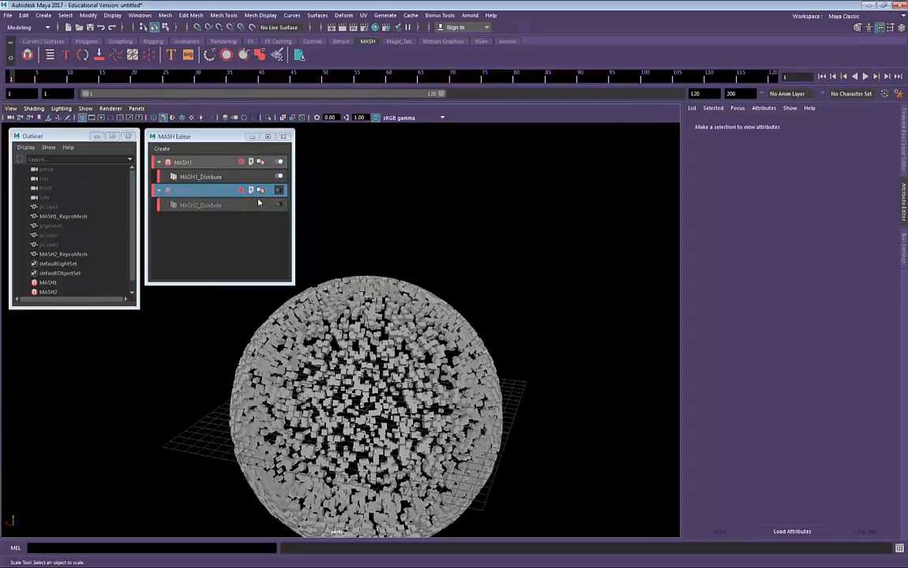
# Set the MASH1_Distribute mesh Method to Vertex and enable Flood Mesh.
pyautogui.click(225, 180)
pyautogui.click(799, 294)
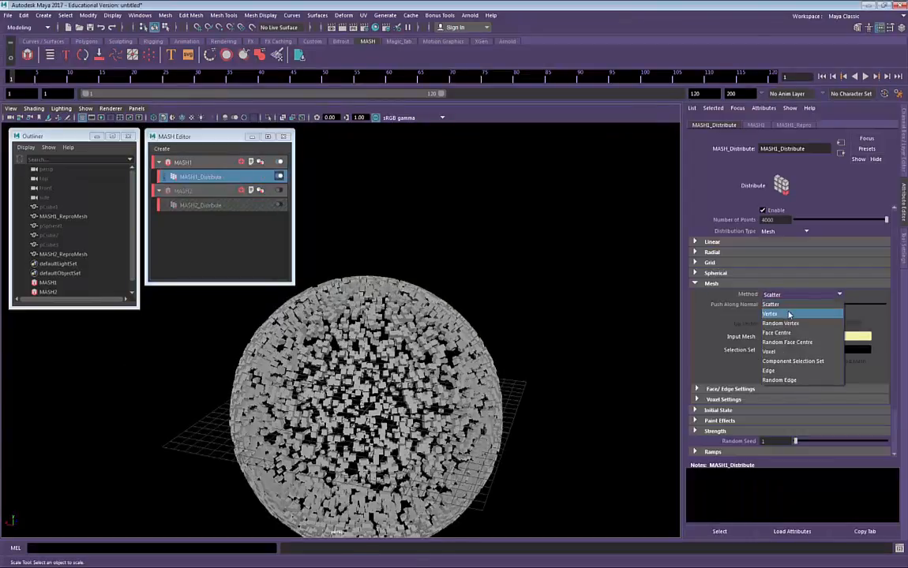
pyautogui.click(781, 314)
pyautogui.click(832, 361)
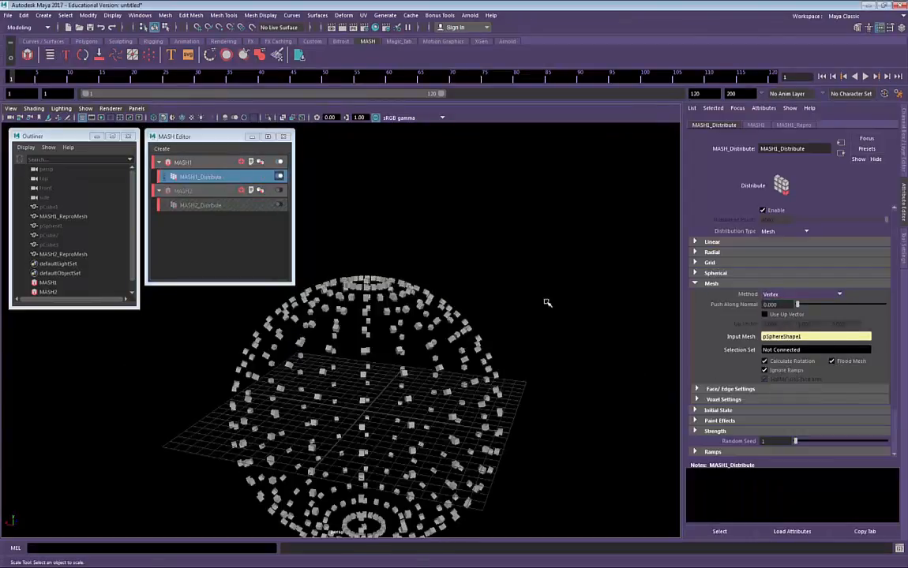
pyautogui.keyDown('alt'); pyautogui.moveTo(547, 300); pyautogui.dragTo(324, 251); pyautogui.keyUp('alt')
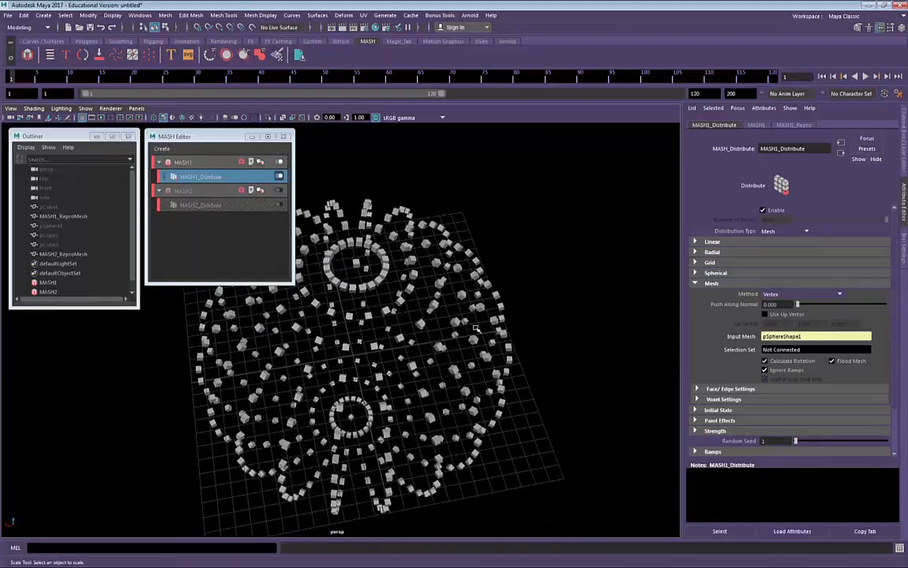
pyautogui.keyDown('alt'); pyautogui.moveTo(430, 296); pyautogui.dragTo(363, 313); pyautogui.keyUp('alt')
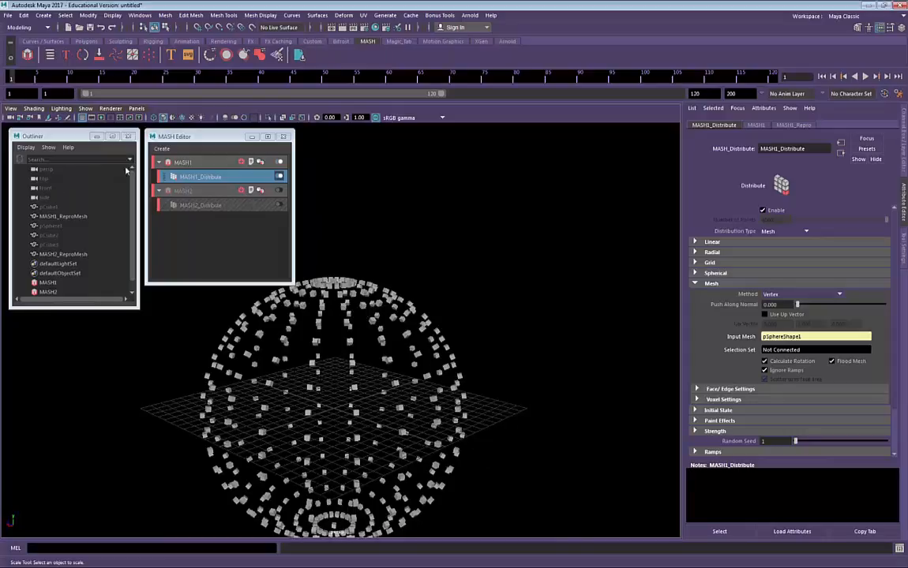
# Show the hidden pSphere1 and examine how the cubes line up with its vertices, especially around the pole.
pyautogui.click(70, 245)
pyautogui.click(65, 236)
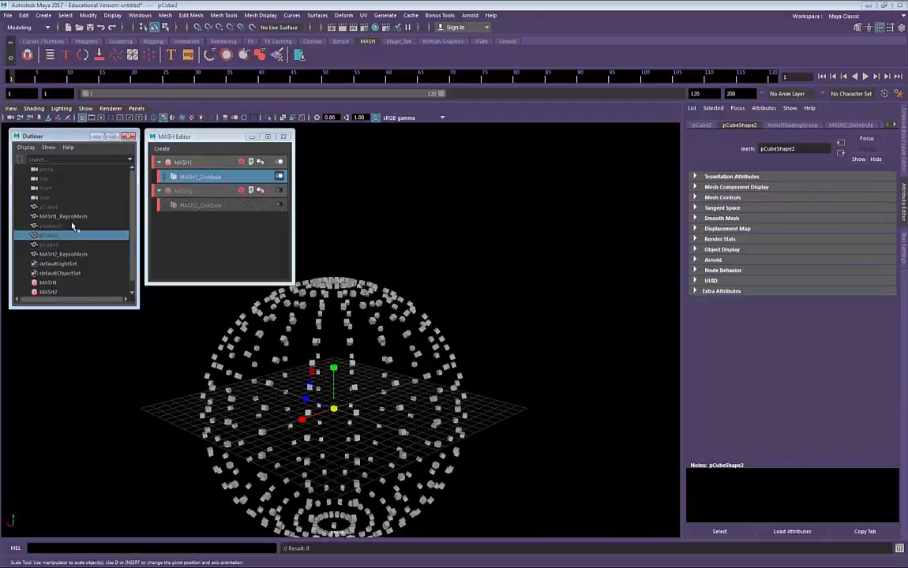
pyautogui.click(62, 229)
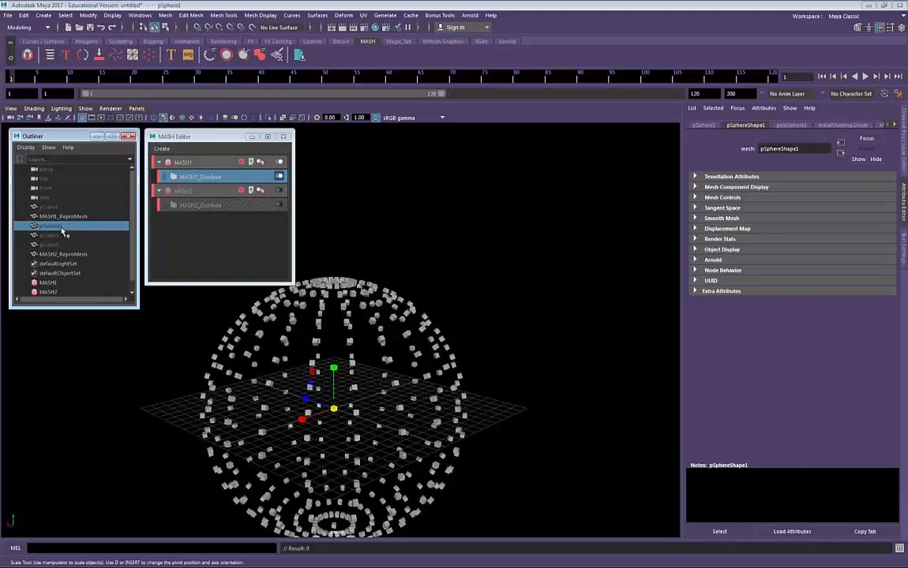
pyautogui.hotkey('ctrl', 'h')
pyautogui.hotkey('shift', 'h')
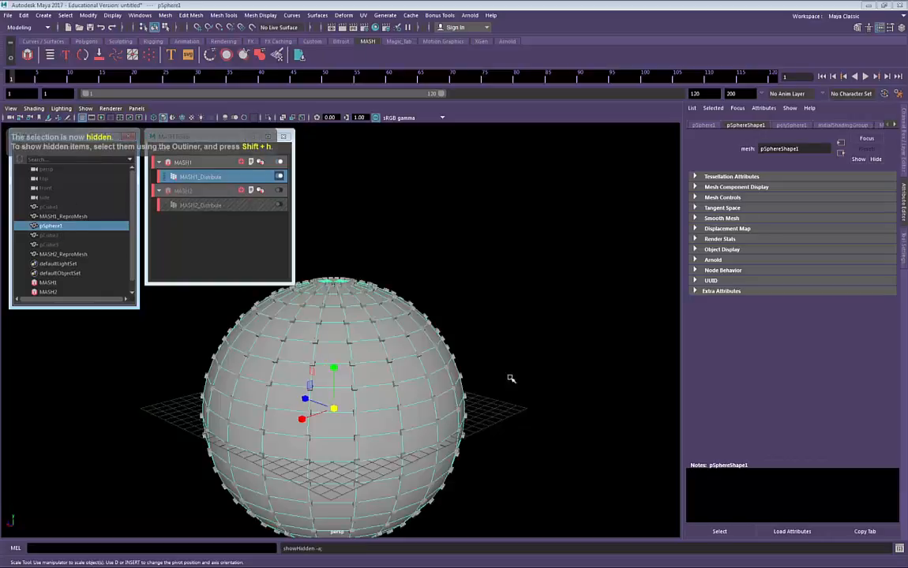
pyautogui.keyDown('alt'); pyautogui.moveTo(510, 376); pyautogui.dragTo(416, 354); pyautogui.keyUp('alt')
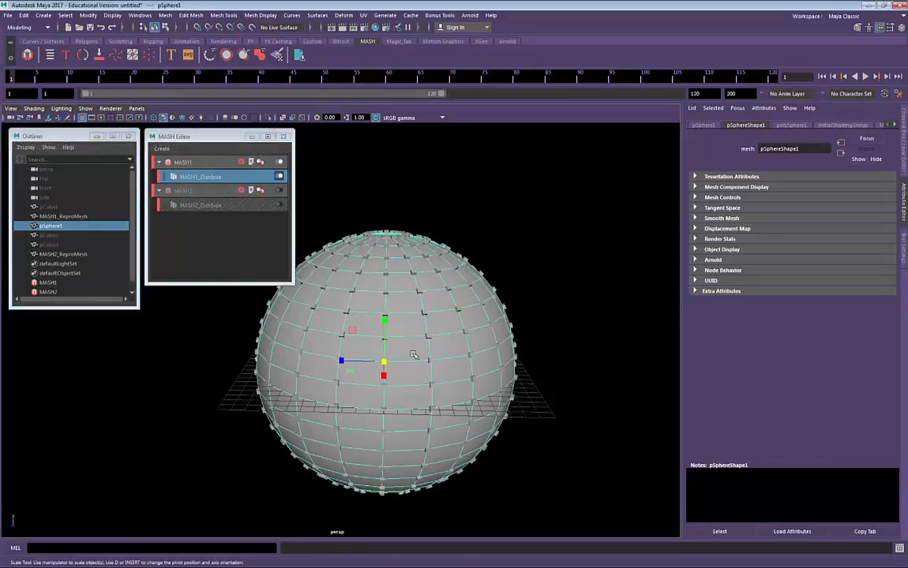
pyautogui.keyDown('alt'); pyautogui.moveTo(630, 371); pyautogui.dragTo(527, 329); pyautogui.keyUp('alt')
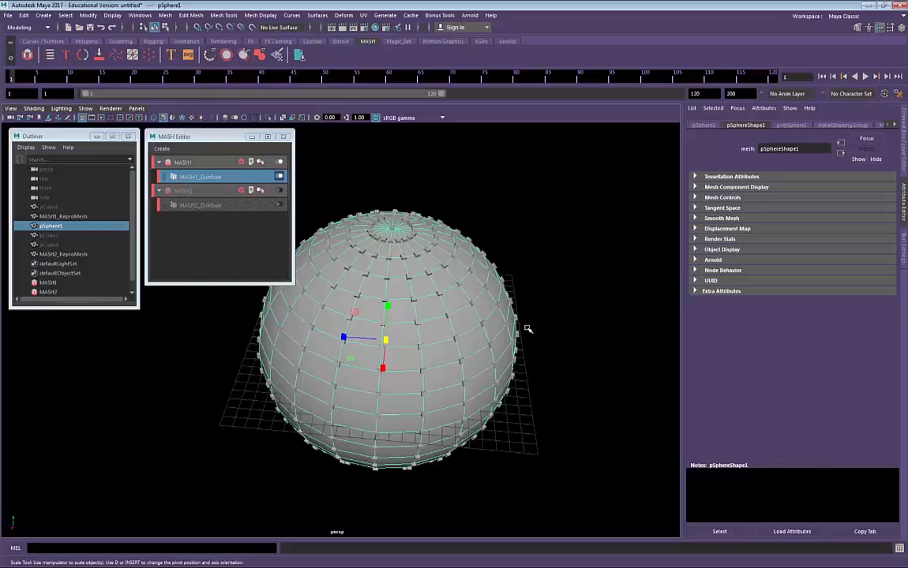
pyautogui.keyDown('alt'); pyautogui.moveTo(528, 329); pyautogui.dragTo(536, 348); pyautogui.keyUp('alt')
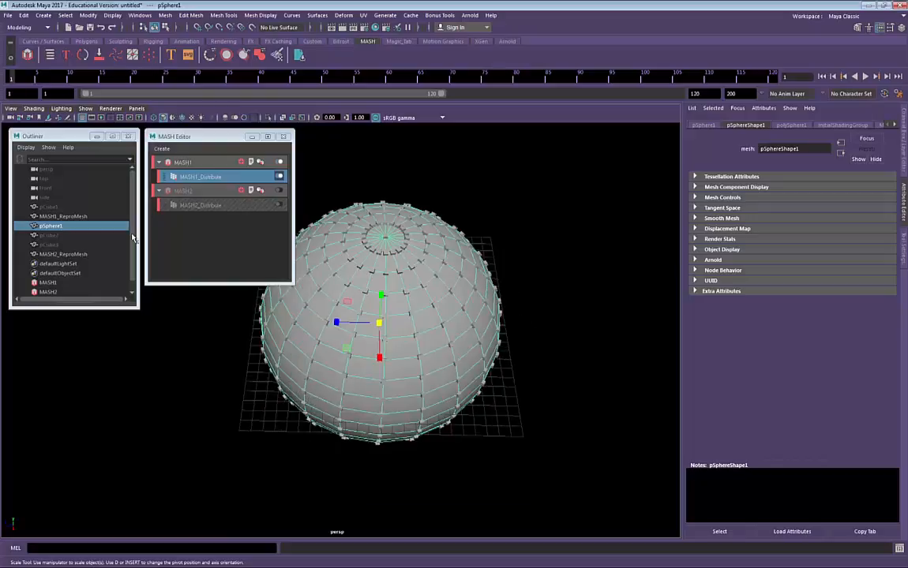
# Disable the MASH1 network, hide pSphere1 and enable MASH2 again.
pyautogui.click(279, 178)
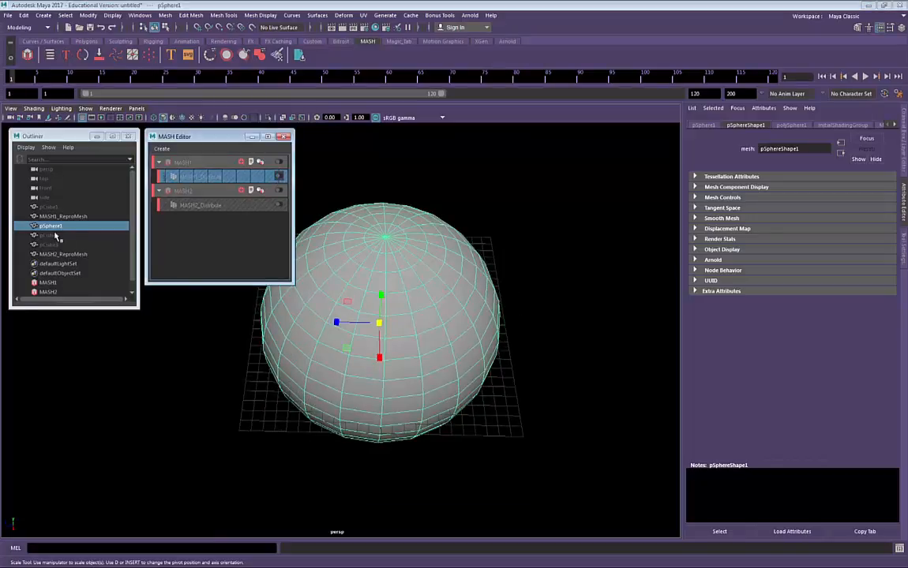
pyautogui.hotkey('ctrl', 'h')
pyautogui.click(278, 204)
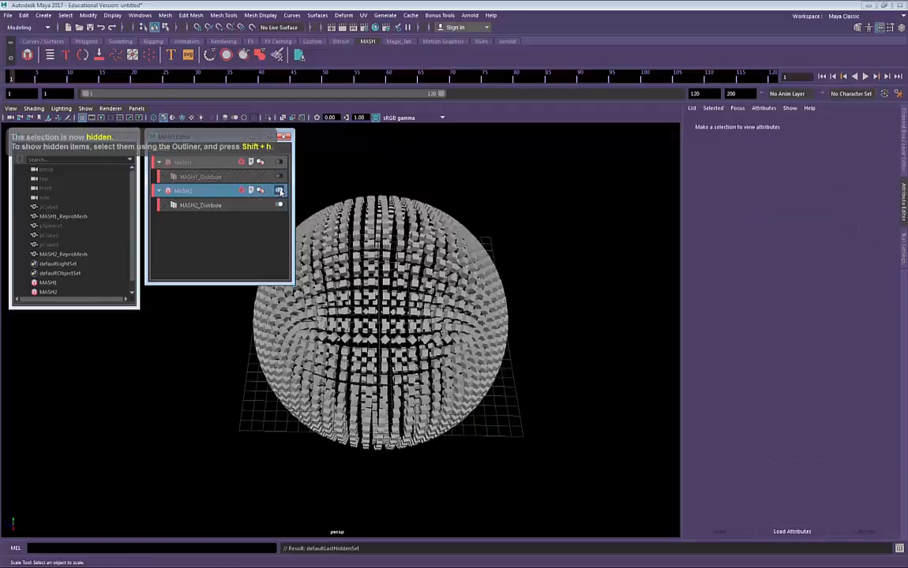
# Set the MASH2_Distribute mesh Method to Random Vertex.
pyautogui.keyDown('alt'); pyautogui.moveTo(564, 297); pyautogui.dragTo(535, 289); pyautogui.keyUp('alt')
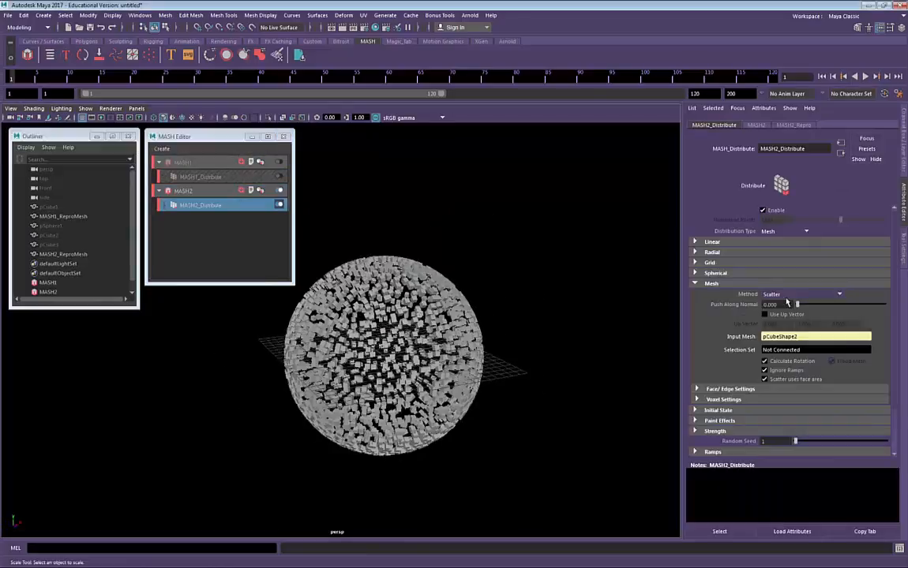
pyautogui.click(787, 294)
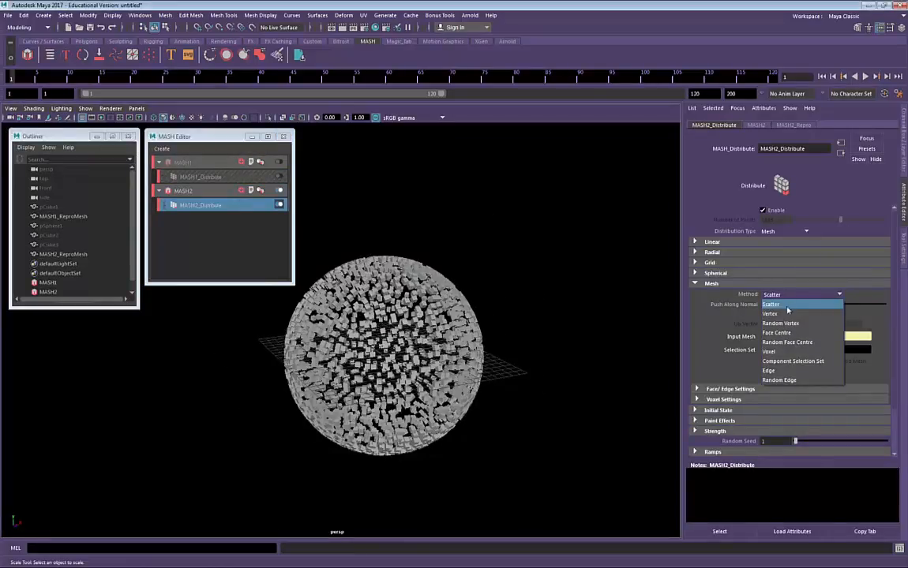
pyautogui.click(780, 323)
pyautogui.keyDown('alt'); pyautogui.moveTo(416, 363); pyautogui.dragTo(424, 367); pyautogui.keyUp('alt')
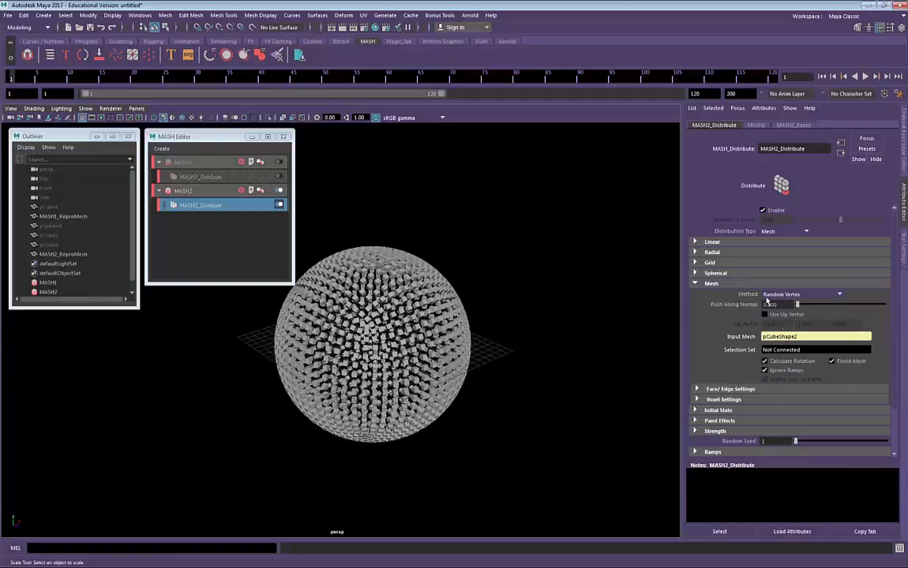
# Turn off Flood Mesh on MASH2_Distribute and reduce the Number of Points to 1100.
pyautogui.click(856, 364)
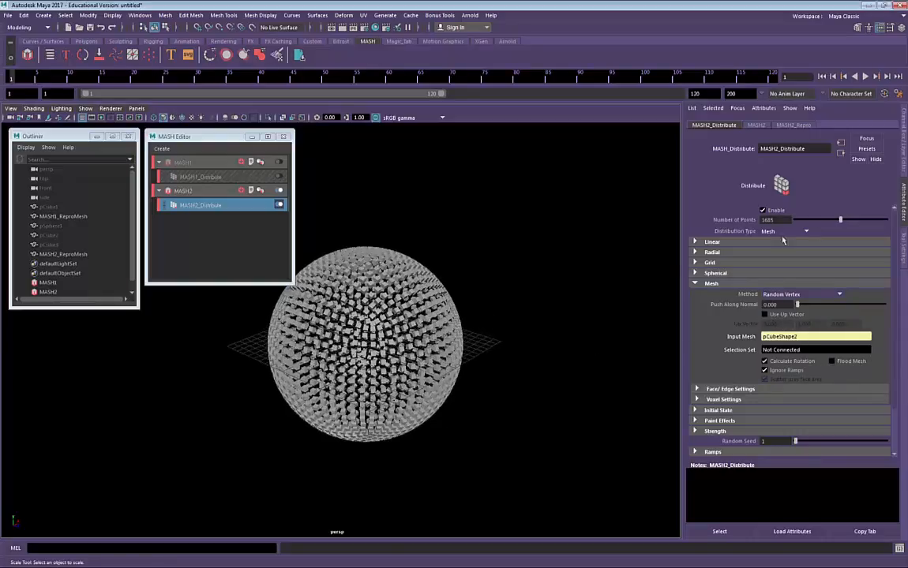
pyautogui.moveTo(841, 220); pyautogui.dragTo(825, 221)
pyautogui.keyDown('alt'); pyautogui.moveTo(593, 271); pyautogui.dragTo(549, 260); pyautogui.keyUp('alt')
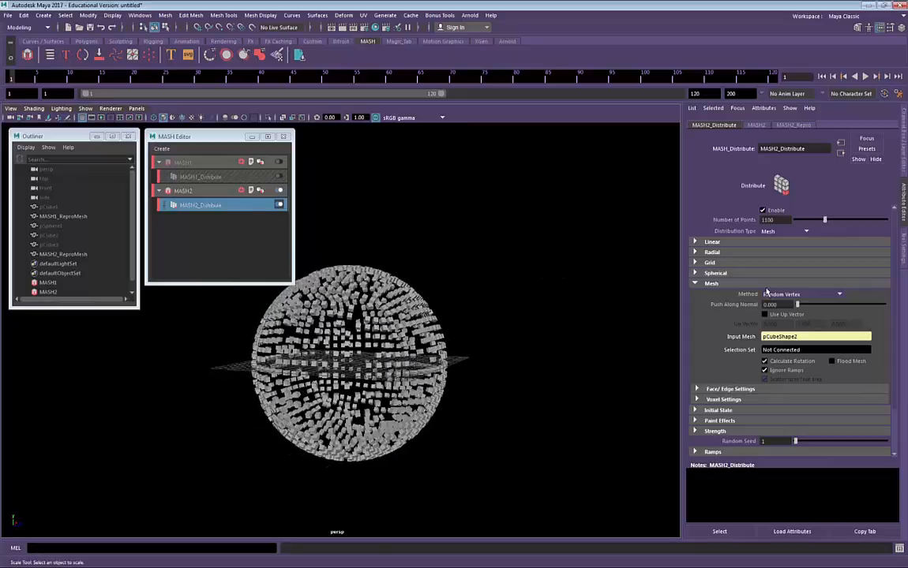
# Set the MASH2_Distribute mesh Method to Face Centre and the Number of Points to 1020.
pyautogui.click(818, 298)
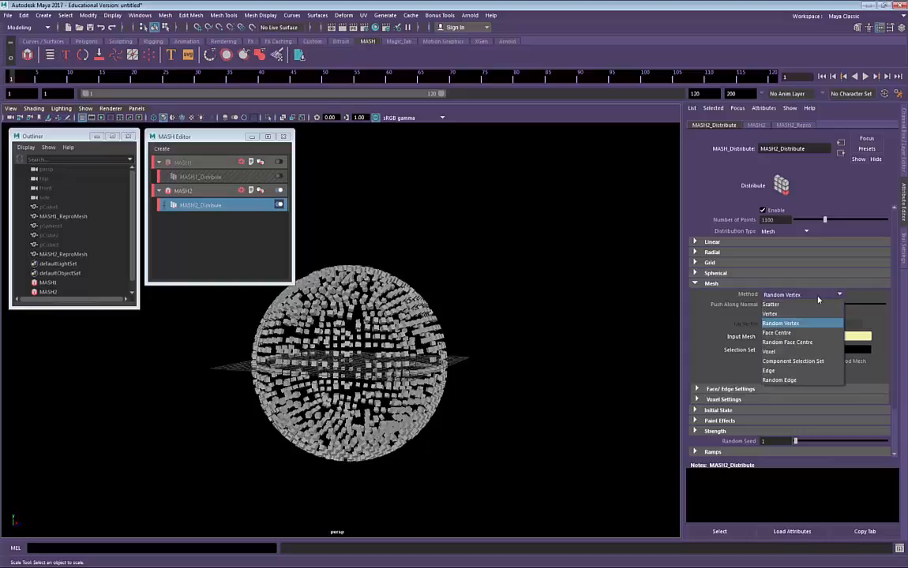
pyautogui.click(796, 333)
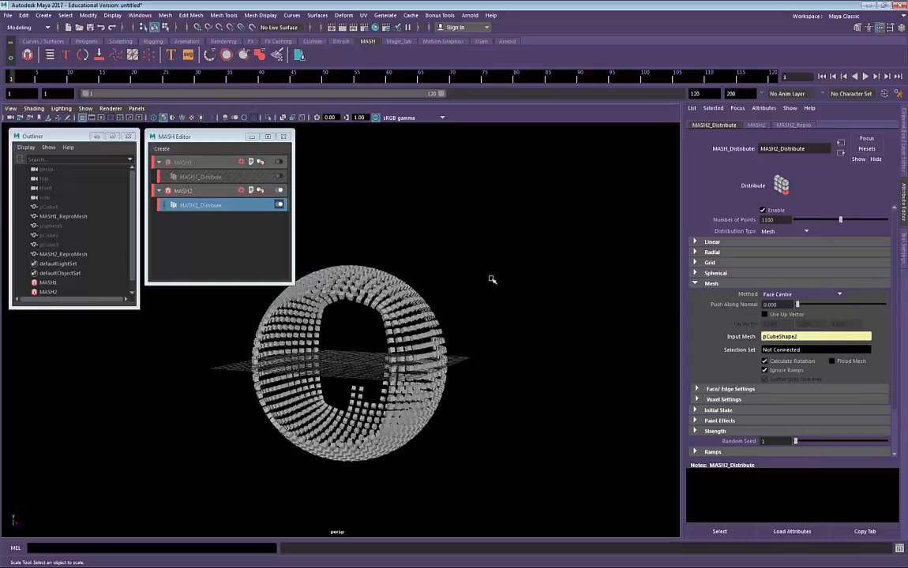
pyautogui.keyDown('alt'); pyautogui.moveTo(491, 278); pyautogui.dragTo(737, 213); pyautogui.keyUp('alt')
pyautogui.moveTo(851, 225); pyautogui.dragTo(839, 226)
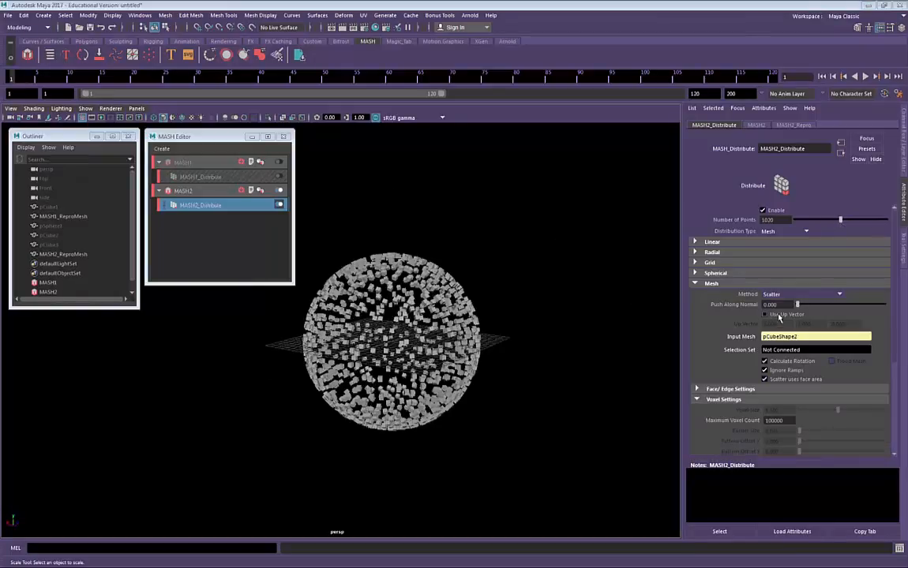
# Set the MASH2_Distribute mesh Method to Voxel and inspect the cube-filled sphere.
pyautogui.click(797, 293)
pyautogui.click(720, 311)
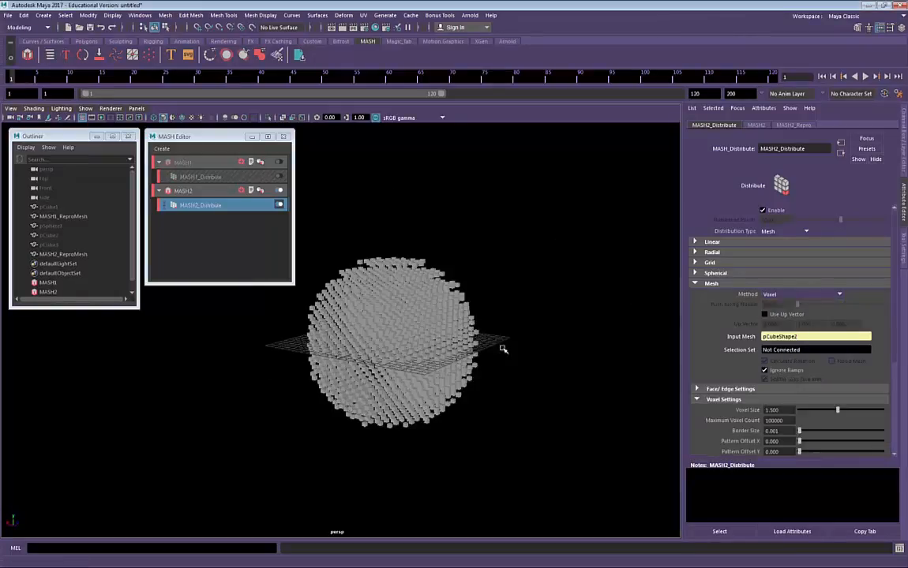
pyautogui.keyDown('alt'); pyautogui.moveTo(503, 349); pyautogui.dragTo(435, 397); pyautogui.keyUp('alt')
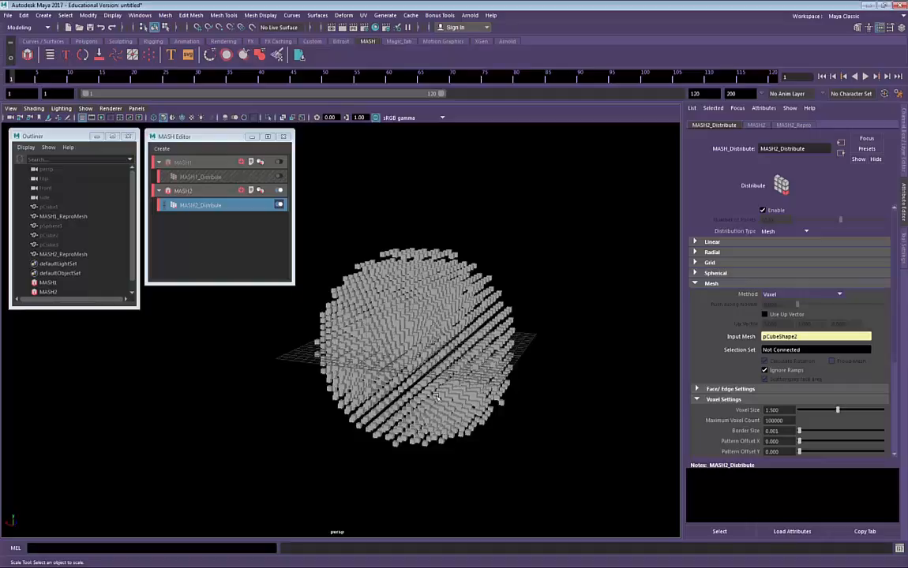
# Set the MASH2_Distribute mesh Method to Edge and inspect the cubes along the edges.
pyautogui.keyDown('alt'); pyautogui.moveTo(434, 396); pyautogui.dragTo(495, 344); pyautogui.keyUp('alt')
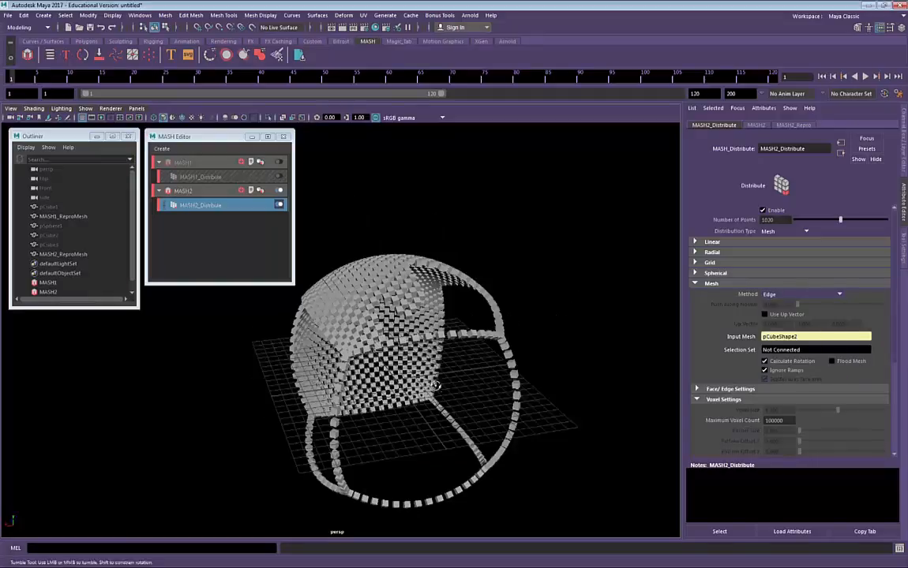
pyautogui.keyDown('alt'); pyautogui.moveTo(475, 399); pyautogui.dragTo(527, 361); pyautogui.keyUp('alt')
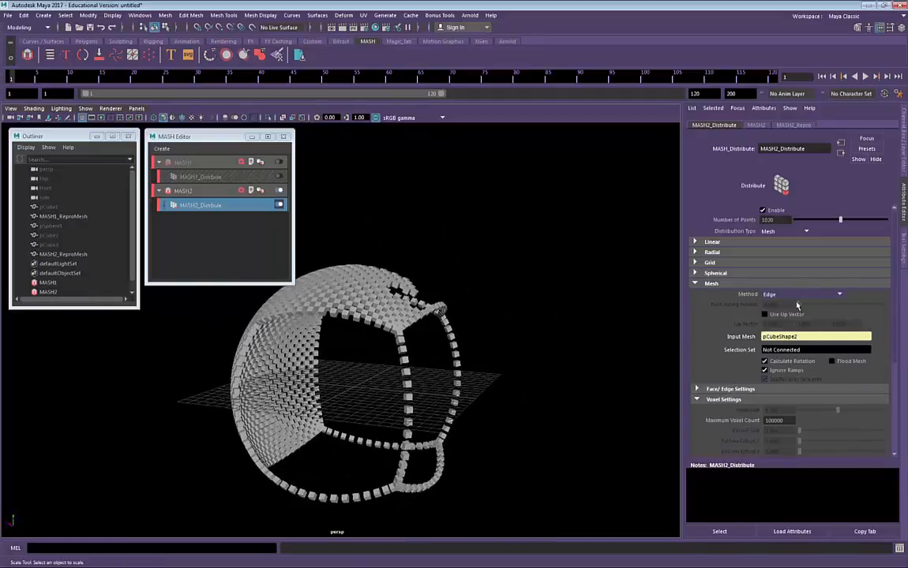
# Toggle Flood Mesh on MASH2_Distribute on and off to compare how the cubes cover the sphere, leaving it off.
pyautogui.click(845, 362)
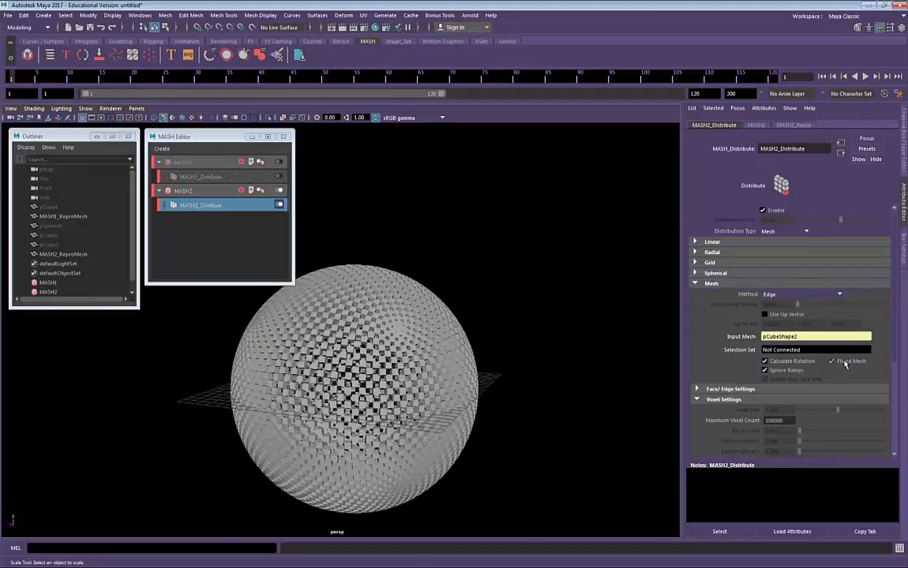
pyautogui.click(845, 362)
pyautogui.click(845, 363)
pyautogui.click(844, 362)
pyautogui.click(845, 363)
pyautogui.keyDown('alt'); pyautogui.moveTo(474, 297); pyautogui.dragTo(446, 349); pyautogui.keyUp('alt')
pyautogui.click(848, 363)
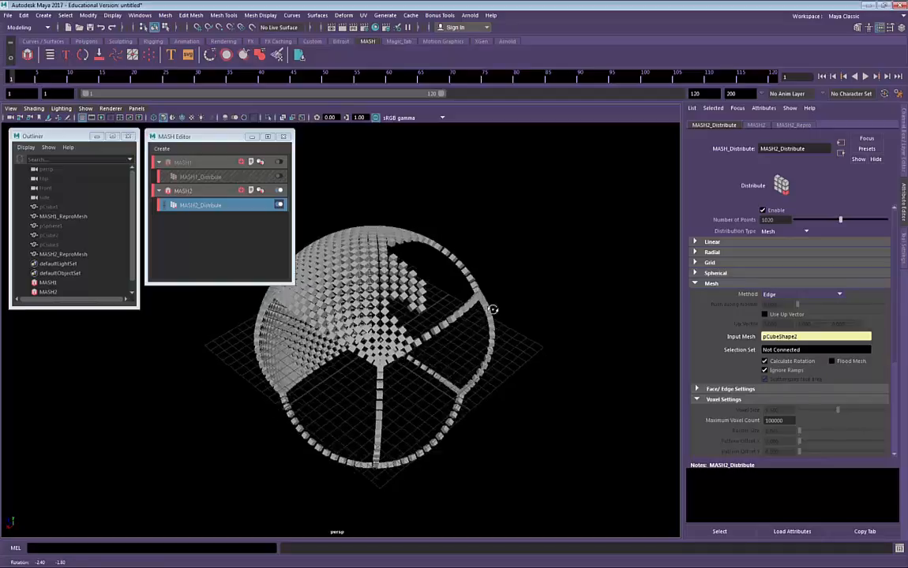
# Reduce MASH2_Distribute's Number of Points to 192 and inspect the cubes along the sphere's edges.
pyautogui.moveTo(840, 224); pyautogui.dragTo(804, 235)
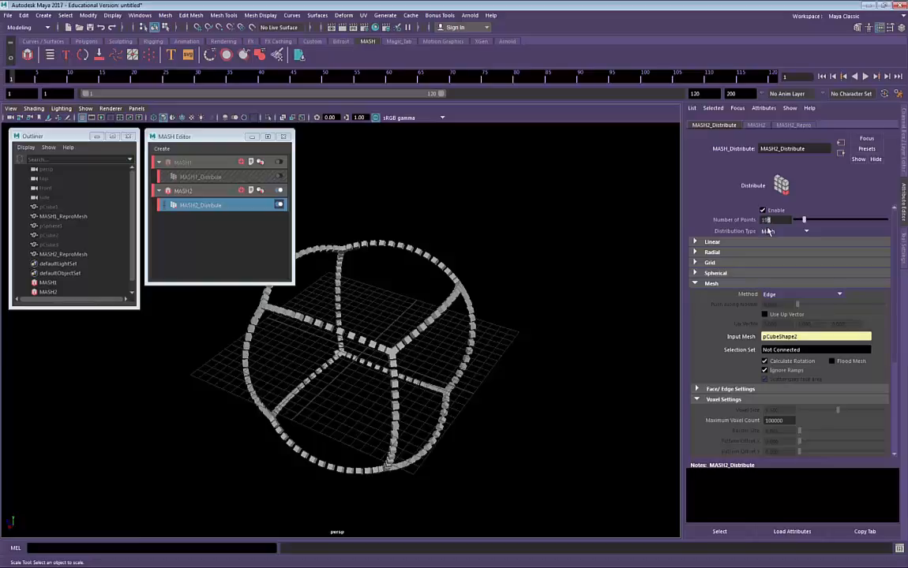
pyautogui.write('2')
pyautogui.press('Return')
pyautogui.keyDown('alt'); pyautogui.moveTo(521, 428); pyautogui.dragTo(454, 382); pyautogui.keyUp('alt')
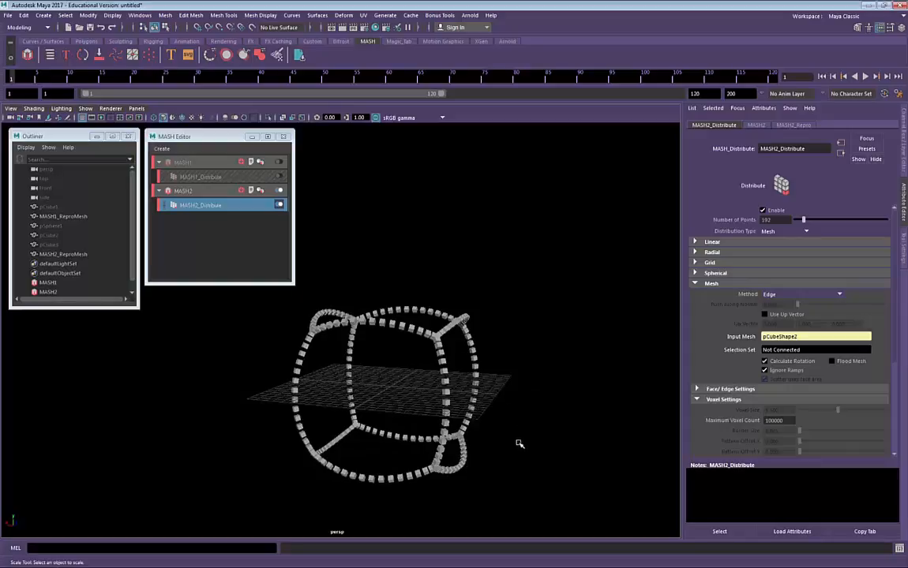
pyautogui.keyDown('alt'); pyautogui.moveTo(525, 429); pyautogui.dragTo(548, 377); pyautogui.keyUp('alt')
pyautogui.keyDown('alt'); pyautogui.moveTo(333, 374); pyautogui.dragTo(406, 416); pyautogui.keyUp('alt')
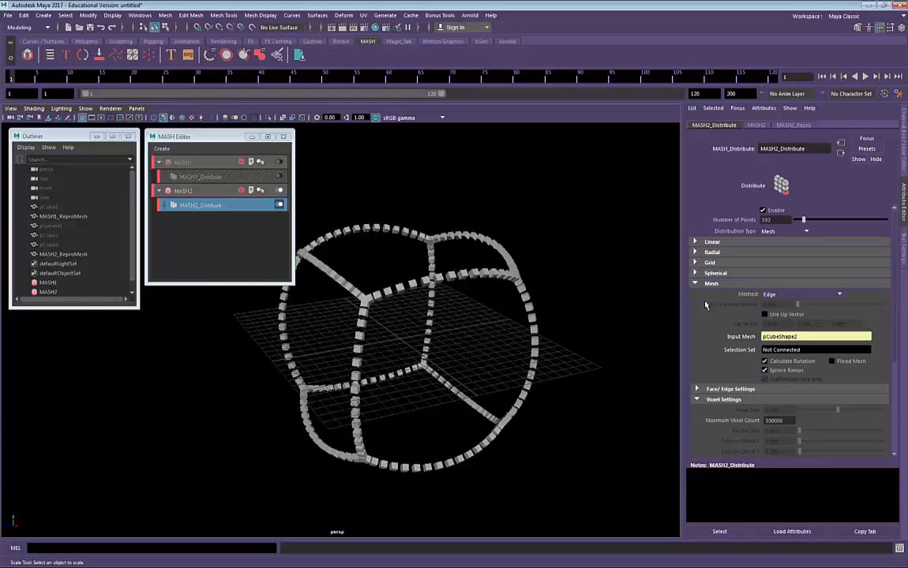
# Examine the Paint Effects distribution settings of MASH2_Distribute.
pyautogui.click(711, 283)
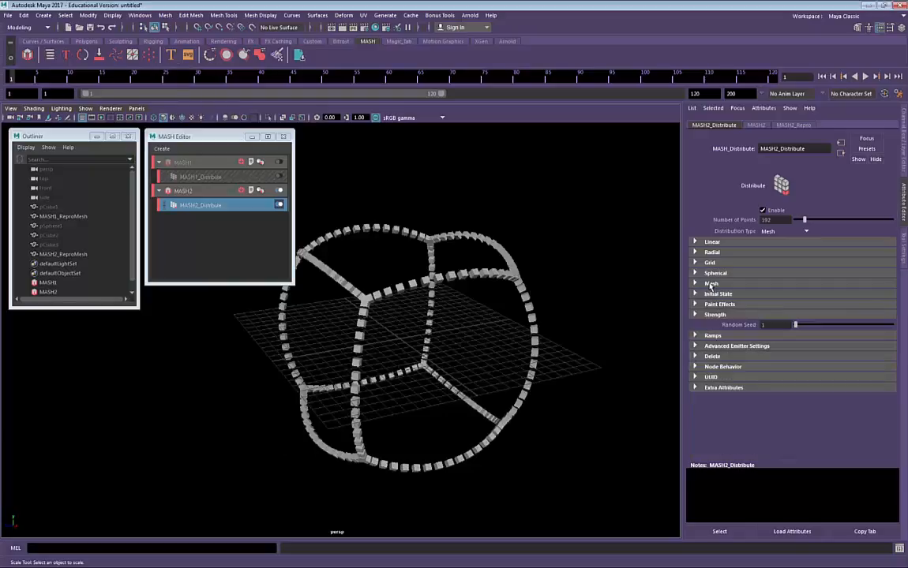
pyautogui.keyDown('alt'); pyautogui.moveTo(371, 316); pyautogui.dragTo(470, 387); pyautogui.keyUp('alt')
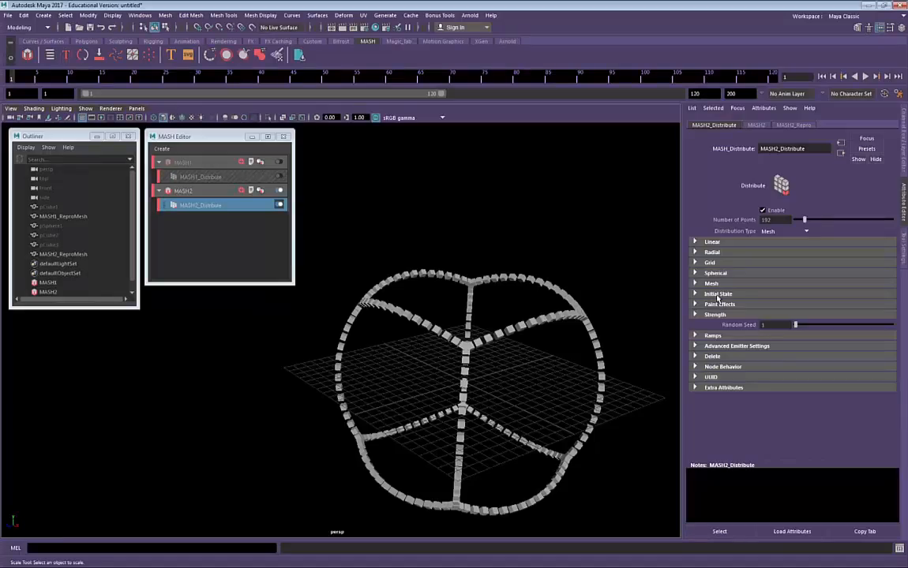
pyautogui.click(720, 304)
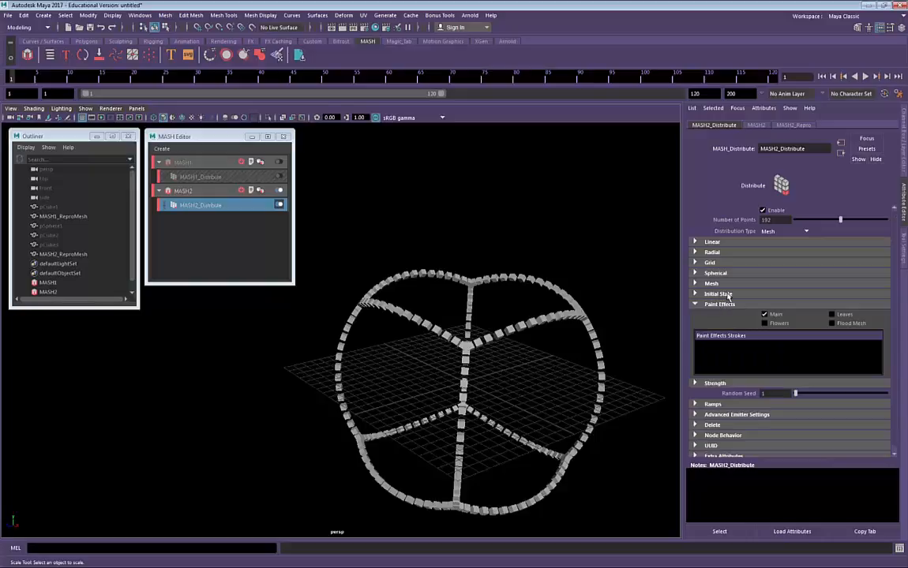
pyautogui.click(718, 305)
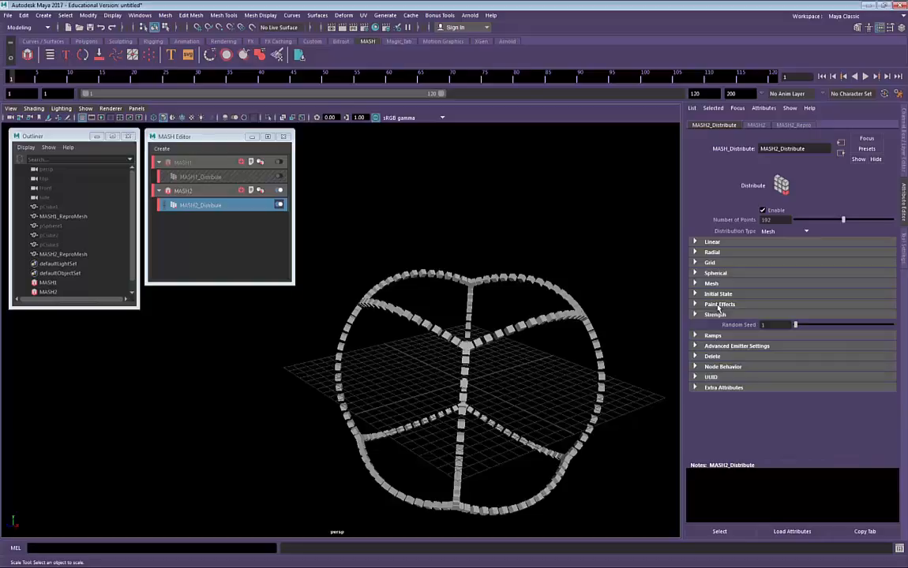
# Add an Influence node to the MASH2 network.
pyautogui.click(183, 192)
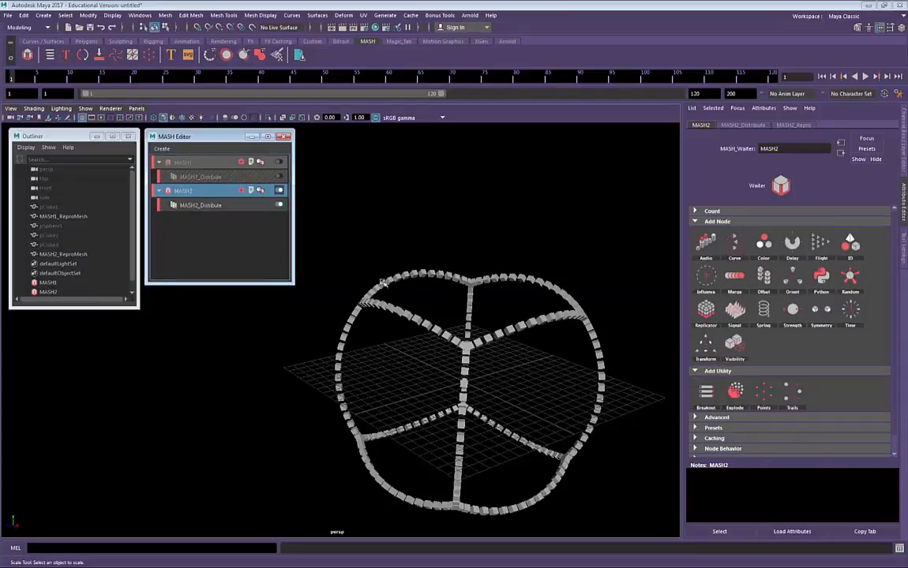
pyautogui.keyDown('alt'); pyautogui.moveTo(467, 327); pyautogui.dragTo(394, 310); pyautogui.keyUp('alt')
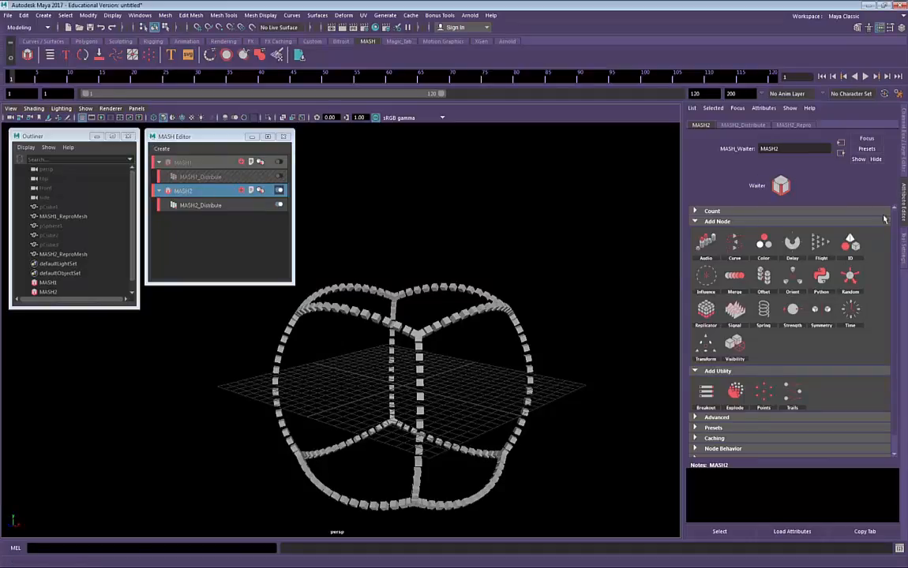
pyautogui.click(638, 276)
pyautogui.click(213, 192)
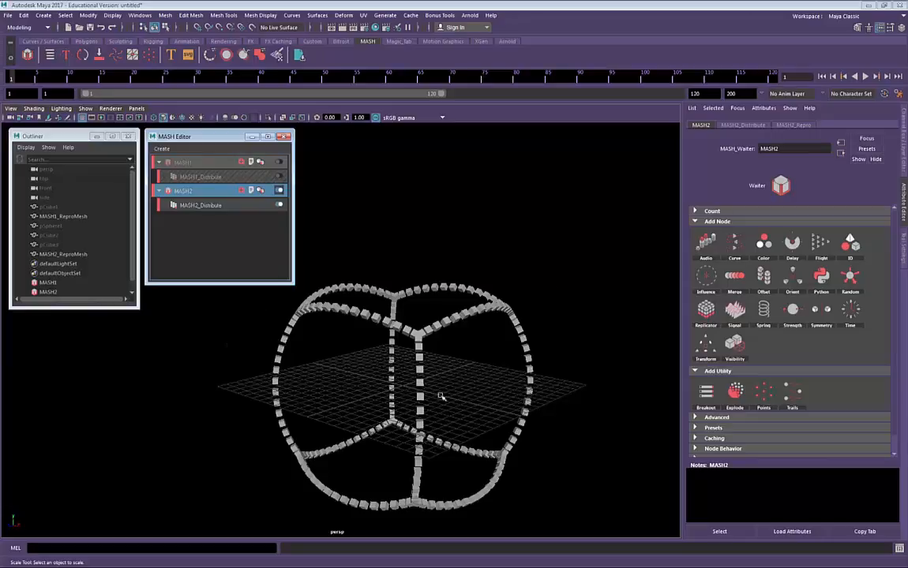
pyautogui.click(707, 284)
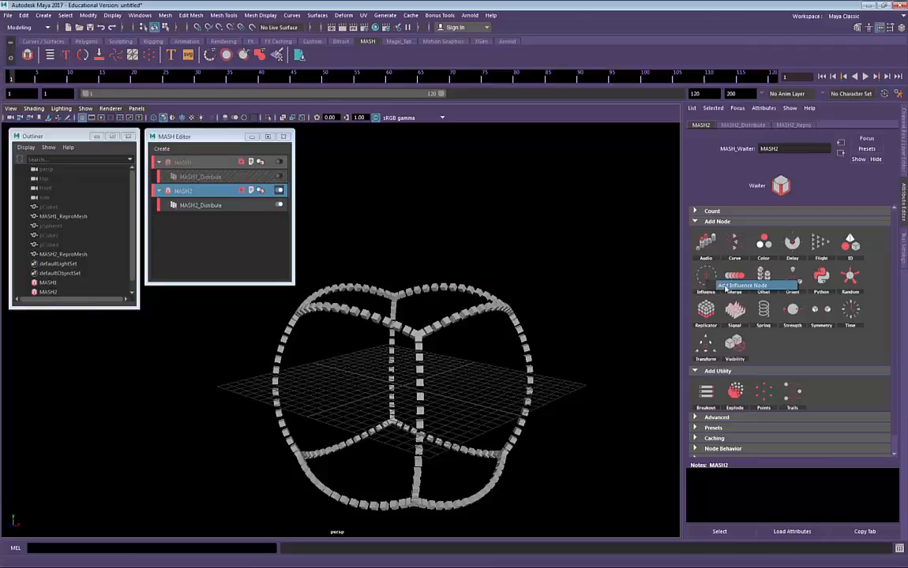
pyautogui.click(727, 288)
pyautogui.press('r')
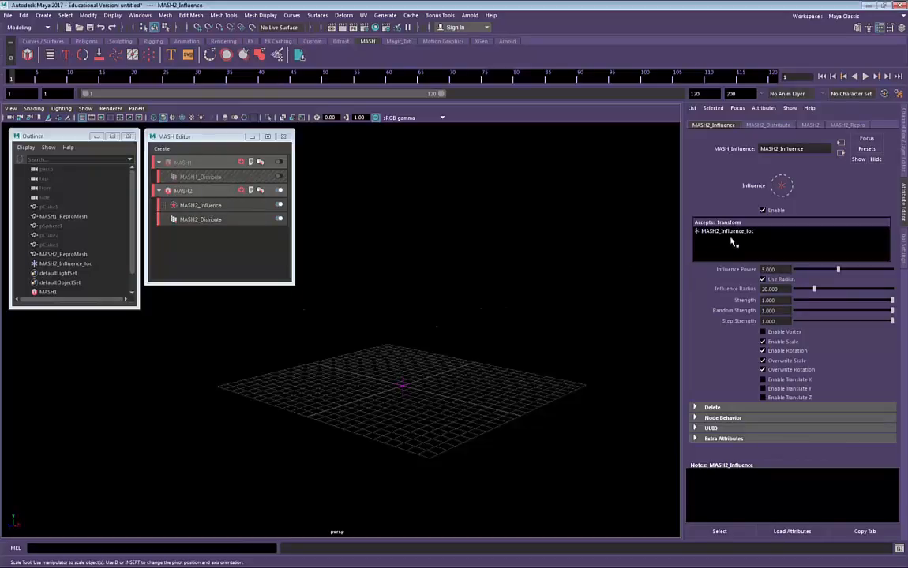
# Set the MASH2_Influence node's Influence Radius to 100 and Strength to 0.866, keeping Random Strength at 1.
pyautogui.click(72, 265)
pyautogui.click(73, 269)
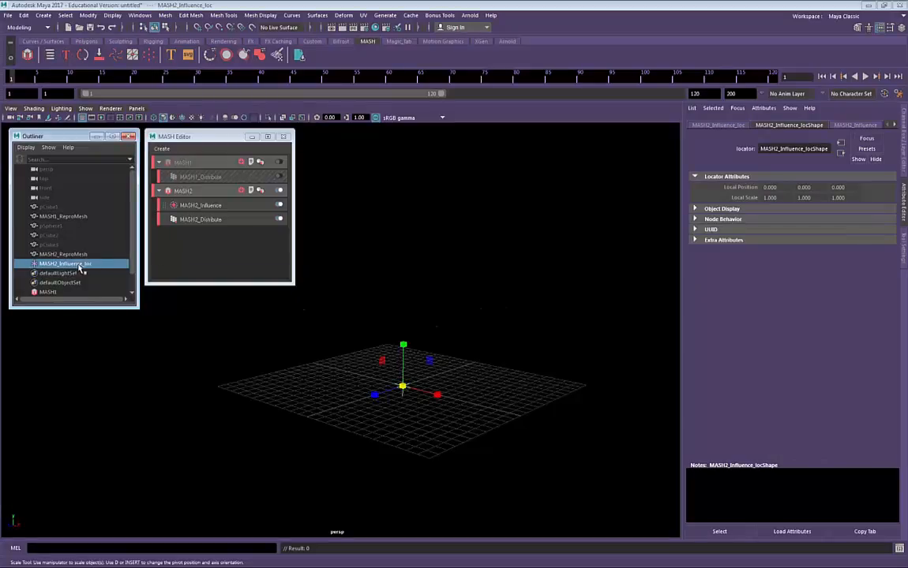
pyautogui.keyDown('alt'); pyautogui.moveTo(432, 218); pyautogui.dragTo(456, 214); pyautogui.keyUp('alt')
pyautogui.click(859, 125)
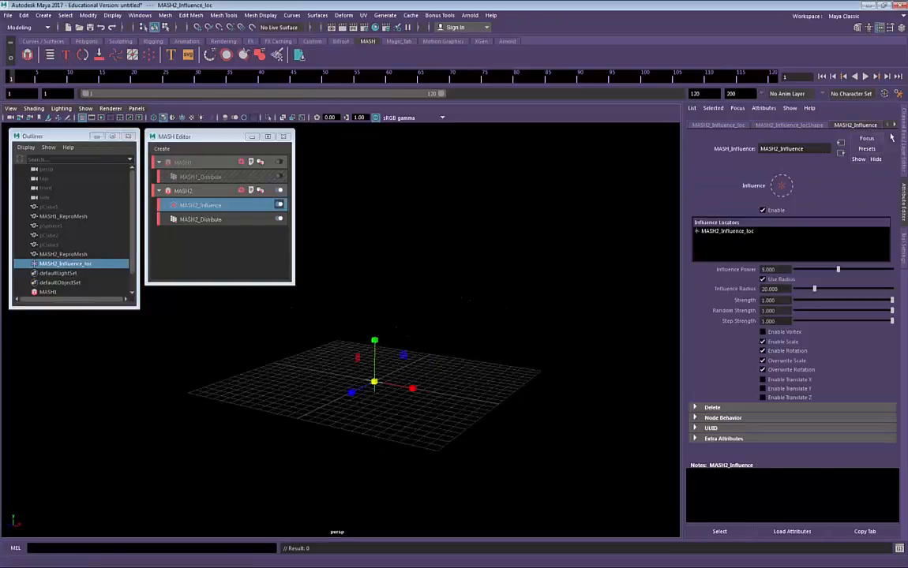
pyautogui.moveTo(814, 289); pyautogui.dragTo(896, 289)
pyautogui.click(863, 301)
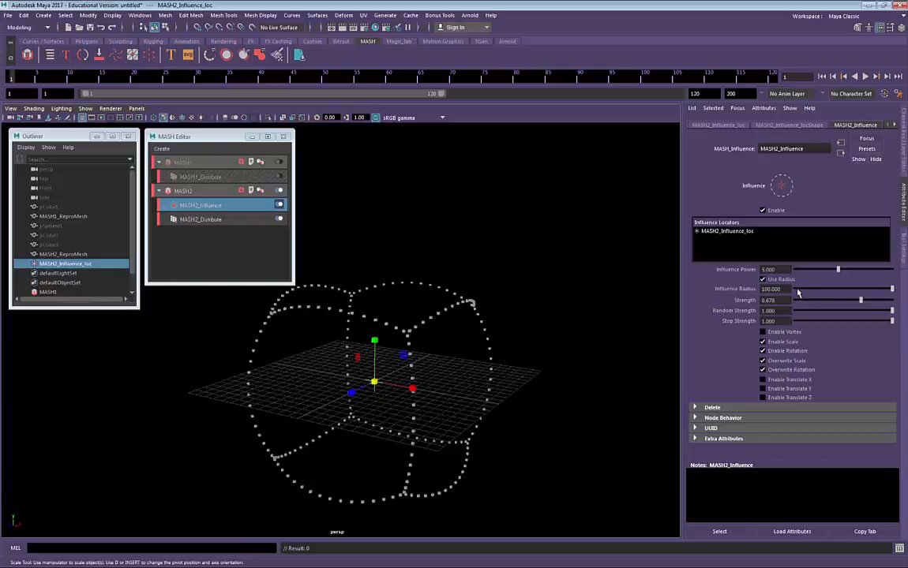
pyautogui.moveTo(859, 301); pyautogui.dragTo(825, 322)
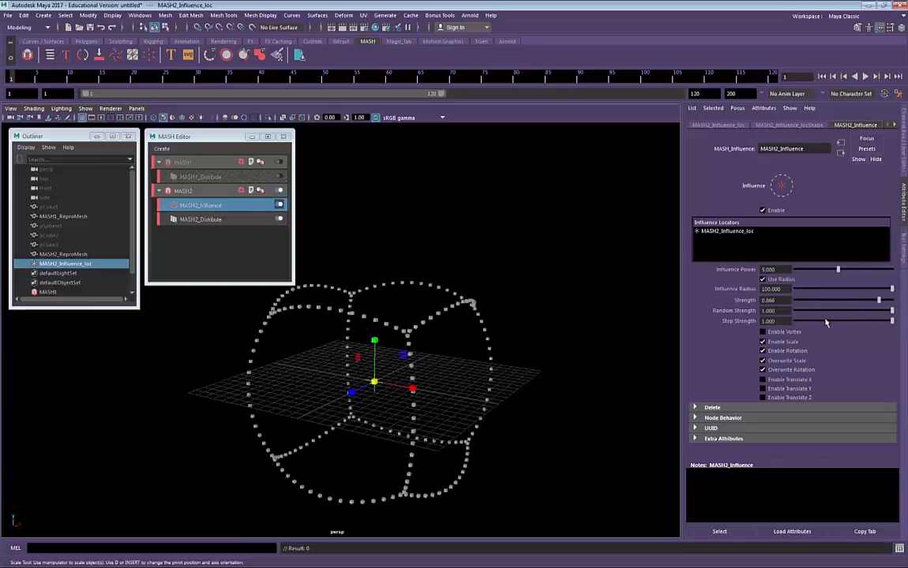
pyautogui.moveTo(891, 312)
pyautogui.mouseDown()
pyautogui.moveTo(826, 313)
pyautogui.moveTo(892, 315)
pyautogui.moveTo(861, 314)
pyautogui.moveTo(831, 333)
pyautogui.moveTo(899, 317)
pyautogui.mouseUp()
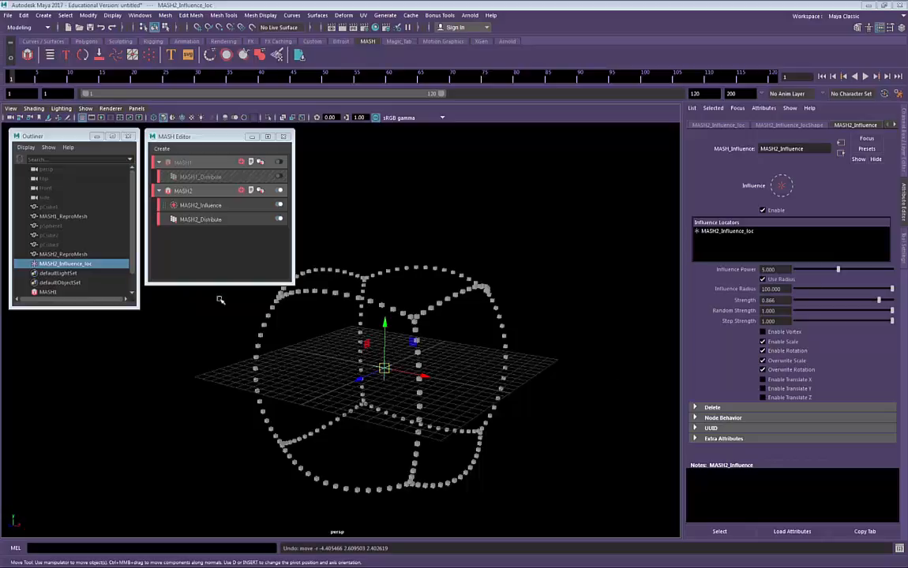
# Try moving MASH2_Influence_loc around the sphere to test its effect on the cubes, and undo the moves.
pyautogui.click(74, 267)
pyautogui.moveTo(387, 367); pyautogui.dragTo(261, 391)
pyautogui.hotkey('ctrl', 'z')
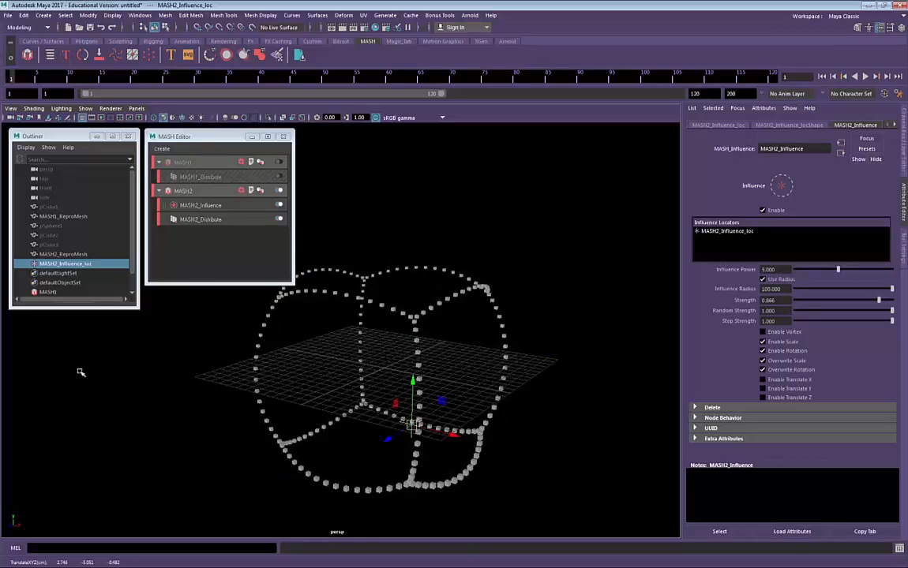
pyautogui.hotkey('ctrl', 'z')
pyautogui.keyDown('alt'); pyautogui.moveTo(384, 381); pyautogui.dragTo(365, 431); pyautogui.keyUp('alt')
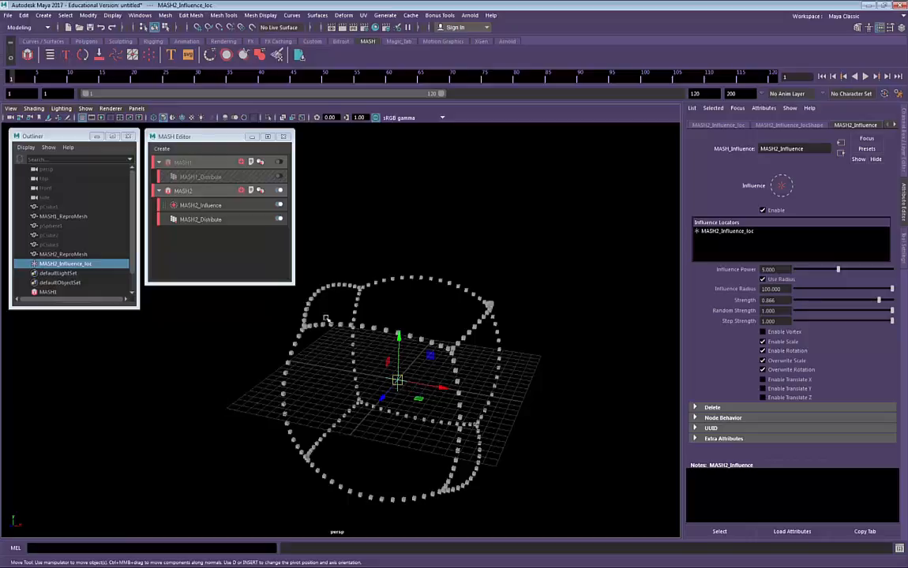
# In the top view, move MASH2_Influence_loc behind the sphere to about -31 on Z and keyframe it at frame 1.
pyautogui.keyDown('alt'); pyautogui.moveTo(439, 356); pyautogui.dragTo(413, 310); pyautogui.keyUp('alt')
pyautogui.press('space')
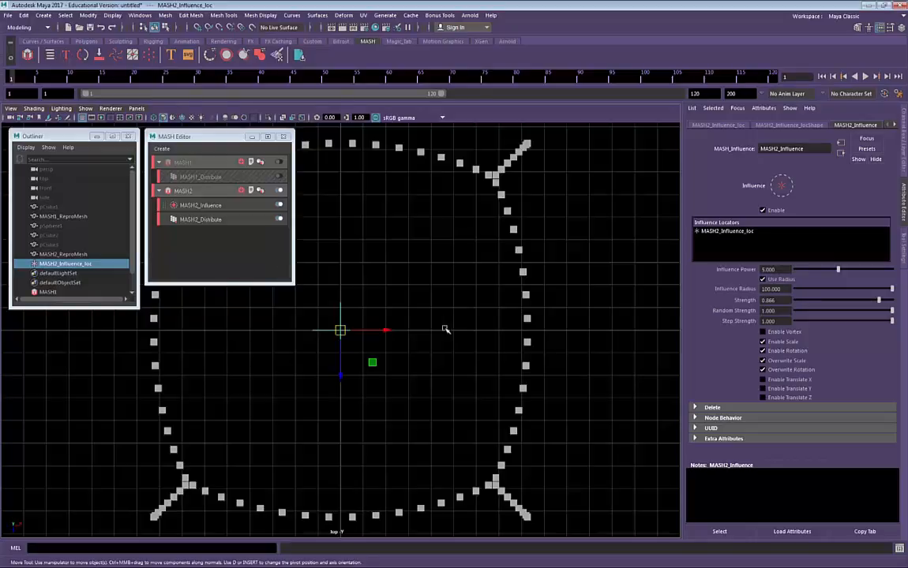
pyautogui.keyDown('alt'); pyautogui.moveTo(446, 328); pyautogui.dragTo(365, 360, button='right'); pyautogui.keyUp('alt')
pyautogui.keyDown('alt'); pyautogui.moveTo(364, 360); pyautogui.dragTo(505, 399, button='middle'); pyautogui.keyUp('alt')
pyautogui.moveTo(481, 413); pyautogui.dragTo(483, 100)
pyautogui.keyDown('alt'); pyautogui.moveTo(521, 217); pyautogui.dragTo(387, 296, button='right'); pyautogui.keyUp('alt')
pyautogui.moveTo(415, 343); pyautogui.dragTo(416, 290)
pyautogui.press('s')
# Animate MASH2_Influence_loc circling the sphere by placing and keying it at successive positions along the timeline.
pyautogui.moveTo(95, 79); pyautogui.dragTo(389, 76)
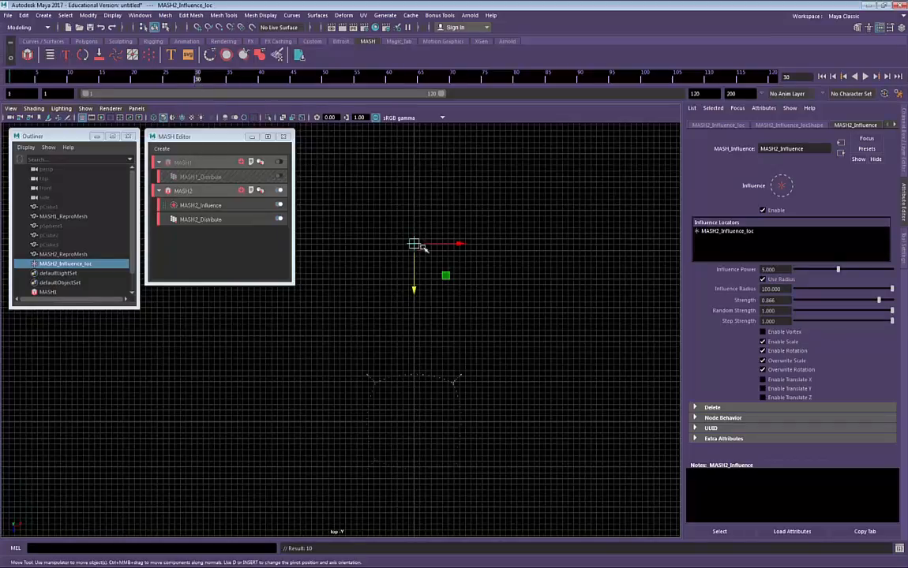
pyautogui.moveTo(414, 244); pyautogui.dragTo(679, 418)
pyautogui.click(550, 420)
pyautogui.click(255, 423)
pyautogui.press('s')
pyautogui.click(773, 78)
pyautogui.keyDown('alt'); pyautogui.moveTo(641, 402); pyautogui.dragTo(633, 299, button='middle'); pyautogui.keyUp('alt')
pyautogui.moveTo(635, 317); pyautogui.dragTo(597, 245)
# Copy the influence locator's keyframe from frame 1 and paste it at frame 120 to close the loop.
pyautogui.click(10, 77)
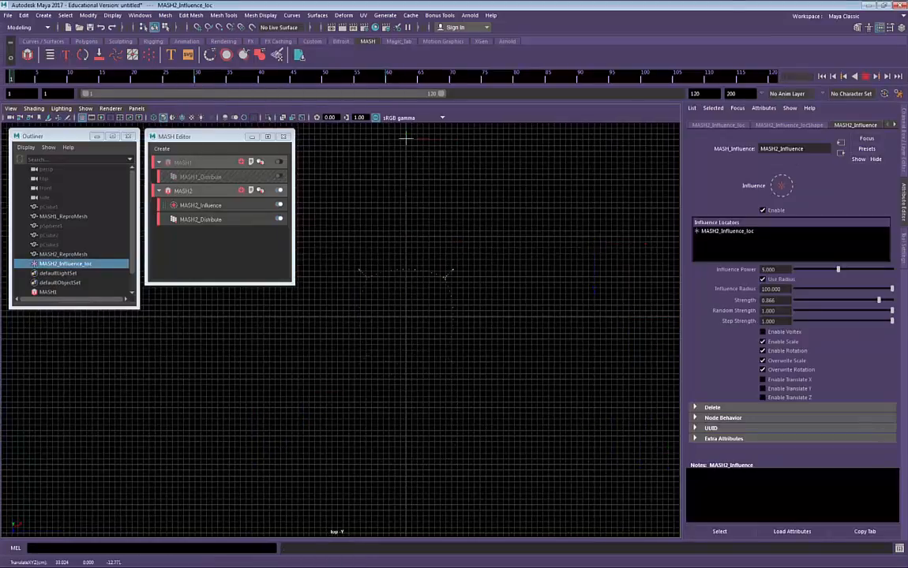
pyautogui.rightClick(12, 76)
pyautogui.click(45, 92)
pyautogui.click(774, 78)
pyautogui.rightClick(773, 76)
pyautogui.moveTo(790, 99)
pyautogui.click(739, 99)
# Play the looping locator animation in the perspective view.
pyautogui.press('space')
pyautogui.press('space')
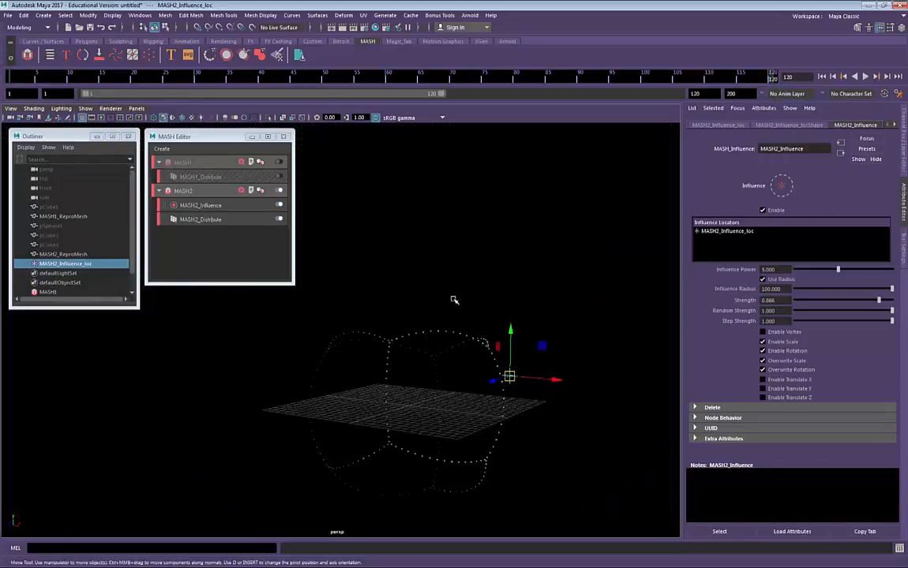
pyautogui.keyDown('alt'); pyautogui.moveTo(454, 300); pyautogui.dragTo(467, 277); pyautogui.keyUp('alt')
pyautogui.click(867, 78)
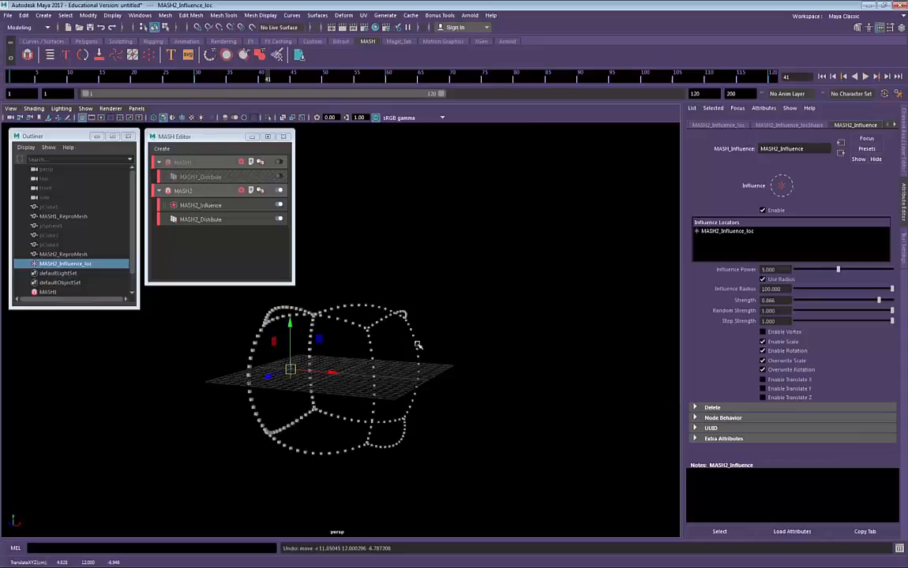
# Scale MASH2_Influence_loc uniformly at frame 41 to change the size of the cubes.
pyautogui.keyDown('alt'); pyautogui.moveTo(420, 345); pyautogui.dragTo(436, 330); pyautogui.keyUp('alt')
pyautogui.press('e')
pyautogui.press('r')
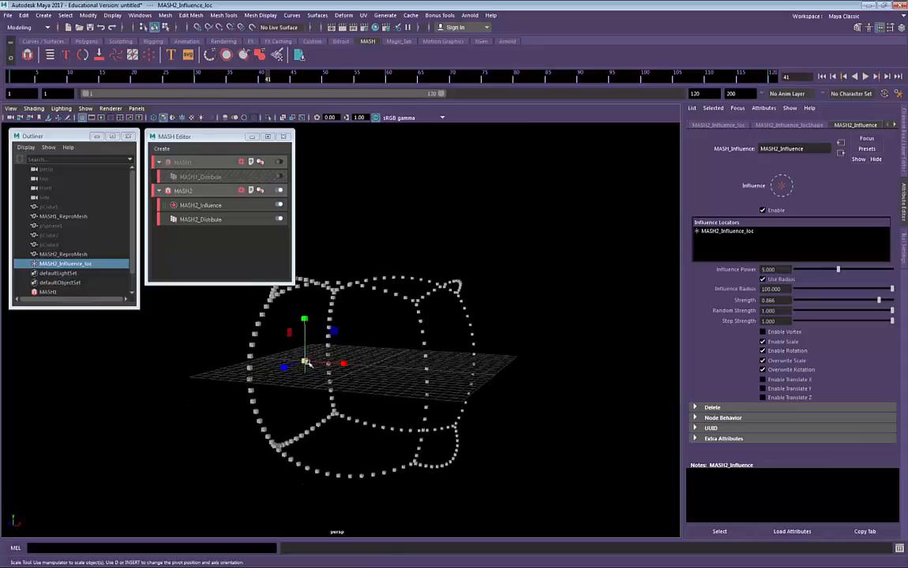
pyautogui.moveTo(308, 363); pyautogui.dragTo(261, 379)
pyautogui.press('e')
pyautogui.press('r')
pyautogui.keyDown('alt'); pyautogui.moveTo(395, 312); pyautogui.dragTo(354, 348); pyautogui.keyUp('alt')
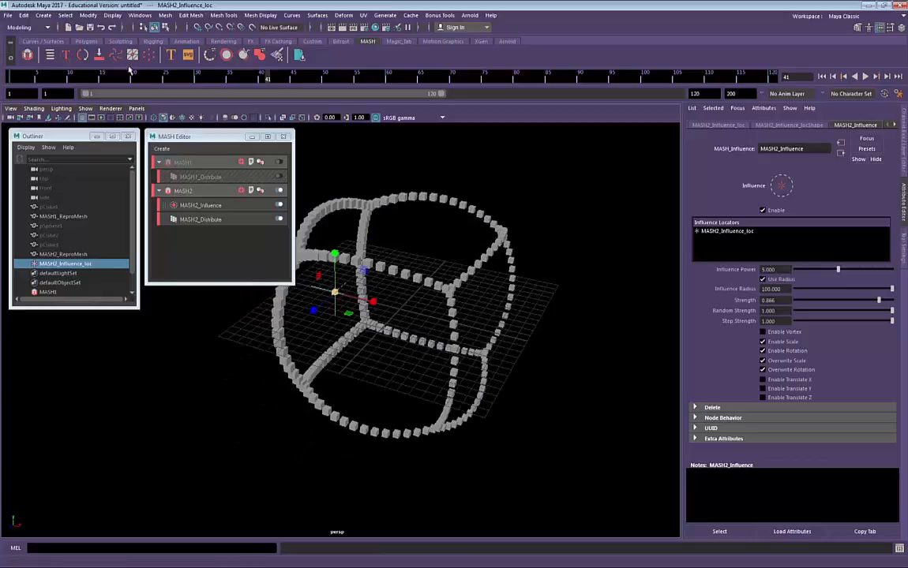
# At frame 1, stretch MASH2_Influence_loc along Z to a scale of about 19.4 and check its transform values.
pyautogui.moveTo(99, 74); pyautogui.dragTo(11, 76)
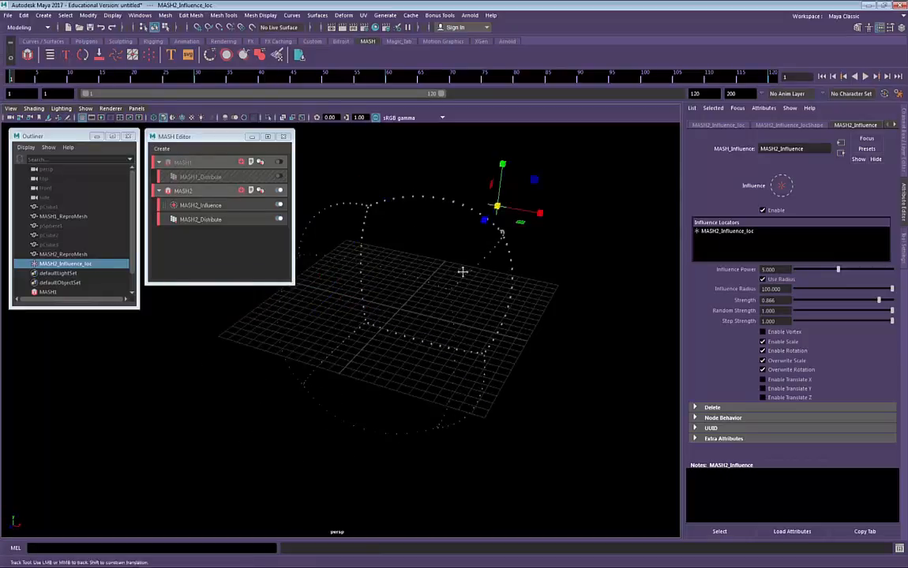
pyautogui.keyDown('alt'); pyautogui.moveTo(462, 272); pyautogui.dragTo(492, 283); pyautogui.keyUp('alt')
pyautogui.press('w')
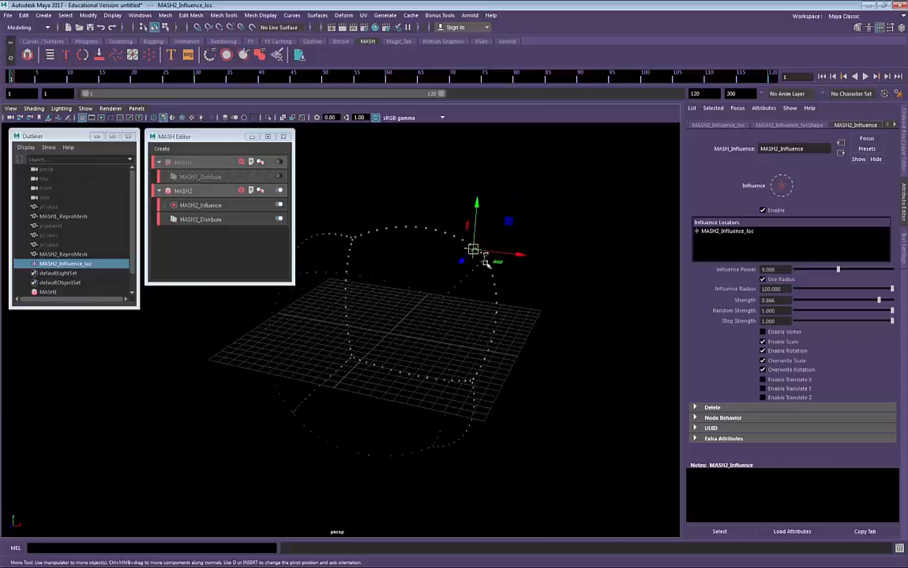
pyautogui.press('r')
pyautogui.moveTo(458, 262); pyautogui.dragTo(190, 434)
pyautogui.keyDown('alt'); pyautogui.moveTo(316, 387); pyautogui.dragTo(505, 330); pyautogui.keyUp('alt')
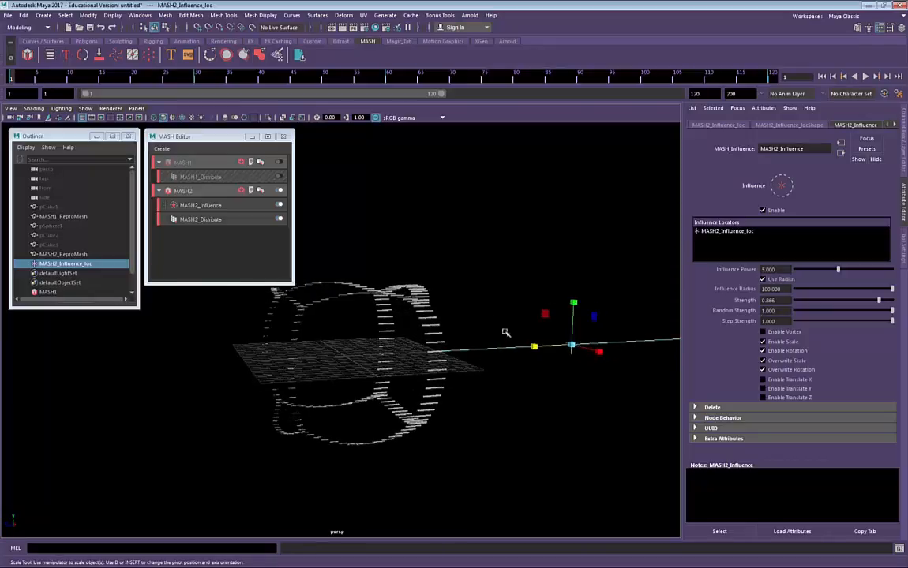
pyautogui.click(904, 150)
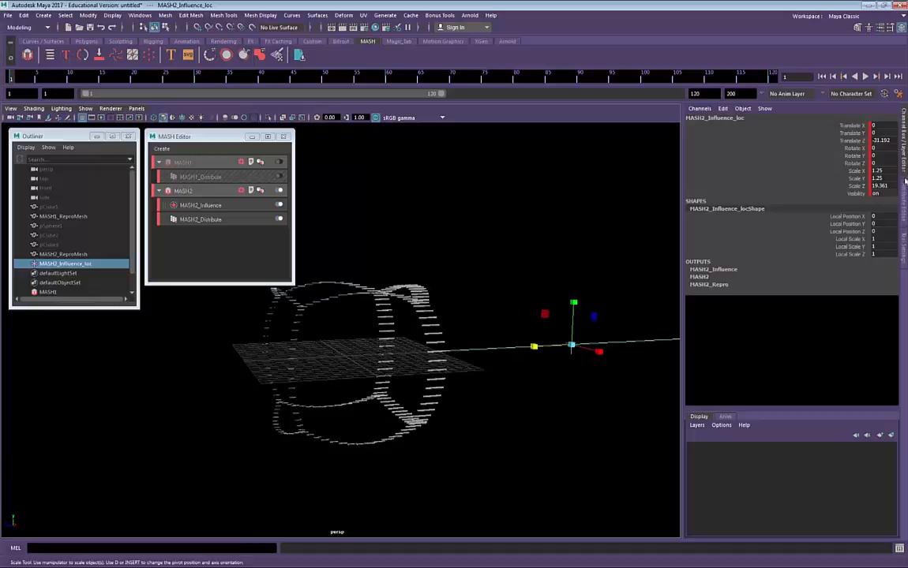
pyautogui.click(905, 180)
pyautogui.keyDown('alt'); pyautogui.moveTo(371, 284); pyautogui.dragTo(368, 225); pyautogui.keyUp('alt')
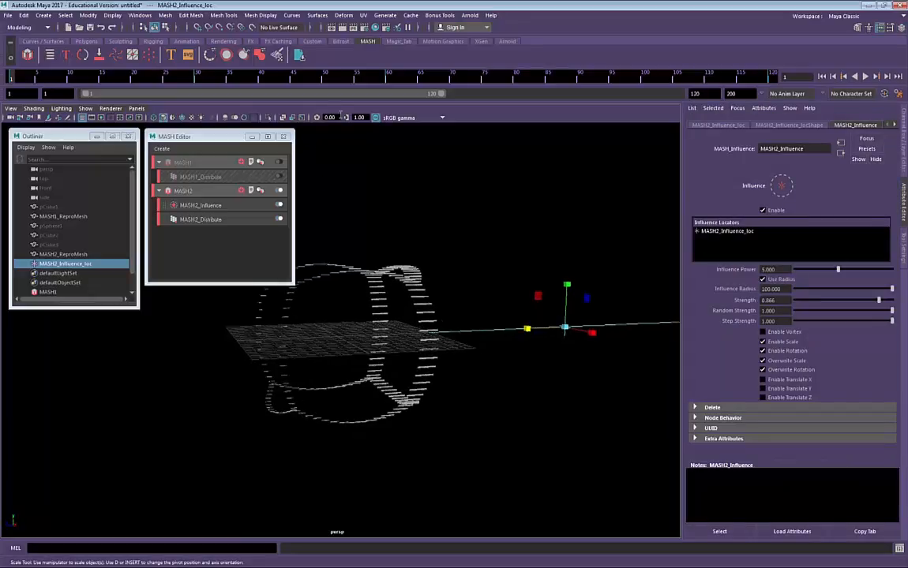
# Scrub and play the animation to examine how the locator's position and scale change over the timeline.
pyautogui.moveTo(19, 76); pyautogui.dragTo(387, 119)
pyautogui.keyDown('alt'); pyautogui.moveTo(452, 328); pyautogui.dragTo(530, 355); pyautogui.keyUp('alt')
pyautogui.hotkey('ctrl', 'a')
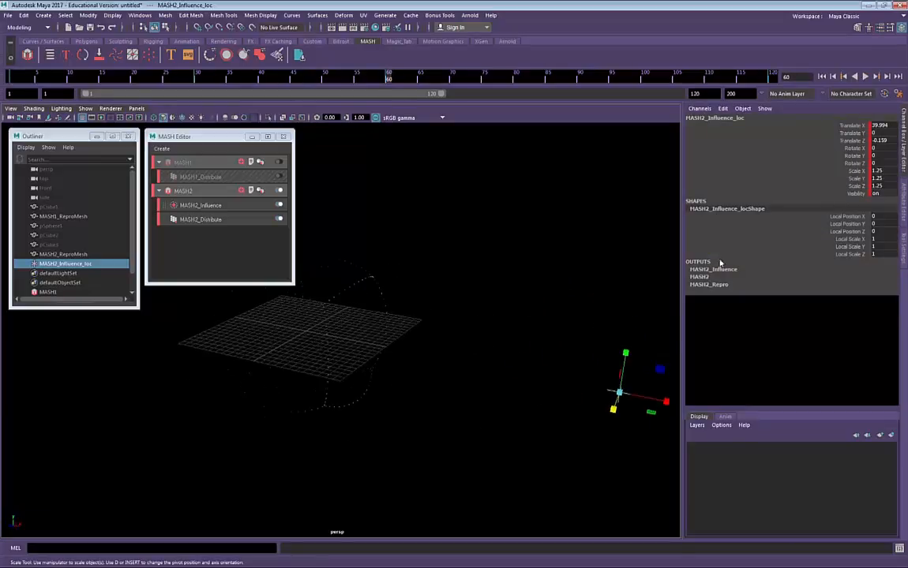
pyautogui.keyDown('alt'); pyautogui.moveTo(553, 323); pyautogui.dragTo(171, 499); pyautogui.keyUp('alt')
pyautogui.moveTo(389, 77); pyautogui.dragTo(773, 93)
pyautogui.keyDown('alt'); pyautogui.moveTo(432, 270); pyautogui.dragTo(432, 306, button='middle'); pyautogui.keyUp('alt')
pyautogui.moveTo(78, 79); pyautogui.dragTo(18, 91)
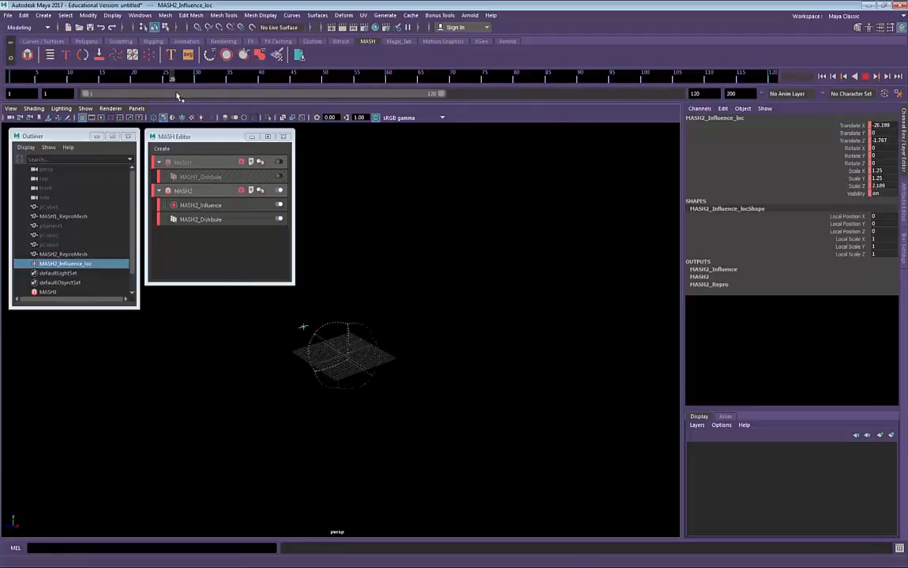
# Play the locator animation briefly and extend the playback range to frame 200.
pyautogui.click(867, 76)
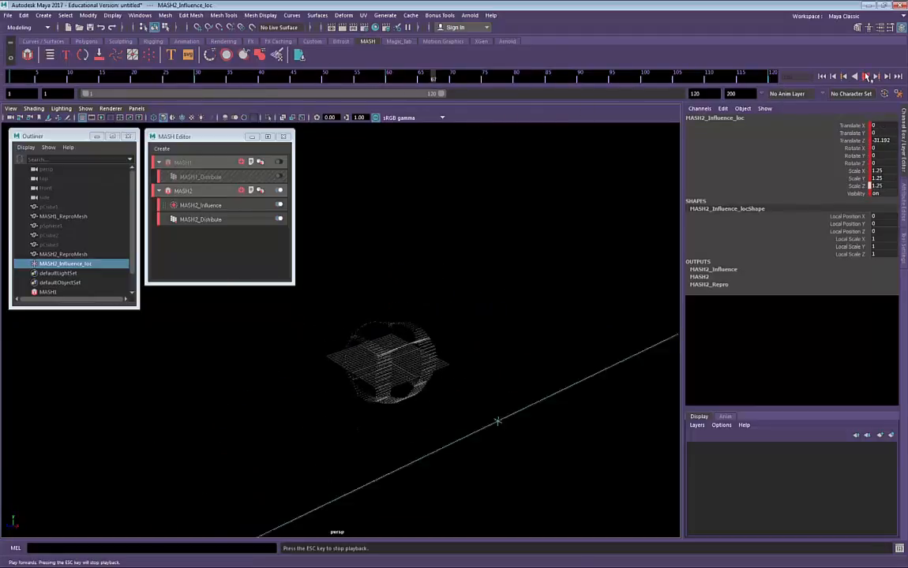
pyautogui.click(867, 76)
pyautogui.moveTo(427, 94); pyautogui.dragTo(679, 95)
pyautogui.keyDown('alt'); pyautogui.moveTo(489, 386); pyautogui.dragTo(466, 406); pyautogui.keyUp('alt')
# Set the animation end to 400, extend the playback range to 266 and stretch the locator's keys to about frame 220.
pyautogui.keyDown('shift'); pyautogui.moveTo(11, 78); pyautogui.dragTo(654, 87); pyautogui.keyUp('shift')
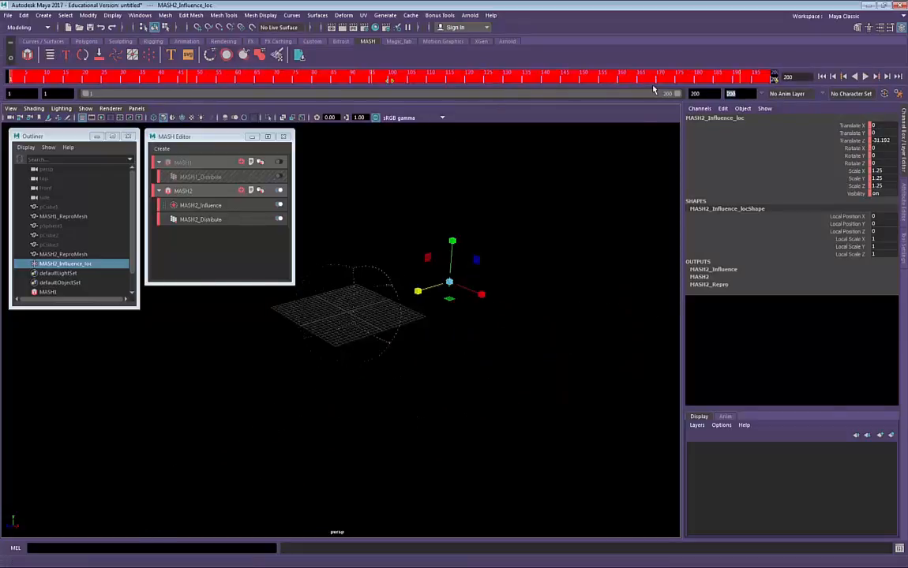
pyautogui.write('400')
pyautogui.press('Return')
pyautogui.moveTo(384, 94); pyautogui.dragTo(480, 94)
pyautogui.moveTo(584, 81); pyautogui.dragTo(641, 82)
# Play the slowed-down animation from the start and examine the cubes on the sphere up close.
pyautogui.click(821, 76)
pyautogui.click(865, 76)
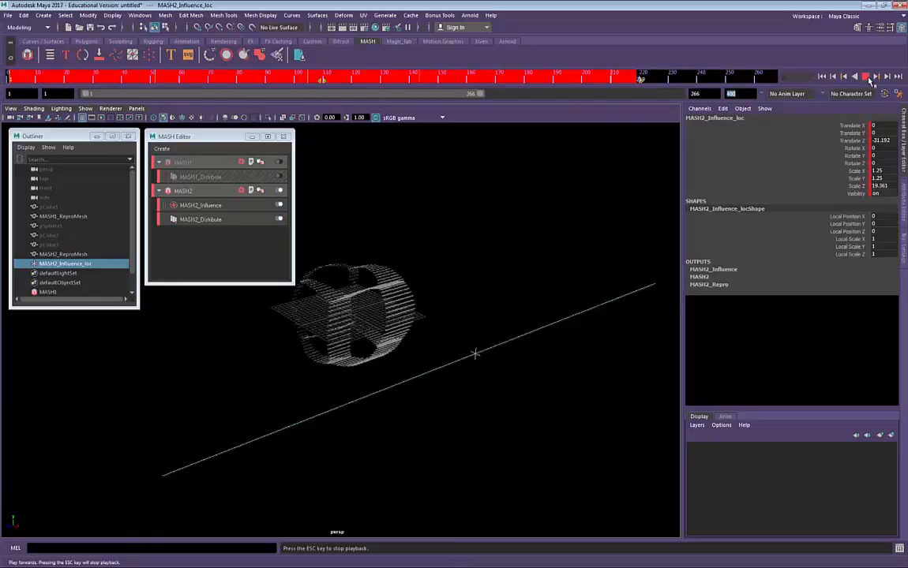
pyautogui.scroll(5, 499, 383)
pyautogui.keyDown('alt'); pyautogui.moveTo(472, 280); pyautogui.dragTo(444, 331); pyautogui.keyUp('alt')
pyautogui.click(865, 77)
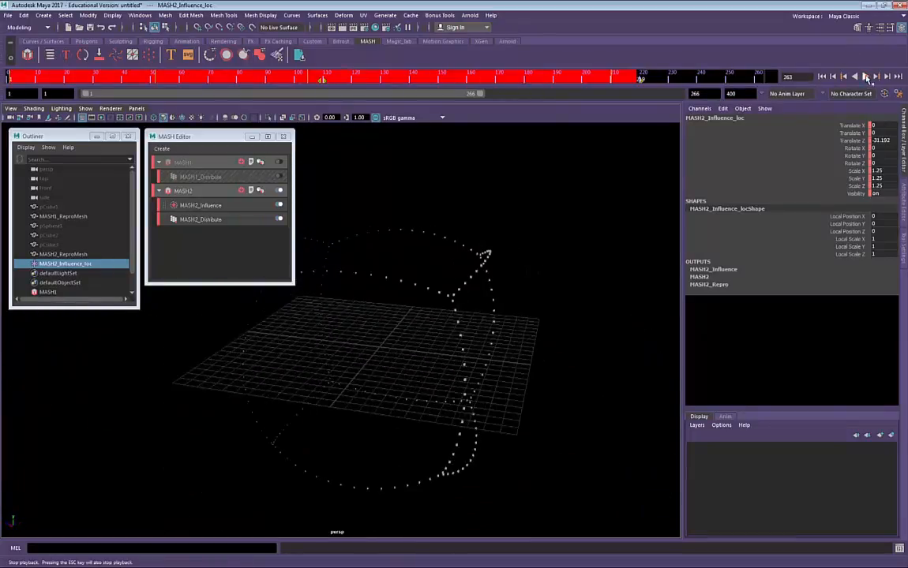
pyautogui.scroll(-3, 395, 282)
pyautogui.keyDown('alt'); pyautogui.moveTo(395, 281); pyautogui.dragTo(479, 297); pyautogui.keyUp('alt')
# Deselect the locator and add a Replicator node to the MASH2 network.
pyautogui.click(167, 437)
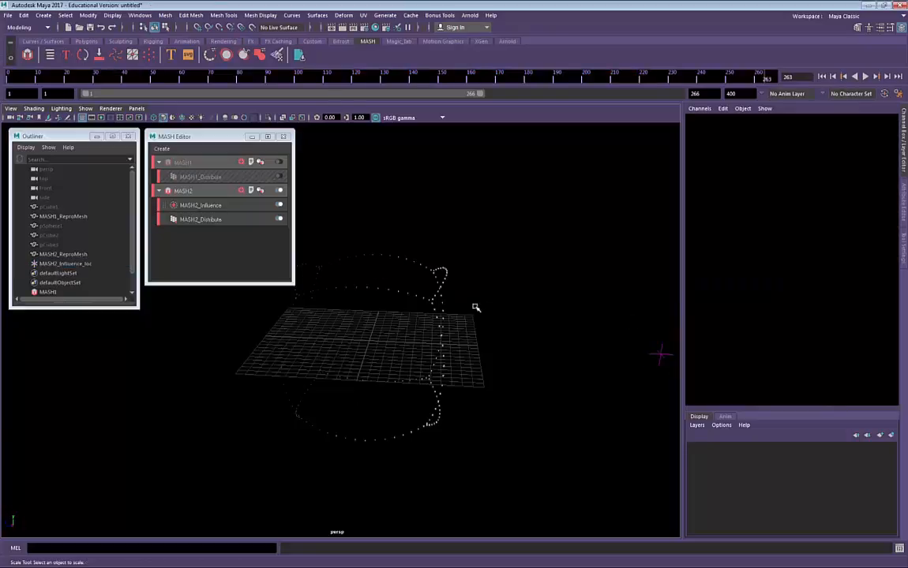
pyautogui.keyDown('alt'); pyautogui.moveTo(476, 307); pyautogui.dragTo(436, 254); pyautogui.keyUp('alt')
pyautogui.click(177, 193)
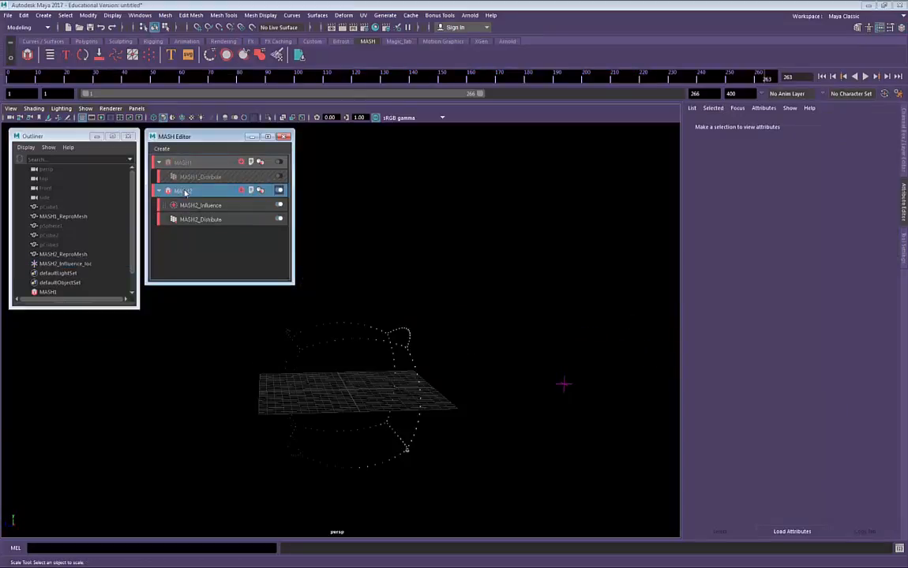
pyautogui.keyDown('alt'); pyautogui.moveTo(550, 353); pyautogui.dragTo(563, 361); pyautogui.keyUp('alt')
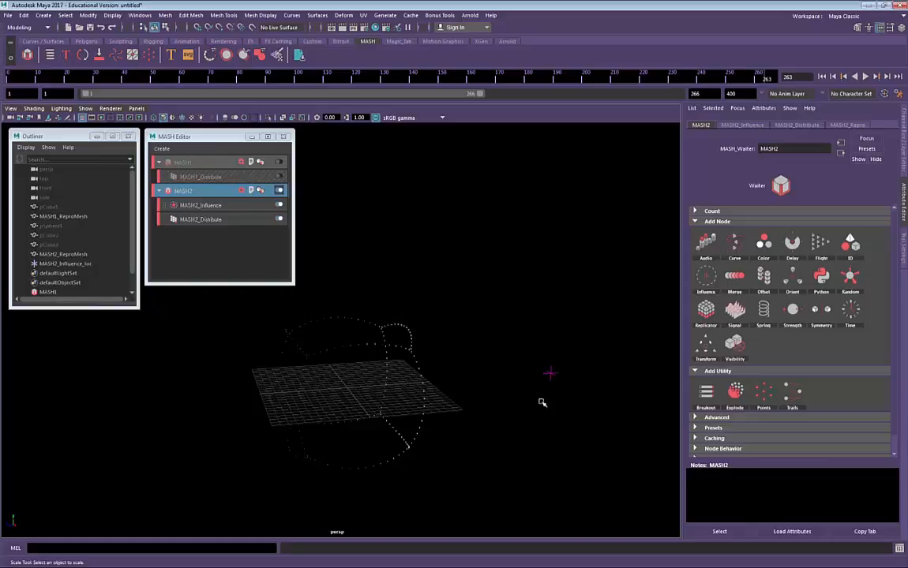
pyautogui.keyDown('alt'); pyautogui.moveTo(493, 361); pyautogui.dragTo(431, 360, button='right'); pyautogui.keyUp('alt')
pyautogui.keyDown('alt'); pyautogui.moveTo(431, 360); pyautogui.dragTo(465, 340); pyautogui.keyUp('alt')
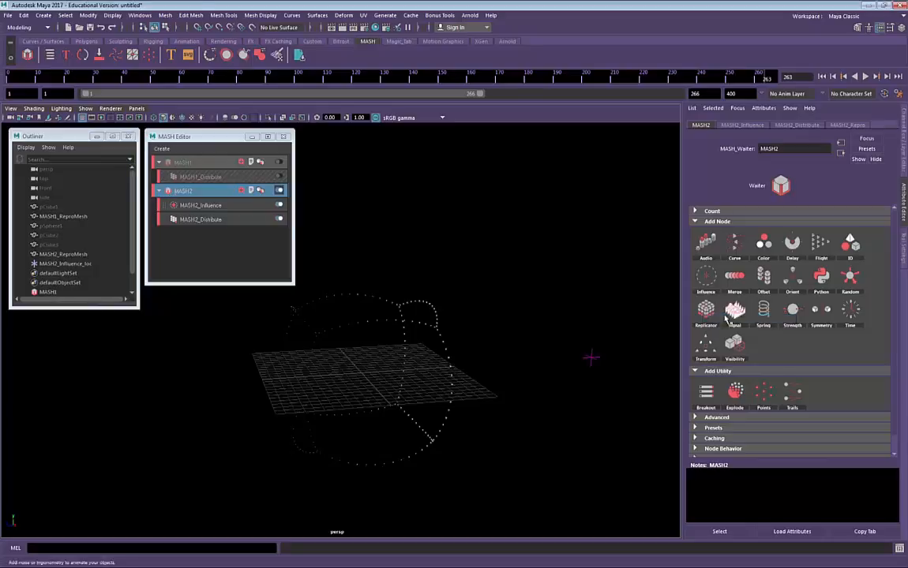
pyautogui.click(724, 317)
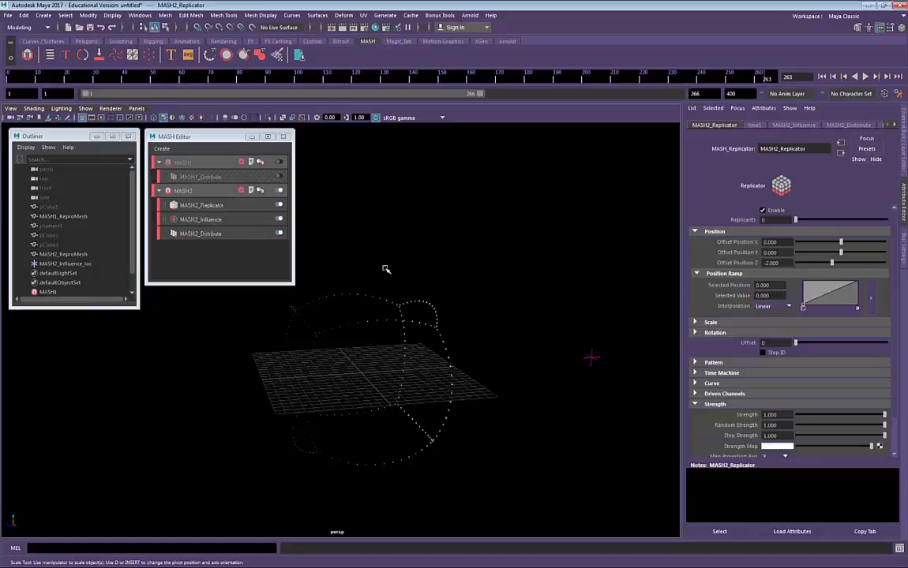
# Set the Replicants count of MASH2_Replicator to 1.
pyautogui.click(224, 204)
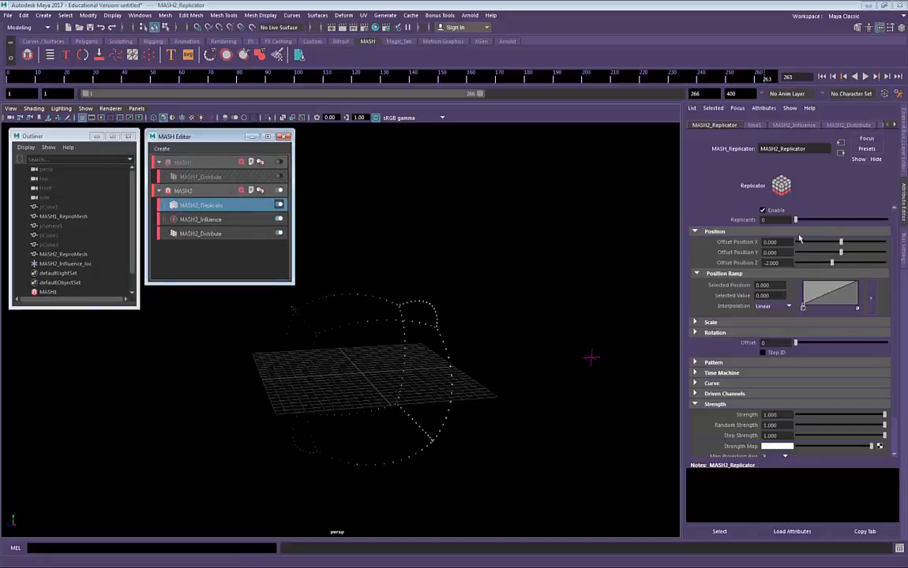
pyautogui.keyDown('alt'); pyautogui.moveTo(547, 308); pyautogui.dragTo(564, 309); pyautogui.keyUp('alt')
pyautogui.keyDown('alt'); pyautogui.moveTo(448, 319); pyautogui.dragTo(461, 333, button='middle'); pyautogui.keyUp('alt')
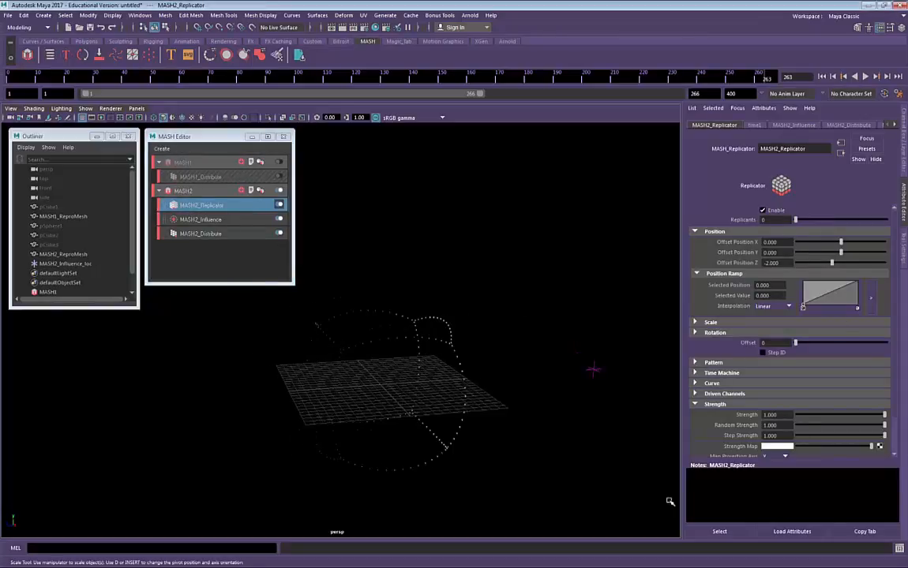
pyautogui.moveTo(774, 221); pyautogui.dragTo(754, 219)
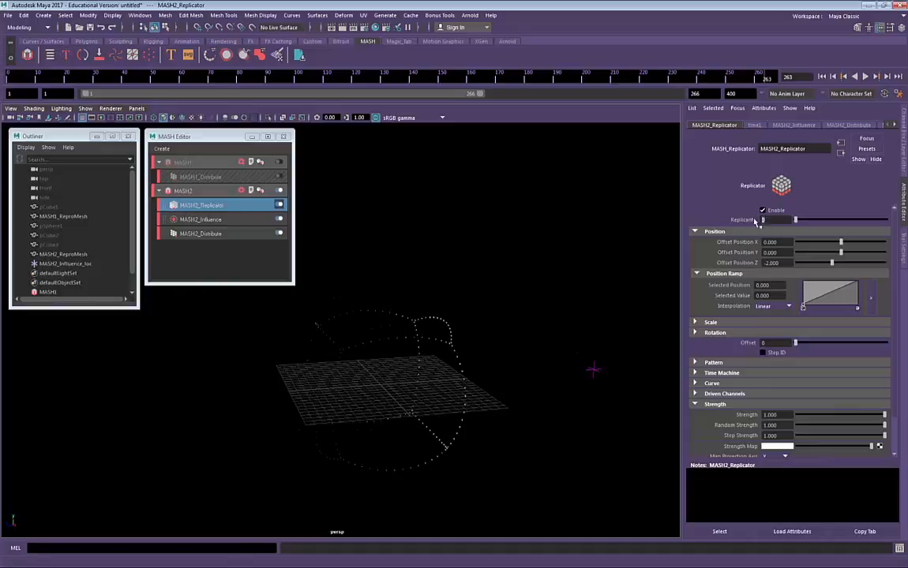
pyautogui.press('Return')
pyautogui.keyDown('alt'); pyautogui.moveTo(476, 380); pyautogui.dragTo(415, 372); pyautogui.keyUp('alt')
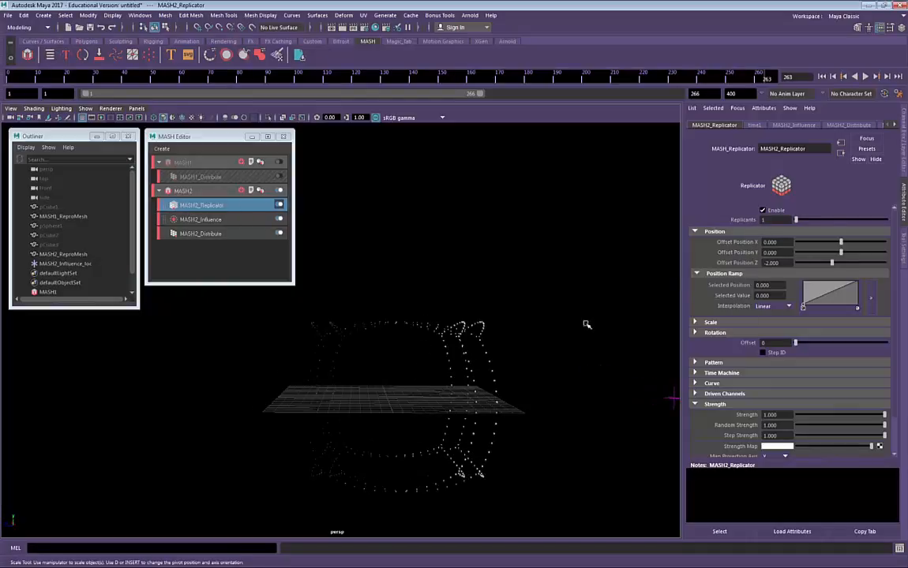
# Set the Replicator's Offset Position Z to 0 and Offset Position Y to 20.
pyautogui.click(781, 263)
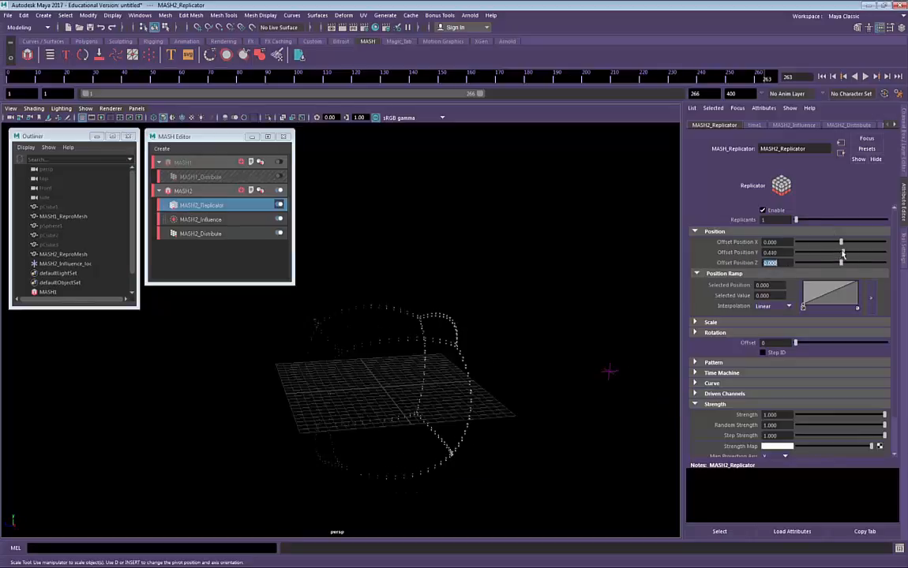
pyautogui.moveTo(841, 253); pyautogui.dragTo(886, 253)
pyautogui.moveTo(784, 253); pyautogui.dragTo(704, 248)
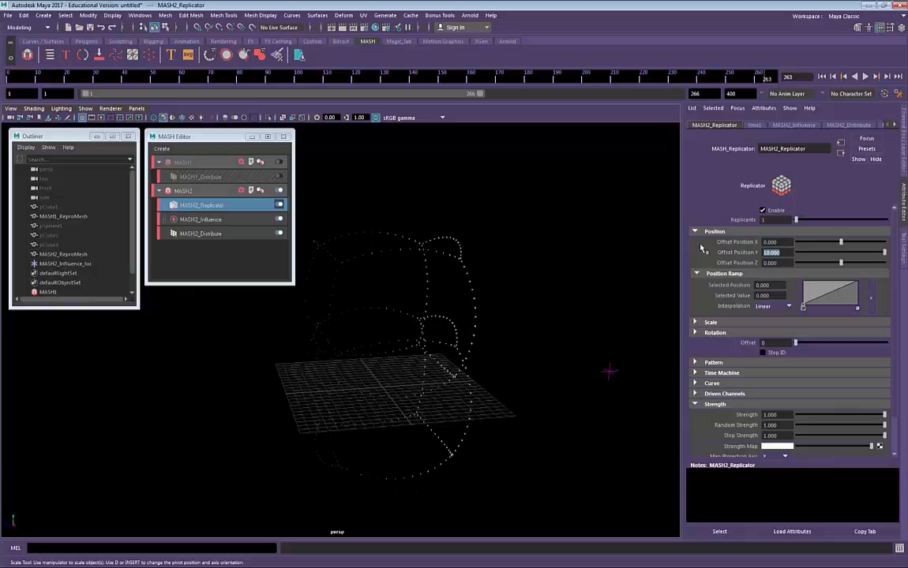
pyautogui.write('20')
pyautogui.press('Return')
pyautogui.keyDown('alt'); pyautogui.moveTo(513, 304); pyautogui.dragTo(502, 324); pyautogui.keyUp('alt')
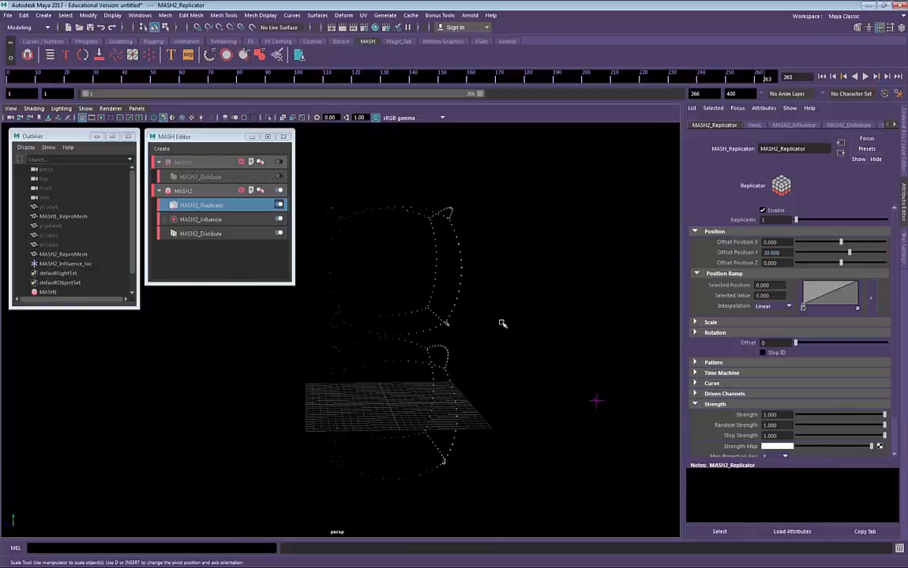
# Set the Replicator's Rotate Replicants Y to -180 and the number of replicants to 3.
pyautogui.click(715, 333)
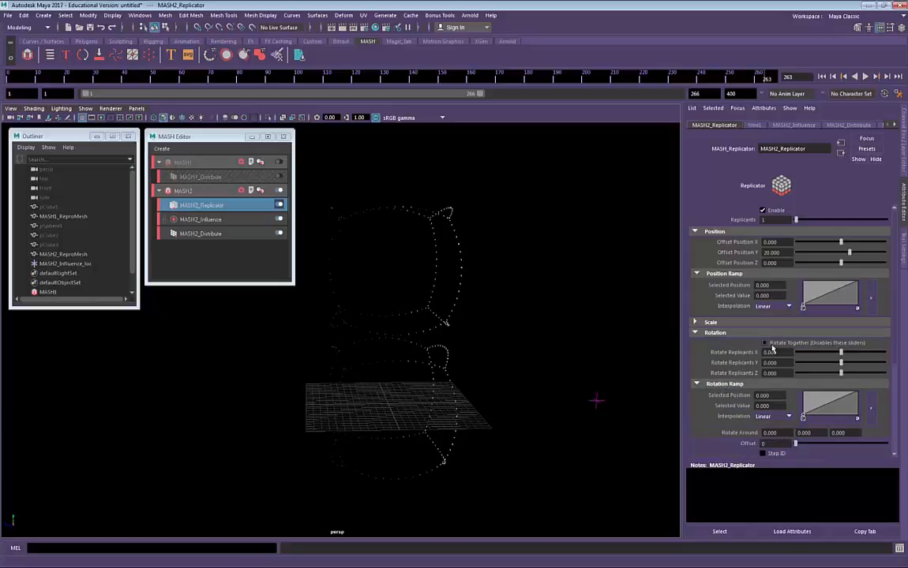
pyautogui.moveTo(842, 365); pyautogui.dragTo(789, 382)
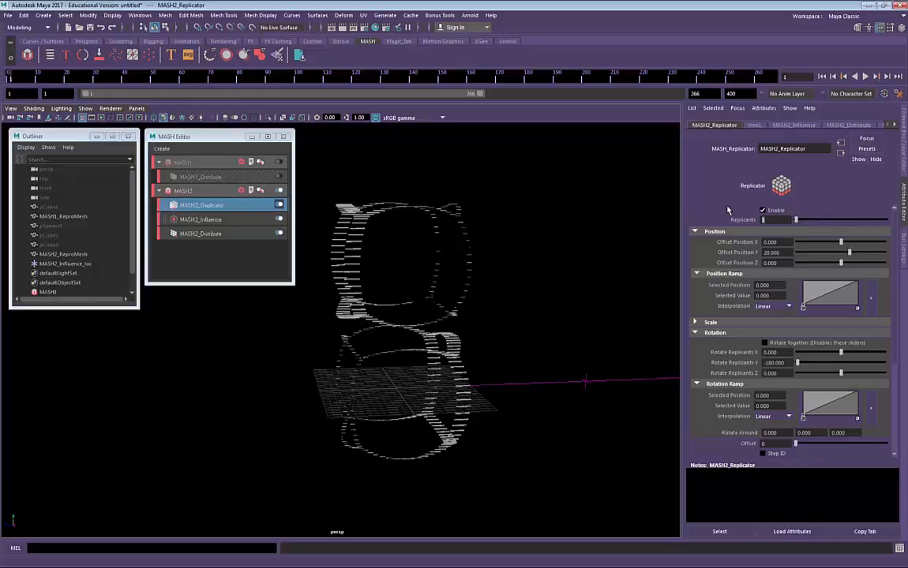
pyautogui.write('3')
pyautogui.press('Return')
pyautogui.keyDown('alt'); pyautogui.moveTo(391, 297); pyautogui.dragTo(412, 255, button='right'); pyautogui.keyUp('alt')
pyautogui.keyDown('alt'); pyautogui.moveTo(453, 257); pyautogui.dragTo(453, 316, button='middle'); pyautogui.keyUp('alt')
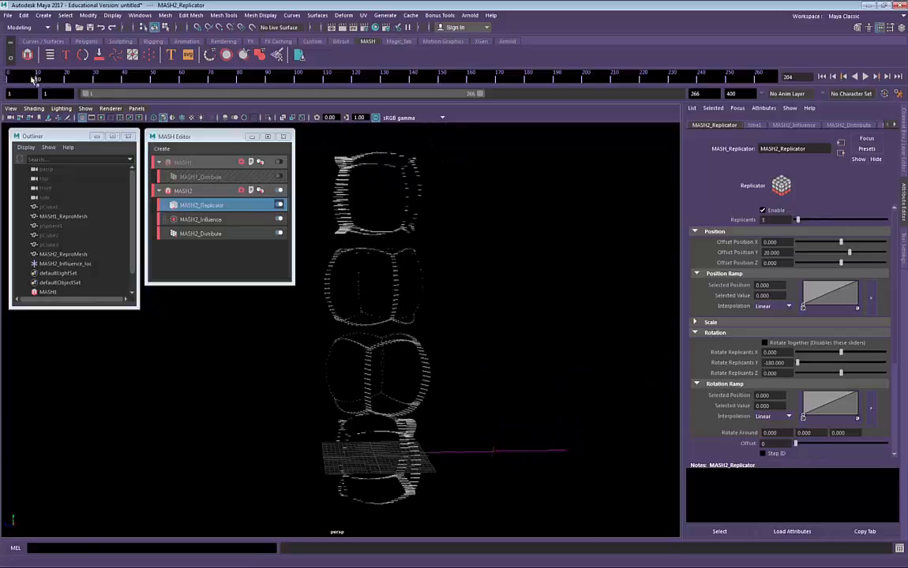
# Key Rotate Replicants Y at -180 at the start of the timeline and at 180 around frame 120.
pyautogui.rightClick(750, 363)
pyautogui.click(684, 344)
pyautogui.click(349, 80)
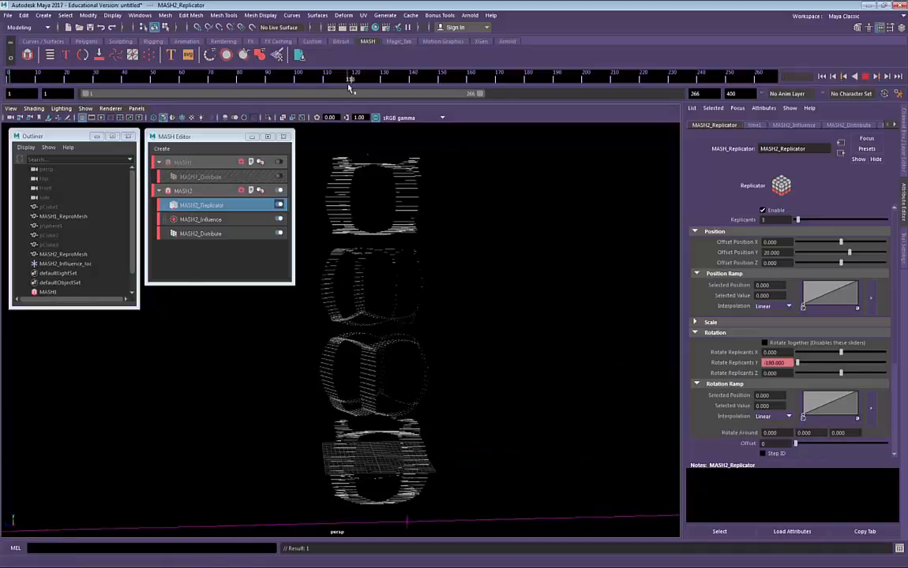
pyautogui.moveTo(349, 89); pyautogui.dragTo(355, 88)
pyautogui.moveTo(798, 363); pyautogui.dragTo(897, 365)
pyautogui.rightClick(756, 363)
pyautogui.click(779, 381)
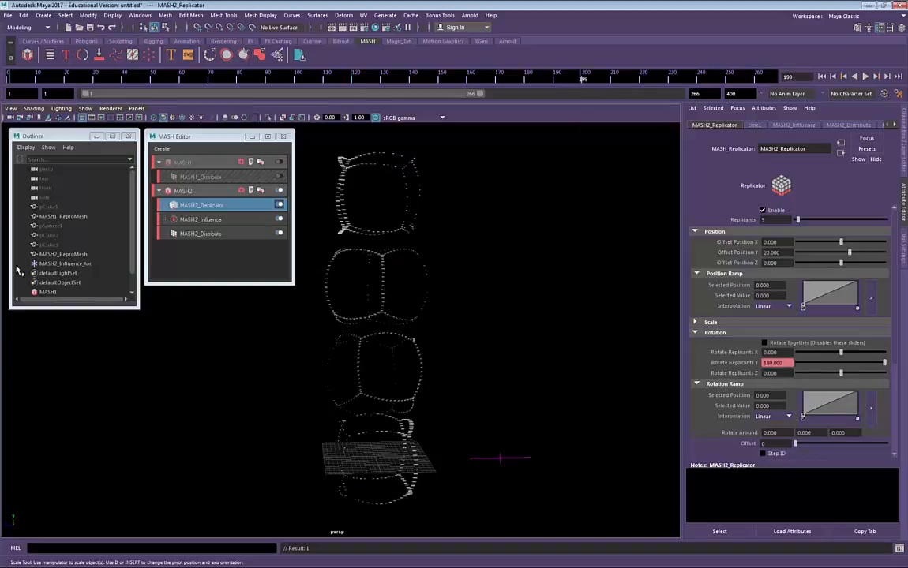
# Set the animation end to frame 210 to match the locator's loop and play back the rotating replicants.
pyautogui.click(62, 265)
pyautogui.click(212, 203)
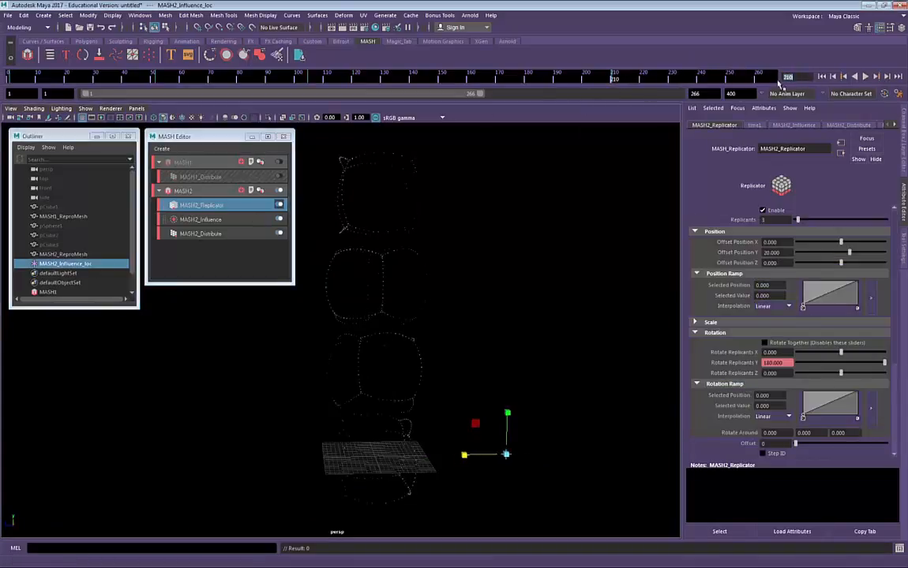
pyautogui.doubleClick(749, 94)
pyautogui.write('210')
pyautogui.press('Return')
pyautogui.click(866, 77)
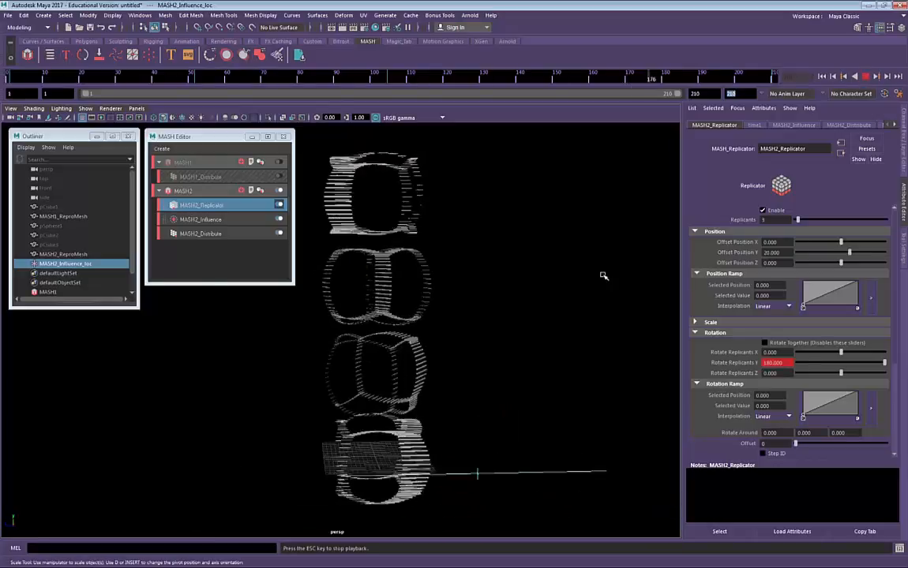
pyautogui.press('Escape')
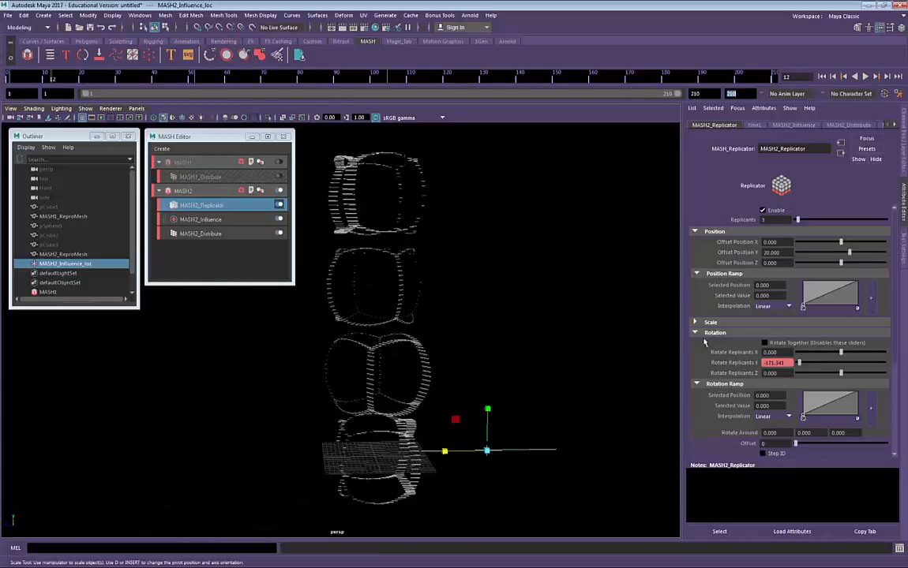
# Set Rotate Replicants Z to -180 and Rotate Replicants X to about -97.
pyautogui.moveTo(828, 384); pyautogui.dragTo(783, 382)
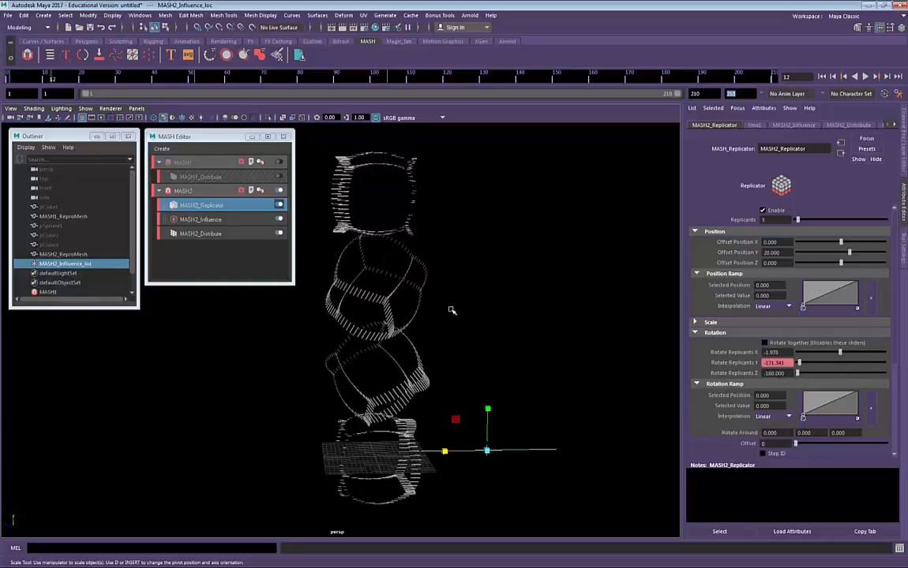
pyautogui.keyDown('alt'); pyautogui.moveTo(450, 310); pyautogui.dragTo(522, 313); pyautogui.keyUp('alt')
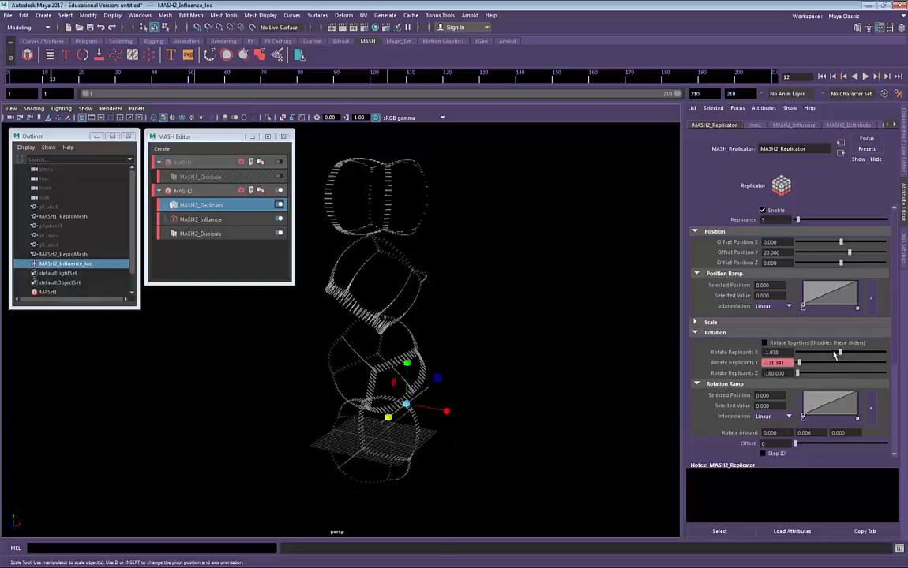
pyautogui.moveTo(841, 353); pyautogui.dragTo(818, 358)
pyautogui.keyDown('alt'); pyautogui.moveTo(513, 318); pyautogui.dragTo(600, 384, button='right'); pyautogui.keyUp('alt')
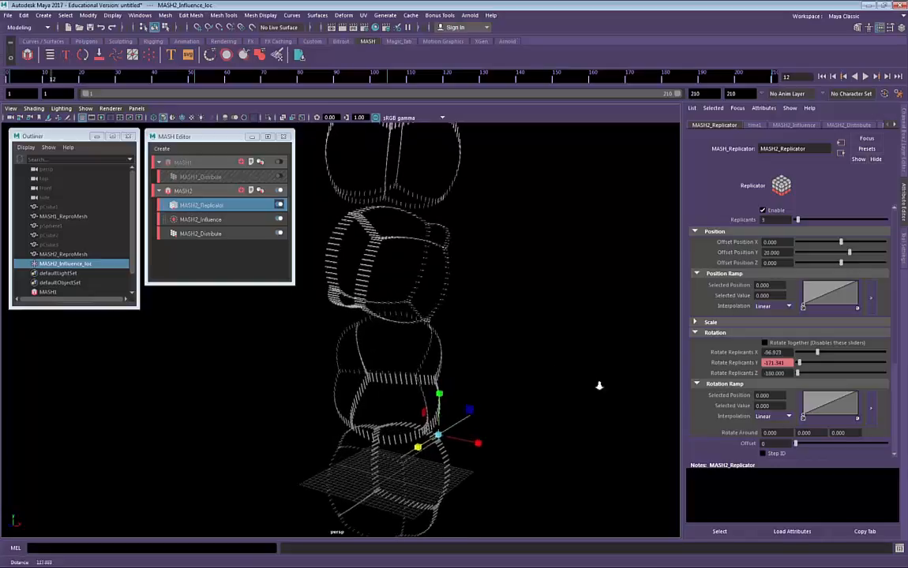
pyautogui.moveTo(523, 350)
pyautogui.keyDown('alt'); pyautogui.mouseDown(button='right')
pyautogui.moveTo(480, 339)
pyautogui.moveTo(509, 337)
pyautogui.mouseUp(button='right'); pyautogui.keyUp('alt')
# Try scaling the replicants unevenly to about 1.08 in X, 0.9 in Y and 1.36 in Z.
pyautogui.click(717, 334)
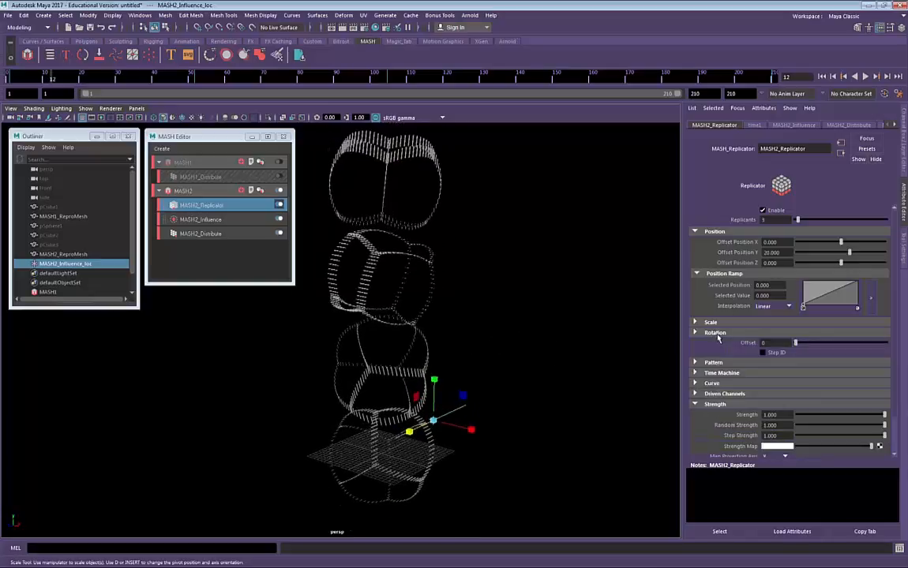
pyautogui.click(718, 326)
pyautogui.keyDown('alt'); pyautogui.moveTo(606, 348); pyautogui.dragTo(581, 345, button='right'); pyautogui.keyUp('alt')
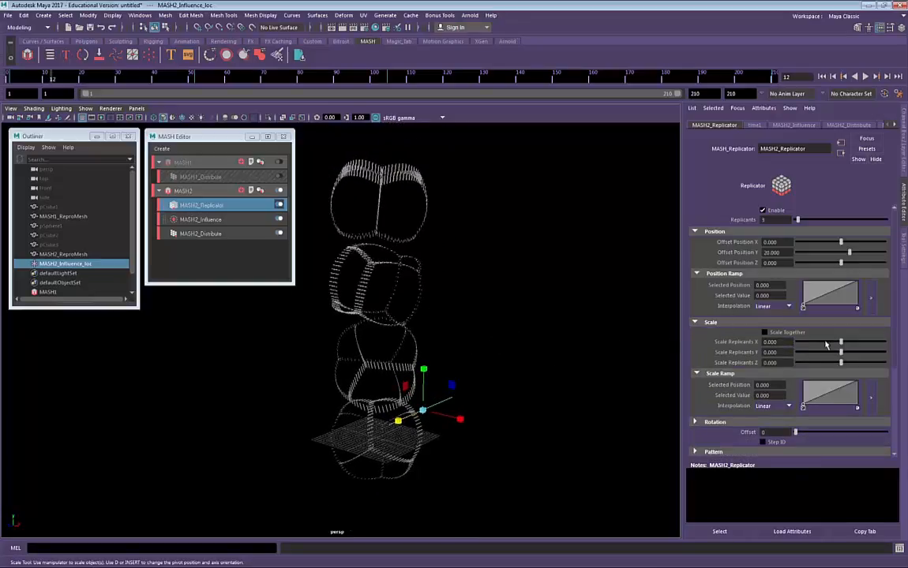
pyautogui.moveTo(827, 344); pyautogui.dragTo(871, 364)
pyautogui.keyDown('alt'); pyautogui.moveTo(553, 359); pyautogui.dragTo(427, 364); pyautogui.keyUp('alt')
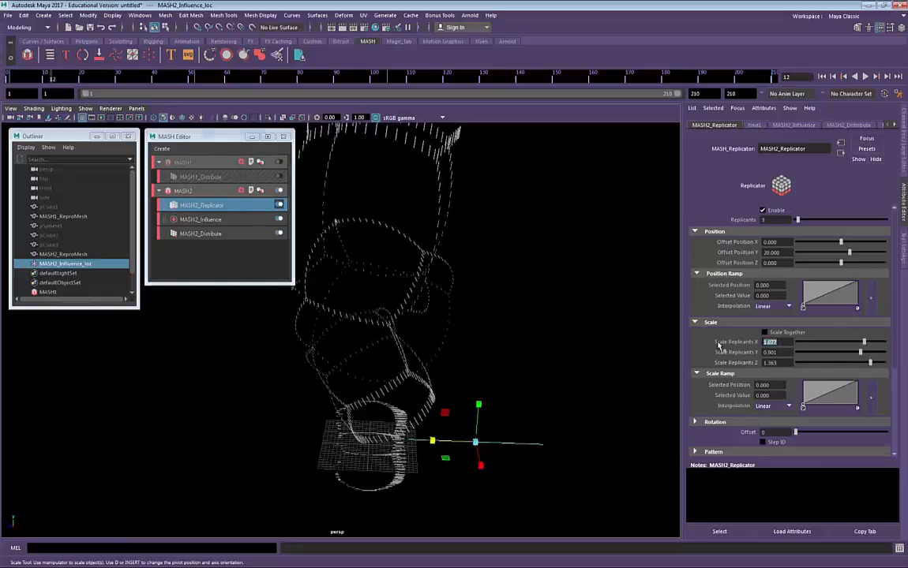
# Add a Signal node to the MASH2 network and review its Signal Type options and Trigonometry Settings.
pyautogui.click(203, 191)
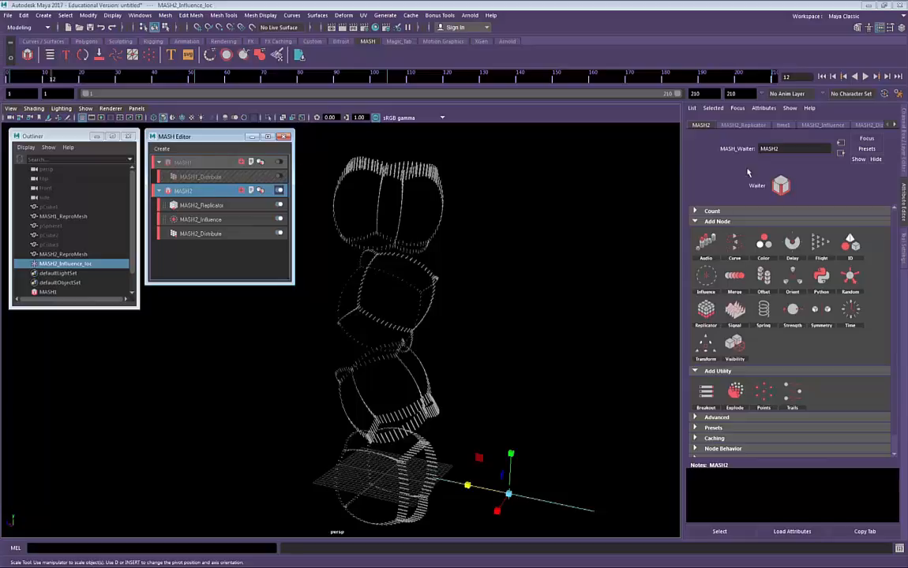
pyautogui.click(734, 311)
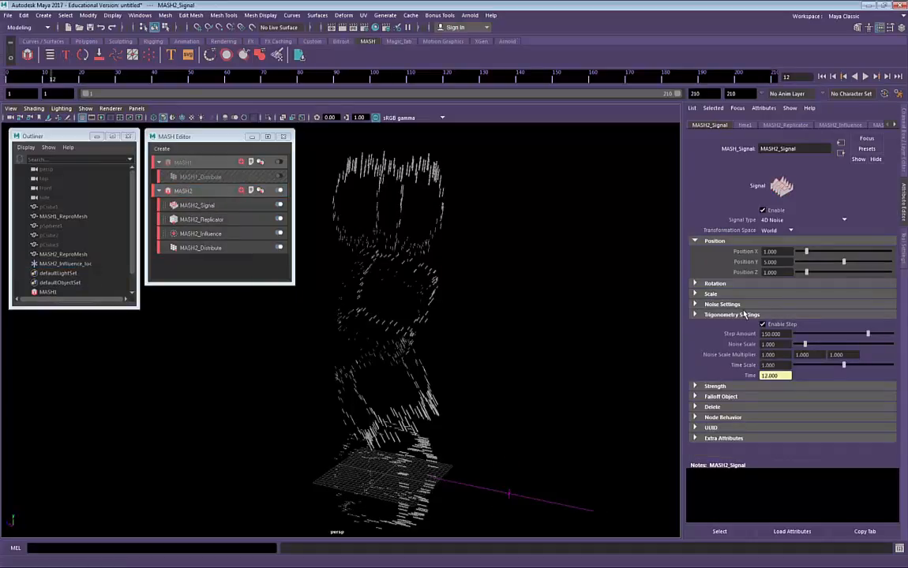
pyautogui.click(788, 221)
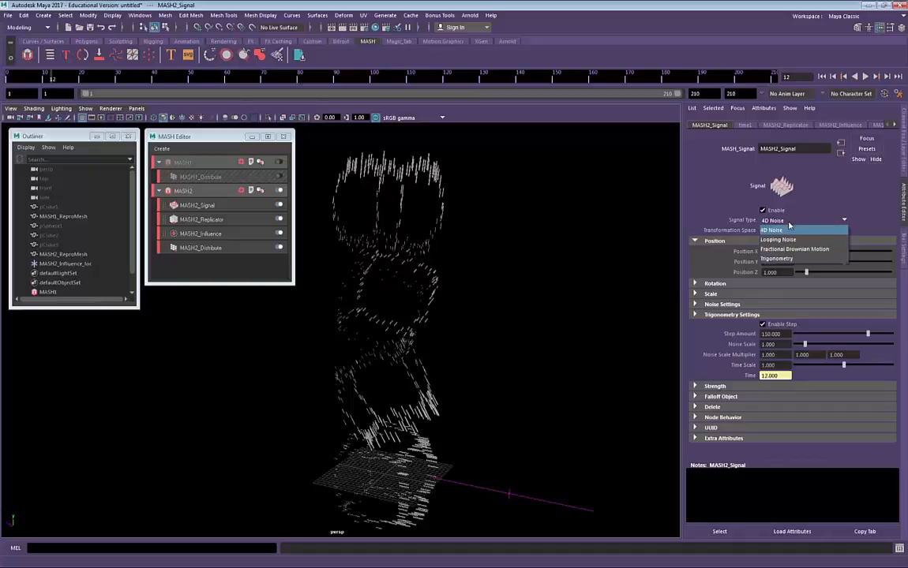
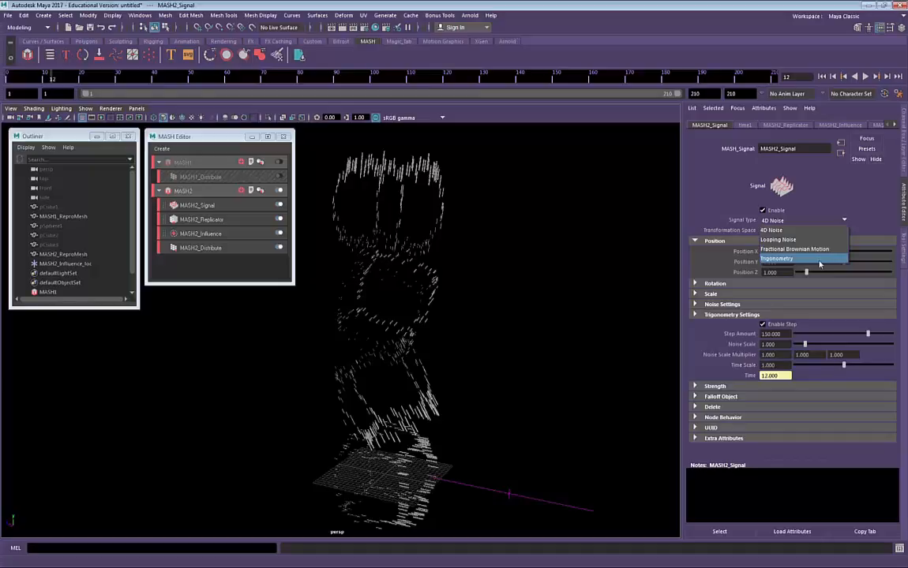
pyautogui.click(805, 261)
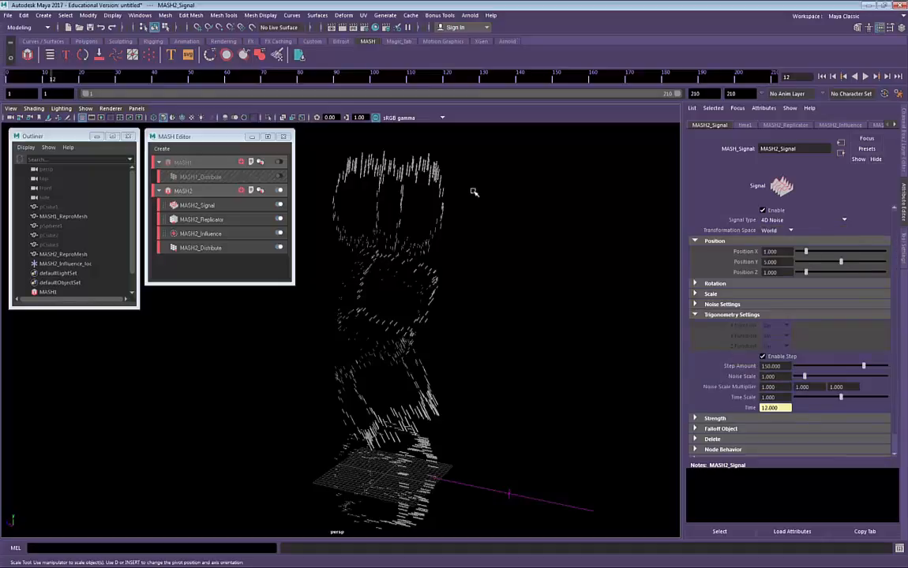
# Keep the Signal Type at 4D Noise and play back the MASH2 animation with the Influence node active.
pyautogui.keyDown('alt'); pyautogui.moveTo(423, 301); pyautogui.dragTo(443, 298, button='middle'); pyautogui.keyUp('alt')
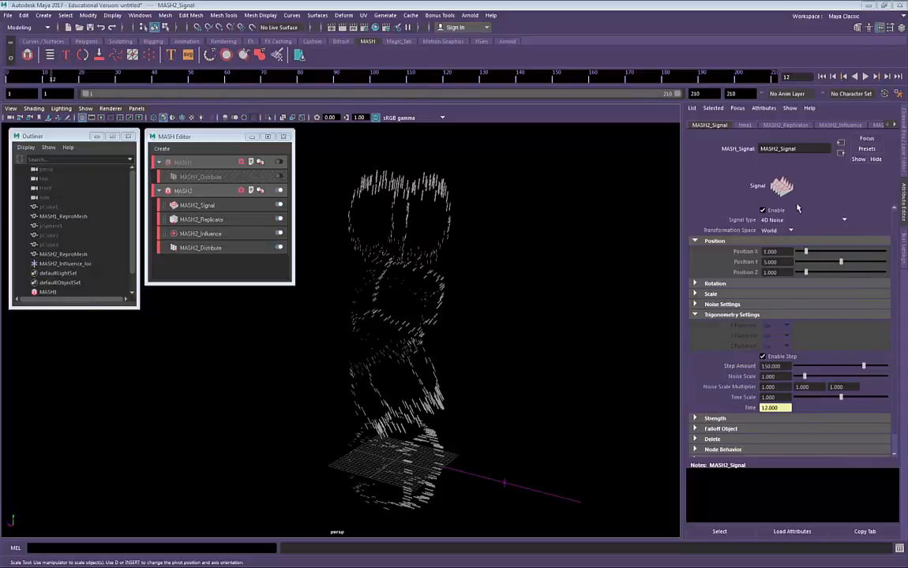
pyautogui.click(790, 220)
pyautogui.click(830, 200)
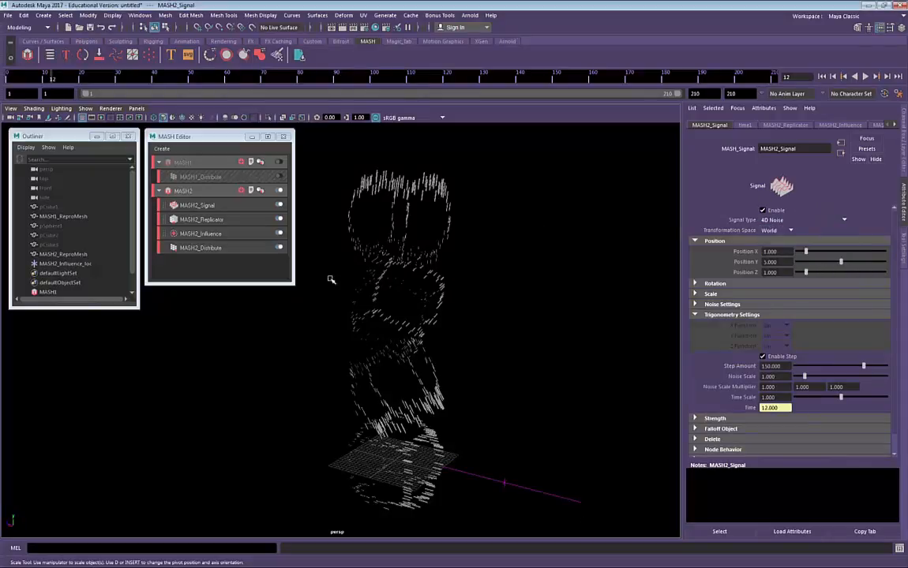
pyautogui.keyDown('alt'); pyautogui.moveTo(331, 279); pyautogui.dragTo(373, 278); pyautogui.keyUp('alt')
pyautogui.keyDown('alt'); pyautogui.moveTo(434, 312); pyautogui.dragTo(431, 303, button='middle'); pyautogui.keyUp('alt')
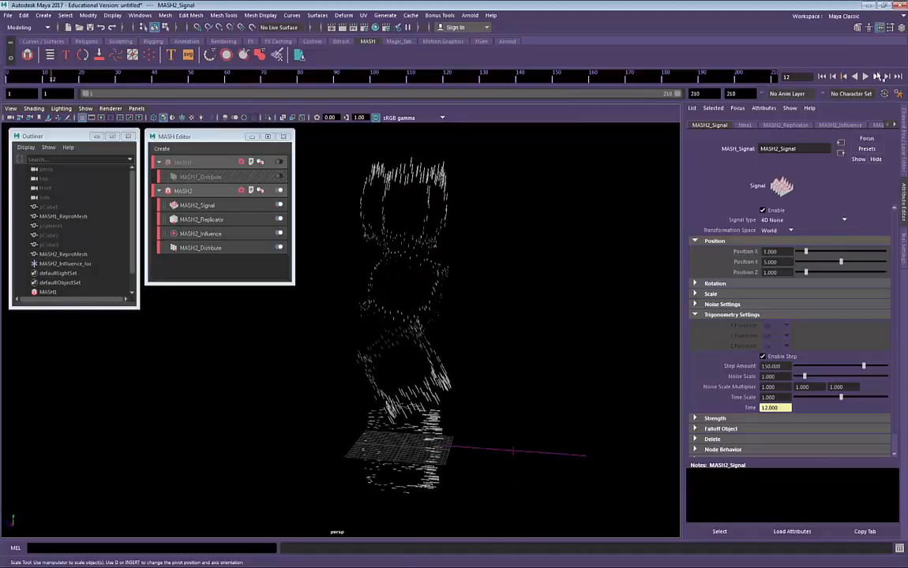
pyautogui.click(866, 78)
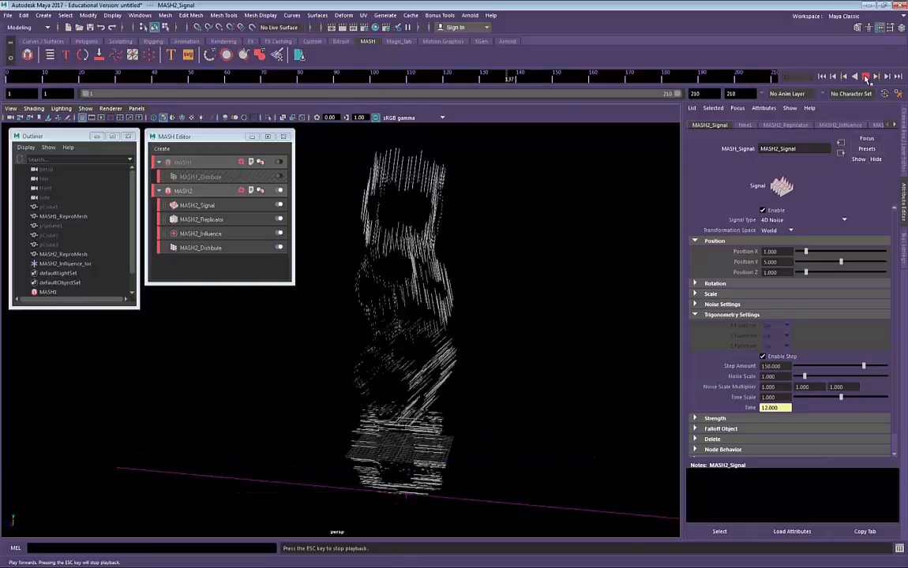
pyautogui.click(866, 78)
# Disable the MASH2_Influence node and play back the motion driven by the Signal node.
pyautogui.keyDown('alt'); pyautogui.moveTo(322, 333); pyautogui.dragTo(351, 364); pyautogui.keyUp('alt')
pyautogui.click(279, 233)
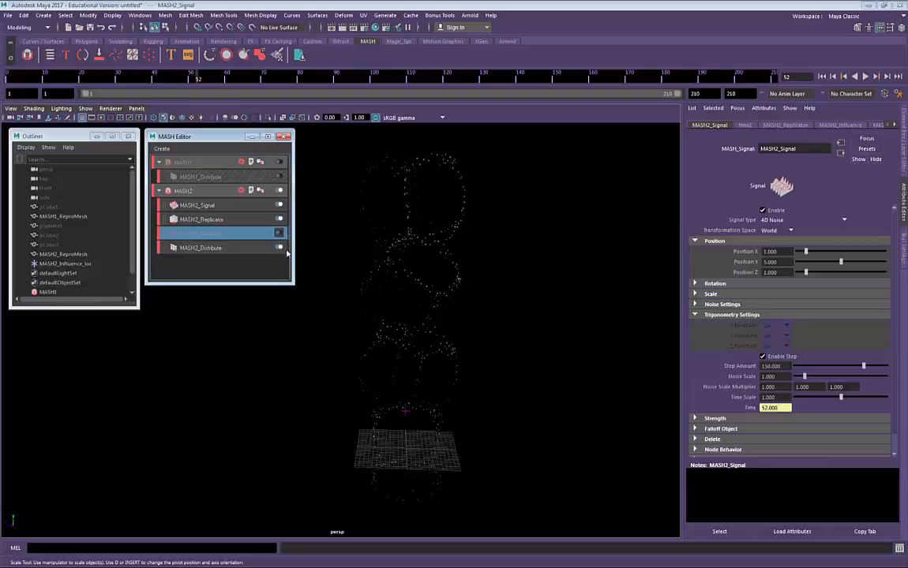
pyautogui.moveTo(457, 299)
pyautogui.keyDown('alt'); pyautogui.mouseDown()
pyautogui.moveTo(493, 289)
pyautogui.moveTo(466, 292)
pyautogui.mouseUp(); pyautogui.keyUp('alt')
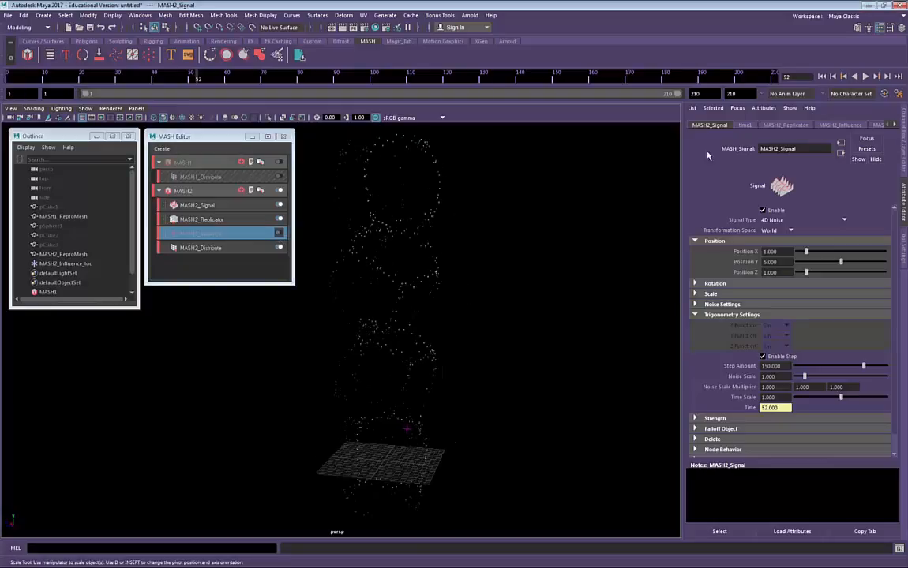
pyautogui.click(866, 77)
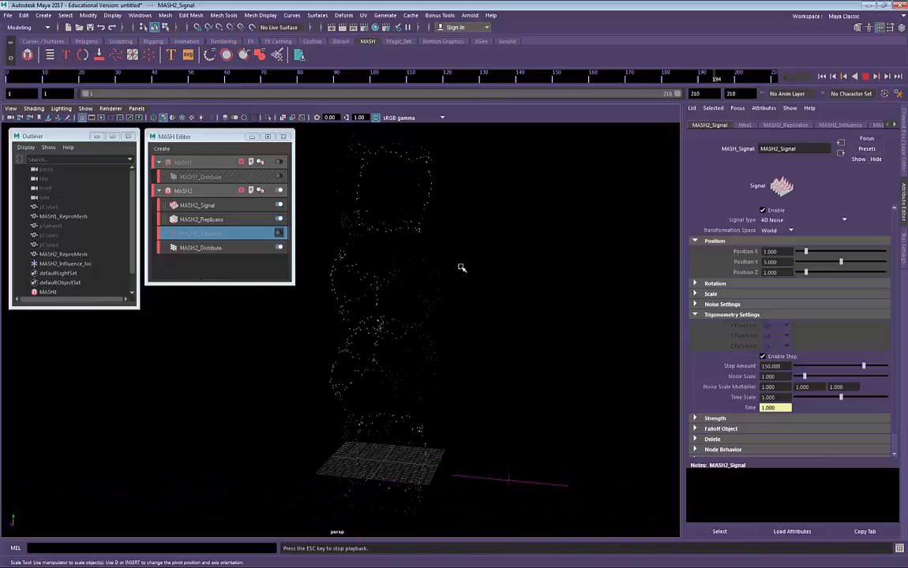
pyautogui.keyDown('alt'); pyautogui.moveTo(461, 268); pyautogui.dragTo(569, 208); pyautogui.keyUp('alt')
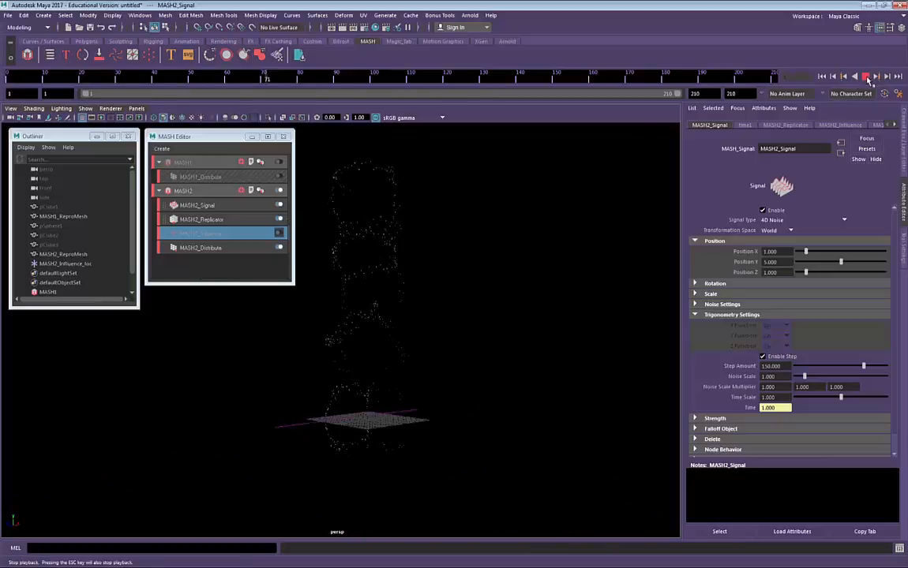
pyautogui.click(867, 77)
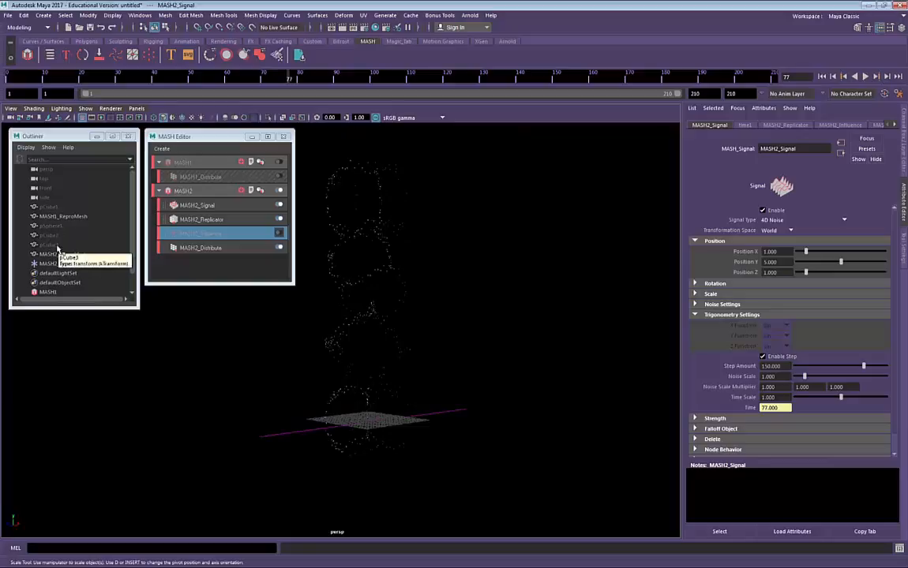
# Hide locators in the perspective view and replay the cube animation without the Influence locator.
pyautogui.click(50, 245)
pyautogui.click(866, 77)
pyautogui.moveTo(482, 294)
pyautogui.keyDown('alt'); pyautogui.mouseDown()
pyautogui.moveTo(518, 312)
pyautogui.moveTo(483, 307)
pyautogui.mouseUp(); pyautogui.keyUp('alt')
pyautogui.click(866, 78)
pyautogui.click(66, 263)
pyautogui.click(87, 107)
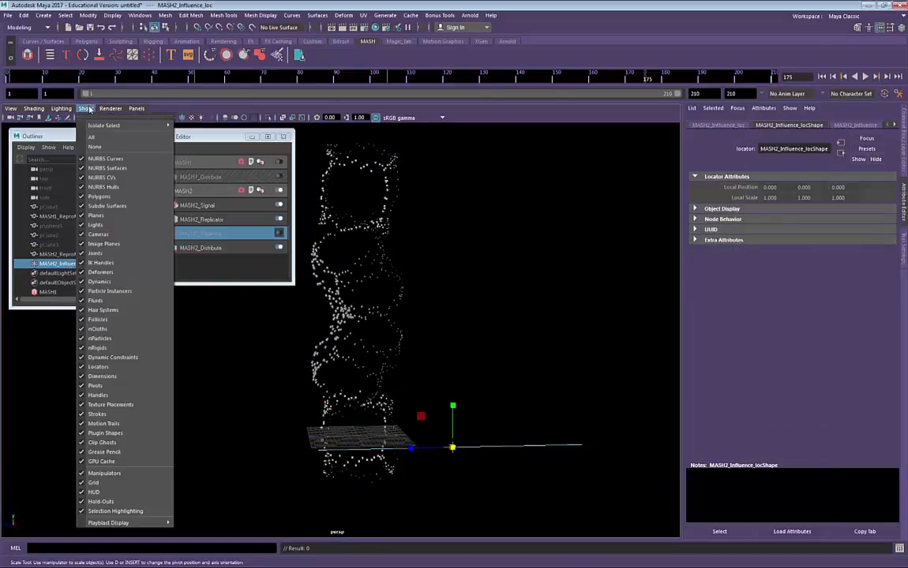
pyautogui.click(89, 365)
pyautogui.click(619, 201)
pyautogui.click(866, 77)
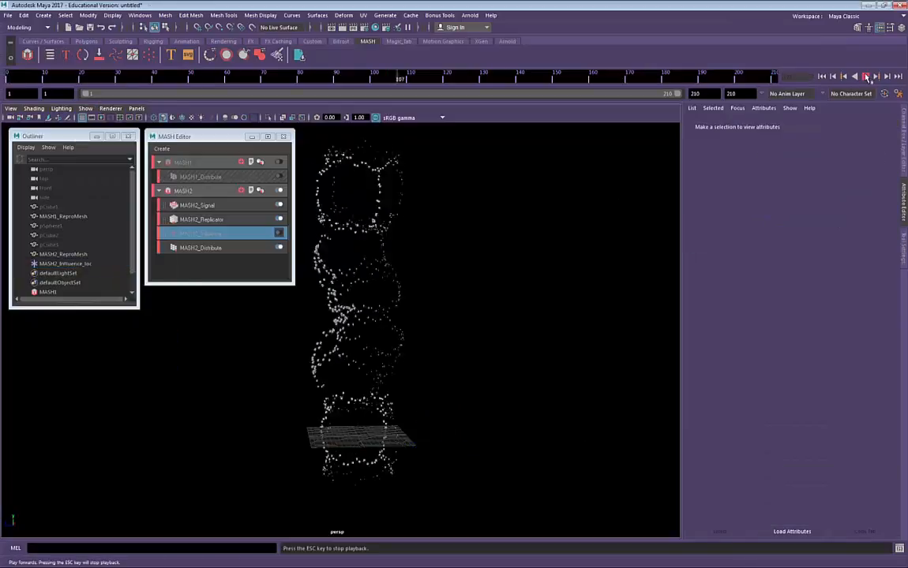
pyautogui.click(866, 76)
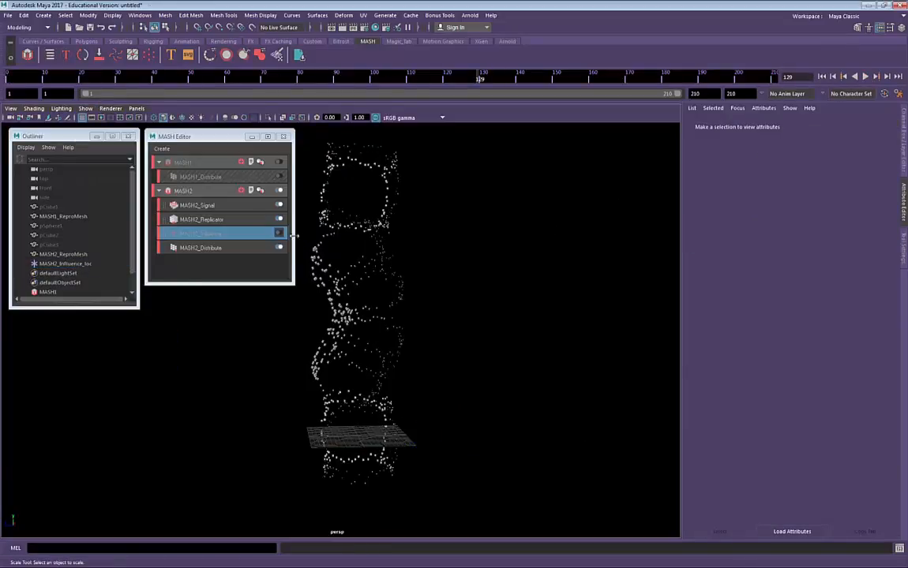
# Open the MASH2_Signal attributes, collapse Trigonometry Settings, and set Position X, Y and Z to 10.
pyautogui.click(203, 206)
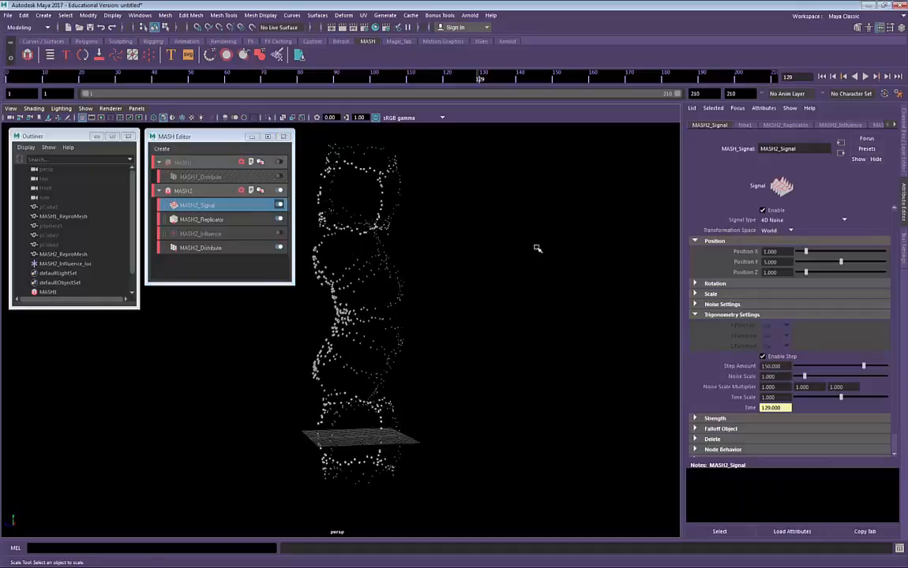
pyautogui.keyDown('alt'); pyautogui.moveTo(537, 250); pyautogui.dragTo(540, 294); pyautogui.keyUp('alt')
pyautogui.keyDown('alt'); pyautogui.moveTo(529, 291); pyautogui.dragTo(534, 287, button='middle'); pyautogui.keyUp('alt')
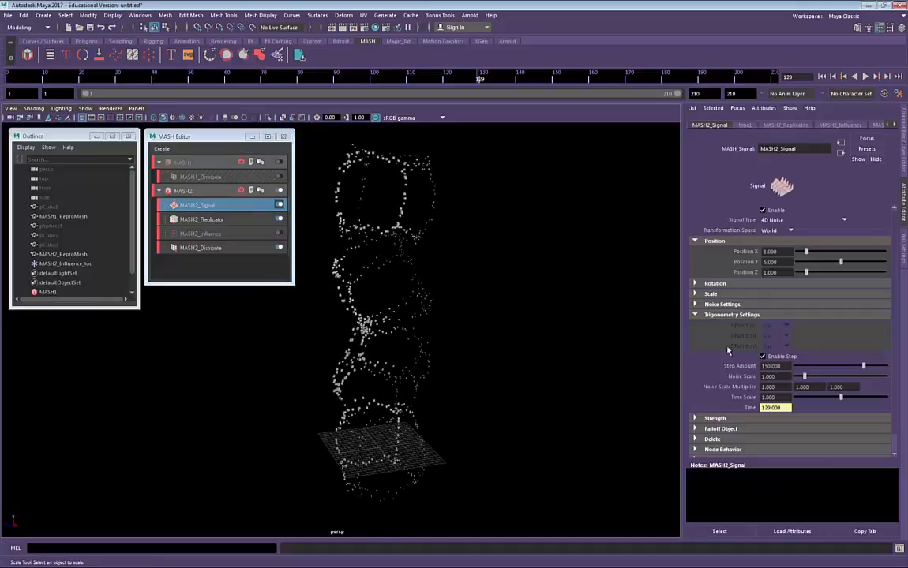
pyautogui.click(732, 315)
pyautogui.moveTo(811, 252); pyautogui.dragTo(890, 250)
pyautogui.moveTo(495, 276)
pyautogui.keyDown('alt'); pyautogui.mouseDown()
pyautogui.moveTo(475, 270)
pyautogui.moveTo(482, 279)
pyautogui.mouseUp(); pyautogui.keyUp('alt')
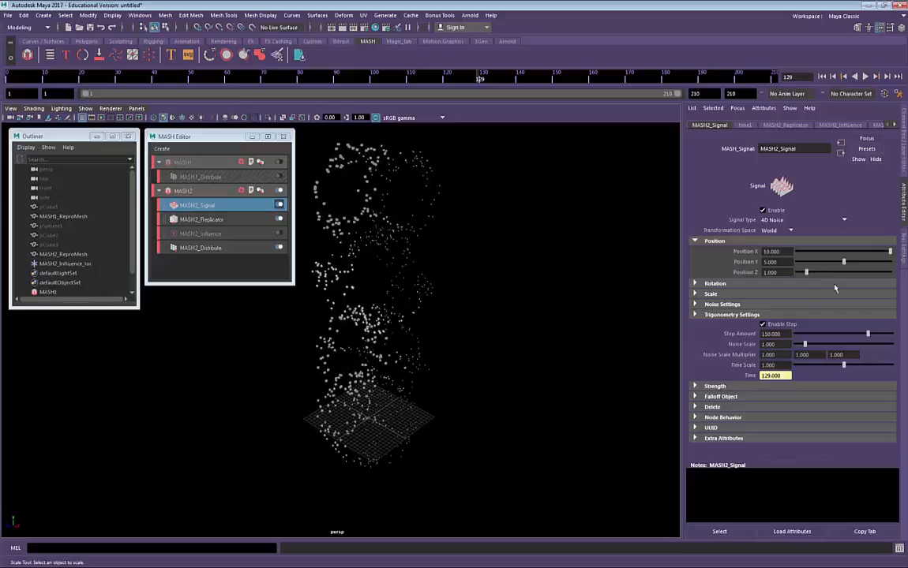
pyautogui.moveTo(841, 266); pyautogui.dragTo(897, 273)
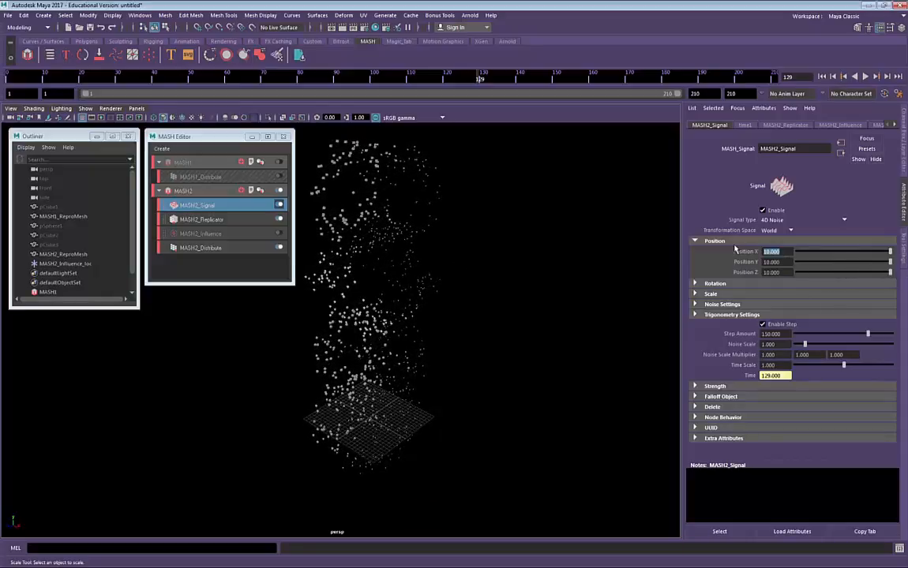
# Try a Position X of 50 on the Signal node and play back the scattered cubes.
pyautogui.write('50')
pyautogui.press('Return')
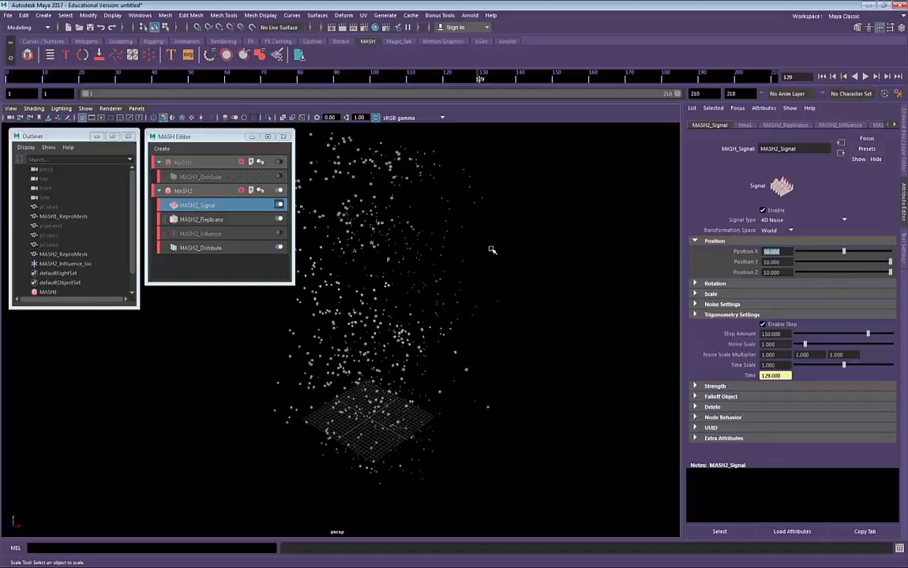
pyautogui.click(867, 77)
pyautogui.click(866, 76)
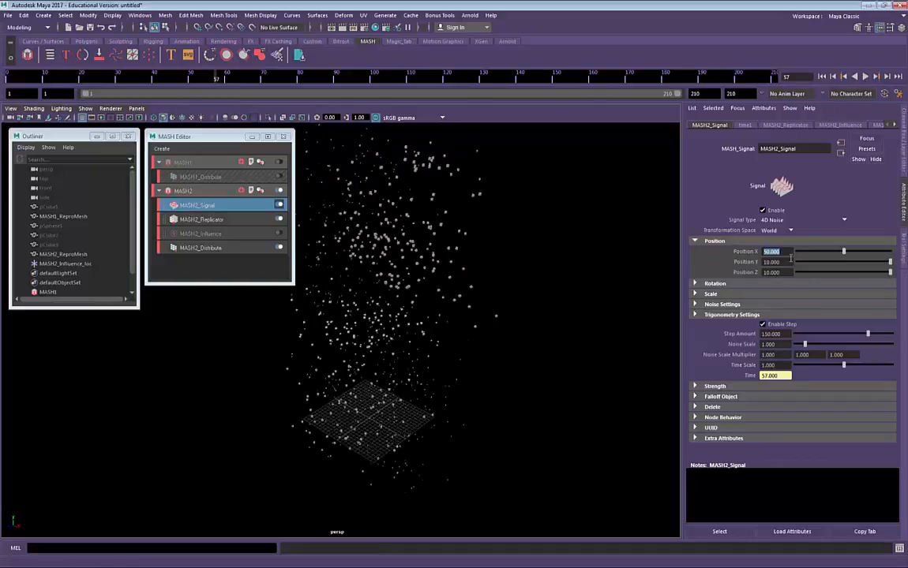
# Set the Signal node's Position X to 5 and Position Y and Z to 2, and play back the result.
pyautogui.write('5')
pyautogui.press('Tab')
pyautogui.write('5')
pyautogui.press('Tab')
pyautogui.write('5')
pyautogui.press('Tab')
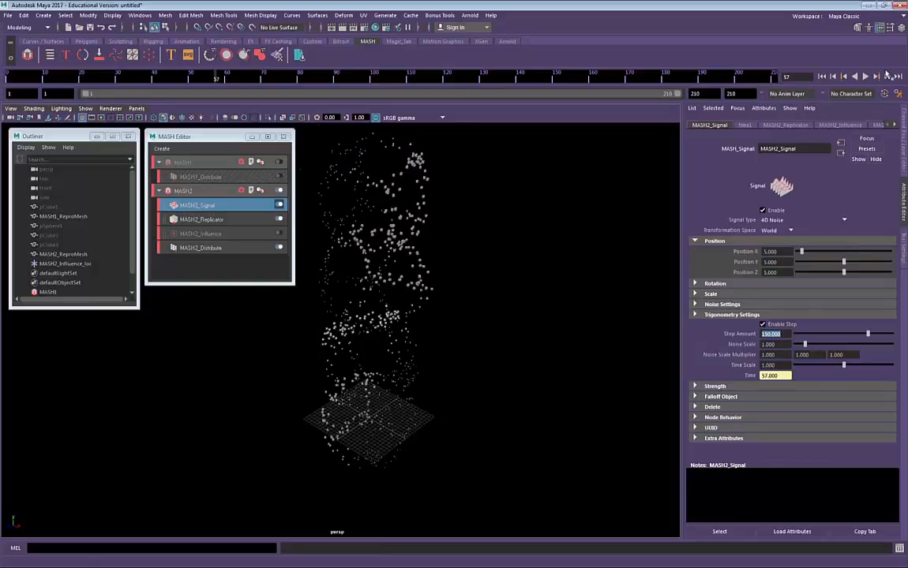
pyautogui.click(868, 77)
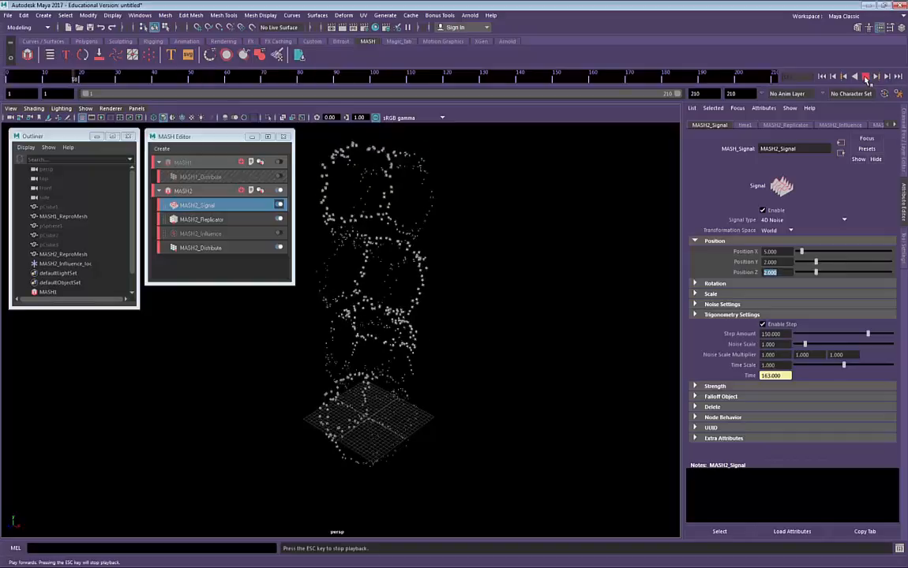
pyautogui.press('Escape')
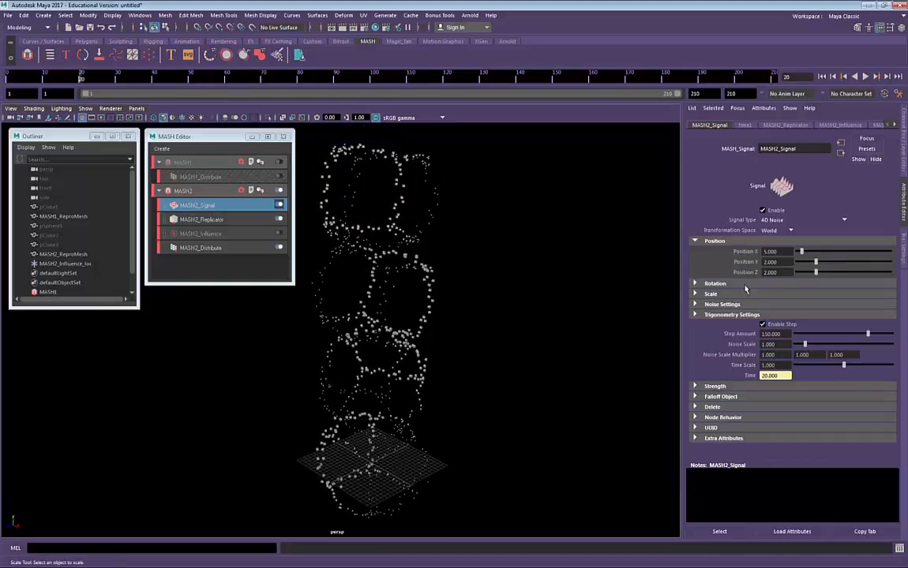
# Set the Signal node's Rotation X to about 133.5, Rotation Y to about 99.9 and Rotation Z to about 129.6.
pyautogui.click(715, 283)
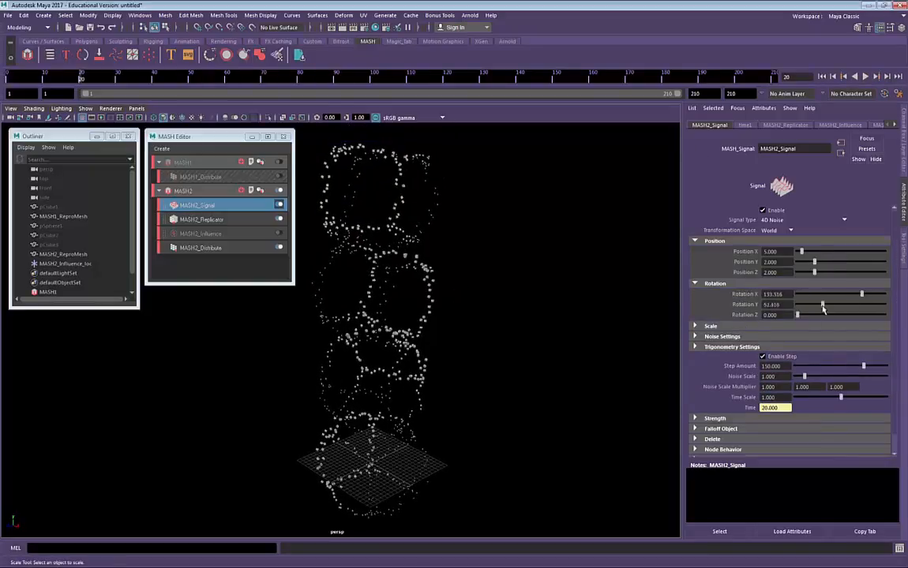
pyautogui.moveTo(848, 315); pyautogui.dragTo(871, 316)
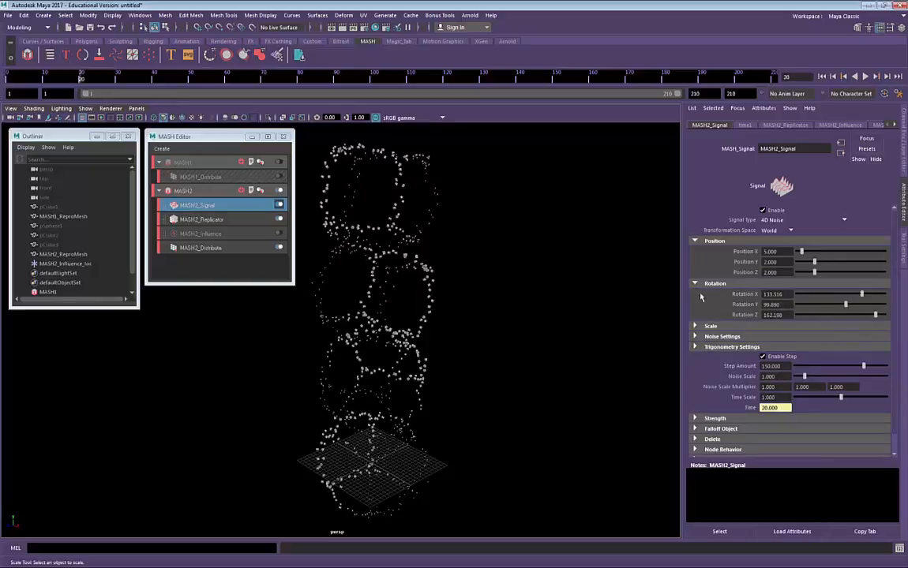
pyautogui.scroll(10, 586, 405)
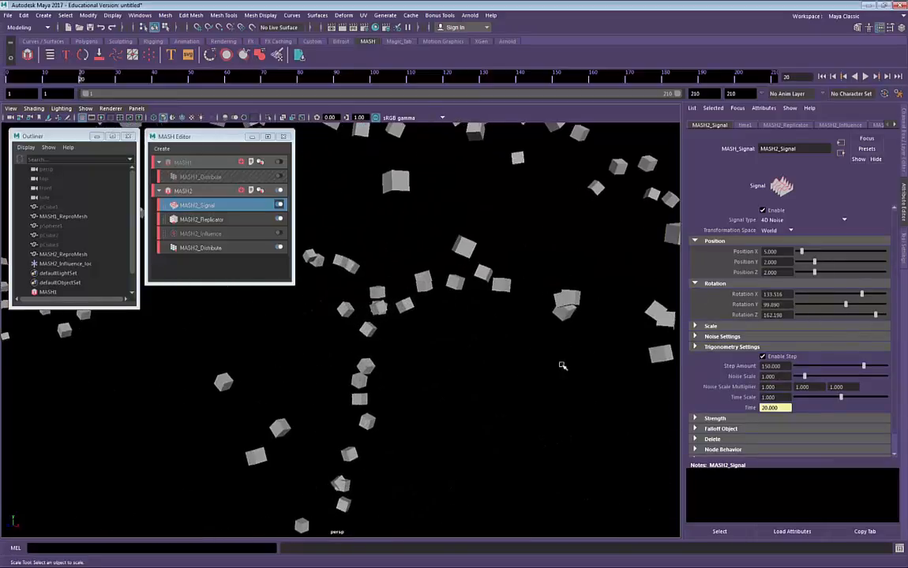
pyautogui.moveTo(853, 319); pyautogui.dragTo(820, 337)
pyautogui.scroll(-5, 538, 379)
# Set the Signal node's uniform Scale X to about 1.37 after a playback, and compare it with Uniform Scale off.
pyautogui.click(711, 325)
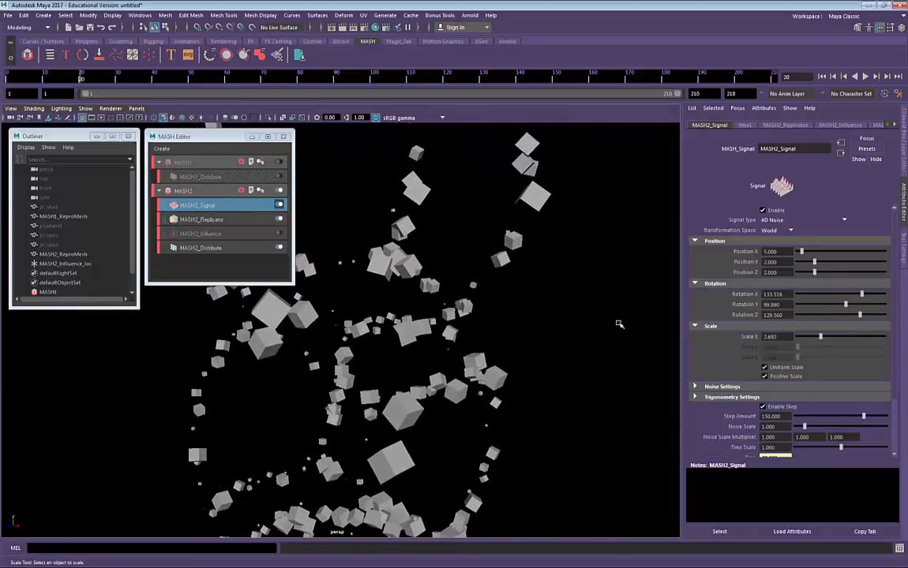
pyautogui.click(864, 77)
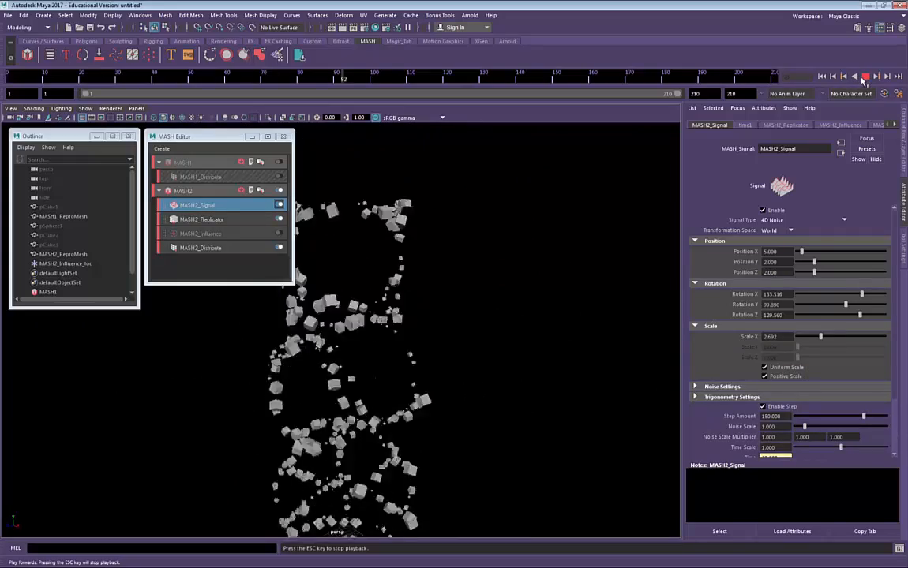
pyautogui.moveTo(821, 337); pyautogui.dragTo(808, 339)
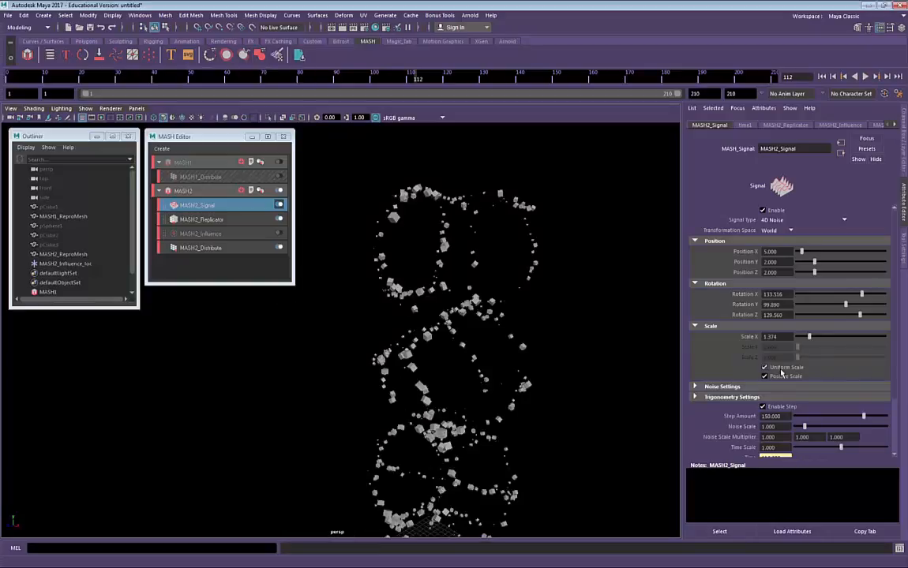
pyautogui.click(781, 369)
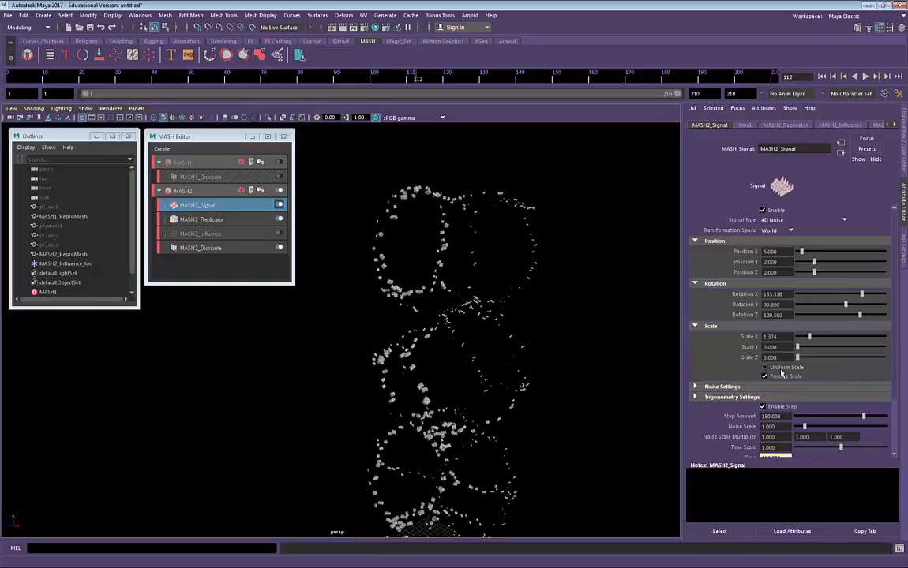
pyautogui.click(782, 369)
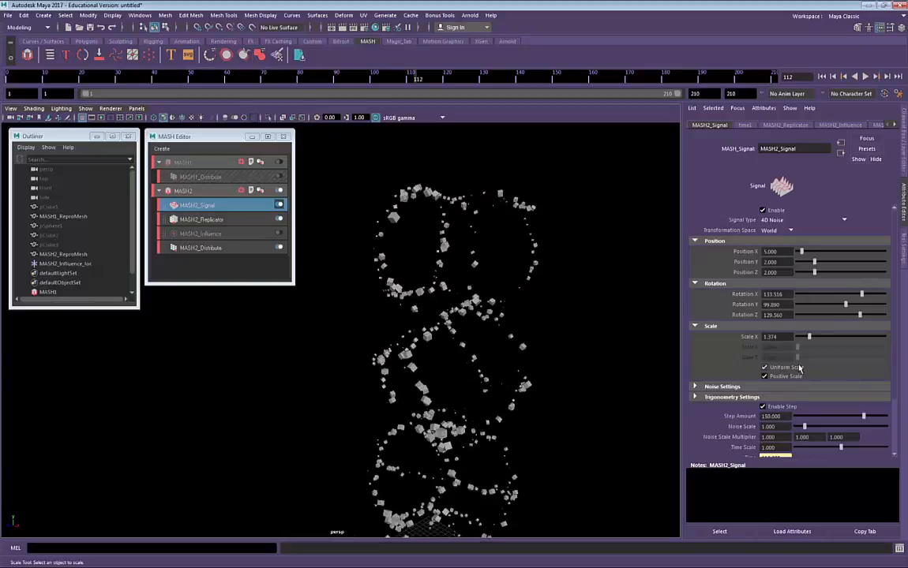
# Turn off Uniform Scale, with Rotation X at about 160.2 and Scale at about 1.1 in X, 5.22 in Y and 3.24 in Z.
pyautogui.click(764, 368)
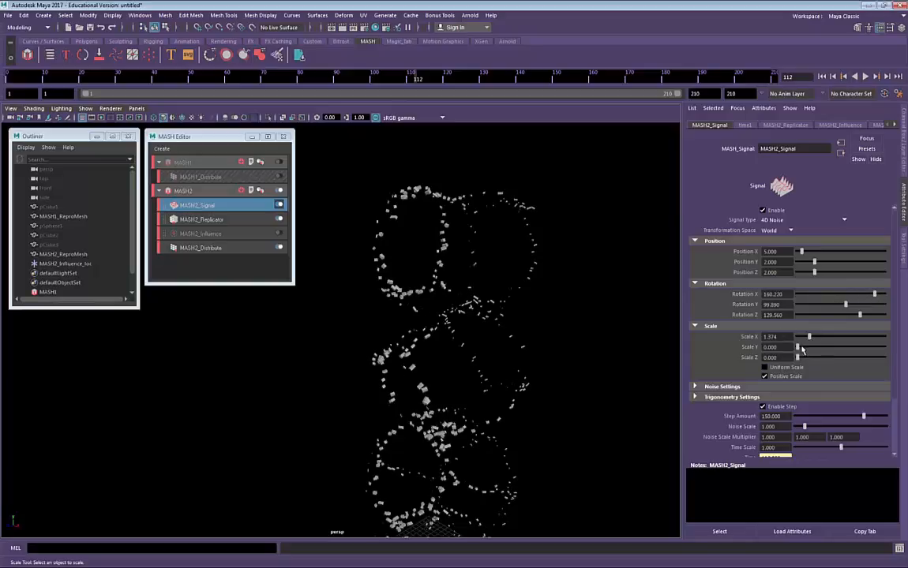
pyautogui.moveTo(798, 348)
pyautogui.mouseDown()
pyautogui.moveTo(843, 347)
pyautogui.moveTo(825, 360)
pyautogui.moveTo(828, 344)
pyautogui.moveTo(806, 338)
pyautogui.mouseUp()
pyautogui.scroll(3, 451, 305)
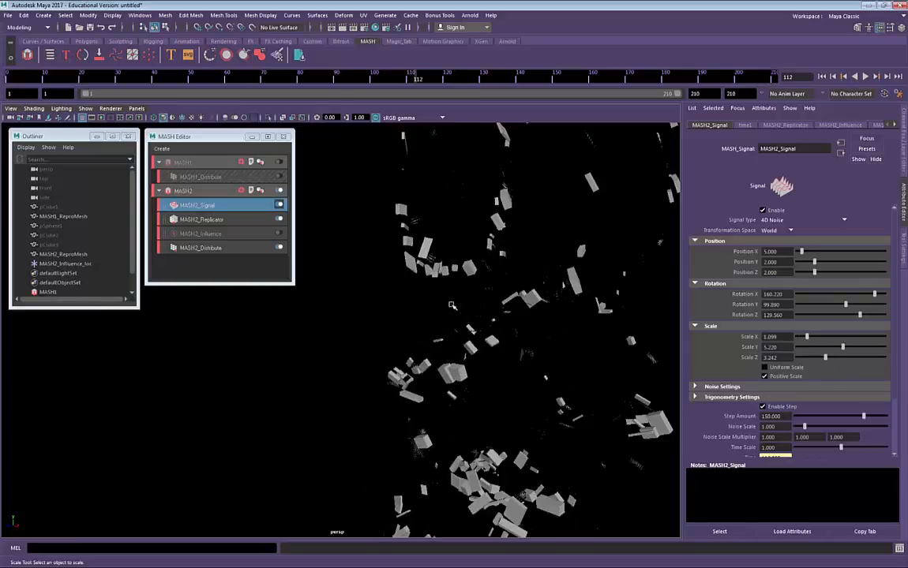
# Examine the unevenly scaled and rotated cubes from several angles and distances.
pyautogui.keyDown('alt'); pyautogui.moveTo(451, 306); pyautogui.dragTo(407, 274, button='right'); pyautogui.keyUp('alt')
pyautogui.keyDown('alt'); pyautogui.moveTo(464, 330); pyautogui.dragTo(419, 259, button='middle'); pyautogui.keyUp('alt')
pyautogui.keyDown('alt'); pyautogui.moveTo(452, 282); pyautogui.dragTo(398, 330, button='right'); pyautogui.keyUp('alt')
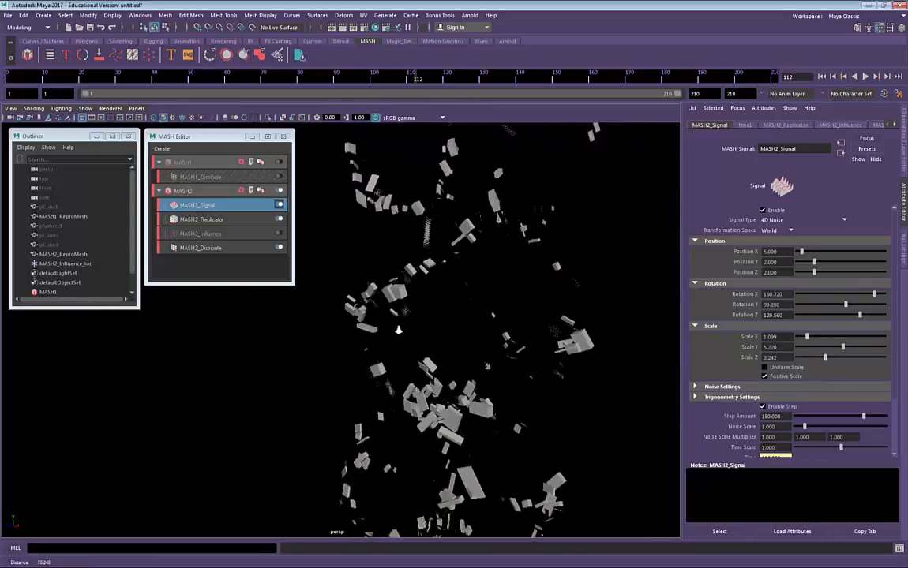
pyautogui.keyDown('alt'); pyautogui.moveTo(399, 330); pyautogui.dragTo(509, 270); pyautogui.keyUp('alt')
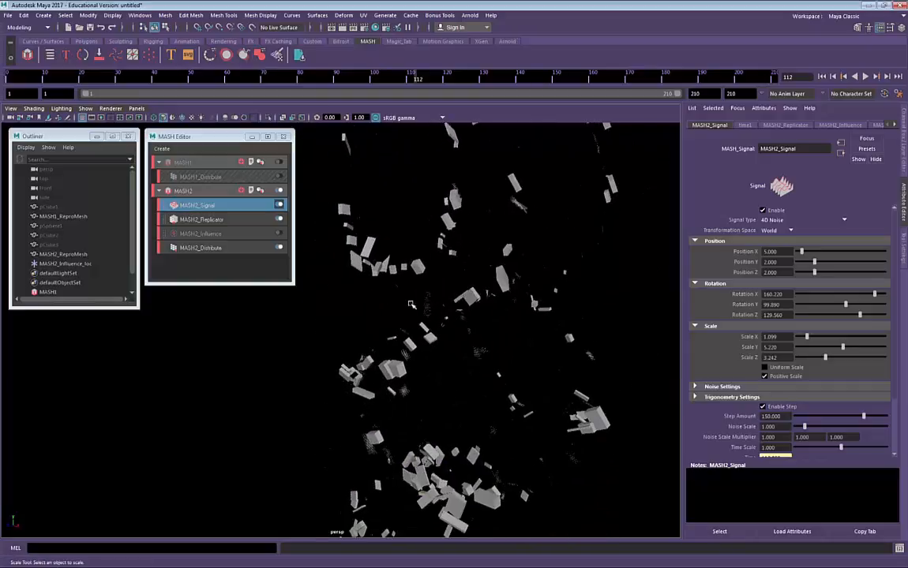
pyautogui.keyDown('alt'); pyautogui.moveTo(495, 341); pyautogui.dragTo(487, 316, button='right'); pyautogui.keyUp('alt')
pyautogui.keyDown('alt'); pyautogui.moveTo(497, 309); pyautogui.dragTo(453, 375, button='middle'); pyautogui.keyUp('alt')
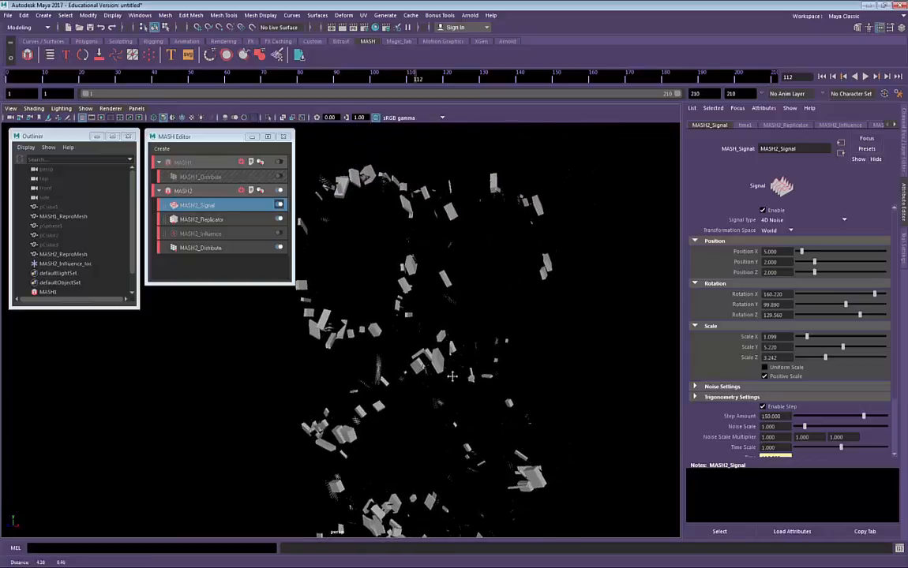
pyautogui.keyDown('alt'); pyautogui.moveTo(427, 362); pyautogui.dragTo(436, 357, button='right'); pyautogui.keyUp('alt')
pyautogui.moveTo(435, 357)
pyautogui.keyDown('alt'); pyautogui.mouseDown()
pyautogui.moveTo(466, 347)
pyautogui.moveTo(443, 352)
pyautogui.mouseUp(); pyautogui.keyUp('alt')
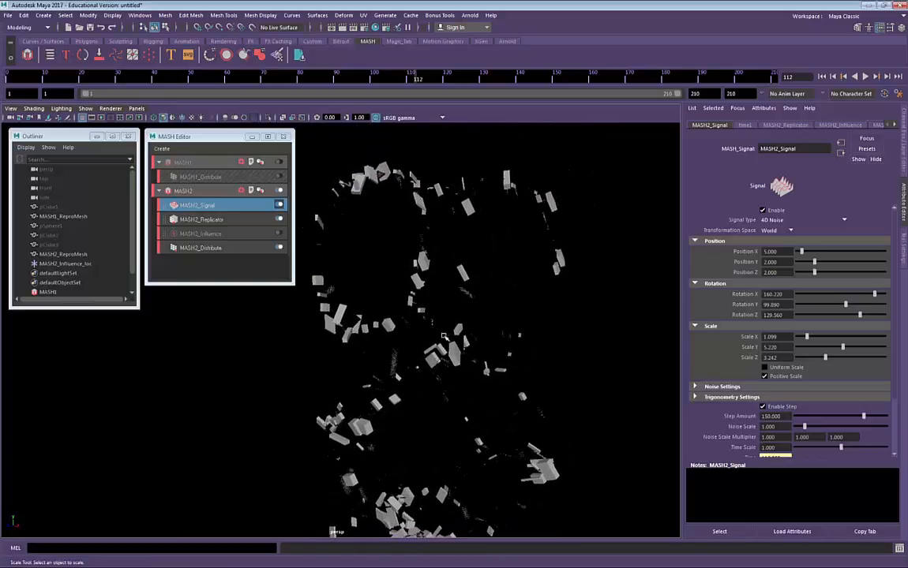
# Play back the unevenly scaled cubes, stop the playback, and turn on the Signal node's Uniform Scale.
pyautogui.keyDown('alt'); pyautogui.moveTo(442, 352); pyautogui.dragTo(480, 344, button='middle'); pyautogui.keyUp('alt')
pyautogui.click(865, 77)
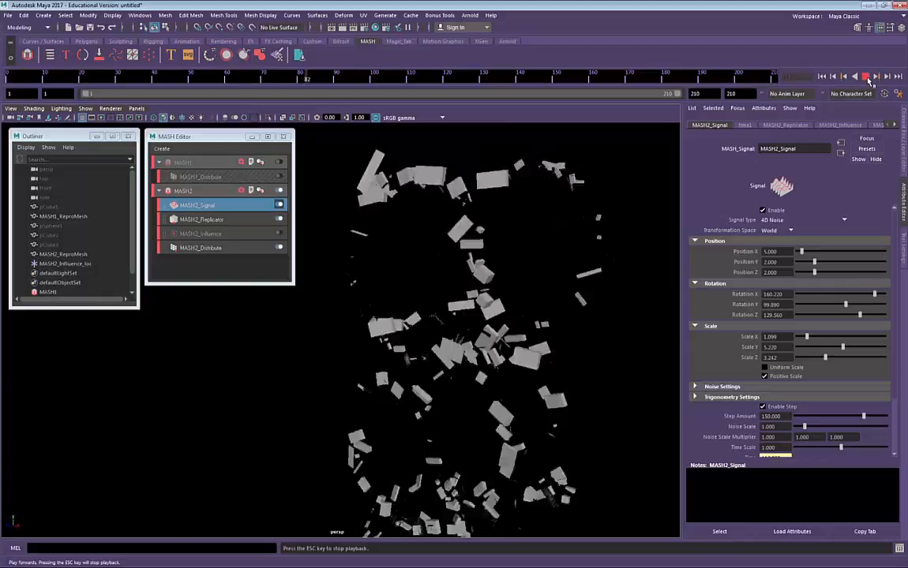
pyautogui.click(867, 79)
pyautogui.click(797, 369)
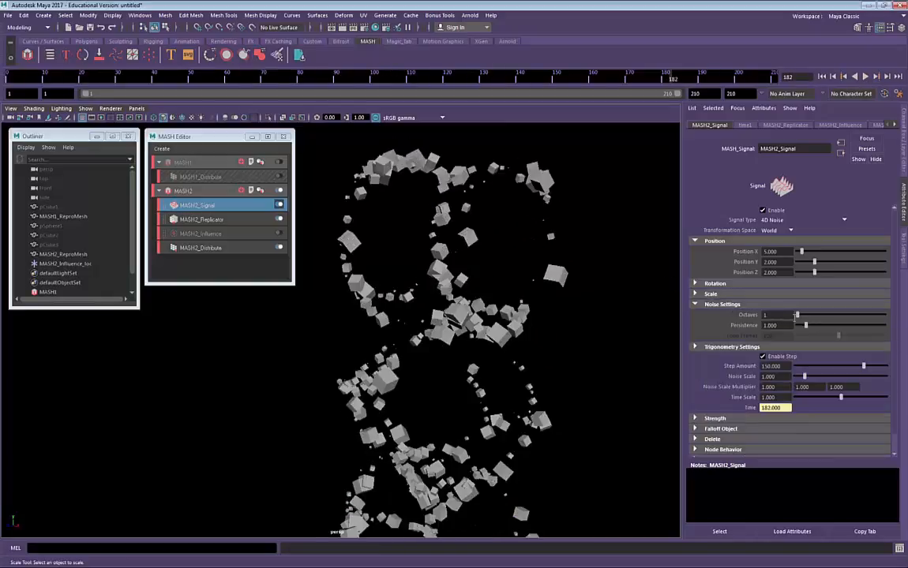
# In the Signal node's noise settings, set Octaves to 2 and Persistence to 0.33, and play the animation.
pyautogui.moveTo(797, 315); pyautogui.dragTo(788, 336)
pyautogui.click(865, 76)
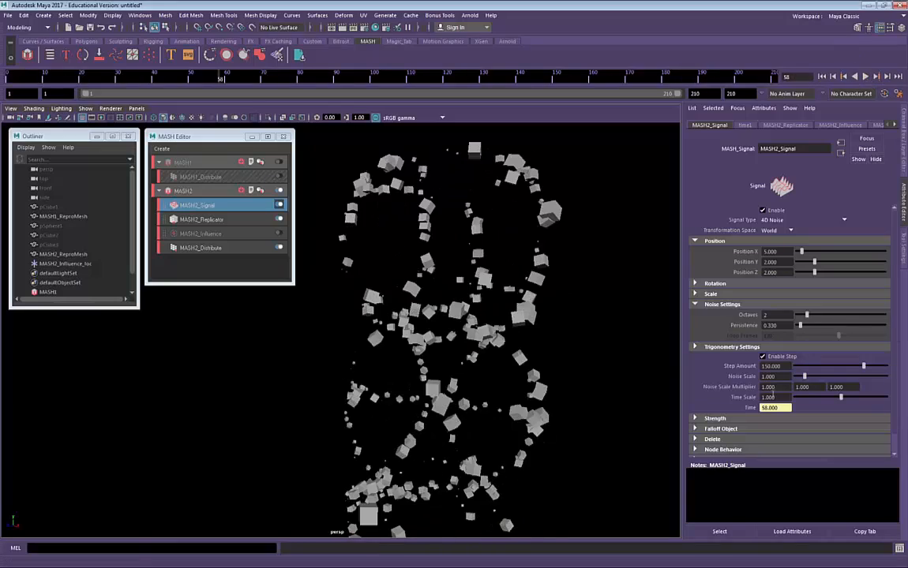
# During playback, set the Signal node's Step Amount to about 1.05 and Noise Scale to about 0.42.
pyautogui.scroll(-1, 732, 371)
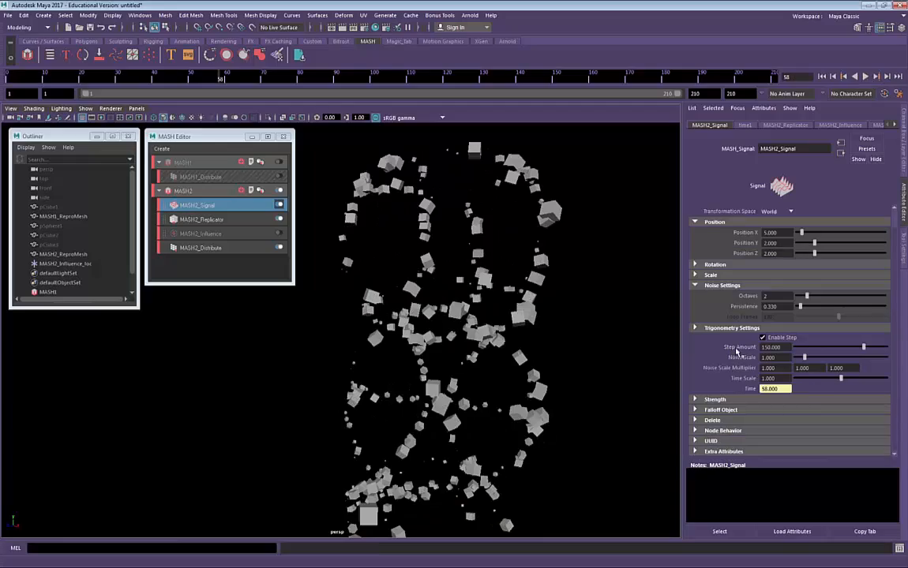
pyautogui.click(865, 77)
pyautogui.moveTo(861, 350); pyautogui.dragTo(798, 356)
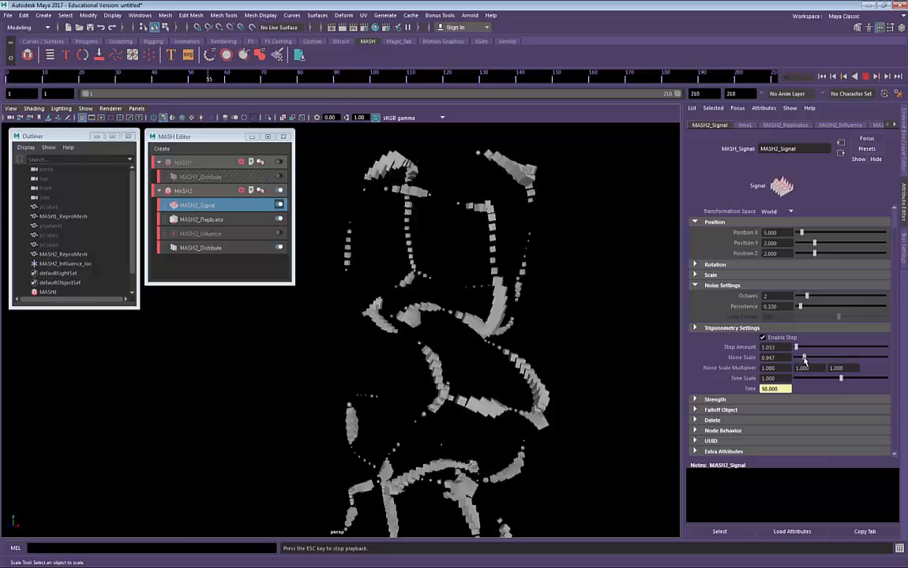
pyautogui.moveTo(805, 360); pyautogui.dragTo(800, 360)
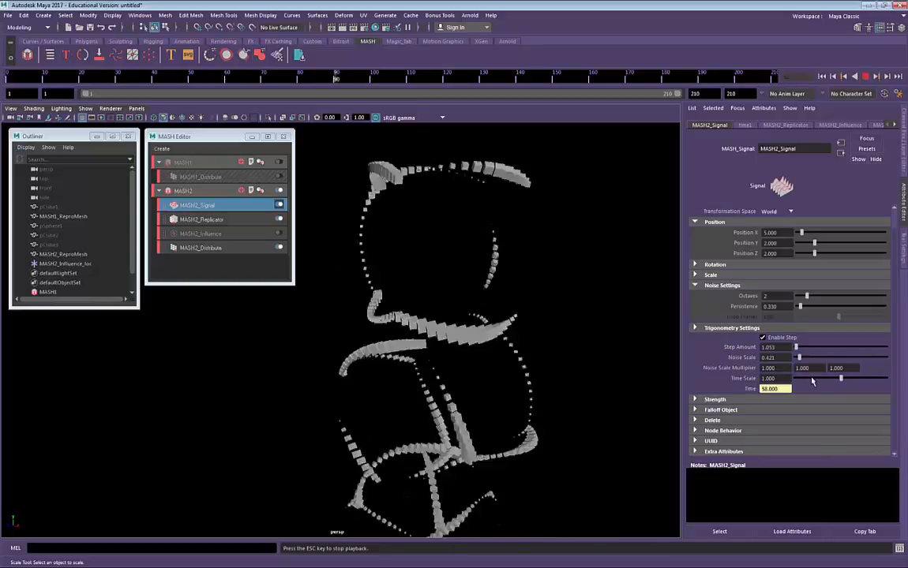
# Try the Signal node's Time Scale at about 0.35 and 1.22 during playback, and reset it to 1.
pyautogui.click(812, 380)
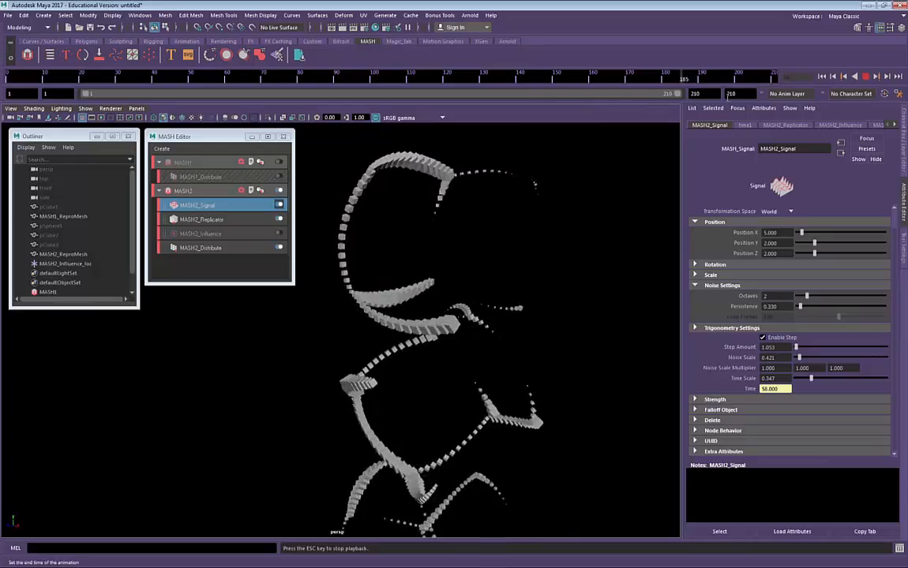
pyautogui.moveTo(859, 383)
pyautogui.mouseDown()
pyautogui.moveTo(877, 380)
pyautogui.moveTo(851, 380)
pyautogui.mouseUp()
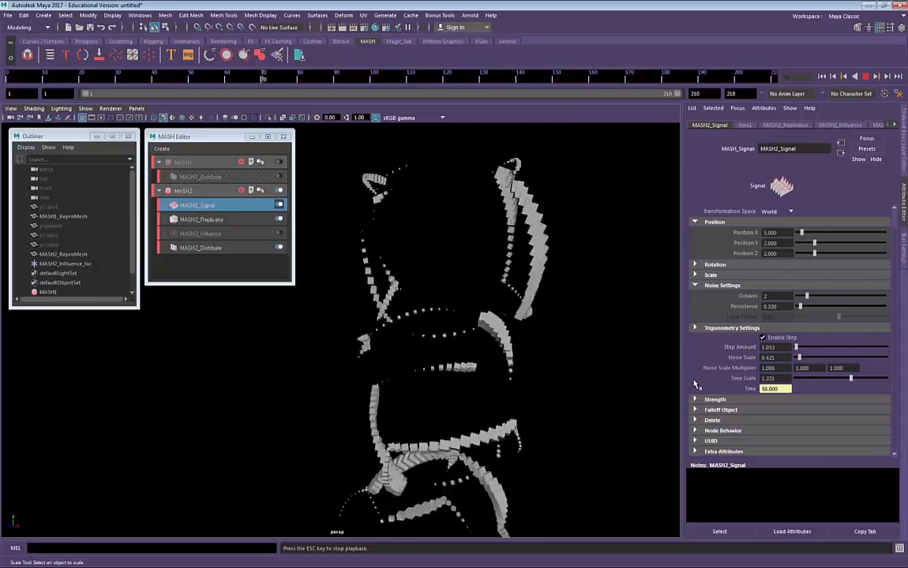
pyautogui.click(772, 379)
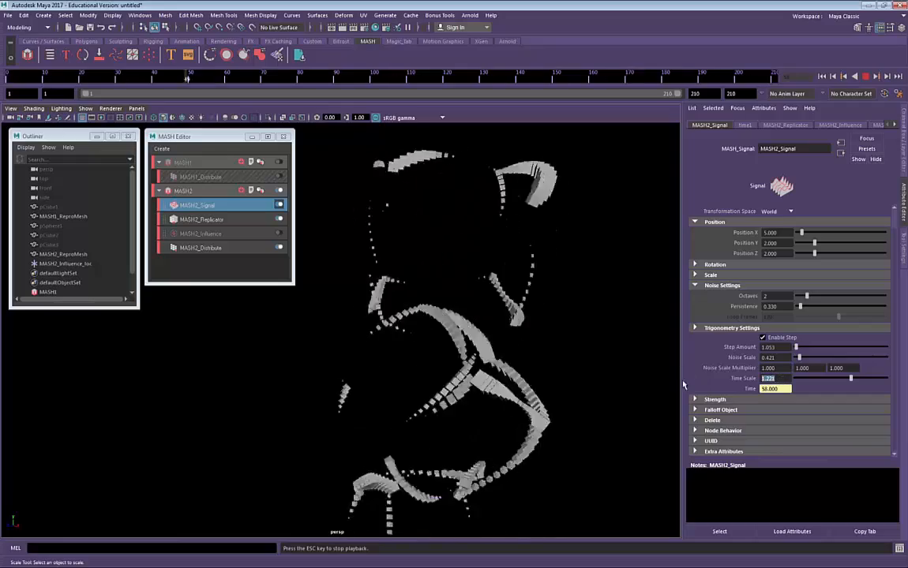
pyautogui.write('1')
pyautogui.press('Return')
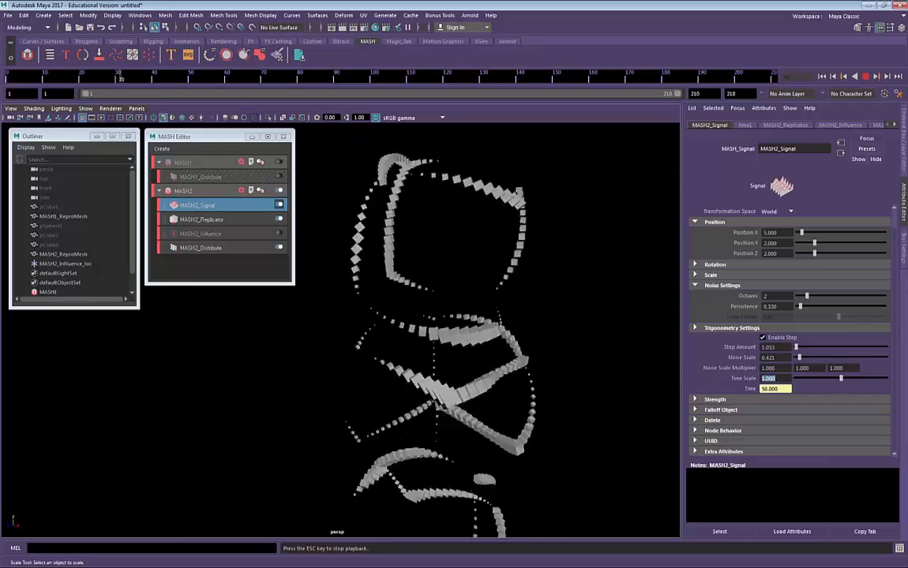
# Try the Signal node's Strength at about 0.13 and 0.09 during playback, and restore it to 1.
pyautogui.click(715, 400)
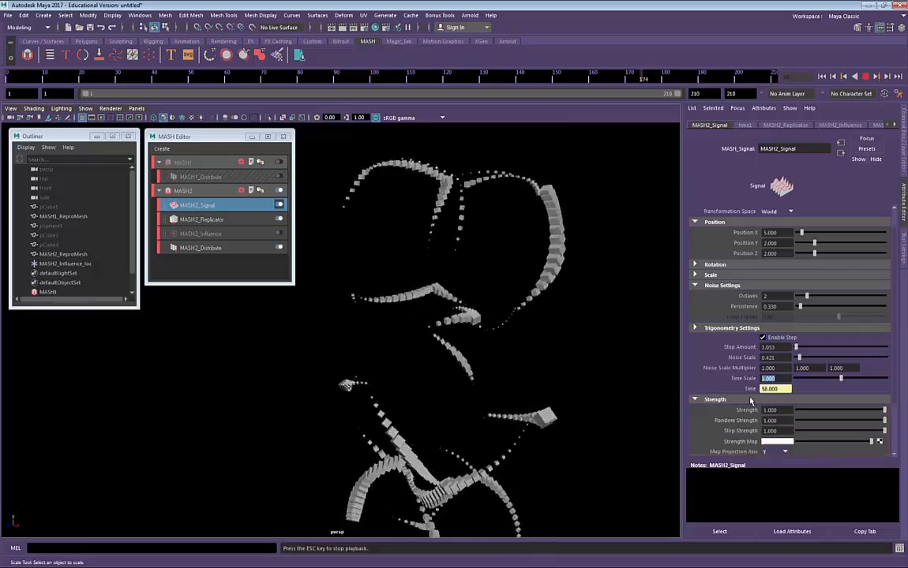
pyautogui.scroll(-2, 740, 357)
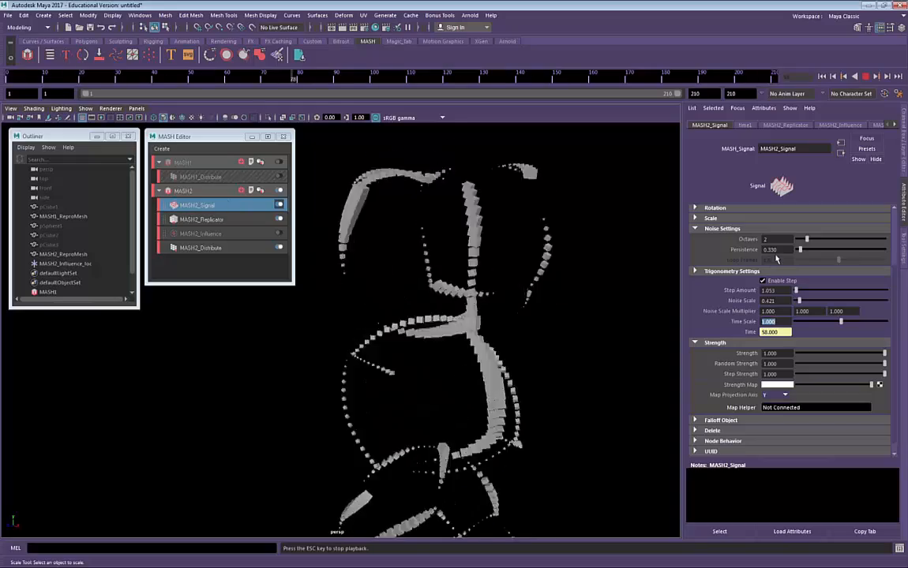
pyautogui.click(806, 354)
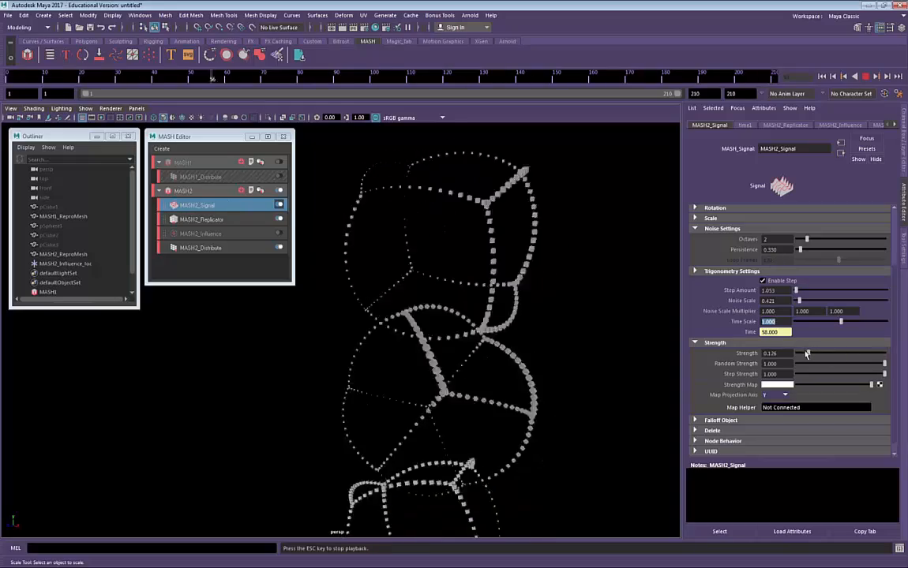
pyautogui.moveTo(805, 353); pyautogui.dragTo(802, 354)
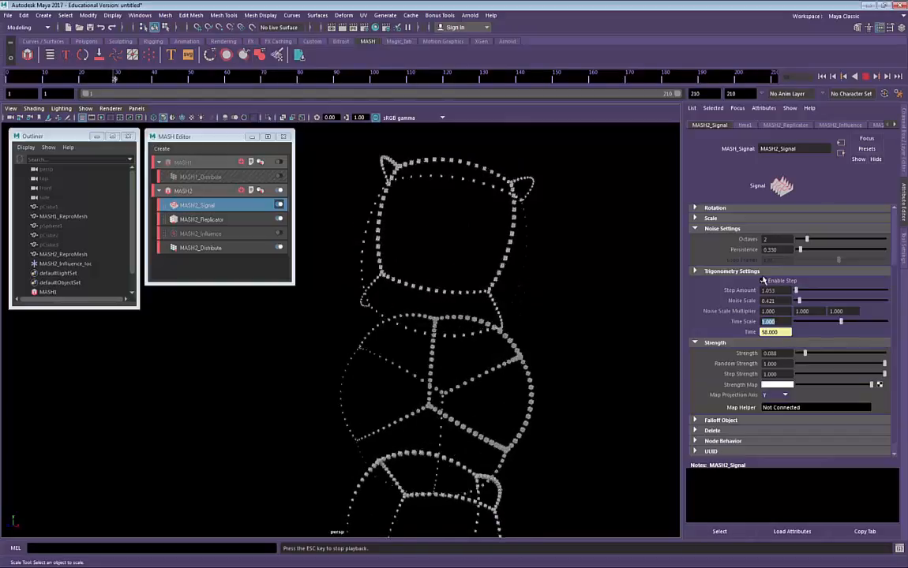
pyautogui.click(839, 355)
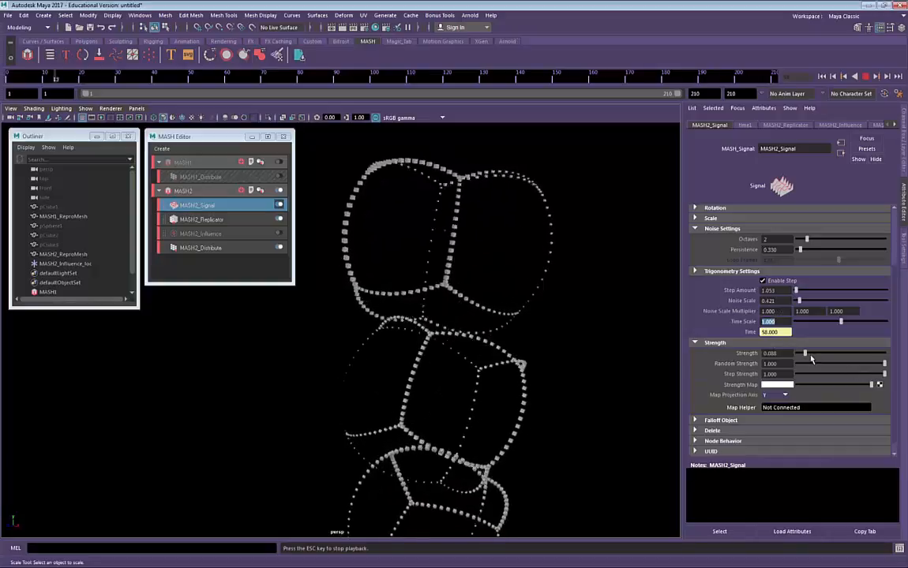
pyautogui.moveTo(842, 356); pyautogui.dragTo(887, 359)
pyautogui.scroll(-1, 881, 366)
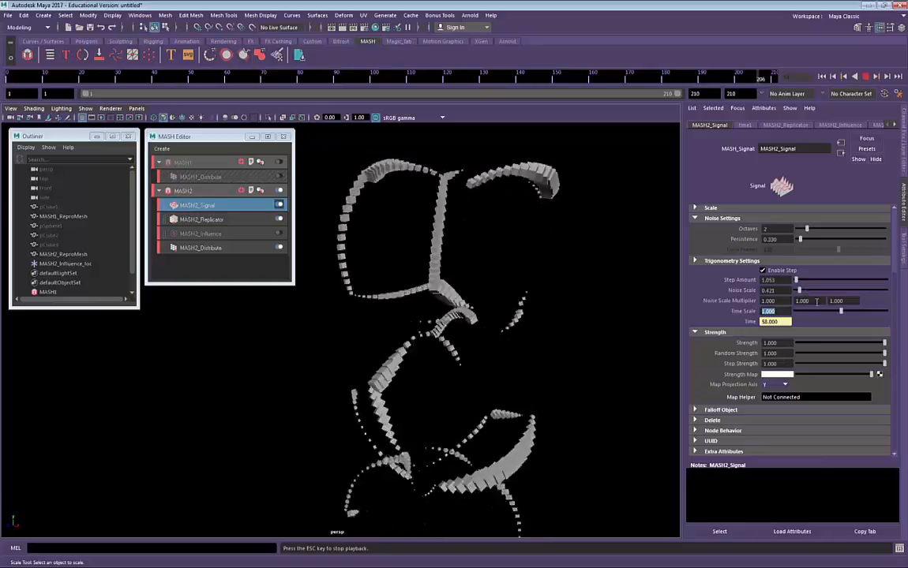
# Switch the Signal Type to Looping Noise and play the animation to check the loop.
pyautogui.scroll(4, 804, 376)
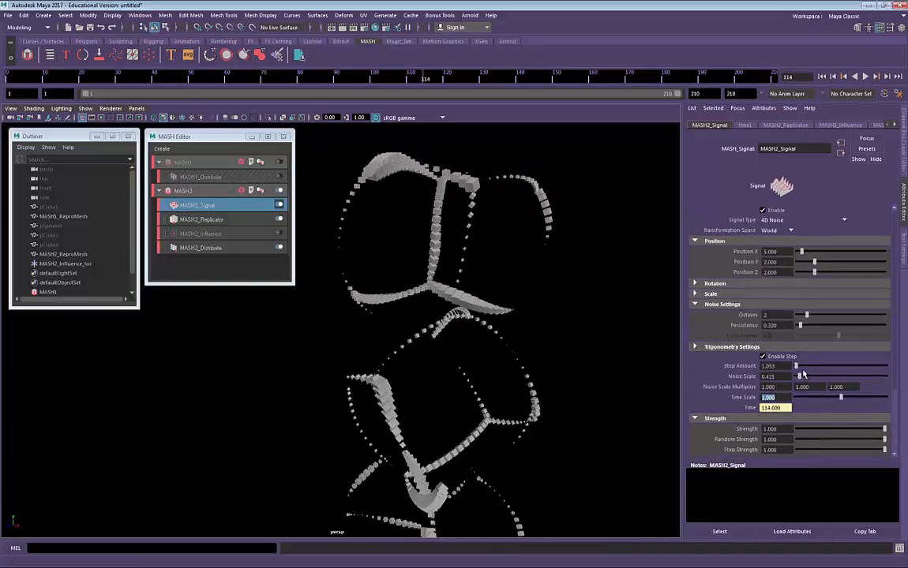
pyautogui.click(797, 220)
pyautogui.click(788, 240)
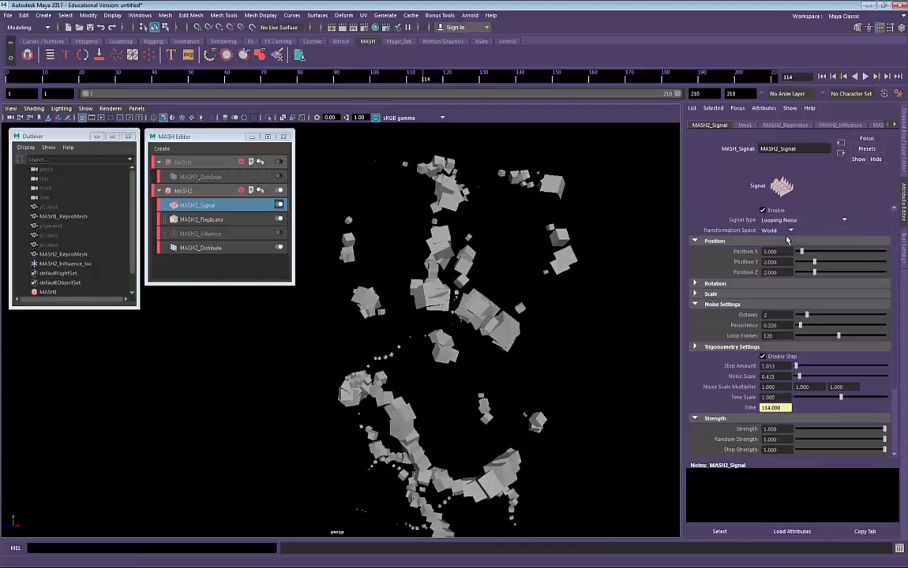
pyautogui.click(866, 77)
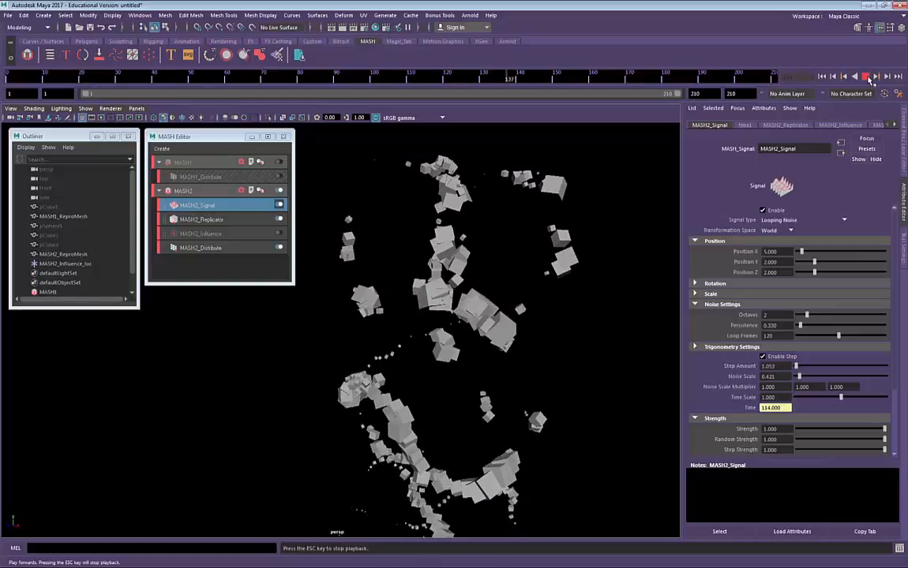
pyautogui.click(866, 77)
# Set the looping noise's Loop Frames to 210 to match the animation's end frame, and play it back.
pyautogui.scroll(-3, 888, 249)
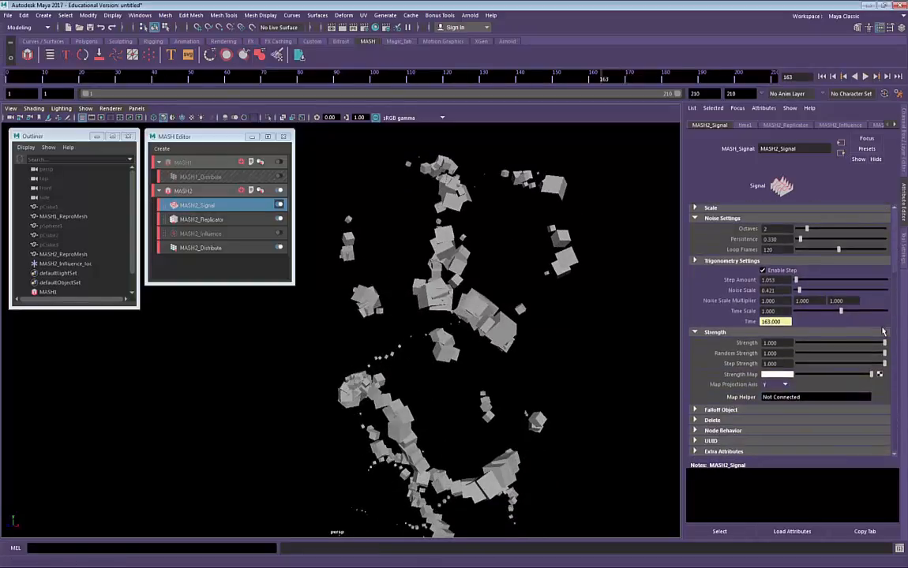
pyautogui.scroll(3, 890, 236)
pyautogui.moveTo(890, 235); pyautogui.dragTo(902, 251)
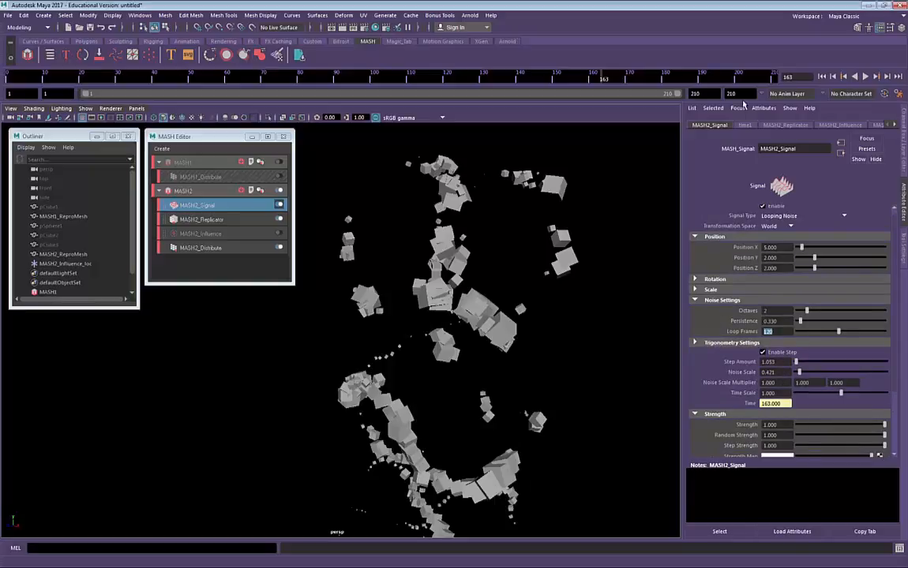
pyautogui.moveTo(794, 77); pyautogui.dragTo(735, 58)
pyautogui.moveTo(744, 94); pyautogui.dragTo(660, 100)
pyautogui.press('Return')
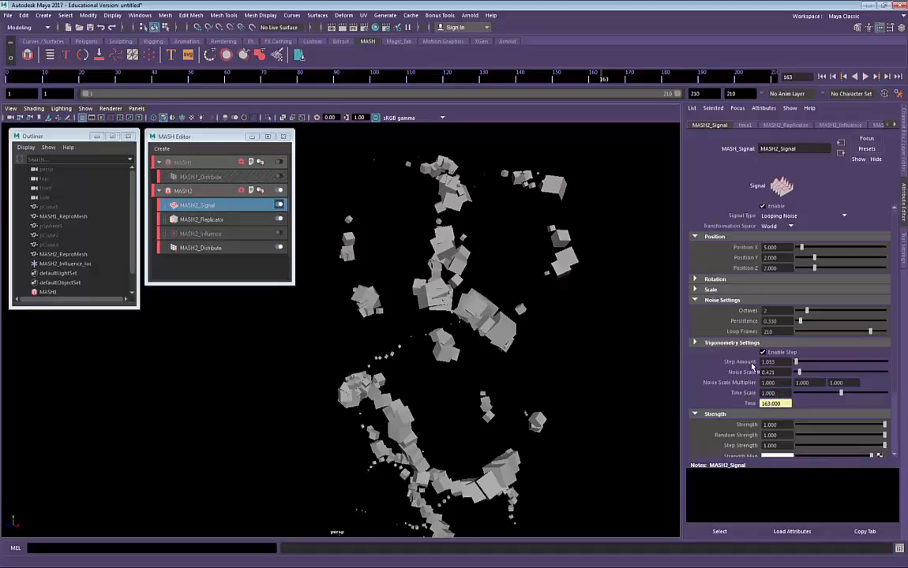
pyautogui.click(865, 76)
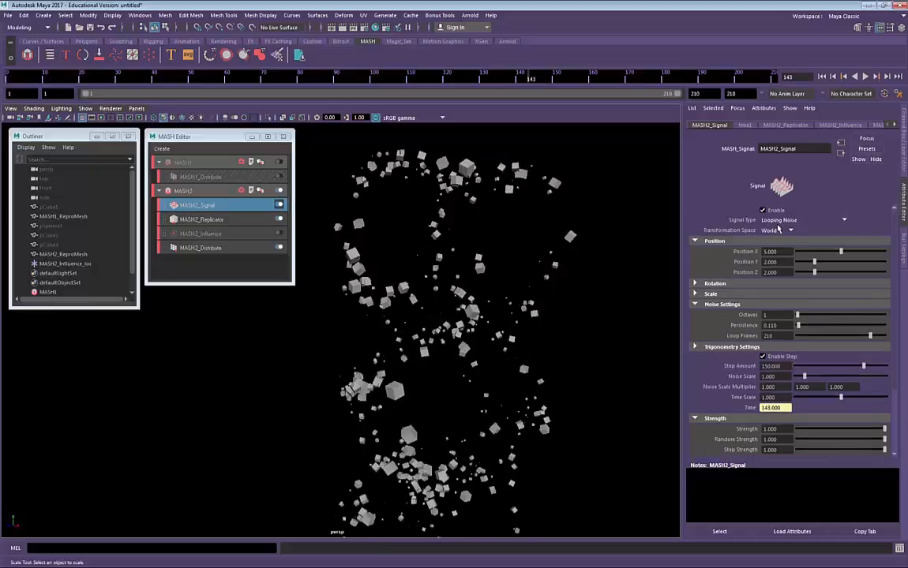
# Change the Signal Type to Fractional Brownian Motion and play the animation.
pyautogui.click(779, 221)
pyautogui.click(782, 244)
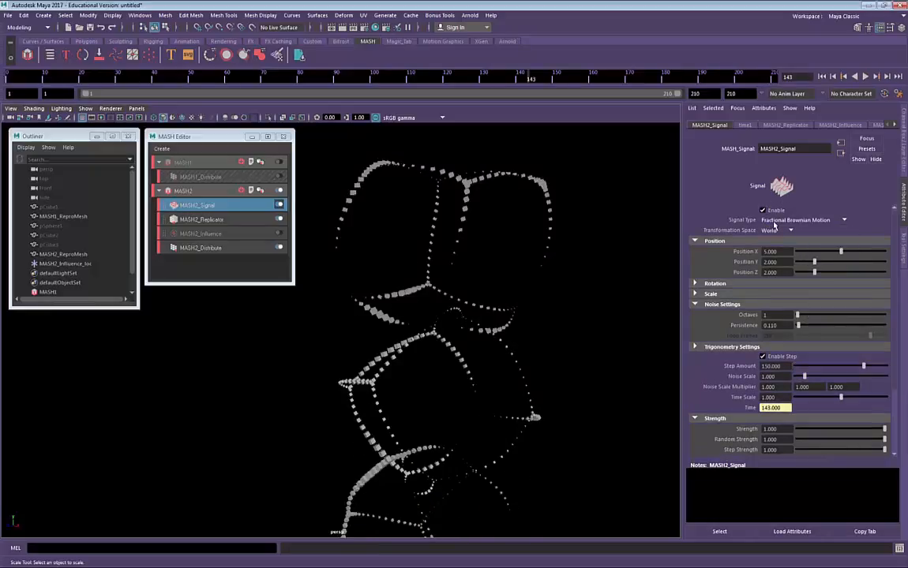
pyautogui.click(866, 77)
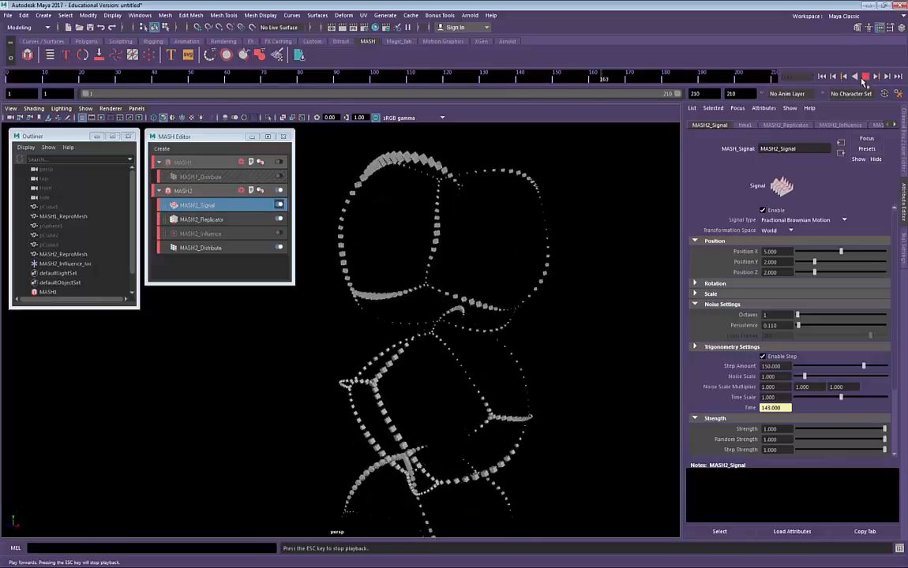
# Try a Step Amount of 0, and settle on Step Amount about 150.5, Noise Scale about 0.26 and Time Scale 0.2.
pyautogui.click(798, 366)
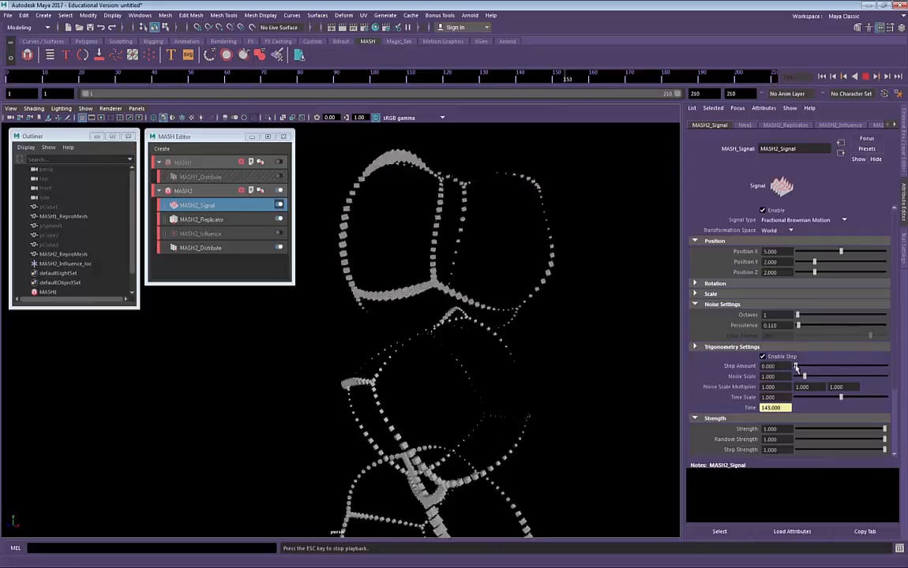
pyautogui.moveTo(795, 368); pyautogui.dragTo(865, 367)
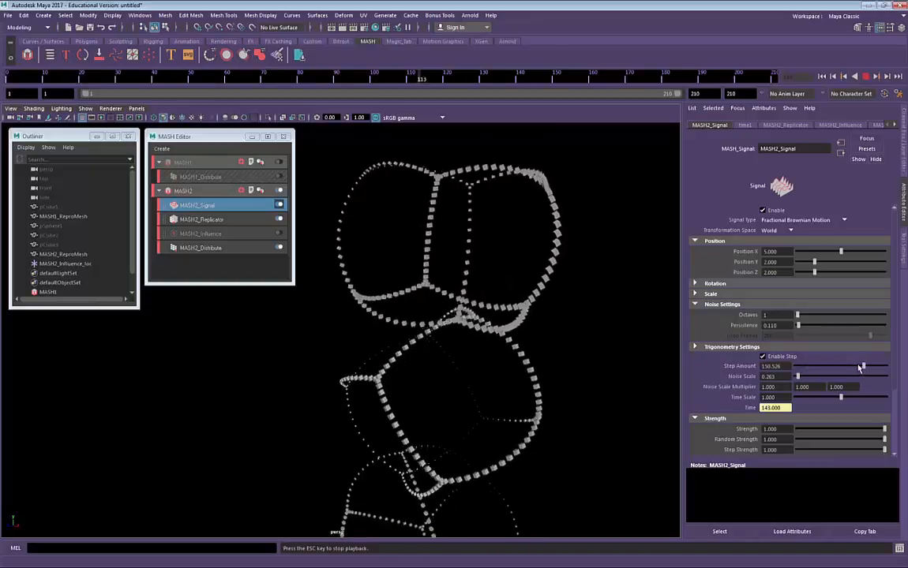
pyautogui.press('r')
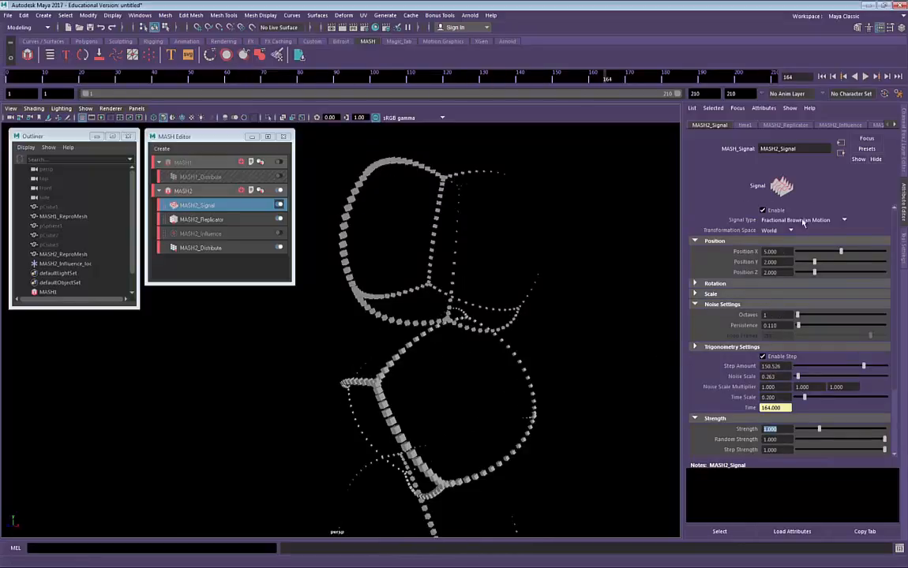
# Set the Signal Type to Trigonometry and play the animation from the first frame.
pyautogui.click(804, 221)
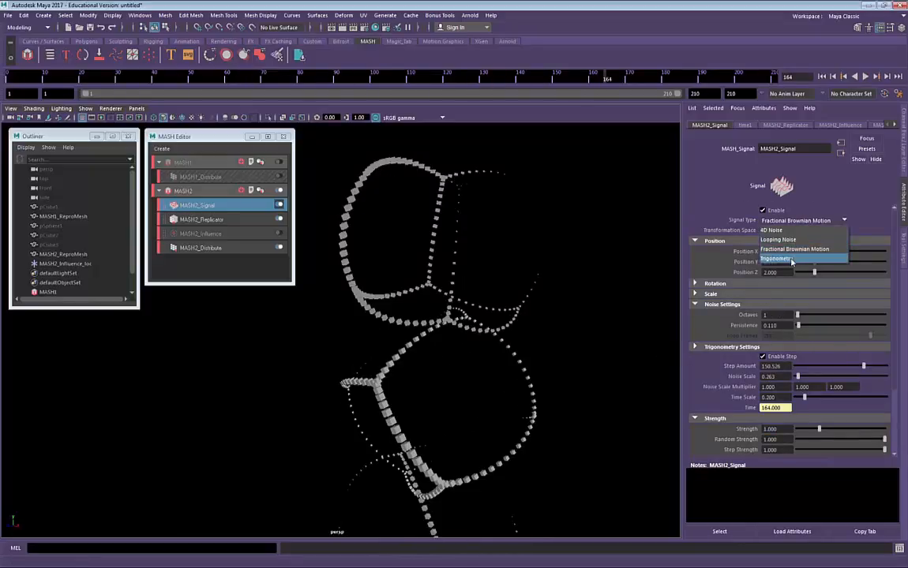
pyautogui.click(722, 233)
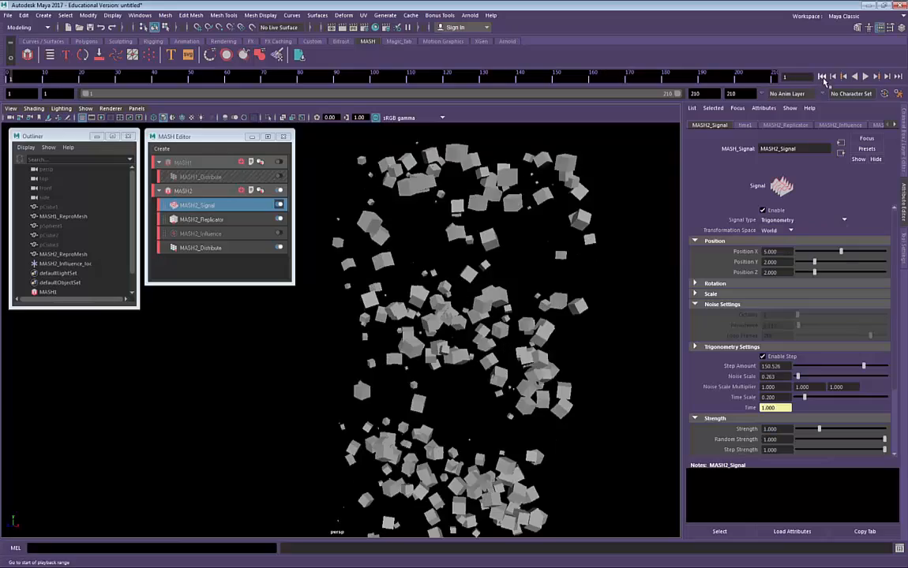
pyautogui.click(866, 79)
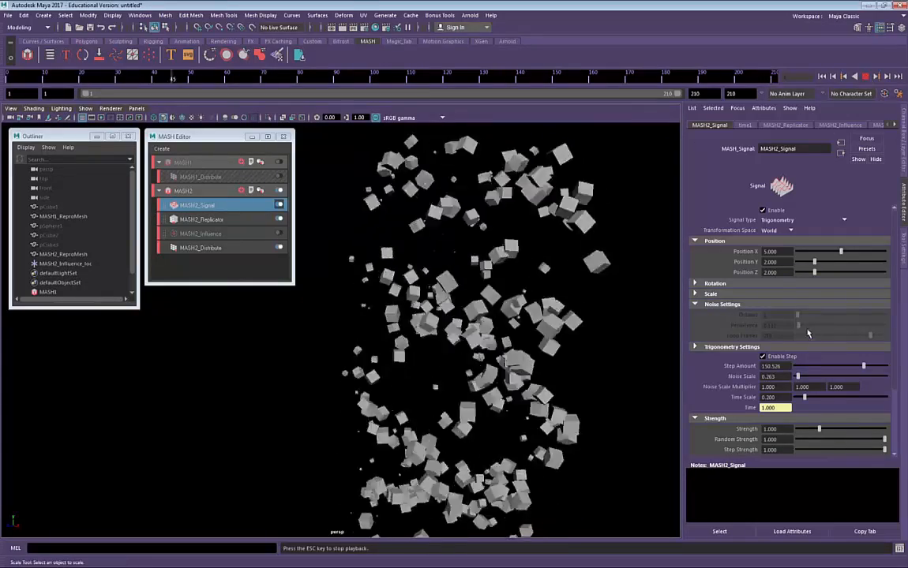
# Collapse the Signal node's Noise Settings and expand its Trigonometry Settings to show the X, Y and Z functions.
pyautogui.click(721, 308)
pyautogui.click(721, 308)
pyautogui.click(720, 307)
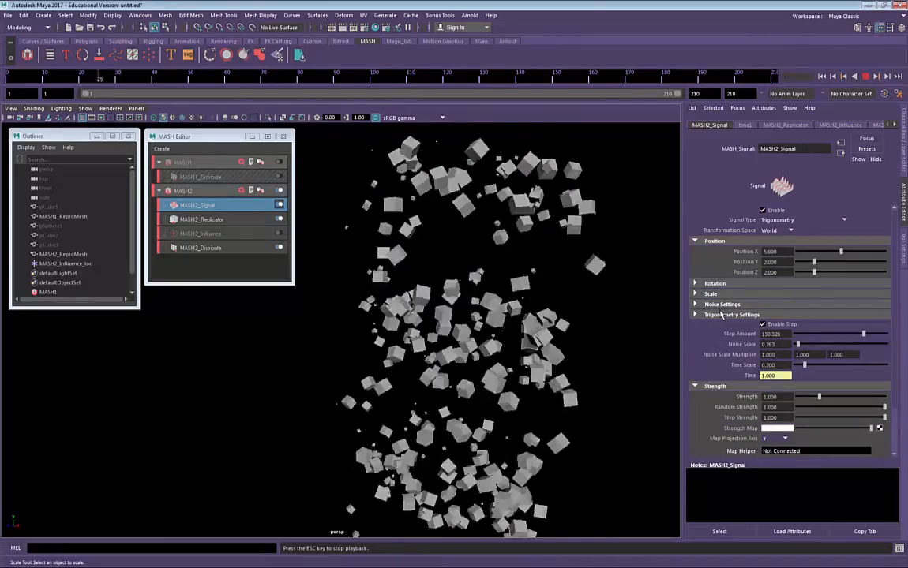
pyautogui.click(719, 316)
pyautogui.click(720, 316)
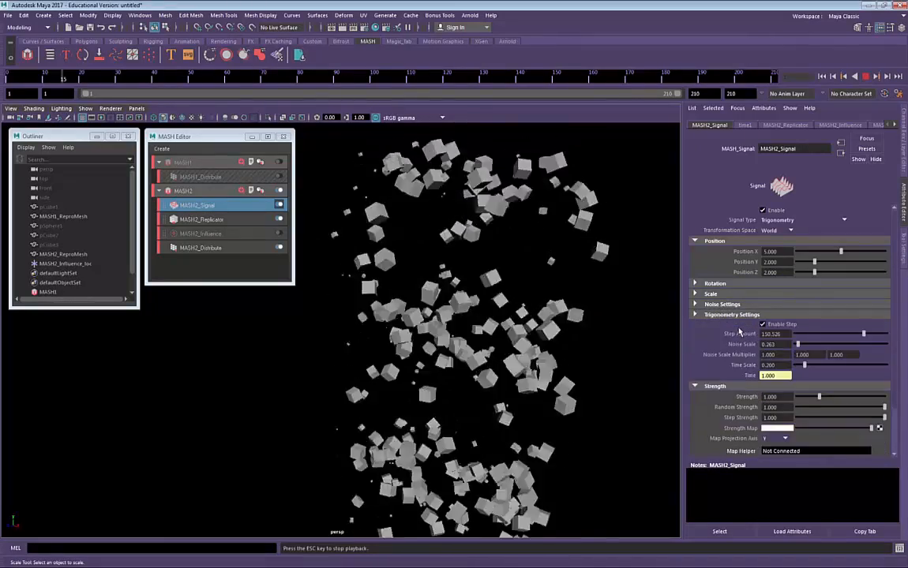
pyautogui.scroll(-1, 732, 316)
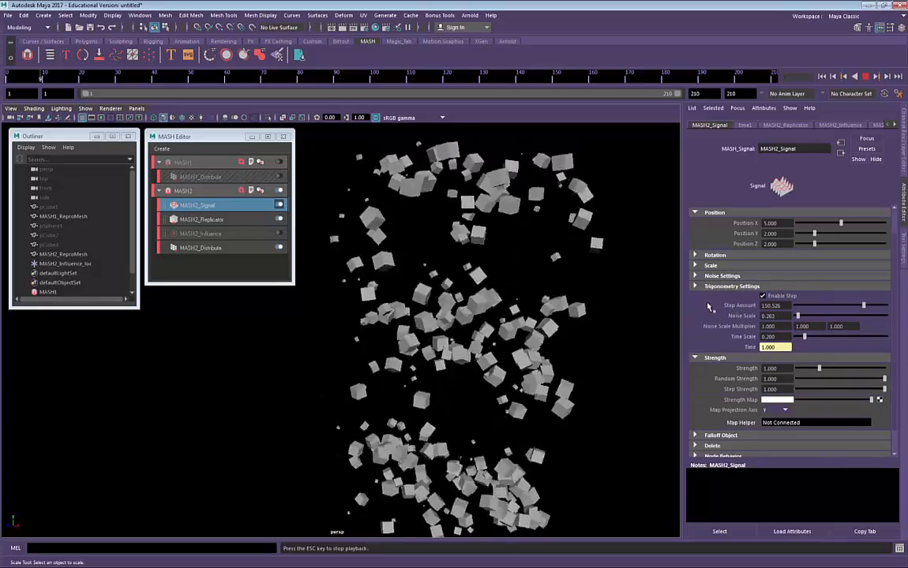
pyautogui.click(702, 287)
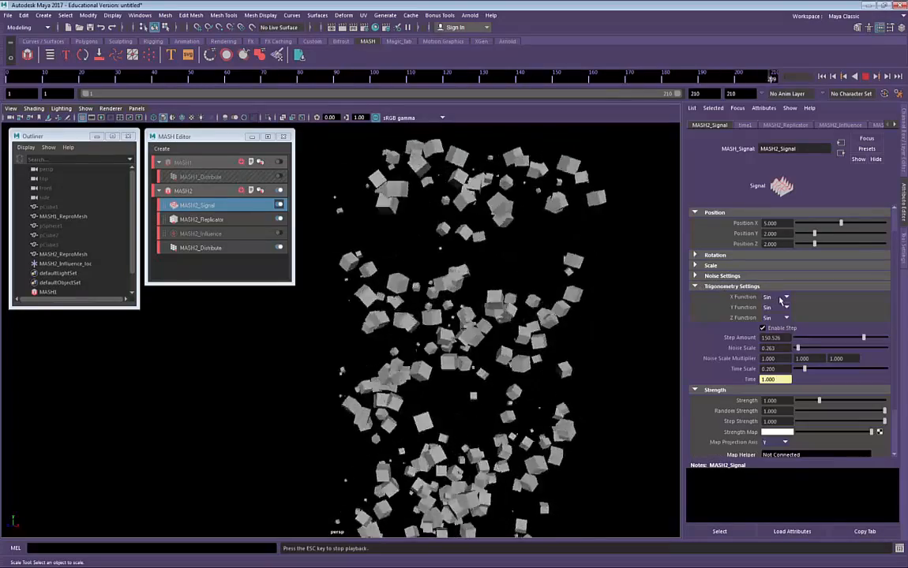
# Keep the Signal's X Function at Sin and lower Step Amount to about 8.4, Noise Scale to about 0.05 and Time Scale to about 0.1.
pyautogui.click(778, 298)
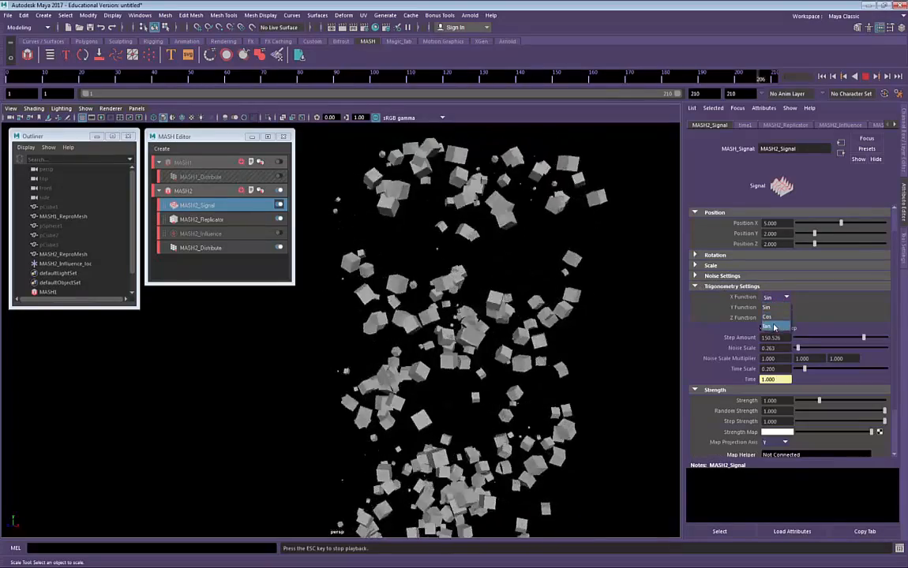
pyautogui.click(773, 307)
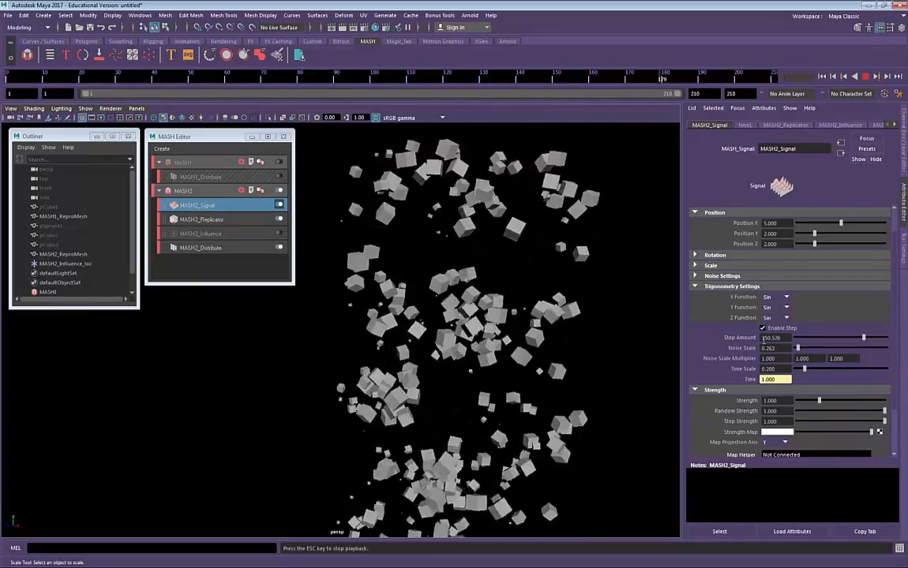
pyautogui.click(797, 338)
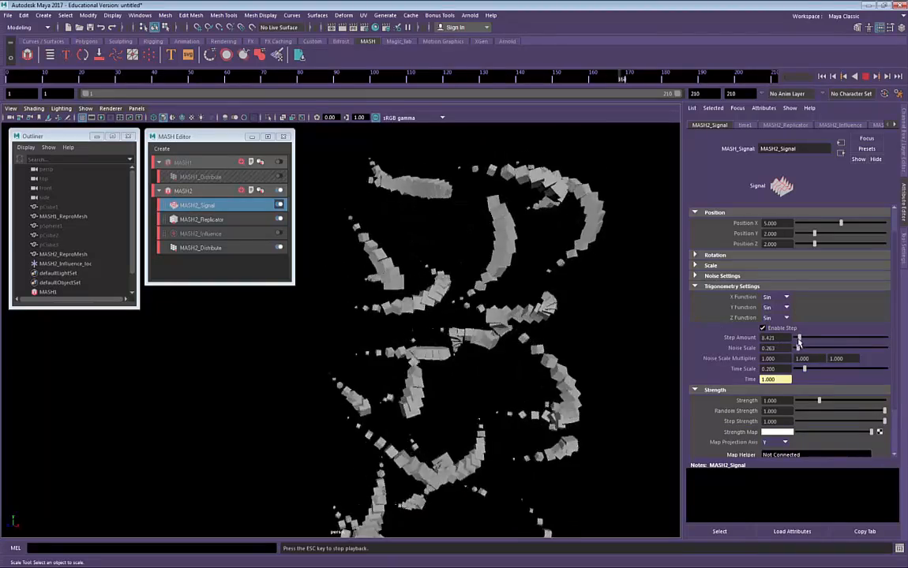
pyautogui.moveTo(798, 348); pyautogui.dragTo(796, 349)
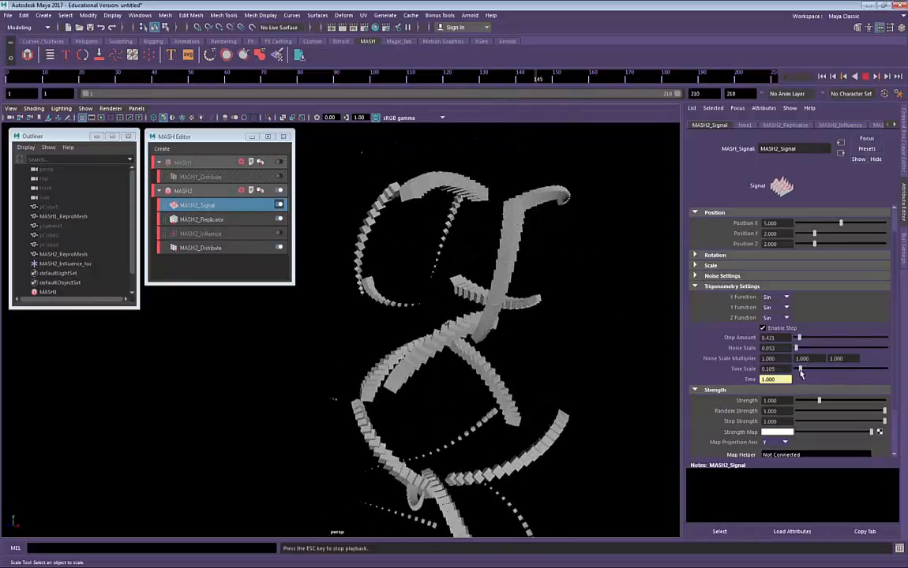
# Try Cos and Tan as the Signal node's X Function and inspect the cubes from different angles during playback.
pyautogui.click(784, 299)
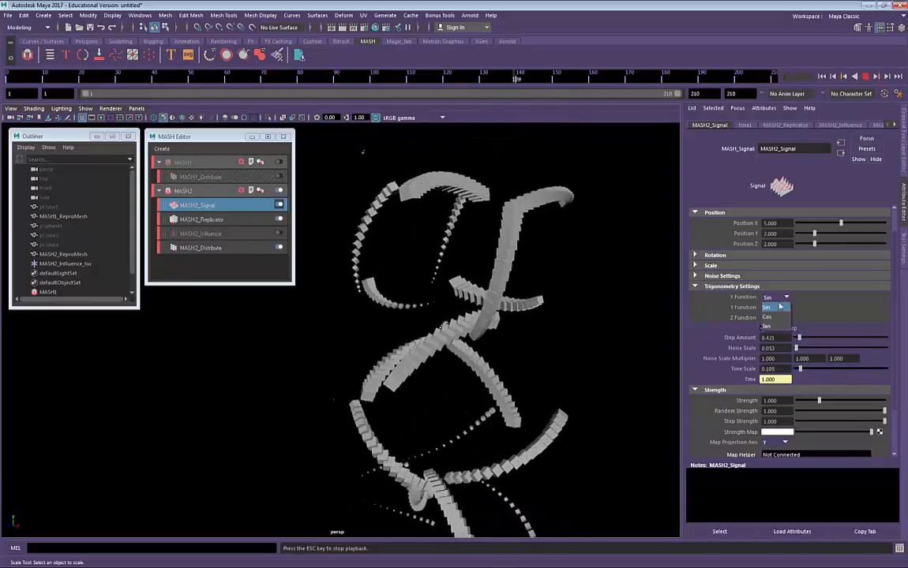
pyautogui.click(774, 307)
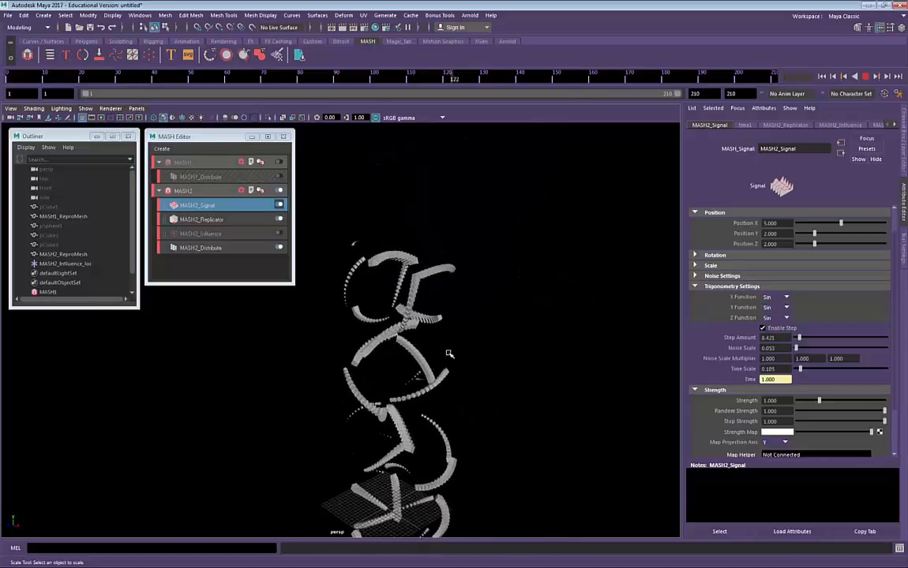
pyautogui.keyDown('alt'); pyautogui.moveTo(448, 354); pyautogui.dragTo(536, 340); pyautogui.keyUp('alt')
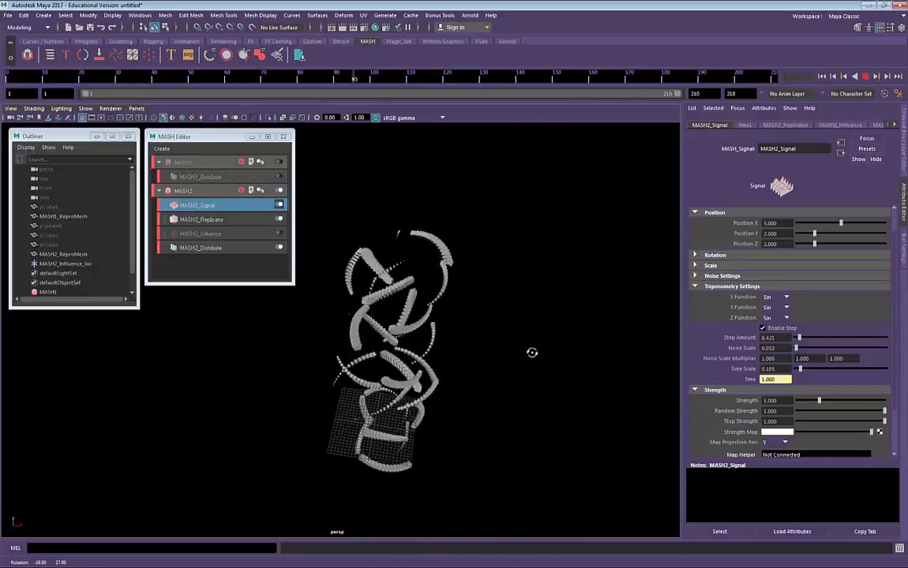
pyautogui.click(774, 297)
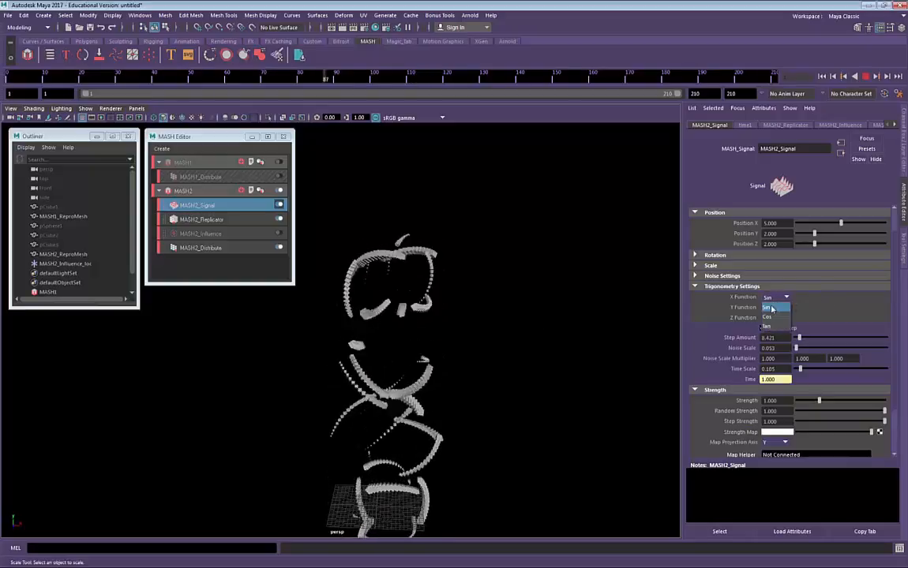
pyautogui.click(770, 307)
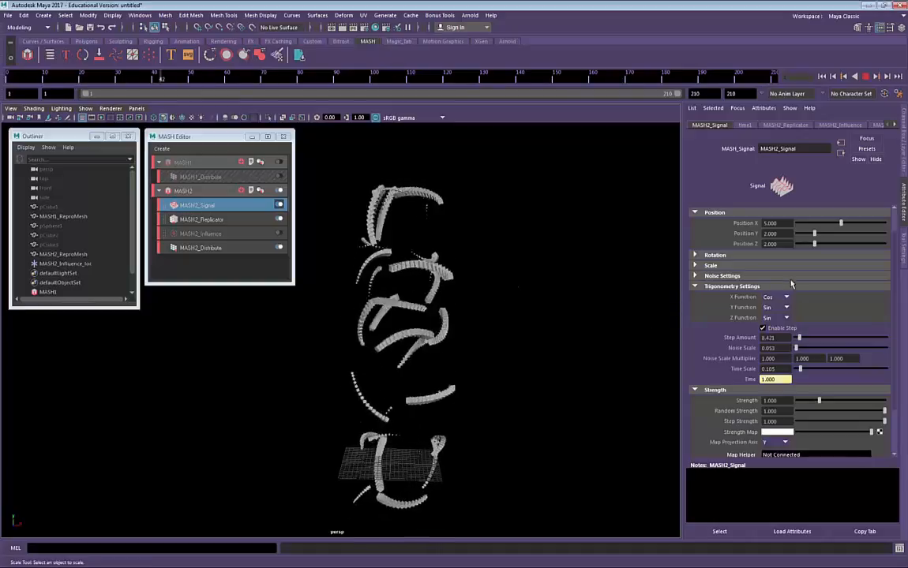
pyautogui.click(772, 307)
pyautogui.click(771, 327)
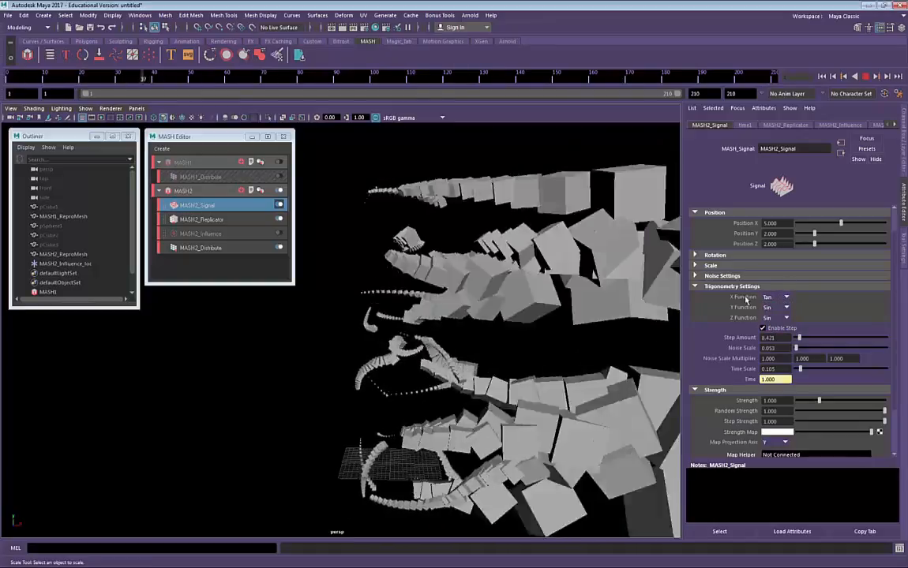
pyautogui.scroll(-5, 451, 294)
pyautogui.keyDown('alt'); pyautogui.moveTo(450, 294); pyautogui.dragTo(518, 301); pyautogui.keyUp('alt')
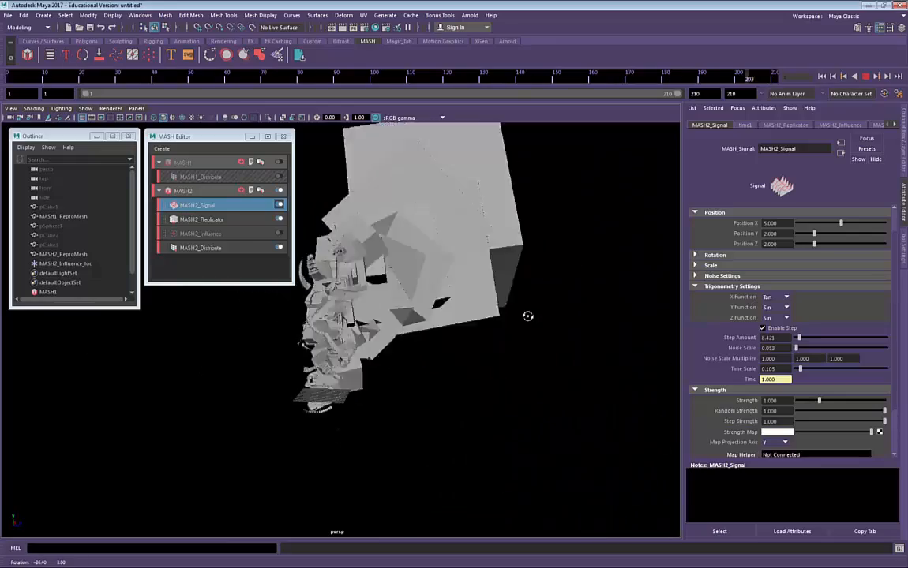
# Expand the Signal node's Scale settings and reduce the uniform Scale X to about 0.055.
pyautogui.click(735, 266)
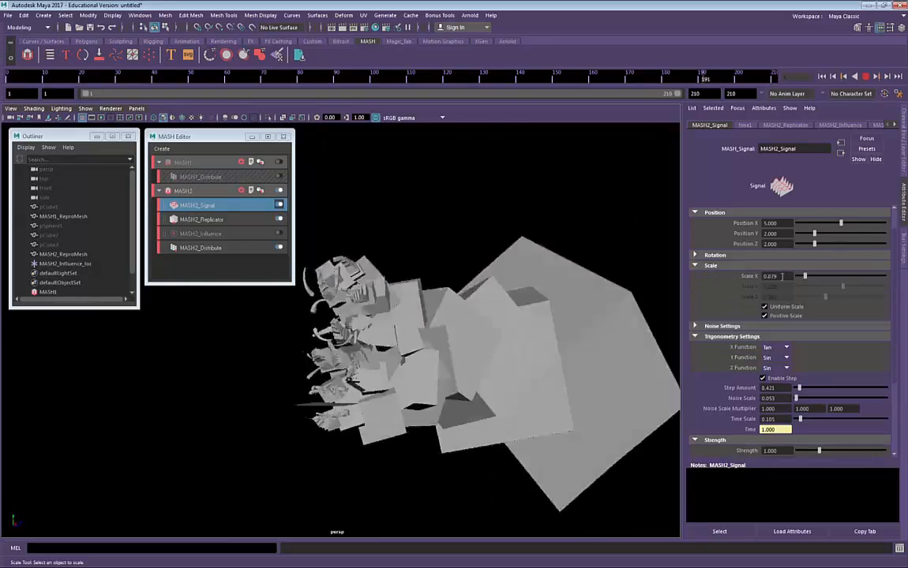
pyautogui.moveTo(807, 277); pyautogui.dragTo(798, 278)
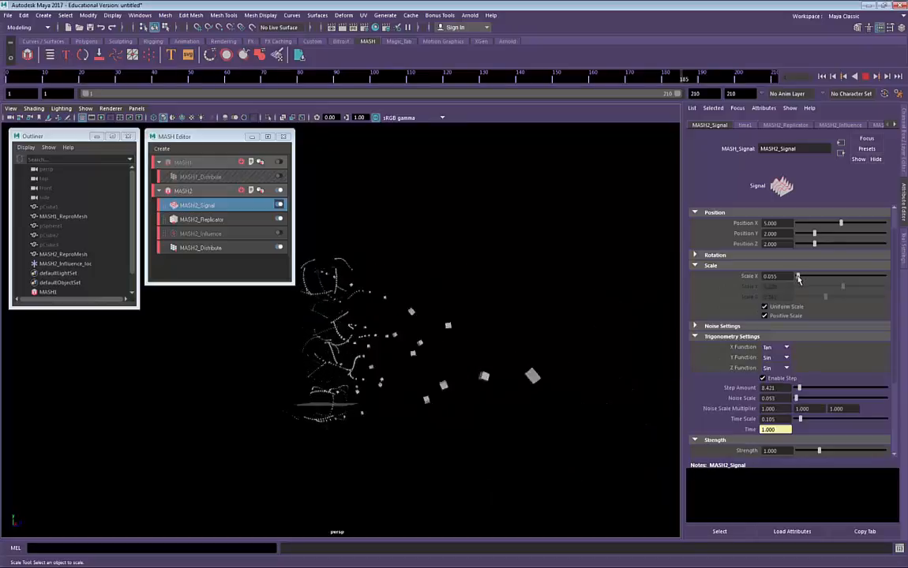
pyautogui.moveTo(482, 308)
pyautogui.keyDown('alt'); pyautogui.mouseDown()
pyautogui.moveTo(466, 314)
pyautogui.moveTo(488, 321)
pyautogui.moveTo(497, 312)
pyautogui.mouseUp(); pyautogui.keyUp('alt')
# Set the X Function back to Sin, the Y Function to Tan and the Step Amount to about 49.5.
pyautogui.click(777, 347)
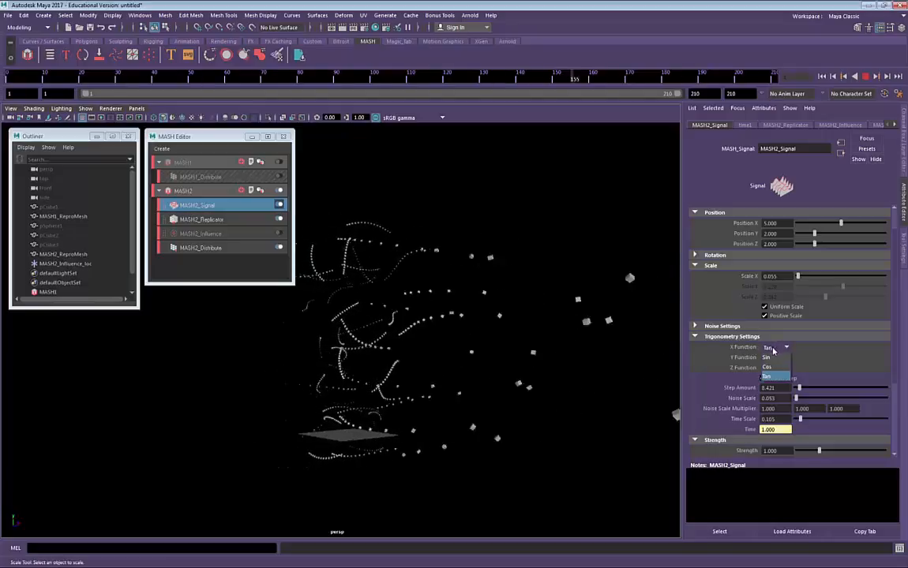
pyautogui.click(701, 341)
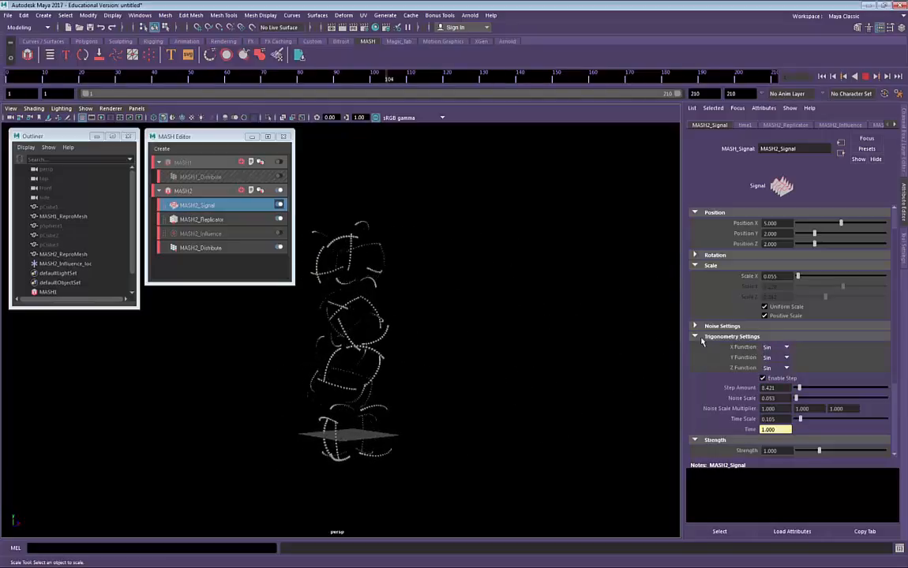
pyautogui.click(787, 359)
pyautogui.click(772, 386)
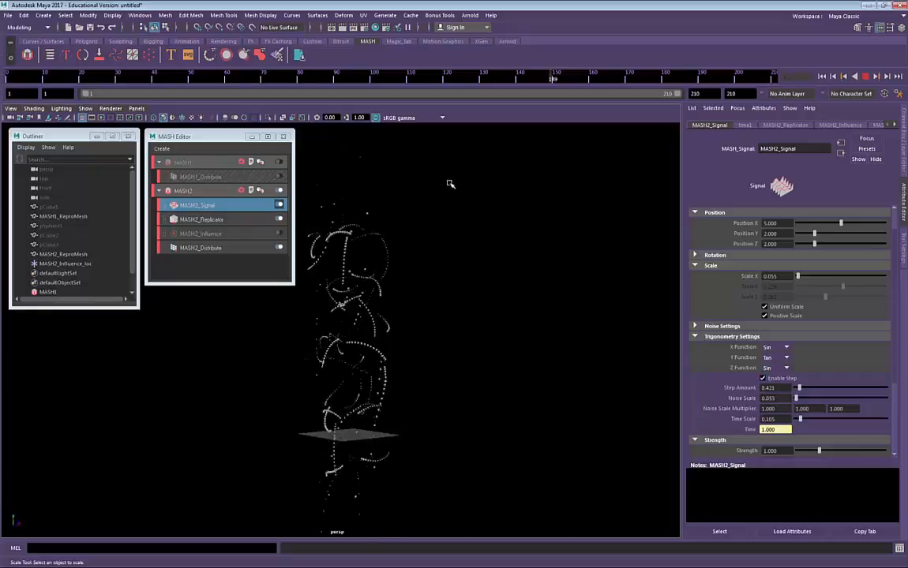
pyautogui.moveTo(799, 387); pyautogui.dragTo(818, 390)
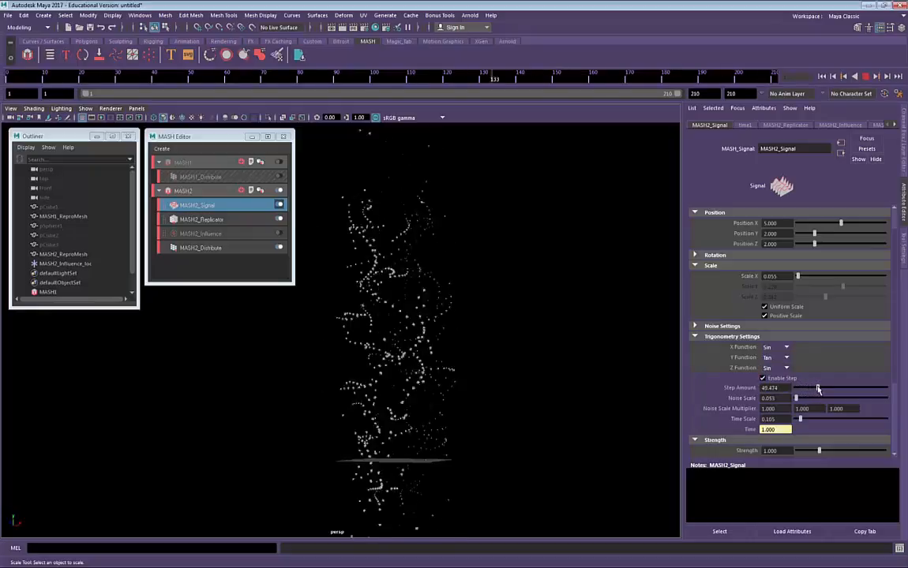
pyautogui.keyDown('alt'); pyautogui.moveTo(569, 362); pyautogui.dragTo(504, 367); pyautogui.keyUp('alt')
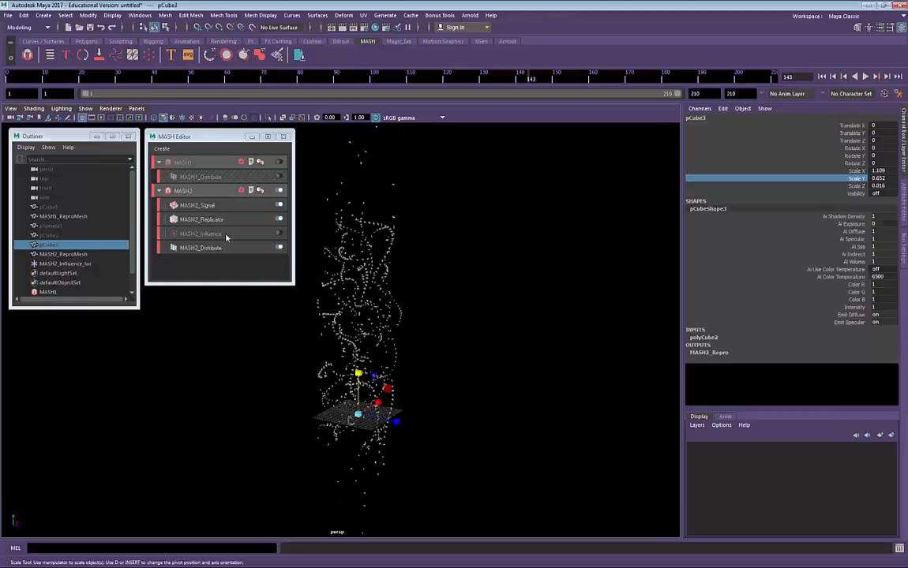
# Add an Offset node to the MASH2 network and set its Mode to Multiply by Time.
pyautogui.click(269, 192)
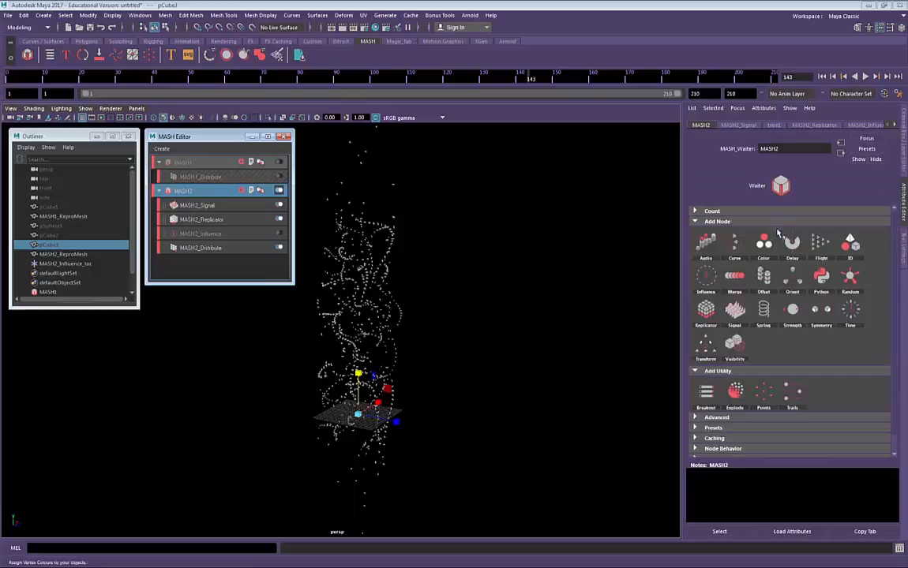
pyautogui.click(760, 282)
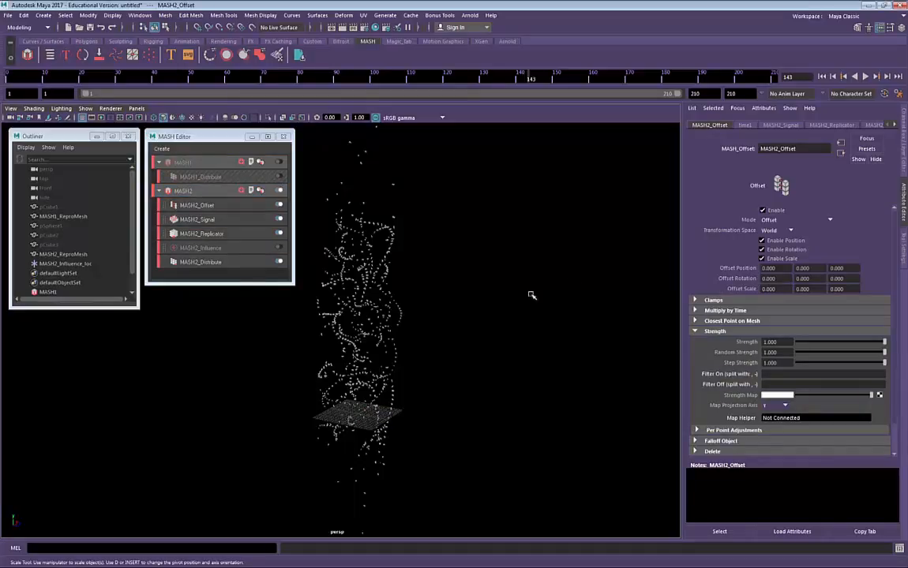
pyautogui.moveTo(532, 295)
pyautogui.keyDown('alt'); pyautogui.mouseDown(button='right')
pyautogui.moveTo(442, 290)
pyautogui.moveTo(520, 281)
pyautogui.mouseUp(button='right'); pyautogui.keyUp('alt')
pyautogui.keyDown('alt'); pyautogui.moveTo(520, 281); pyautogui.dragTo(547, 310, button='middle'); pyautogui.keyUp('alt')
pyautogui.keyDown('alt'); pyautogui.moveTo(547, 311); pyautogui.dragTo(525, 316); pyautogui.keyUp('alt')
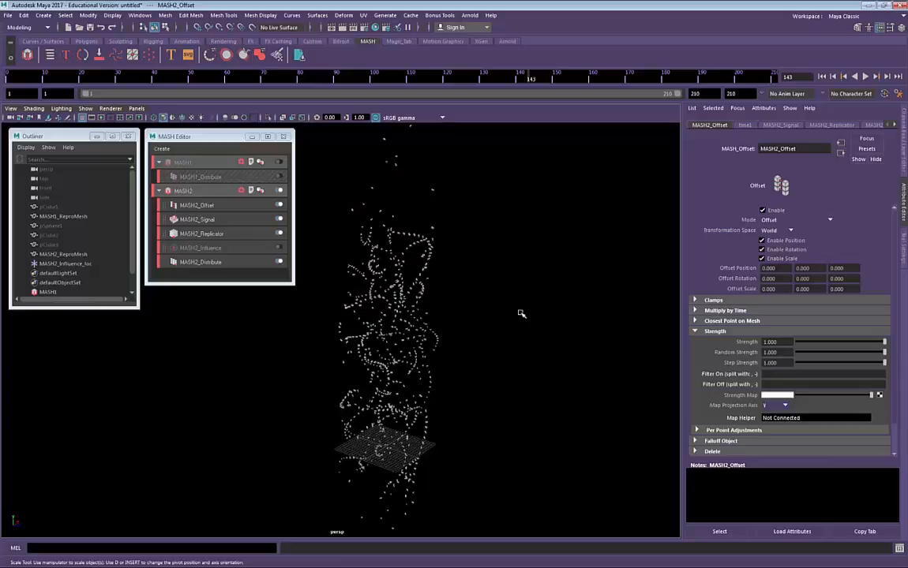
pyautogui.keyDown('alt'); pyautogui.moveTo(462, 306); pyautogui.dragTo(448, 296); pyautogui.keyUp('alt')
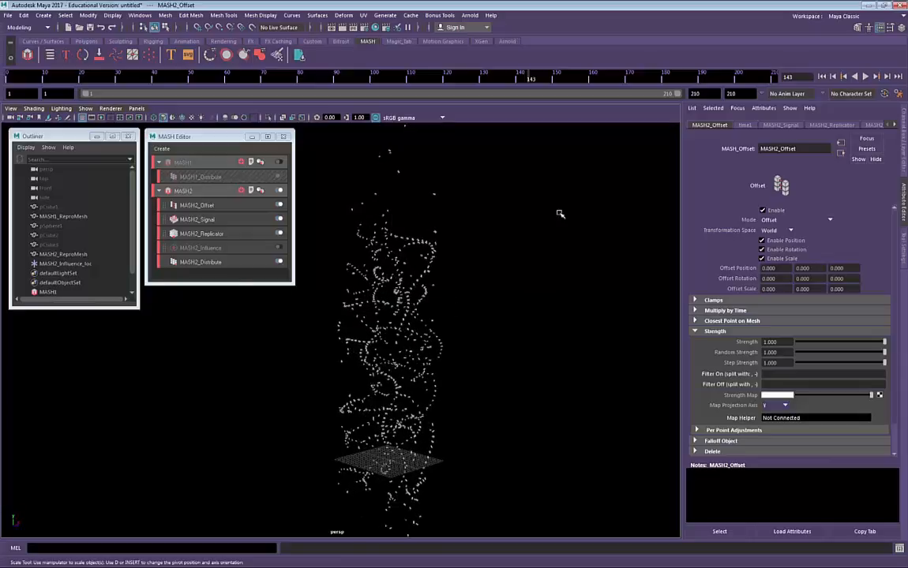
pyautogui.click(782, 220)
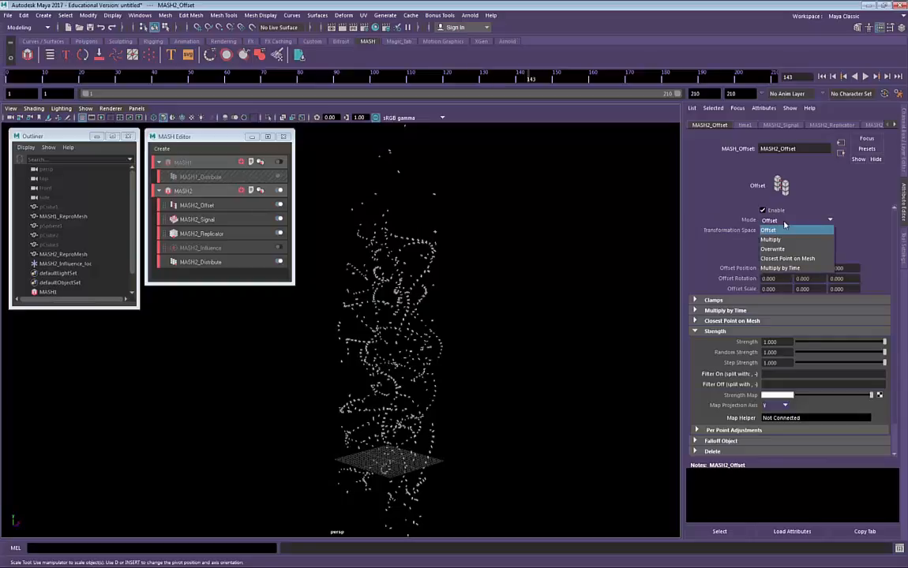
pyautogui.click(781, 268)
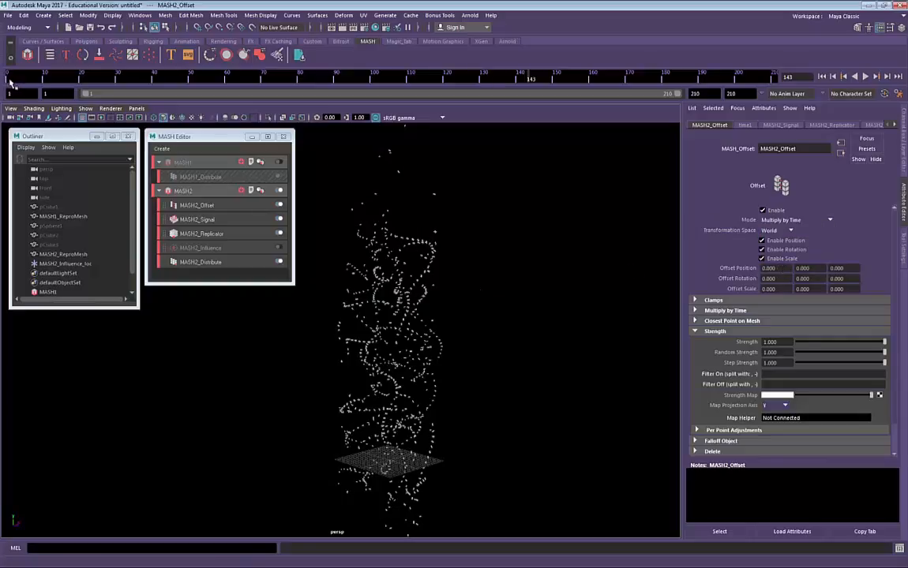
# Disable the Offset node's position, set Offset Scale Y and Z to 0.1, play from frame 1 and lower Strength to about 0.3.
pyautogui.moveTo(10, 75); pyautogui.dragTo(8, 241)
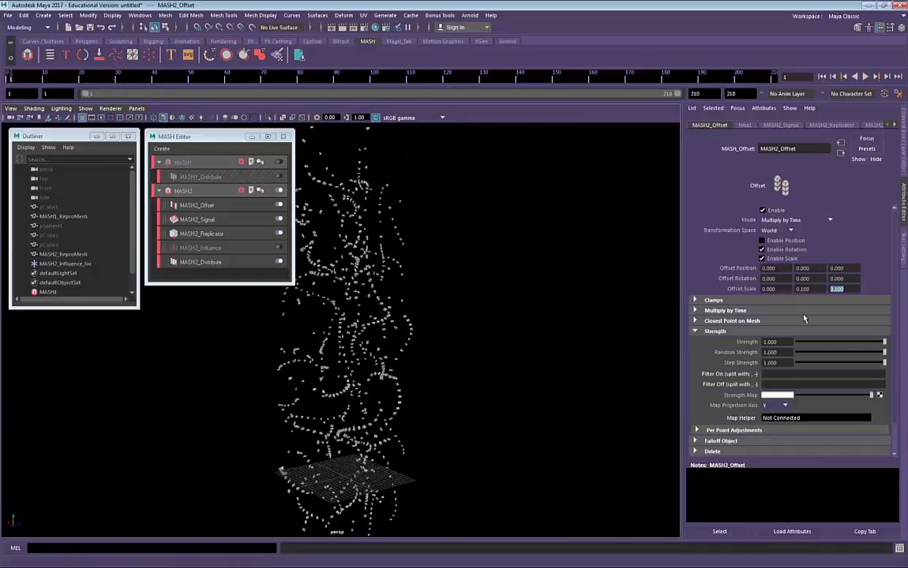
pyautogui.press('Return')
pyautogui.doubleClick(817, 289)
pyautogui.click(853, 292)
pyautogui.click(865, 77)
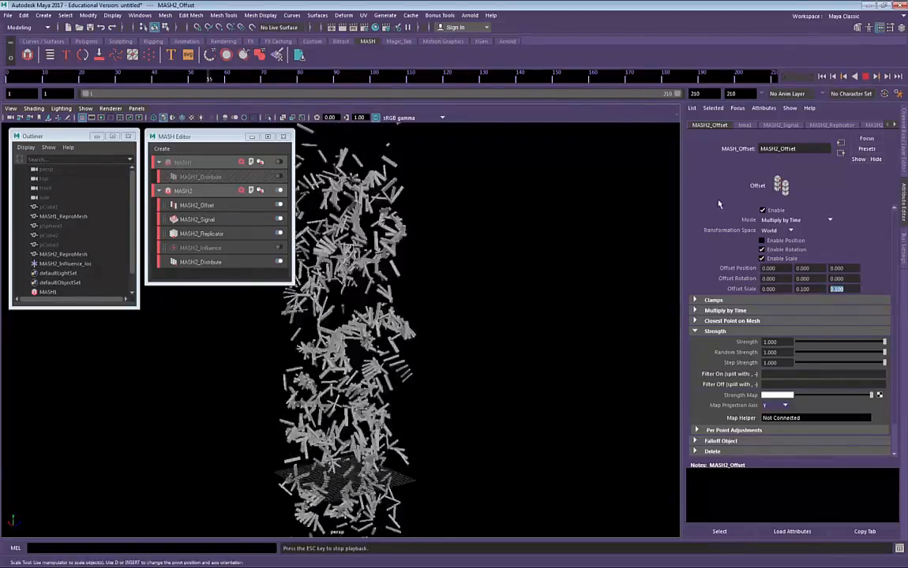
pyautogui.moveTo(882, 342); pyautogui.dragTo(824, 342)
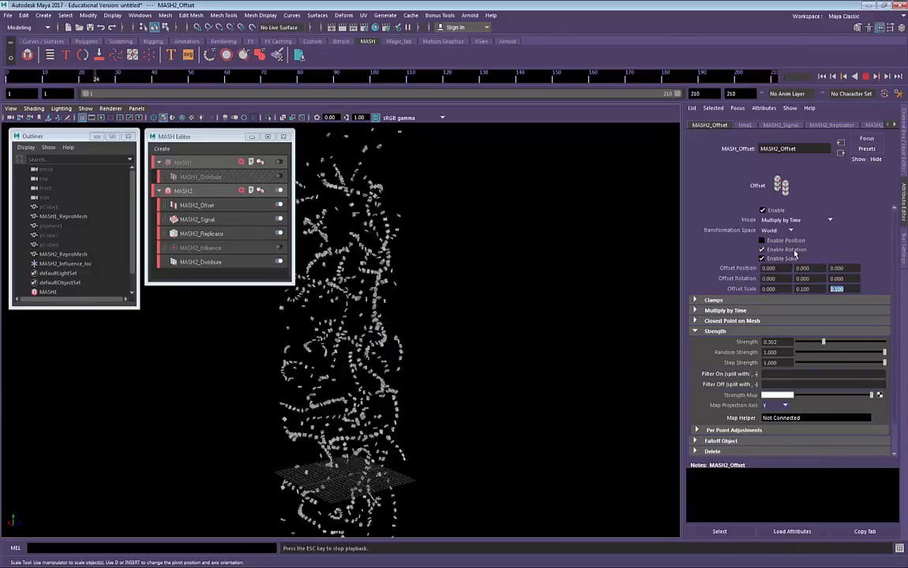
# Try the Offset and Overwrite modes on the Offset node, and return its Mode to Multiply by Time.
pyautogui.click(800, 223)
pyautogui.click(788, 232)
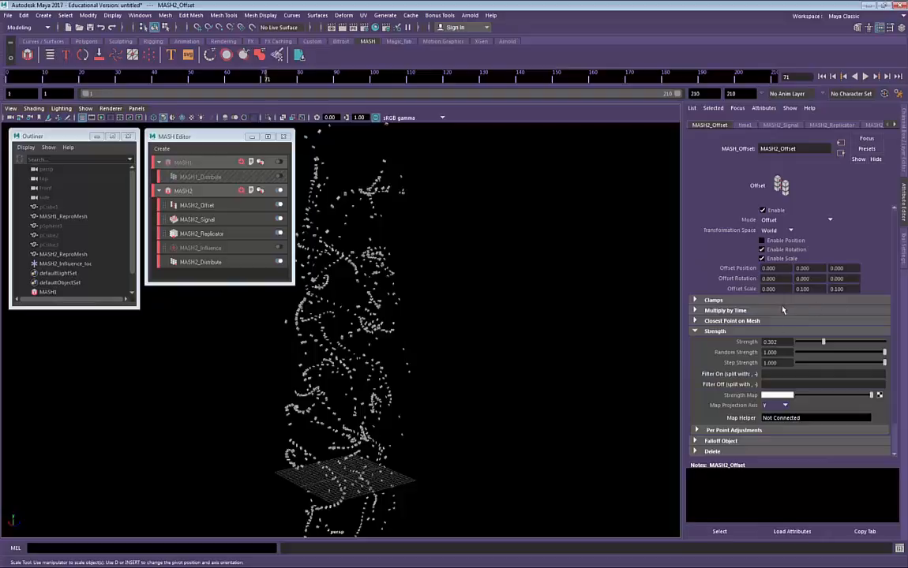
pyautogui.click(783, 220)
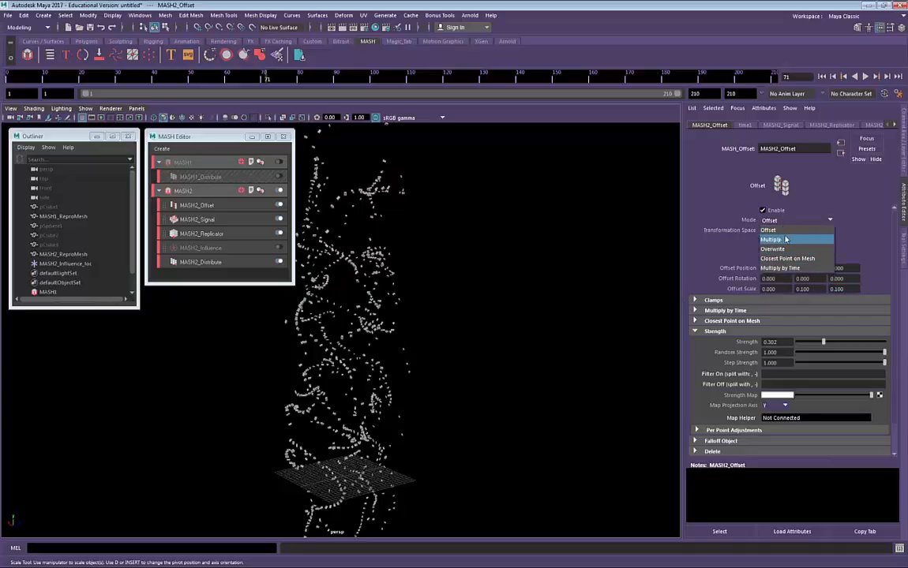
pyautogui.click(778, 248)
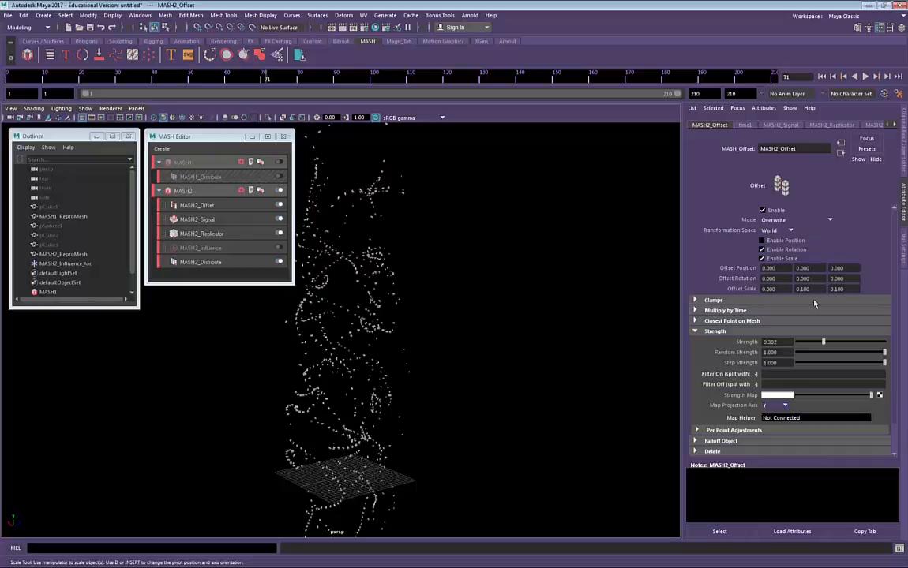
pyautogui.click(781, 221)
pyautogui.click(789, 268)
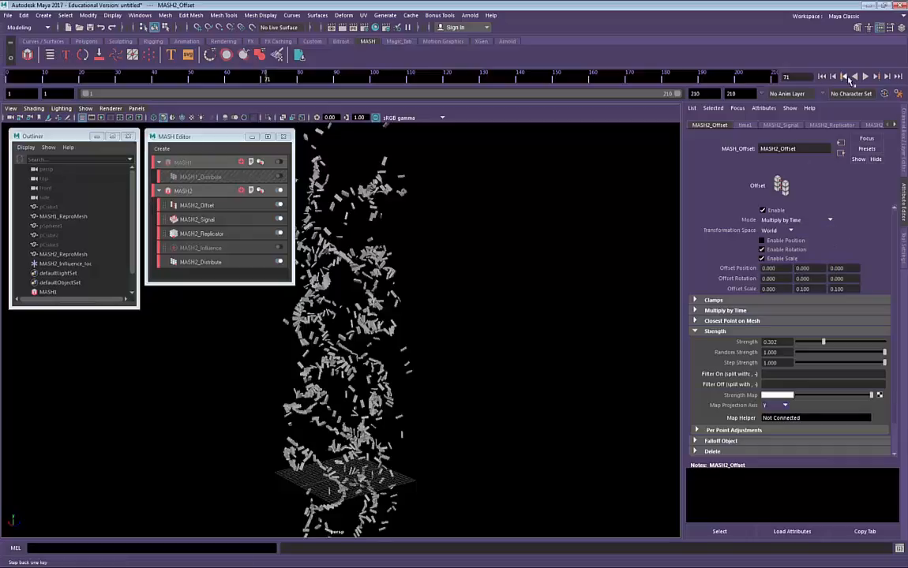
# Select MASH2_ReproMesh, try to move it up and away from the grid centre, and undo the move.
pyautogui.click(194, 190)
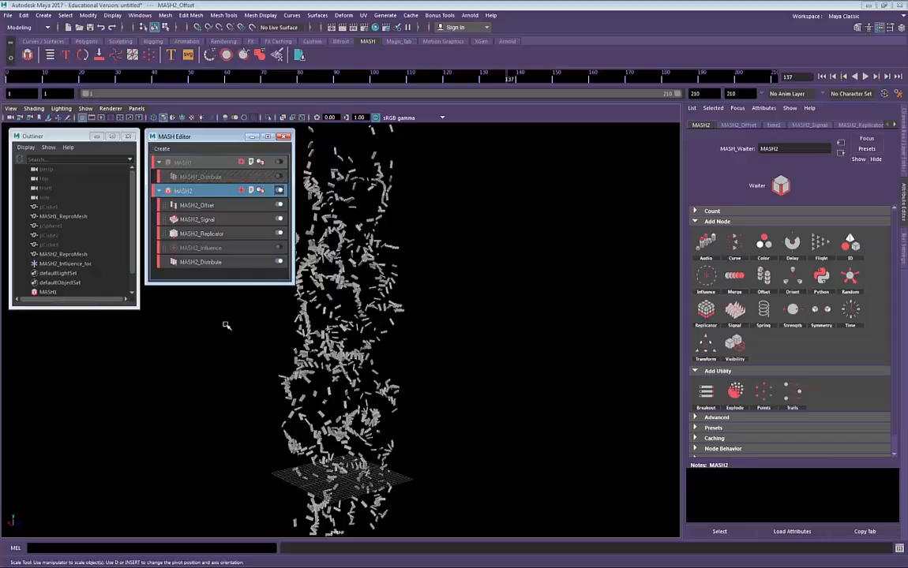
pyautogui.keyDown('alt'); pyautogui.moveTo(451, 294); pyautogui.dragTo(365, 184, button='right'); pyautogui.keyUp('alt')
pyautogui.keyDown('alt'); pyautogui.moveTo(376, 308); pyautogui.dragTo(364, 351); pyautogui.keyUp('alt')
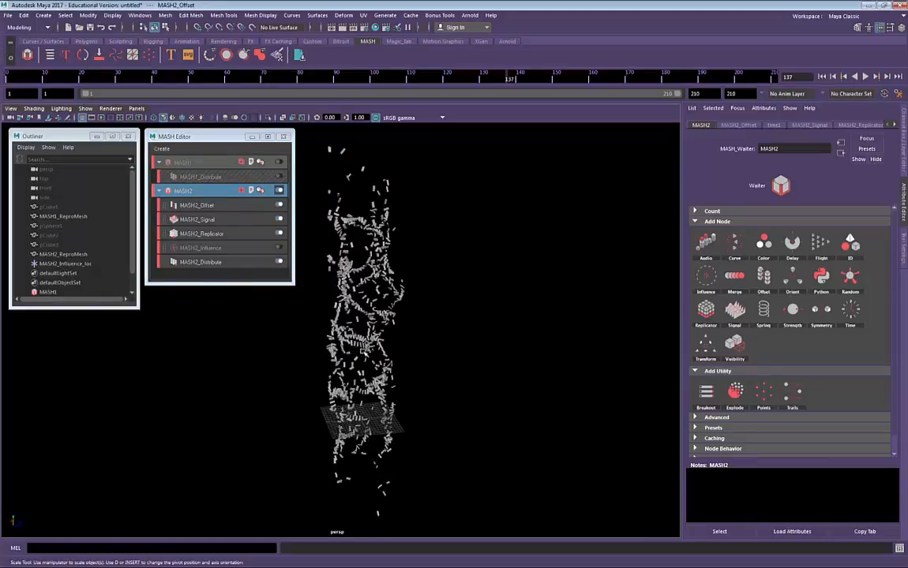
pyautogui.click(59, 254)
pyautogui.press('w')
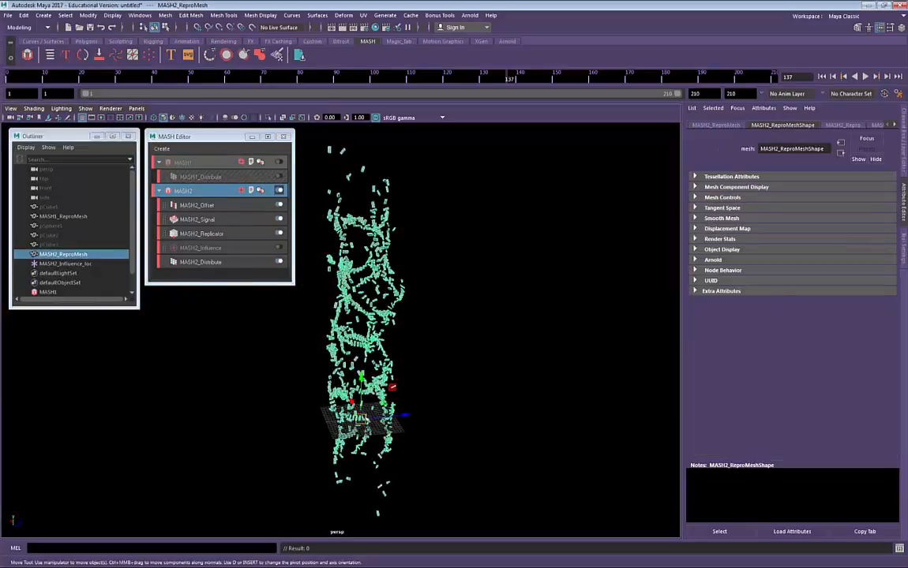
pyautogui.moveTo(361, 420); pyautogui.dragTo(511, 267)
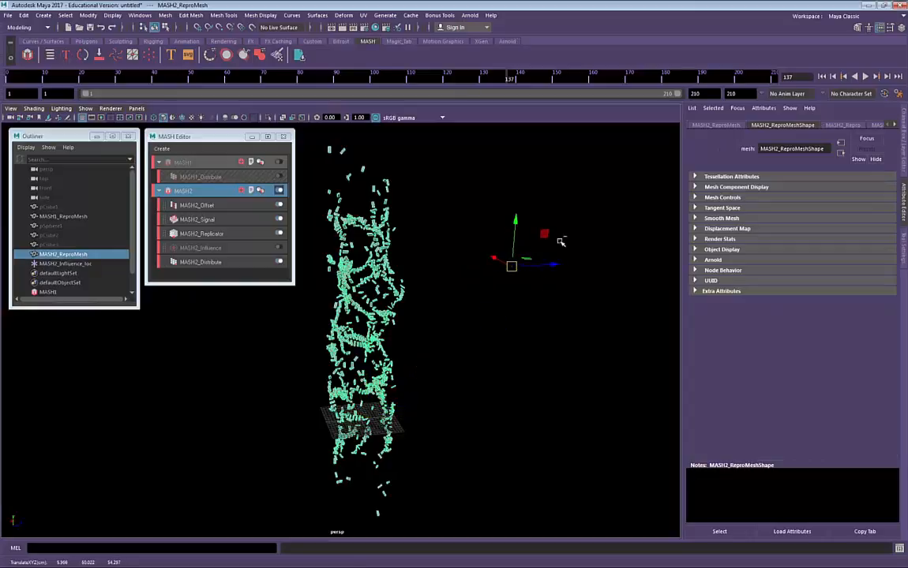
pyautogui.hotkey('ctrl', 'z')
pyautogui.keyDown('alt'); pyautogui.moveTo(497, 308); pyautogui.dragTo(462, 372); pyautogui.keyUp('alt')
pyautogui.keyDown('alt'); pyautogui.moveTo(462, 372); pyautogui.dragTo(501, 341, button='middle'); pyautogui.keyUp('alt')
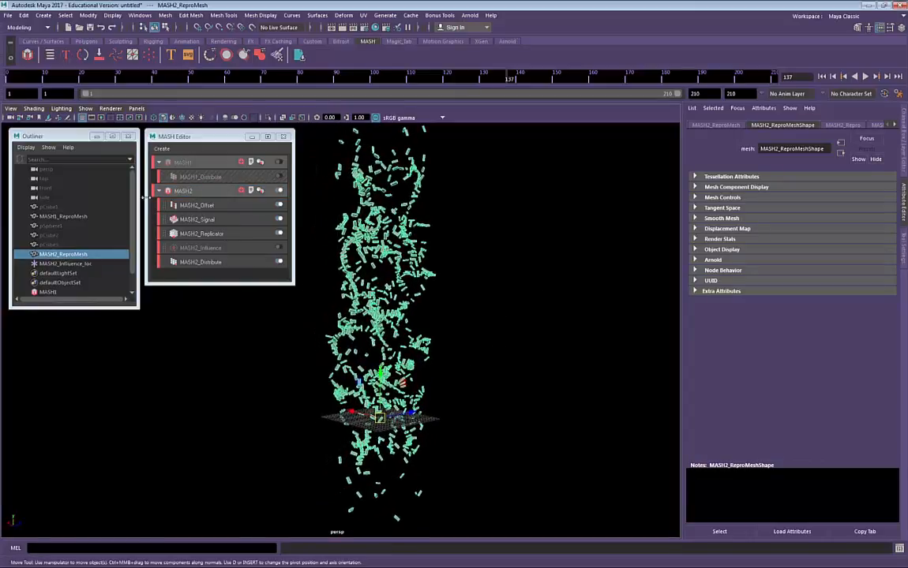
# Add a Transform node to the MASH2 network.
pyautogui.keyDown('alt'); pyautogui.moveTo(588, 274); pyautogui.dragTo(522, 289); pyautogui.keyUp('alt')
pyautogui.click(225, 191)
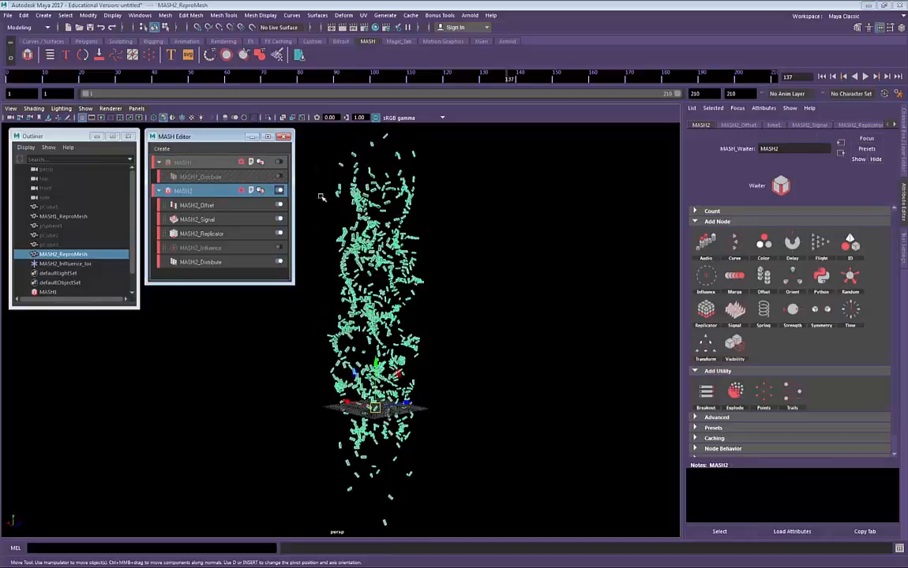
pyautogui.click(713, 350)
pyautogui.click(720, 353)
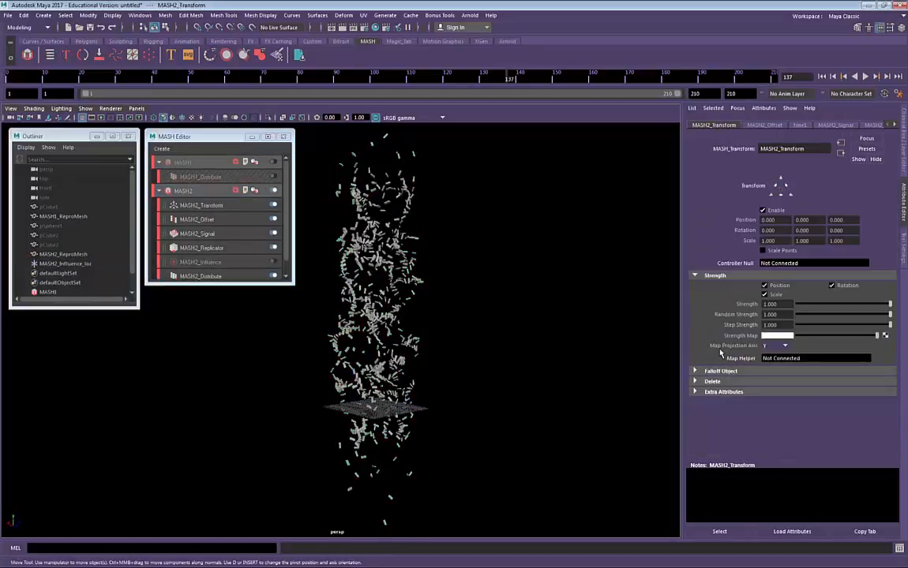
# Create a controller null for the MASH2_Transform node and enlarge the MASH Editor to fit all its nodes.
pyautogui.keyDown('alt'); pyautogui.moveTo(349, 305); pyautogui.dragTo(375, 405); pyautogui.keyUp('alt')
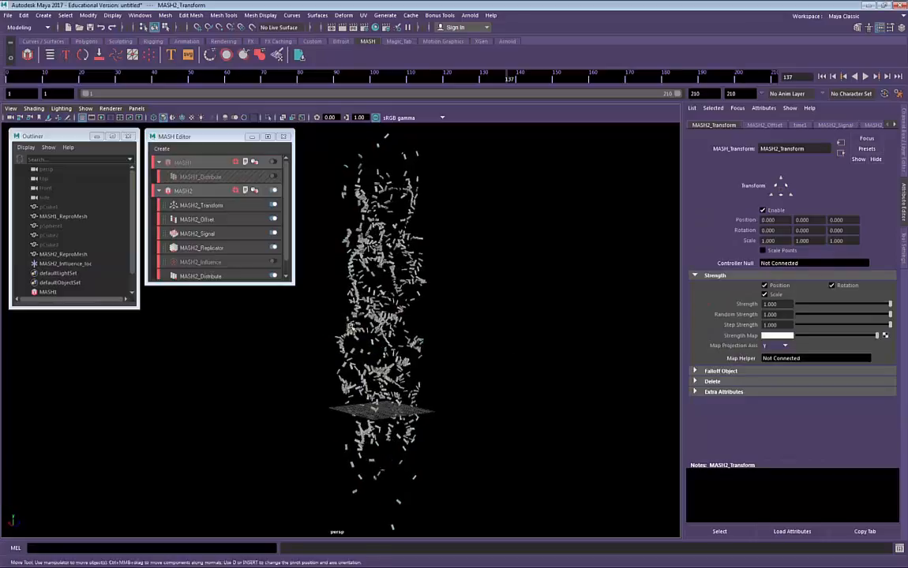
pyautogui.keyDown('alt'); pyautogui.moveTo(375, 405); pyautogui.dragTo(445, 341, button='right'); pyautogui.keyUp('alt')
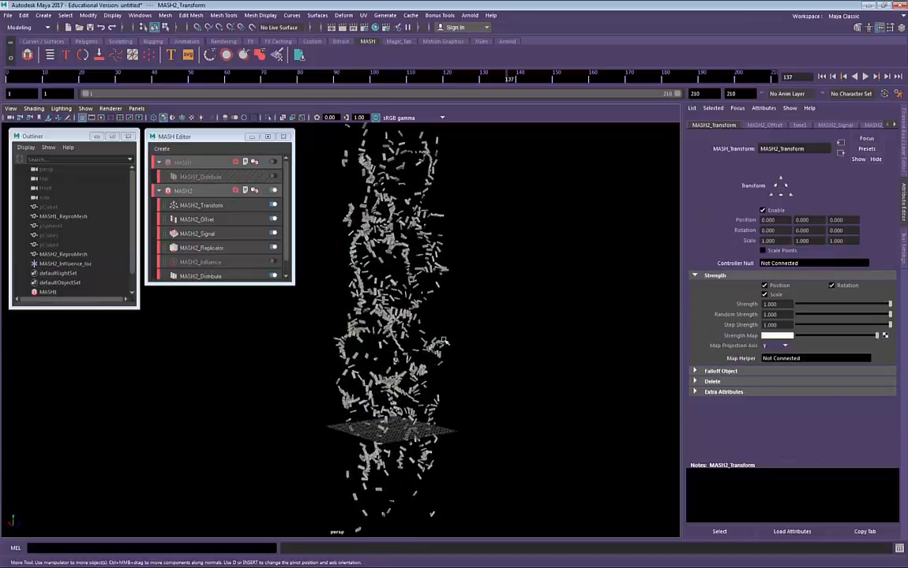
pyautogui.rightClick(789, 265)
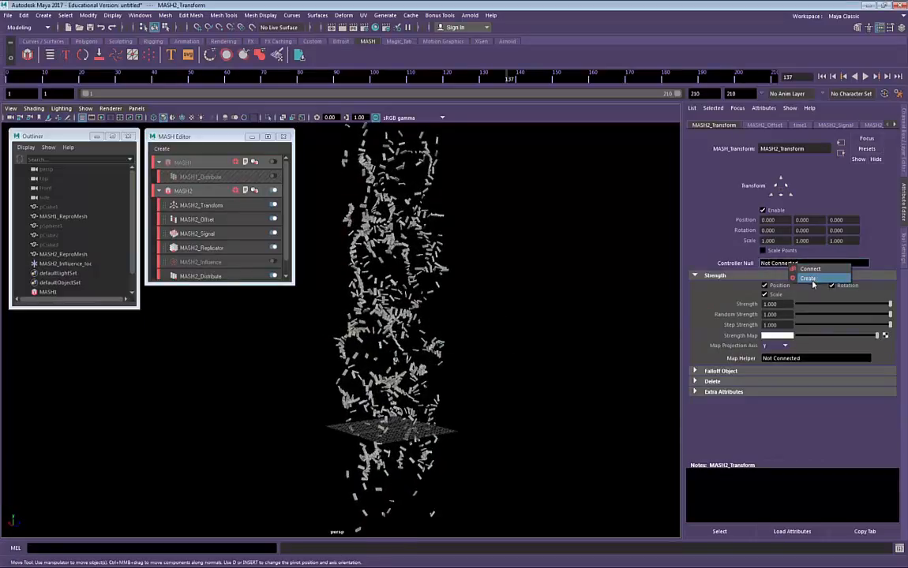
pyautogui.click(814, 284)
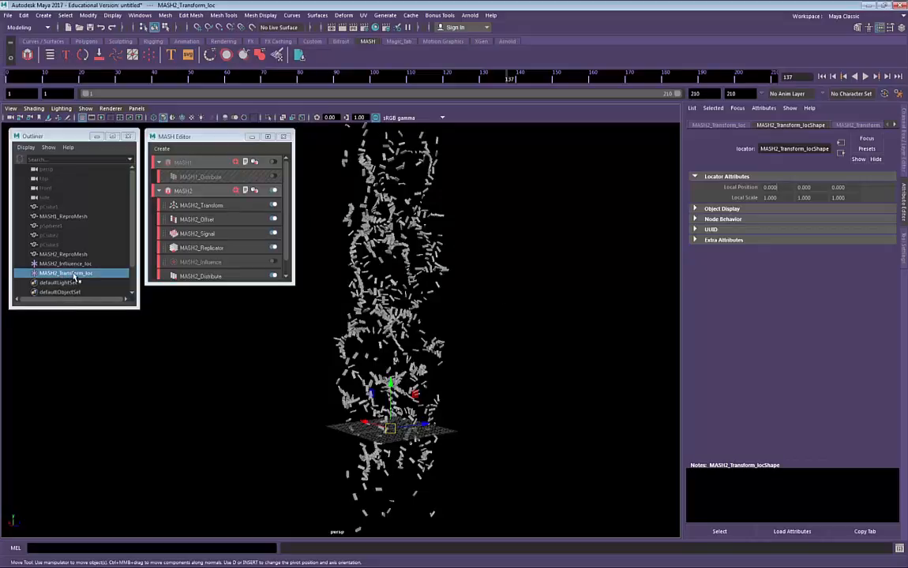
pyautogui.click(208, 206)
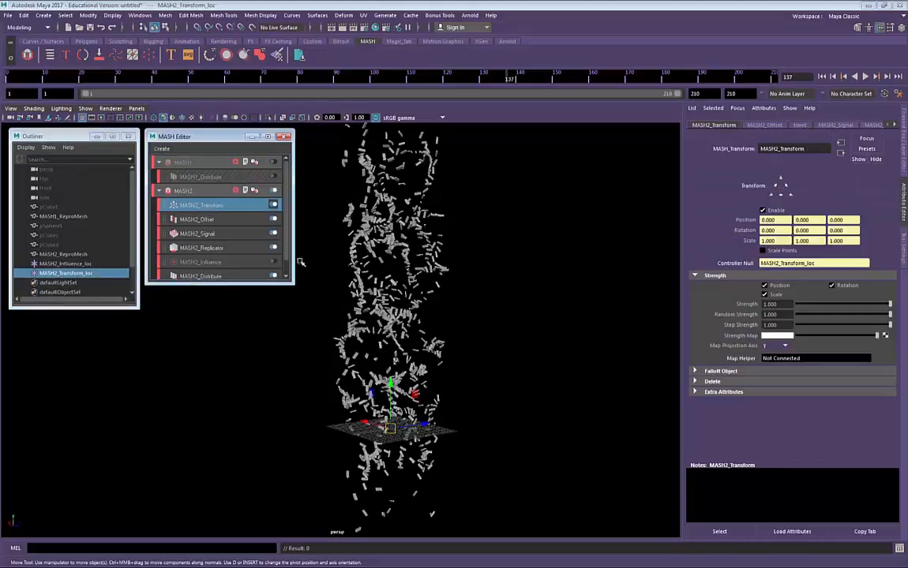
pyautogui.moveTo(261, 284); pyautogui.dragTo(261, 304)
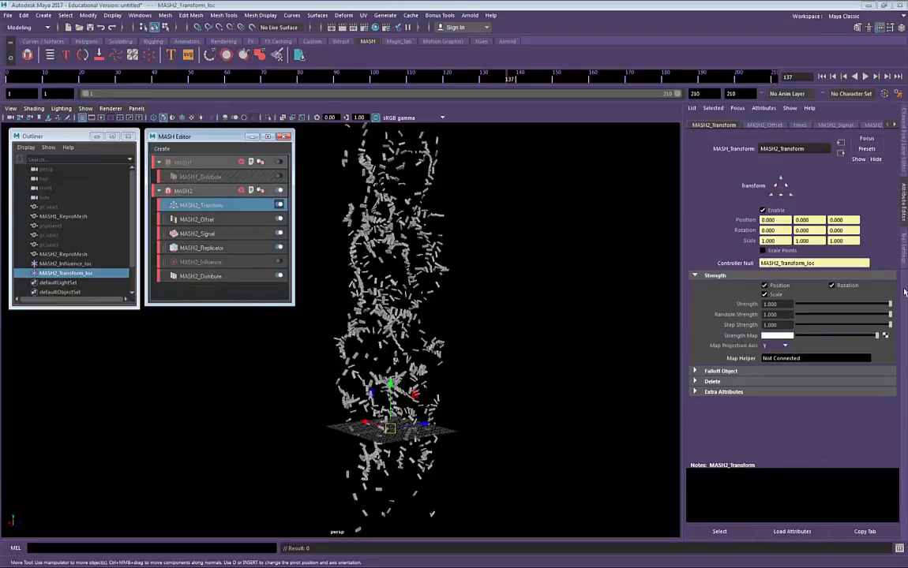
pyautogui.keyDown('alt'); pyautogui.moveTo(677, 289); pyautogui.dragTo(574, 317); pyautogui.keyUp('alt')
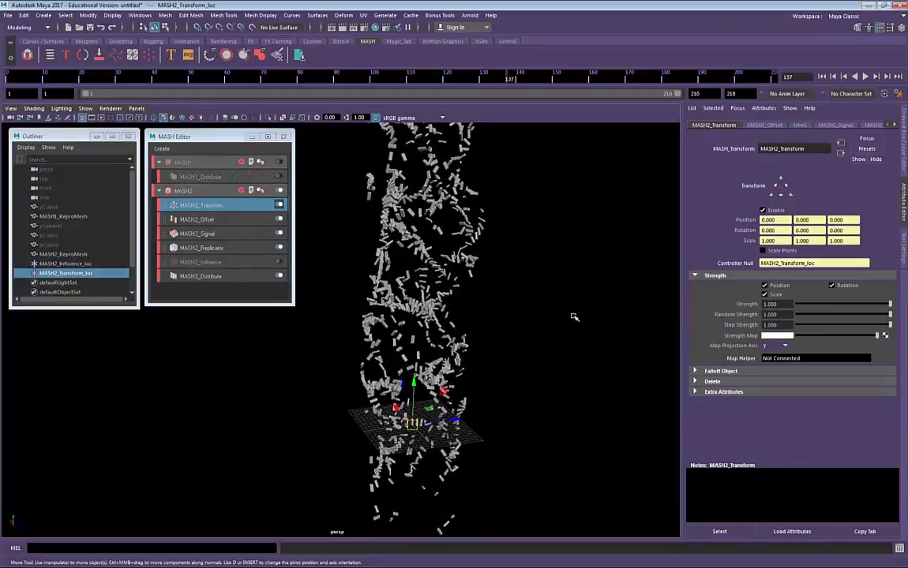
# Try moving the whole MASH2 network away from the grid centre with the MASH2_Transform_loc locator.
pyautogui.click(109, 274)
pyautogui.scroll(-3, 393, 412)
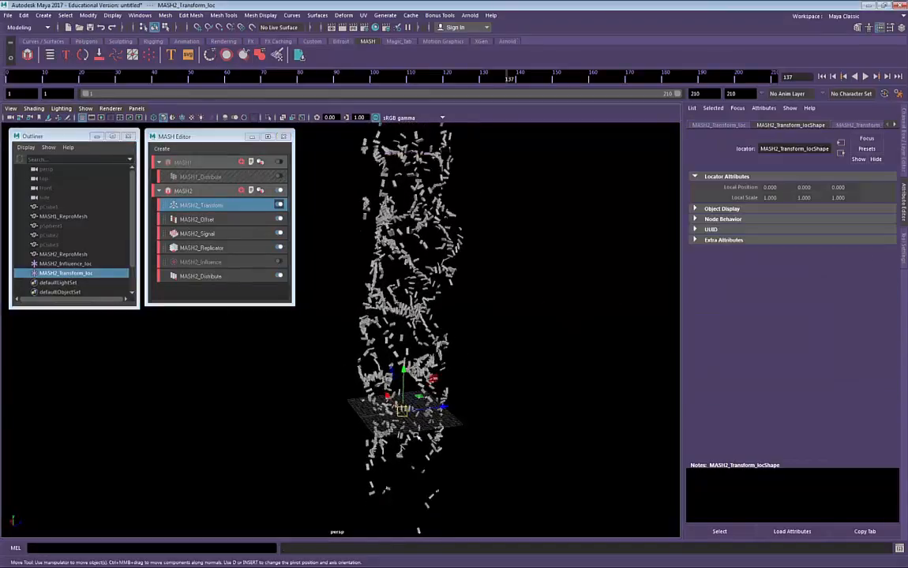
pyautogui.moveTo(395, 399); pyautogui.dragTo(529, 485)
pyautogui.press('e')
pyautogui.keyDown('alt'); pyautogui.moveTo(419, 448); pyautogui.dragTo(427, 444); pyautogui.keyUp('alt')
pyautogui.press('w')
pyautogui.moveTo(471, 417)
pyautogui.mouseDown()
pyautogui.moveTo(410, 385)
pyautogui.moveTo(457, 351)
pyautogui.moveTo(470, 412)
pyautogui.mouseUp()
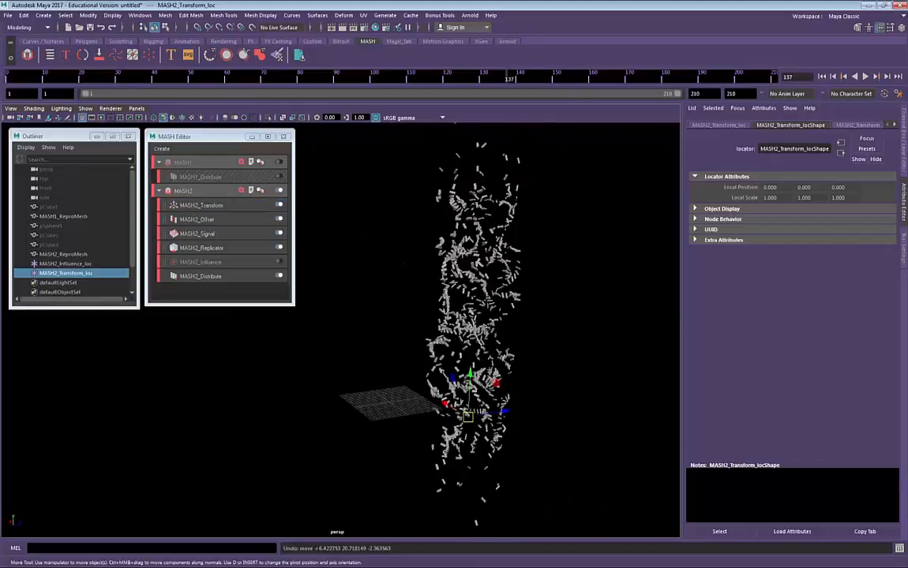
# Reset Translate X, Y and Z of MASH2_Transform_loc to 0.
pyautogui.click(904, 142)
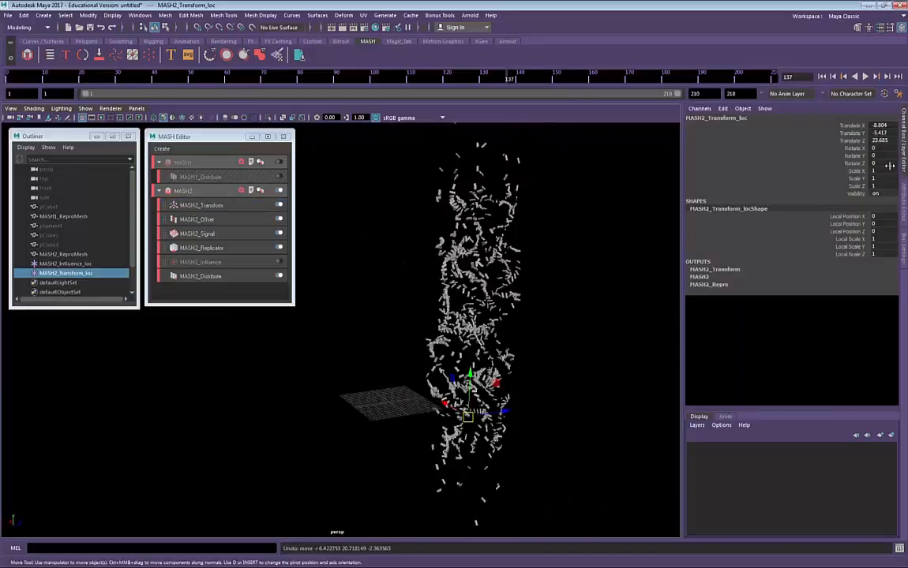
pyautogui.click(49, 276)
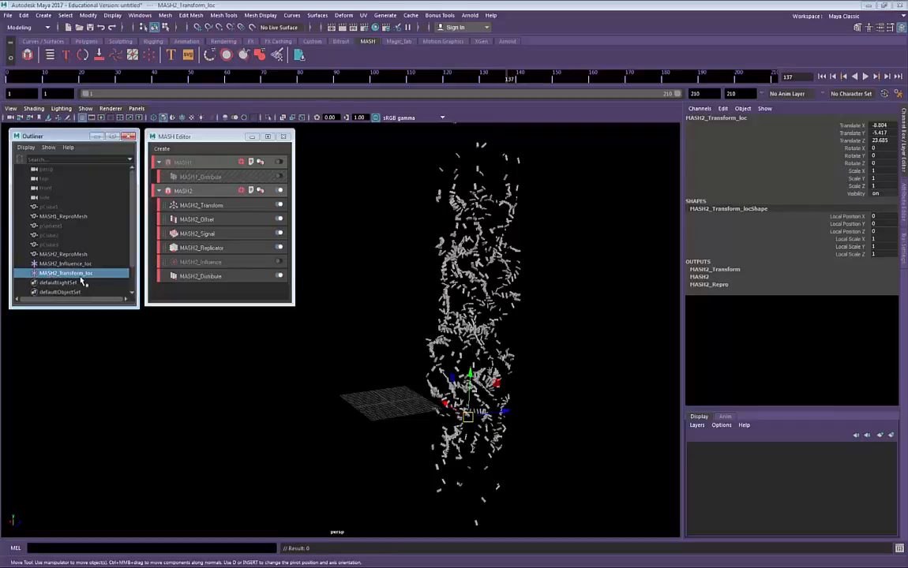
pyautogui.moveTo(879, 124); pyautogui.dragTo(889, 142)
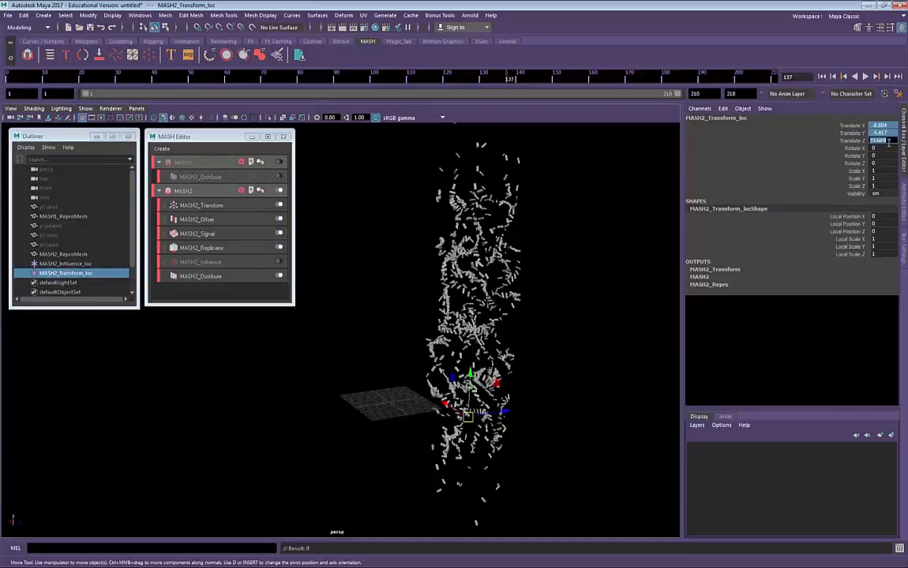
pyautogui.write('0')
pyautogui.press('Return')
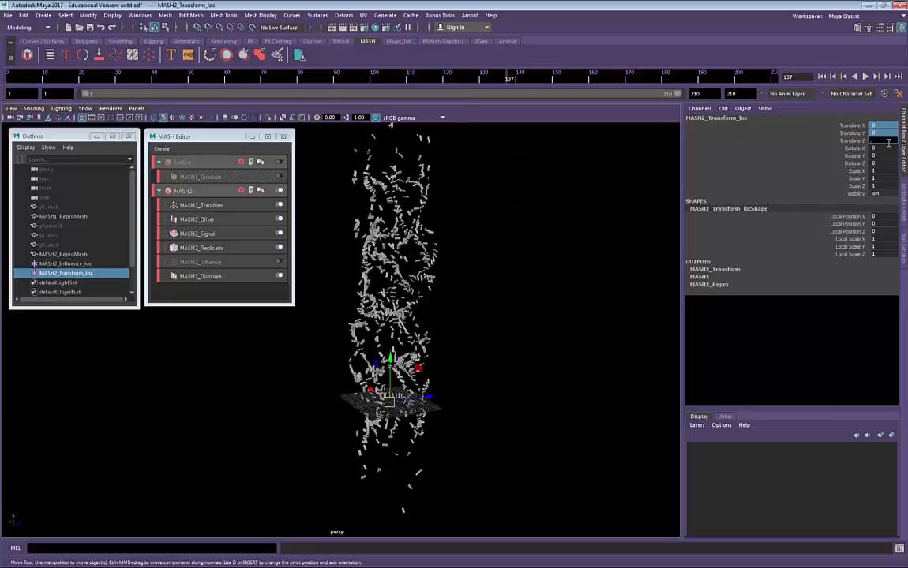
pyautogui.click(85, 255)
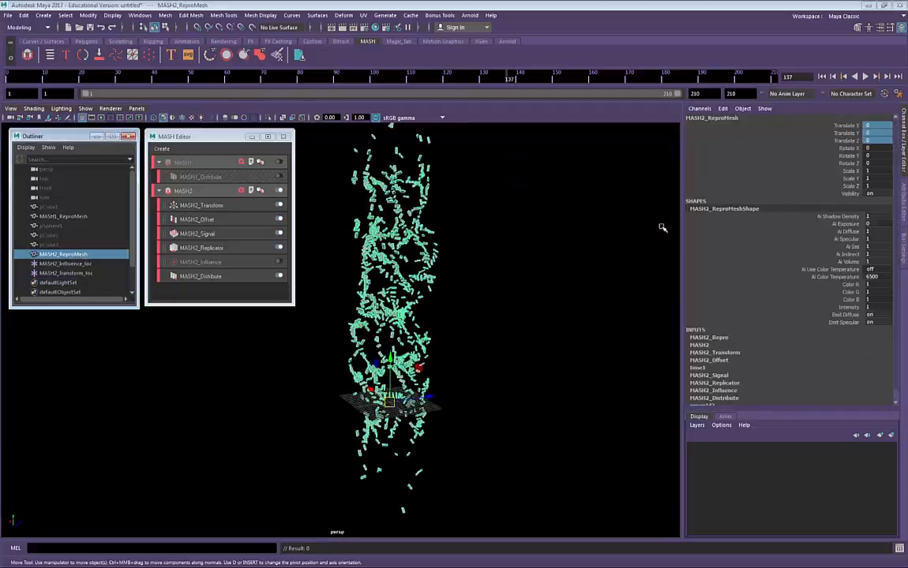
pyautogui.click(71, 273)
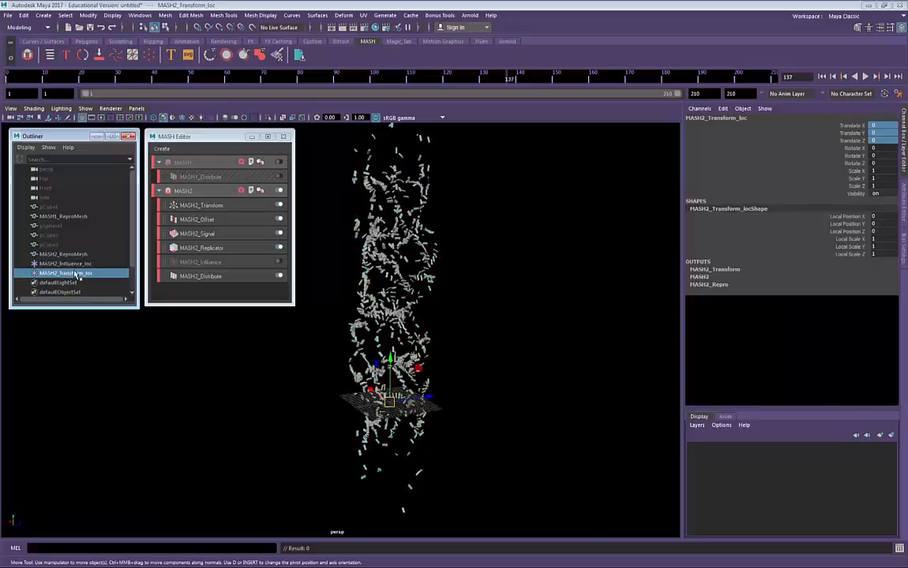
pyautogui.click(536, 365)
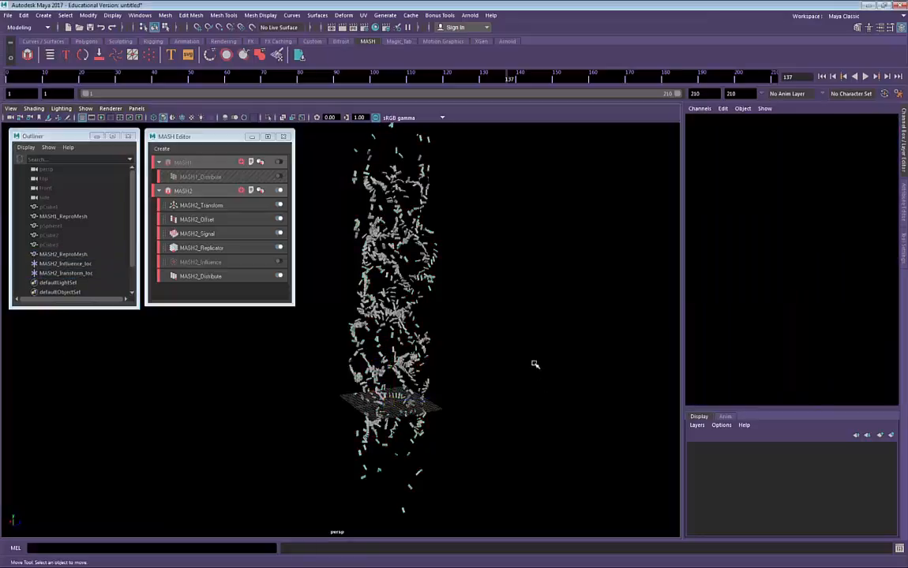
pyautogui.keyDown('alt'); pyautogui.moveTo(536, 365); pyautogui.dragTo(419, 394, button='right'); pyautogui.keyUp('alt')
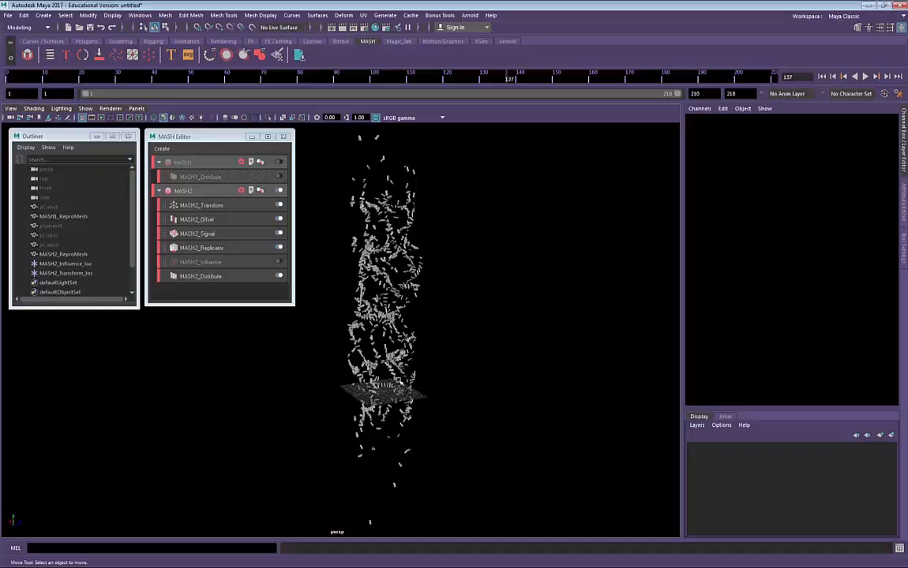
pyautogui.keyDown('alt'); pyautogui.moveTo(431, 295); pyautogui.dragTo(336, 282); pyautogui.keyUp('alt')
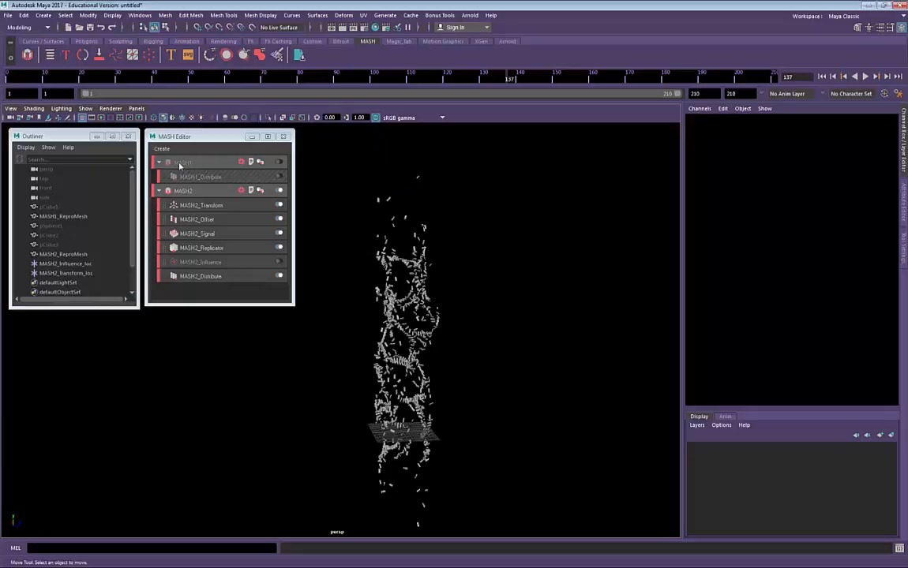
# Create a polygon helix at the origin and show its polyHelix1 creation settings.
pyautogui.click(43, 16)
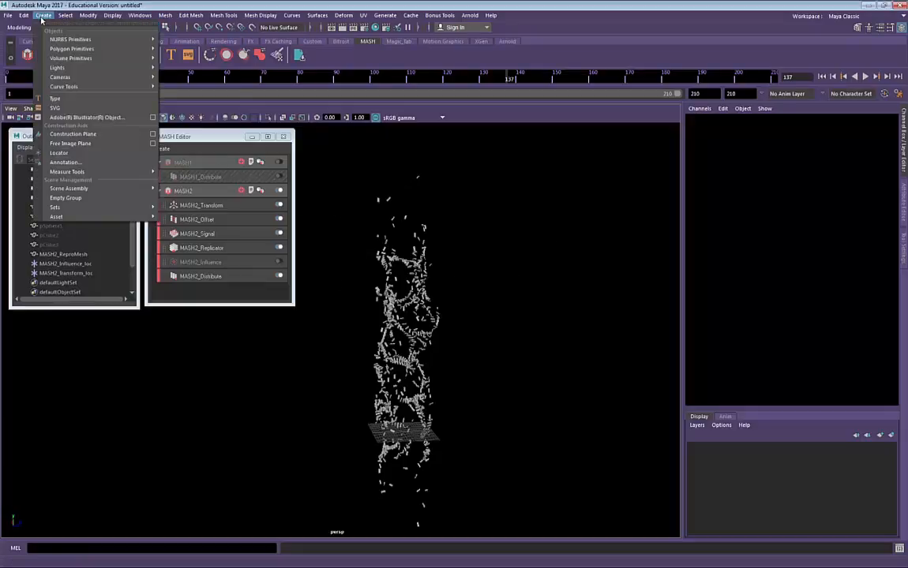
pyautogui.click(44, 16)
pyautogui.press('space')
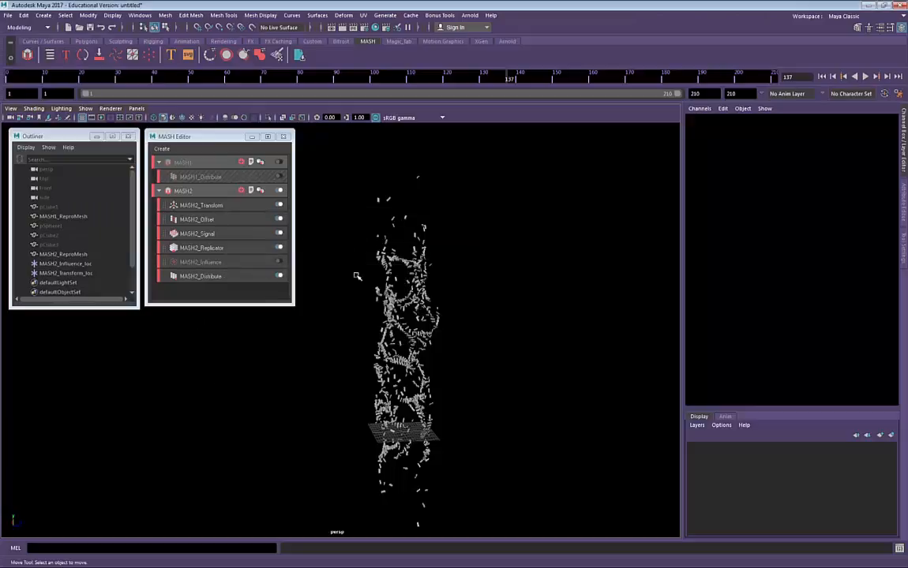
pyautogui.keyDown('shift'); pyautogui.moveTo(348, 275); pyautogui.dragTo(309, 314, button='right'); pyautogui.keyUp('shift')
pyautogui.click(703, 337)
# Resize the helix around the MASH column with about 2.3 coils, a height of 100 and a radius of 19.5.
pyautogui.click(851, 341)
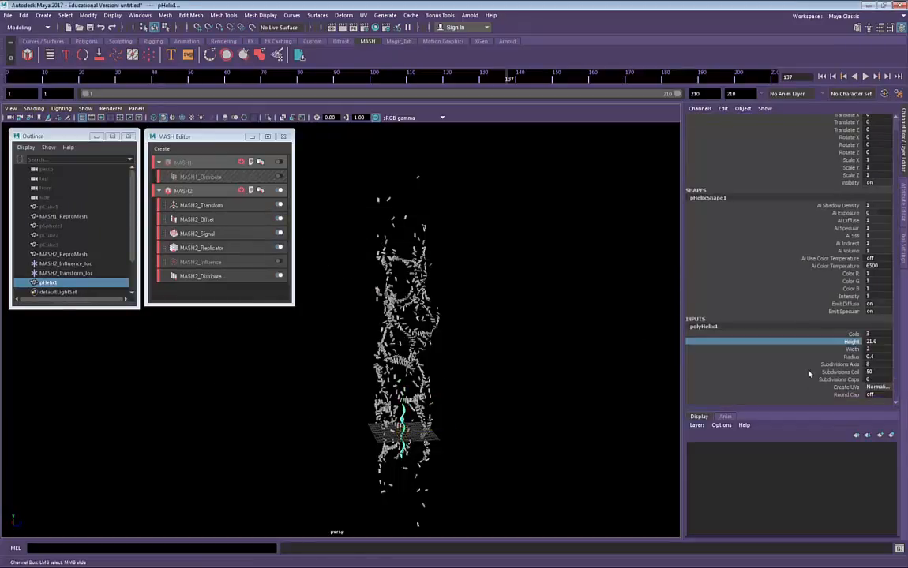
pyautogui.moveTo(450, 386); pyautogui.dragTo(557, 357, button='middle')
pyautogui.click(852, 336)
pyautogui.click(852, 357)
pyautogui.moveTo(472, 341); pyautogui.dragTo(539, 335, button='middle')
pyautogui.click(852, 342)
pyautogui.moveTo(450, 355); pyautogui.dragTo(568, 356, button='middle')
pyautogui.click(886, 342)
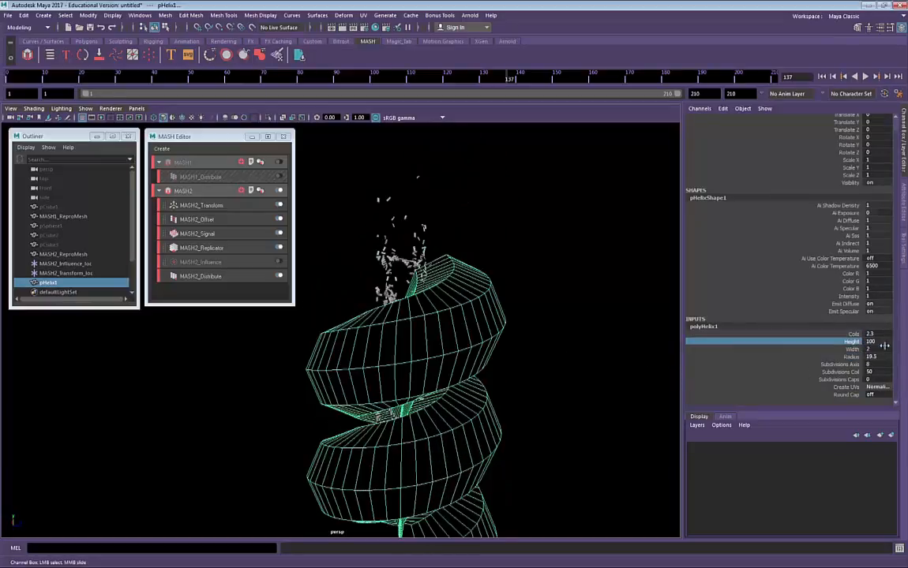
# Convert the edge loop running along the outside of the helix into a curve.
pyautogui.click(408, 325)
pyautogui.hotkey('ctrl', 'z')
pyautogui.keyDown('alt'); pyautogui.moveTo(407, 325); pyautogui.dragTo(387, 300); pyautogui.keyUp('alt')
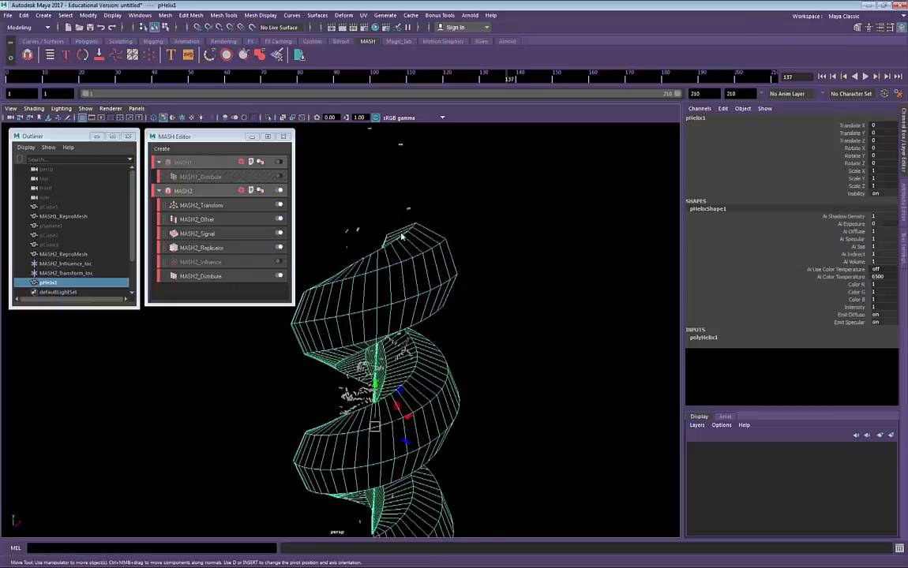
pyautogui.moveTo(401, 237); pyautogui.dragTo(402, 207, button='right')
pyautogui.click(415, 297)
pyautogui.doubleClick(414, 297)
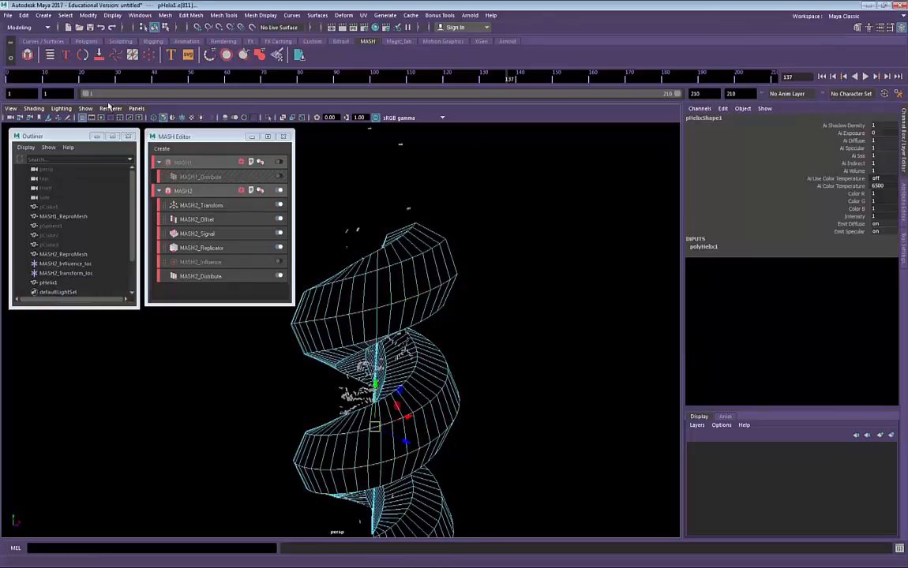
pyautogui.click(89, 16)
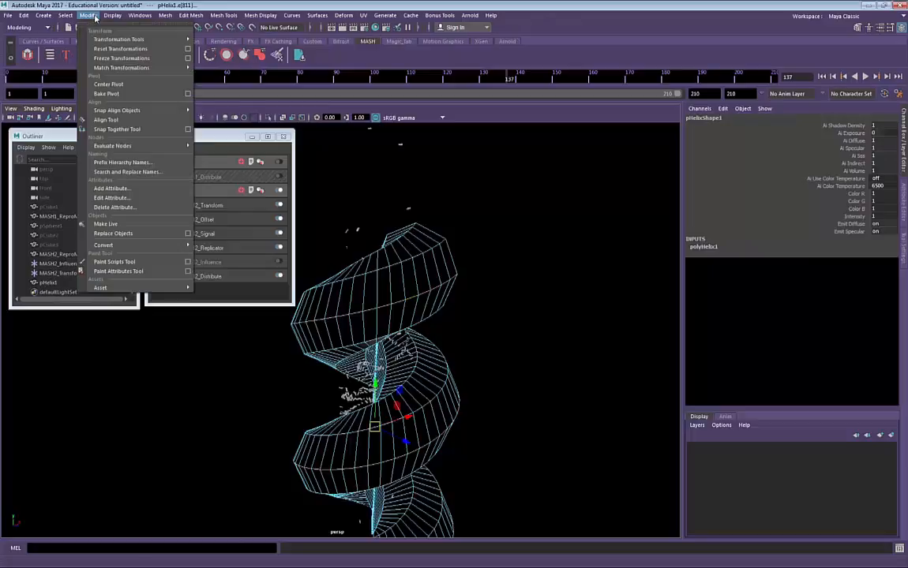
pyautogui.moveTo(136, 248)
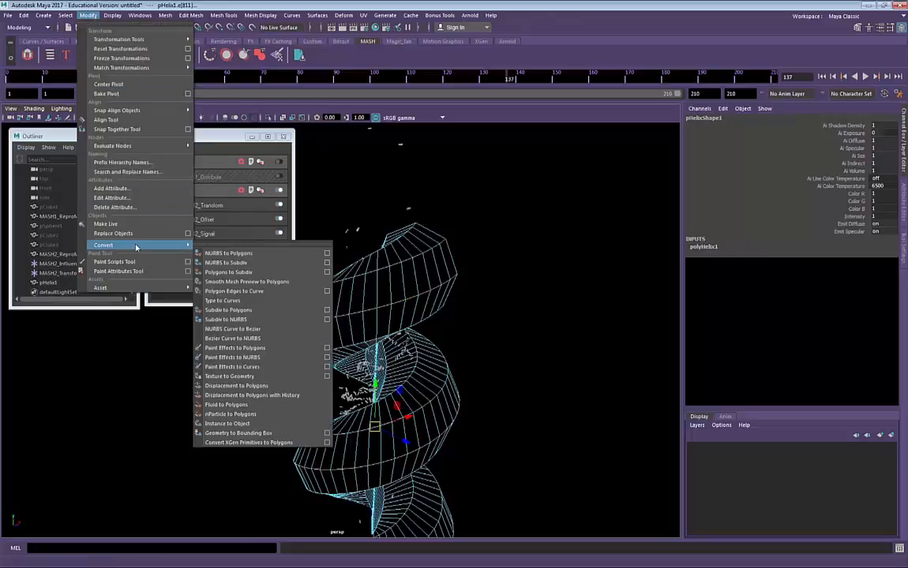
pyautogui.click(268, 292)
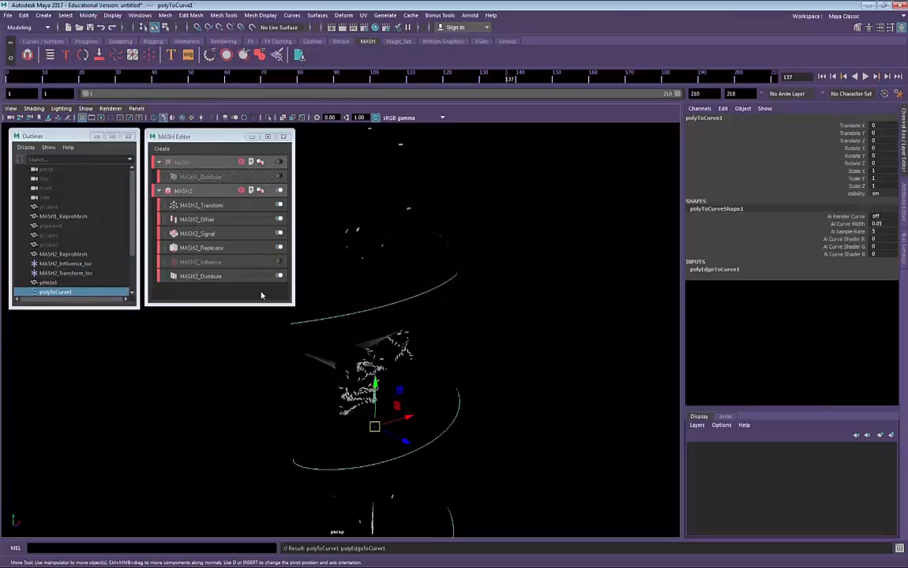
# Delete the pHelix1 mesh and keep the extracted polyToCurve1 curve.
pyautogui.scroll(-2, 65, 255)
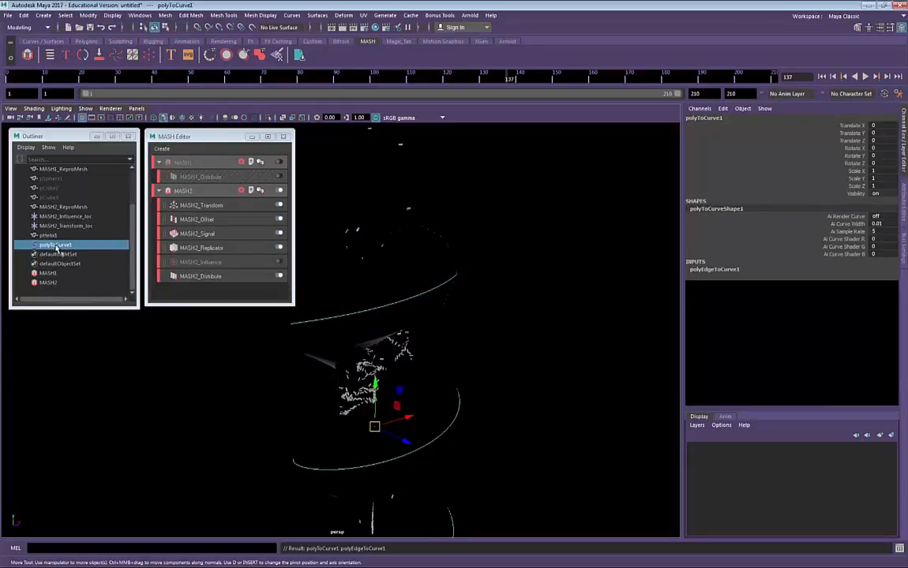
pyautogui.click(56, 237)
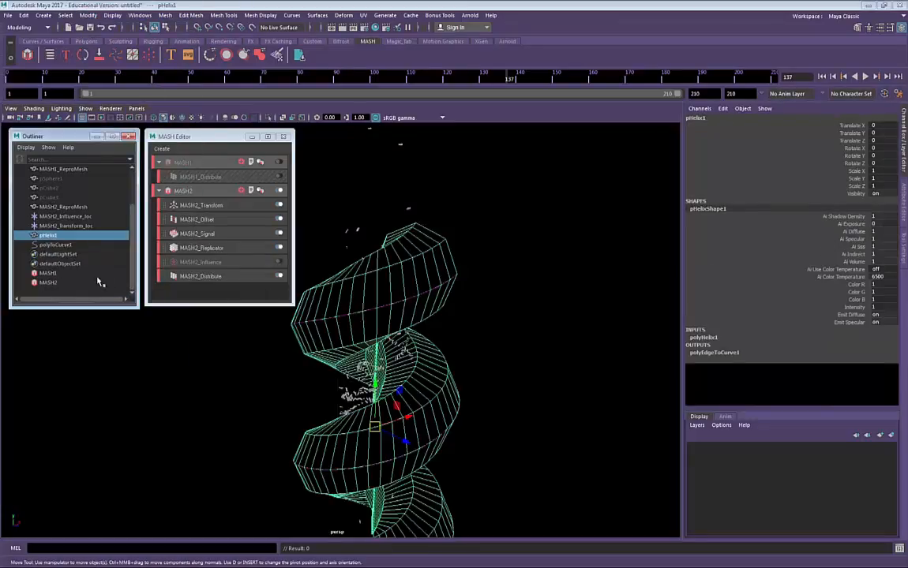
pyautogui.moveTo(441, 270); pyautogui.dragTo(397, 259, button='right')
pyautogui.press('Delete')
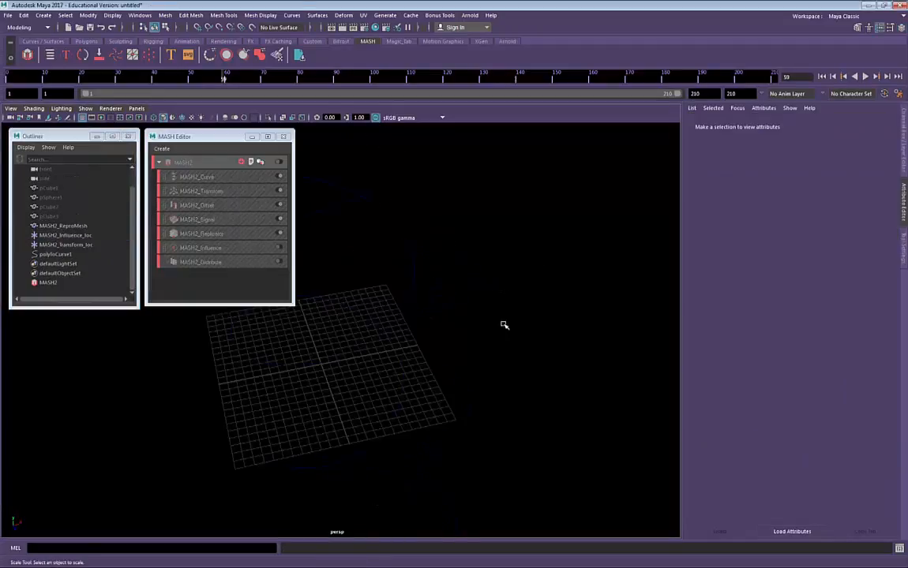
# Build a new MASH network from a new polygon cube and open its Distribute node settings.
pyautogui.keyDown('shift'); pyautogui.moveTo(463, 274); pyautogui.dragTo(463, 299, button='right'); pyautogui.keyUp('shift')
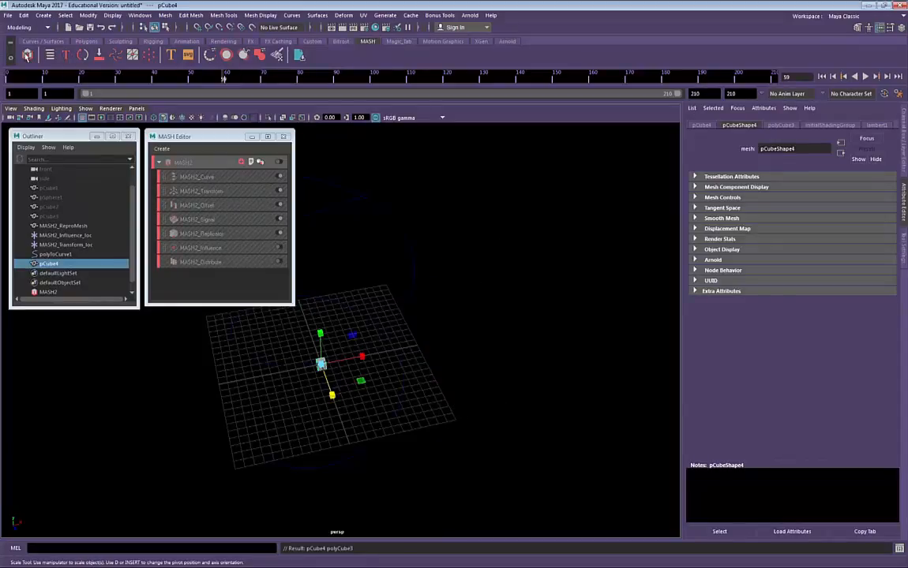
pyautogui.click(27, 54)
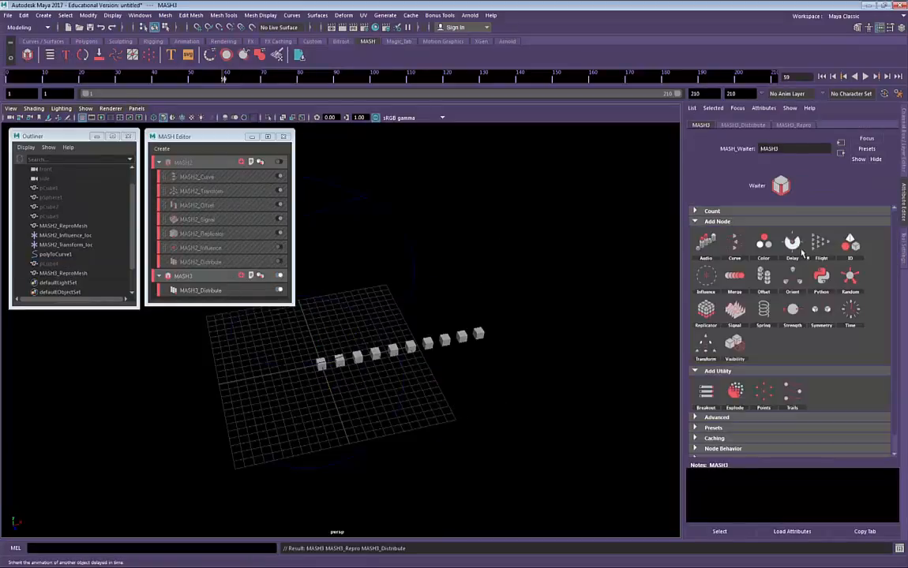
pyautogui.click(232, 291)
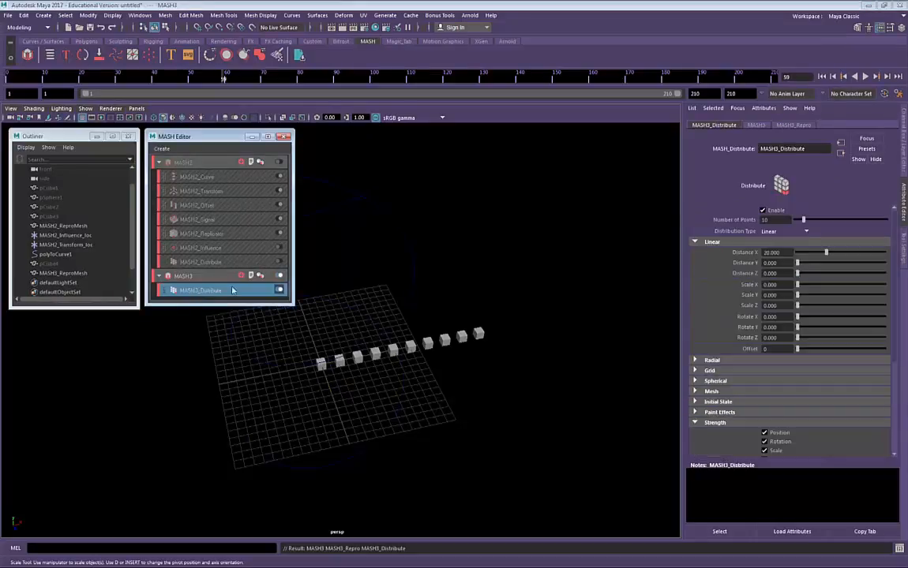
# Set the number of points in the MASH3 Distribute node to 15 and open the MASH3 network settings.
pyautogui.moveTo(806, 220); pyautogui.dragTo(807, 220)
pyautogui.click(197, 281)
pyautogui.keyDown('alt'); pyautogui.moveTo(650, 361); pyautogui.dragTo(535, 347, button='right'); pyautogui.keyUp('alt')
pyautogui.keyDown('alt'); pyautogui.moveTo(536, 348); pyautogui.dragTo(495, 334); pyautogui.keyUp('alt')
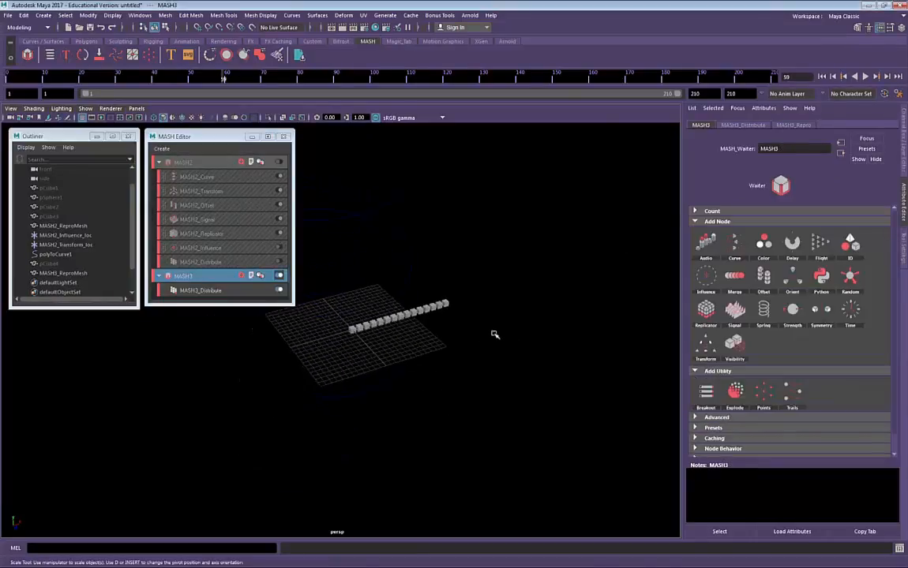
pyautogui.keyDown('alt'); pyautogui.moveTo(426, 317); pyautogui.dragTo(411, 375); pyautogui.keyUp('alt')
# Duplicate the polyToCurve1 spiral curve and move the copy away from the grid and cubes.
pyautogui.click(368, 287)
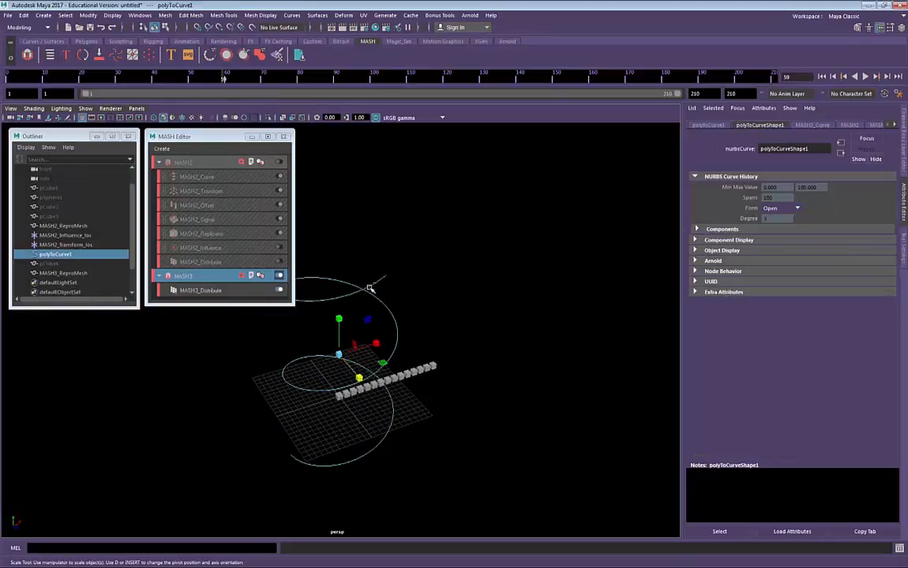
pyautogui.hotkey('ctrl', 'd')
pyautogui.scroll(-3, 369, 300)
pyautogui.press('w')
pyautogui.moveTo(379, 335); pyautogui.dragTo(395, 296)
# Add a Curve node driven by the duplicated spiral curve to the MASH3 network and play the animation.
pyautogui.click(197, 290)
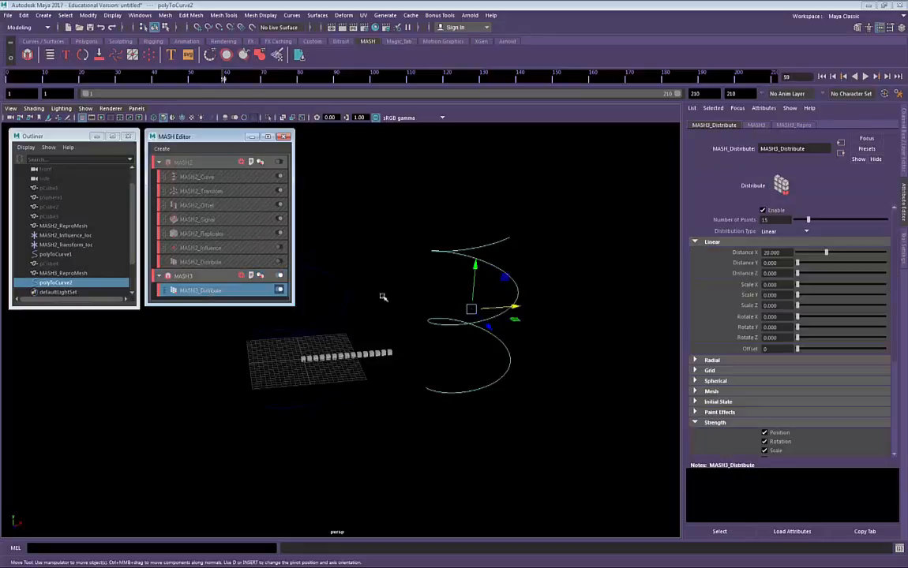
pyautogui.click(216, 276)
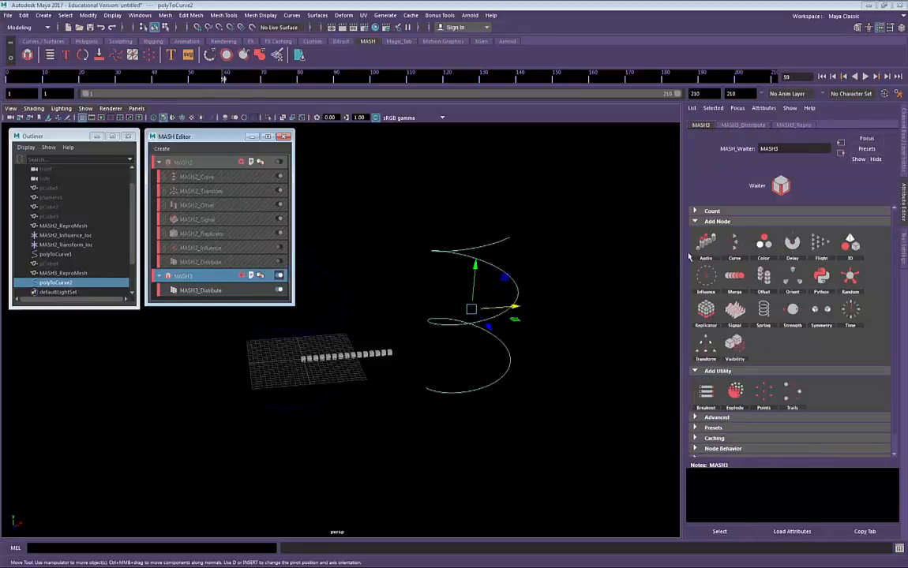
pyautogui.click(750, 250)
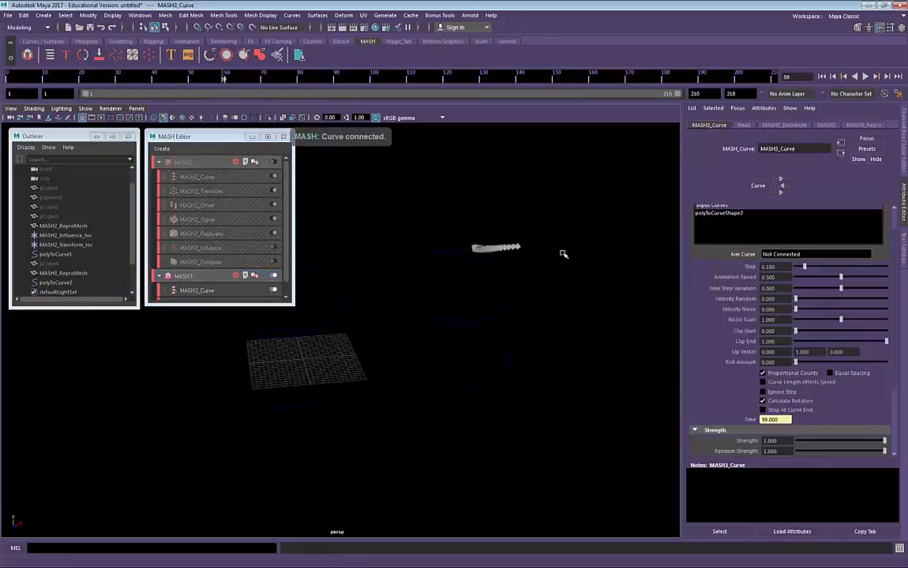
pyautogui.keyDown('alt'); pyautogui.moveTo(564, 254); pyautogui.dragTo(456, 335, button='middle'); pyautogui.keyUp('alt')
pyautogui.keyDown('alt'); pyautogui.moveTo(456, 335); pyautogui.dragTo(505, 347, button='right'); pyautogui.keyUp('alt')
pyautogui.keyDown('alt'); pyautogui.moveTo(505, 348); pyautogui.dragTo(402, 297); pyautogui.keyUp('alt')
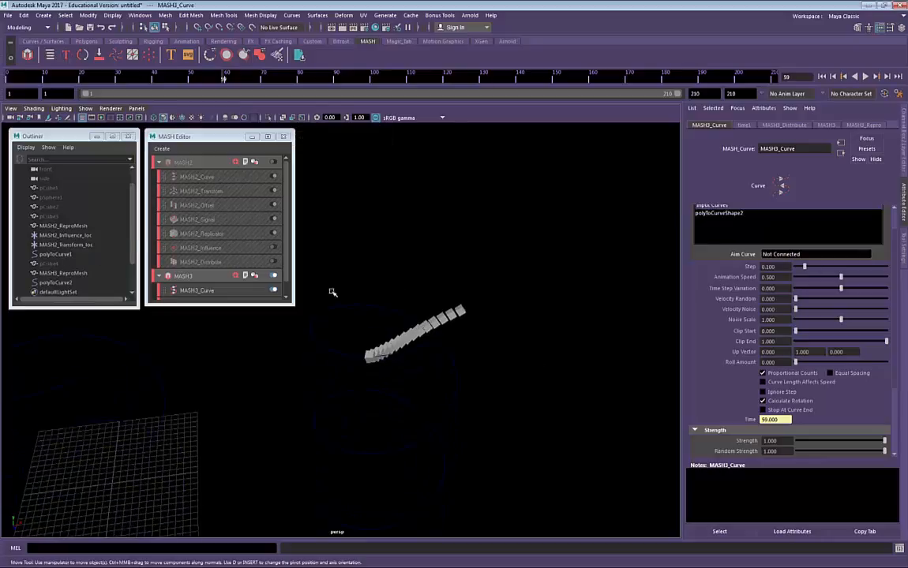
pyautogui.keyDown('alt'); pyautogui.moveTo(332, 292); pyautogui.dragTo(556, 337); pyautogui.keyUp('alt')
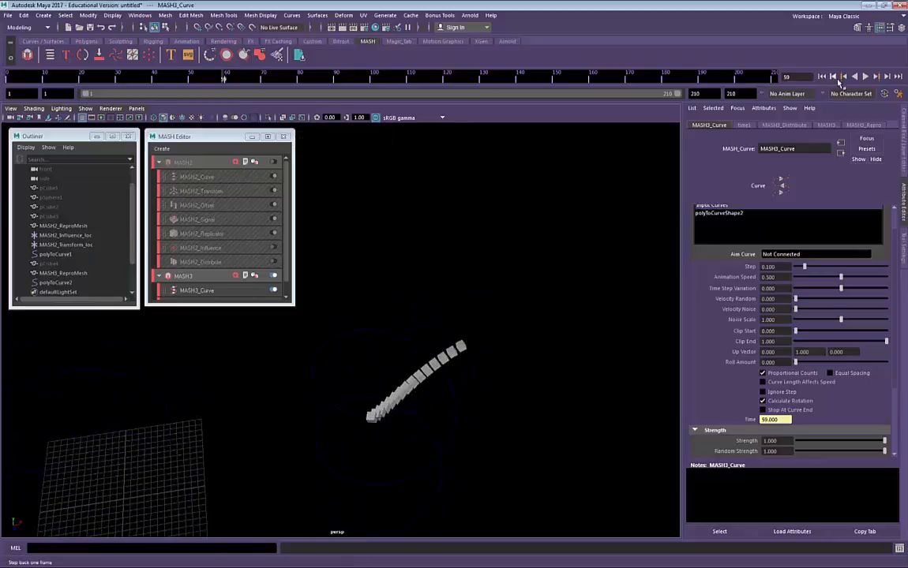
pyautogui.click(865, 76)
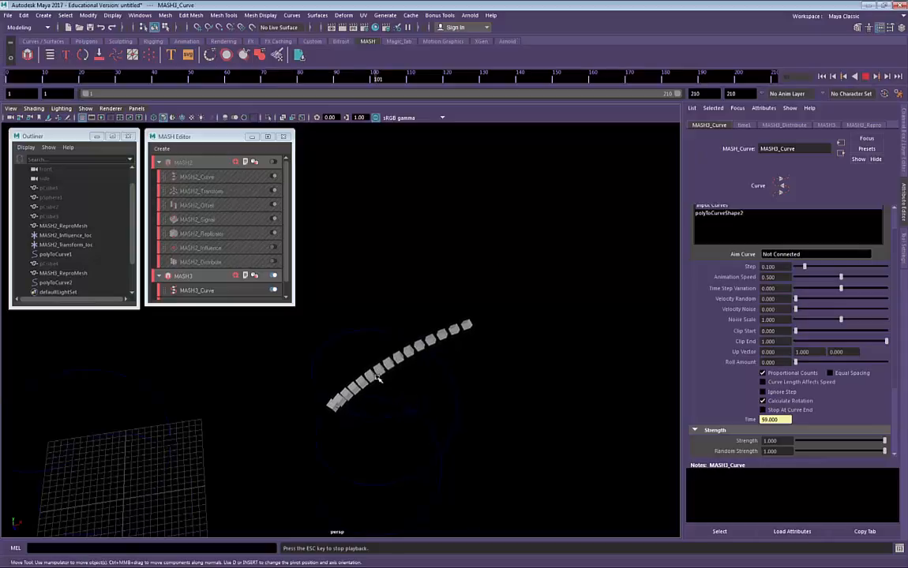
# Set Distance X of the MASH3 Distribute node to 0.
pyautogui.scroll(-1, 210, 292)
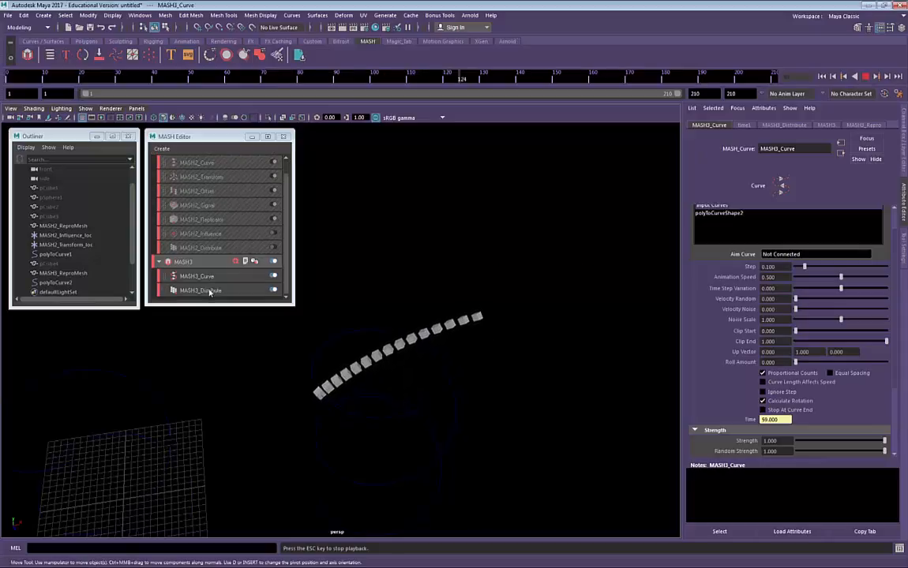
pyautogui.click(207, 290)
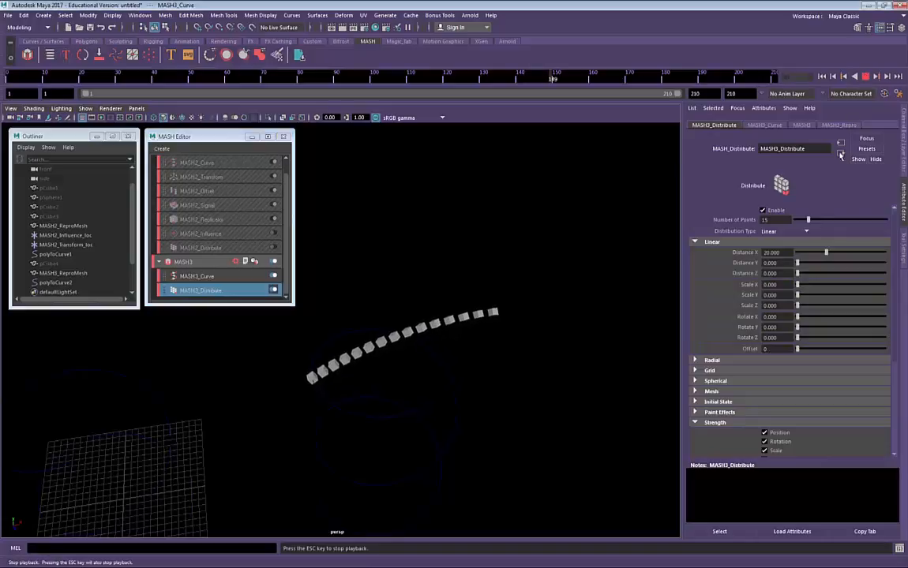
pyautogui.moveTo(825, 253); pyautogui.dragTo(795, 260)
pyautogui.keyDown('alt'); pyautogui.moveTo(395, 347); pyautogui.dragTo(297, 309); pyautogui.keyUp('alt')
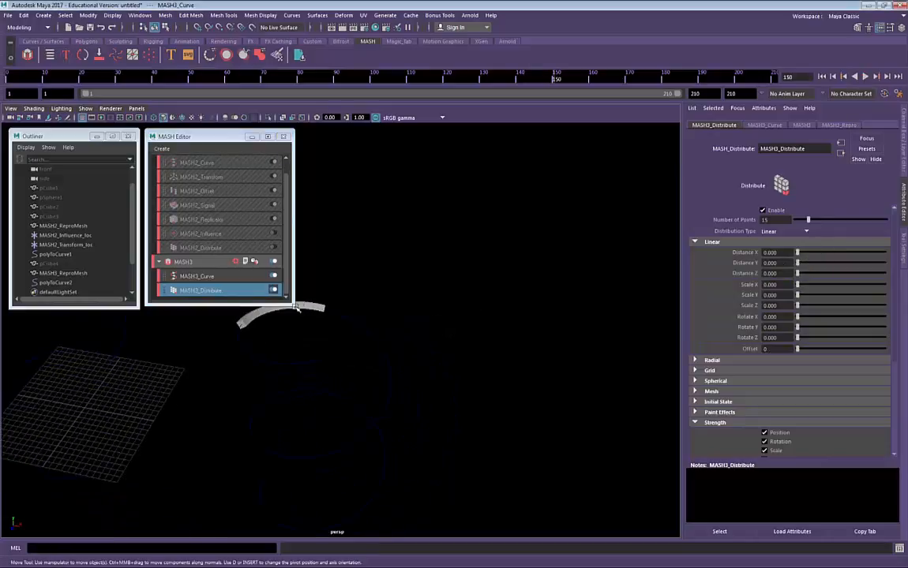
pyautogui.keyDown('alt'); pyautogui.moveTo(351, 337); pyautogui.dragTo(466, 316); pyautogui.keyUp('alt')
# Turn on Ignore Step in the MASH3 Curve node and preview the cubes travelling along the spiral.
pyautogui.click(222, 281)
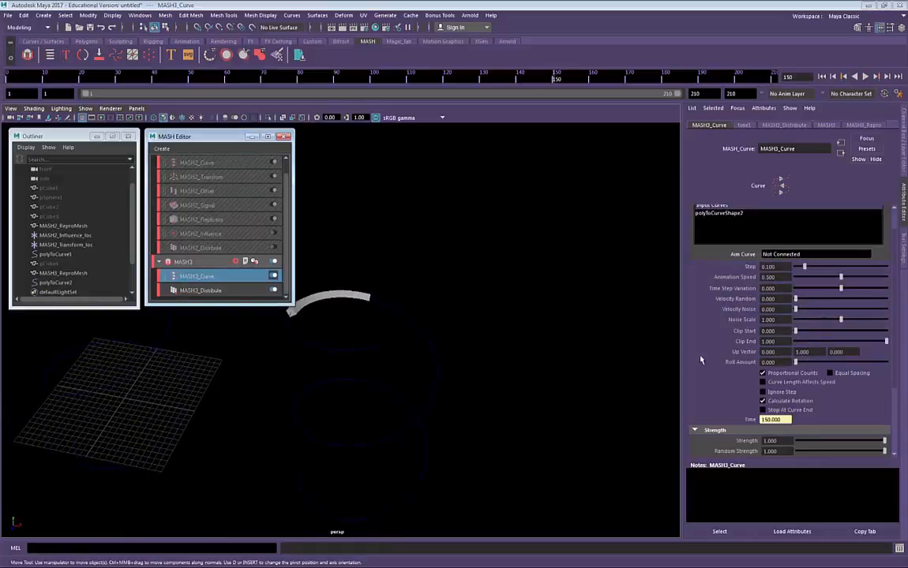
pyautogui.click(784, 392)
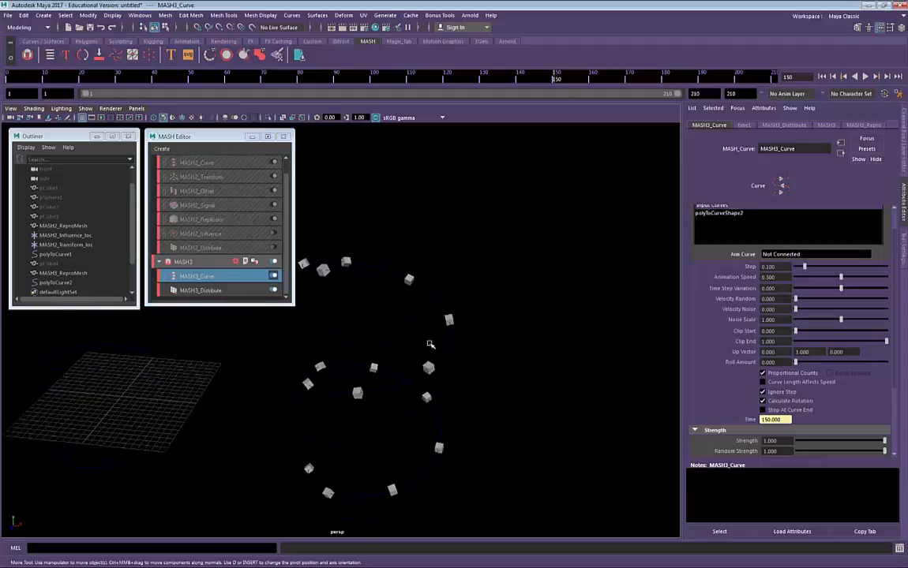
pyautogui.keyDown('alt'); pyautogui.moveTo(442, 293); pyautogui.dragTo(543, 303); pyautogui.keyUp('alt')
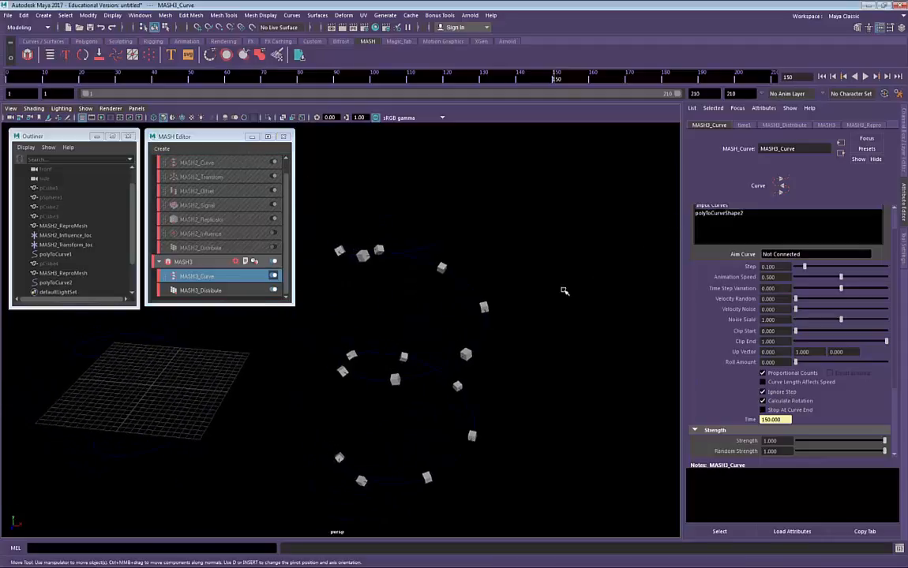
pyautogui.click(867, 79)
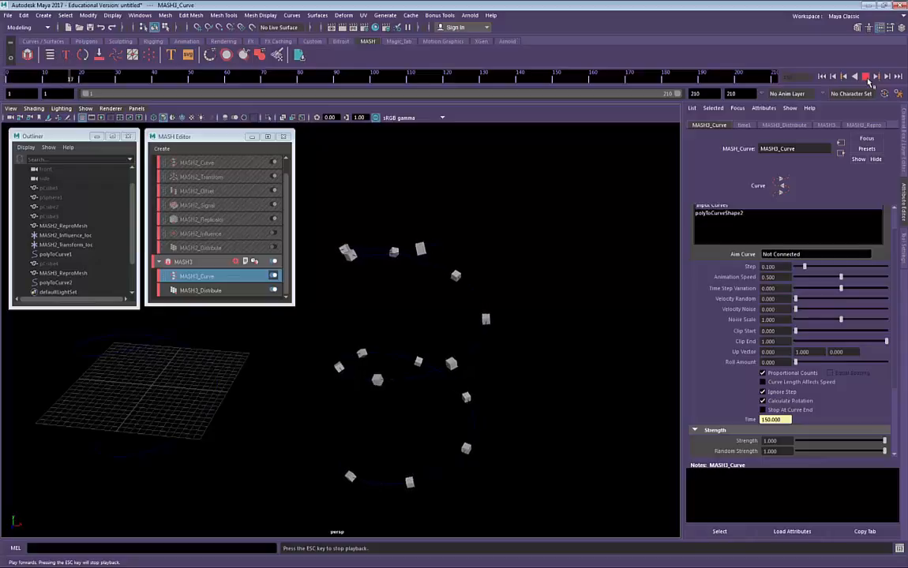
pyautogui.click(866, 77)
# Raise the number of points in the MASH3 Distribute node to 100 and play the animation.
pyautogui.click(234, 291)
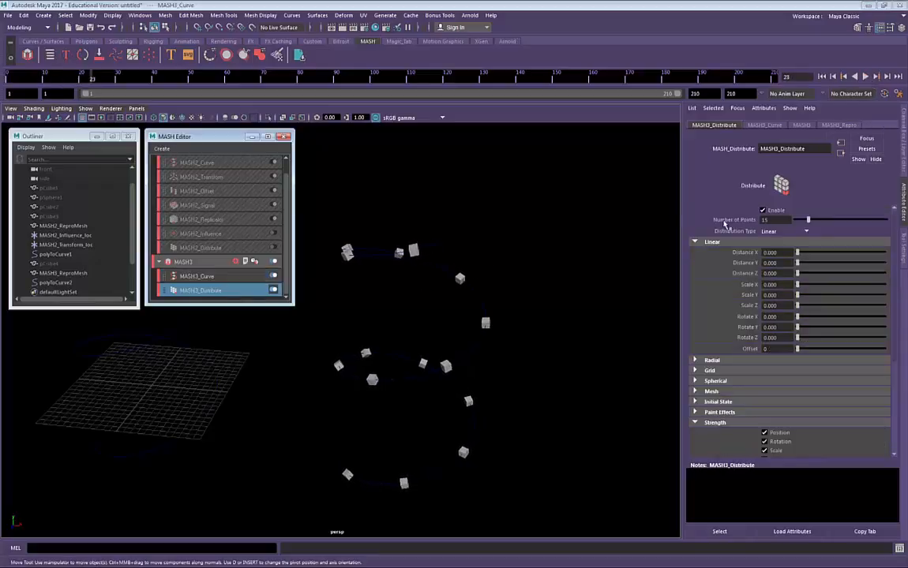
pyautogui.moveTo(814, 222); pyautogui.dragTo(874, 228)
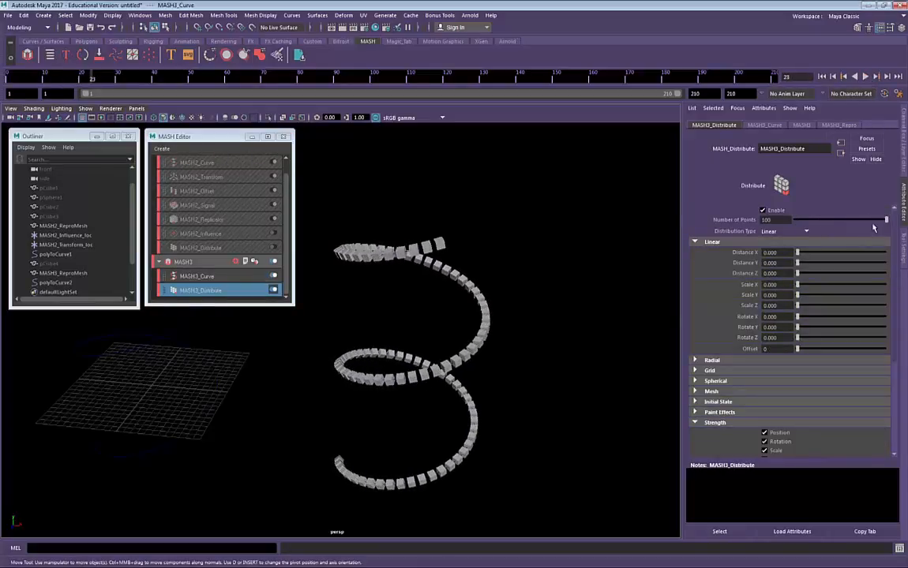
pyautogui.click(201, 275)
pyautogui.hotkey('alt', 'v')
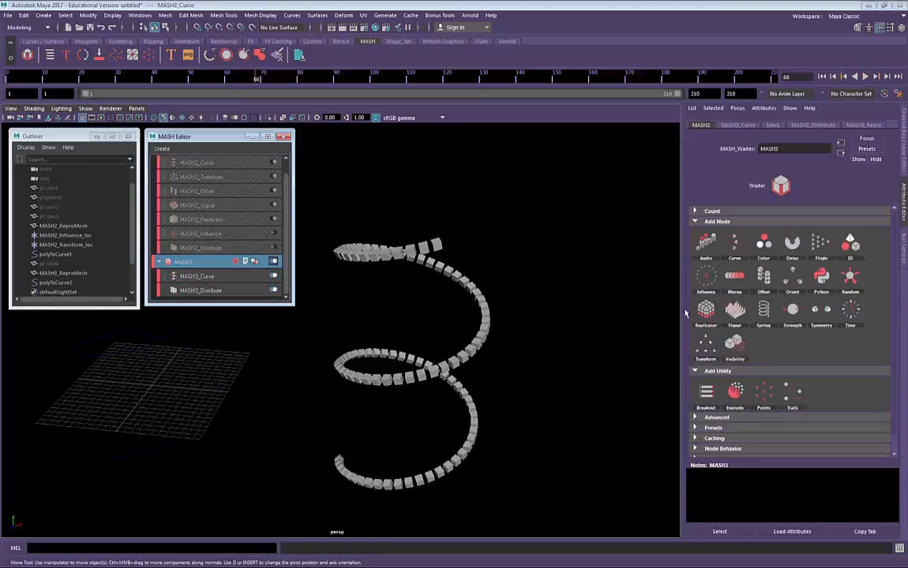
# Add a Signal node to the MASH3 network, preview its motion and keep the signal type at 4D Noise.
pyautogui.click(735, 309)
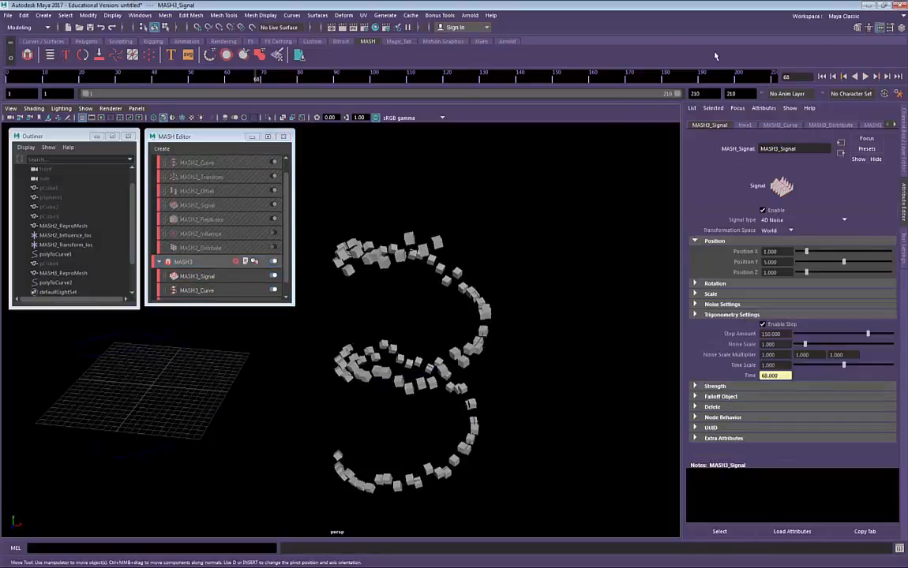
pyautogui.click(866, 76)
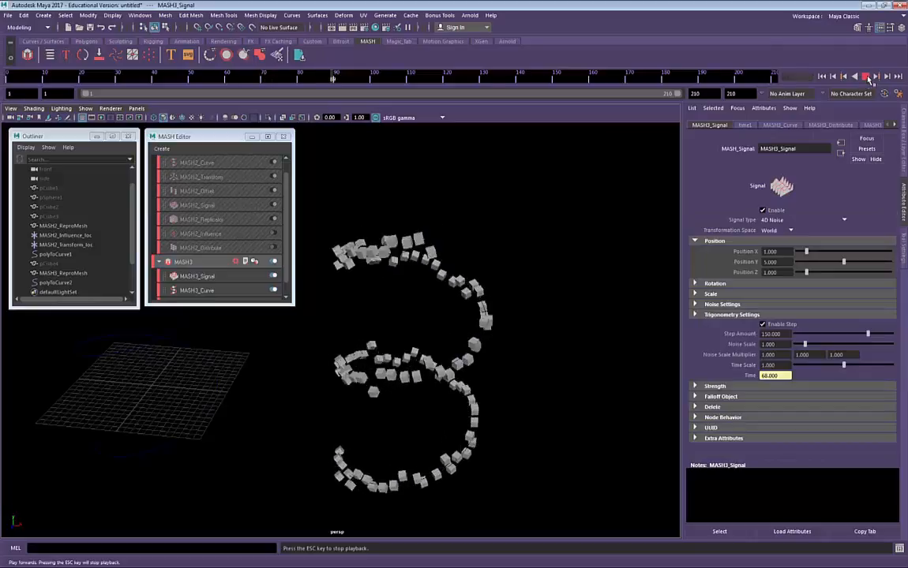
pyautogui.click(866, 77)
pyautogui.click(802, 221)
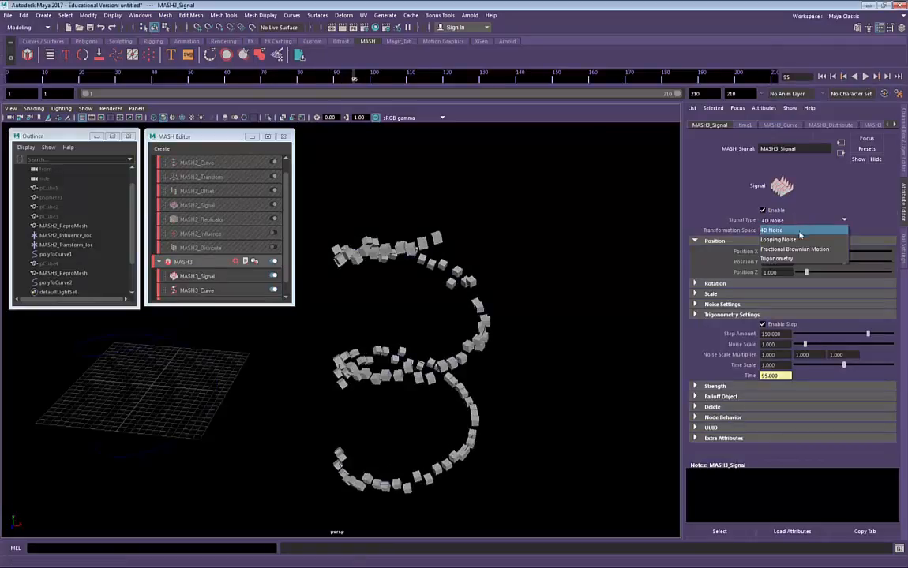
pyautogui.click(800, 231)
# Lower the Signal node's Step Amount to 1.980 and Noise Scale to 0.396, then play back the motion.
pyautogui.moveTo(801, 334); pyautogui.dragTo(800, 346)
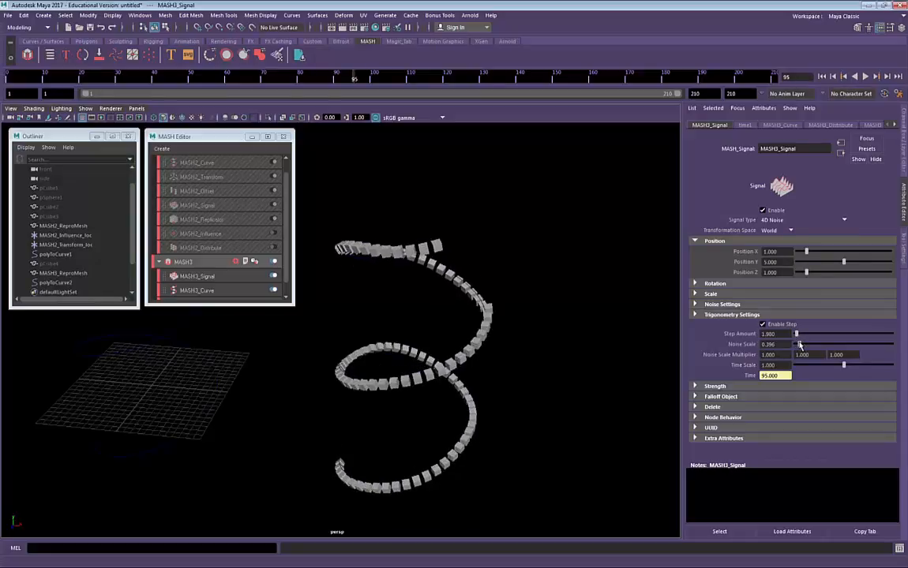
pyautogui.click(868, 76)
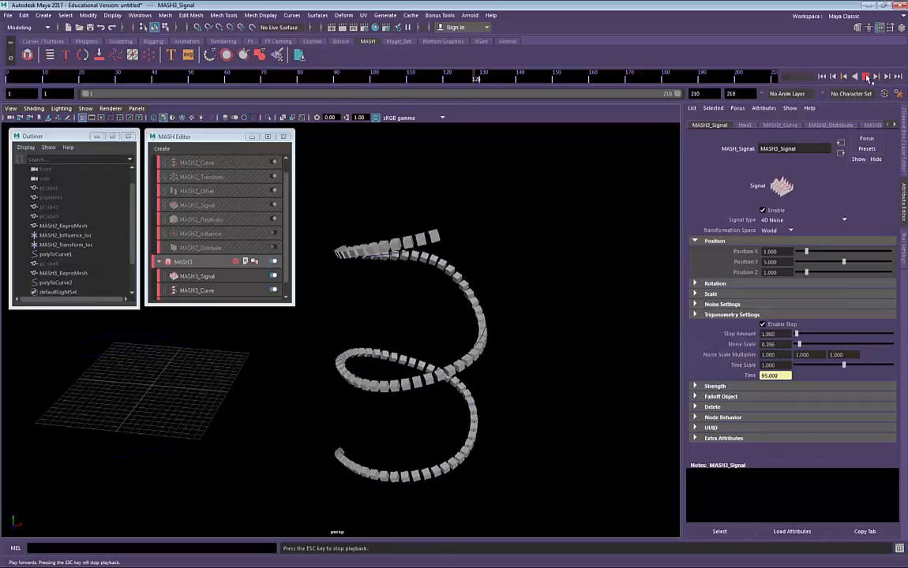
pyautogui.press('Escape')
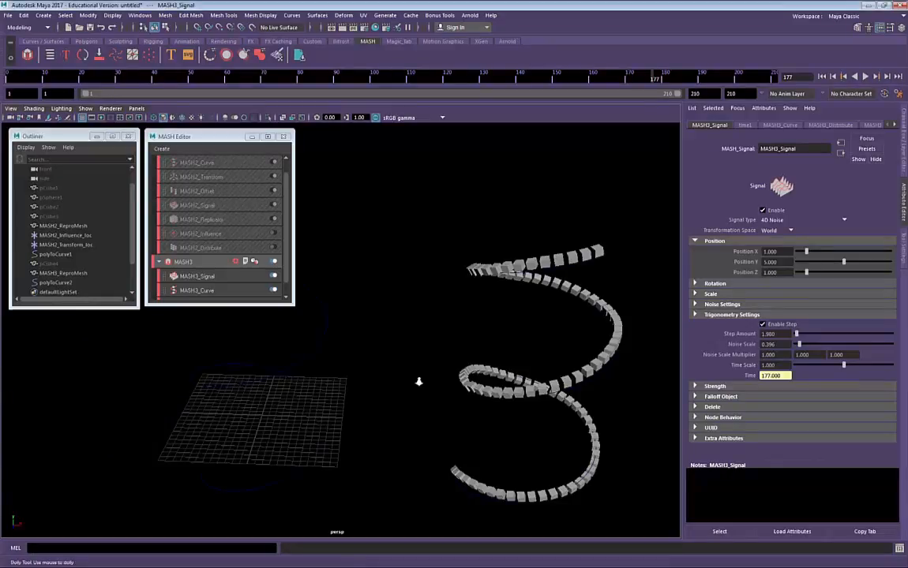
# Start a new empty scene, discarding the unsaved MASH scene.
pyautogui.keyDown('alt'); pyautogui.moveTo(415, 379); pyautogui.dragTo(386, 380); pyautogui.keyUp('alt')
pyautogui.hotkey('ctrl', 'n')
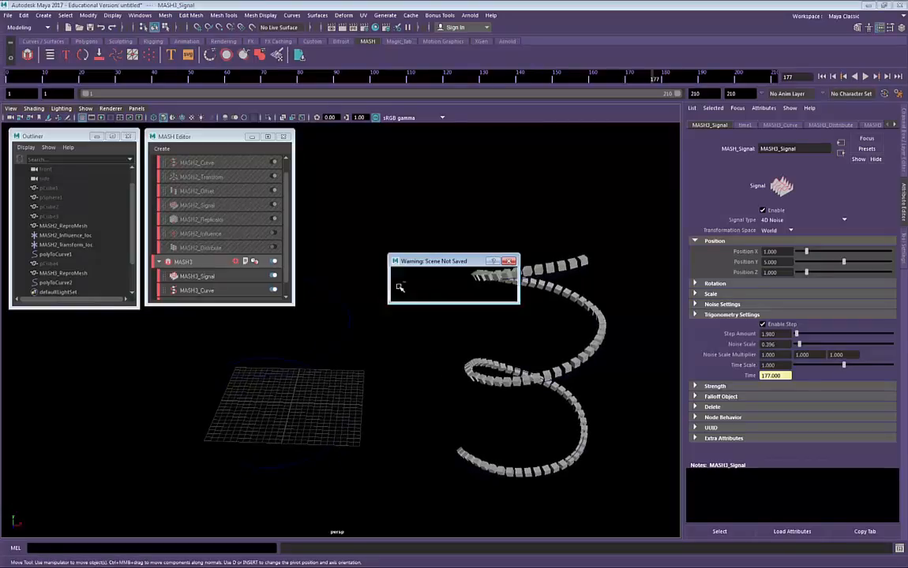
pyautogui.click(406, 263)
pyautogui.keyDown('alt'); pyautogui.moveTo(417, 363); pyautogui.dragTo(451, 353); pyautogui.keyUp('alt')
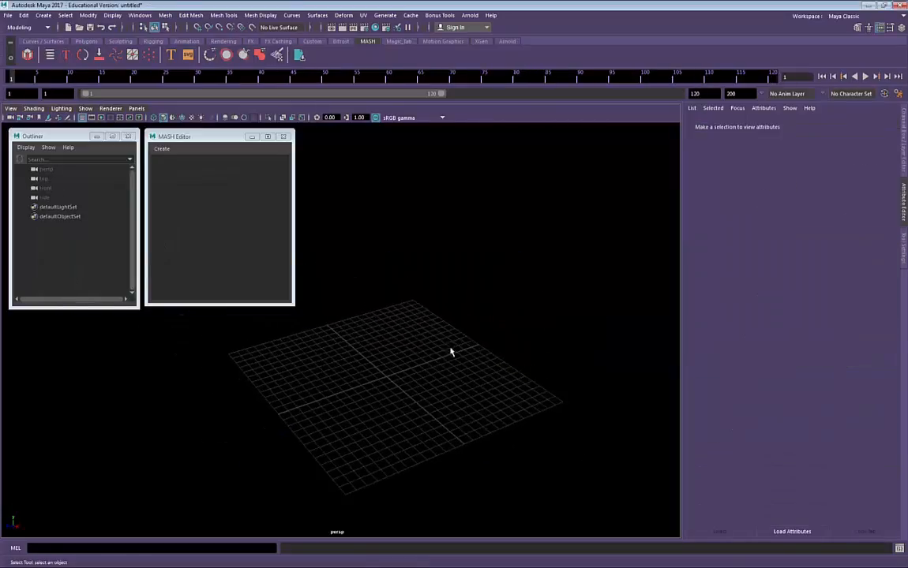
# Create a polygon cylinder at the origin and scale it up uniformly to about 20.4.
pyautogui.keyDown('shift'); pyautogui.rightClick(433, 348); pyautogui.keyUp('shift')
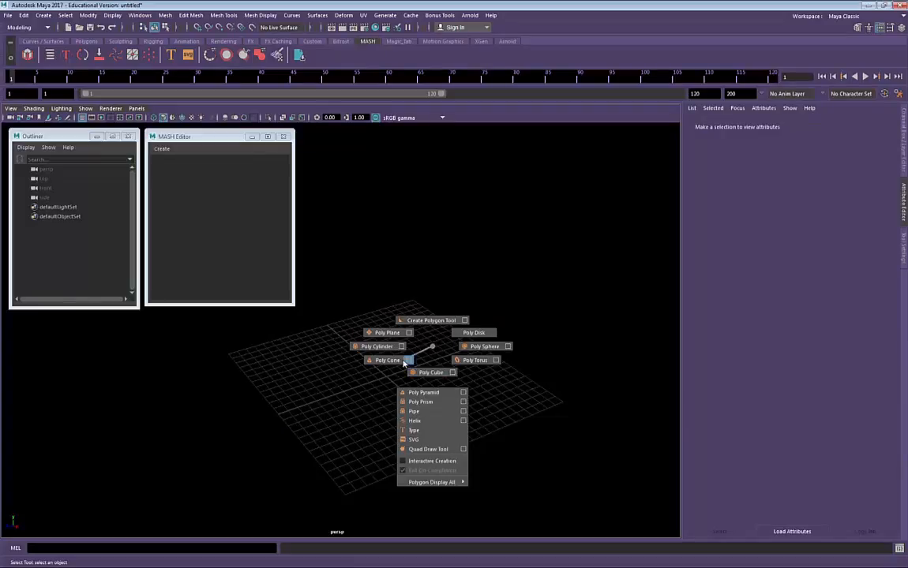
pyautogui.keyDown('shift'); pyautogui.moveTo(405, 361); pyautogui.dragTo(298, 345, button='right'); pyautogui.keyUp('shift')
pyautogui.press('w')
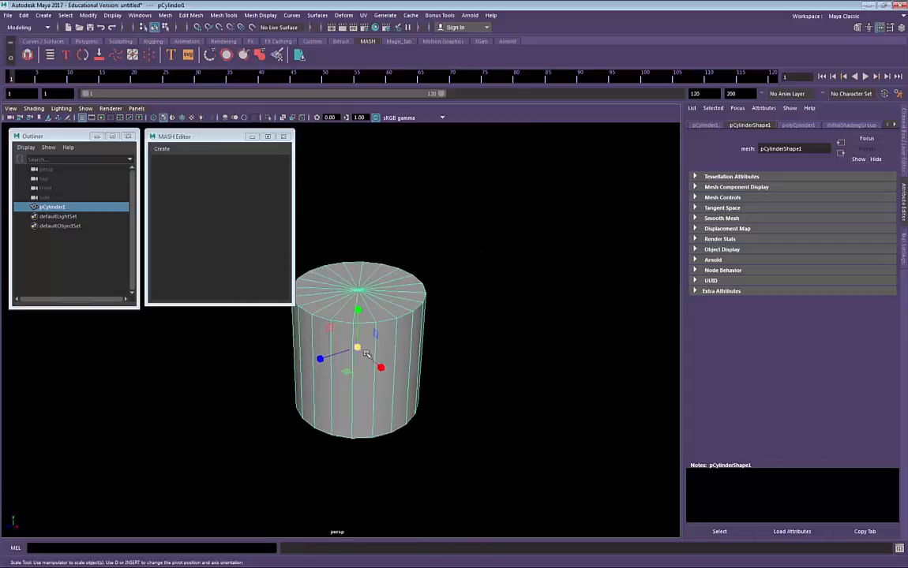
pyautogui.keyDown('alt'); pyautogui.moveTo(366, 352); pyautogui.dragTo(411, 342, button='right'); pyautogui.keyUp('alt')
pyautogui.keyDown('alt'); pyautogui.moveTo(422, 338); pyautogui.dragTo(437, 340, button='middle'); pyautogui.keyUp('alt')
# Lay the cylinder on its side by setting its Rotate Z to 90.
pyautogui.press('e')
pyautogui.keyDown('alt'); pyautogui.moveTo(437, 338); pyautogui.dragTo(506, 303); pyautogui.keyUp('alt')
pyautogui.moveTo(405, 314); pyautogui.dragTo(654, 342)
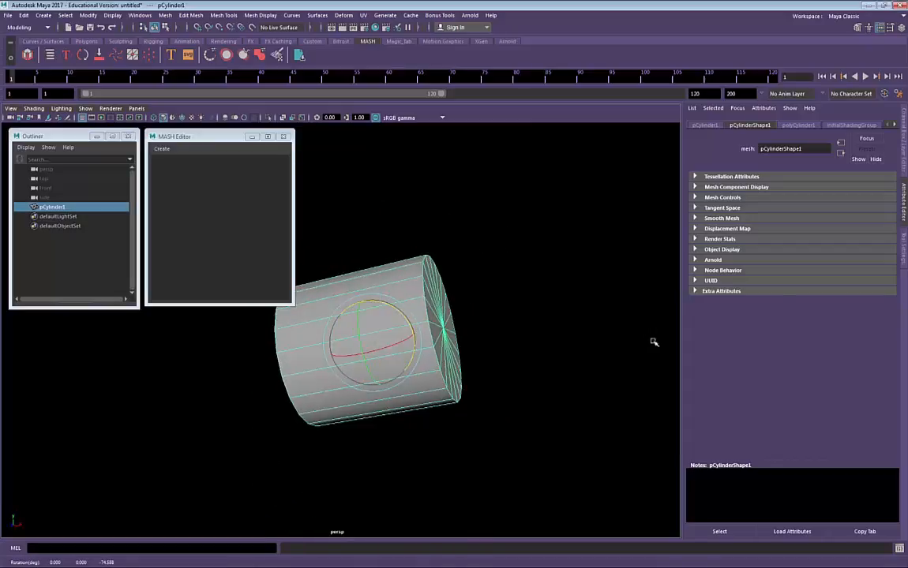
pyautogui.click(902, 245)
pyautogui.click(901, 175)
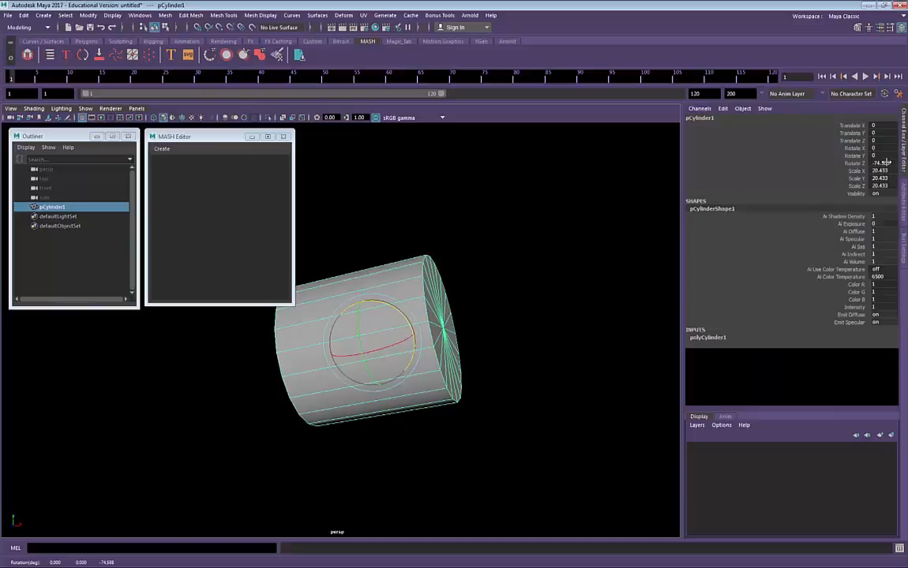
pyautogui.click(887, 162)
pyautogui.write('90')
pyautogui.press('Return')
# Close the MASH Editor, change the viewport background to light blue and deselect the cylinder.
pyautogui.keyDown('alt'); pyautogui.moveTo(491, 214); pyautogui.dragTo(420, 232); pyautogui.keyUp('alt')
pyautogui.click(182, 143)
pyautogui.hotkey('alt', 'F4')
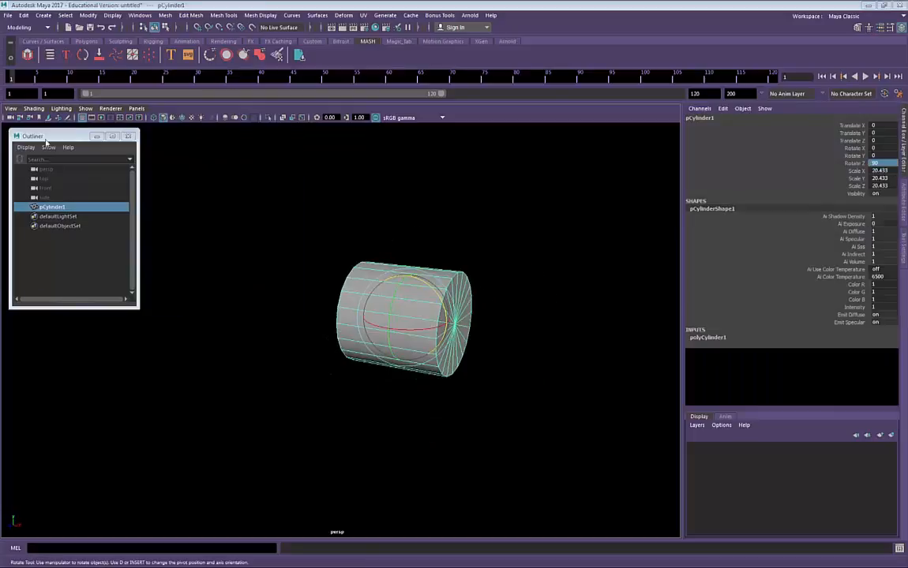
pyautogui.keyDown('alt'); pyautogui.moveTo(474, 217); pyautogui.dragTo(400, 255); pyautogui.keyUp('alt')
pyautogui.keyDown('alt'); pyautogui.moveTo(399, 256); pyautogui.dragTo(358, 265, button='middle'); pyautogui.keyUp('alt')
pyautogui.hotkey('alt', 'b')
pyautogui.click(412, 240)
pyautogui.keyDown('alt'); pyautogui.moveTo(300, 286); pyautogui.dragTo(312, 289, button='right'); pyautogui.keyUp('alt')
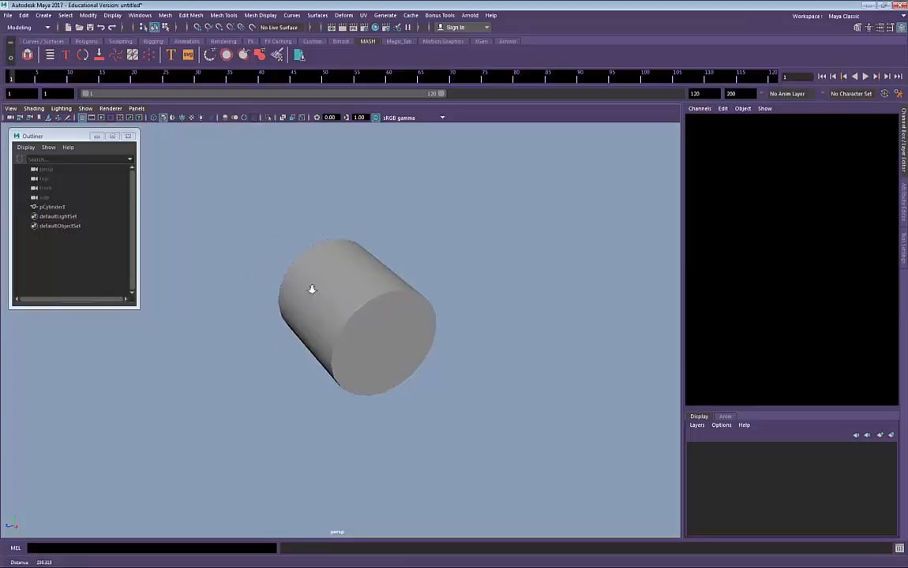
# Switch to the top view and select the cylinder with the Move tool, leaving free space beside it.
pyautogui.keyDown('alt'); pyautogui.moveTo(312, 289); pyautogui.dragTo(360, 303, button='middle'); pyautogui.keyUp('alt')
pyautogui.press('space')
pyautogui.moveTo(265, 239); pyautogui.dragTo(210, 240)
pyautogui.keyDown('alt'); pyautogui.moveTo(474, 335); pyautogui.dragTo(150, 349, button='right'); pyautogui.keyUp('alt')
pyautogui.keyDown('alt'); pyautogui.moveTo(500, 373); pyautogui.dragTo(118, 350, button='right'); pyautogui.keyUp('alt')
pyautogui.click(340, 335)
pyautogui.keyDown('alt'); pyautogui.moveTo(280, 347); pyautogui.dragTo(443, 315, button='middle'); pyautogui.keyUp('alt')
pyautogui.press('w')
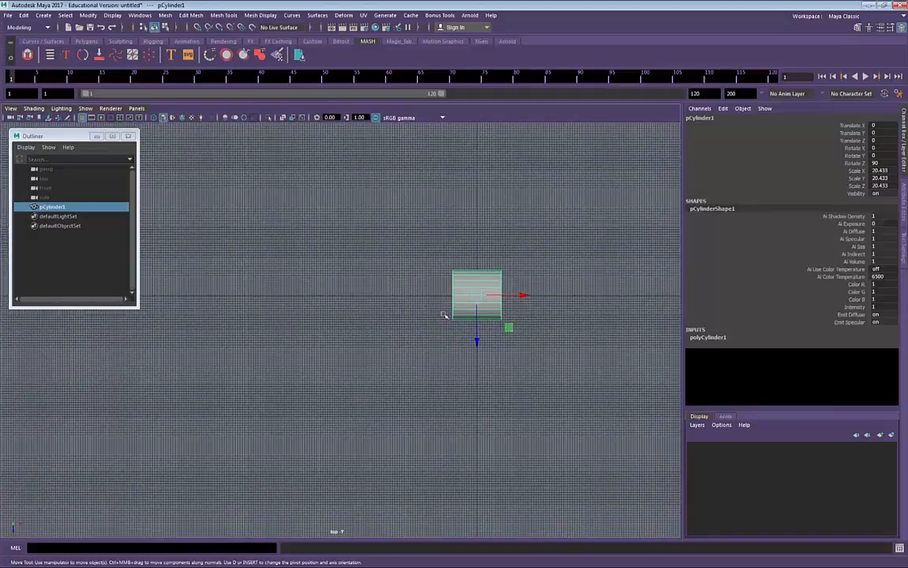
# Draw an S-shaped CV curve of six control points leading away from the cylinder's end cap in the top view.
pyautogui.click(44, 15)
pyautogui.moveTo(110, 86)
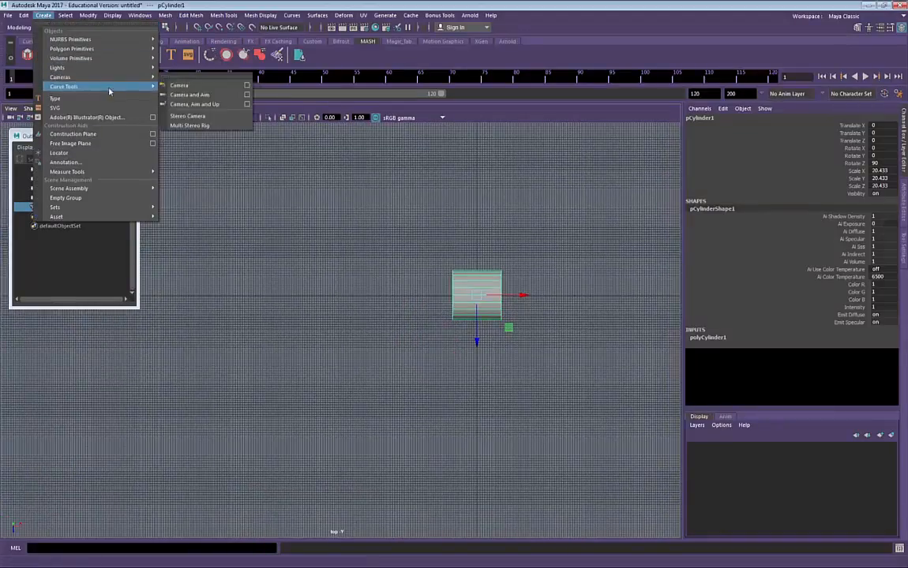
pyautogui.click(187, 94)
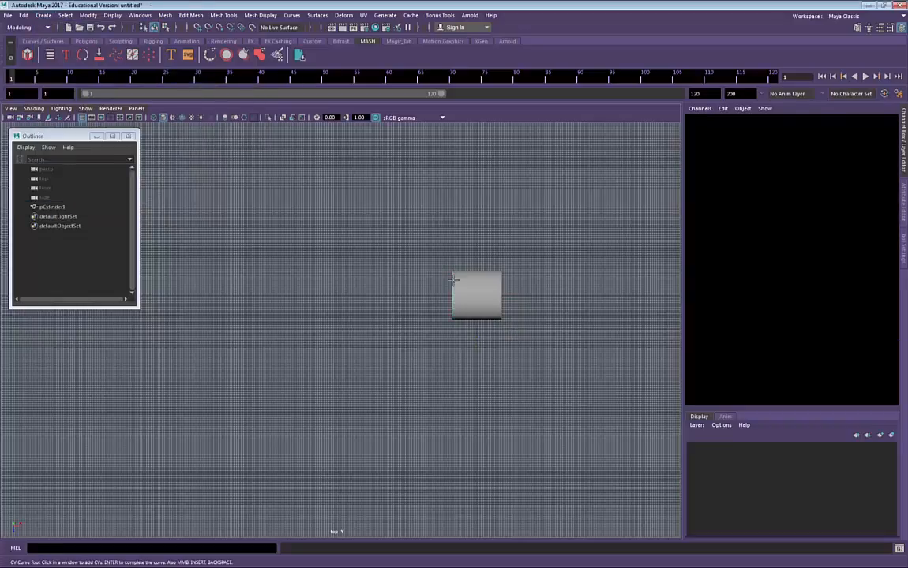
pyautogui.click(438, 288)
pyautogui.click(387, 298)
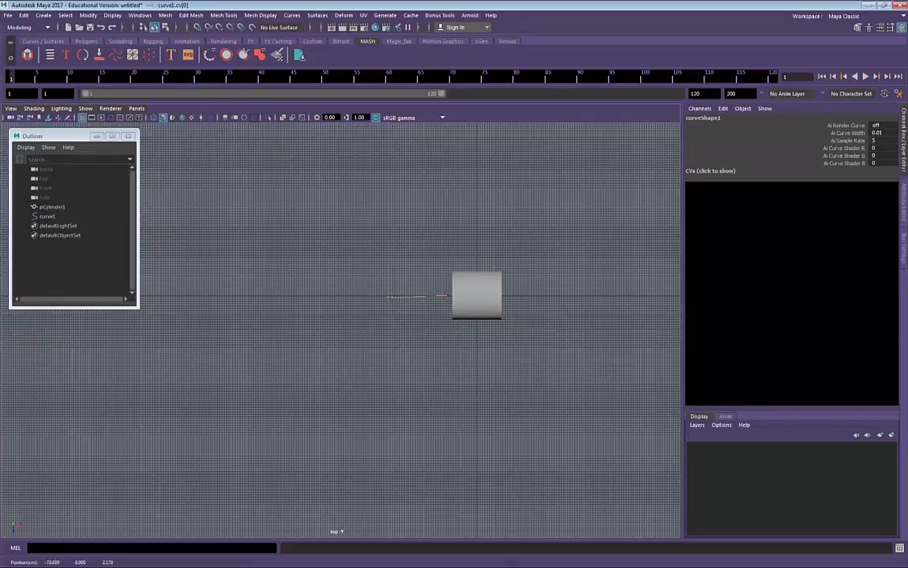
pyautogui.click(353, 330)
pyautogui.click(333, 358)
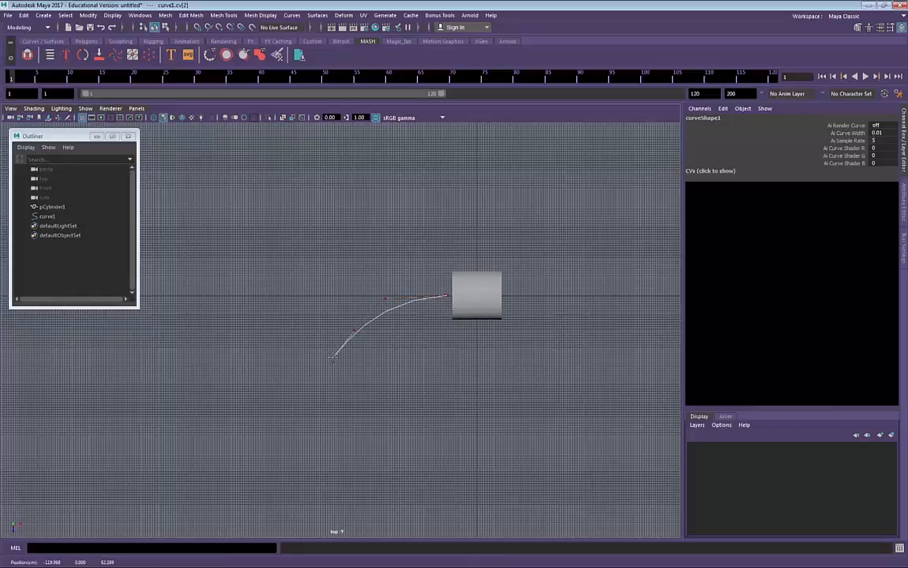
pyautogui.click(264, 384)
pyautogui.moveTo(237, 360); pyautogui.dragTo(199, 355)
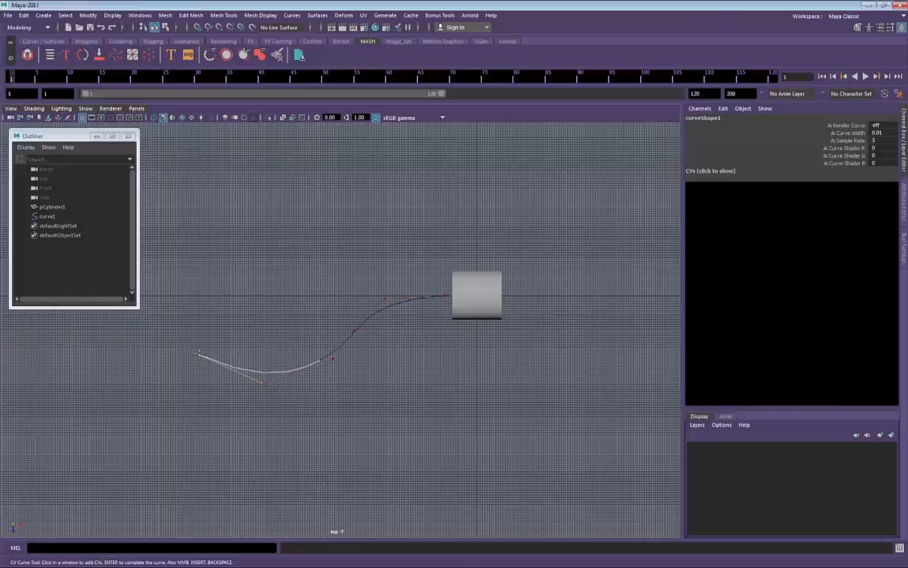
pyautogui.press('Return')
pyautogui.press('3')
# Select the cylinder's cap faces at the curve's start together with the curve itself.
pyautogui.keyDown('alt'); pyautogui.moveTo(430, 333); pyautogui.dragTo(417, 333, button='middle'); pyautogui.keyUp('alt')
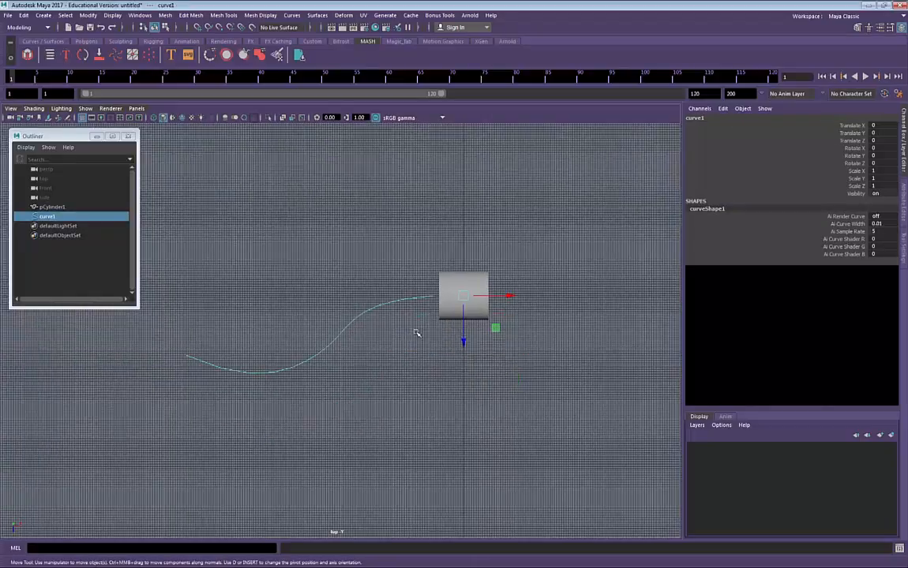
pyautogui.moveTo(453, 285); pyautogui.dragTo(446, 301, button='right')
pyautogui.moveTo(381, 227); pyautogui.dragTo(466, 347)
pyautogui.keyDown('ctrl'); pyautogui.moveTo(456, 204); pyautogui.dragTo(588, 447); pyautogui.keyUp('ctrl')
pyautogui.press('space')
pyautogui.moveTo(467, 318); pyautogui.dragTo(468, 292)
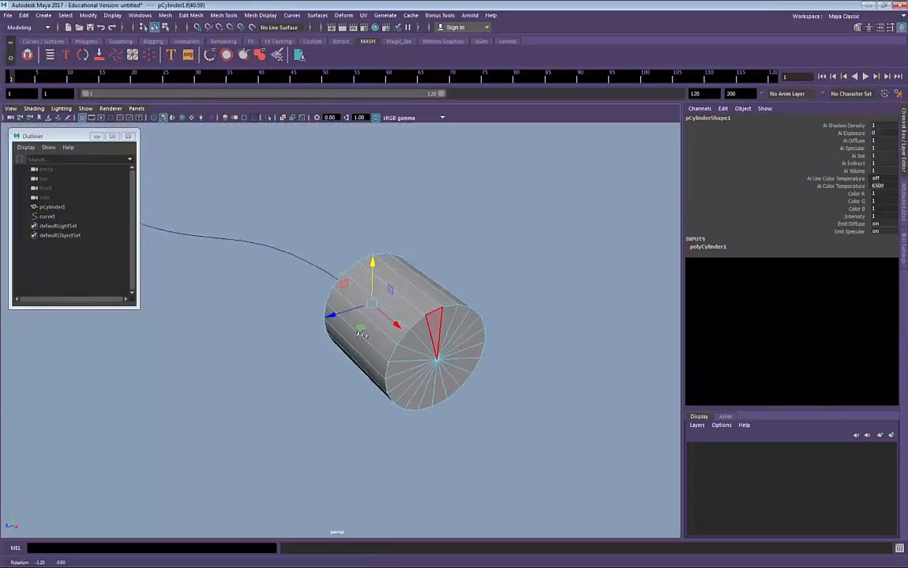
pyautogui.keyDown('alt'); pyautogui.moveTo(431, 333); pyautogui.dragTo(330, 362); pyautogui.keyUp('alt')
pyautogui.click(328, 353)
pyautogui.keyDown('alt'); pyautogui.moveTo(322, 406); pyautogui.dragTo(342, 354); pyautogui.keyUp('alt')
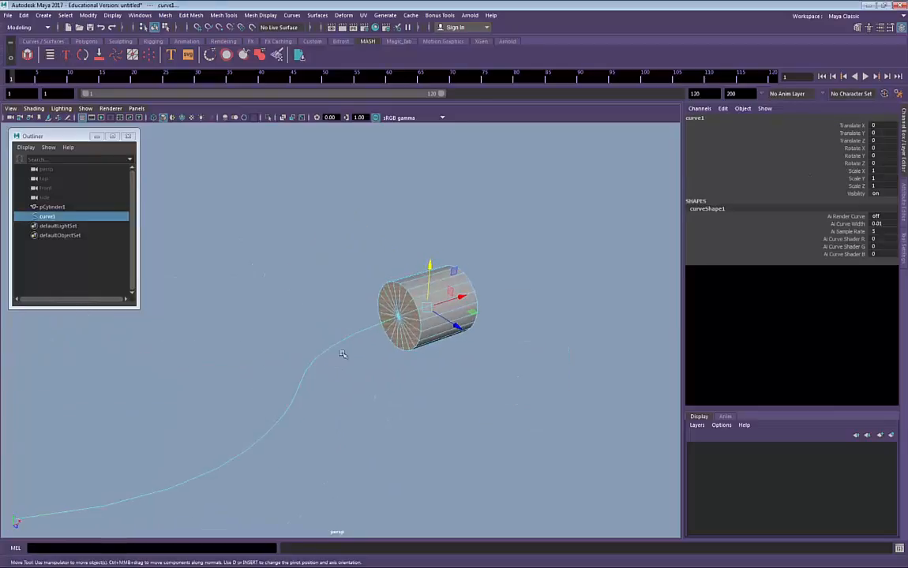
# Extrude the cap faces along the curve, raise the divisions so the tube follows the bends, and return to object mode.
pyautogui.keyDown('shift'); pyautogui.moveTo(402, 291); pyautogui.dragTo(404, 317, button='right'); pyautogui.keyUp('shift')
pyautogui.keyDown('alt'); pyautogui.moveTo(432, 340); pyautogui.dragTo(271, 377); pyautogui.keyUp('alt')
pyautogui.moveTo(523, 365); pyautogui.dragTo(632, 357)
pyautogui.keyDown('alt'); pyautogui.moveTo(466, 387); pyautogui.dragTo(371, 355); pyautogui.keyUp('alt')
pyautogui.moveTo(342, 313); pyautogui.dragTo(357, 304, button='right')
pyautogui.keyDown('alt'); pyautogui.moveTo(357, 304); pyautogui.dragTo(346, 292); pyautogui.keyUp('alt')
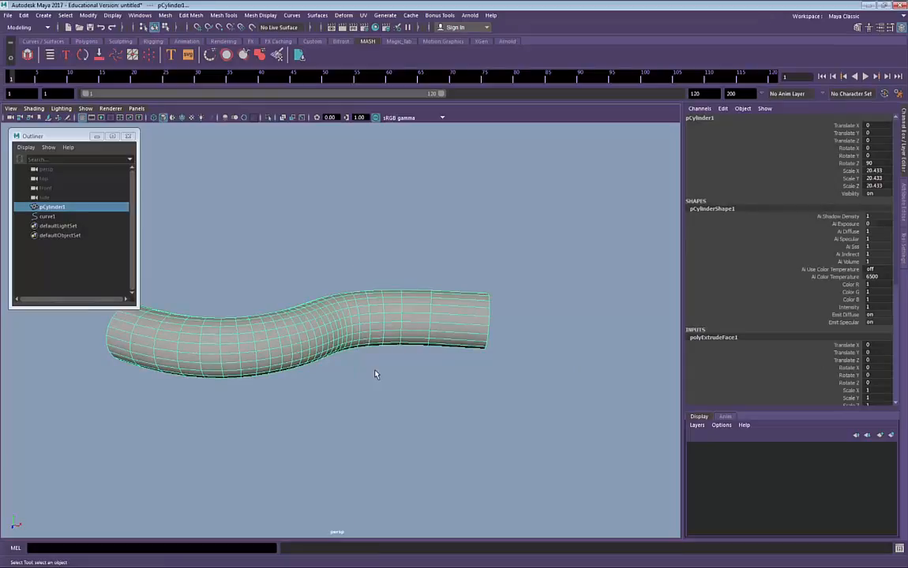
# Insert extra edge loops between the existing ones along the tube with Multi-Cut, then return to object mode.
pyautogui.keyDown('alt'); pyautogui.moveTo(385, 306); pyautogui.dragTo(440, 387, button='right'); pyautogui.keyUp('alt')
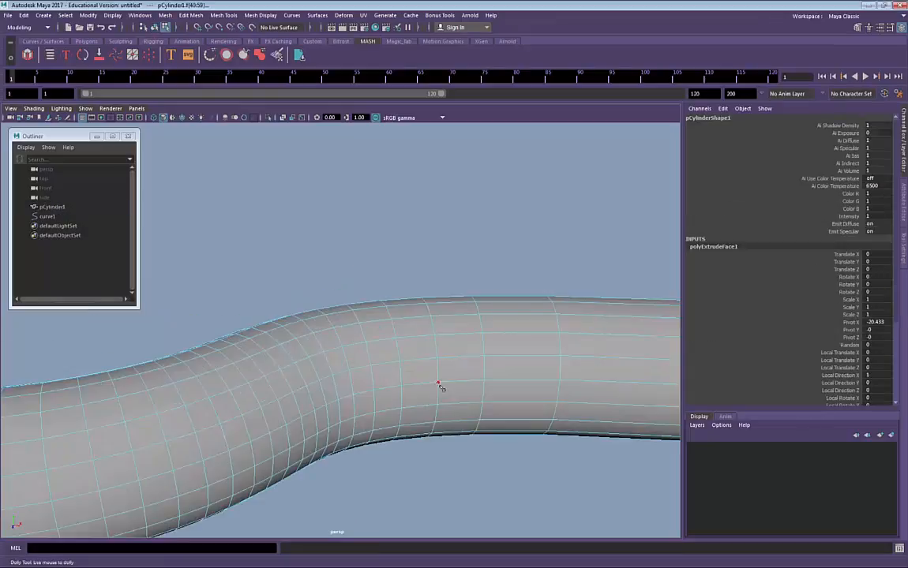
pyautogui.keyDown('ctrl'); pyautogui.click(521, 353); pyautogui.keyUp('ctrl')
pyautogui.keyDown('alt'); pyautogui.moveTo(521, 356); pyautogui.dragTo(203, 400, button='right'); pyautogui.keyUp('alt')
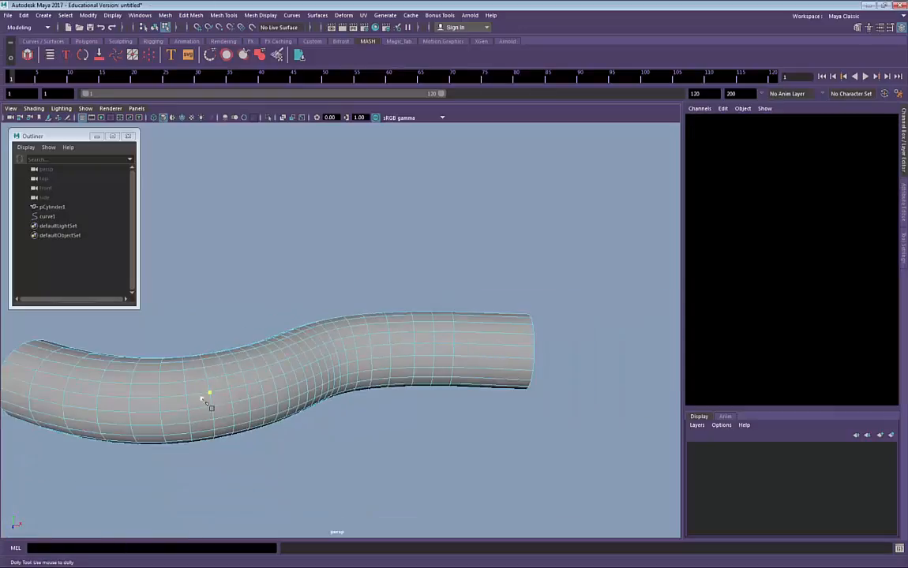
pyautogui.keyDown('alt'); pyautogui.moveTo(204, 400); pyautogui.dragTo(258, 378); pyautogui.keyUp('alt')
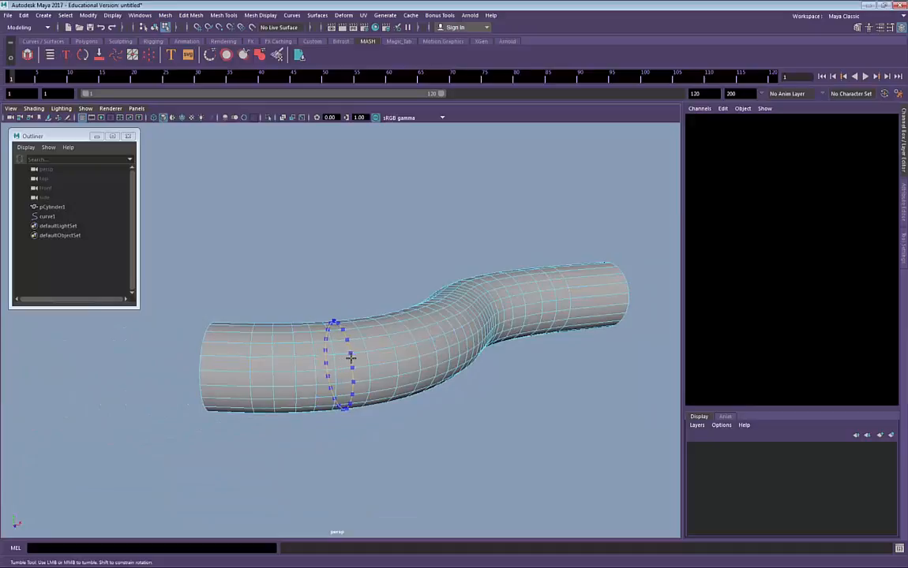
pyautogui.keyDown('alt'); pyautogui.moveTo(422, 412); pyautogui.dragTo(332, 403); pyautogui.keyUp('alt')
pyautogui.keyDown('alt'); pyautogui.moveTo(472, 403); pyautogui.dragTo(344, 395); pyautogui.keyUp('alt')
pyautogui.keyDown('alt'); pyautogui.moveTo(345, 396); pyautogui.dragTo(182, 442, button='middle'); pyautogui.keyUp('alt')
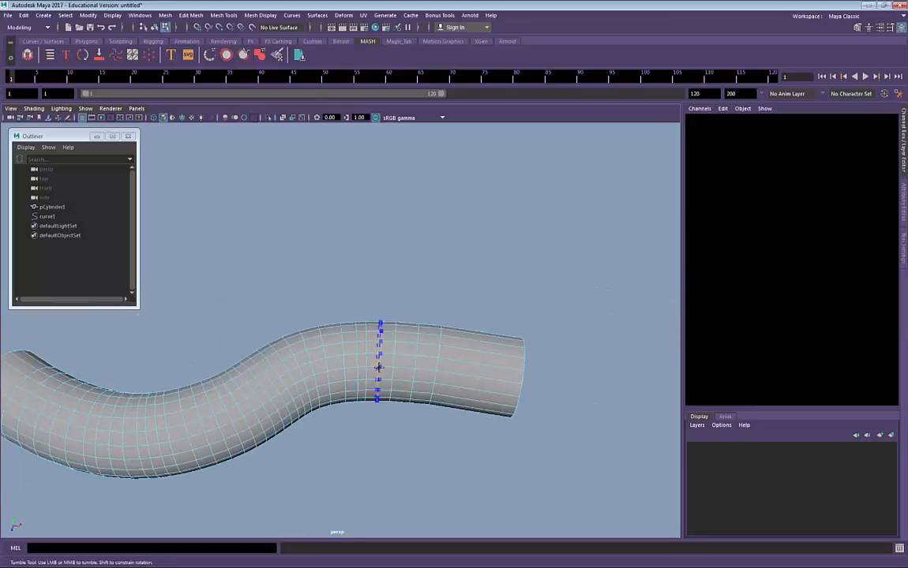
pyautogui.keyDown('alt'); pyautogui.moveTo(62, 427); pyautogui.dragTo(242, 406, button='middle'); pyautogui.keyUp('alt')
pyautogui.keyDown('alt'); pyautogui.moveTo(395, 414); pyautogui.dragTo(434, 420); pyautogui.keyUp('alt')
pyautogui.keyDown('alt'); pyautogui.moveTo(474, 423); pyautogui.dragTo(328, 441, button='middle'); pyautogui.keyUp('alt')
pyautogui.moveTo(501, 340); pyautogui.dragTo(564, 292, button='right')
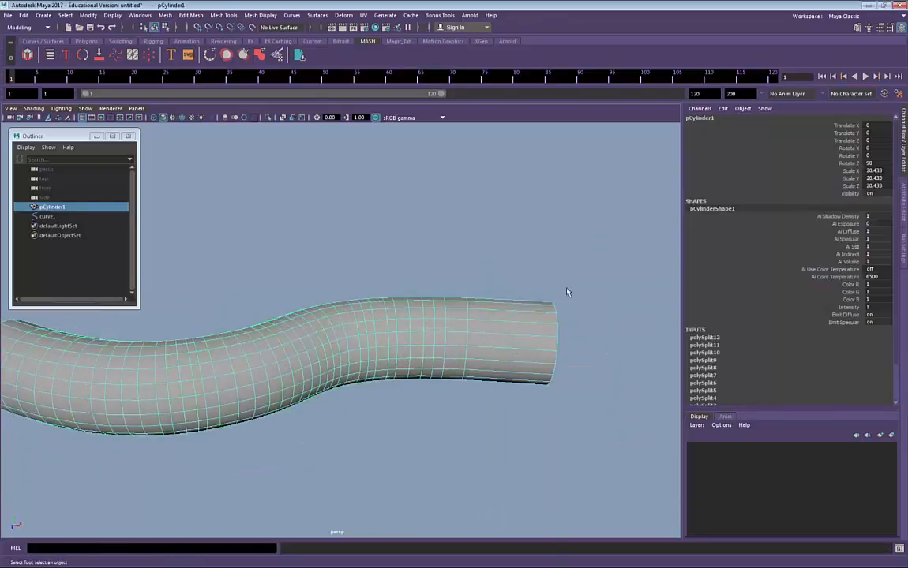
# Insert multiple edge loops, set to 6, across the wide segments at both ends of the tube with the Insert Edge Loop Tool.
pyautogui.keyDown('shift'); pyautogui.moveTo(504, 316); pyautogui.dragTo(589, 333, button='right'); pyautogui.keyUp('shift')
pyautogui.click(786, 178)
pyautogui.moveTo(790, 196); pyautogui.dragTo(804, 196)
pyautogui.click(528, 348)
pyautogui.keyDown('alt'); pyautogui.moveTo(394, 363); pyautogui.dragTo(473, 361); pyautogui.keyUp('alt')
pyautogui.keyDown('alt'); pyautogui.moveTo(356, 367); pyautogui.dragTo(569, 328, button='middle'); pyautogui.keyUp('alt')
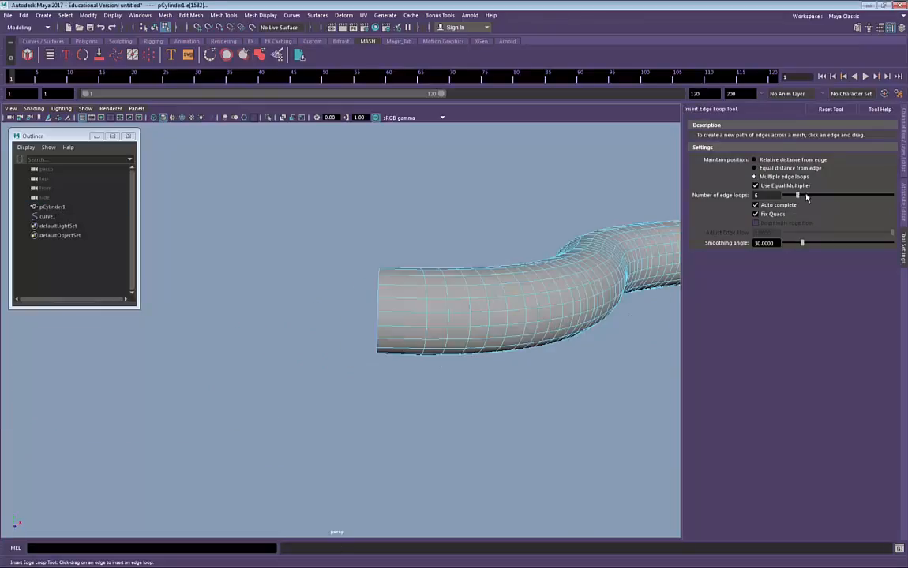
pyautogui.click(407, 344)
pyautogui.keyDown('alt'); pyautogui.moveTo(482, 316); pyautogui.dragTo(353, 348, button='middle'); pyautogui.keyUp('alt')
# Add one more edge loop near the tube's extruded end with Multi-Cut and return to object mode.
pyautogui.press('q')
pyautogui.keyDown('shift'); pyautogui.moveTo(358, 328); pyautogui.dragTo(327, 340, button='right'); pyautogui.keyUp('shift')
pyautogui.keyDown('ctrl'); pyautogui.click(329, 327); pyautogui.keyUp('ctrl')
pyautogui.keyDown('alt'); pyautogui.moveTo(332, 367); pyautogui.dragTo(415, 387); pyautogui.keyUp('alt')
pyautogui.press('q')
pyautogui.moveTo(442, 340); pyautogui.dragTo(505, 297, button='right')
pyautogui.keyDown('alt'); pyautogui.moveTo(474, 355); pyautogui.dragTo(396, 336); pyautogui.keyUp('alt')
# Delete the cap faces at the original cylinder end of the tube.
pyautogui.moveTo(396, 320); pyautogui.dragTo(396, 370, button='right')
pyautogui.keyDown('alt'); pyautogui.moveTo(458, 361); pyautogui.dragTo(541, 355); pyautogui.keyUp('alt')
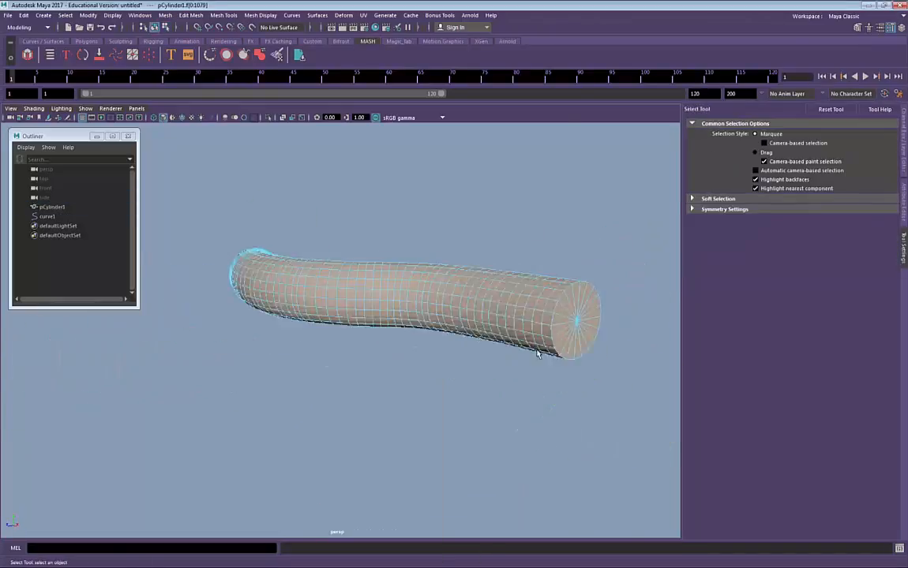
pyautogui.keyDown('alt'); pyautogui.moveTo(541, 355); pyautogui.dragTo(332, 379, button='middle'); pyautogui.keyUp('alt')
pyautogui.keyDown('alt'); pyautogui.moveTo(331, 379); pyautogui.dragTo(402, 327); pyautogui.keyUp('alt')
pyautogui.moveTo(387, 306); pyautogui.dragTo(346, 448)
pyautogui.keyDown('alt'); pyautogui.moveTo(473, 403); pyautogui.dragTo(409, 415); pyautogui.keyUp('alt')
pyautogui.press('Delete')
# Delete the cap faces at the extruded end of the tube and return to object mode.
pyautogui.keyDown('alt'); pyautogui.moveTo(197, 377); pyautogui.dragTo(323, 364); pyautogui.keyUp('alt')
pyautogui.moveTo(316, 277); pyautogui.dragTo(340, 454)
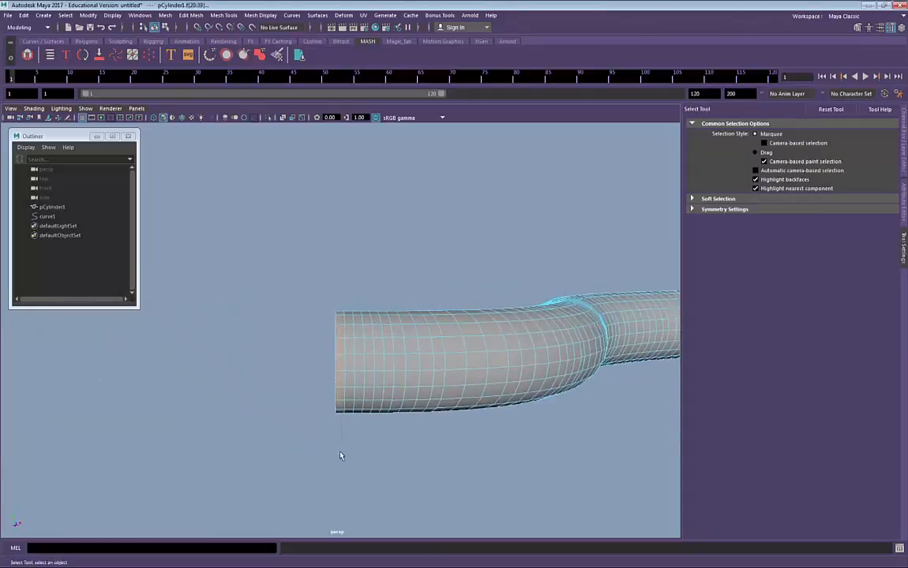
pyautogui.keyDown('alt'); pyautogui.moveTo(395, 355); pyautogui.dragTo(282, 355, button='middle'); pyautogui.keyUp('alt')
pyautogui.press('Delete')
pyautogui.moveTo(282, 355); pyautogui.dragTo(347, 312, button='right')
pyautogui.keyDown('alt'); pyautogui.moveTo(361, 324); pyautogui.dragTo(509, 301); pyautogui.keyUp('alt')
# Create a polygon cube at the origin and scale it up uniformly, keeping it small inside the tube.
pyautogui.press('r')
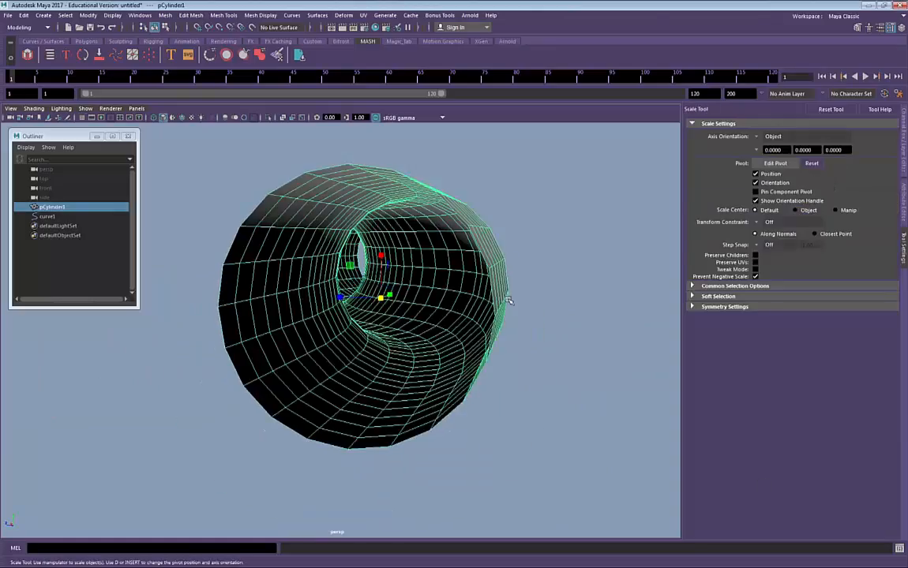
pyautogui.click(185, 331)
pyautogui.keyDown('shift'); pyautogui.rightClick(181, 292); pyautogui.keyUp('shift')
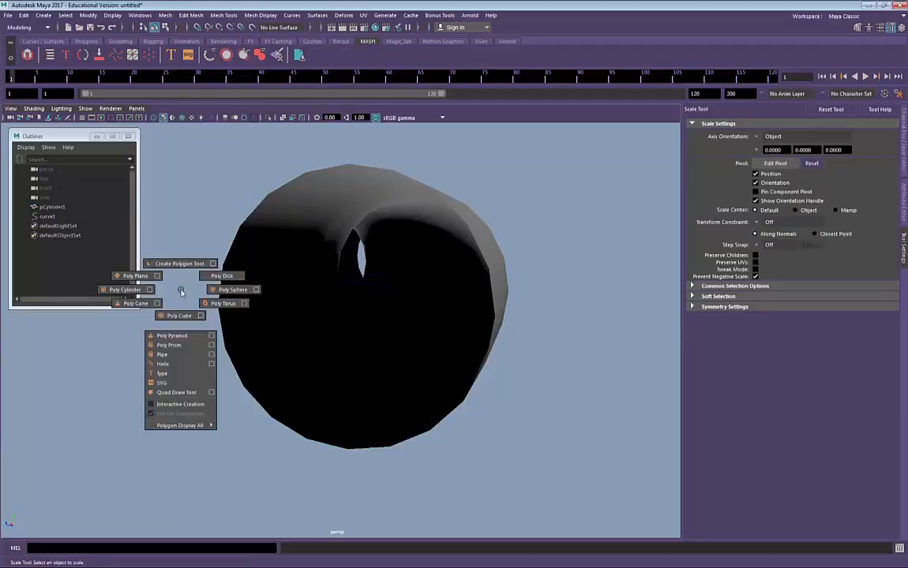
pyautogui.keyDown('shift'); pyautogui.moveTo(181, 308); pyautogui.dragTo(180, 315, button='right'); pyautogui.keyUp('shift')
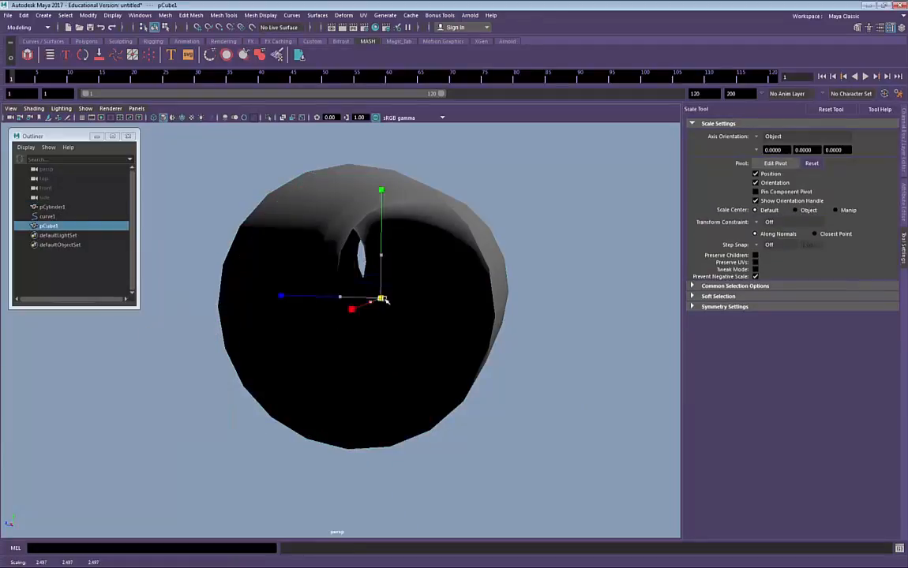
pyautogui.moveTo(381, 298); pyautogui.dragTo(405, 312)
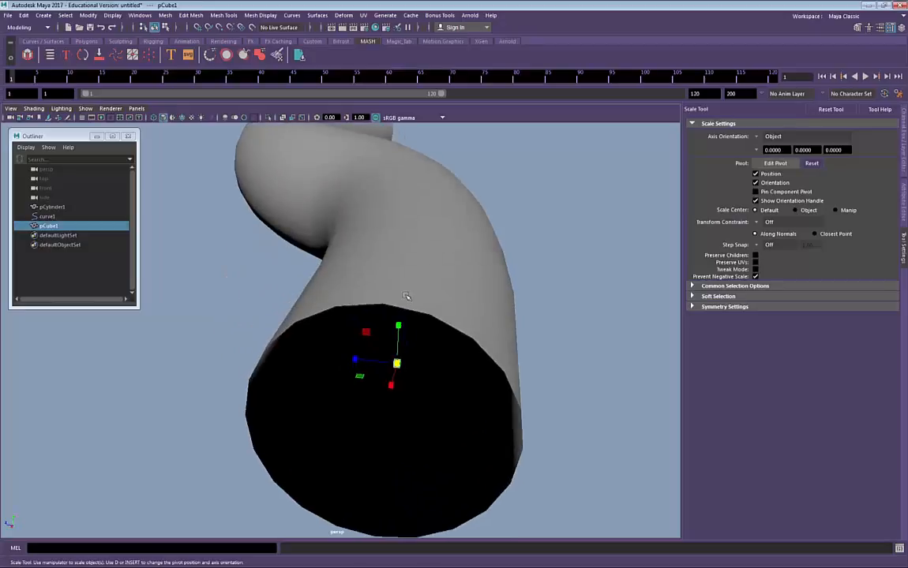
pyautogui.keyDown('alt'); pyautogui.moveTo(405, 327); pyautogui.dragTo(392, 296, button='middle'); pyautogui.keyUp('alt')
# Create a MASH network from the cube and show its Distribute node's attributes through the MASH Editor.
pyautogui.press('q')
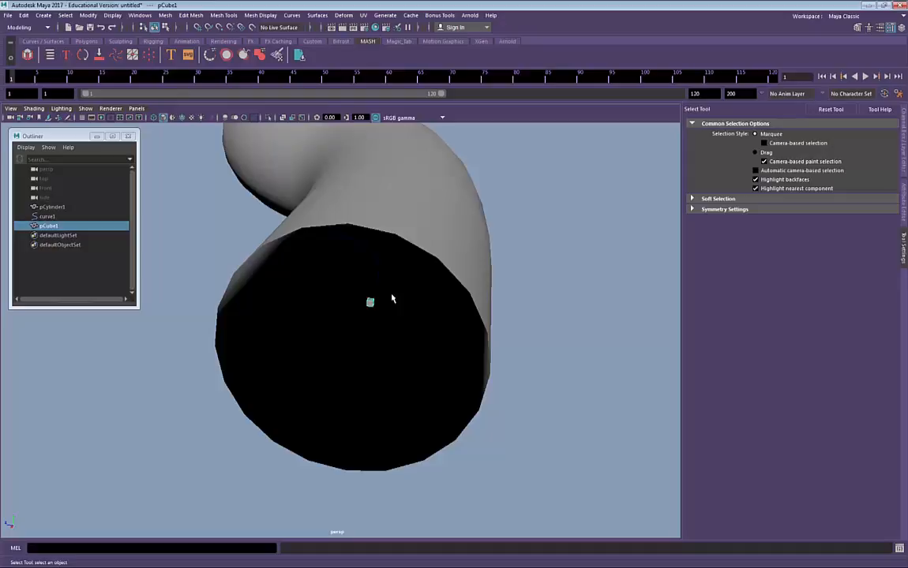
pyautogui.press('F5')
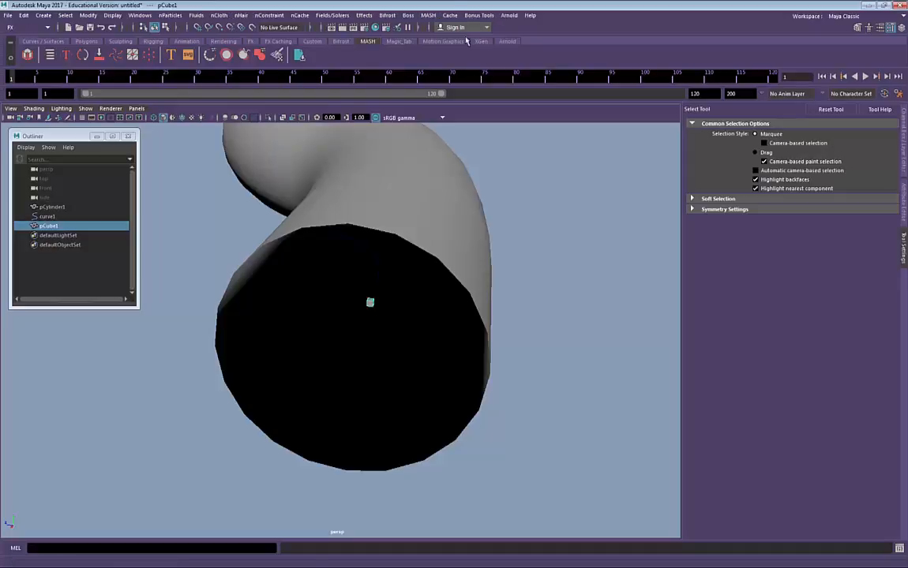
pyautogui.click(429, 16)
pyautogui.click(509, 33)
pyautogui.moveTo(445, 184); pyautogui.dragTo(658, 129)
pyautogui.click(593, 289)
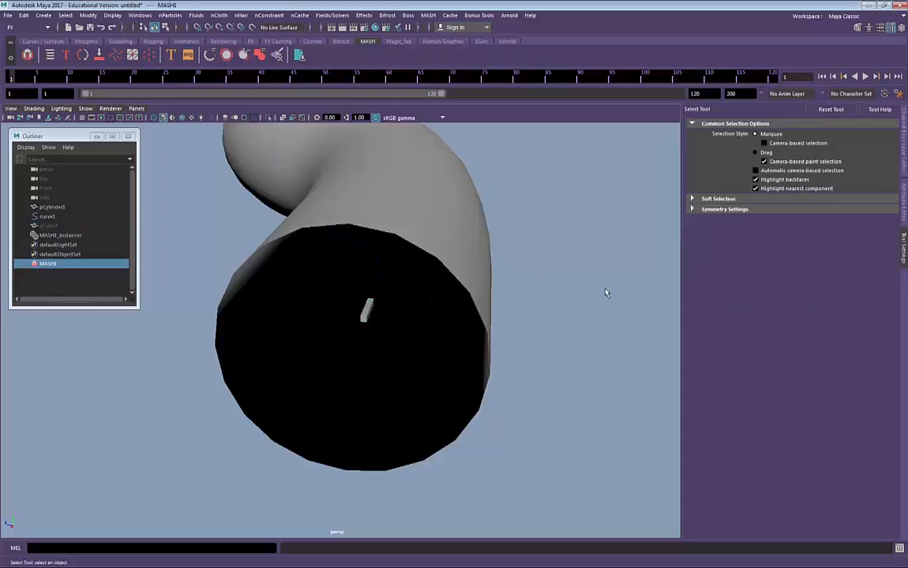
pyautogui.keyDown('alt'); pyautogui.moveTo(604, 294); pyautogui.dragTo(386, 340); pyautogui.keyUp('alt')
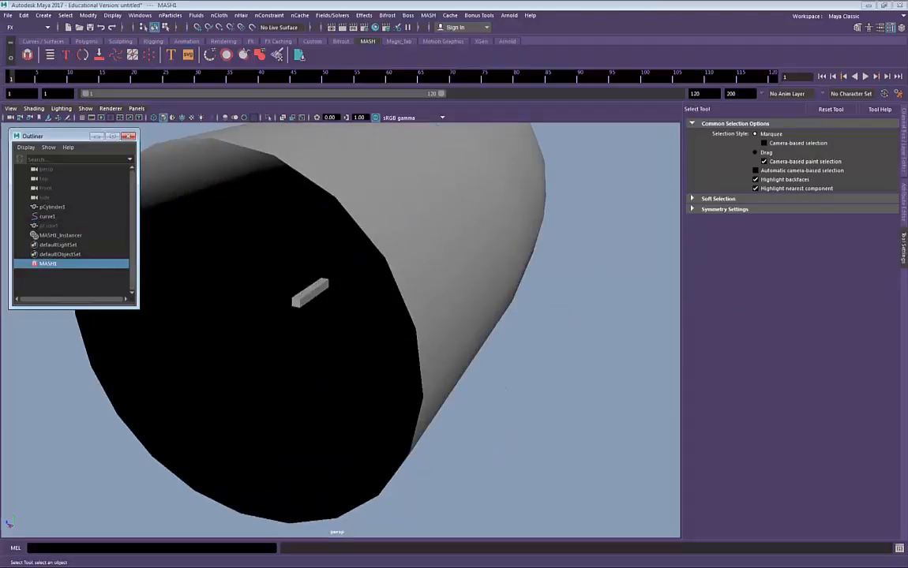
pyautogui.click(68, 366)
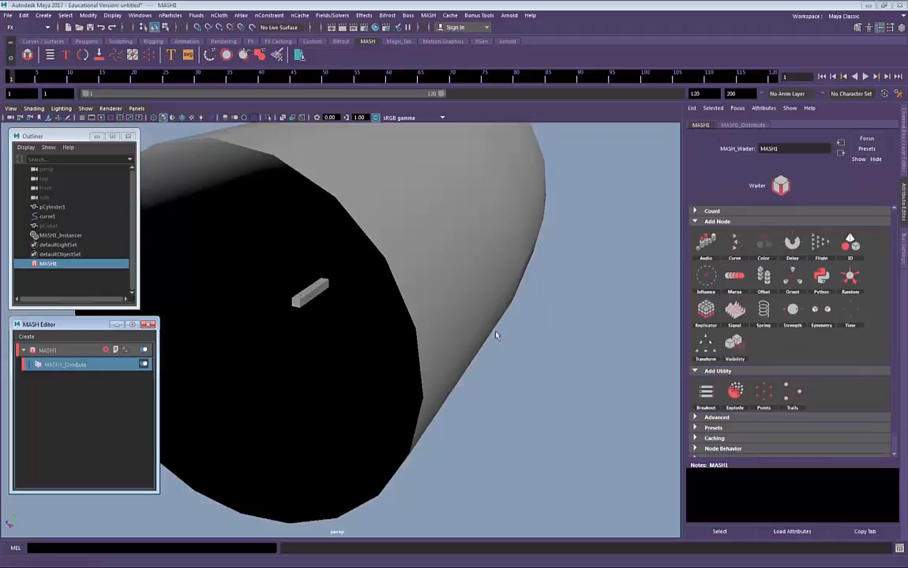
pyautogui.click(52, 366)
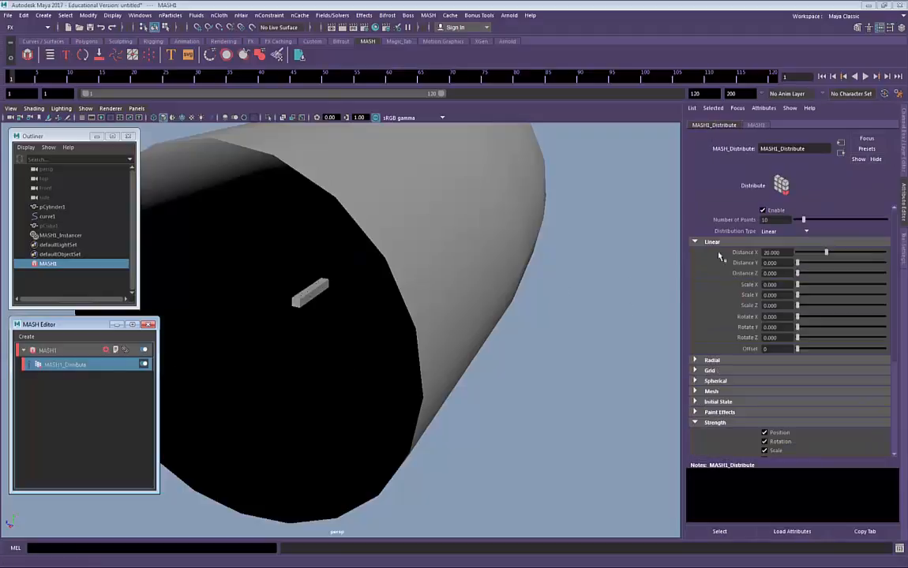
# Set the Distribute node's Distribution Type to Mesh and connect pCylinder1 as its Input Mesh.
pyautogui.click(782, 230)
pyautogui.click(775, 259)
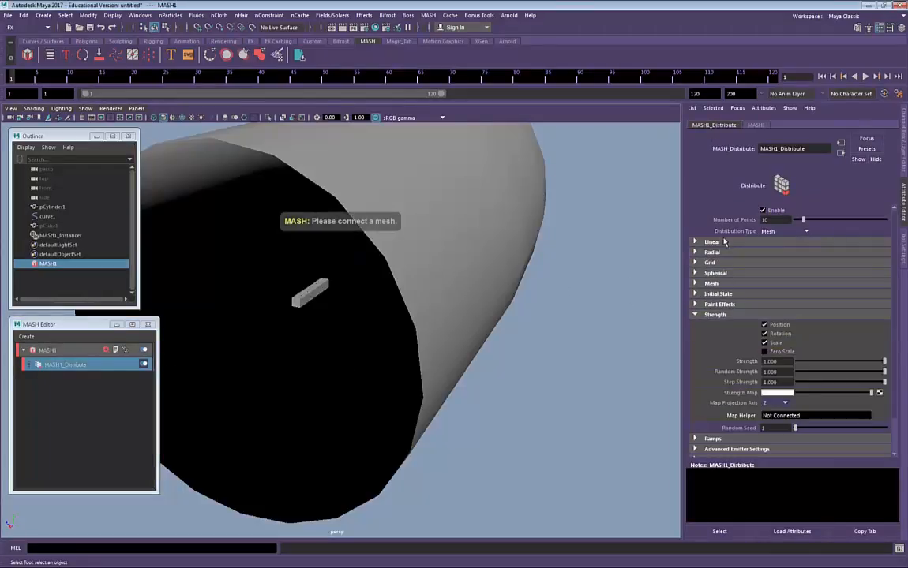
pyautogui.click(721, 285)
pyautogui.scroll(-1, 778, 313)
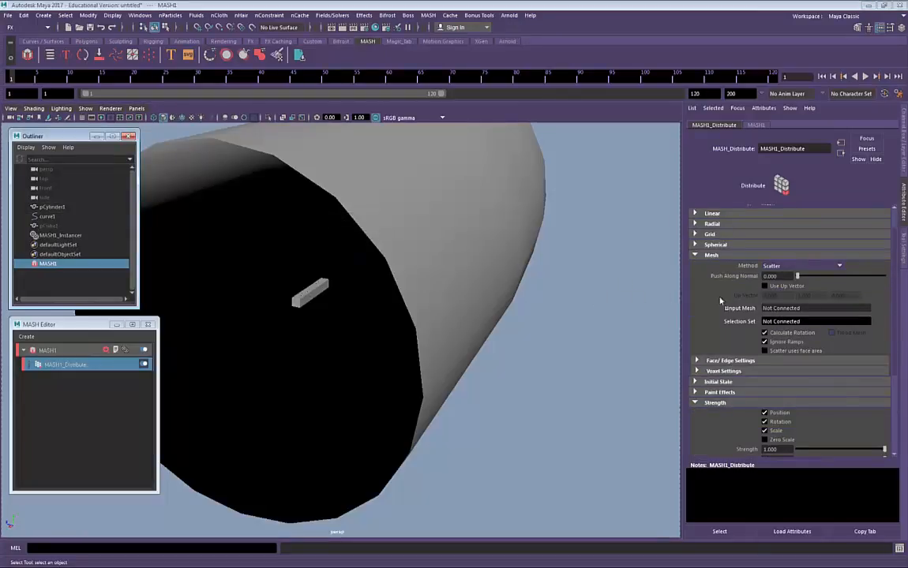
pyautogui.moveTo(782, 309); pyautogui.dragTo(782, 308, button='middle')
pyautogui.scroll(-4, 561, 318)
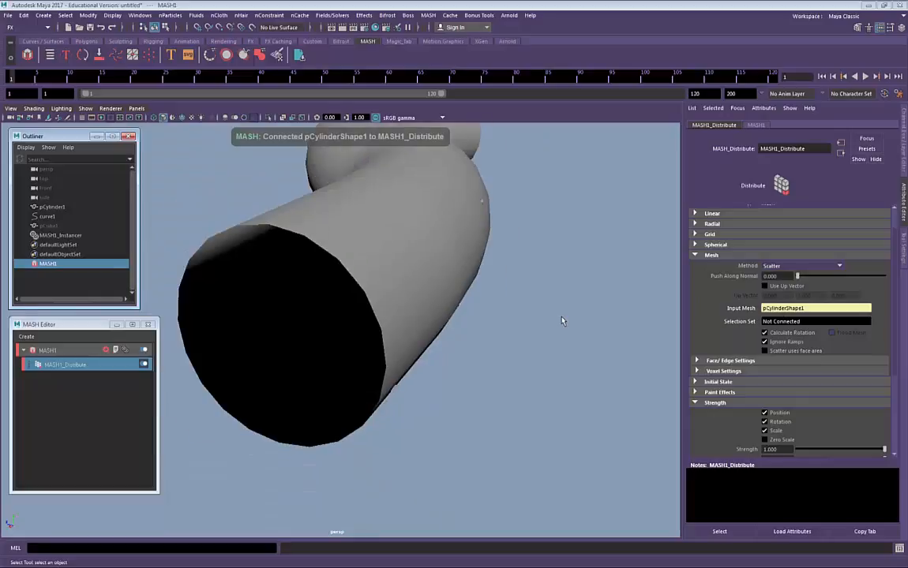
pyautogui.keyDown('alt'); pyautogui.moveTo(561, 318); pyautogui.dragTo(493, 293); pyautogui.keyUp('alt')
# Set the mesh distribution Method to Vertex and inspect the cubes against the tube's wireframe.
pyautogui.click(801, 266)
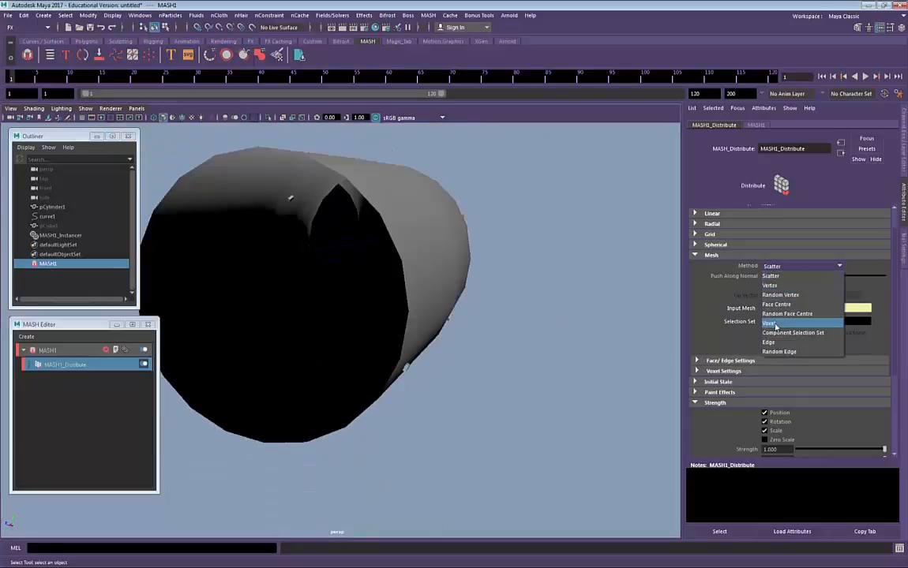
pyautogui.click(769, 285)
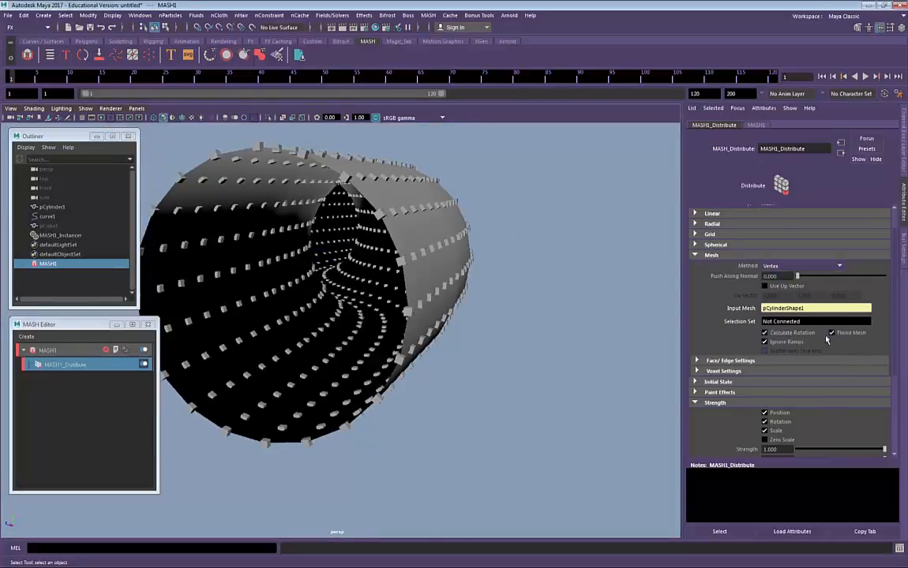
pyautogui.scroll(-3, 476, 330)
pyautogui.keyDown('alt'); pyautogui.moveTo(476, 331); pyautogui.dragTo(439, 214); pyautogui.keyUp('alt')
pyautogui.click(344, 257)
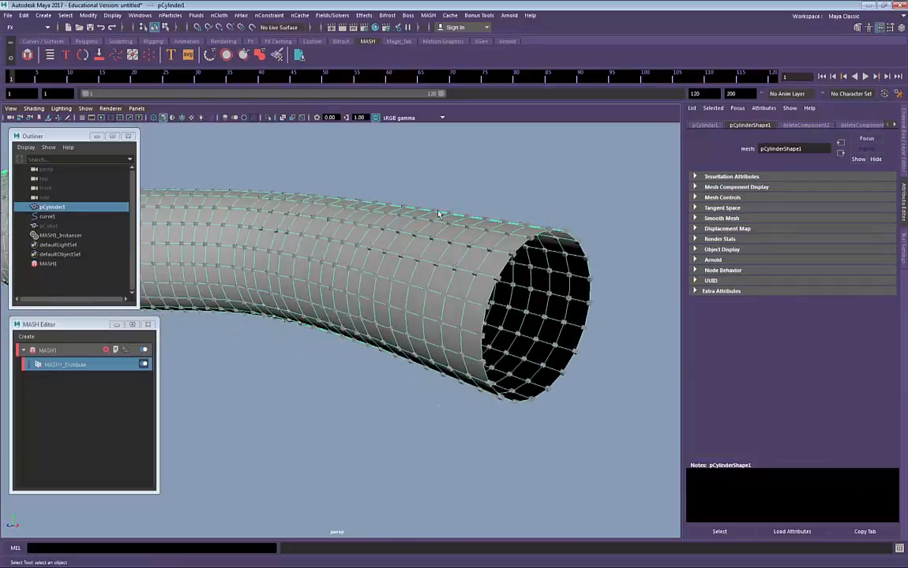
pyautogui.keyDown('alt'); pyautogui.moveTo(479, 248); pyautogui.dragTo(391, 273); pyautogui.keyUp('alt')
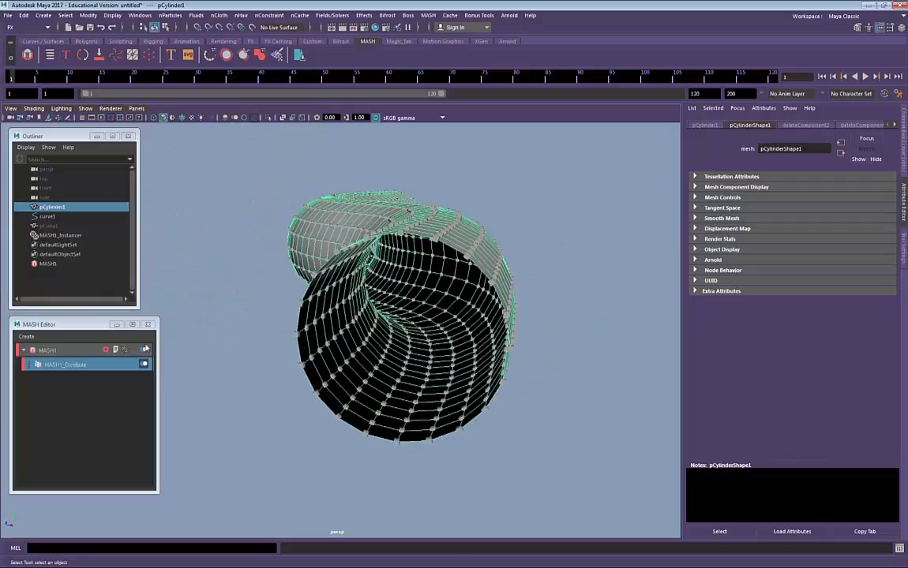
# Return the Distribute node's Distribution Type to Linear and disconnect the tube from its Input Mesh.
pyautogui.click(98, 367)
pyautogui.scroll(2, 823, 337)
pyautogui.click(794, 231)
pyautogui.click(778, 241)
pyautogui.rightClick(813, 337)
pyautogui.click(826, 346)
# Smooth the mesh of the tube pCylinder1 to subdivide it into many more vertices.
pyautogui.keyDown('alt'); pyautogui.moveTo(521, 257); pyautogui.dragTo(471, 248); pyautogui.keyUp('alt')
pyautogui.rightClick(471, 247)
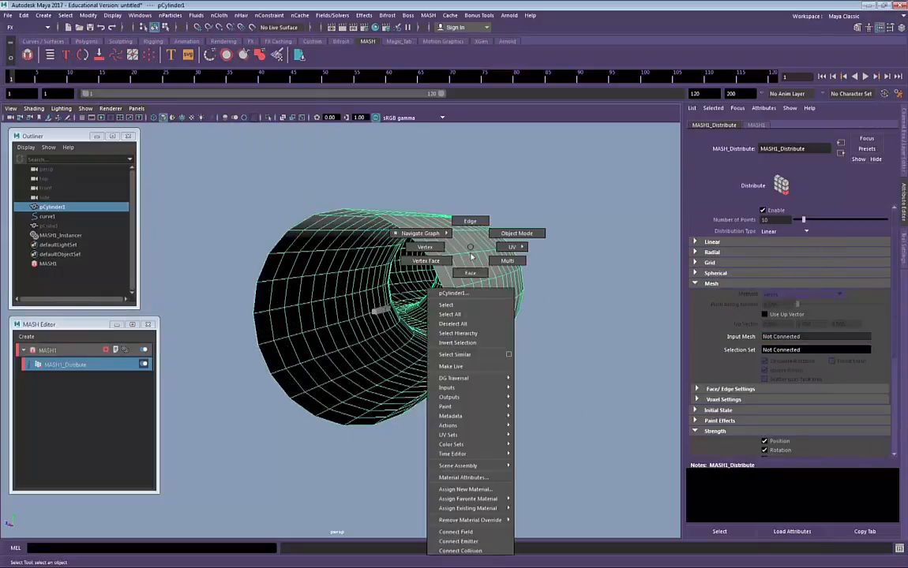
pyautogui.keyDown('shift'); pyautogui.moveTo(470, 249); pyautogui.dragTo(475, 401, button='right'); pyautogui.keyUp('shift')
pyautogui.keyDown('alt'); pyautogui.moveTo(454, 268); pyautogui.dragTo(391, 286); pyautogui.keyUp('alt')
pyautogui.hotkey('ctrl', 'z')
pyautogui.keyDown('shift'); pyautogui.moveTo(390, 286); pyautogui.dragTo(395, 394, button='right'); pyautogui.keyUp('shift')
pyautogui.keyDown('alt'); pyautogui.moveTo(548, 269); pyautogui.dragTo(490, 289); pyautogui.keyUp('alt')
# Connect pCylinder1 as the Distribute node's Input Mesh and set the distribution Method to Vertex.
pyautogui.click(63, 366)
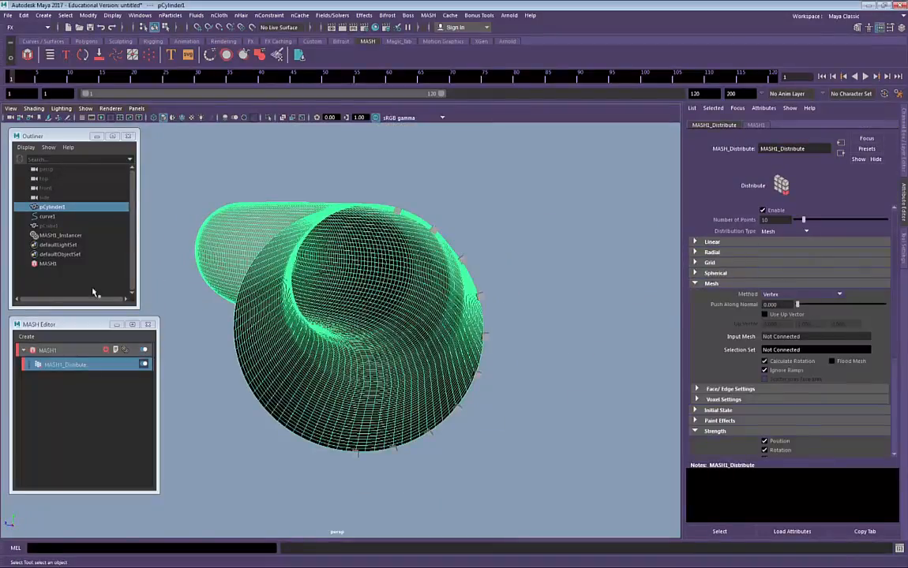
pyautogui.keyDown('alt'); pyautogui.moveTo(498, 335); pyautogui.dragTo(469, 363); pyautogui.keyUp('alt')
pyautogui.moveTo(54, 207); pyautogui.dragTo(821, 337, button='middle')
pyautogui.click(806, 296)
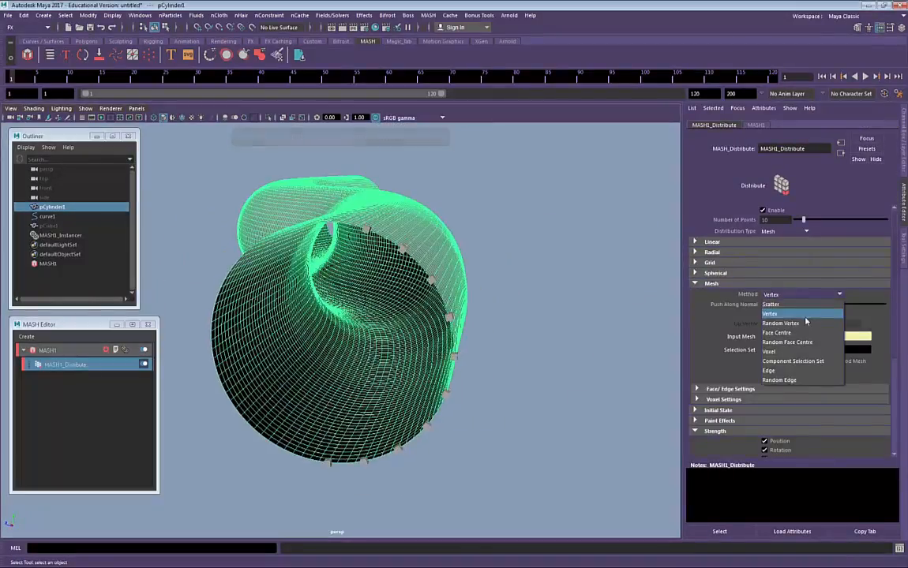
pyautogui.click(808, 315)
pyautogui.keyDown('alt'); pyautogui.moveTo(529, 320); pyautogui.dragTo(462, 320); pyautogui.keyUp('alt')
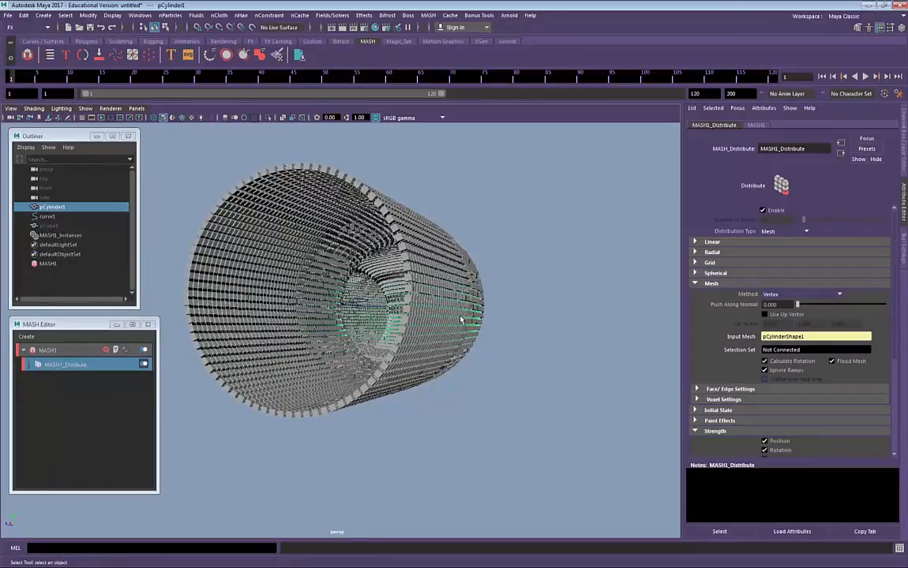
pyautogui.keyDown('alt'); pyautogui.moveTo(319, 256); pyautogui.dragTo(358, 279); pyautogui.keyUp('alt')
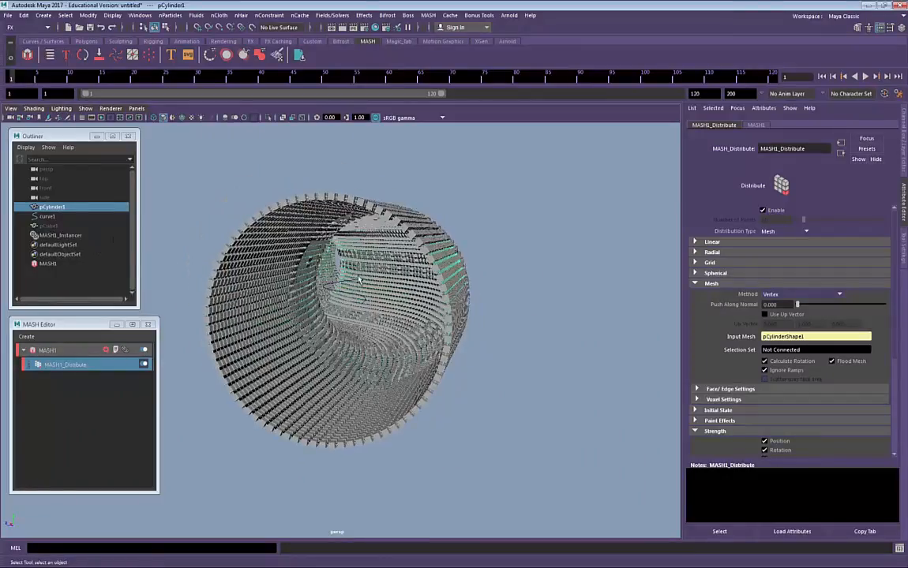
# Scale up pCube1 uniformly so the distributed cubes close the gaps in the tube wall.
pyautogui.click(59, 227)
pyautogui.press('r')
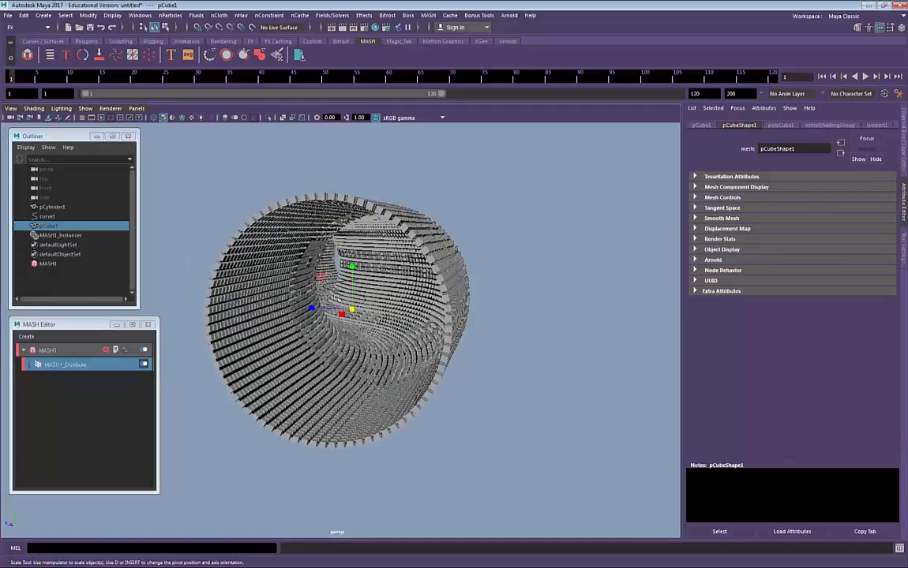
pyautogui.moveTo(356, 313); pyautogui.dragTo(310, 267)
pyautogui.keyDown('alt'); pyautogui.moveTo(309, 268); pyautogui.dragTo(335, 225, button='right'); pyautogui.keyUp('alt')
pyautogui.keyDown('alt'); pyautogui.moveTo(312, 303); pyautogui.dragTo(383, 276, button='middle'); pyautogui.keyUp('alt')
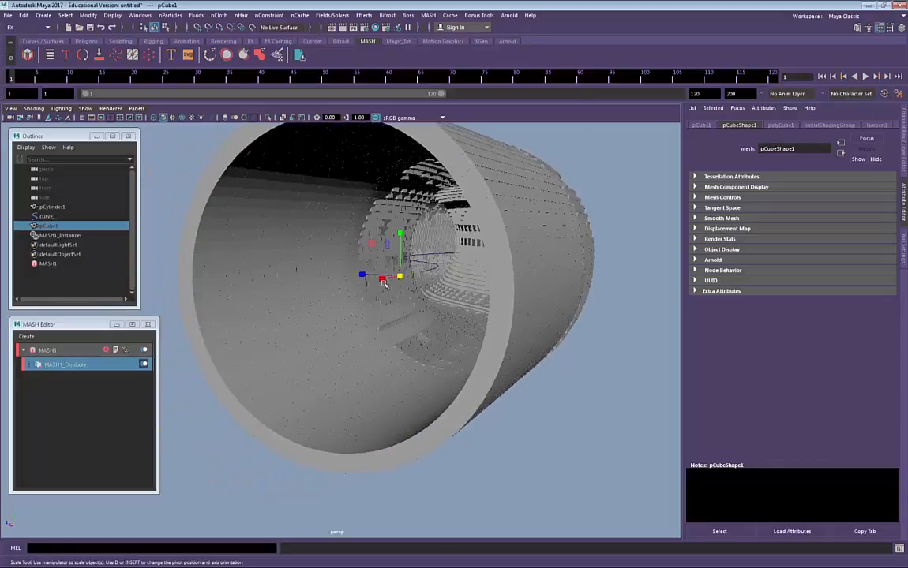
pyautogui.keyDown('alt'); pyautogui.moveTo(304, 300); pyautogui.dragTo(325, 306, button='right'); pyautogui.keyUp('alt')
pyautogui.keyDown('alt'); pyautogui.moveTo(326, 305); pyautogui.dragTo(354, 293); pyautogui.keyUp('alt')
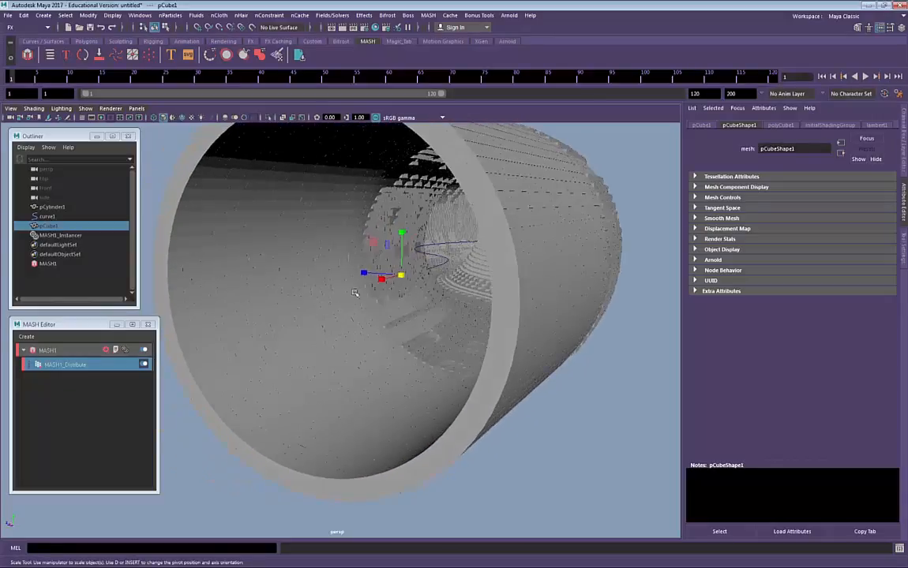
# Refine pCube1's uniform scale while checking the distributed cubes with wireframe shown over the shading.
pyautogui.click(181, 117)
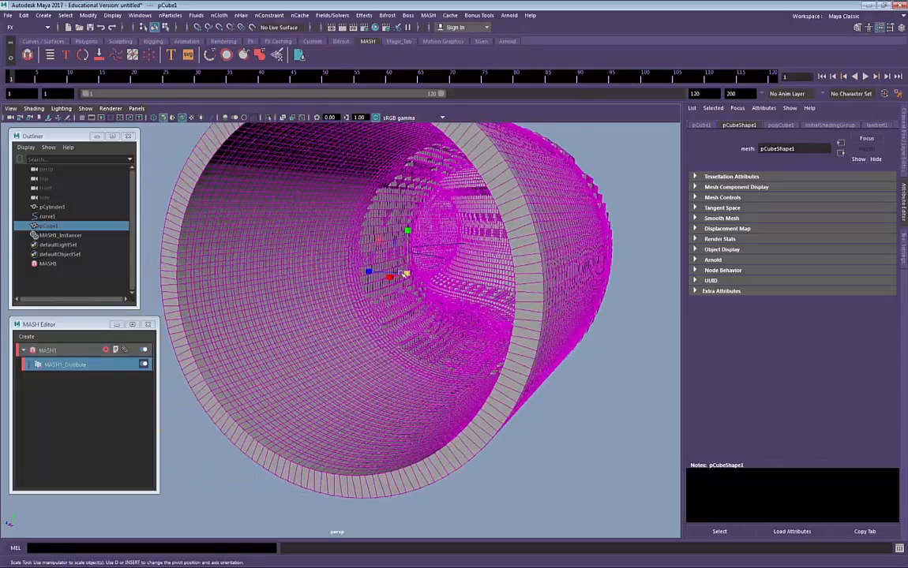
pyautogui.moveTo(405, 274)
pyautogui.mouseDown()
pyautogui.moveTo(387, 270)
pyautogui.moveTo(412, 273)
pyautogui.moveTo(404, 275)
pyautogui.mouseUp()
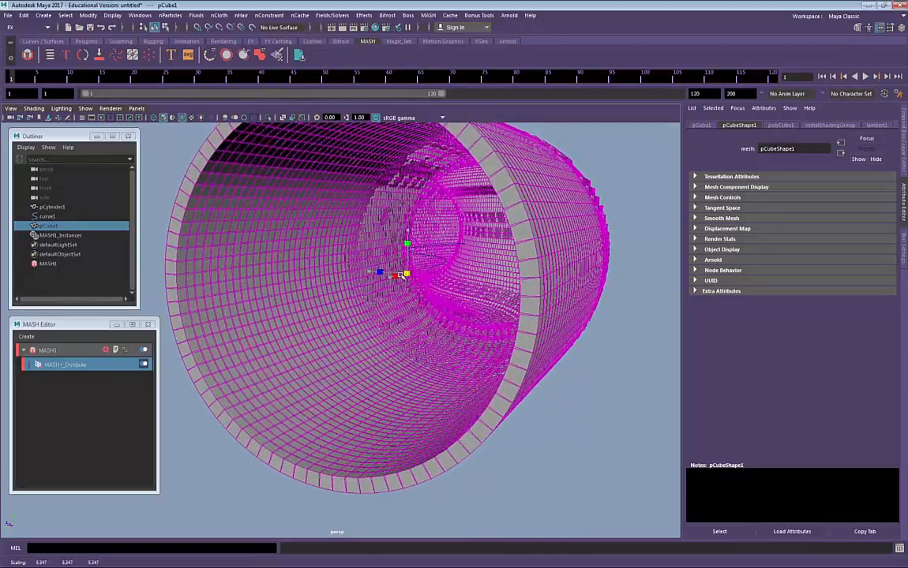
pyautogui.click(182, 117)
pyautogui.moveTo(553, 324)
pyautogui.keyDown('alt'); pyautogui.mouseDown()
pyautogui.moveTo(571, 330)
pyautogui.moveTo(497, 312)
pyautogui.moveTo(421, 319)
pyautogui.moveTo(503, 336)
pyautogui.moveTo(420, 310)
pyautogui.moveTo(406, 324)
pyautogui.moveTo(332, 304)
pyautogui.mouseUp(); pyautogui.keyUp('alt')
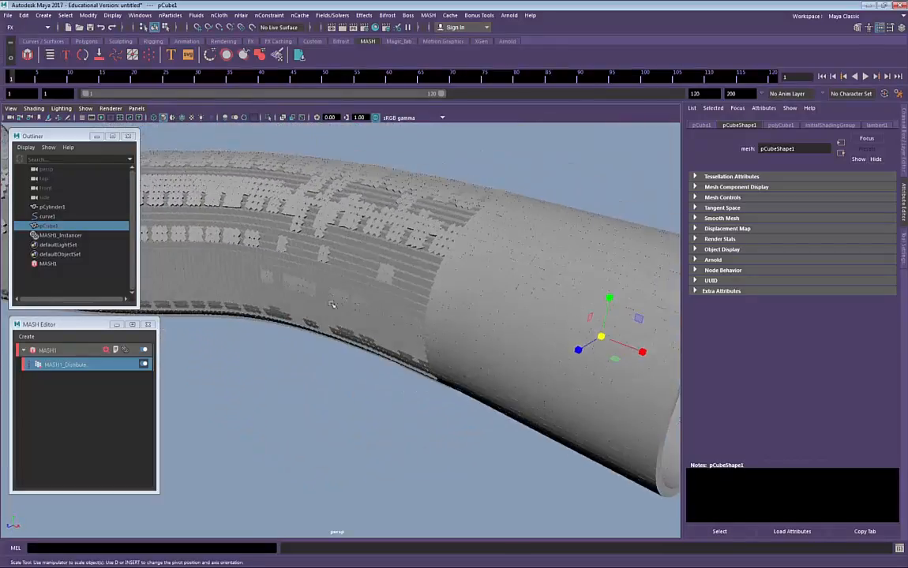
# Enable Use Up Vector for the Distribute node's mesh distribution and inspect the tube's surface.
pyautogui.click(68, 364)
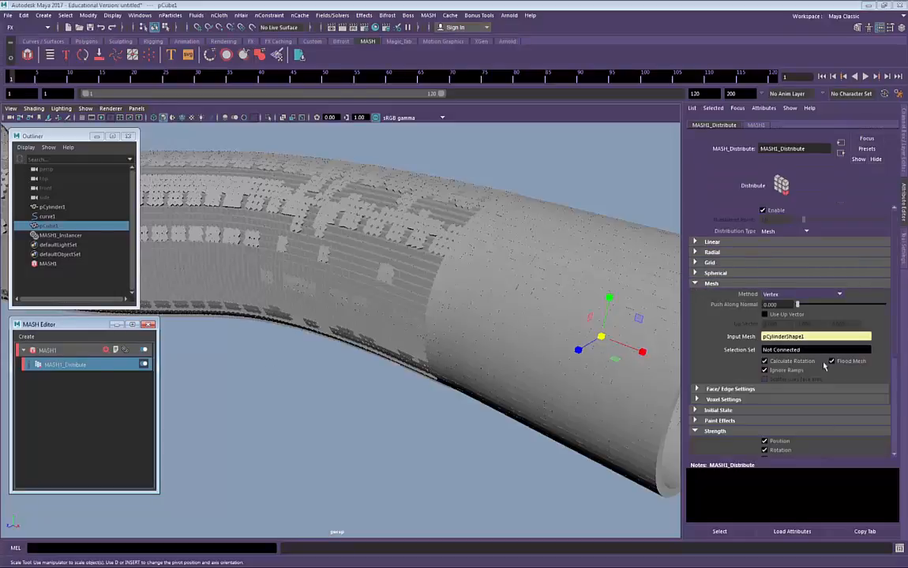
pyautogui.click(764, 314)
pyautogui.keyDown('alt'); pyautogui.moveTo(466, 335); pyautogui.dragTo(341, 201); pyautogui.keyUp('alt')
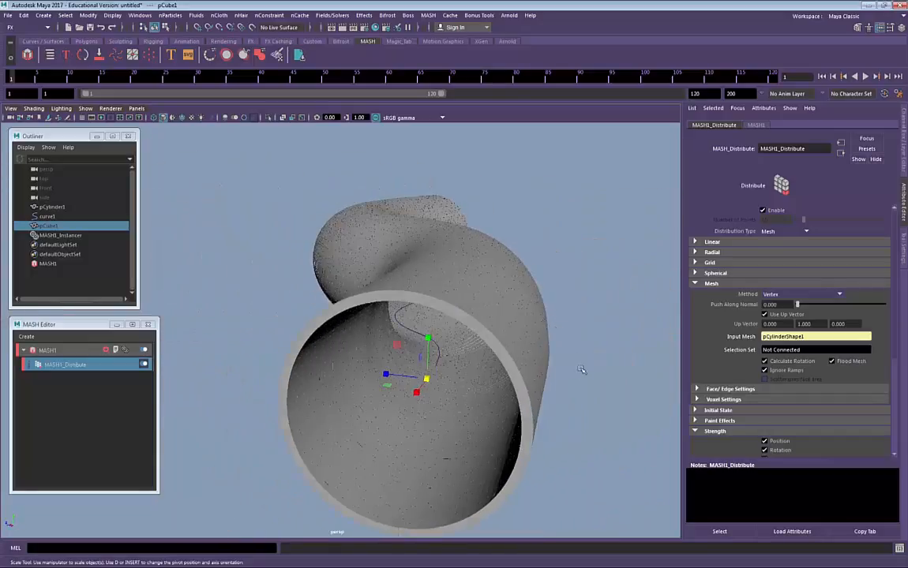
pyautogui.keyDown('alt'); pyautogui.moveTo(580, 370); pyautogui.dragTo(368, 312); pyautogui.keyUp('alt')
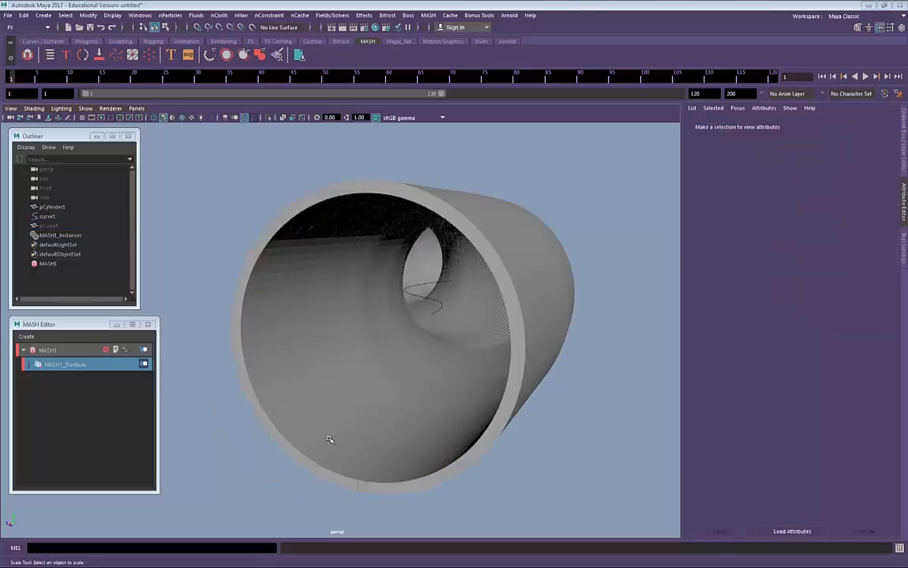
# Soft-select the end control vertex of curve1 with a widened falloff radius and try a vertical move, then undo that move.
pyautogui.click(437, 306)
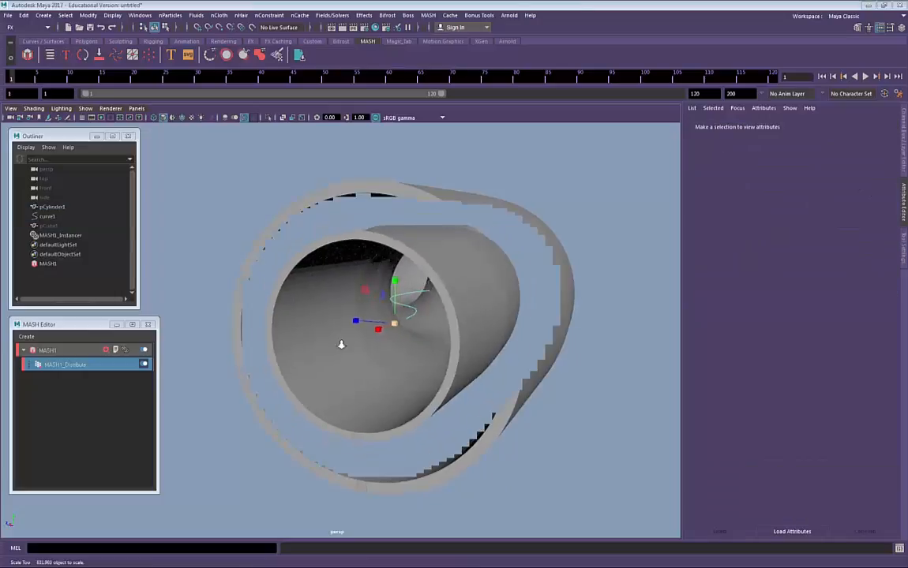
pyautogui.keyDown('alt'); pyautogui.moveTo(343, 342); pyautogui.dragTo(284, 345); pyautogui.keyUp('alt')
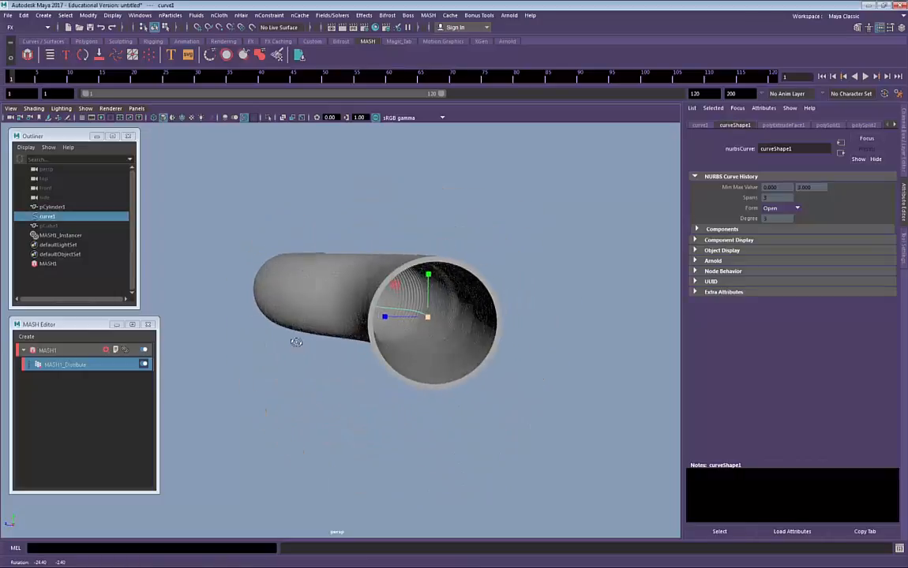
pyautogui.moveTo(293, 341)
pyautogui.keyDown('alt'); pyautogui.mouseDown()
pyautogui.moveTo(267, 343)
pyautogui.moveTo(299, 347)
pyautogui.mouseUp(); pyautogui.keyUp('alt')
pyautogui.keyDown('alt'); pyautogui.moveTo(403, 349); pyautogui.dragTo(320, 344); pyautogui.keyUp('alt')
pyautogui.click(446, 369)
pyautogui.press('w')
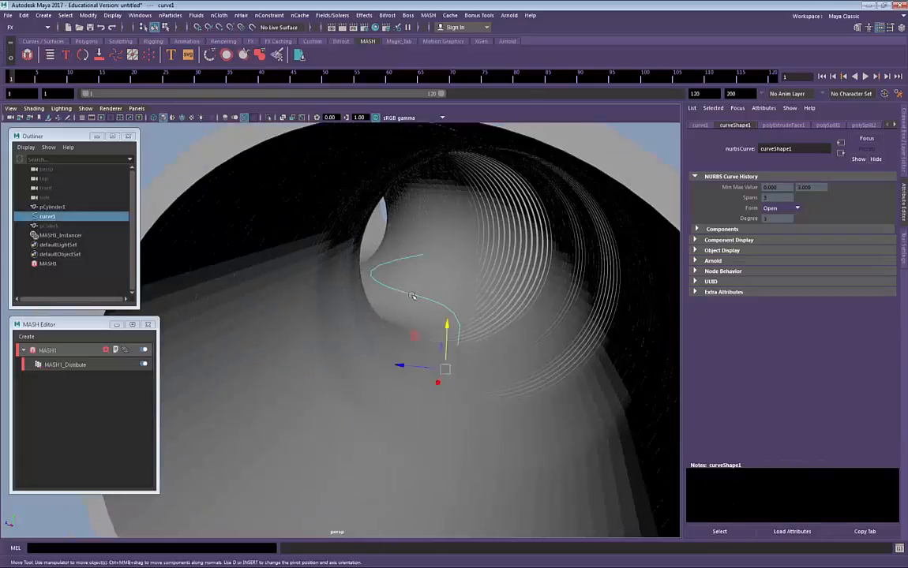
pyautogui.click(431, 259)
pyautogui.press('b')
pyautogui.moveTo(434, 272); pyautogui.dragTo(657, 276)
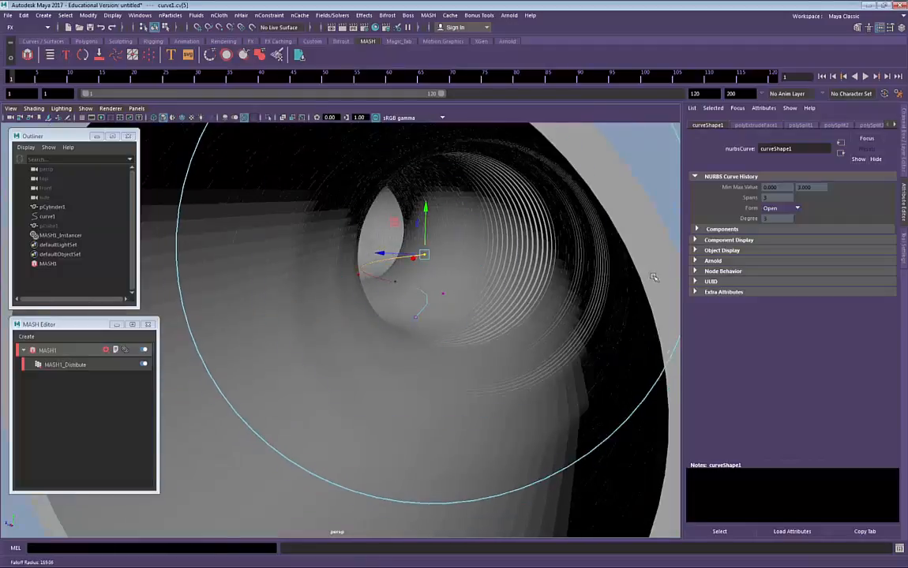
pyautogui.keyDown('alt'); pyautogui.moveTo(584, 276); pyautogui.dragTo(505, 273); pyautogui.keyUp('alt')
pyautogui.moveTo(415, 227); pyautogui.dragTo(416, 248)
pyautogui.hotkey('ctrl', 'z')
# Animate the curve's end control vertex by keyframing vertical moves at about frames 44 and 80.
pyautogui.click(903, 142)
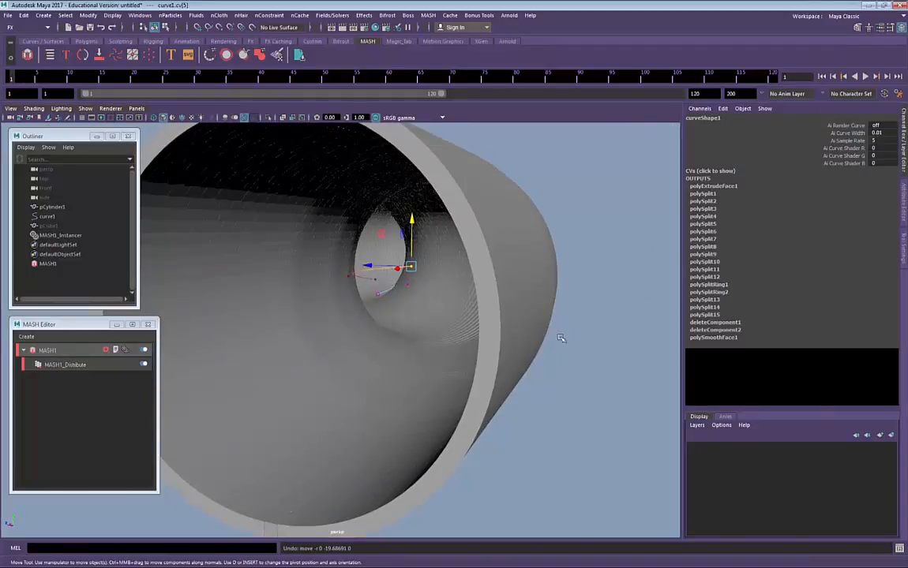
pyautogui.press('F8')
pyautogui.moveTo(401, 267); pyautogui.dragTo(347, 266, button='right')
pyautogui.click(409, 266)
pyautogui.hotkey('ctrl', 'a')
pyautogui.keyDown('alt'); pyautogui.moveTo(409, 266); pyautogui.dragTo(387, 205); pyautogui.keyUp('alt')
pyautogui.click(389, 77)
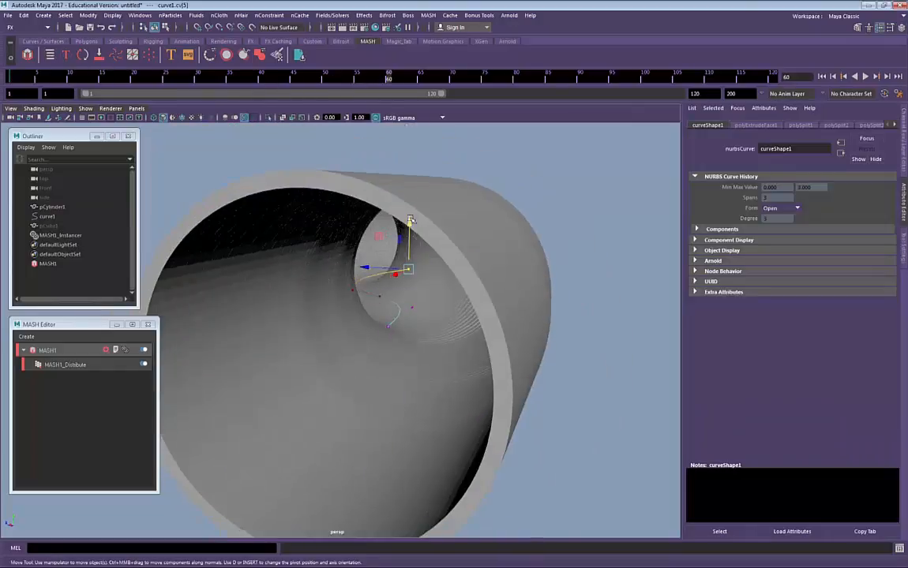
pyautogui.click(289, 77)
pyautogui.click(515, 77)
pyautogui.moveTo(409, 233); pyautogui.dragTo(409, 209)
# Copy the control vertex's key from frame 1 and paste it at frame 120.
pyautogui.click(12, 76)
pyautogui.rightClick(13, 76)
pyautogui.click(31, 90)
pyautogui.click(773, 76)
pyautogui.rightClick(778, 76)
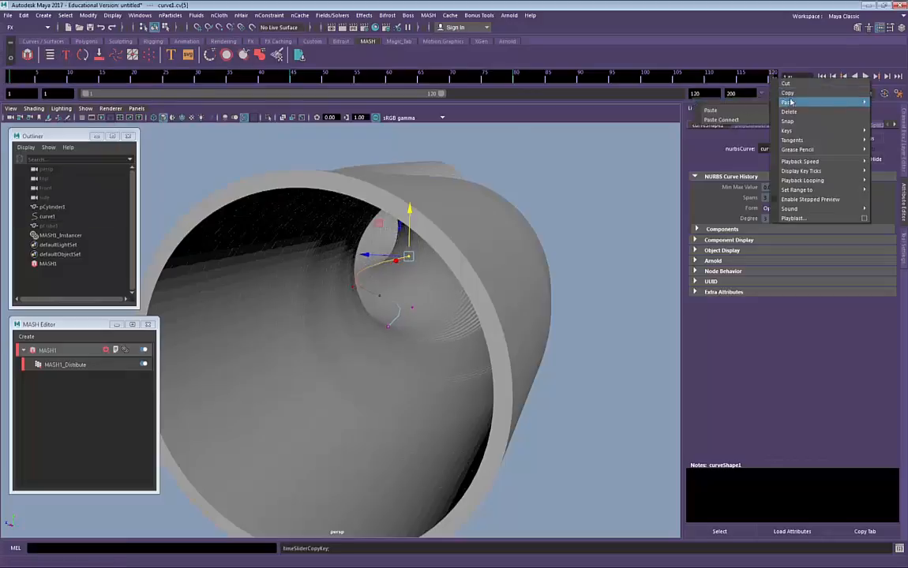
pyautogui.click(714, 108)
# Set the playback speed to Play Every Frame, Free and preview the tube's animation.
pyautogui.click(865, 76)
pyautogui.click(865, 77)
pyautogui.rightClick(645, 76)
pyautogui.moveTo(683, 158)
pyautogui.click(783, 177)
pyautogui.click(865, 77)
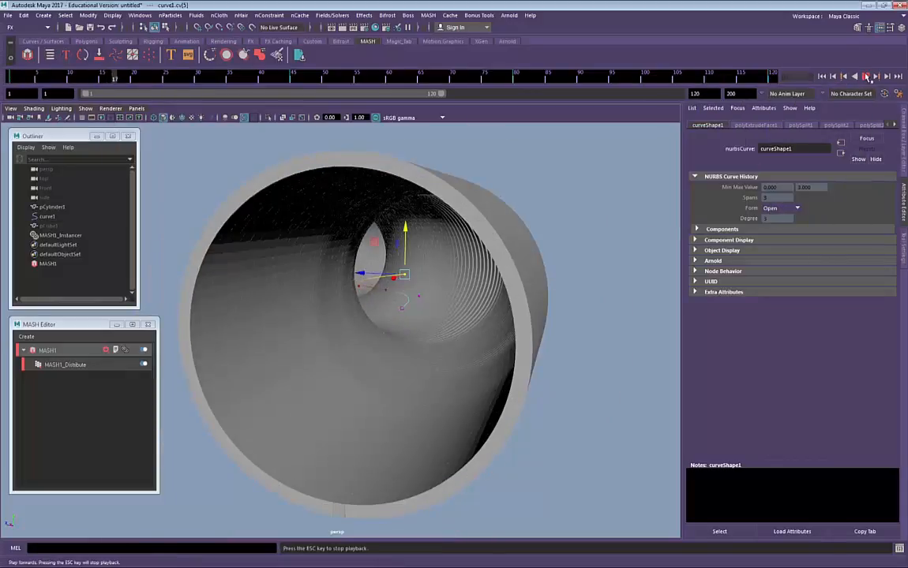
pyautogui.click(865, 76)
pyautogui.rightClick(689, 76)
pyautogui.click(822, 77)
pyautogui.click(865, 76)
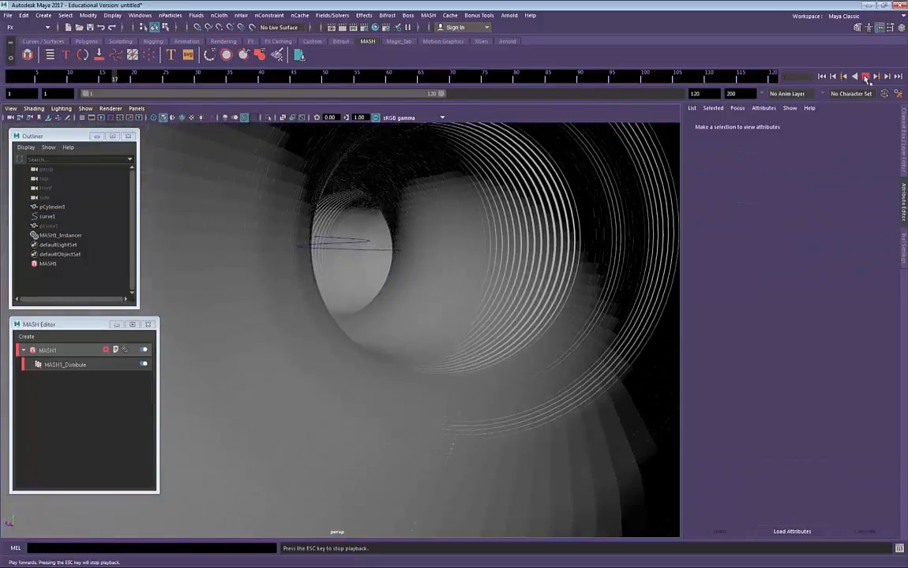
pyautogui.click(865, 77)
# Set the playback speed to Real-time, play the tube's animation and return to frame 1.
pyautogui.rightClick(600, 76)
pyautogui.moveTo(647, 156)
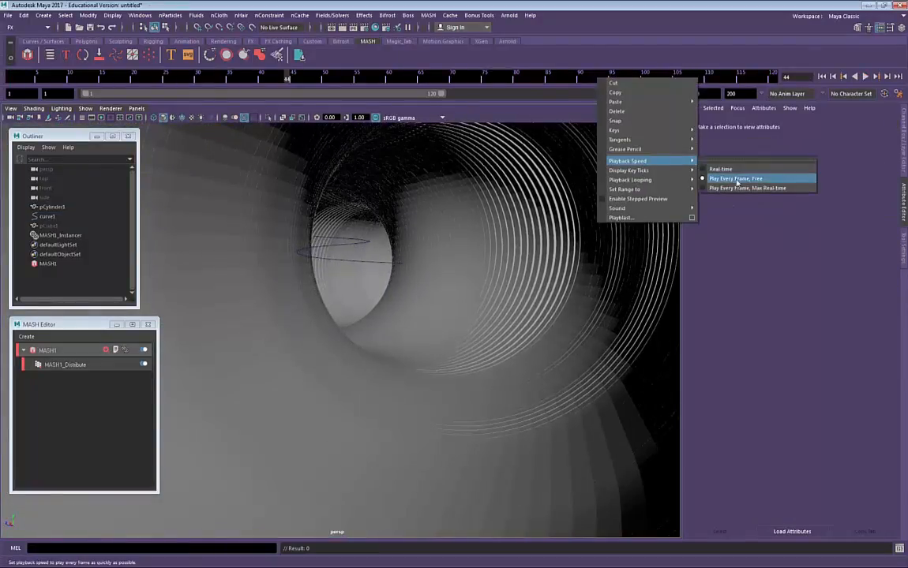
pyautogui.click(719, 164)
pyautogui.click(865, 76)
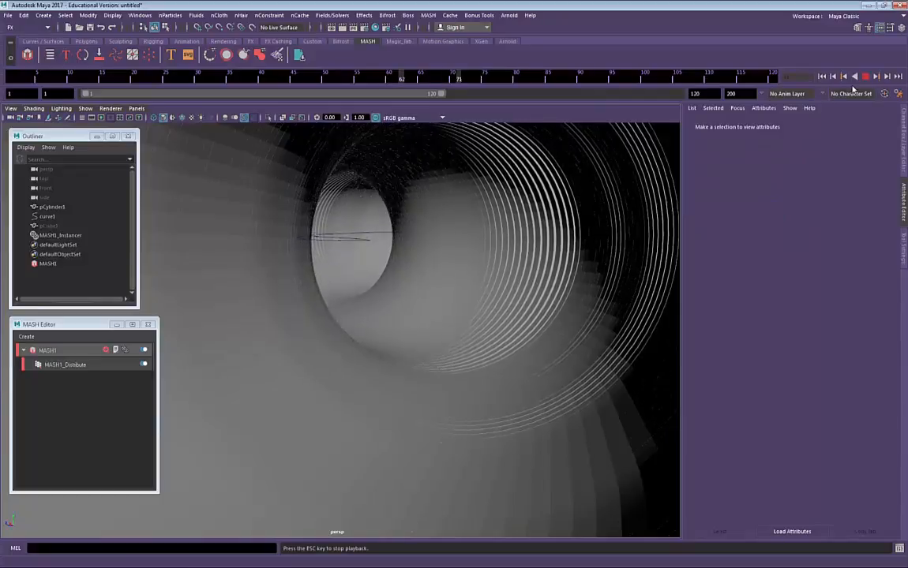
pyautogui.click(824, 76)
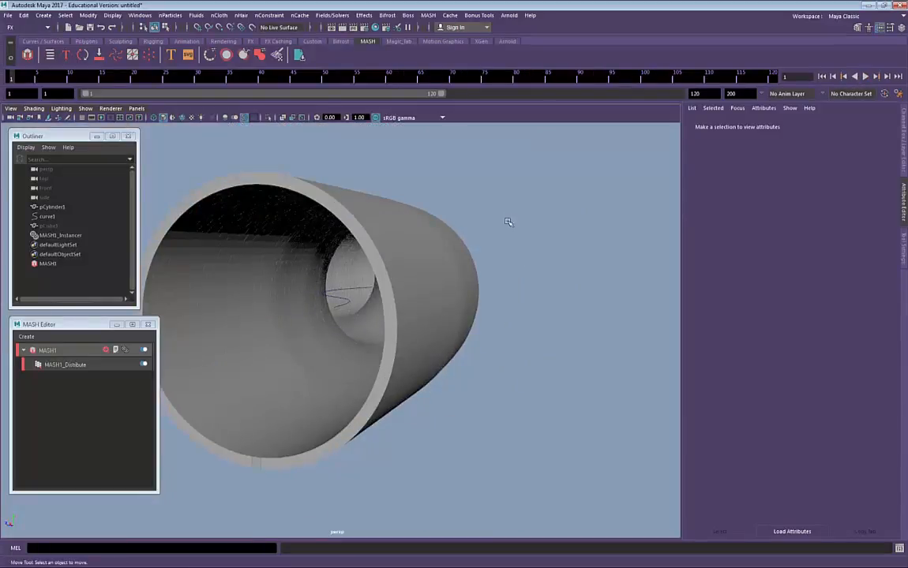
# Inspect the cube-covered tube and show the attributes of the MASH1 Waiter node.
pyautogui.keyDown('alt'); pyautogui.moveTo(508, 222); pyautogui.dragTo(404, 262, button='right'); pyautogui.keyUp('alt')
pyautogui.keyDown('alt'); pyautogui.moveTo(551, 284); pyautogui.dragTo(310, 239); pyautogui.keyUp('alt')
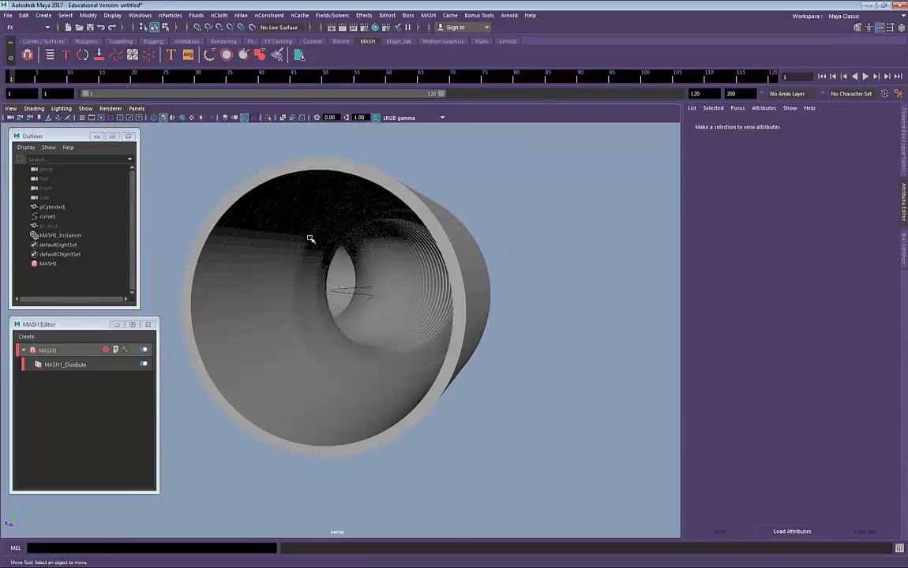
pyautogui.click(304, 227)
pyautogui.click(76, 353)
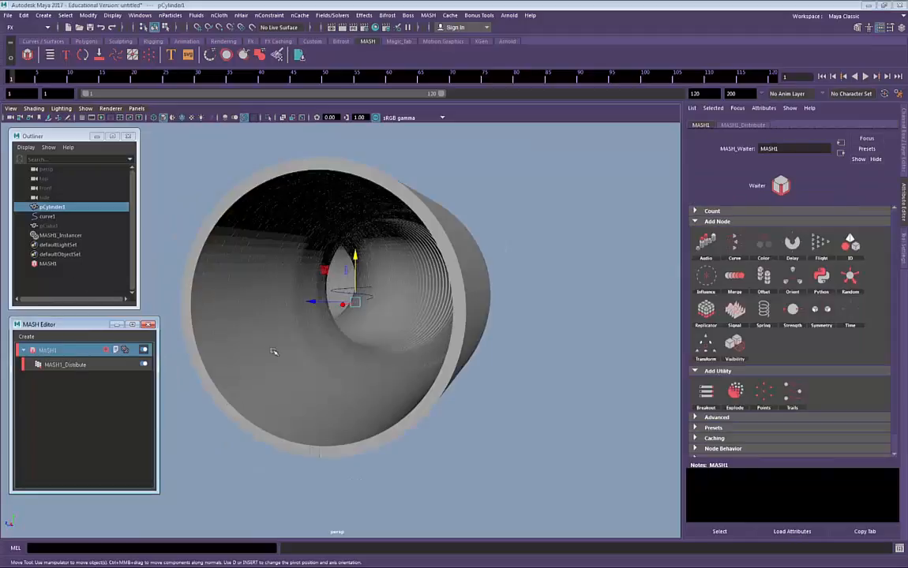
pyautogui.keyDown('alt'); pyautogui.moveTo(537, 297); pyautogui.dragTo(519, 317); pyautogui.keyUp('alt')
# Stretch pCube1 along its Y axis to thicken the tube wall and briefly check it with wireframe on shaded.
pyautogui.click(59, 227)
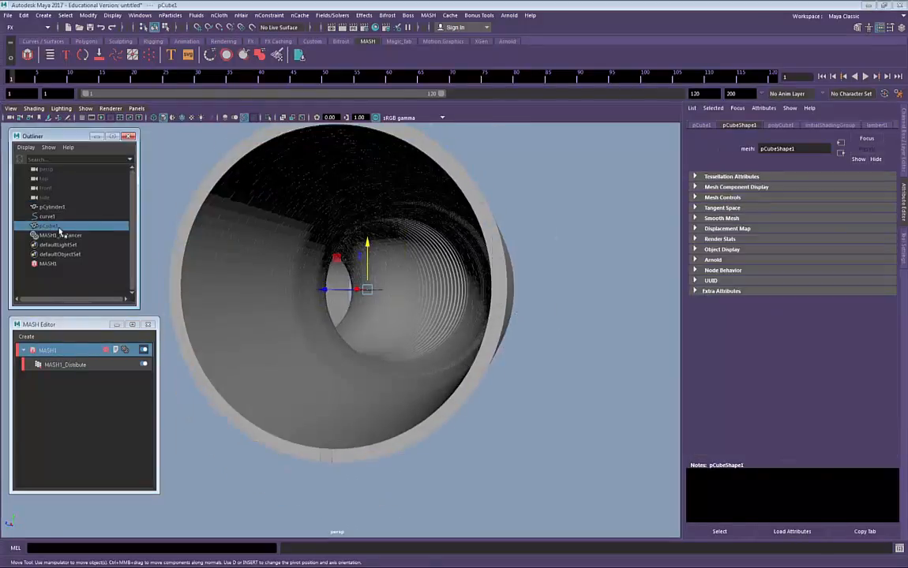
pyautogui.keyDown('alt'); pyautogui.moveTo(462, 276); pyautogui.dragTo(497, 310); pyautogui.keyUp('alt')
pyautogui.press('r')
pyautogui.moveTo(391, 294); pyautogui.dragTo(392, 237)
pyautogui.moveTo(356, 386)
pyautogui.keyDown('alt'); pyautogui.mouseDown()
pyautogui.moveTo(403, 372)
pyautogui.moveTo(458, 258)
pyautogui.moveTo(447, 237)
pyautogui.moveTo(395, 253)
pyautogui.mouseUp(); pyautogui.keyUp('alt')
pyautogui.click(184, 117)
pyautogui.click(184, 119)
# Add a Signal node to the MASH1 network.
pyautogui.click(66, 365)
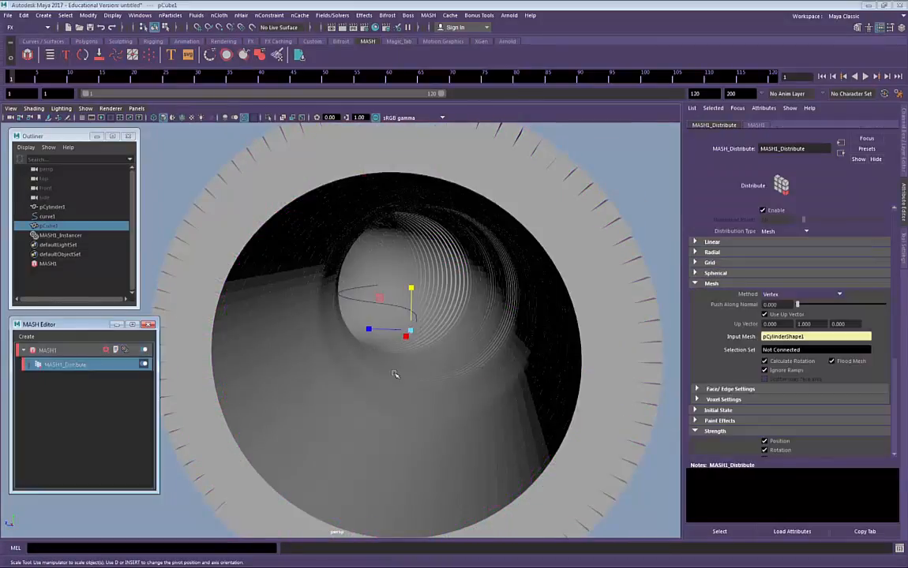
pyautogui.click(37, 350)
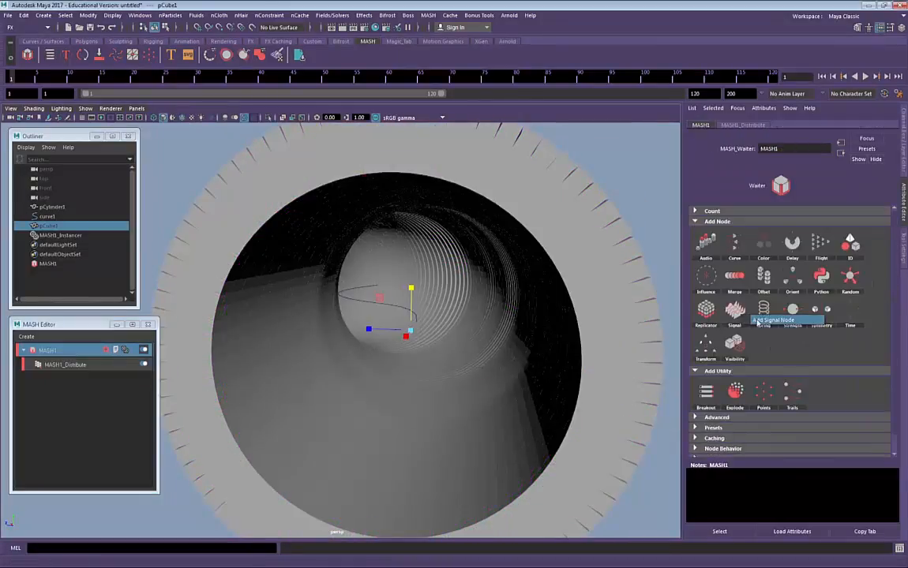
pyautogui.click(700, 329)
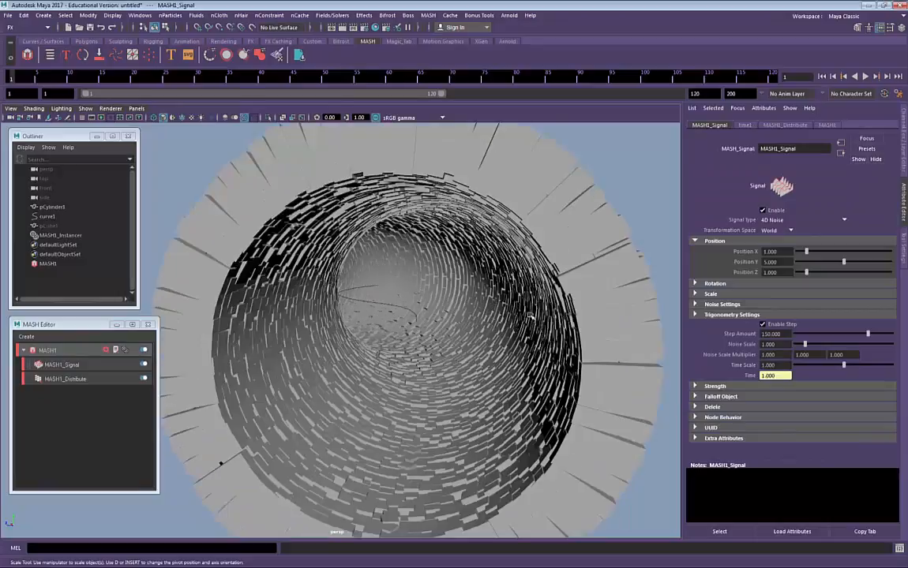
# Preview the Signal node's noise animation and set its Position Y to about 8.814.
pyautogui.click(865, 76)
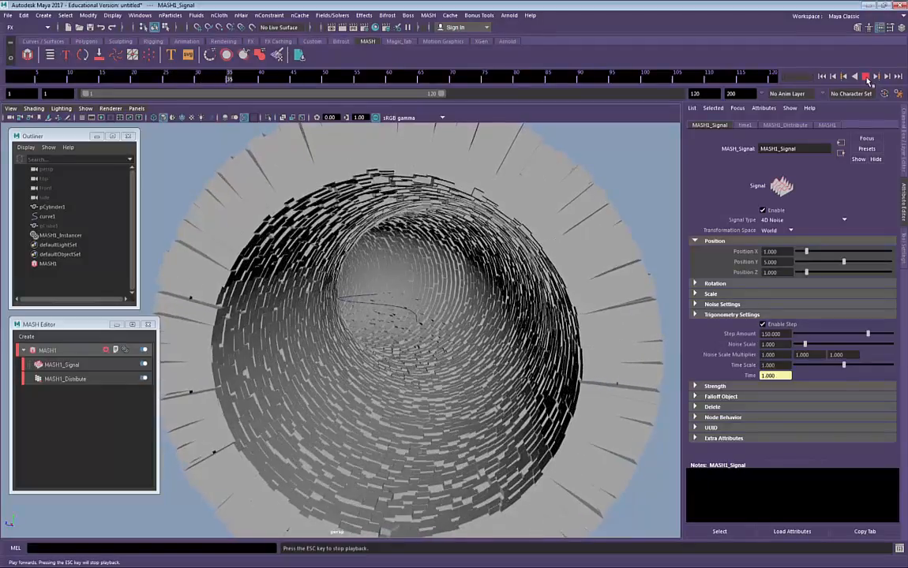
pyautogui.click(865, 76)
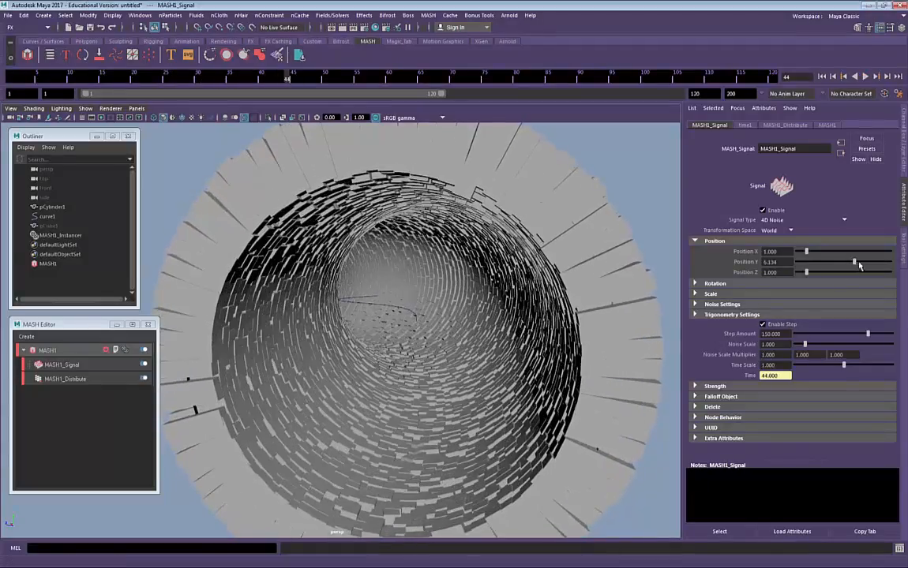
pyautogui.moveTo(843, 263); pyautogui.dragTo(891, 263)
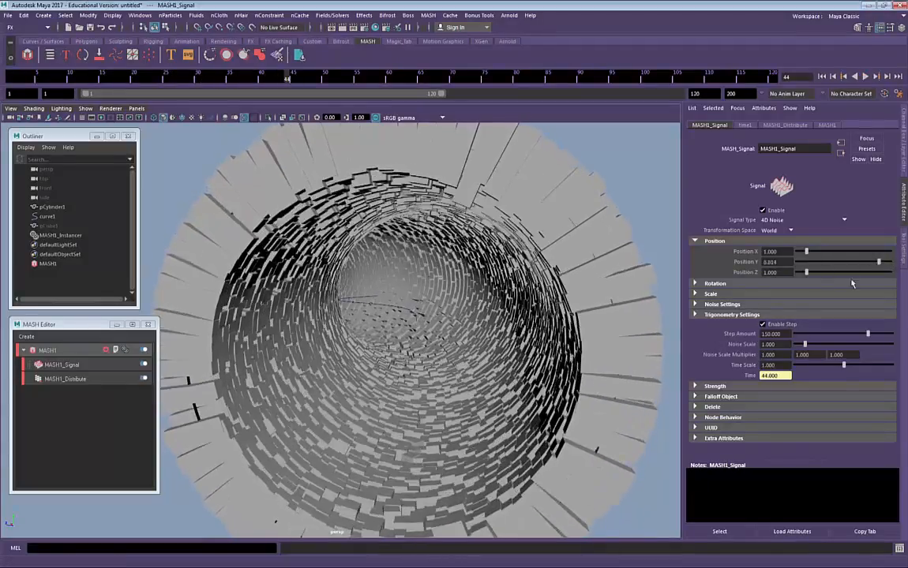
# Set the Signal node's Position X to 7, Y to 10 and Z to 7, and preview the noise animation.
pyautogui.click(865, 77)
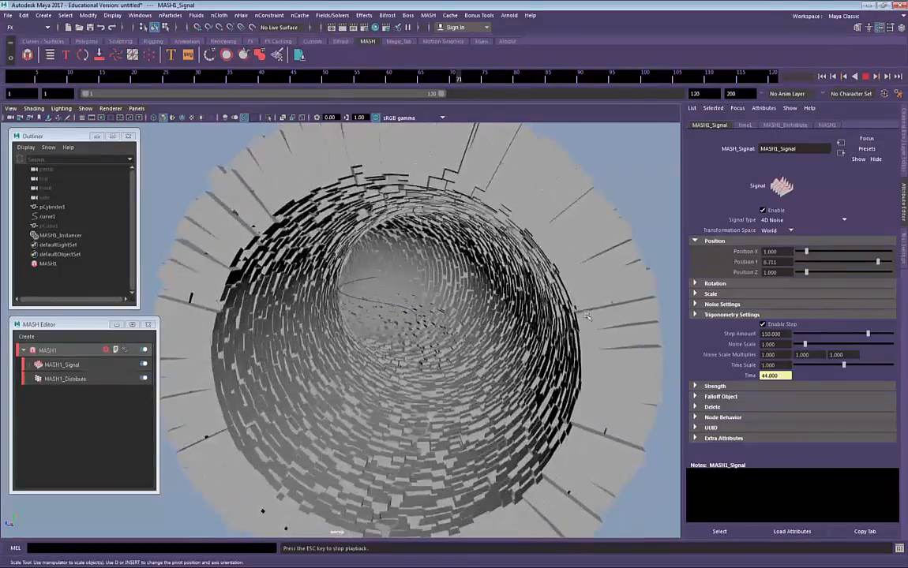
pyautogui.moveTo(806, 251); pyautogui.dragTo(891, 262)
pyautogui.click(865, 77)
pyautogui.moveTo(806, 273); pyautogui.dragTo(862, 272)
pyautogui.doubleClick(772, 252)
pyautogui.write('7')
pyautogui.press('Return')
pyautogui.click(866, 76)
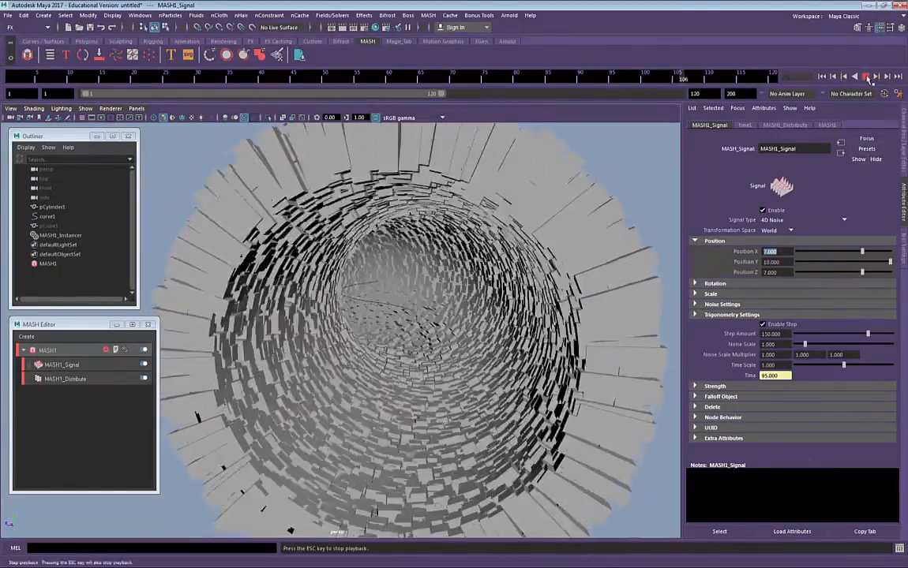
pyautogui.click(872, 77)
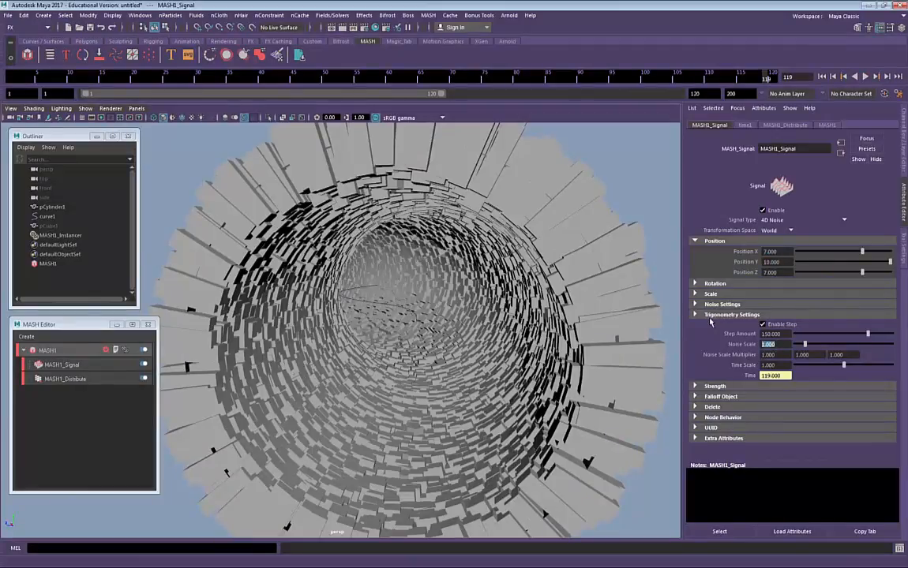
# Switch the Signal Type to Looping Noise with Step Amount 0.050 and Noise Scale 5, and preview the motion.
pyautogui.moveTo(799, 335); pyautogui.dragTo(868, 335)
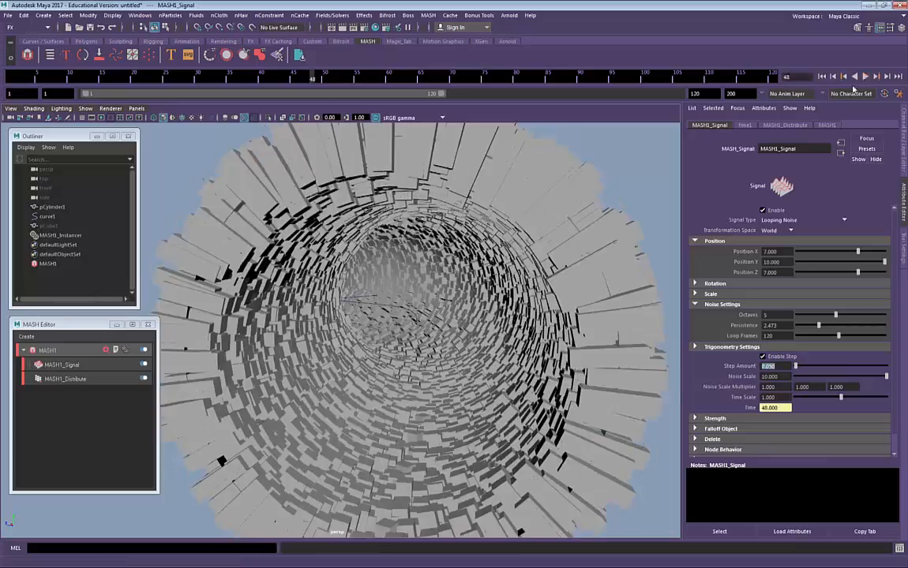
pyautogui.click(865, 76)
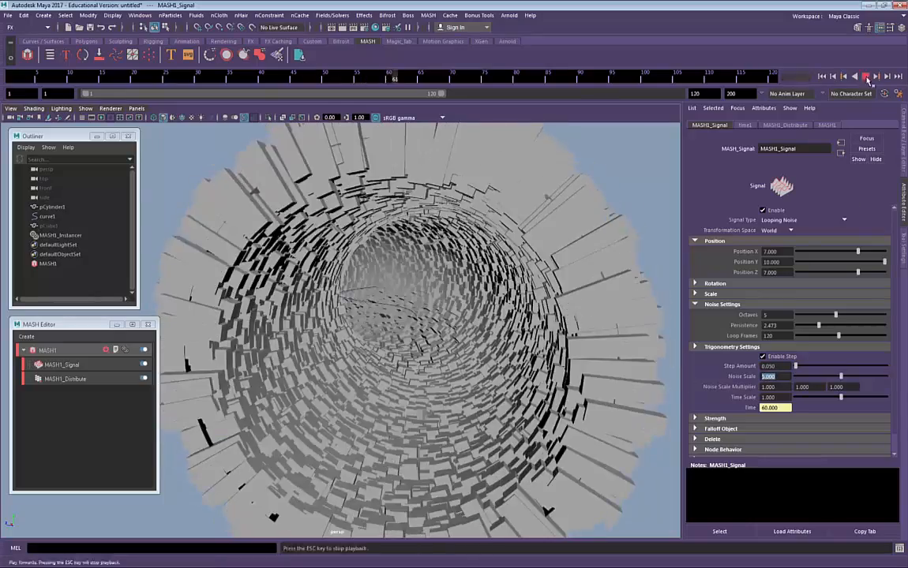
pyautogui.click(866, 78)
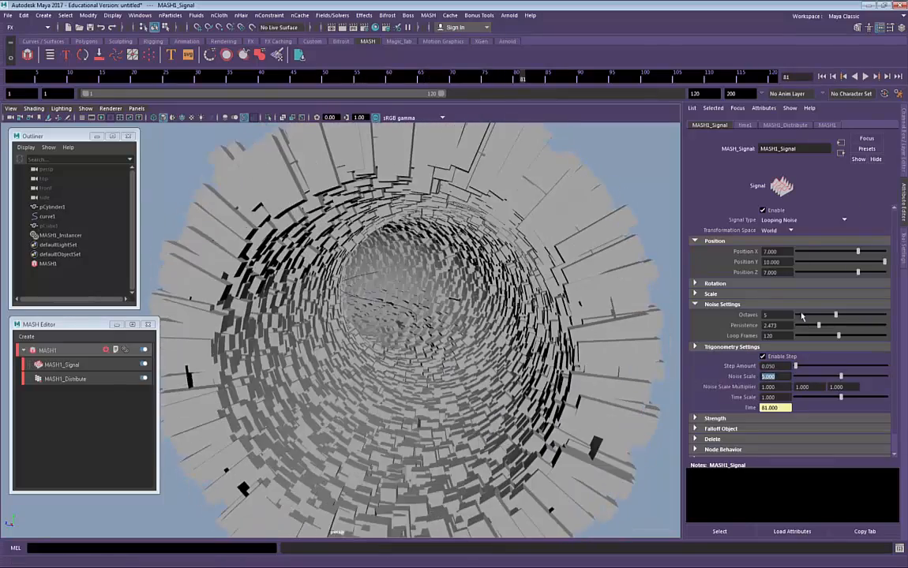
# Reduce the Looping Noise Octaves to 1 and play the animation to check it.
pyautogui.moveTo(835, 315); pyautogui.dragTo(798, 315)
pyautogui.click(867, 79)
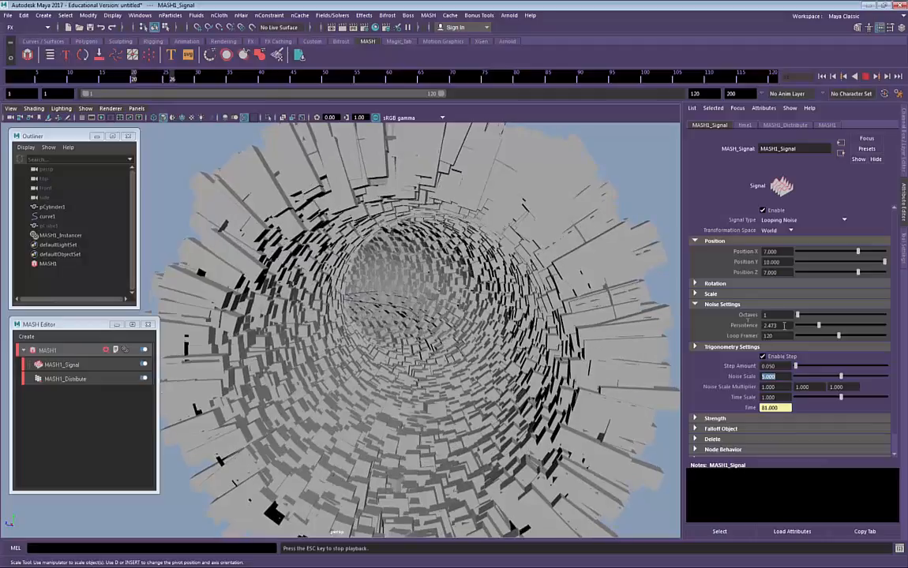
pyautogui.moveTo(782, 325); pyautogui.dragTo(724, 321)
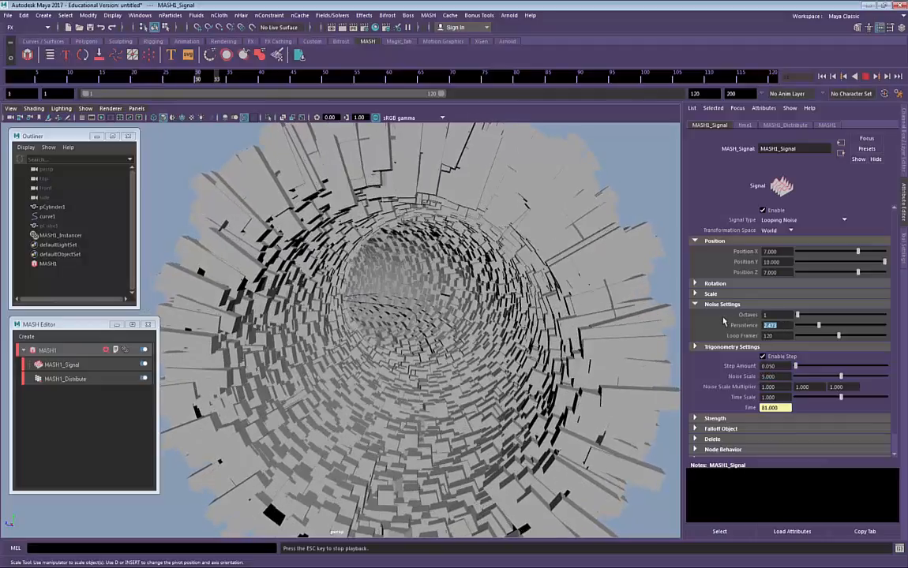
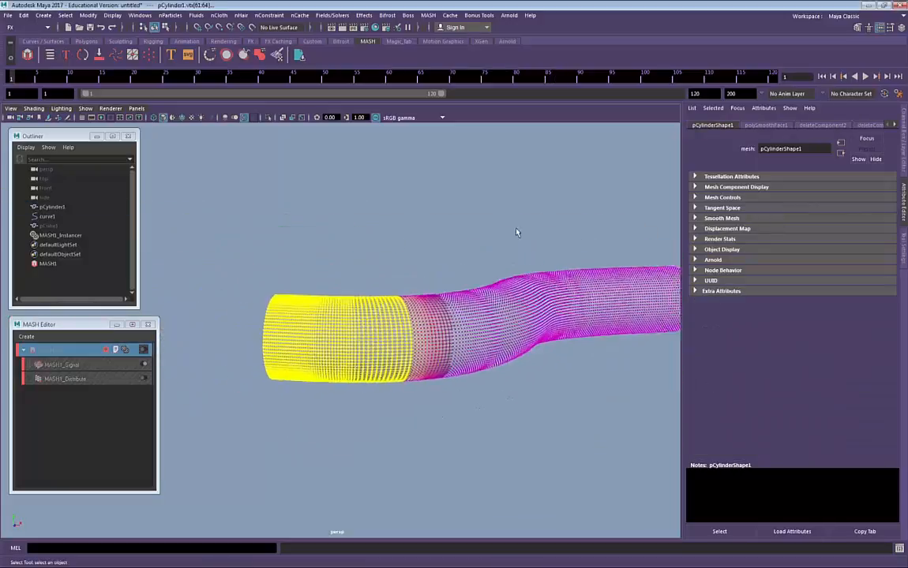
# At frame 60, select a longer section of vertices at the end of pCylinder1, scale them slightly and set a key.
pyautogui.keyDown('alt'); pyautogui.moveTo(518, 232); pyautogui.dragTo(529, 238); pyautogui.keyUp('alt')
pyautogui.click(389, 78)
pyautogui.press('r')
pyautogui.hotkey('ctrl', 'z')
pyautogui.moveTo(332, 343); pyautogui.dragTo(316, 344)
pyautogui.keyDown('alt'); pyautogui.moveTo(340, 316); pyautogui.dragTo(403, 284); pyautogui.keyUp('alt')
pyautogui.moveTo(207, 395); pyautogui.dragTo(525, 158)
pyautogui.moveTo(391, 293); pyautogui.dragTo(377, 293)
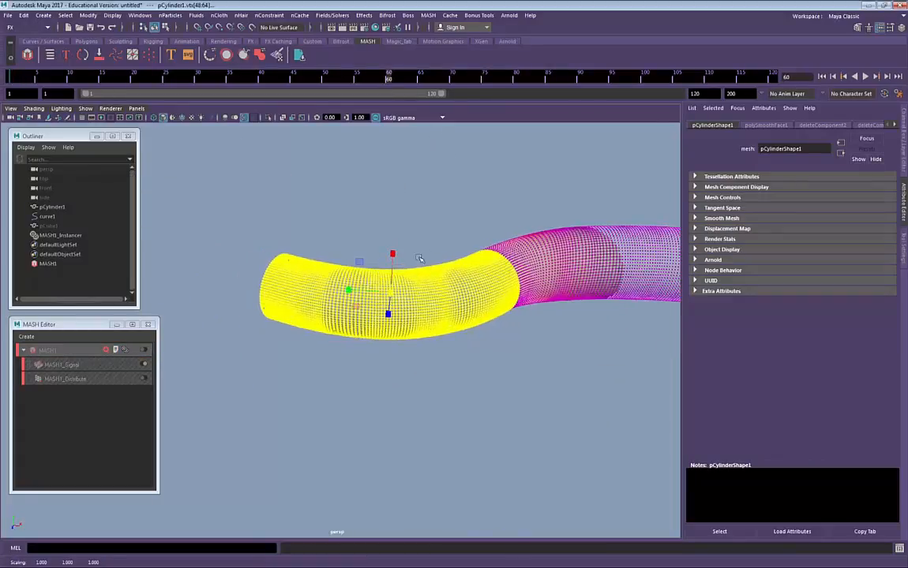
pyautogui.keyDown('alt'); pyautogui.moveTo(420, 259); pyautogui.dragTo(313, 260); pyautogui.keyUp('alt')
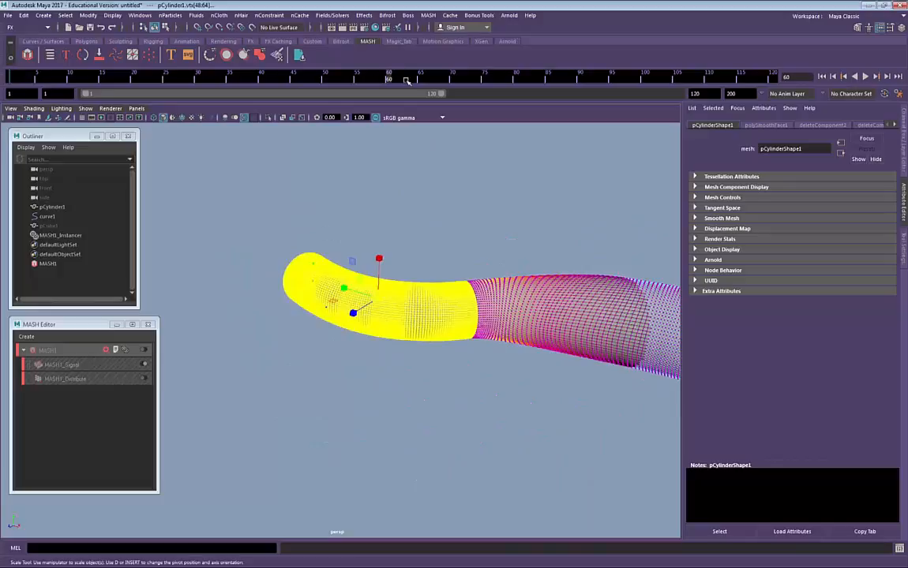
pyautogui.press('s')
# At frame 120, scale up the selected end vertices of pCylinder1.
pyautogui.click(772, 77)
pyautogui.moveTo(378, 292); pyautogui.dragTo(484, 290)
pyautogui.keyDown('alt'); pyautogui.moveTo(483, 290); pyautogui.dragTo(351, 320); pyautogui.keyUp('alt')
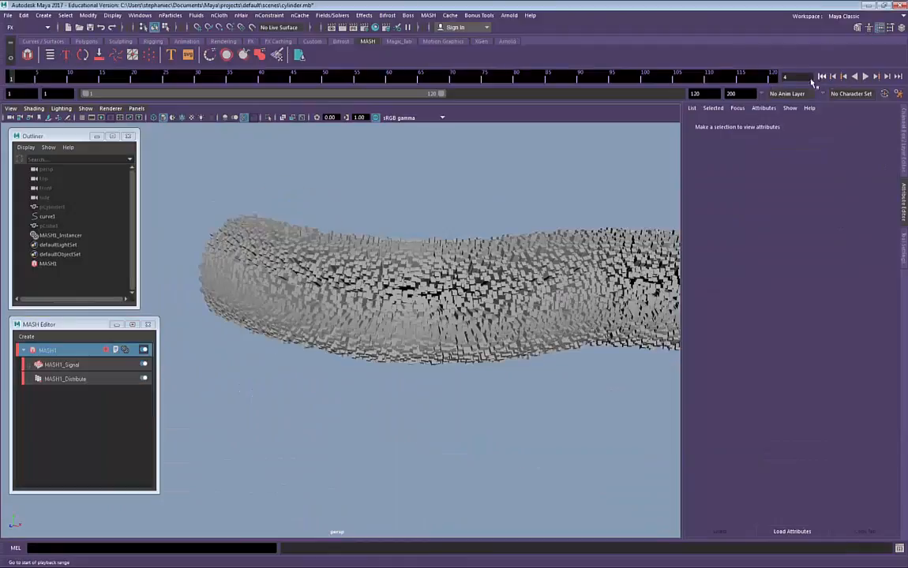
# Scrub from frame 1 to frame 117 and view the animated cube-covered tube from outside and through its opening.
pyautogui.click(814, 79)
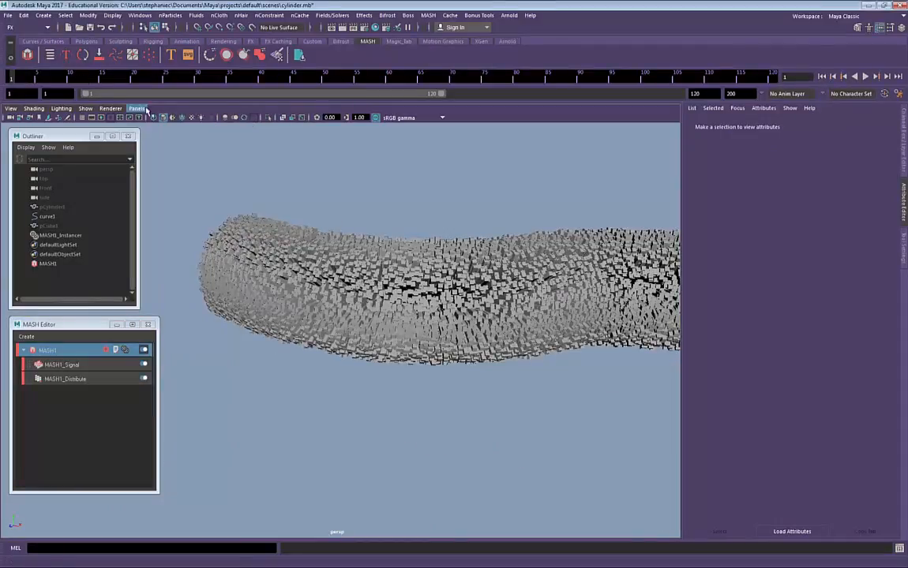
pyautogui.click(79, 80)
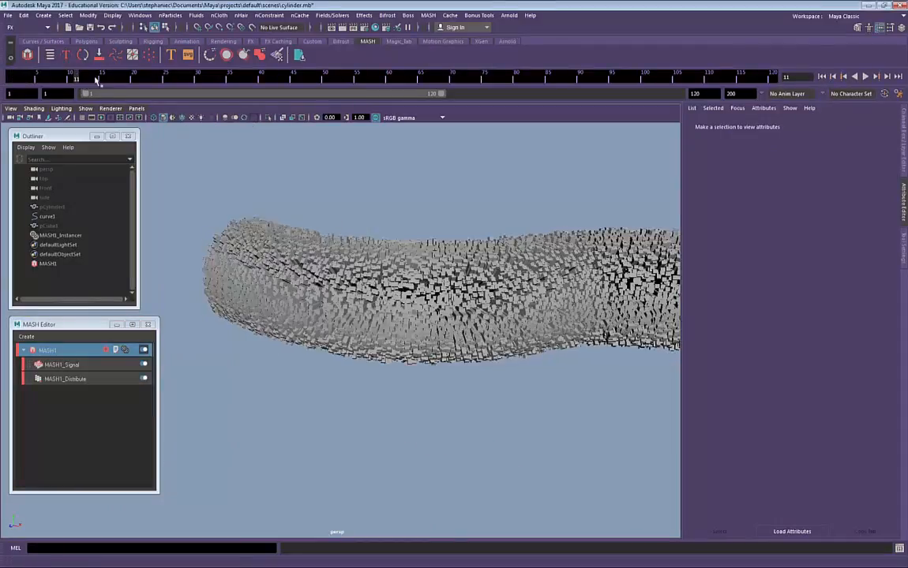
pyautogui.moveTo(120, 79); pyautogui.dragTo(284, 81)
pyautogui.keyDown('alt'); pyautogui.moveTo(363, 191); pyautogui.dragTo(288, 150); pyautogui.keyUp('alt')
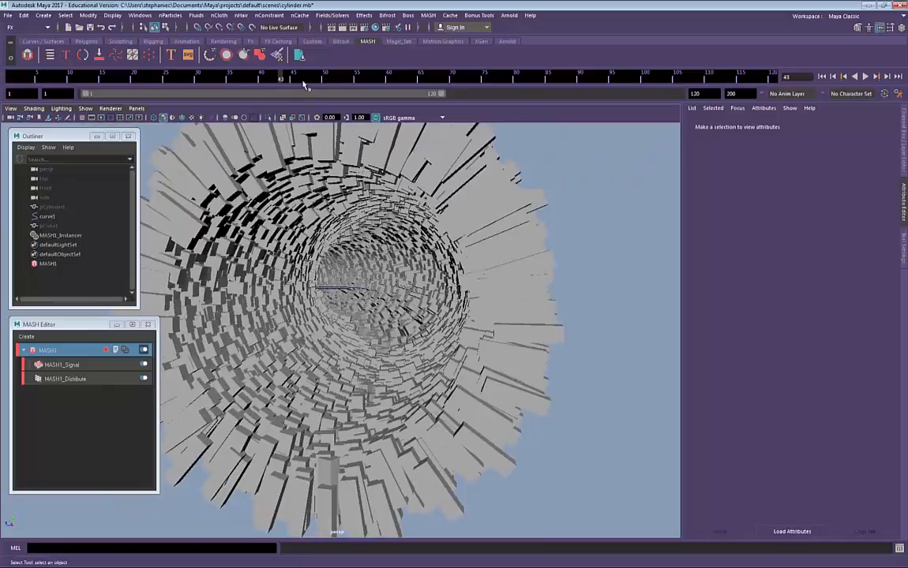
pyautogui.moveTo(304, 84); pyautogui.dragTo(754, 77)
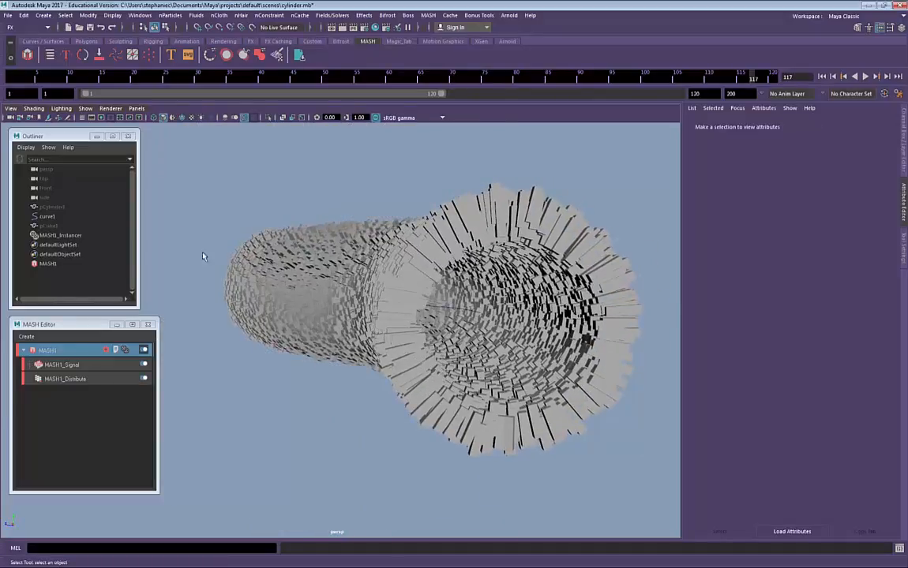
# Keep the MASH utilities open in a separate window and try Switch MASH Geometry Type with MASH1_Instancer selected.
pyautogui.click(87, 237)
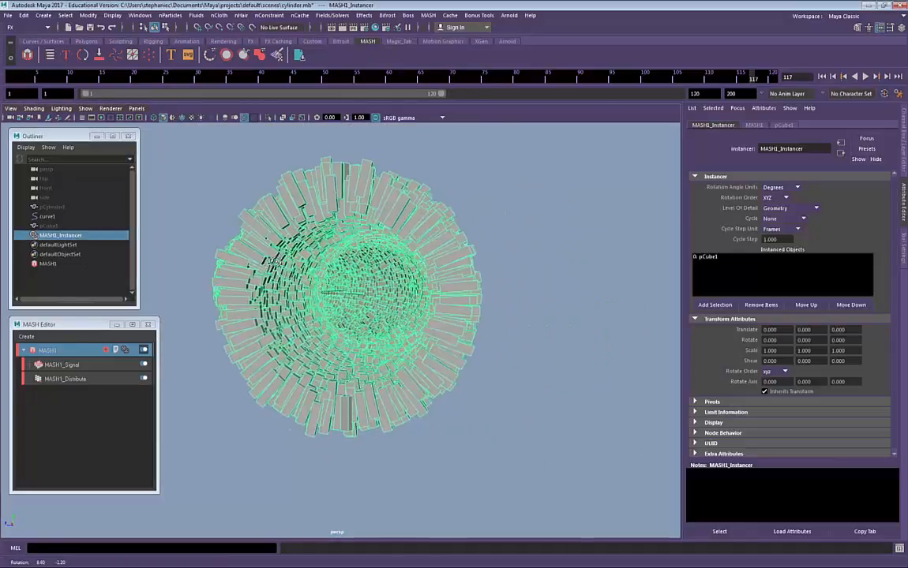
pyautogui.keyDown('alt'); pyautogui.moveTo(275, 261); pyautogui.dragTo(384, 324); pyautogui.keyUp('alt')
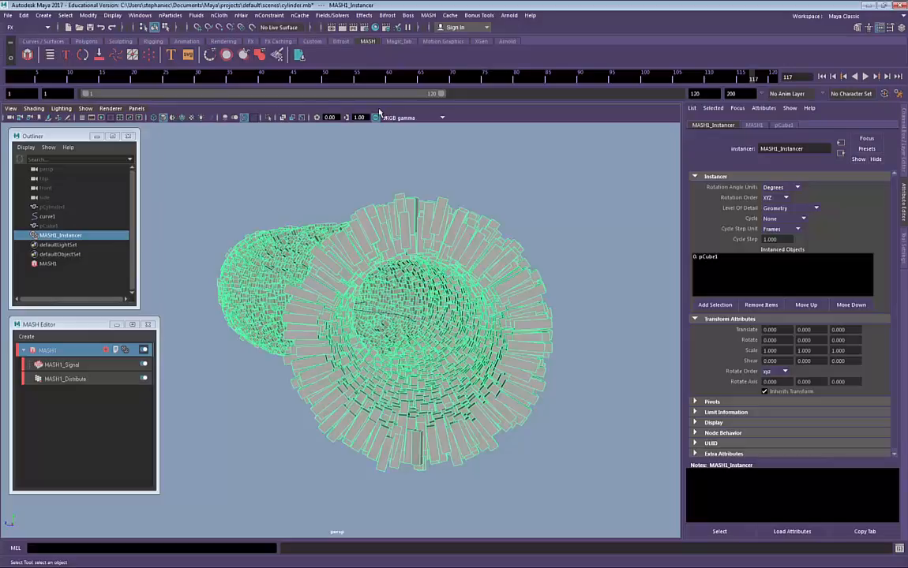
pyautogui.click(509, 16)
pyautogui.moveTo(429, 16)
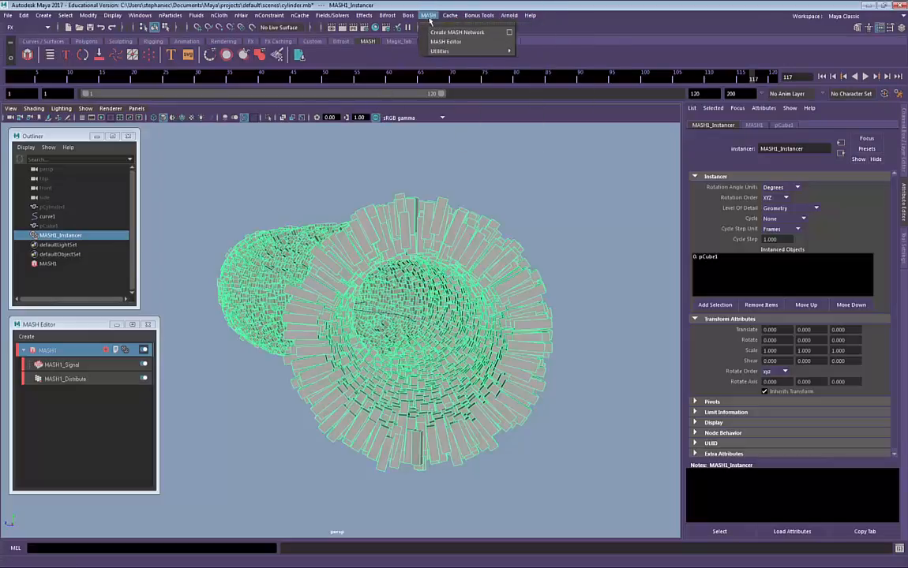
pyautogui.moveTo(439, 50)
pyautogui.click(474, 47)
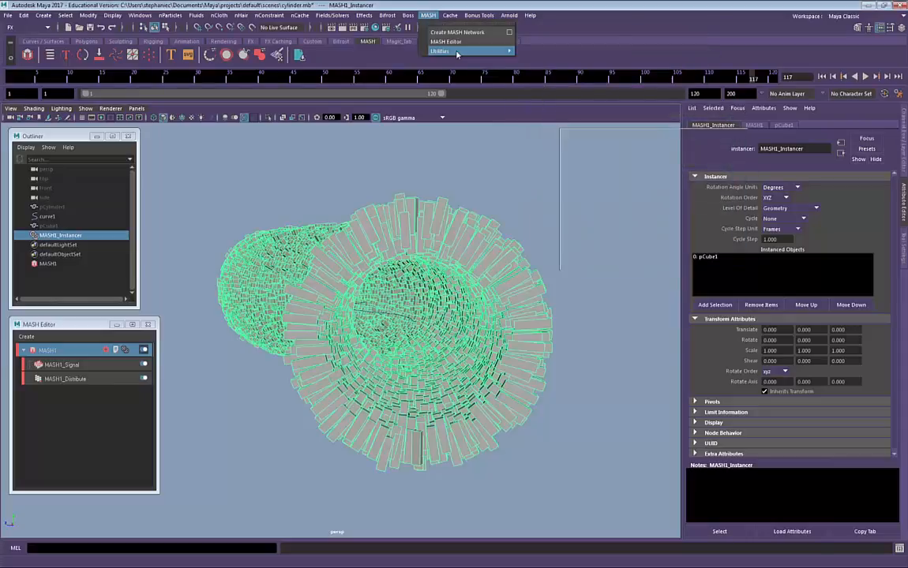
pyautogui.click(474, 46)
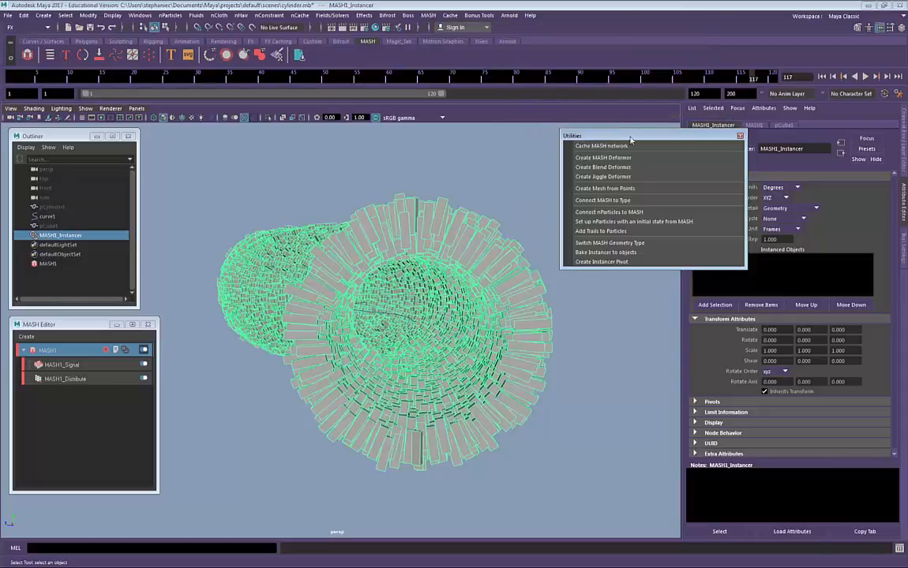
pyautogui.click(626, 247)
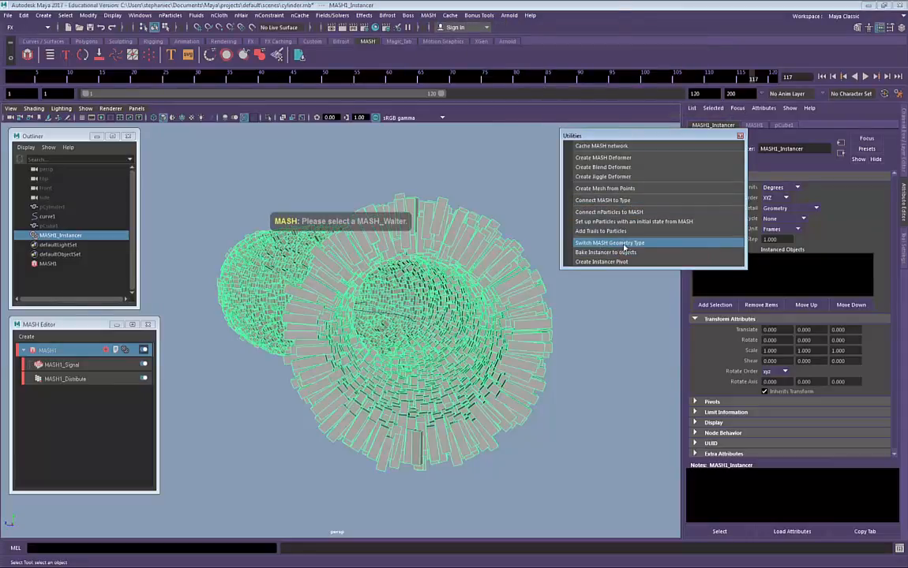
# Switch the MASH1 Waiter's geometry type from instancer to Repro mesh and close the utilities window.
pyautogui.click(57, 269)
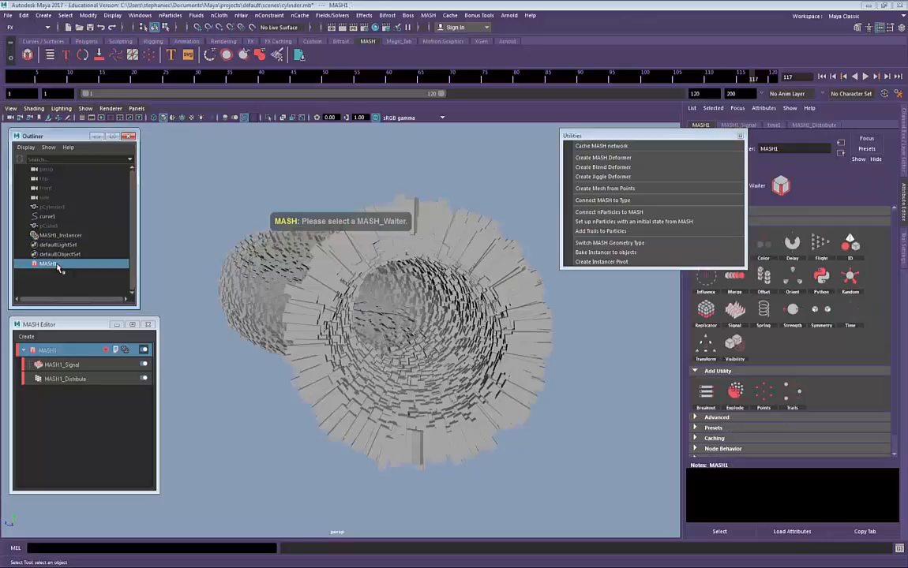
pyautogui.moveTo(644, 138); pyautogui.dragTo(628, 136)
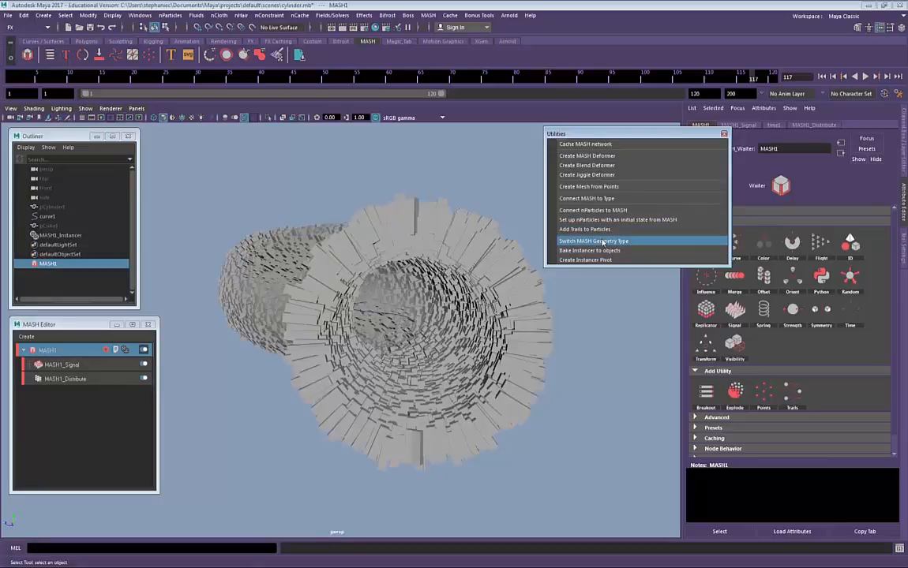
pyautogui.click(603, 241)
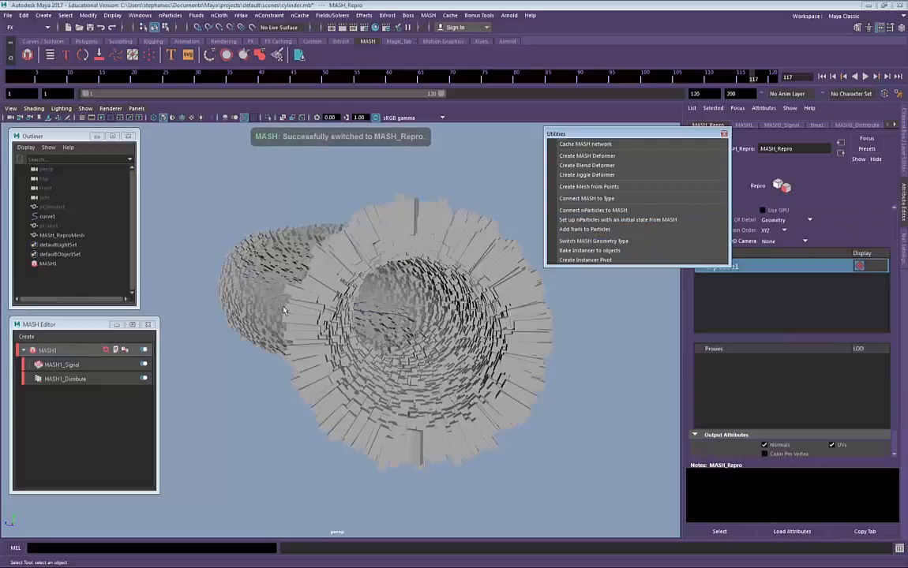
pyautogui.click(723, 135)
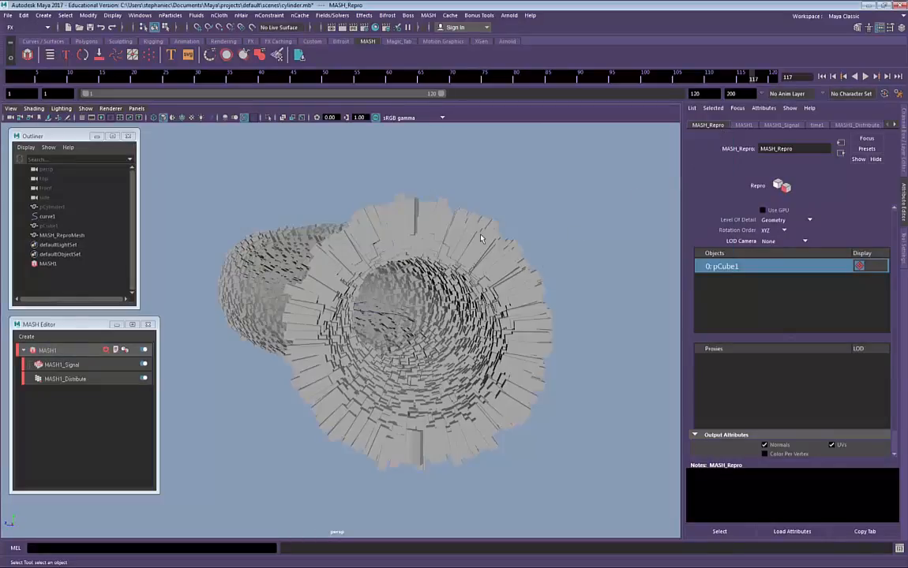
# Start caching the MASH1 network from its Waiter node and place the Alembic Export options clear of the tube.
pyautogui.click(63, 236)
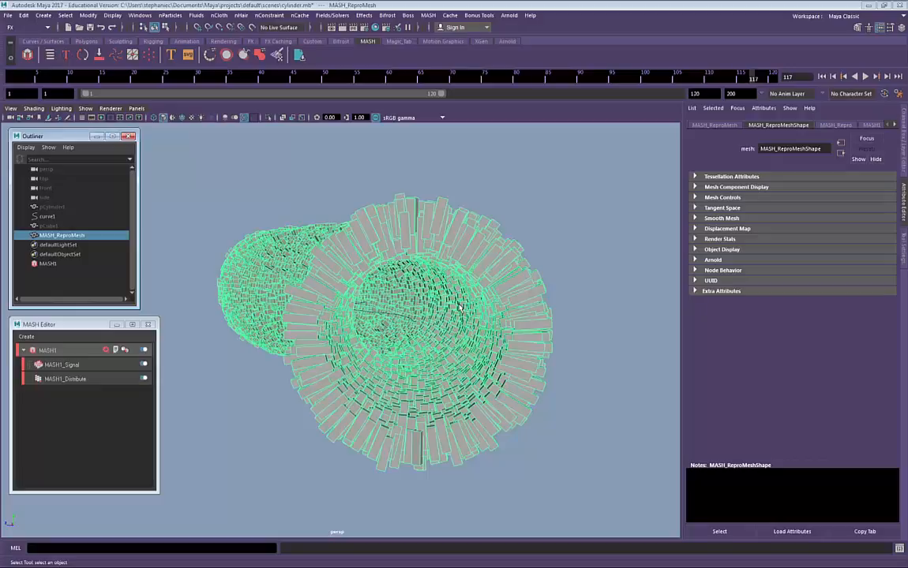
pyautogui.click(101, 54)
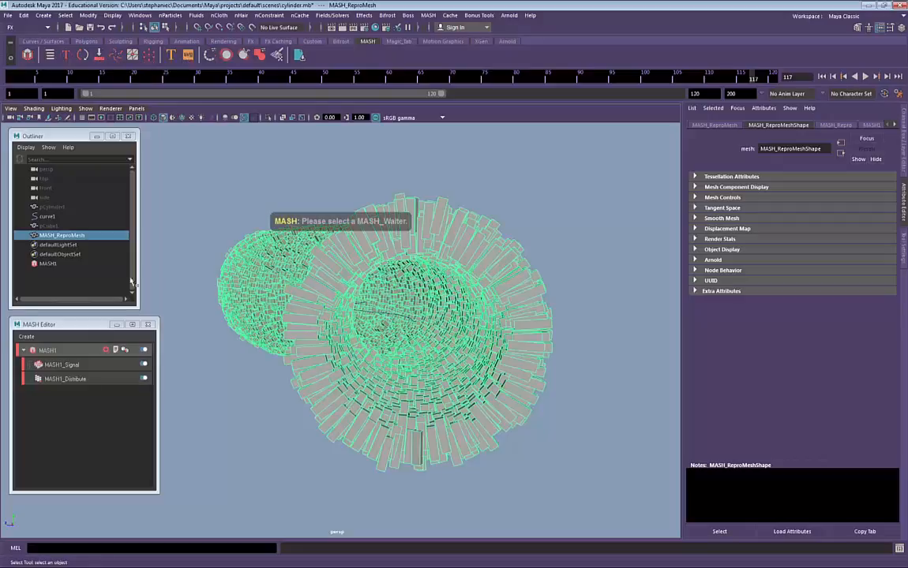
pyautogui.click(47, 264)
pyautogui.click(101, 54)
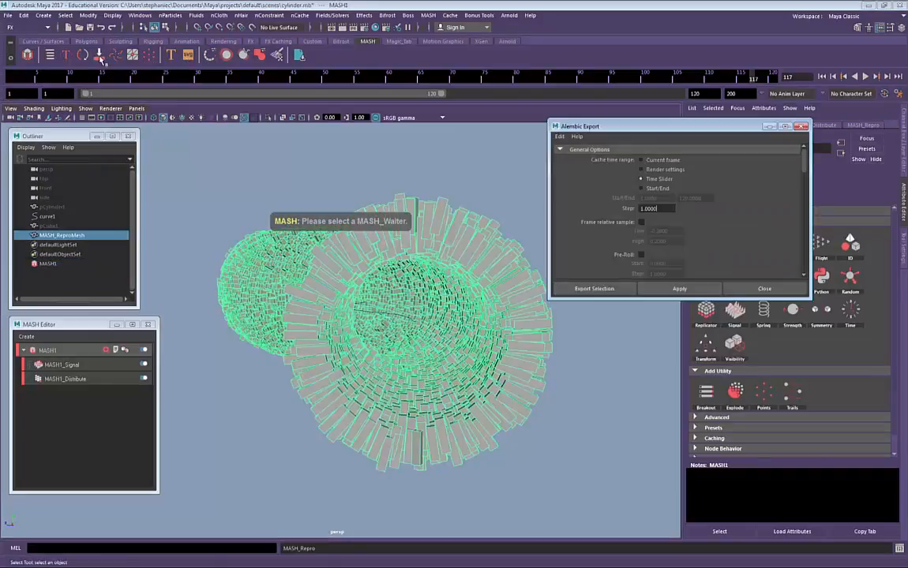
pyautogui.moveTo(624, 127); pyautogui.dragTo(483, 132)
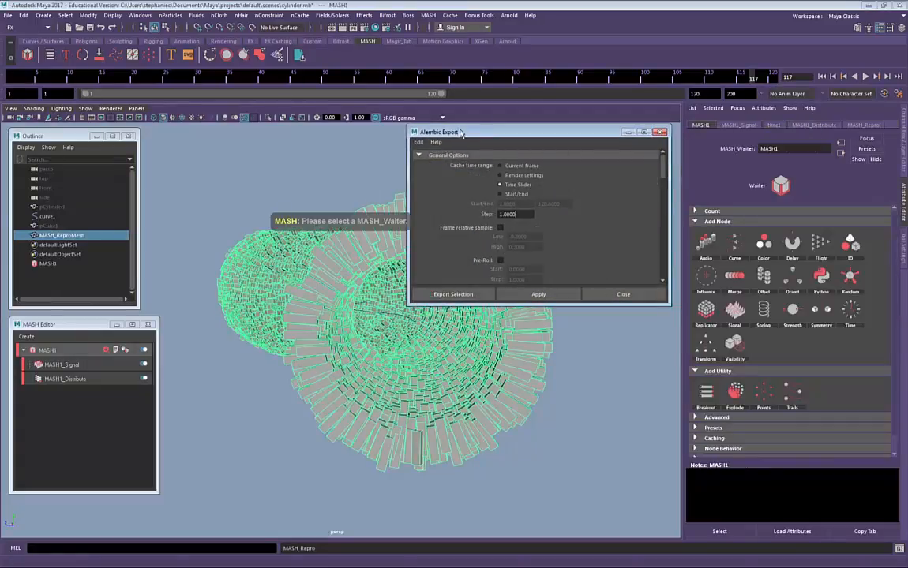
pyautogui.moveTo(463, 131); pyautogui.dragTo(442, 122)
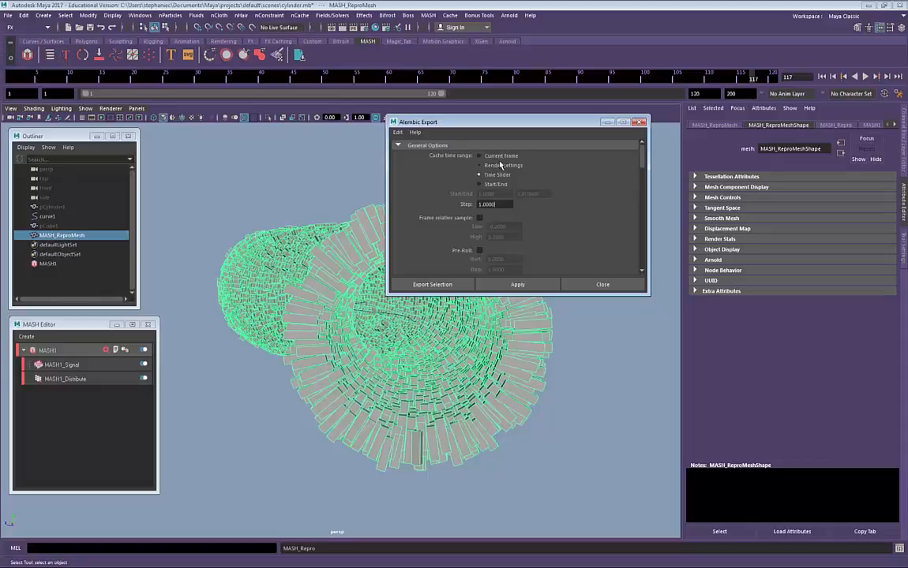
# Set the Alembic cache time range to Start/End covering frames 1 to 120 and review the Cache Time Ranges settings.
pyautogui.click(498, 185)
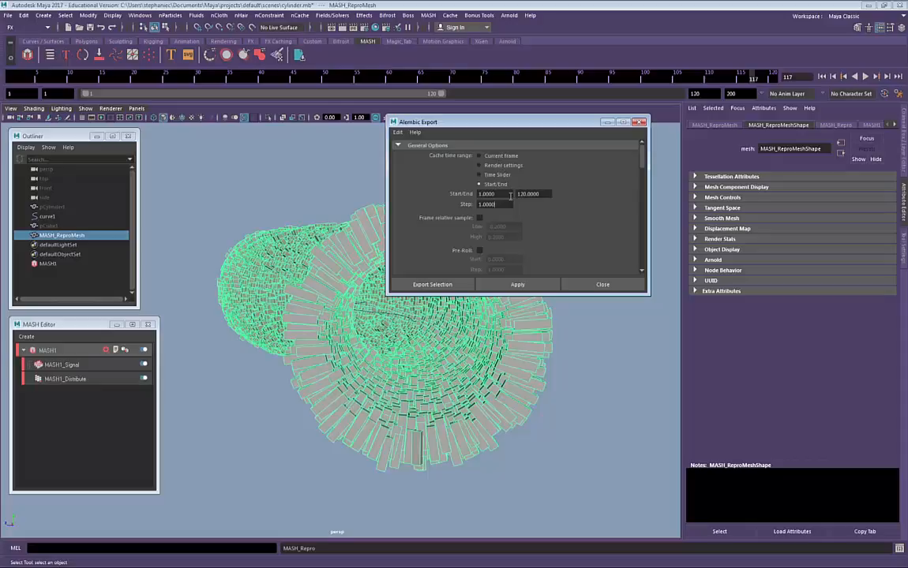
pyautogui.scroll(-1, 510, 194)
pyautogui.doubleClick(531, 166)
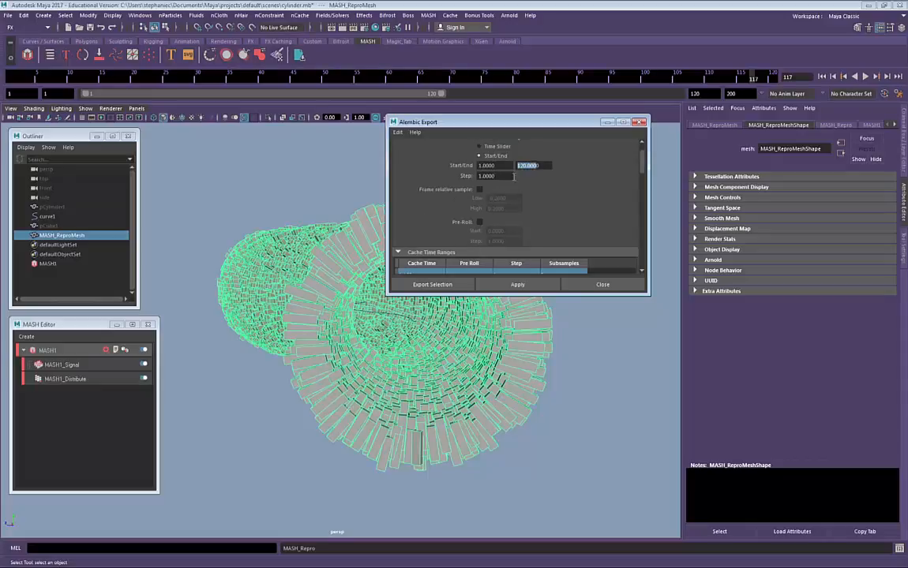
pyautogui.scroll(-1, 479, 171)
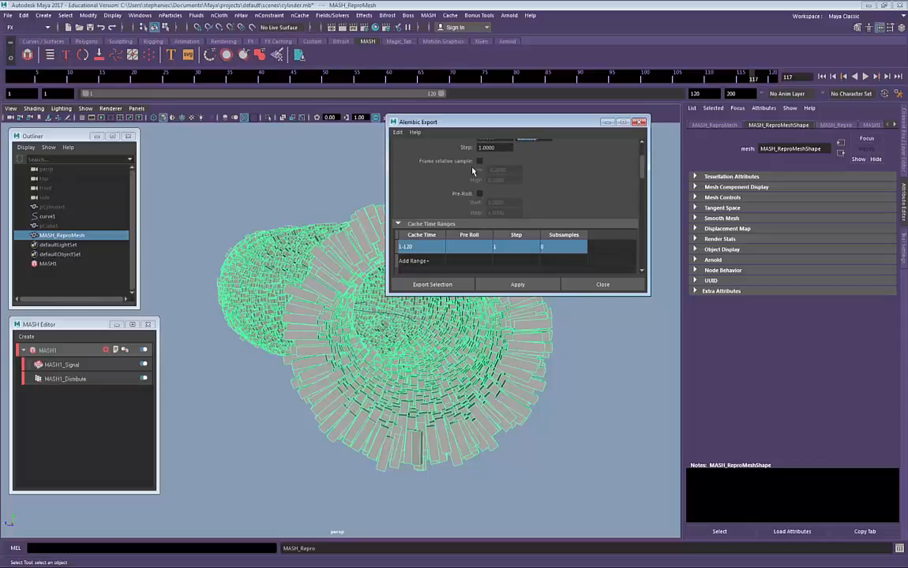
pyautogui.scroll(-1, 480, 192)
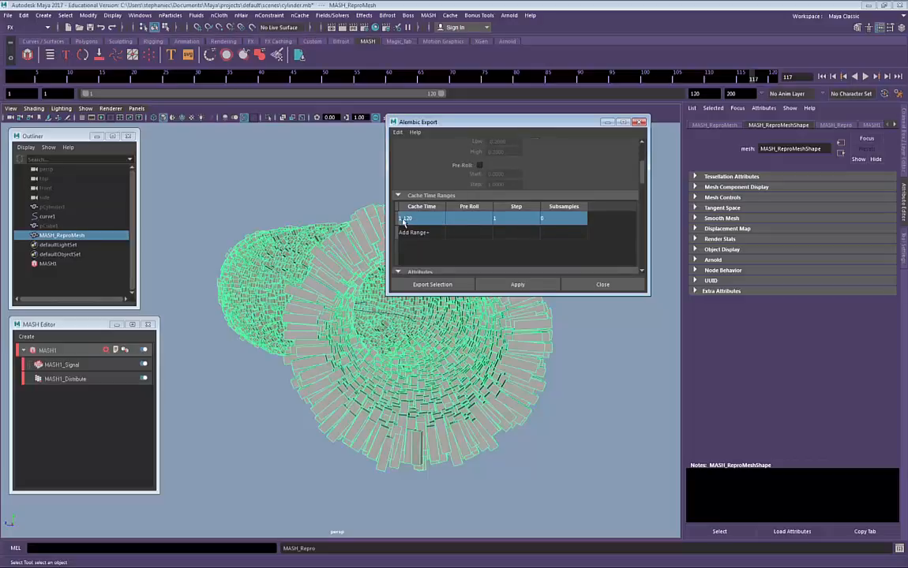
# Export the selected Repro mesh as an Alembic cache named MASH_ABTunnel_v01 in the project's cache/alembic folder.
pyautogui.click(443, 284)
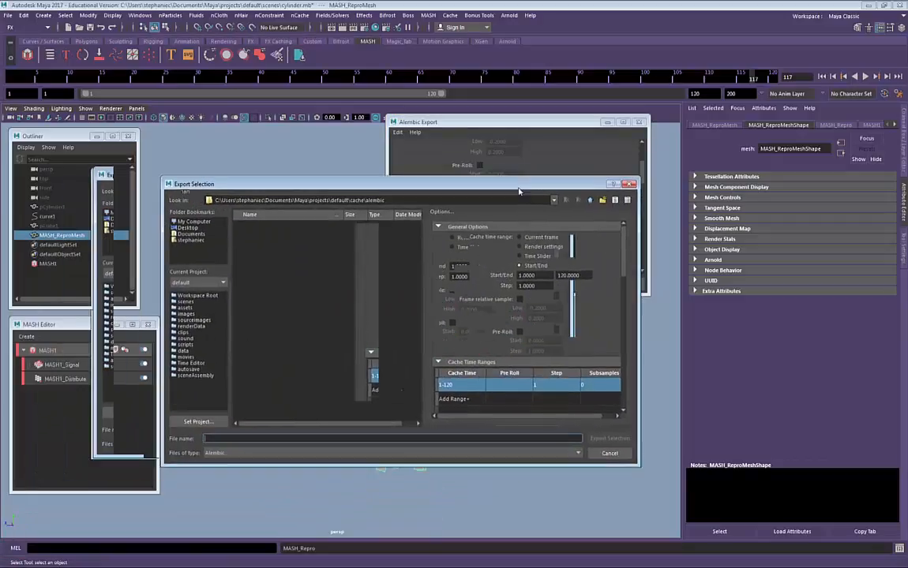
pyautogui.click(296, 438)
pyautogui.write('MASH_ABTunnel_v01')
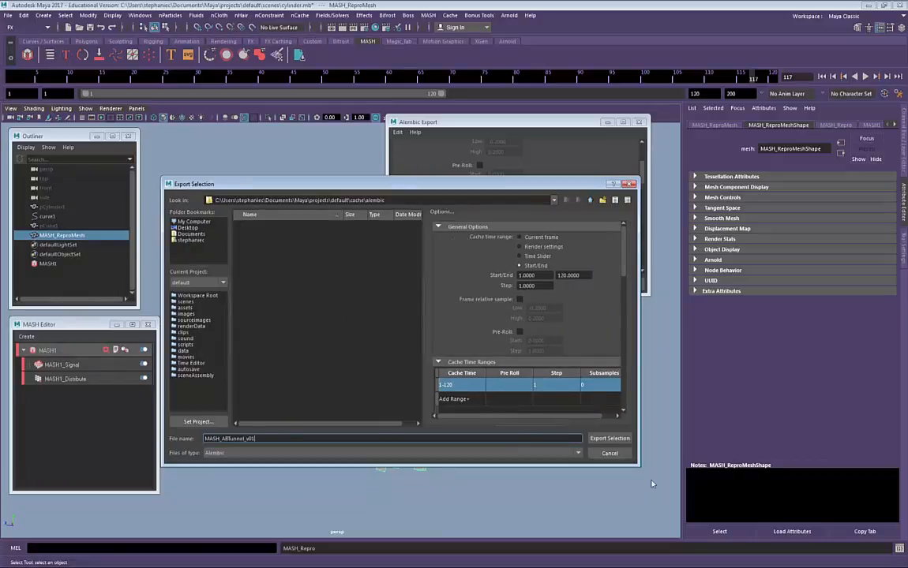
pyautogui.press('Return')
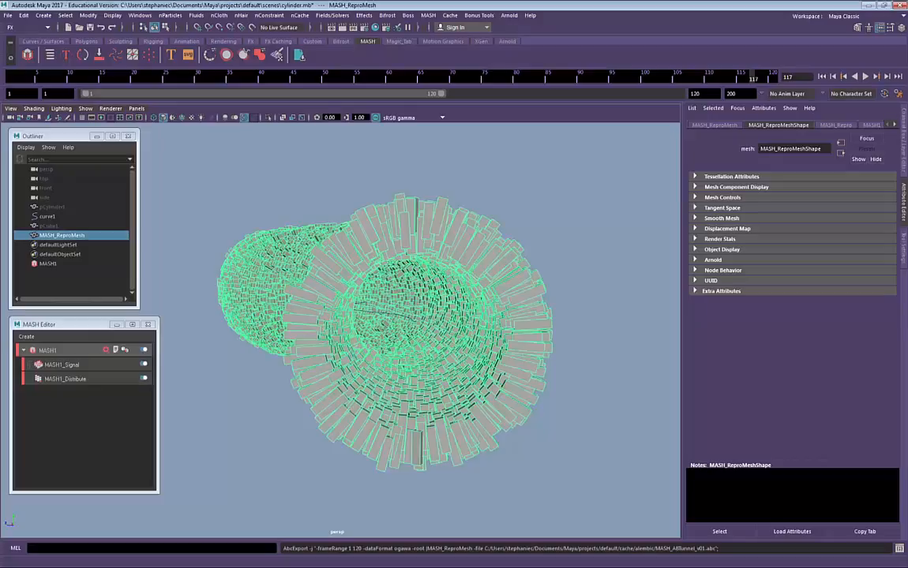
# Switch to Windows Explorer and check for the exported Alembic file in Maya's projects/default/cache/alembic folder.
pyautogui.moveTo(0, 119); pyautogui.dragTo(338, 107)
pyautogui.doubleClick(299, 240)
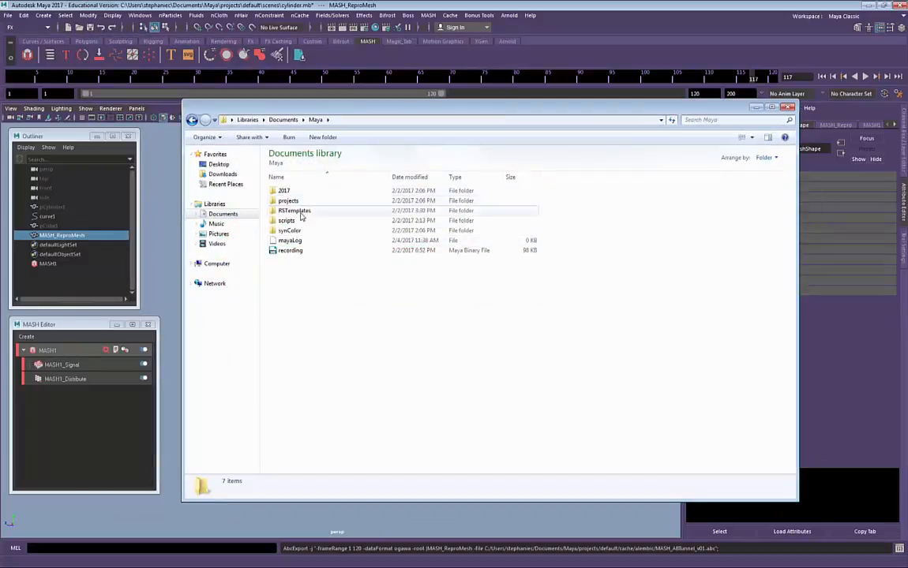
pyautogui.doubleClick(294, 200)
pyautogui.doubleClick(300, 196)
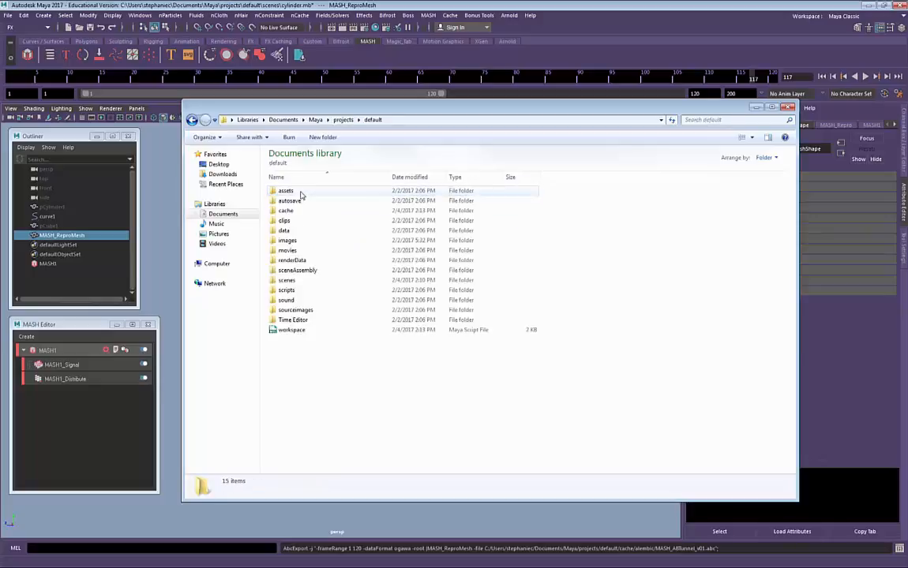
pyautogui.doubleClick(300, 210)
pyautogui.doubleClick(298, 192)
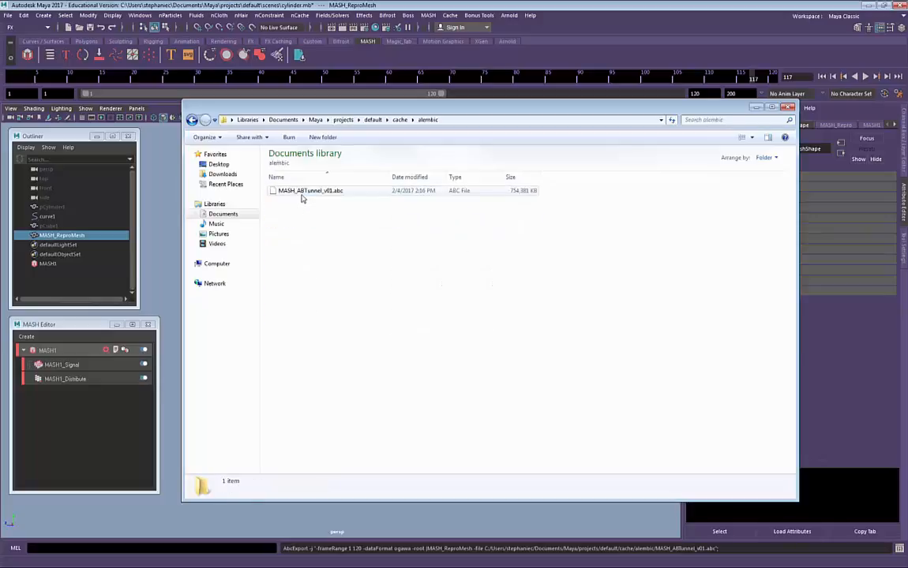
pyautogui.click(300, 191)
pyautogui.moveTo(490, 109); pyautogui.dragTo(0, 121)
# Go to an empty untitled Maya scene, close its MASH Editor and shift the Outliner clear of the grid.
pyautogui.keyDown('alt'); pyautogui.moveTo(291, 211); pyautogui.dragTo(354, 235); pyautogui.keyUp('alt')
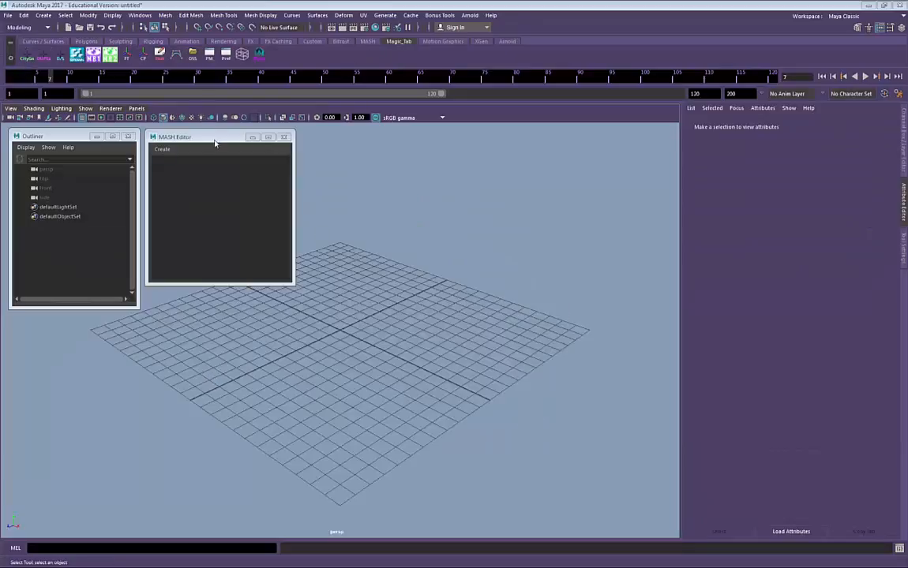
pyautogui.moveTo(211, 141); pyautogui.dragTo(220, 151)
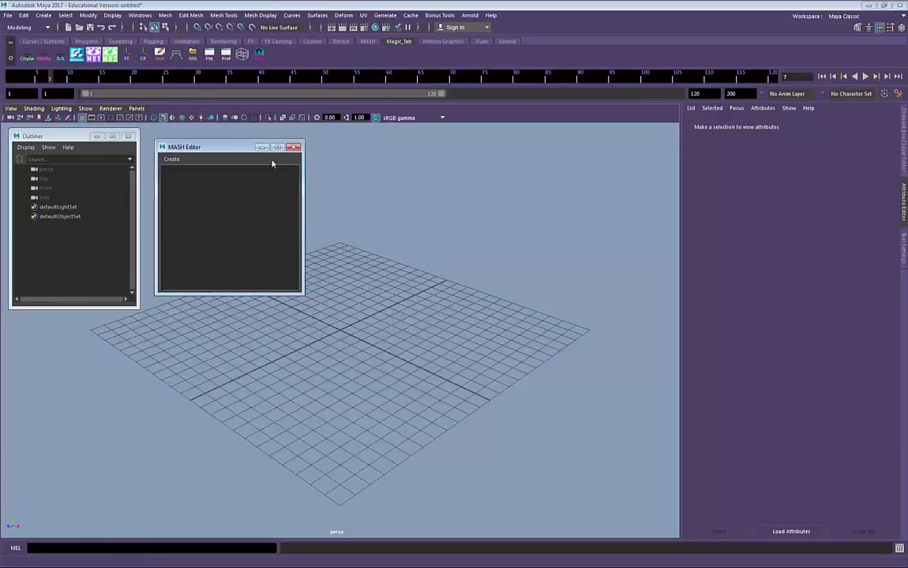
pyautogui.click(296, 147)
pyautogui.moveTo(49, 140); pyautogui.dragTo(45, 138)
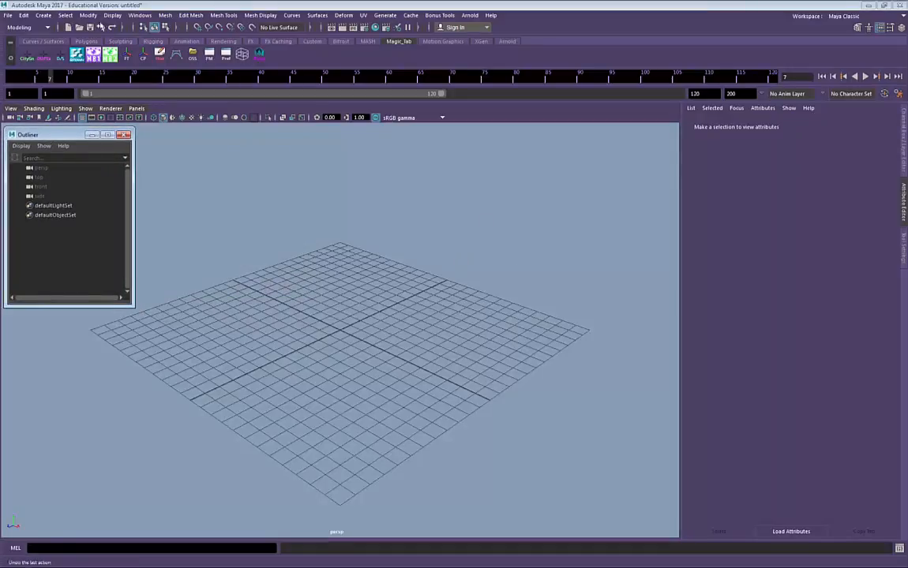
# Set the current Maya project to the default folder inside Maya's projects directory.
pyautogui.click(7, 15)
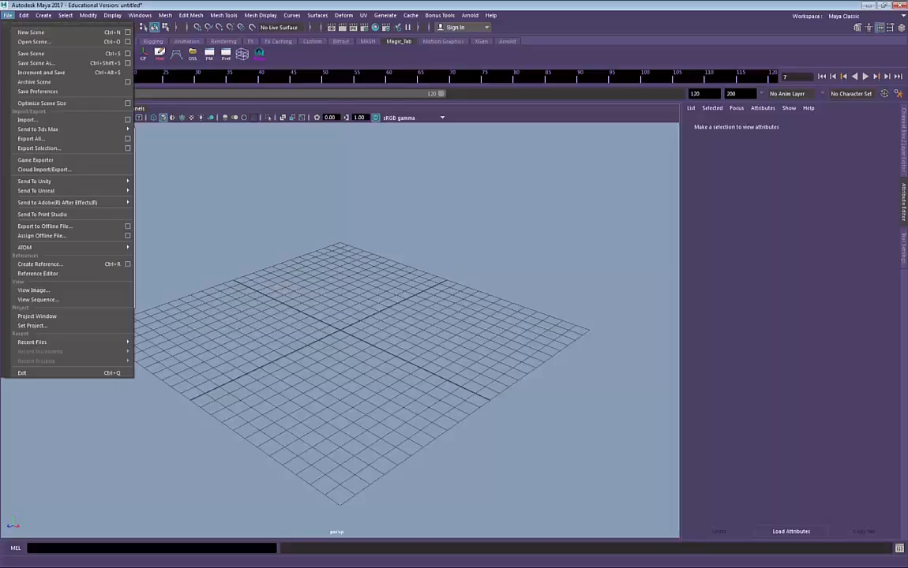
pyautogui.click(96, 291)
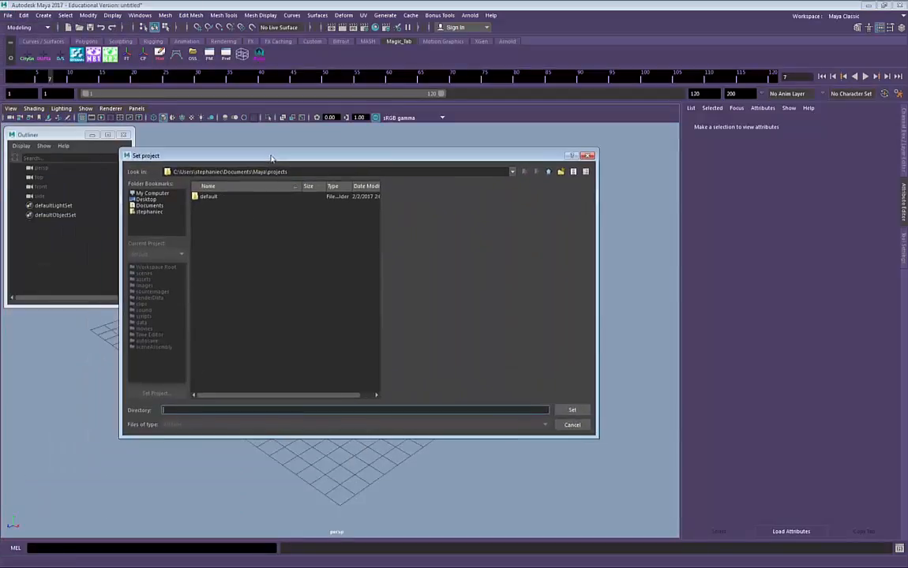
pyautogui.doubleClick(220, 196)
pyautogui.click(574, 409)
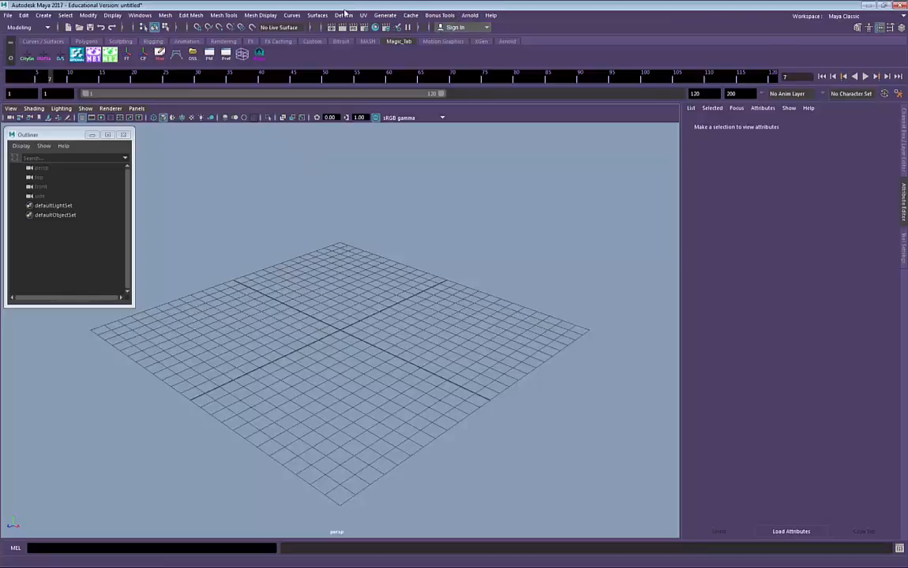
# Switch to the FX menu set and reference the Alembic file MASH_ABTunnel_v01.abc into the empty scene.
pyautogui.click(11, 27)
pyautogui.click(15, 68)
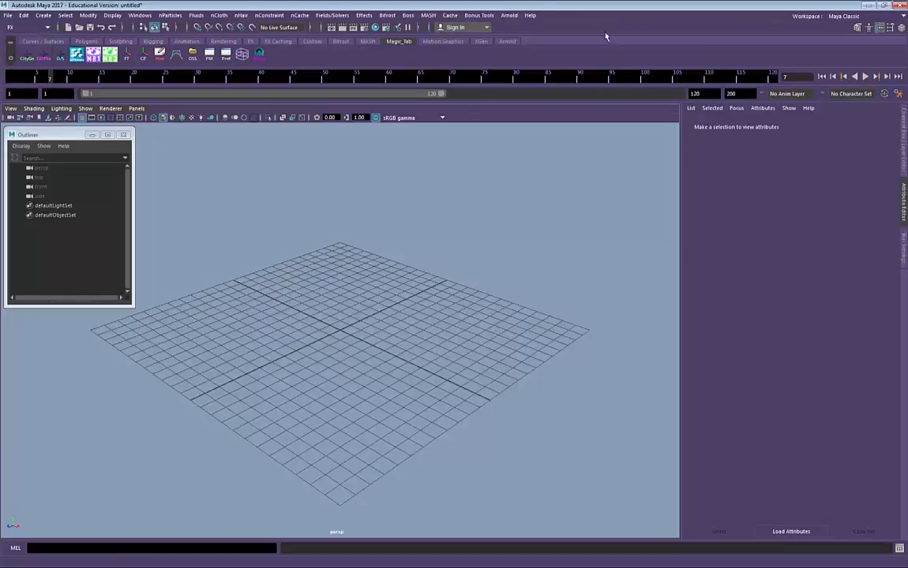
pyautogui.click(452, 16)
pyautogui.moveTo(505, 32)
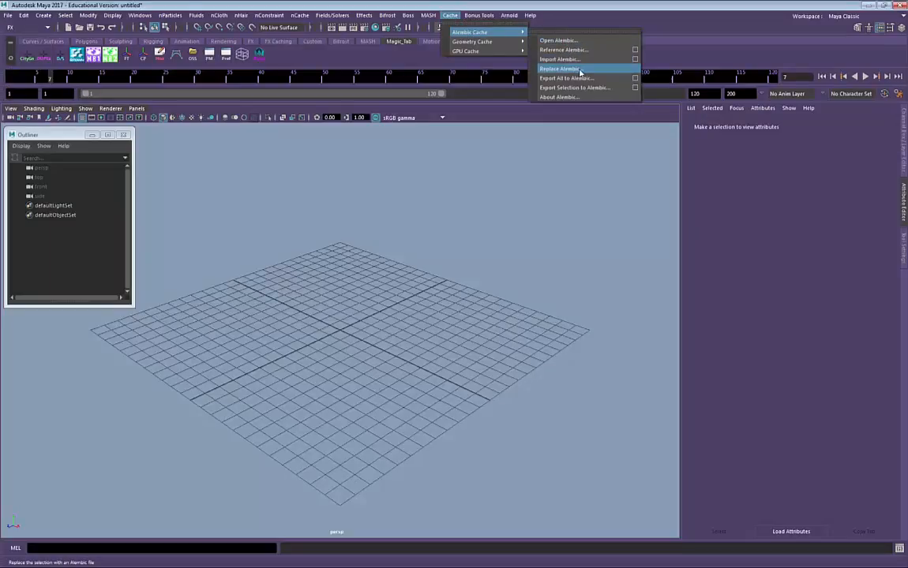
pyautogui.click(622, 52)
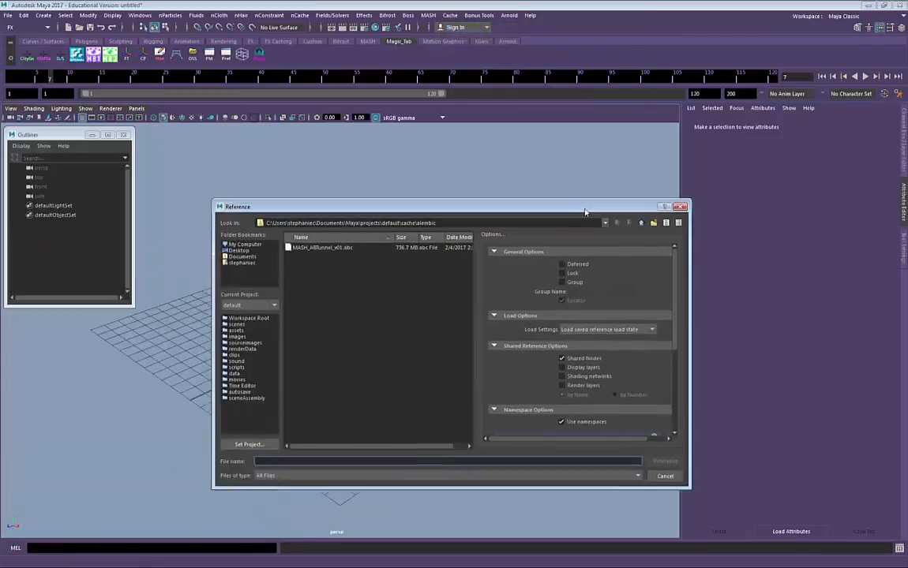
pyautogui.click(352, 196)
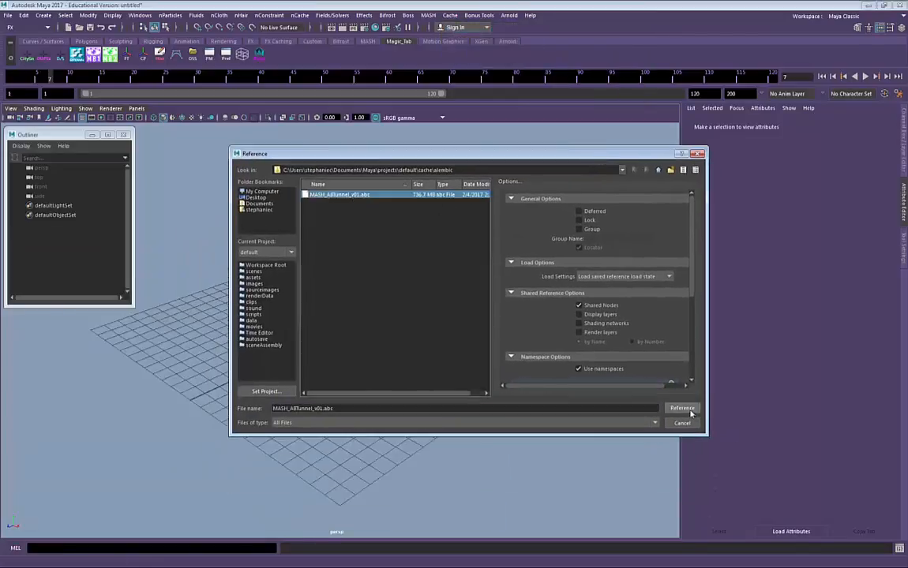
pyautogui.click(682, 408)
# Scrub and play the timeline to review the animation of the referenced Alembic tube.
pyautogui.scroll(-10, 439, 346)
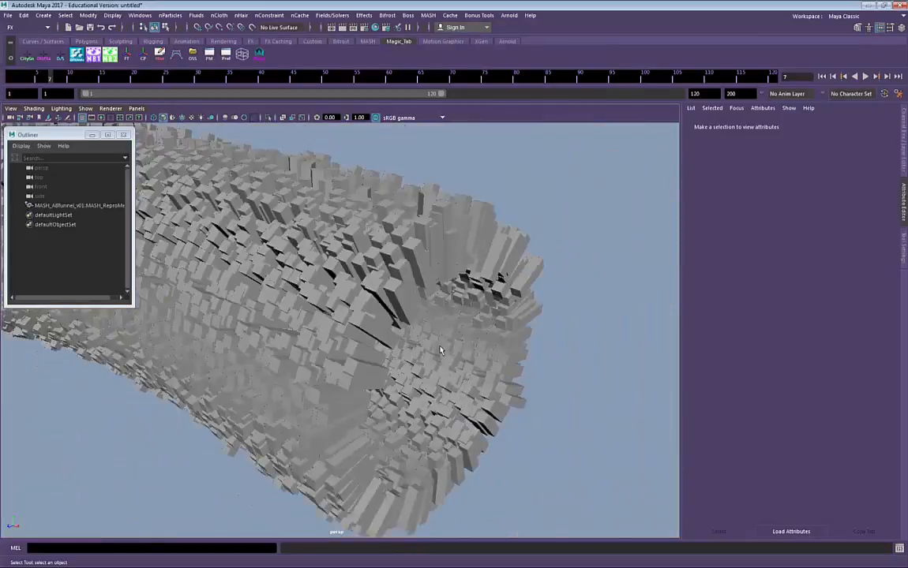
pyautogui.moveTo(56, 77); pyautogui.dragTo(300, 78)
pyautogui.keyDown('alt'); pyautogui.moveTo(452, 263); pyautogui.dragTo(531, 369); pyautogui.keyUp('alt')
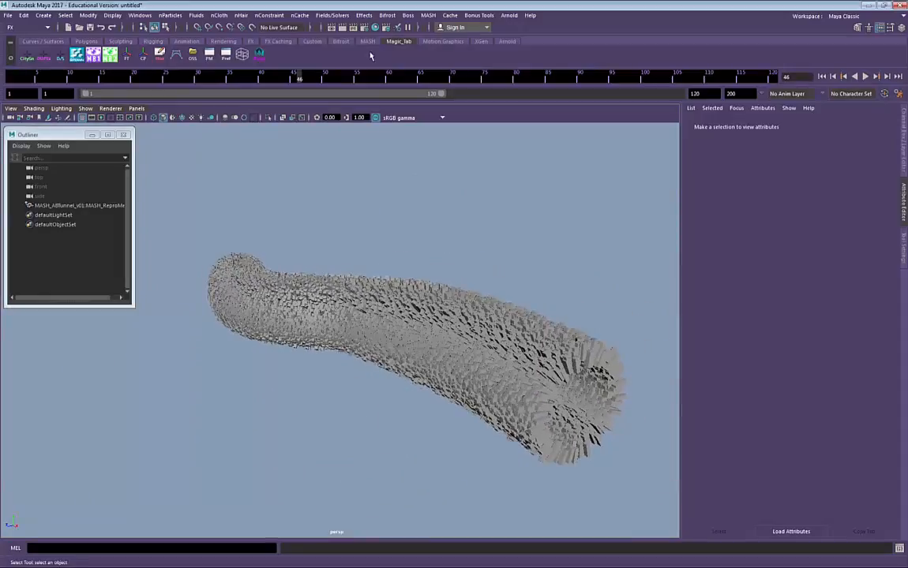
pyautogui.hotkey('alt', 'v')
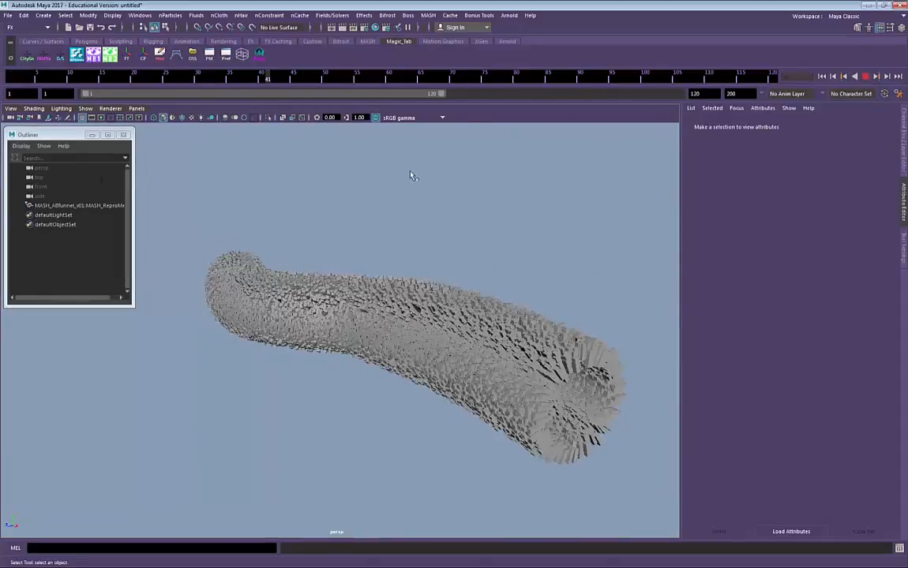
pyautogui.click(865, 76)
pyautogui.click(865, 76)
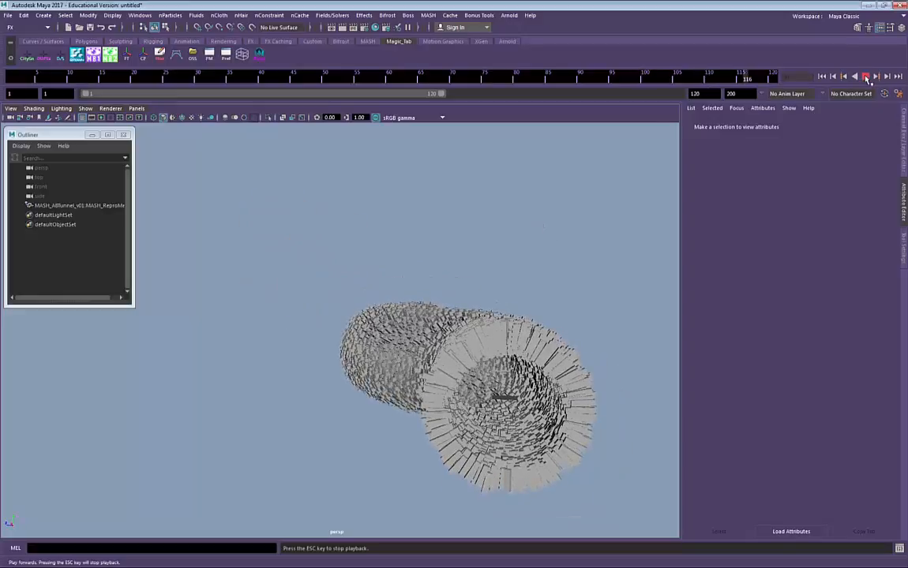
pyautogui.click(867, 79)
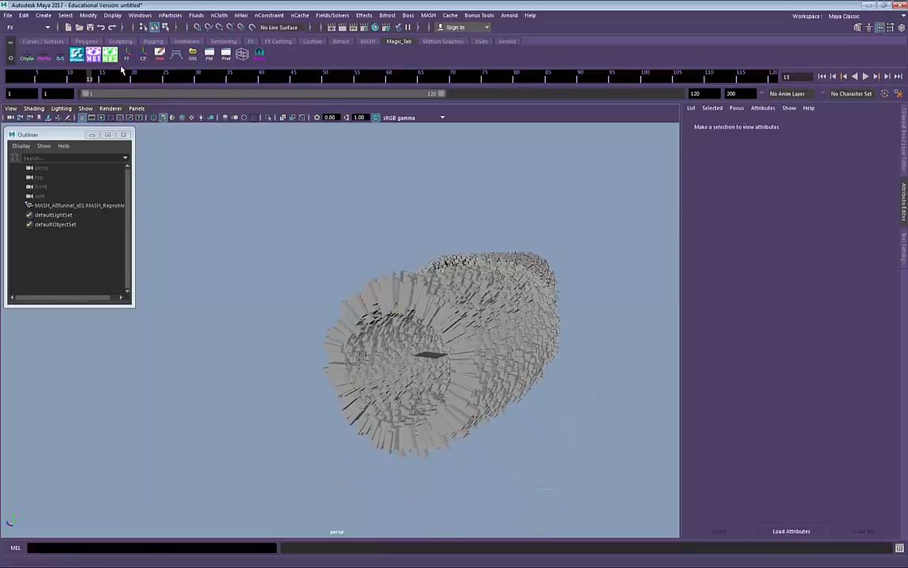
# Try multisample anti-aliasing and screen space ambient occlusion on the cached tube in the perspective viewport.
pyautogui.keyDown('alt'); pyautogui.moveTo(241, 218); pyautogui.dragTo(332, 219); pyautogui.keyUp('alt')
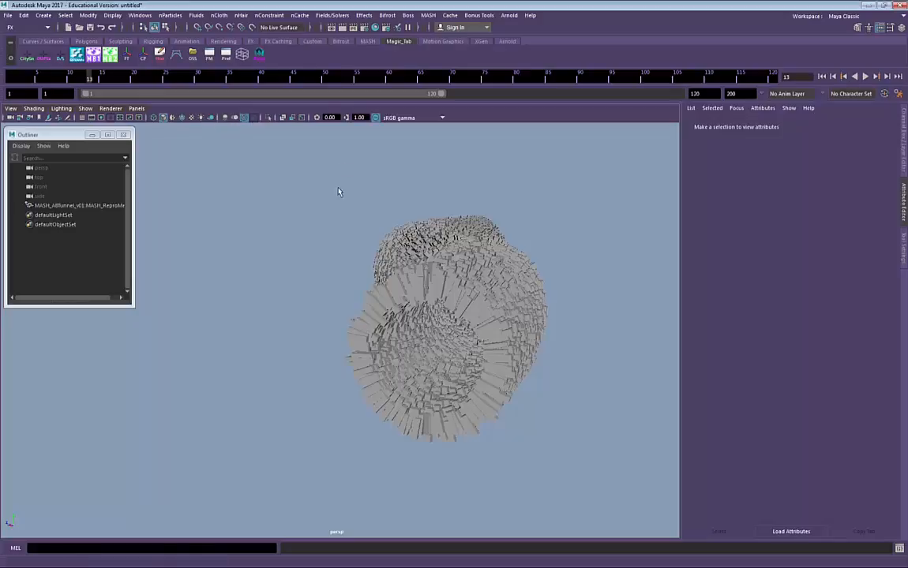
pyautogui.keyDown('alt'); pyautogui.moveTo(338, 190); pyautogui.dragTo(379, 173); pyautogui.keyUp('alt')
pyautogui.click(244, 119)
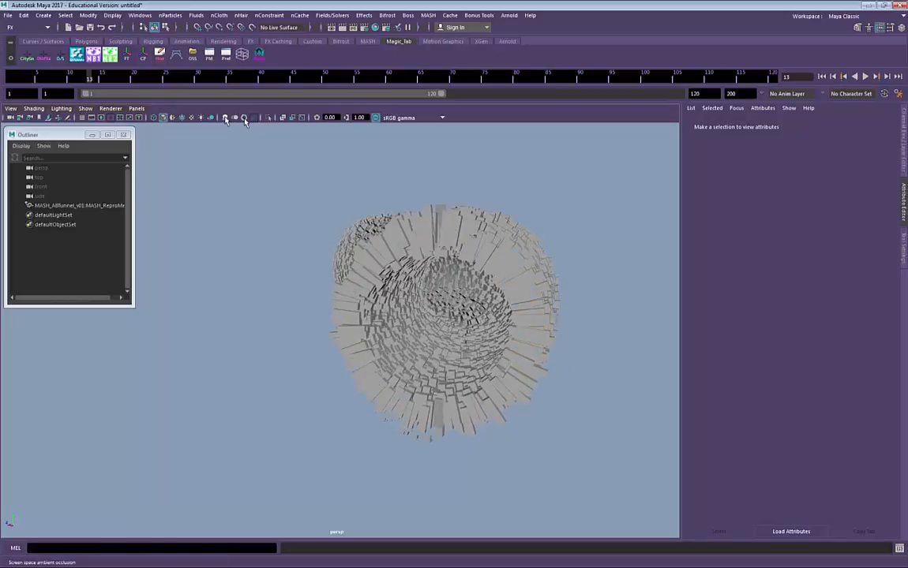
pyautogui.click(226, 119)
pyautogui.moveTo(251, 174)
pyautogui.keyDown('alt'); pyautogui.mouseDown()
pyautogui.moveTo(293, 176)
pyautogui.moveTo(255, 194)
pyautogui.moveTo(229, 227)
pyautogui.mouseUp(); pyautogui.keyUp('alt')
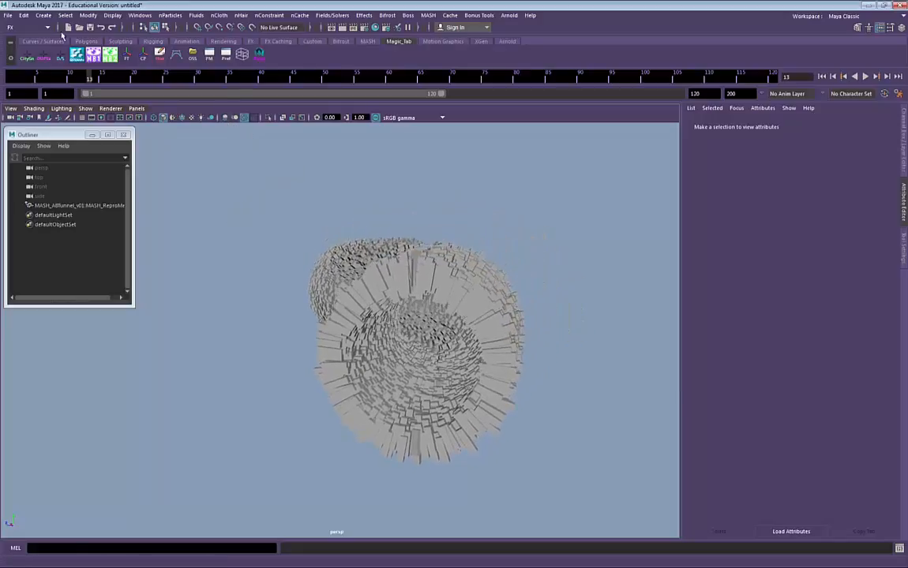
# Create a standard camera and scale it uniformly to about 26.8 so its icon is large beside the tube.
pyautogui.click(44, 15)
pyautogui.moveTo(109, 81)
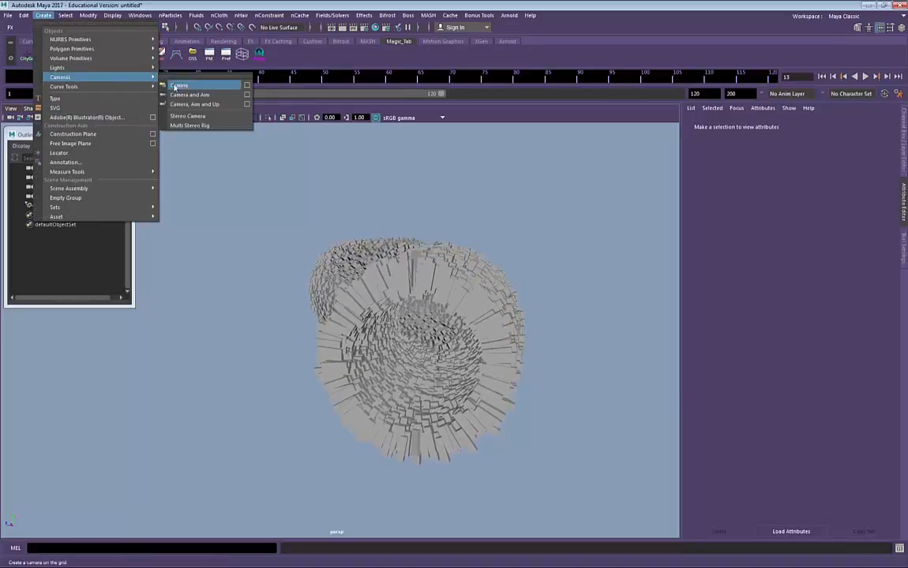
pyautogui.click(209, 87)
pyautogui.press('r')
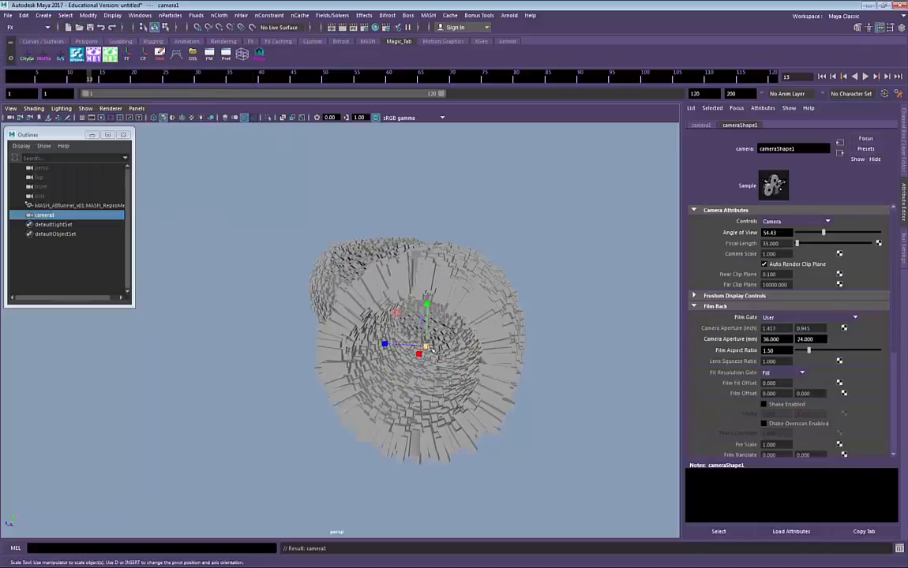
pyautogui.moveTo(427, 347); pyautogui.dragTo(470, 326)
pyautogui.moveTo(415, 305); pyautogui.dragTo(411, 304)
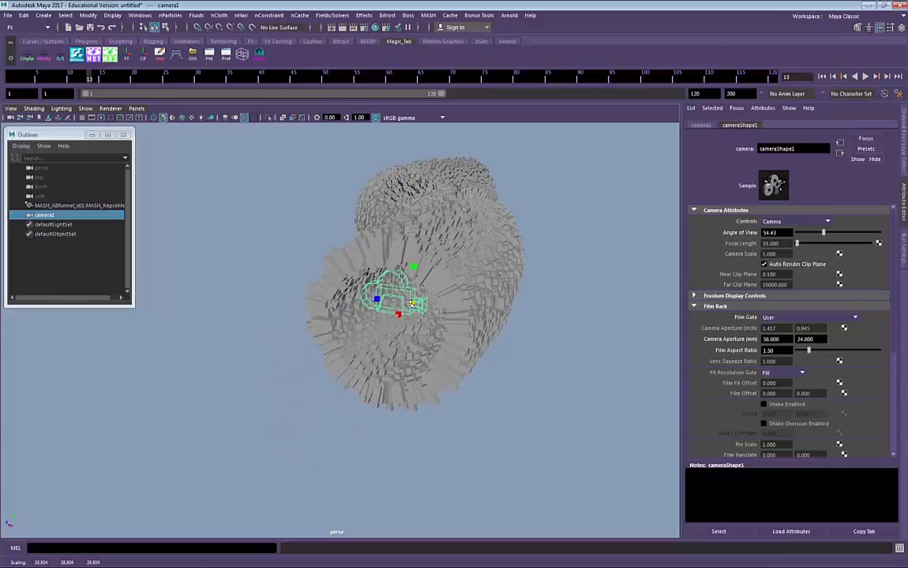
# Turn the new camera to face along the tube by setting its Rotate Y to 90.
pyautogui.press('e')
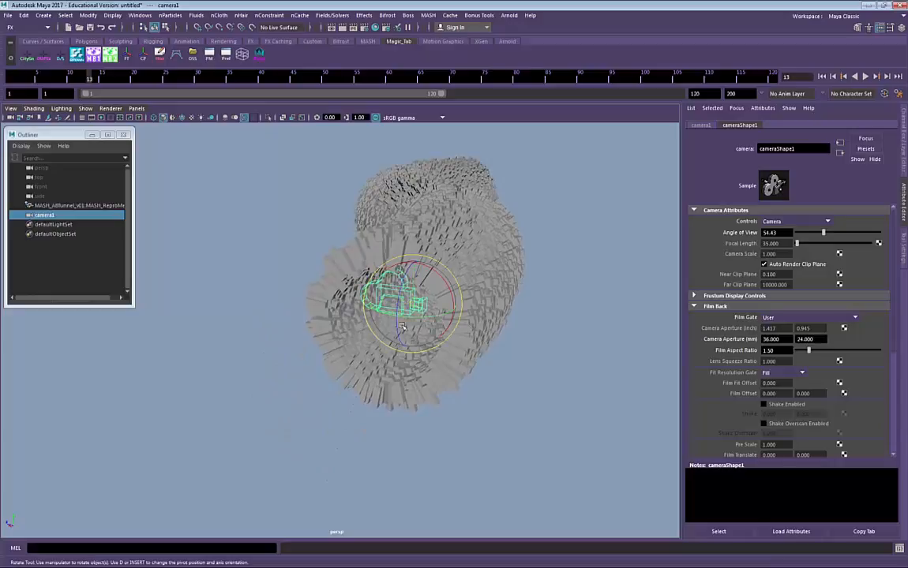
pyautogui.moveTo(426, 318); pyautogui.dragTo(621, 340)
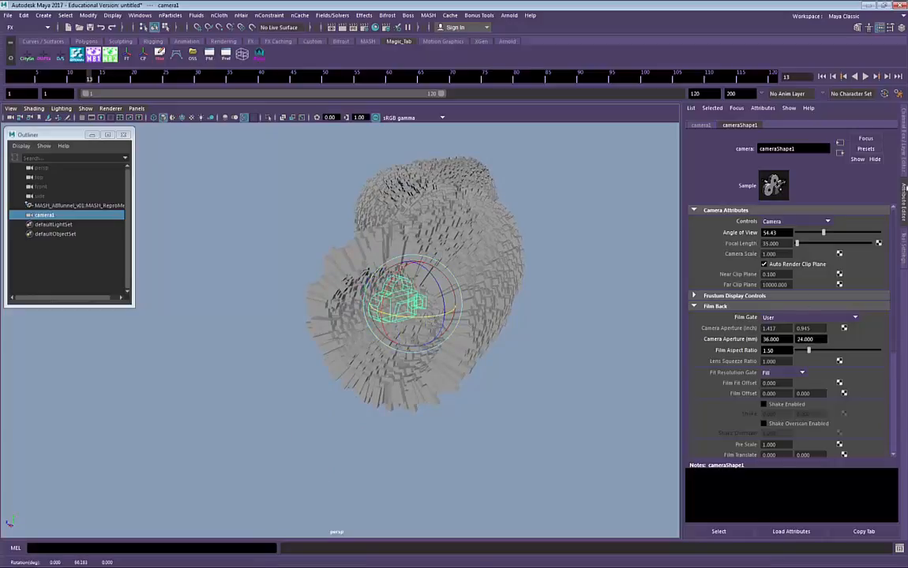
pyautogui.click(905, 163)
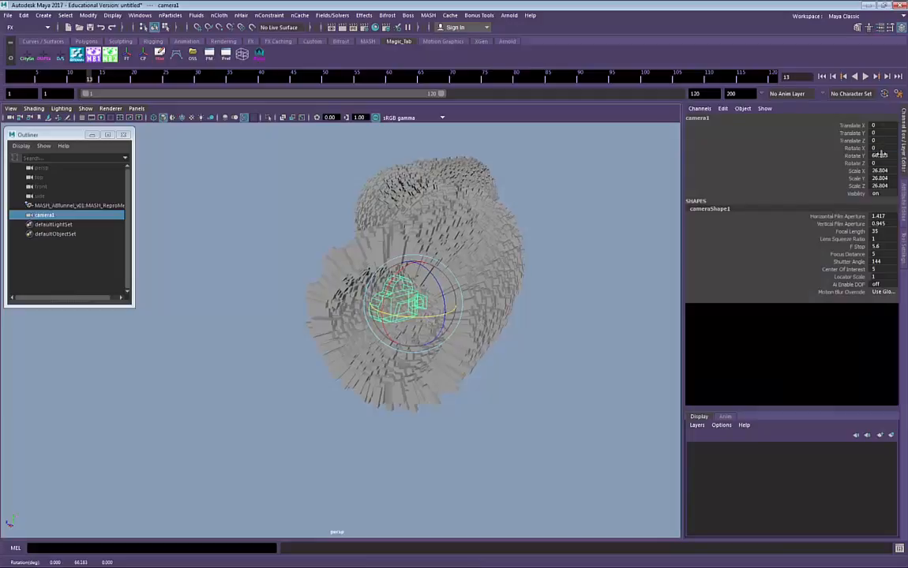
pyautogui.click(879, 156)
pyautogui.write('90')
pyautogui.press('Return')
pyautogui.keyDown('alt'); pyautogui.moveTo(547, 285); pyautogui.dragTo(565, 285); pyautogui.keyUp('alt')
# Split the viewport into two panes side by side, nudge the Outliner aside and select the persp camera.
pyautogui.click(135, 108)
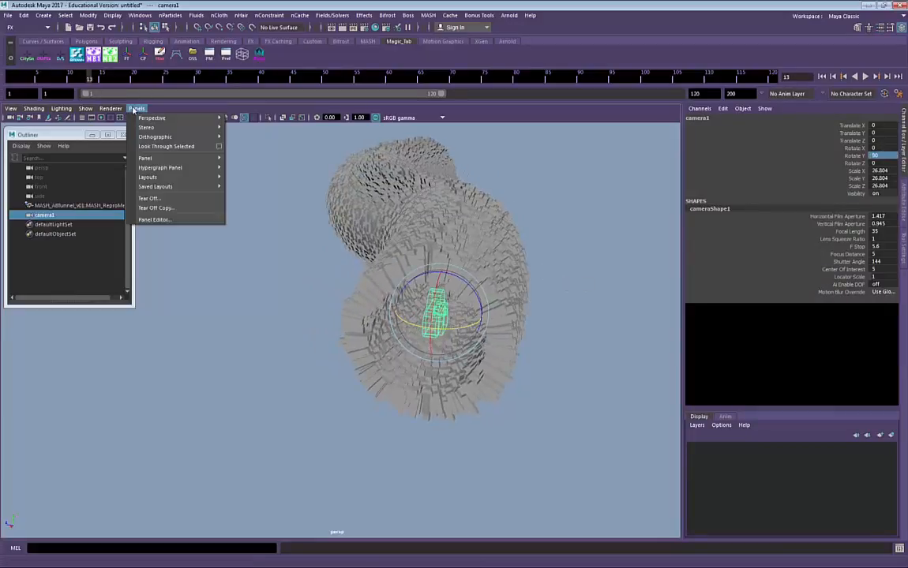
pyautogui.moveTo(181, 177)
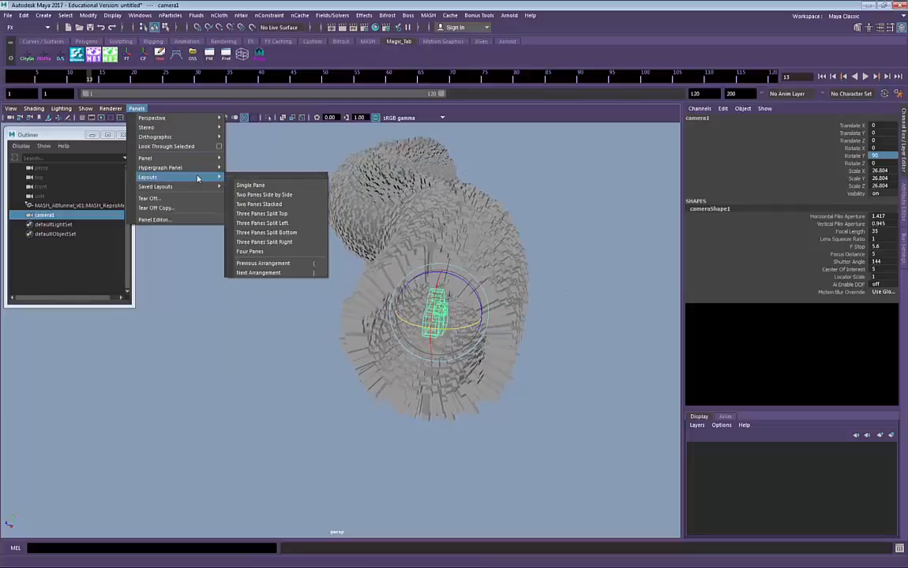
pyautogui.click(253, 195)
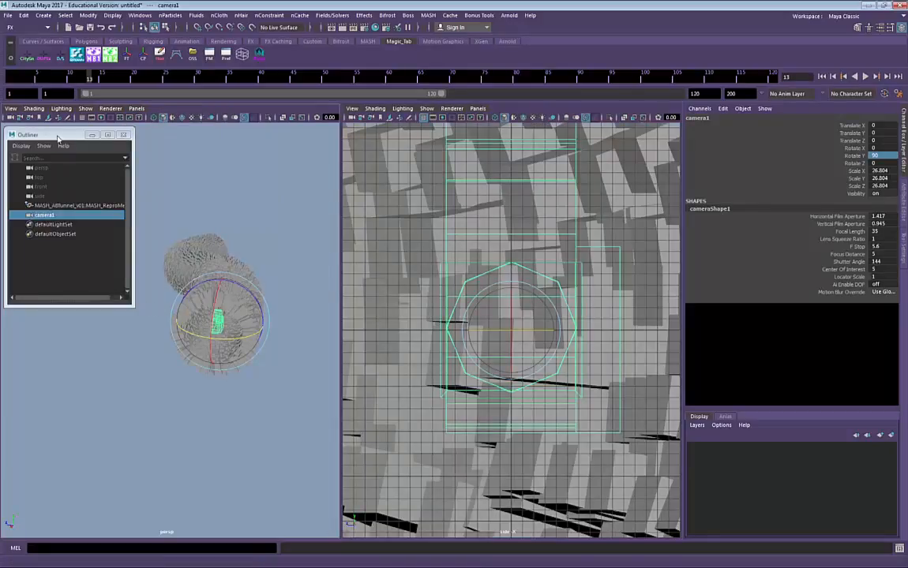
pyautogui.moveTo(53, 135); pyautogui.dragTo(50, 133)
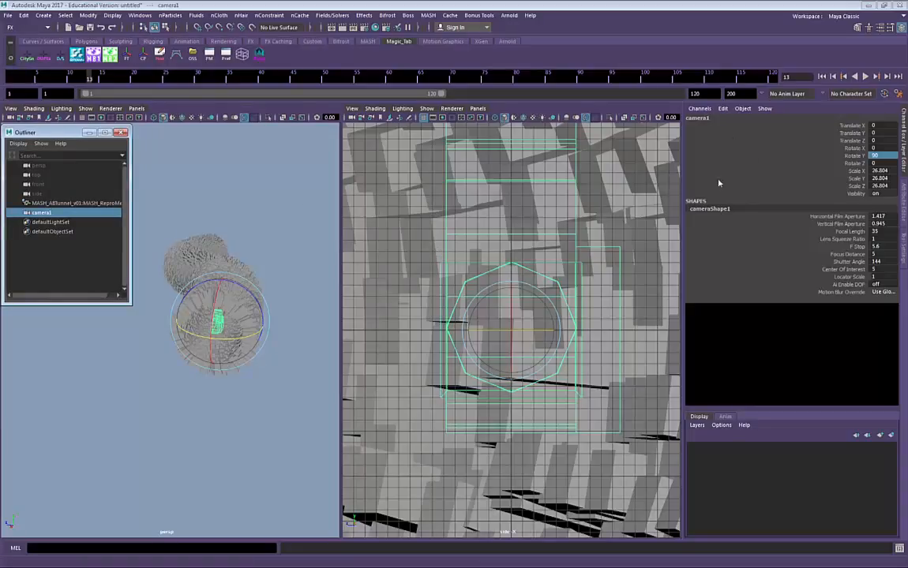
pyautogui.click(38, 165)
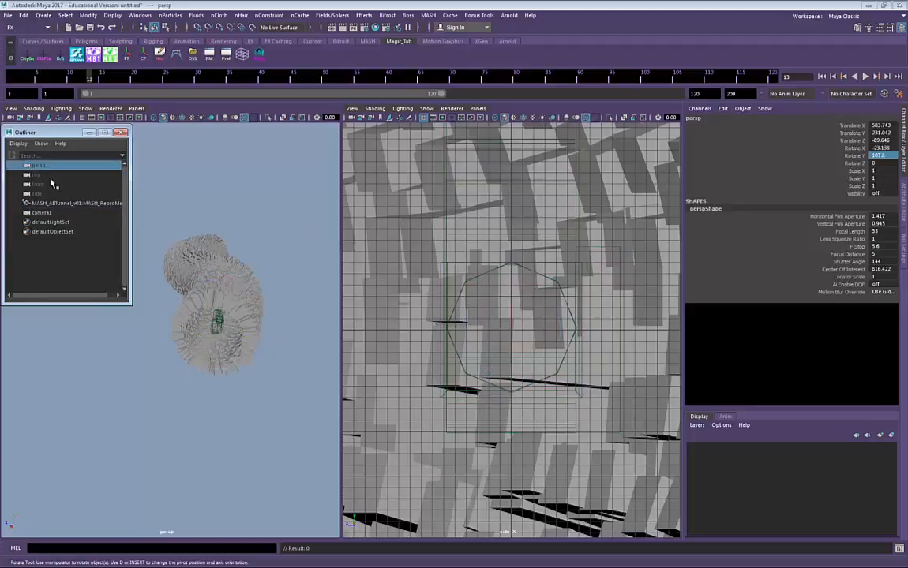
# Look through camera1 in the second viewport pane and select camera1.
pyautogui.moveTo(42, 212); pyautogui.dragTo(554, 247, button='middle')
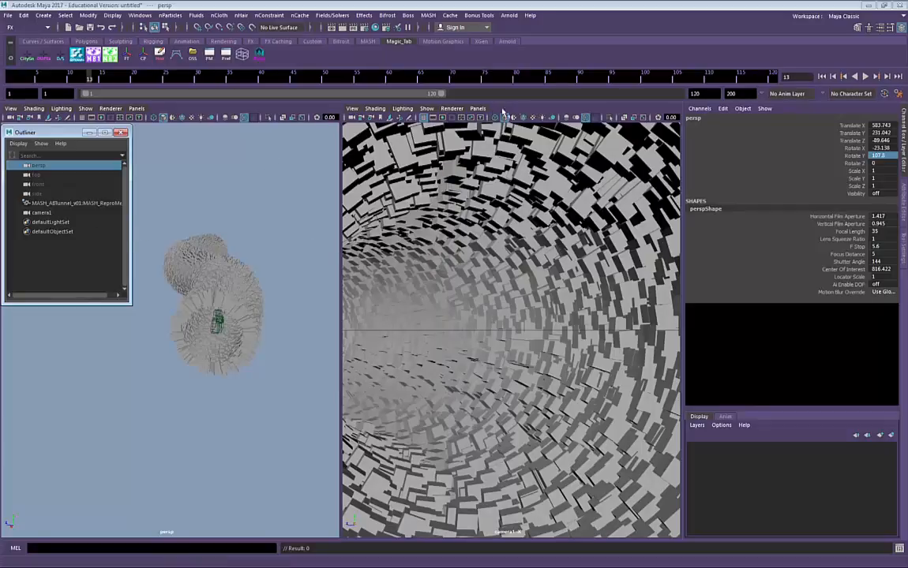
pyautogui.click(504, 110)
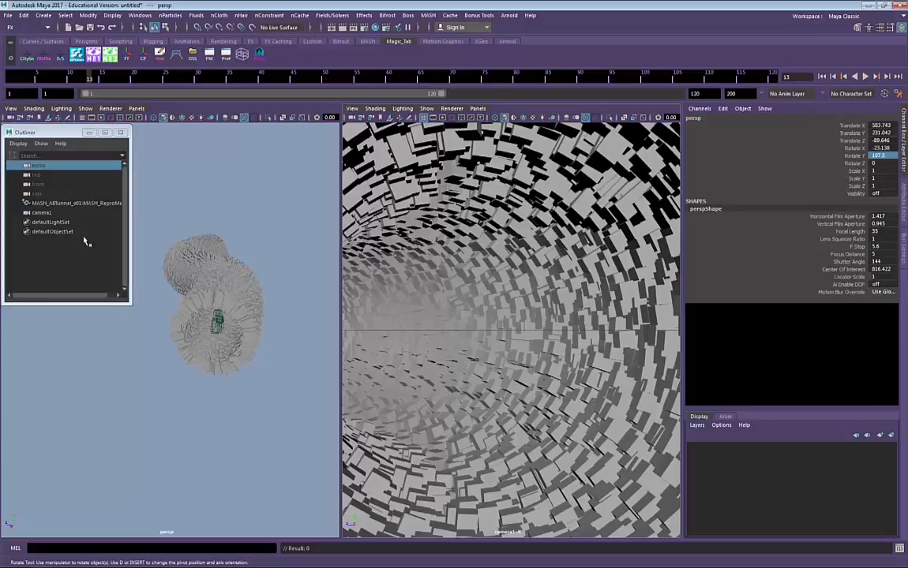
pyautogui.click(57, 213)
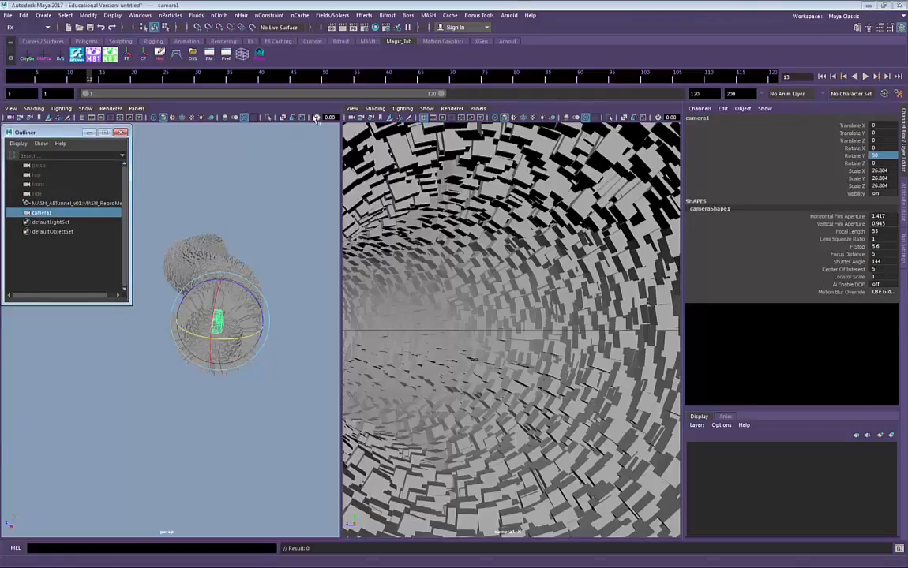
# Set the render image size to the HD_720 preset in the render settings and clear that window away.
pyautogui.click(367, 28)
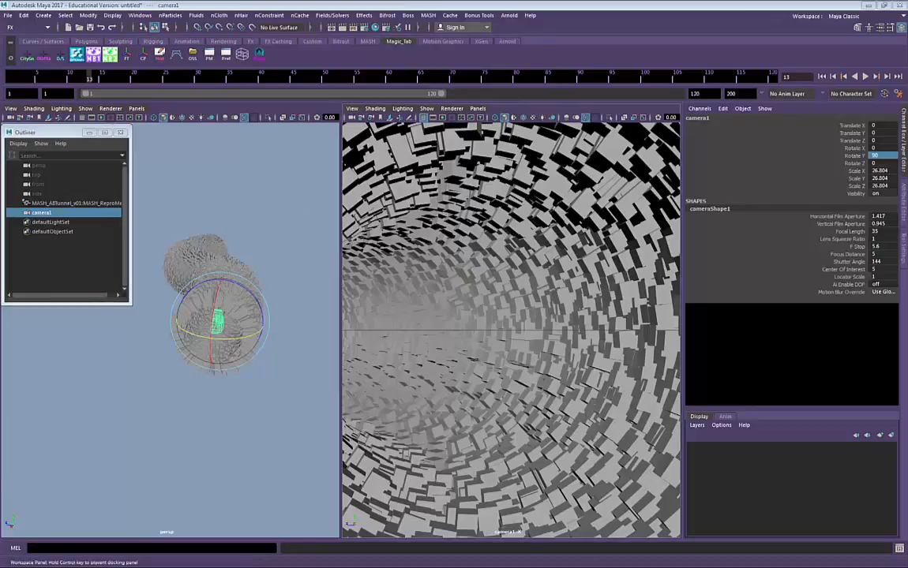
pyautogui.moveTo(176, 156); pyautogui.dragTo(324, 96)
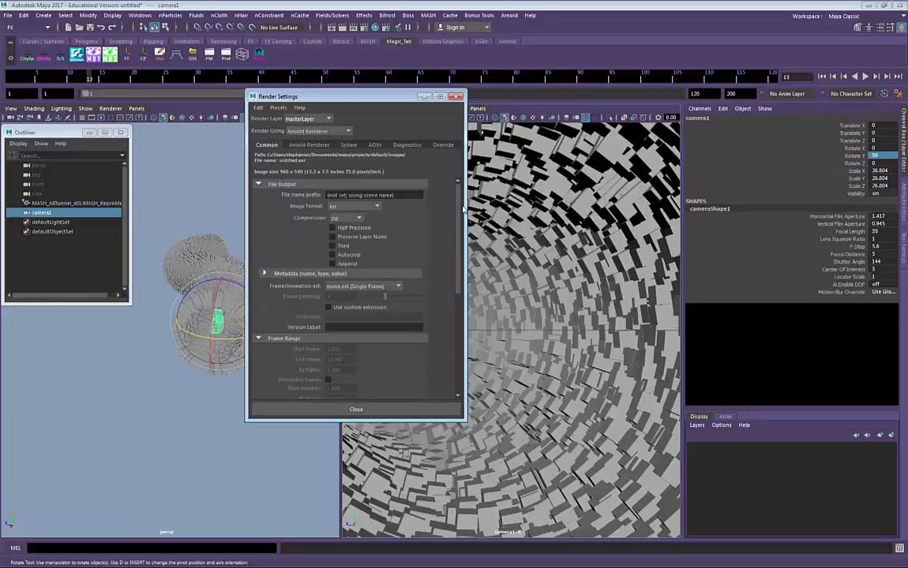
pyautogui.scroll(-5, 445, 357)
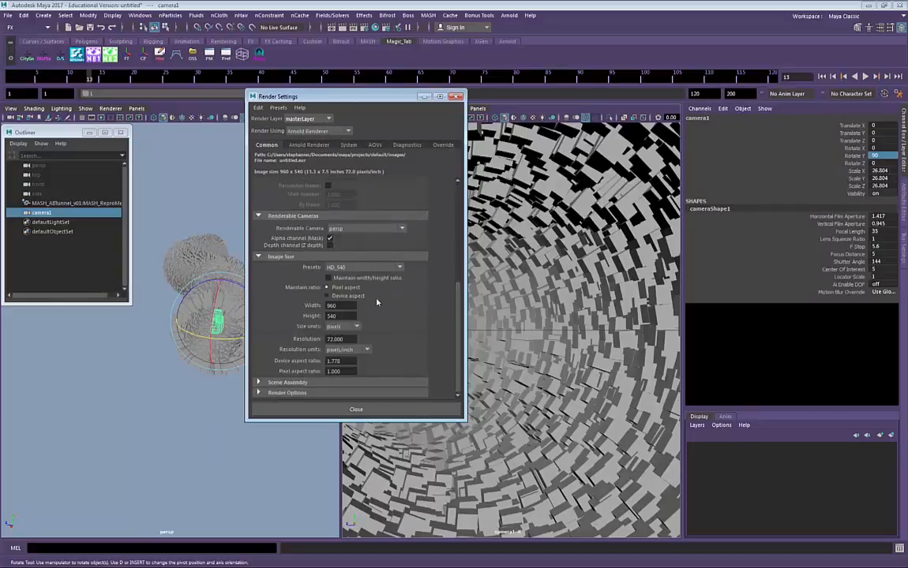
pyautogui.click(364, 267)
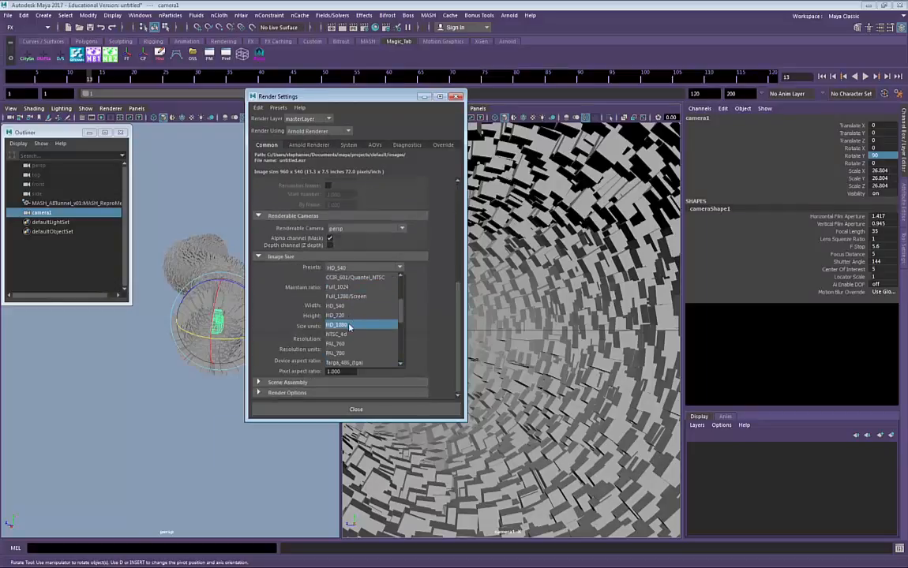
pyautogui.click(346, 316)
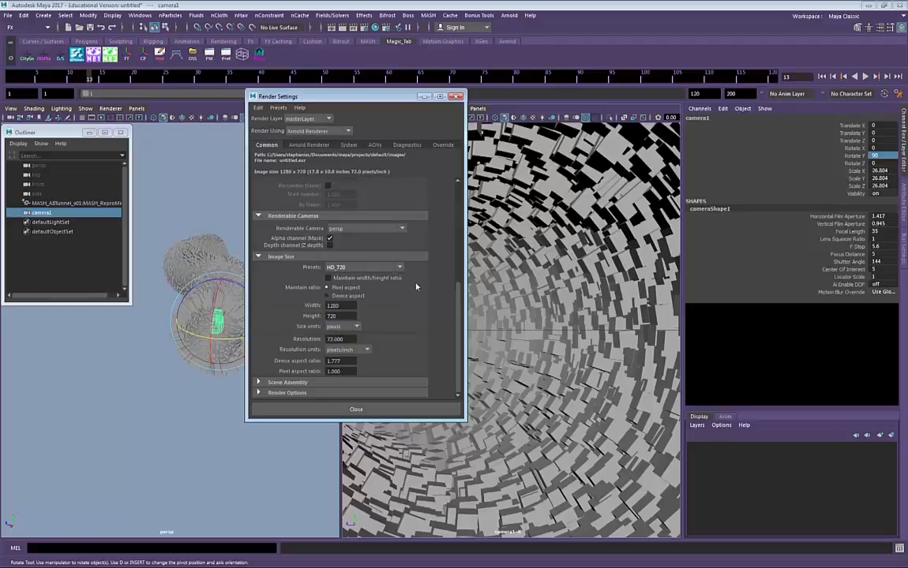
pyautogui.moveTo(366, 97); pyautogui.dragTo(282, 134)
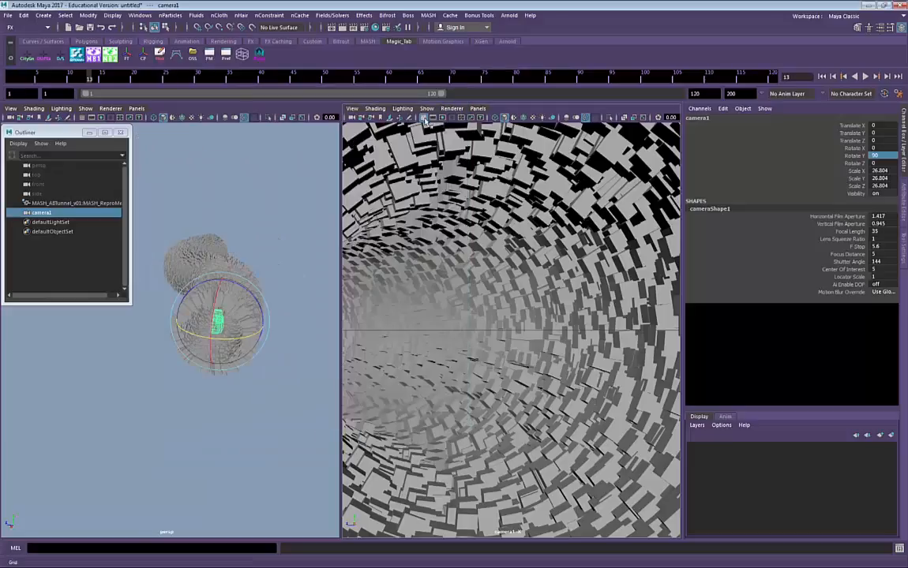
# Show the resolution gate in the camera1 view, widen that pane until the whole gate fits, and close the Outliner.
pyautogui.click(443, 118)
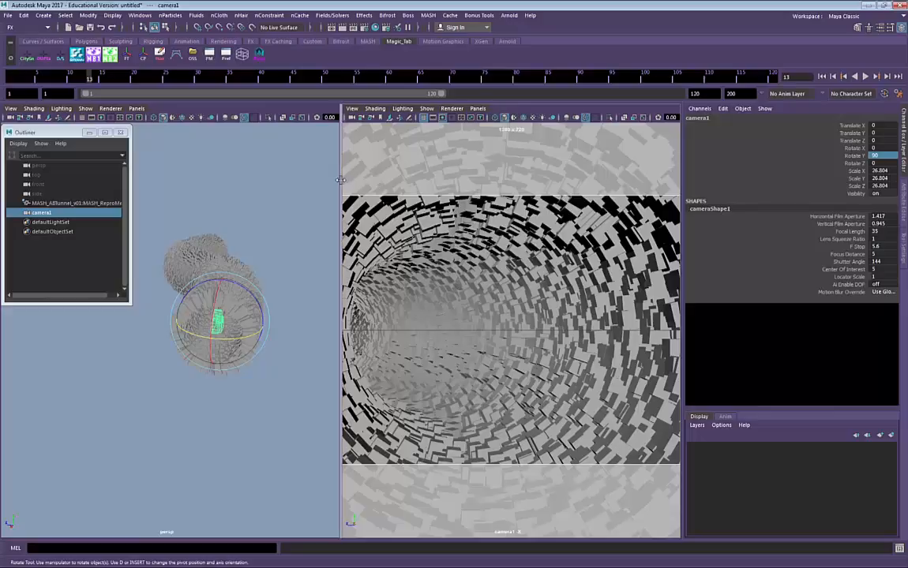
pyautogui.moveTo(342, 183); pyautogui.dragTo(194, 239)
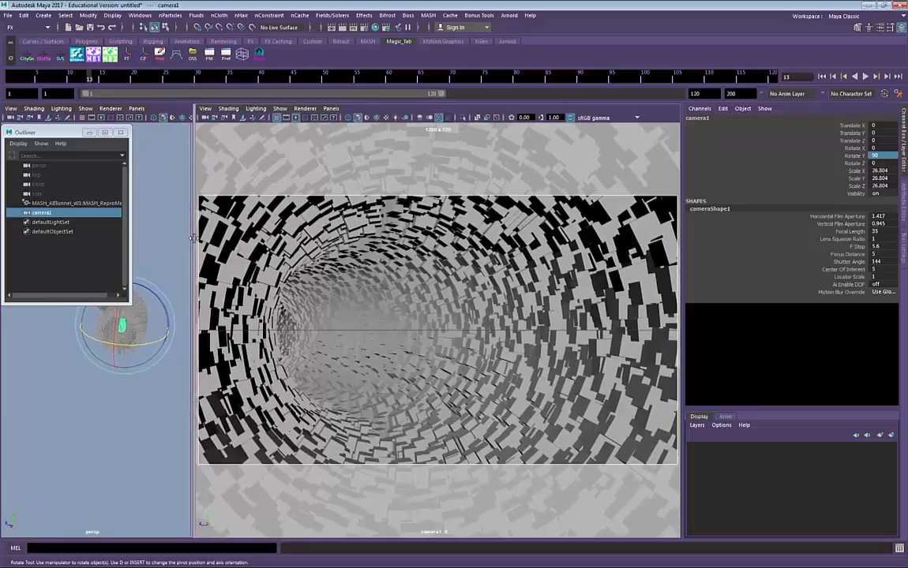
pyautogui.click(120, 133)
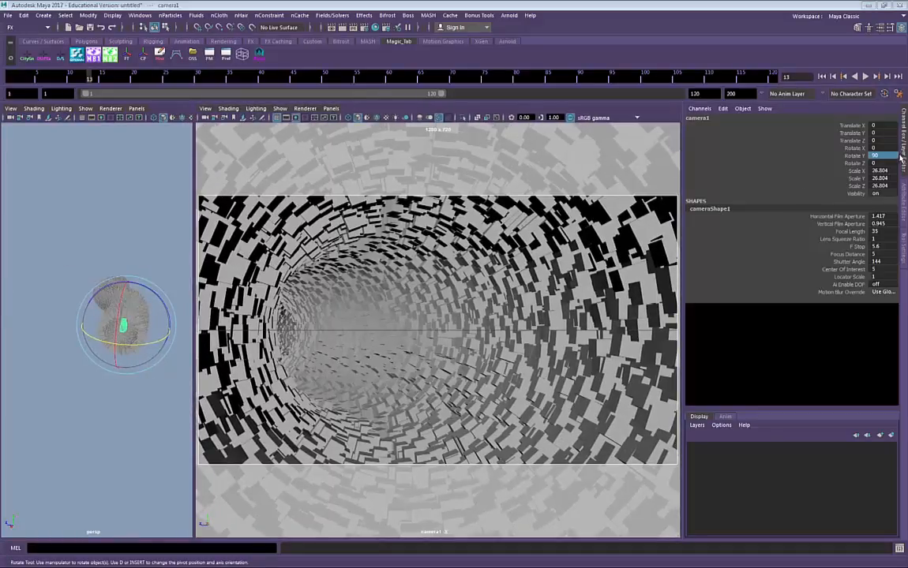
# Set camera1's gate mask opacity to about 0.936 and its gate mask color to a muted greyish purple.
pyautogui.click(904, 194)
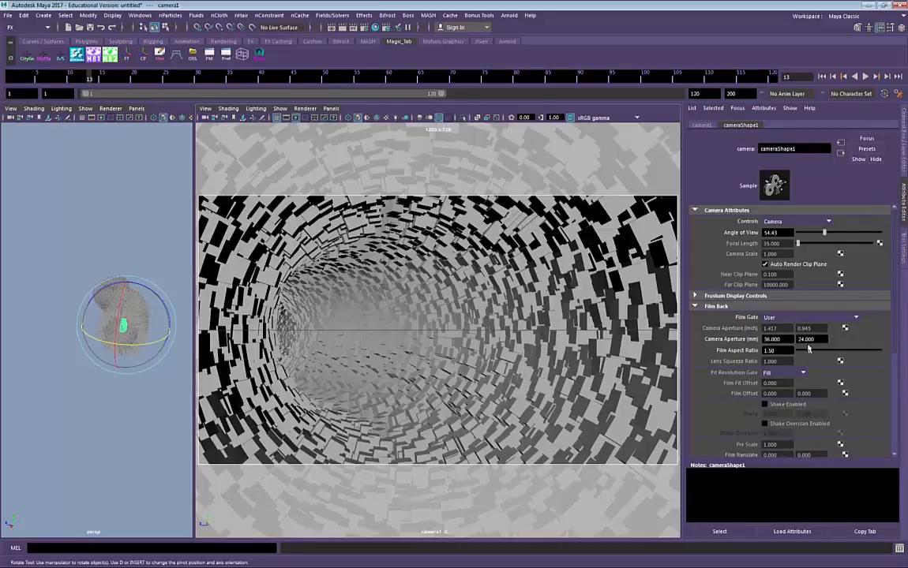
pyautogui.scroll(-1, 793, 354)
pyautogui.scroll(-5, 793, 354)
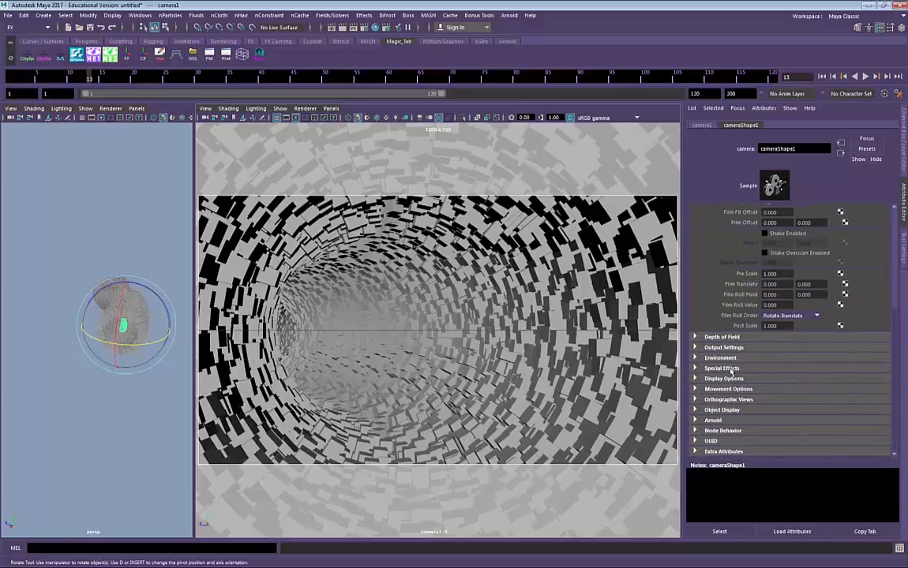
pyautogui.click(731, 382)
pyautogui.scroll(-3, 788, 345)
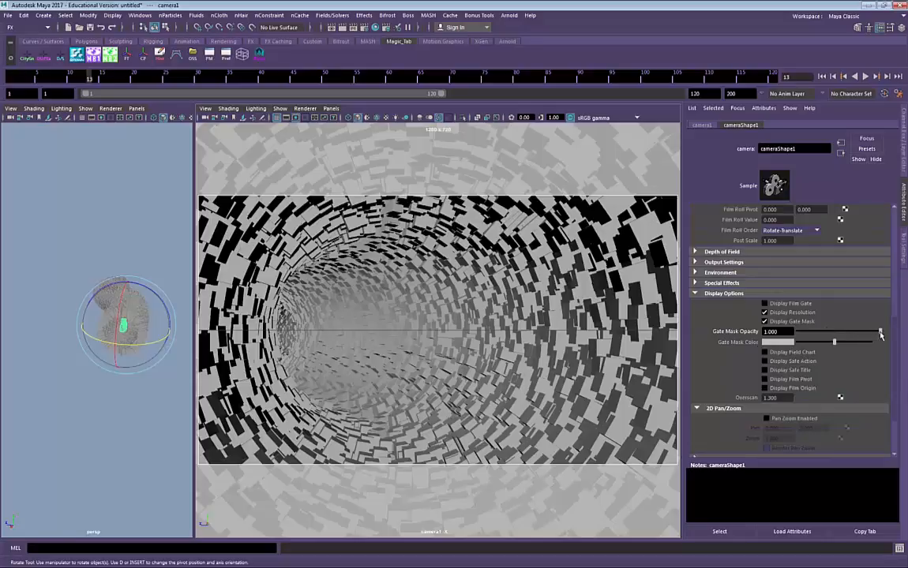
pyautogui.moveTo(857, 333); pyautogui.dragTo(873, 333)
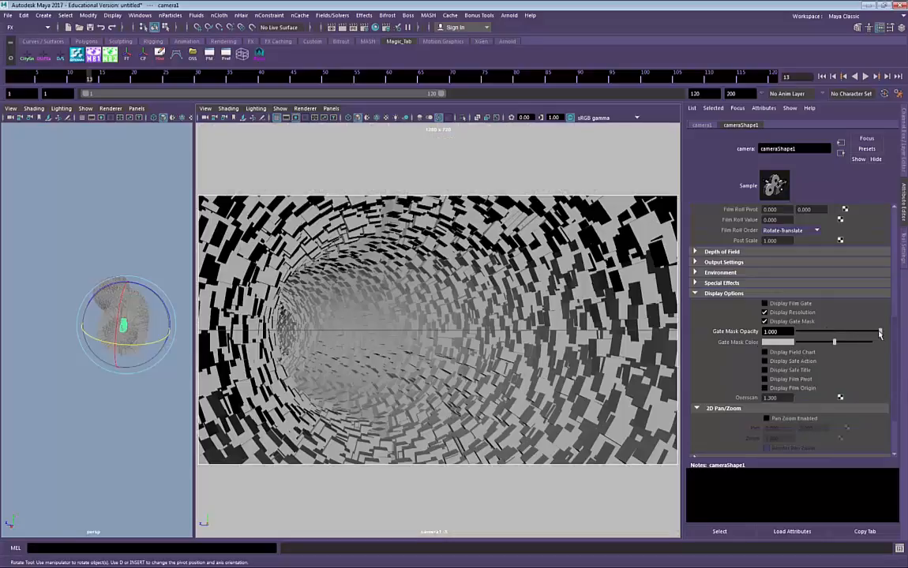
pyautogui.click(792, 343)
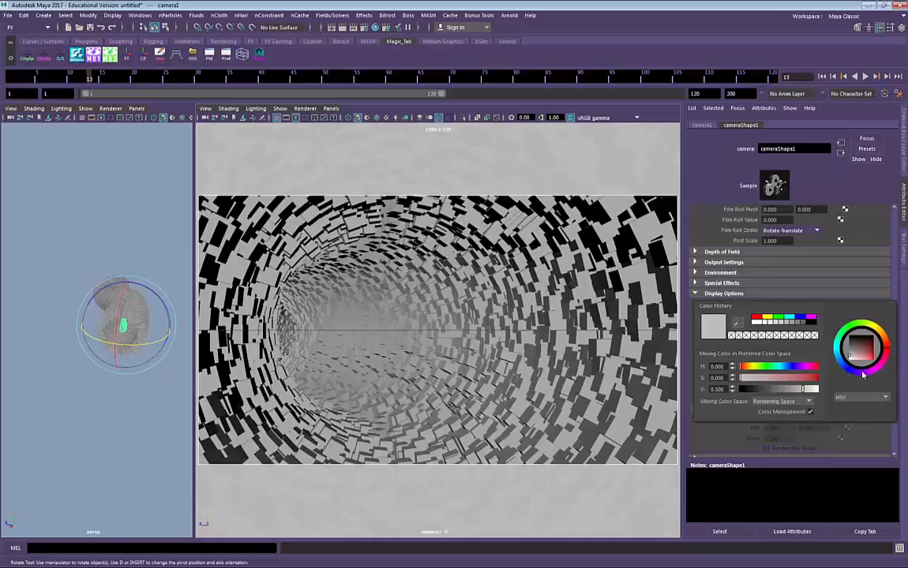
pyautogui.moveTo(856, 364); pyautogui.dragTo(884, 335)
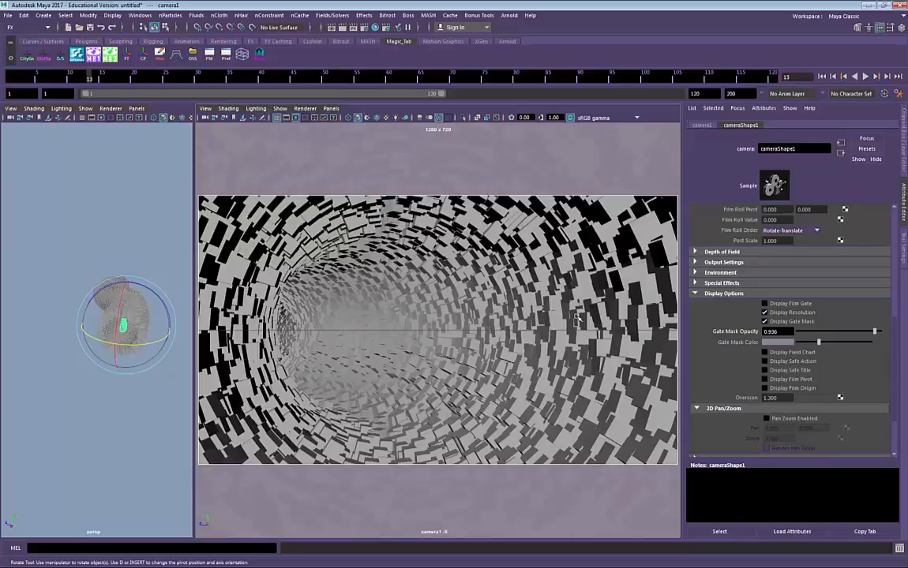
# Move camera1 about 104.9 cm along X so it sits just outside the tube's open end.
pyautogui.click(123, 404)
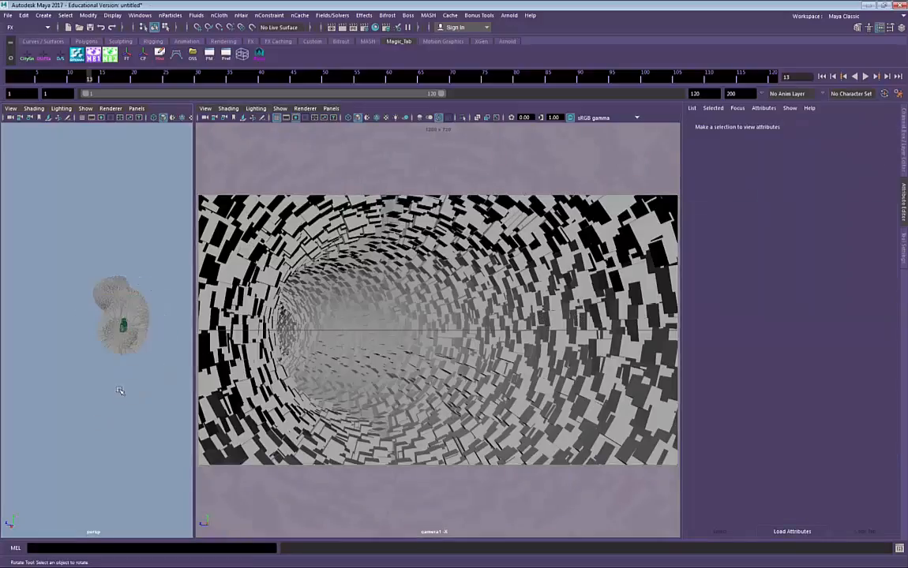
pyautogui.keyDown('alt'); pyautogui.moveTo(92, 332); pyautogui.dragTo(120, 420, button='right'); pyautogui.keyUp('alt')
pyautogui.keyDown('alt'); pyautogui.moveTo(126, 377); pyautogui.dragTo(41, 366, button='right'); pyautogui.keyUp('alt')
pyautogui.click(148, 325)
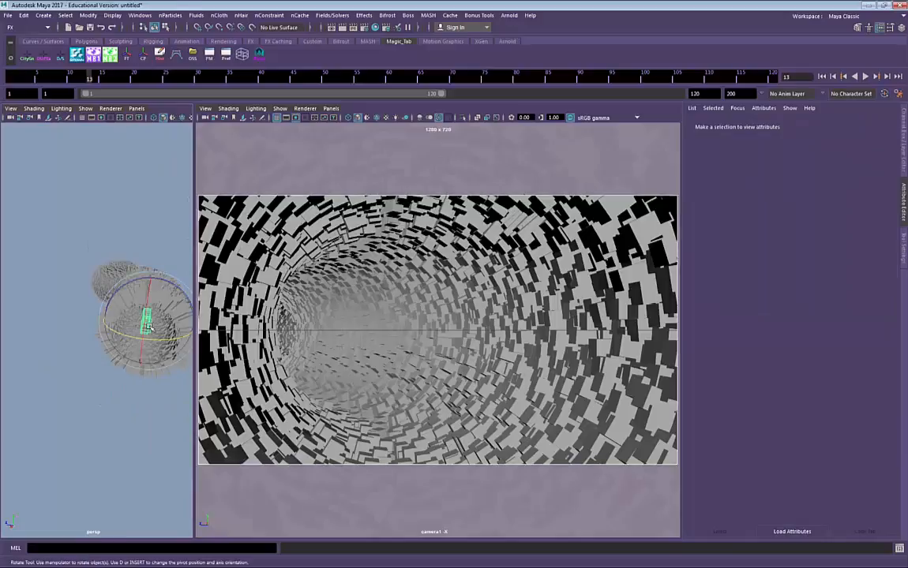
pyautogui.press('f')
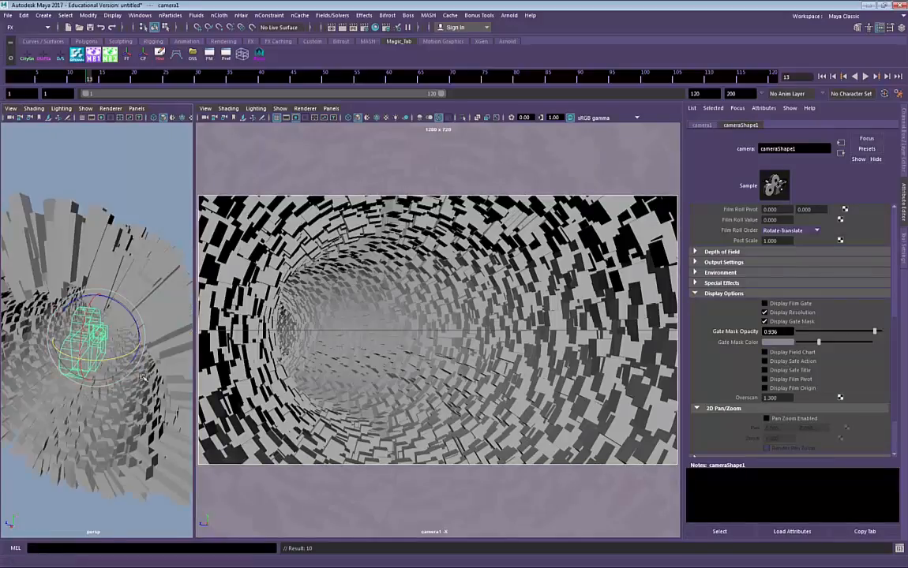
pyautogui.keyDown('alt'); pyautogui.moveTo(136, 371); pyautogui.dragTo(95, 359, button='right'); pyautogui.keyUp('alt')
pyautogui.keyDown('alt'); pyautogui.moveTo(95, 358); pyautogui.dragTo(6, 355); pyautogui.keyUp('alt')
pyautogui.press('w')
pyautogui.keyDown('alt'); pyautogui.moveTo(95, 374); pyautogui.dragTo(72, 363, button='right'); pyautogui.keyUp('alt')
pyautogui.moveTo(27, 346); pyautogui.dragTo(36, 350)
# Try focal lengths of 15 and 18 on camera1, and settle on 30.
pyautogui.scroll(8, 816, 298)
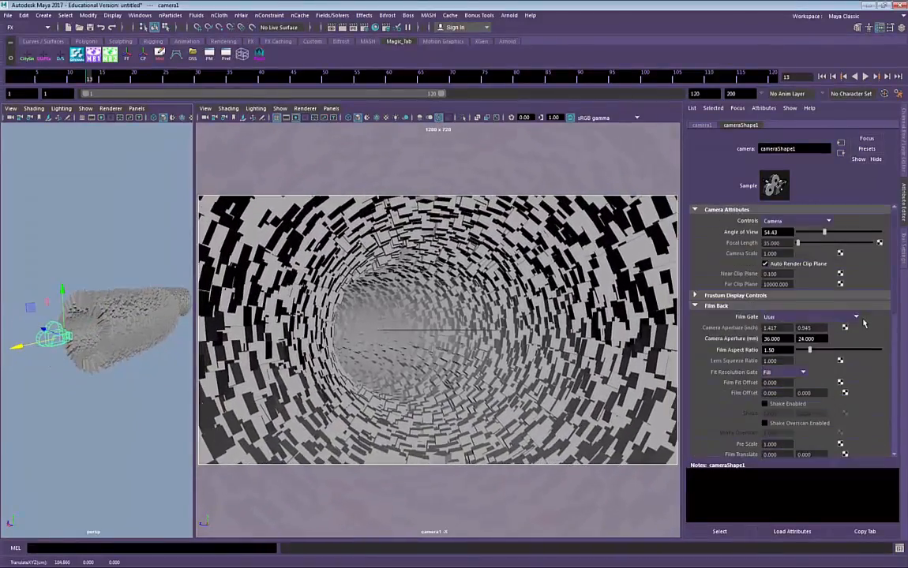
pyautogui.doubleClick(773, 244)
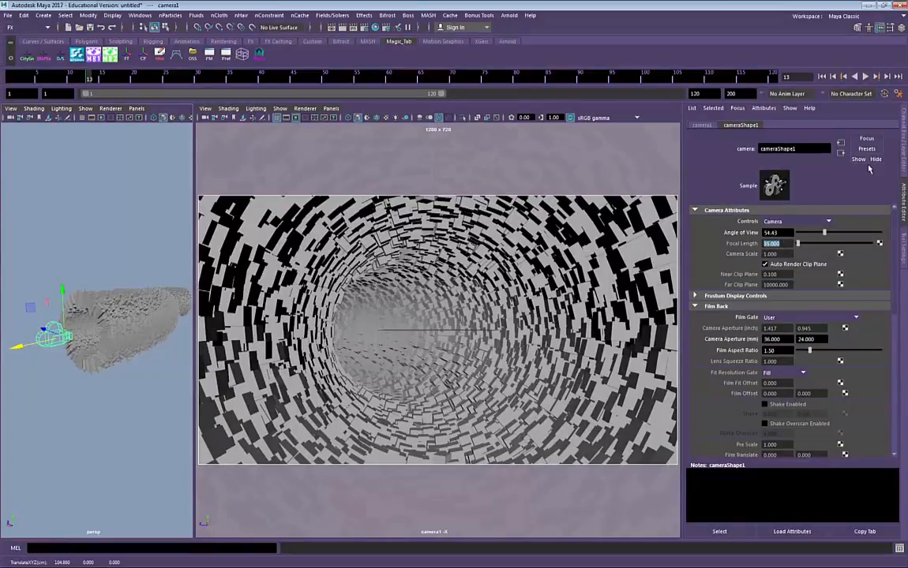
pyautogui.write('15')
pyautogui.press('Return')
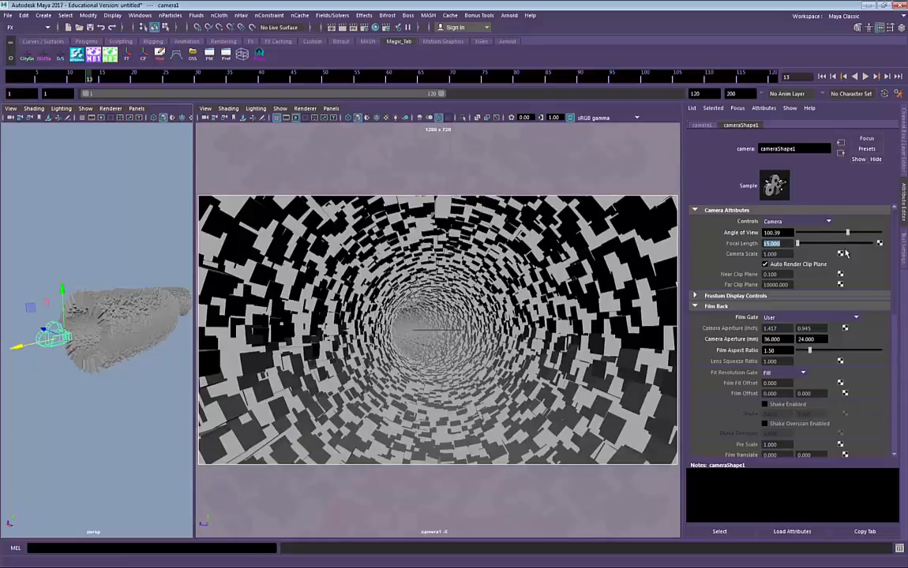
pyautogui.write('18')
pyautogui.press('Return')
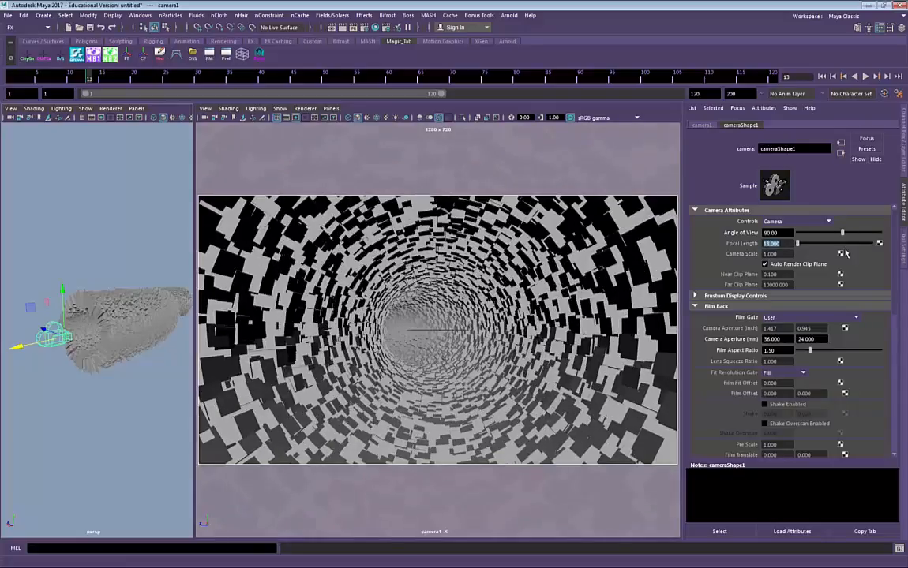
pyautogui.write('30')
pyautogui.press('Return')
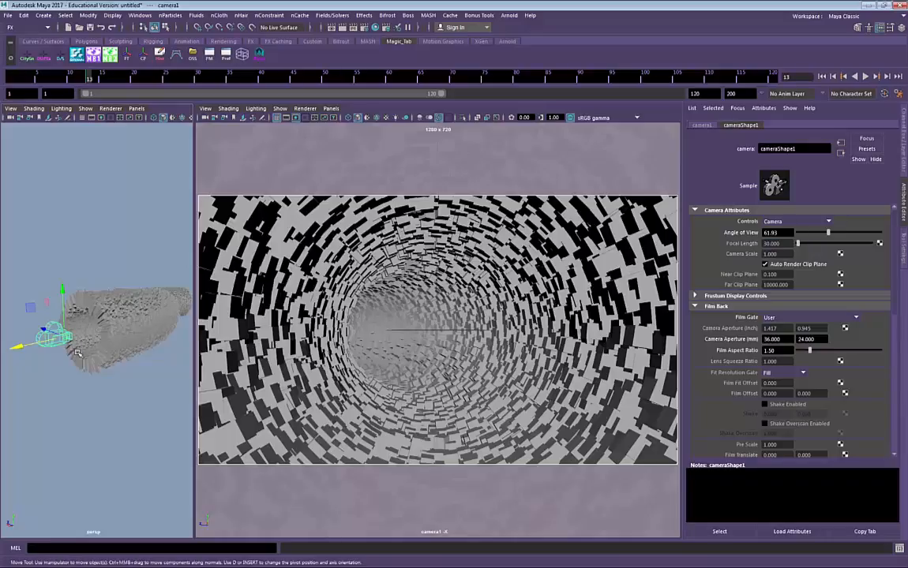
# Delete the camera's keyframe at frame 13 and key the camera outside the tube at frame 1.
pyautogui.keyDown('alt'); pyautogui.moveTo(84, 352); pyautogui.dragTo(42, 330); pyautogui.keyUp('alt')
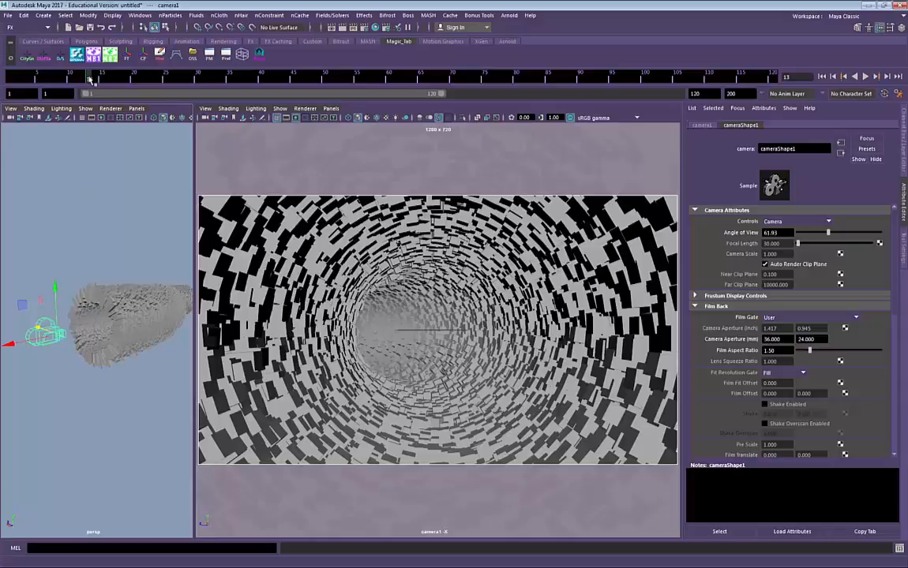
pyautogui.rightClick(89, 77)
pyautogui.click(98, 84)
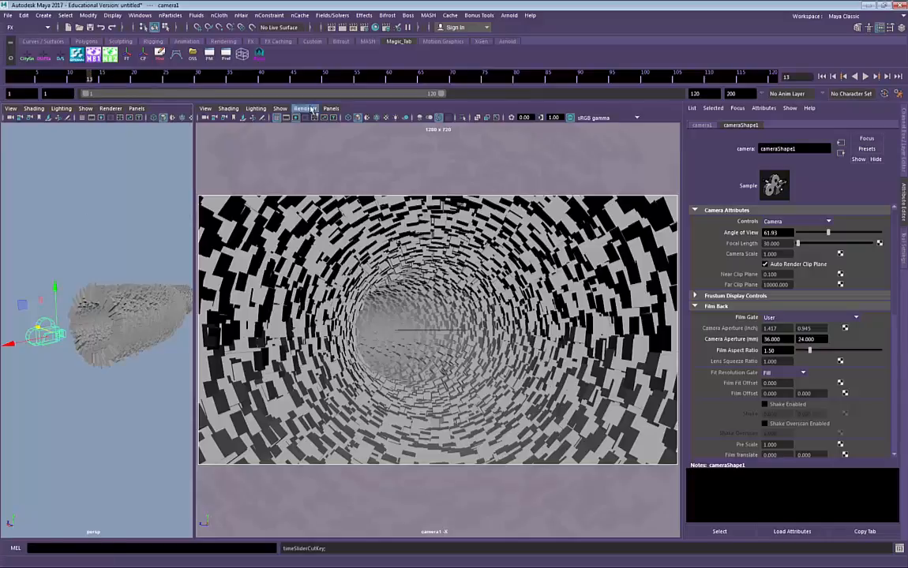
pyautogui.click(822, 77)
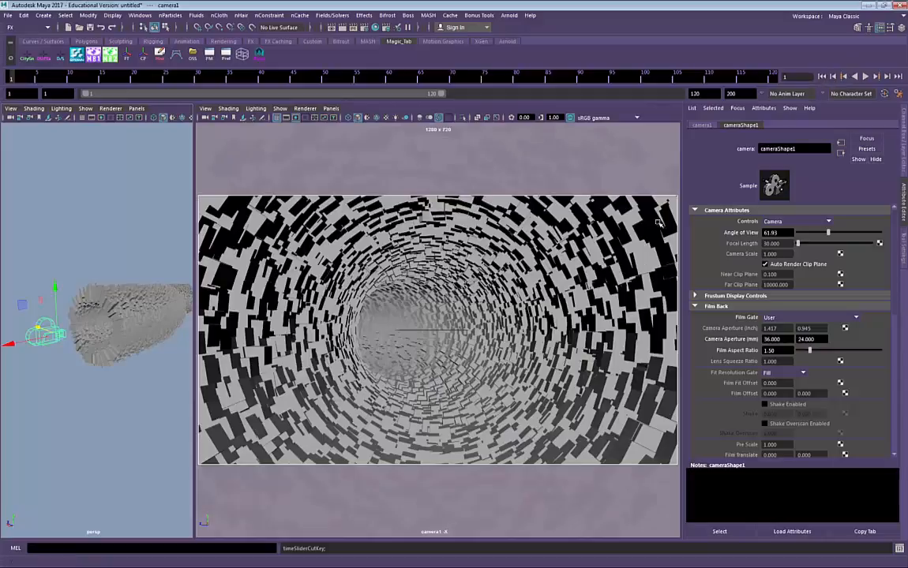
pyautogui.press('s')
# Move camera1 along the tunnel to a point inside the tube and key that position at frame 120.
pyautogui.moveTo(16, 80); pyautogui.dragTo(230, 77)
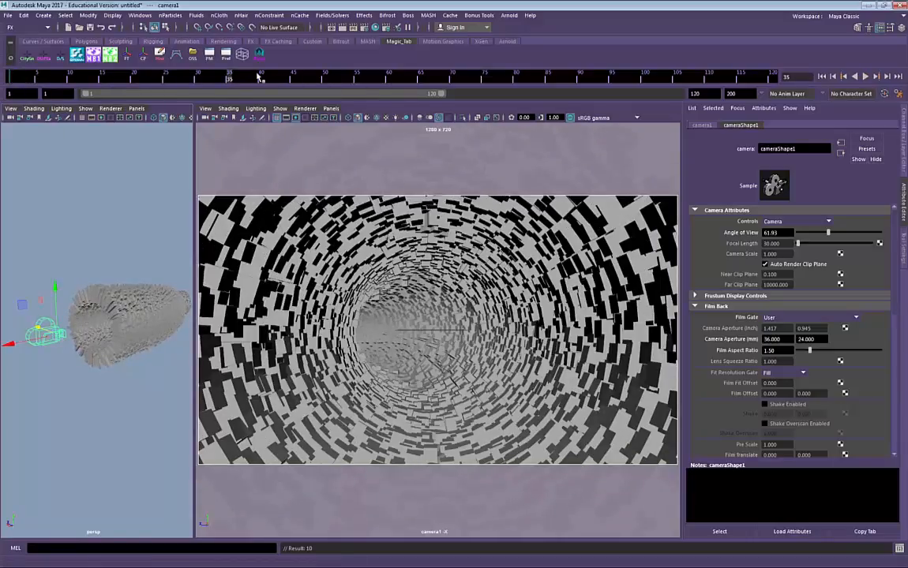
pyautogui.click(389, 77)
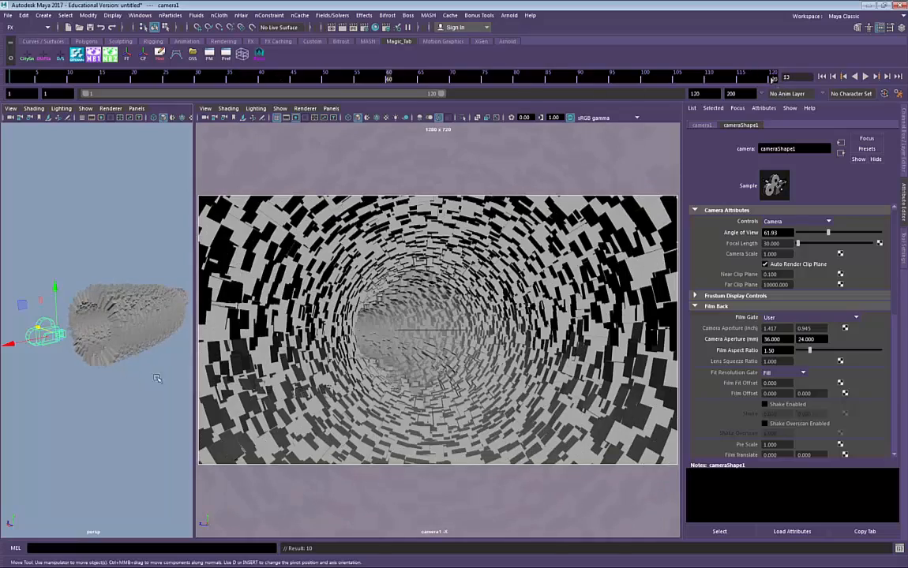
pyautogui.moveTo(27, 343); pyautogui.dragTo(115, 321)
pyautogui.click(772, 77)
pyautogui.press('e')
pyautogui.press('w')
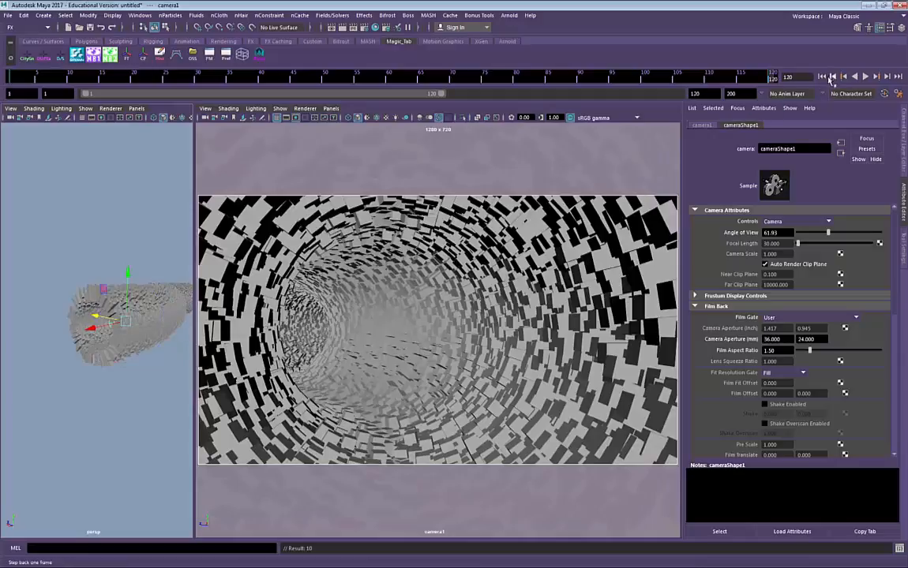
# Play back the camera's fly-through of the tunnel, return to frame 1 and play it again.
pyautogui.click(866, 77)
pyautogui.click(865, 76)
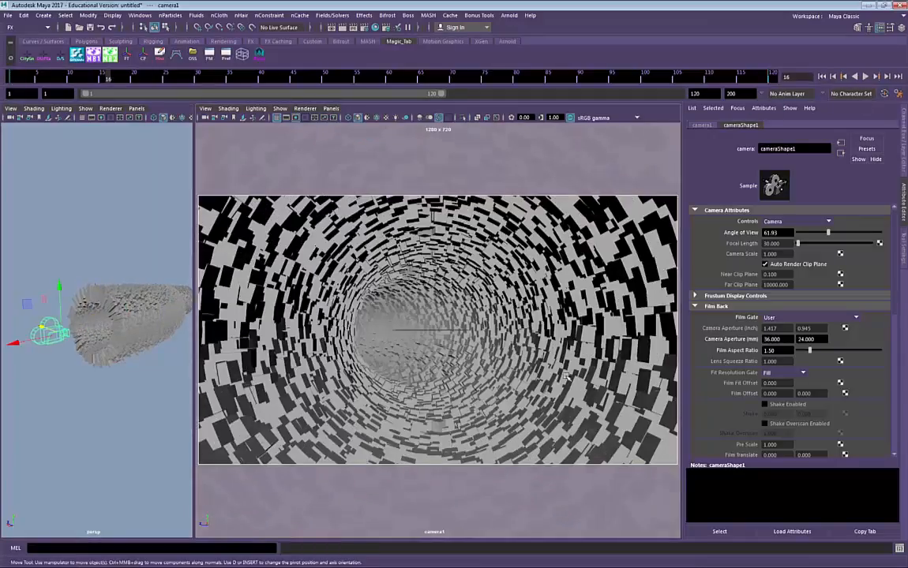
pyautogui.click(456, 255)
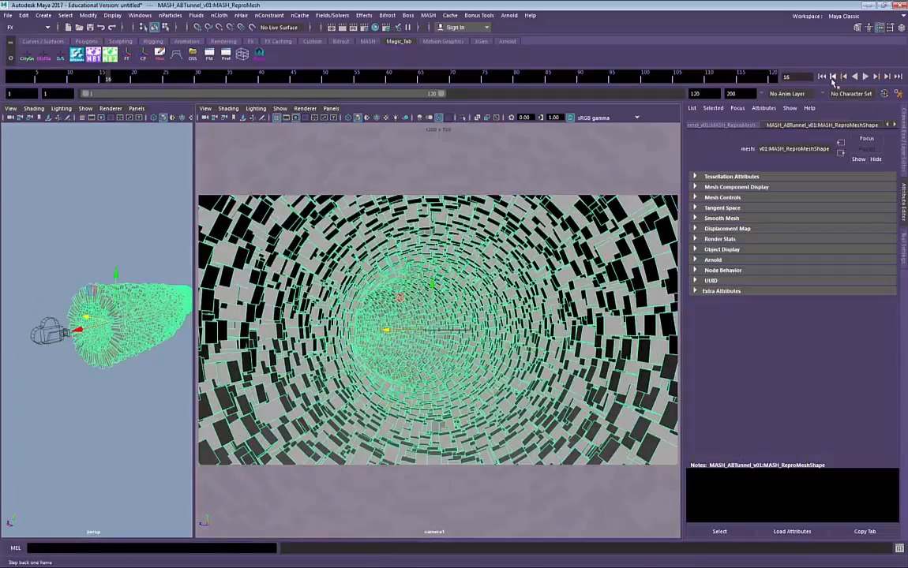
pyautogui.click(821, 78)
pyautogui.click(865, 77)
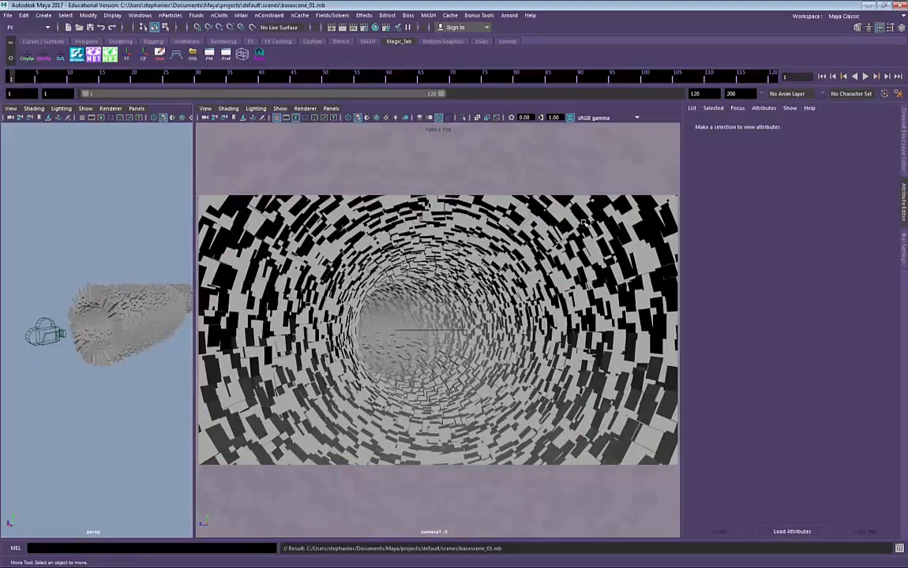
# Assign a new Arnold aiStandard material to the referenced MASH tunnel mesh and deselect it.
pyautogui.click(178, 325)
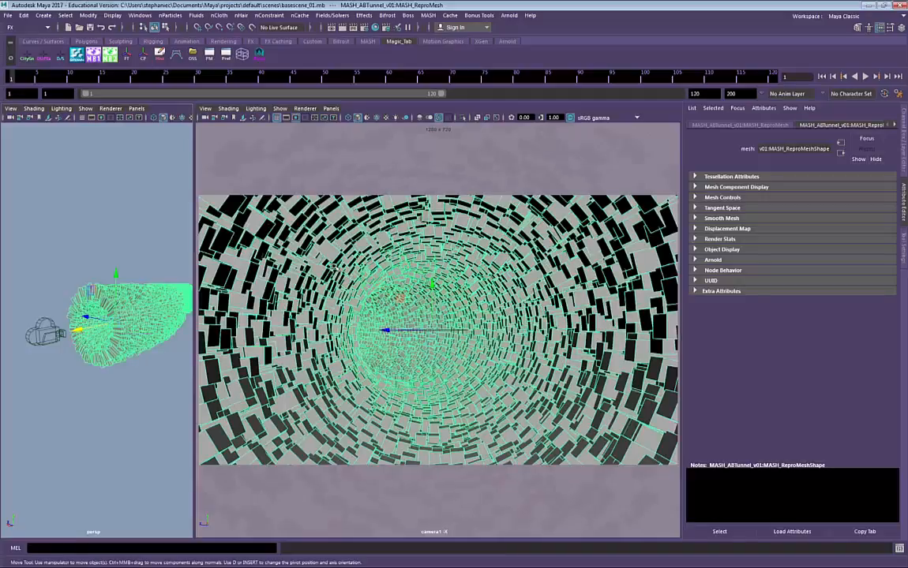
pyautogui.rightClick(378, 234)
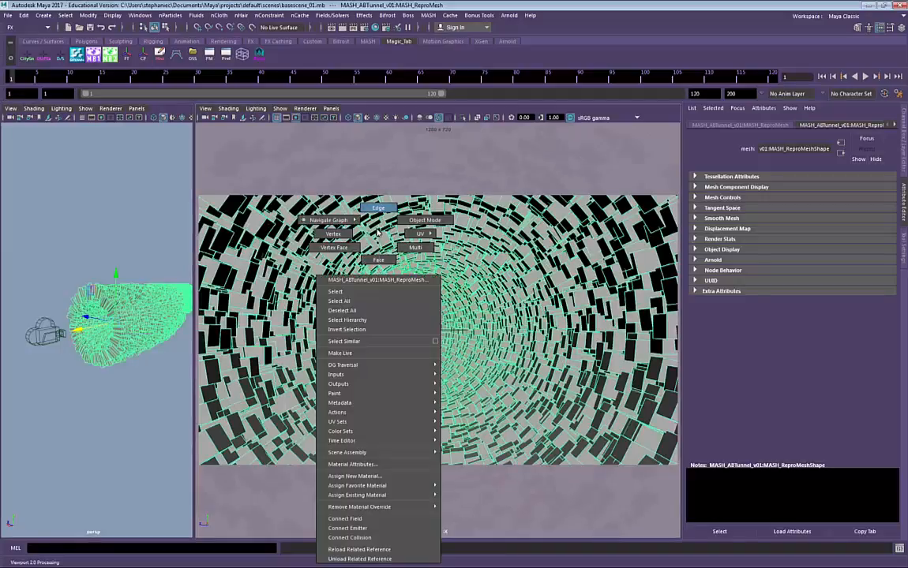
pyautogui.moveTo(341, 442)
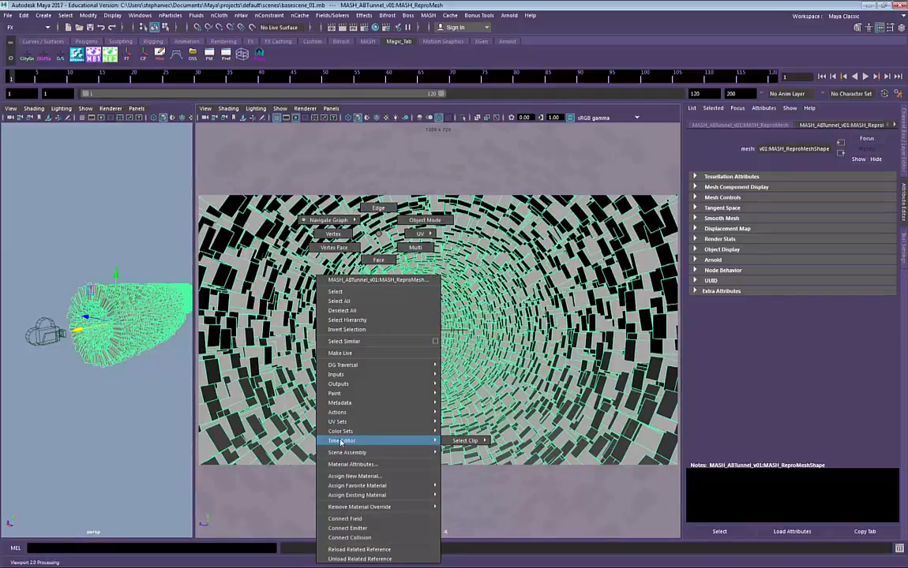
pyautogui.moveTo(389, 508)
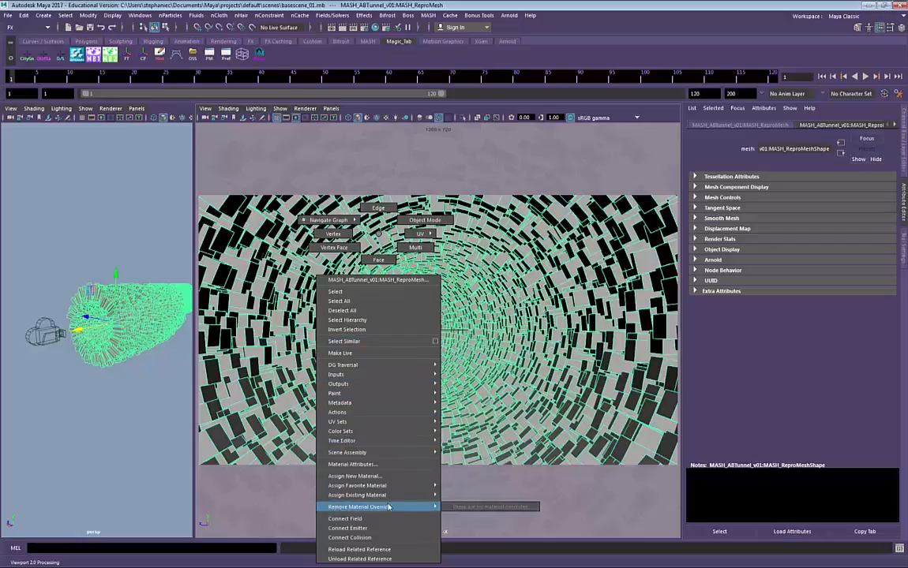
pyautogui.click(403, 476)
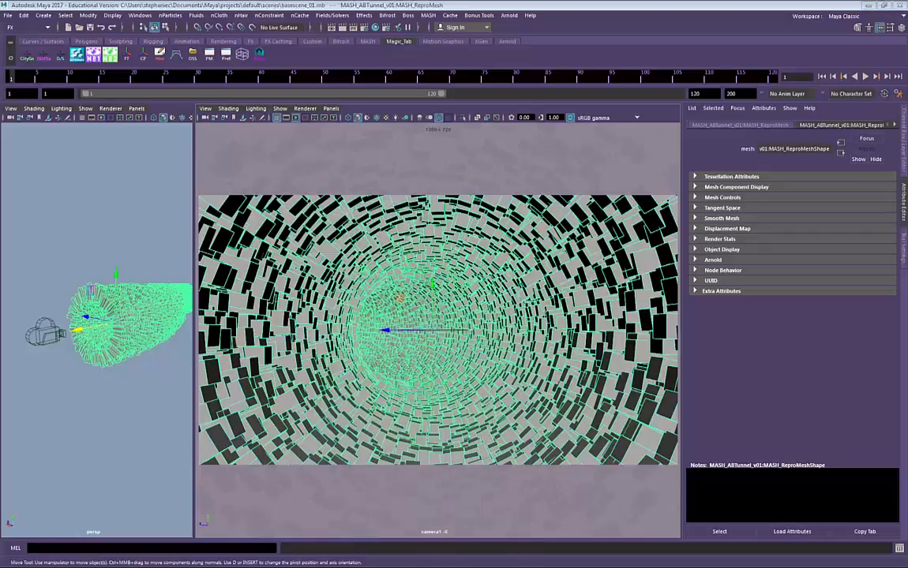
pyautogui.moveTo(249, 129); pyautogui.dragTo(318, 149)
pyautogui.click(276, 218)
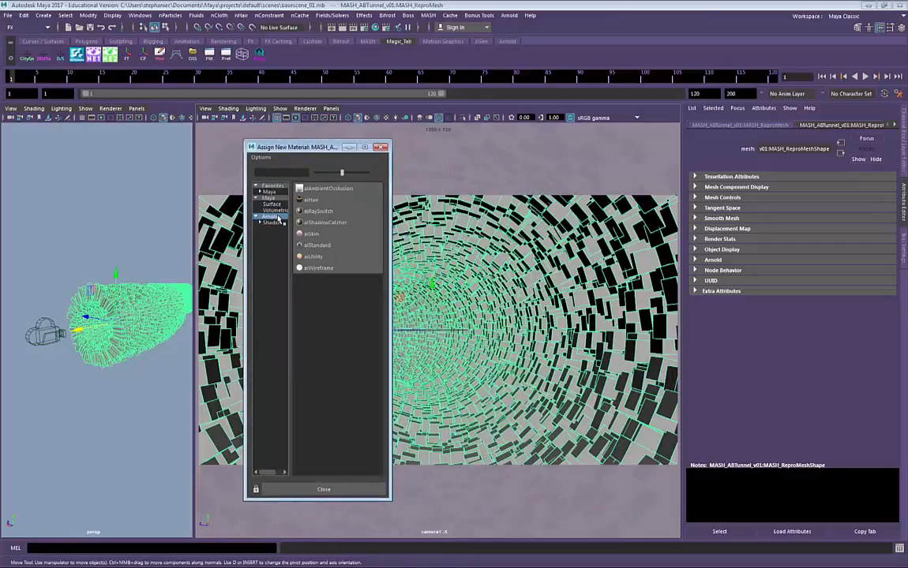
pyautogui.click(314, 245)
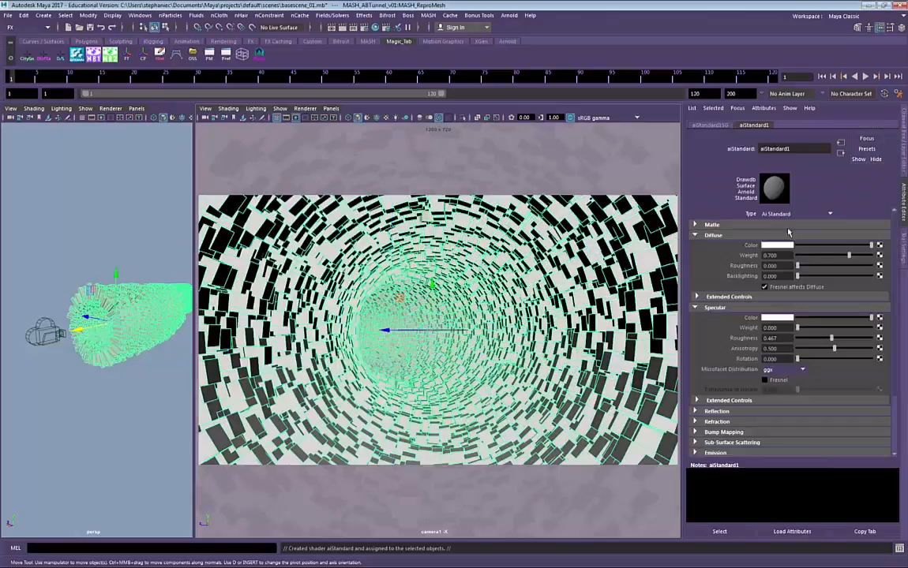
pyautogui.click(158, 245)
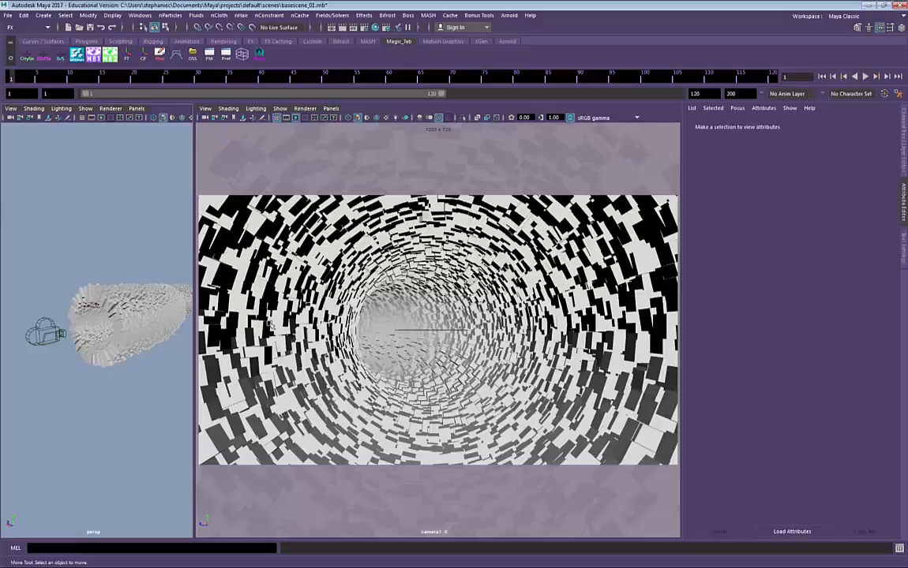
# Add an Arnold skydome light to the scene.
pyautogui.click(509, 15)
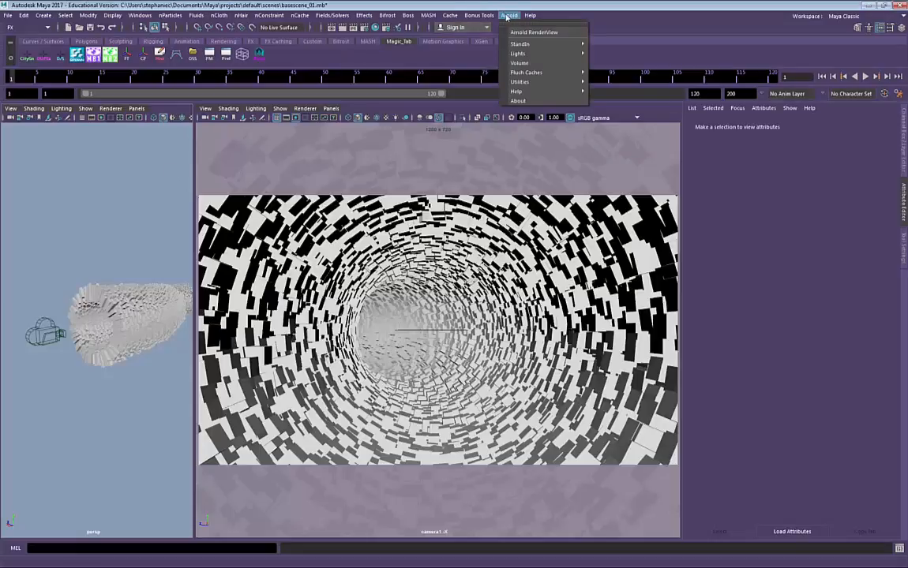
pyautogui.click(558, 63)
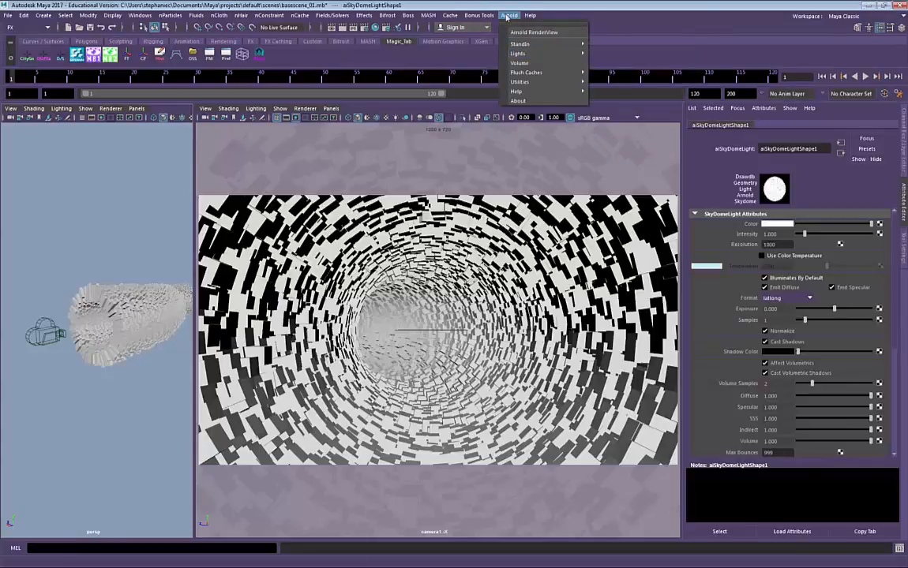
pyautogui.click(507, 17)
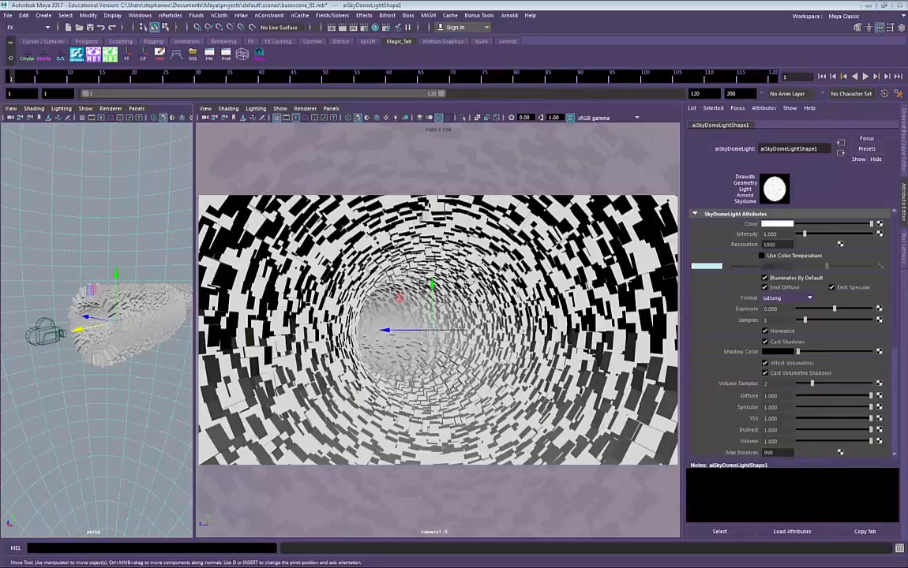
# Map the skydome light's color to a file texture using the image WinterForest_8k.jpg from sourceimages.
pyautogui.click(880, 223)
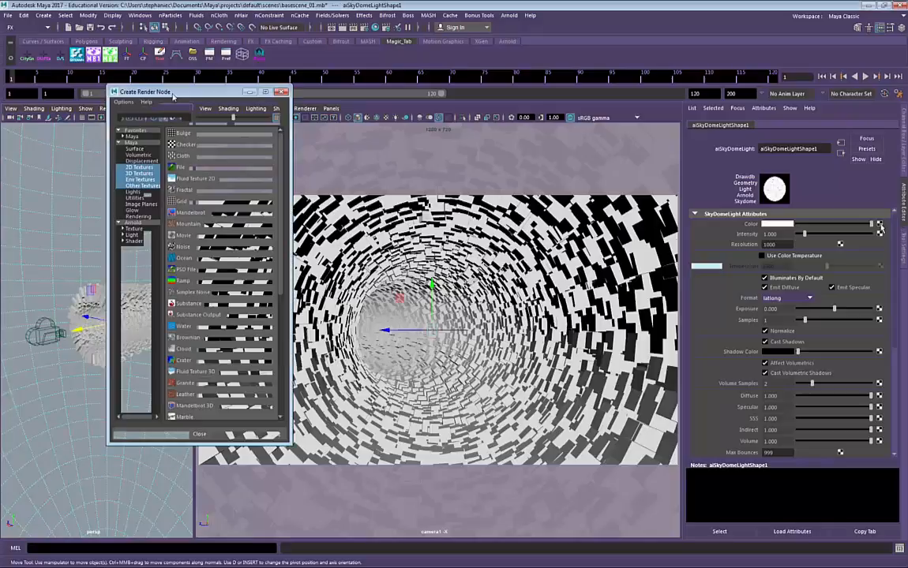
pyautogui.click(172, 153)
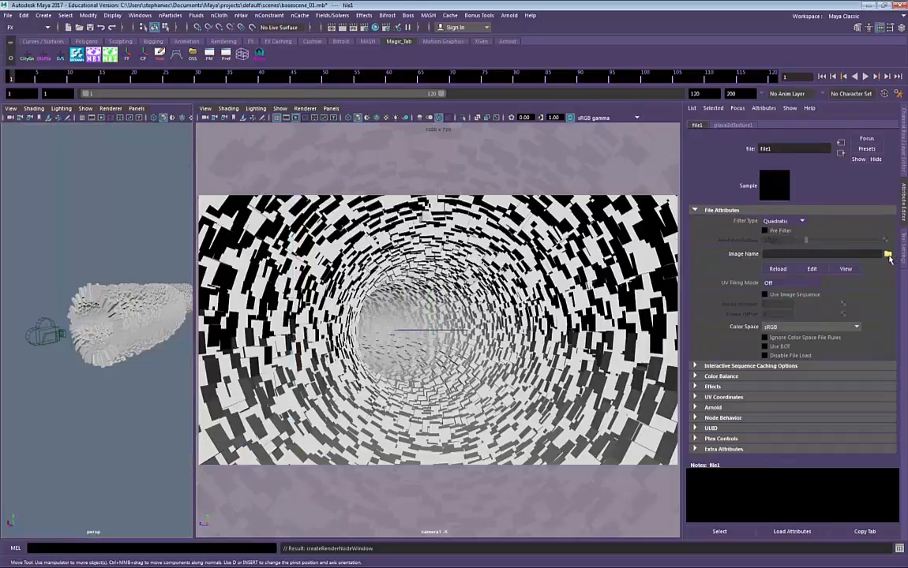
pyautogui.moveTo(199, 154); pyautogui.dragTo(598, 110)
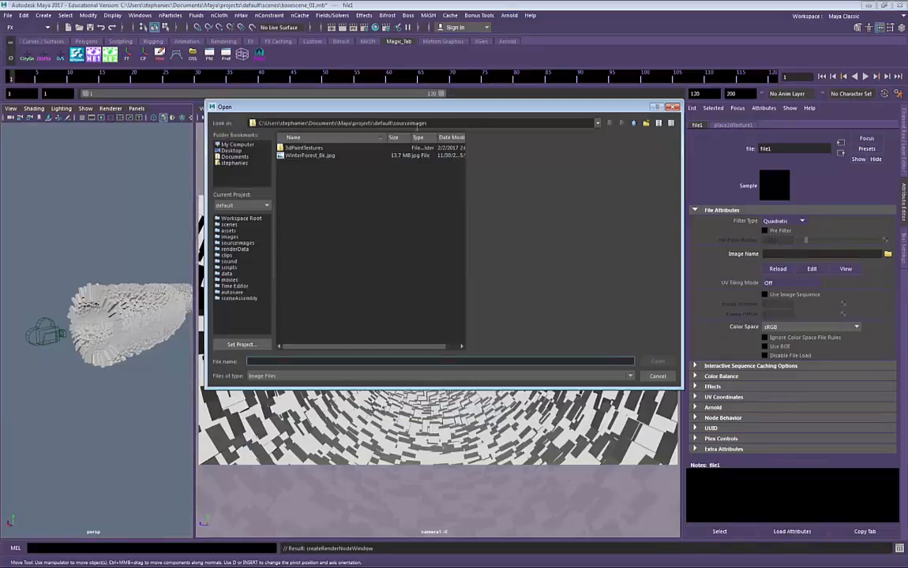
pyautogui.click(431, 156)
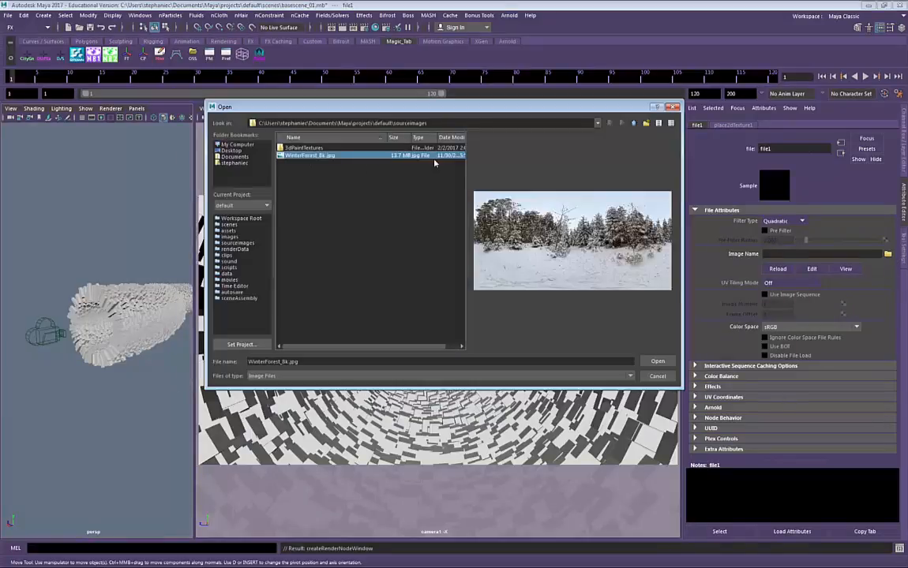
pyautogui.click(657, 360)
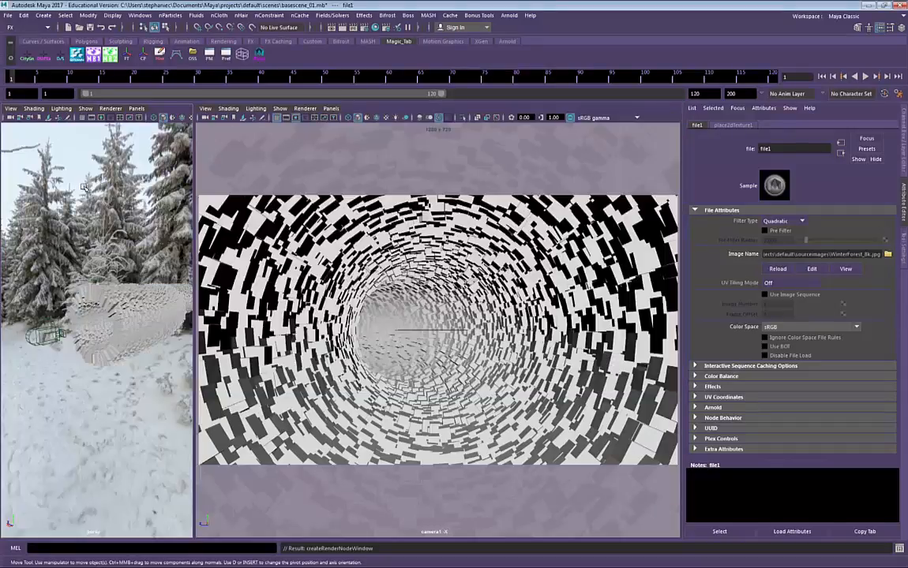
# Select the skydome light and display the perspective view in wireframe.
pyautogui.click(95, 214)
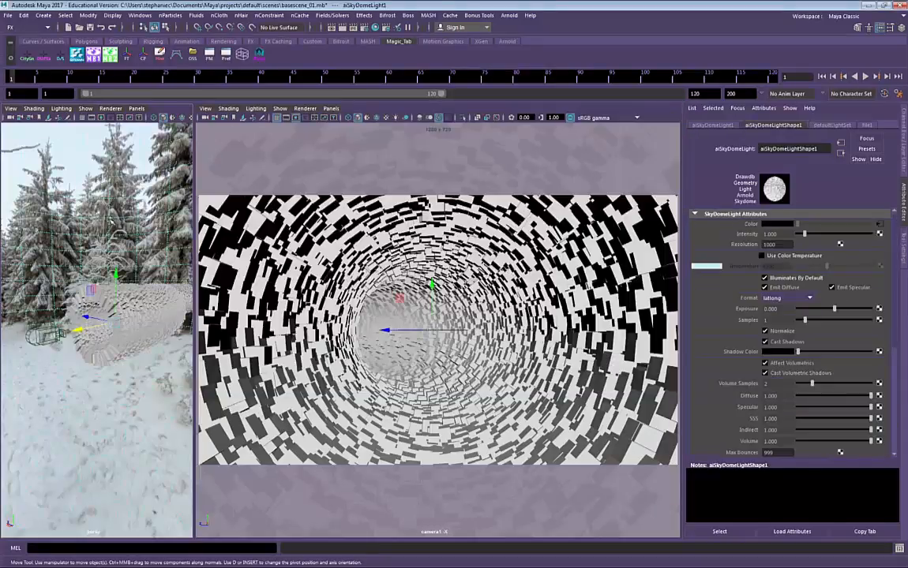
pyautogui.press('4')
pyautogui.keyDown('alt'); pyautogui.moveTo(130, 213); pyautogui.dragTo(85, 244); pyautogui.keyUp('alt')
pyautogui.scroll(3, 124, 216)
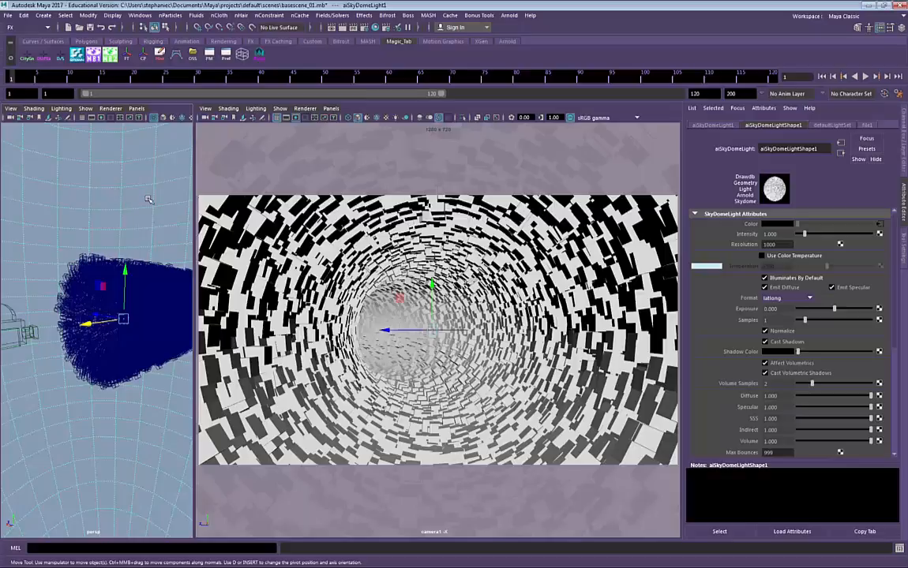
pyautogui.keyDown('alt'); pyautogui.moveTo(114, 236); pyautogui.dragTo(104, 232); pyautogui.keyUp('alt')
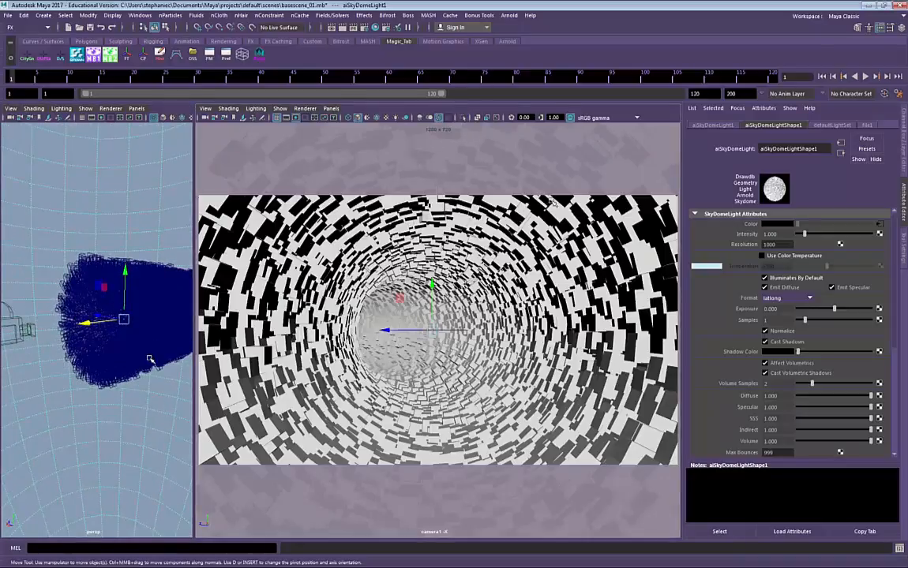
# Render the perspective view in the Arnold RenderView with the whole tunnel in frame and the light's attributes uncovered.
pyautogui.click(510, 15)
pyautogui.click(550, 28)
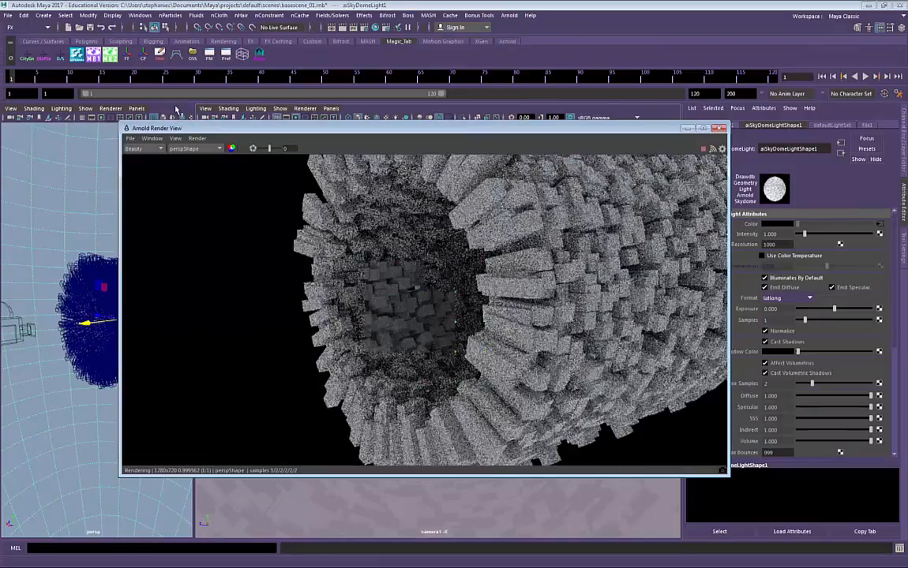
pyautogui.keyDown('alt'); pyautogui.moveTo(111, 190); pyautogui.dragTo(87, 237, button='right'); pyautogui.keyUp('alt')
pyautogui.keyDown('alt'); pyautogui.moveTo(87, 237); pyautogui.dragTo(111, 229); pyautogui.keyUp('alt')
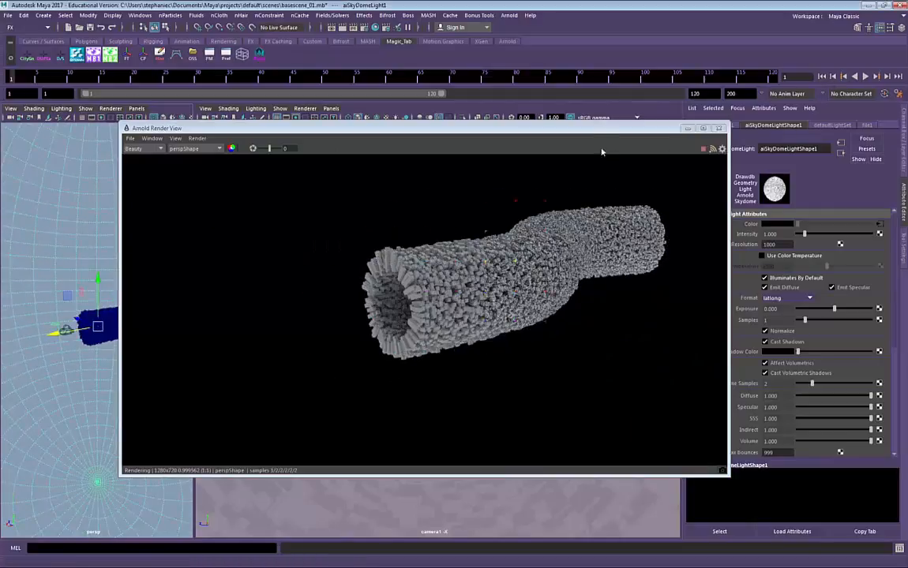
pyautogui.moveTo(601, 131); pyautogui.dragTo(585, 129)
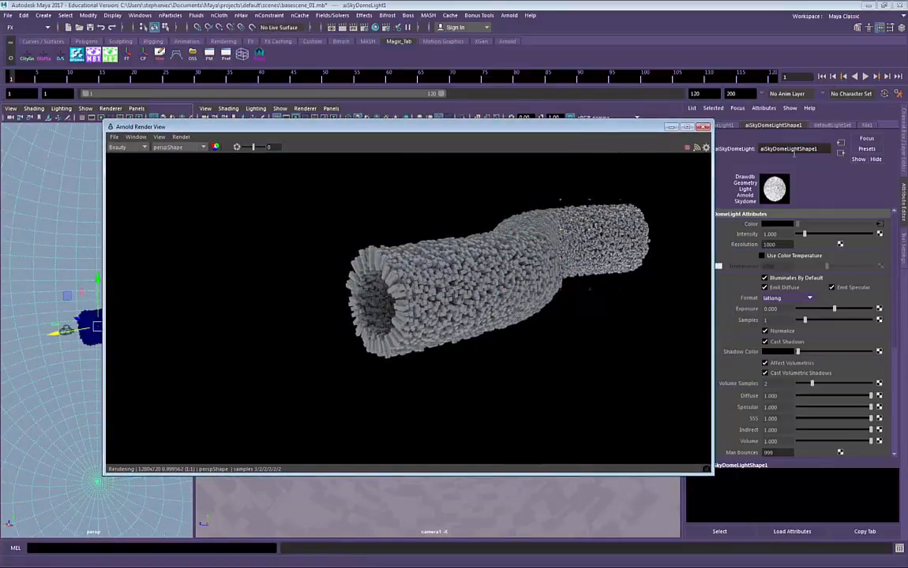
# Set the skydome light's exposure to 1, and raise it to 2.
pyautogui.doubleClick(781, 309)
pyautogui.write('1')
pyautogui.press('Return')
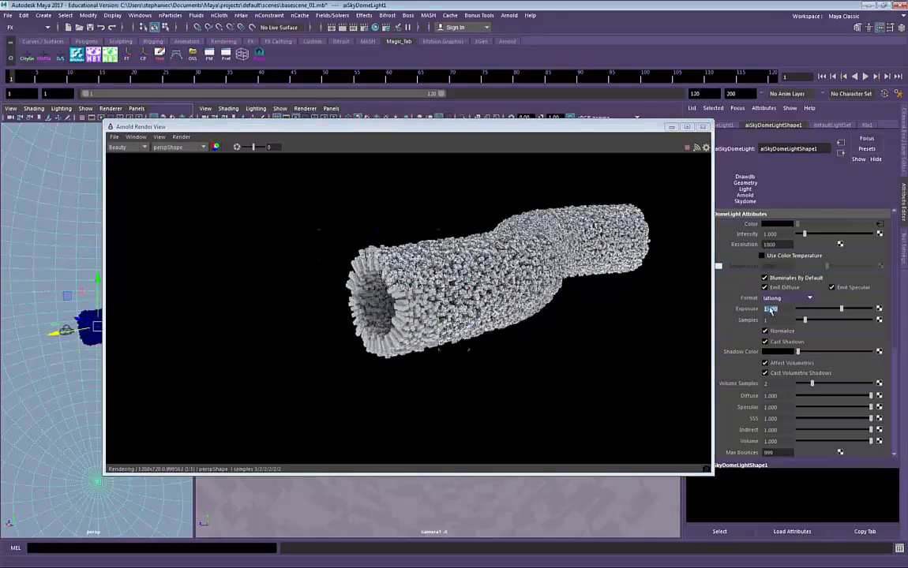
pyautogui.write('2')
pyautogui.press('Return')
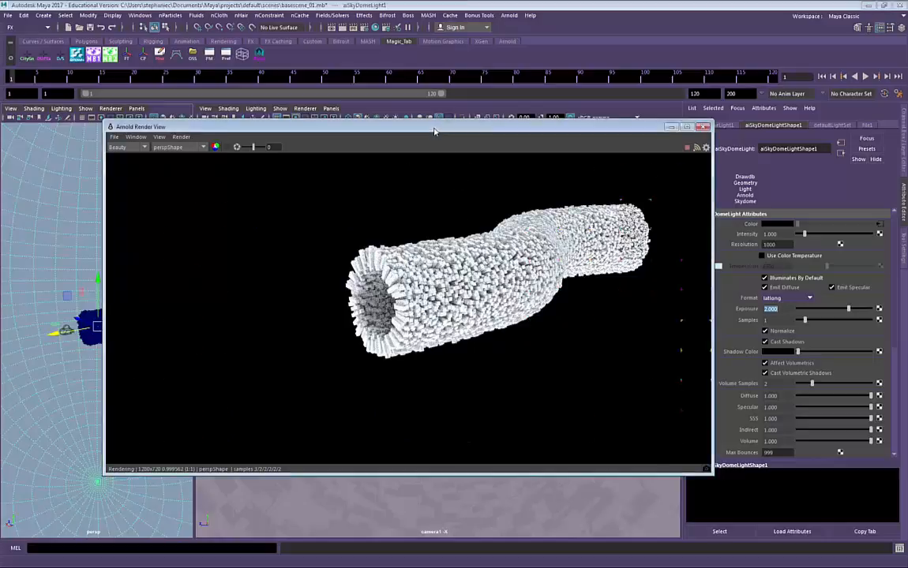
# Switch the Arnold render to cameraShape1 and enlarge the render window to inspect the tunnel's interior.
pyautogui.moveTo(434, 129); pyautogui.dragTo(425, 136)
pyautogui.click(180, 156)
pyautogui.click(167, 189)
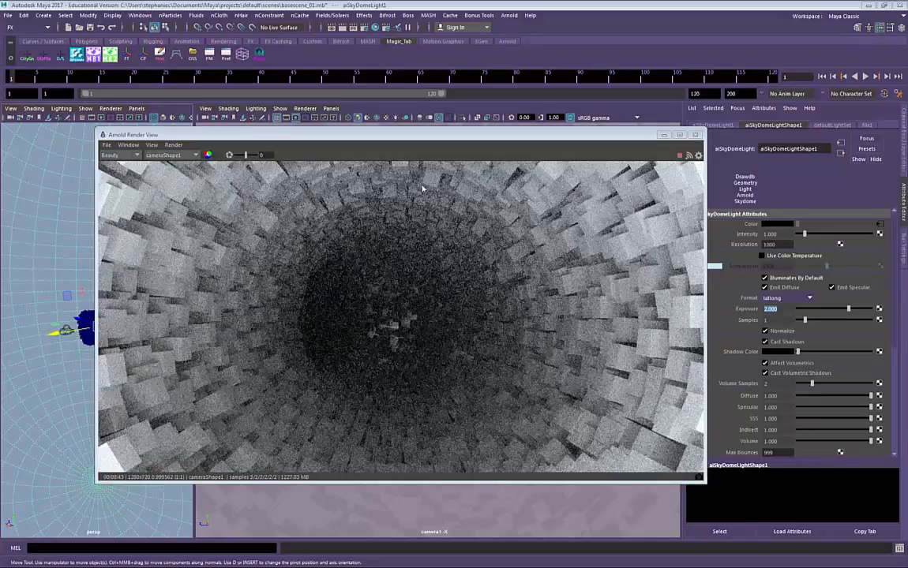
pyautogui.moveTo(390, 139); pyautogui.dragTo(383, 129)
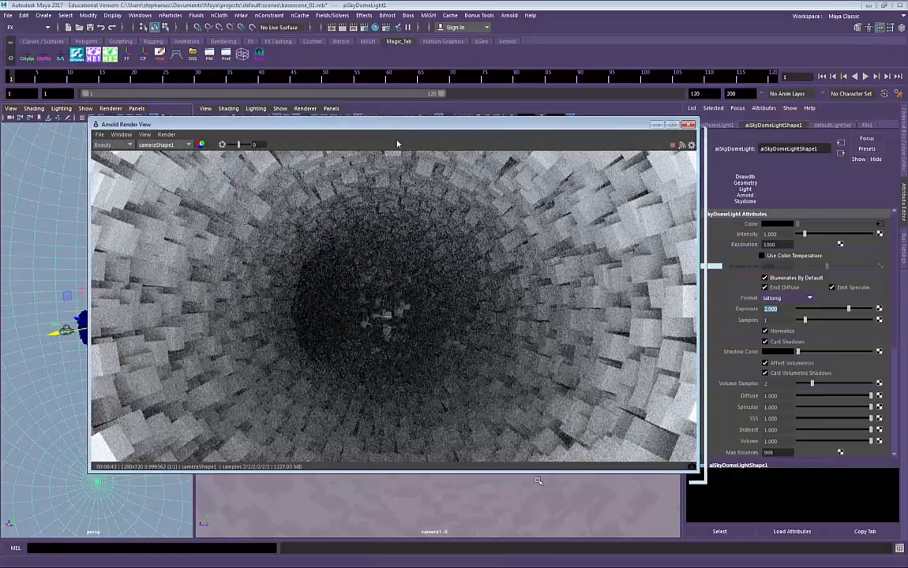
pyautogui.moveTo(698, 470); pyautogui.dragTo(705, 509)
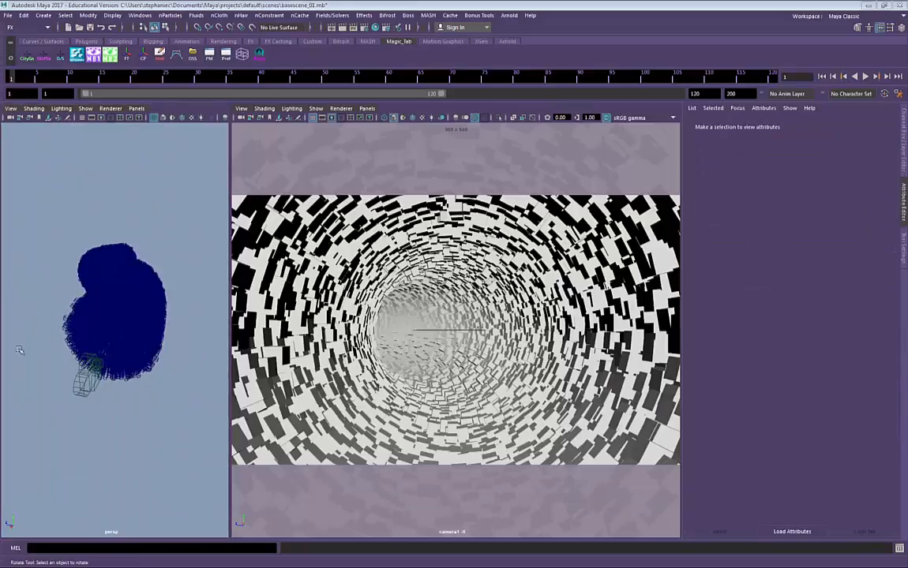
# Create a polygon sphere, scale it, and move it inside the tunnel, about -215 cm in X and 29 cm in Z.
pyautogui.keyDown('shift'); pyautogui.moveTo(135, 246); pyautogui.dragTo(178, 246, button='right'); pyautogui.keyUp('shift')
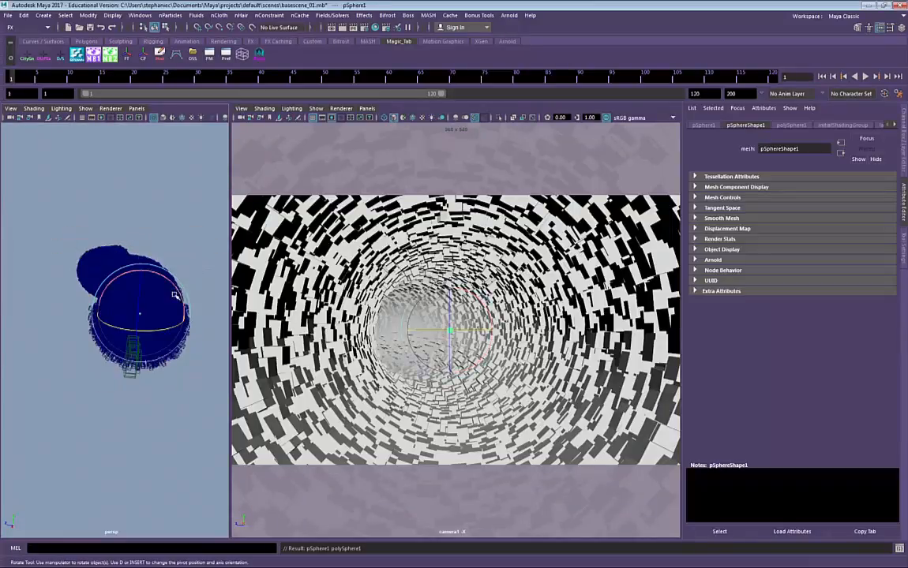
pyautogui.press('r')
pyautogui.moveTo(141, 316); pyautogui.dragTo(105, 369)
pyautogui.press('w')
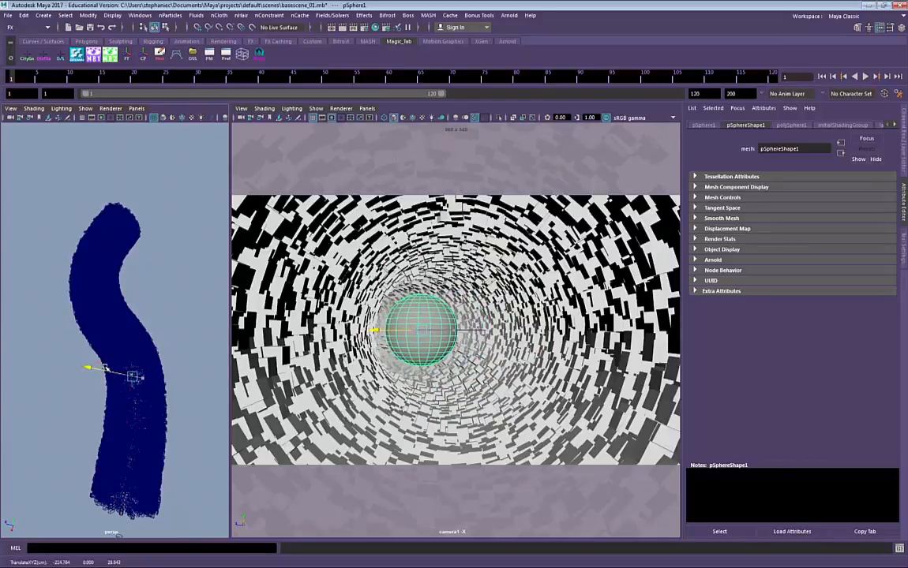
# Scrub the timeline to frame 120 to check the sphere against the camera's path, and return to frame 1.
pyautogui.click(62, 77)
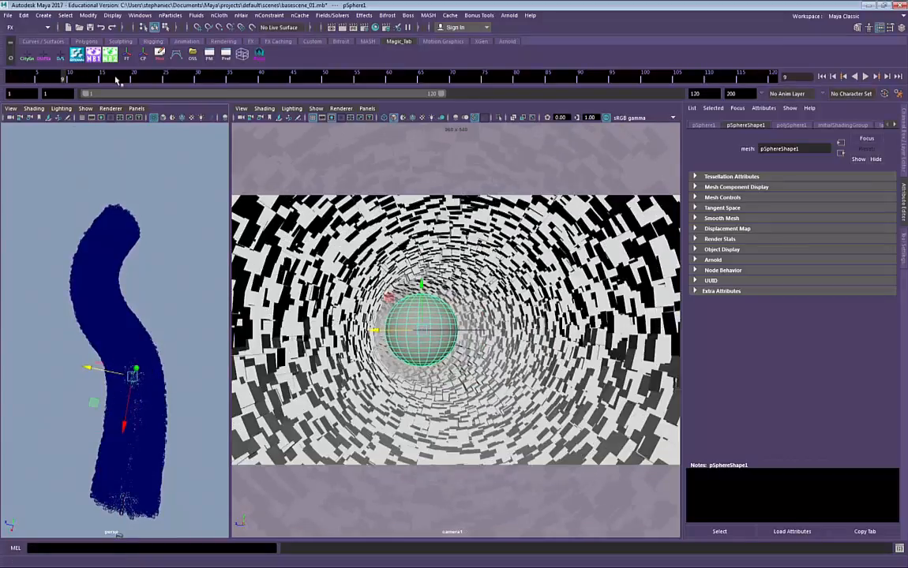
pyautogui.moveTo(117, 77); pyautogui.dragTo(432, 87)
pyautogui.moveTo(499, 84); pyautogui.dragTo(772, 76)
pyautogui.click(16, 76)
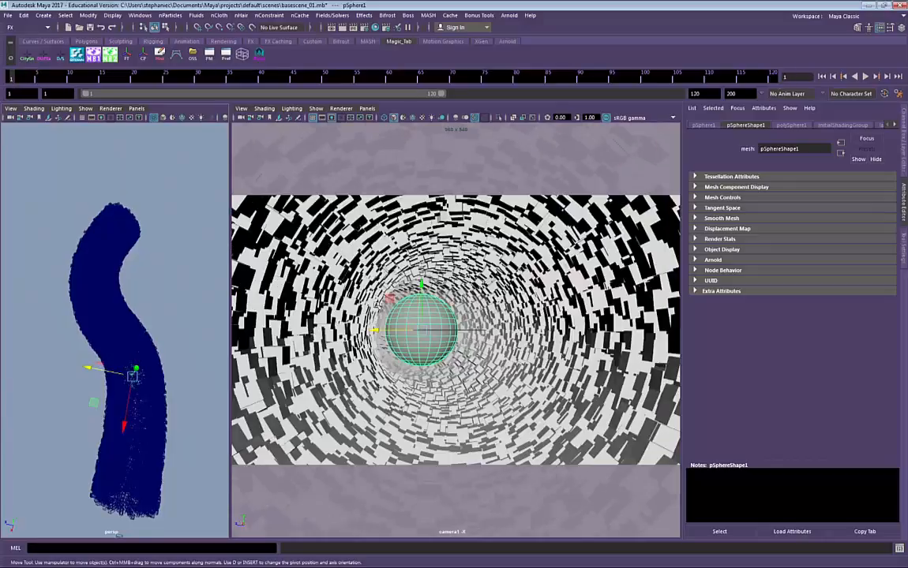
# Nudge the sphere slightly down and sideways within the tunnel, and assign it a new aiStandard material.
pyautogui.moveTo(422, 284); pyautogui.dragTo(422, 287)
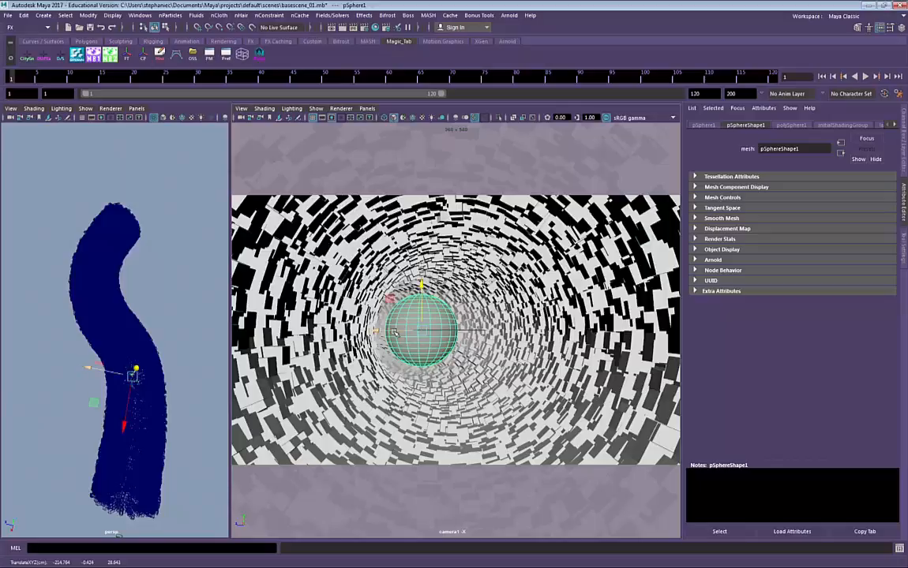
pyautogui.moveTo(376, 331); pyautogui.dragTo(382, 331)
pyautogui.scroll(5, 200, 353)
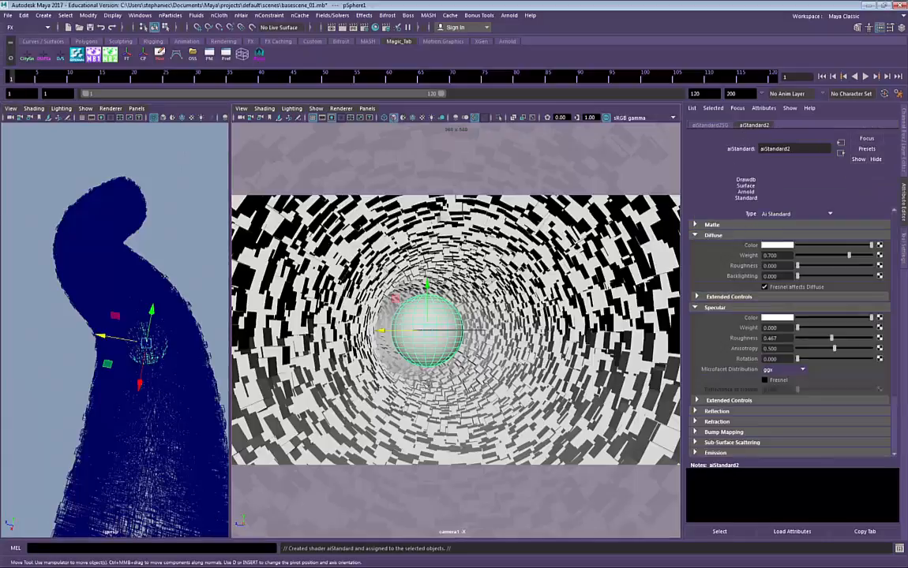
# Turn the sphere inside the tunnel into an Arnold mesh light by setting its Arnold translator to mesh_light.
pyautogui.click(423, 318)
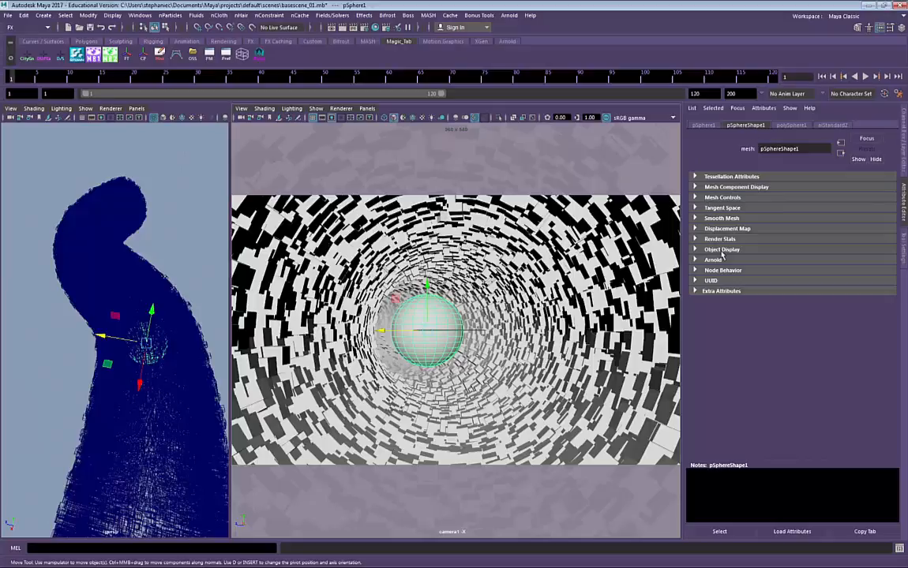
pyautogui.click(715, 259)
pyautogui.click(782, 273)
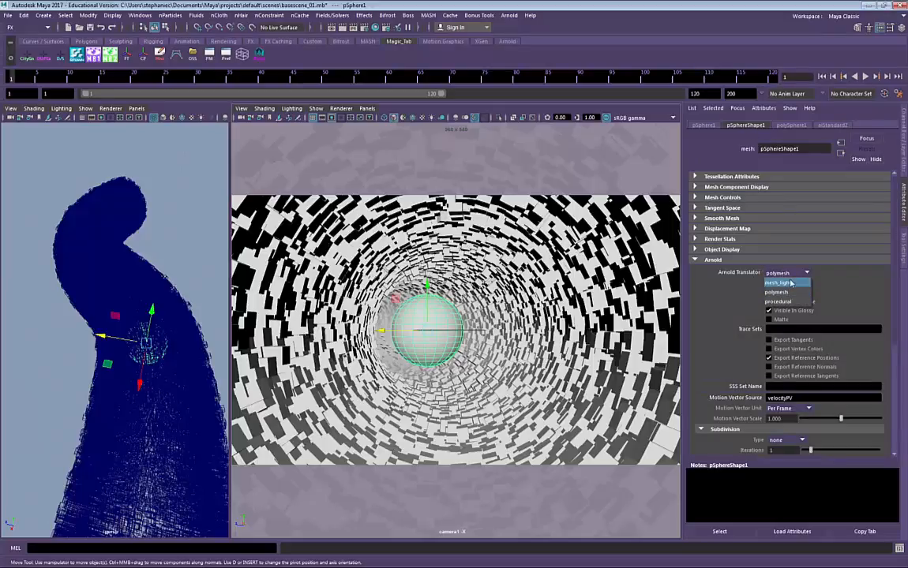
pyautogui.click(781, 293)
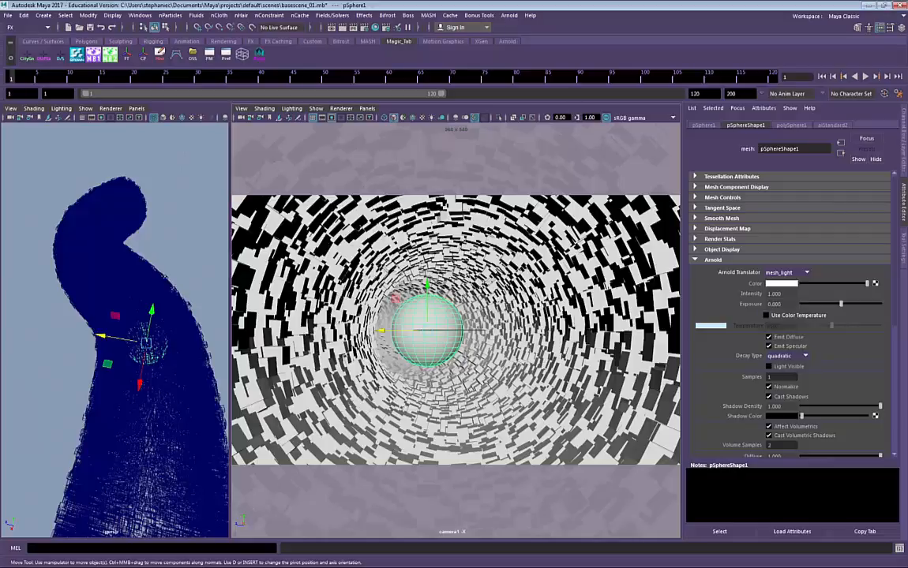
# Run the Arnold render from cameraShape1 to preview the tunnel lit by the sphere's mesh light.
pyautogui.moveTo(384, 115); pyautogui.dragTo(583, 168)
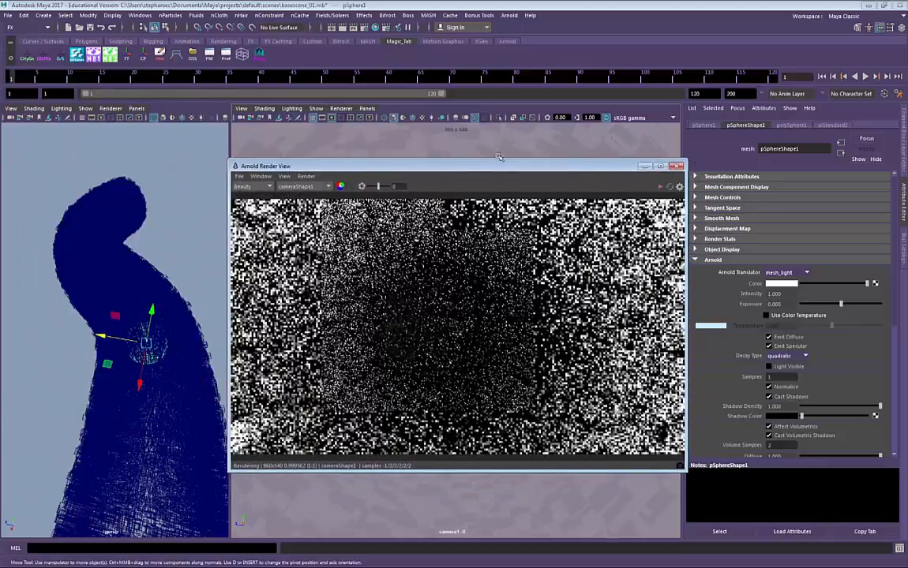
pyautogui.click(669, 188)
pyautogui.moveTo(556, 169); pyautogui.dragTo(514, 161)
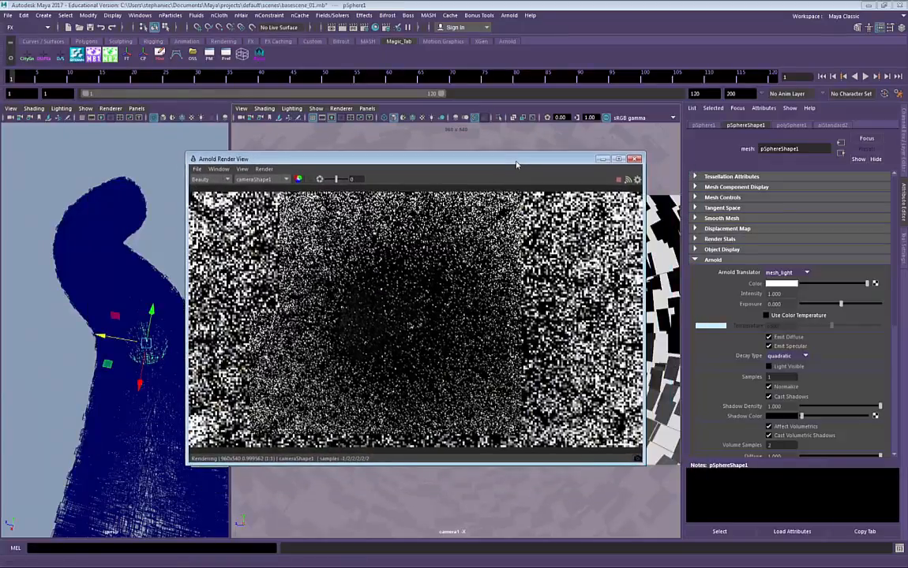
# Set the mesh light's exposure to 10 and raise it further to about 14.97.
pyautogui.moveTo(783, 305); pyautogui.dragTo(761, 302)
pyautogui.write('10')
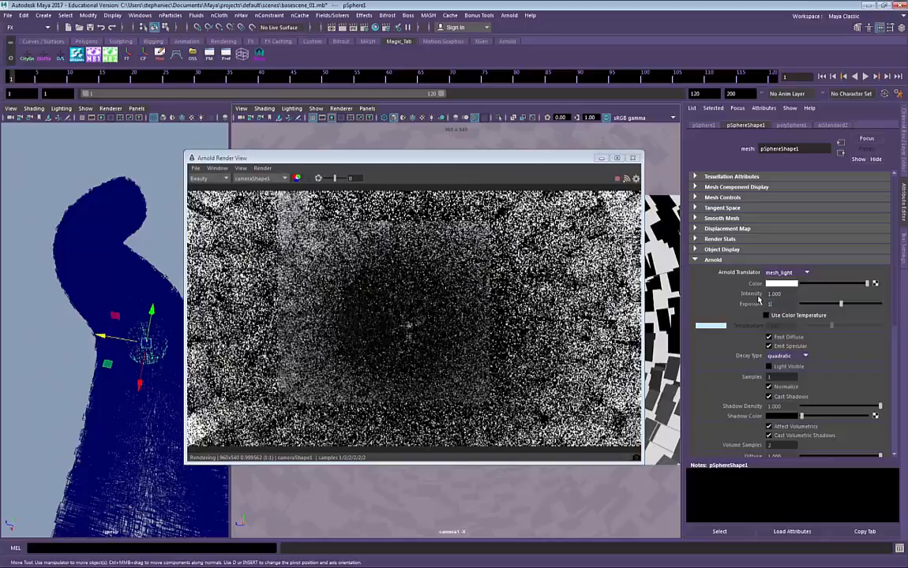
pyautogui.press('Return')
pyautogui.moveTo(848, 304); pyautogui.dragTo(864, 310)
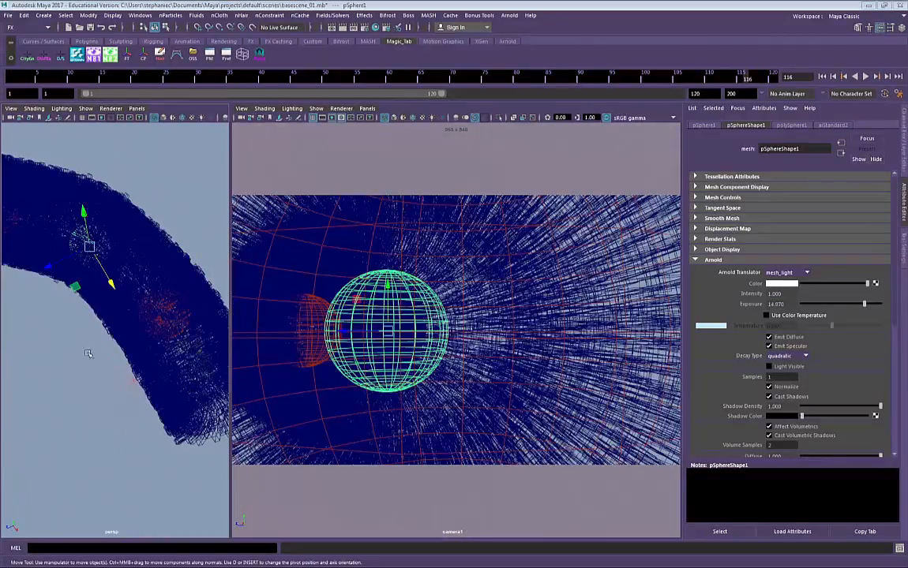
# Render the tunnel at frame 116 in the Arnold render view to check the mesh lighting.
pyautogui.keyDown('alt'); pyautogui.moveTo(88, 354); pyautogui.dragTo(156, 353); pyautogui.keyUp('alt')
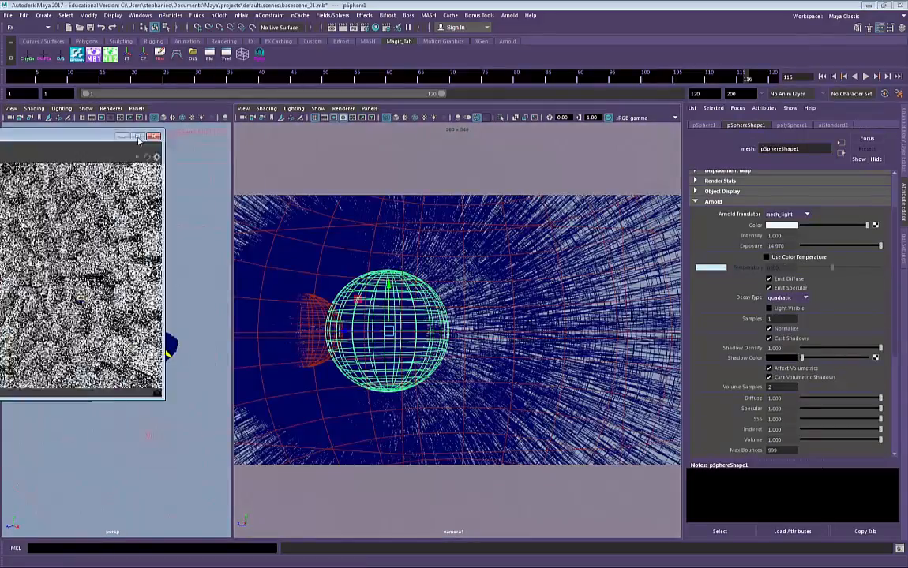
pyautogui.moveTo(77, 139); pyautogui.dragTo(439, 135)
pyautogui.click(510, 151)
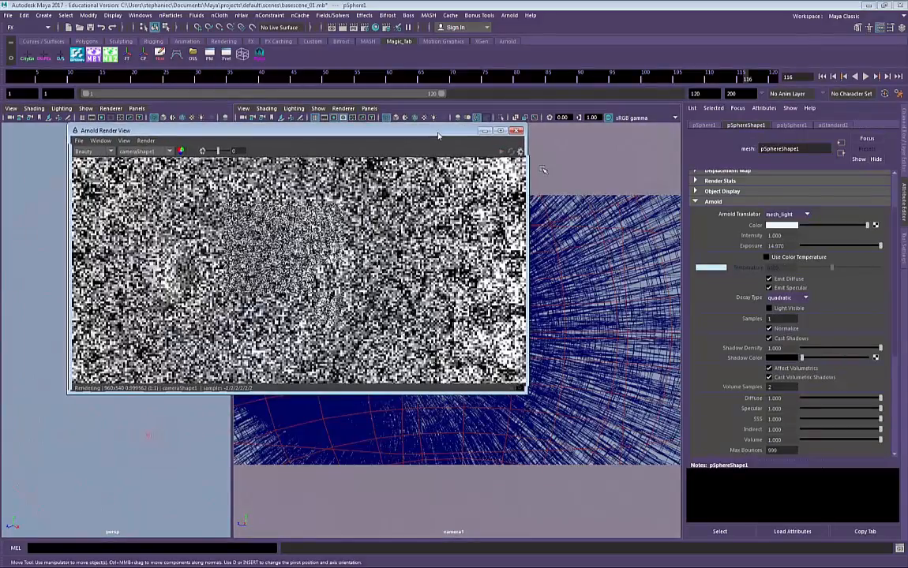
pyautogui.click(266, 249)
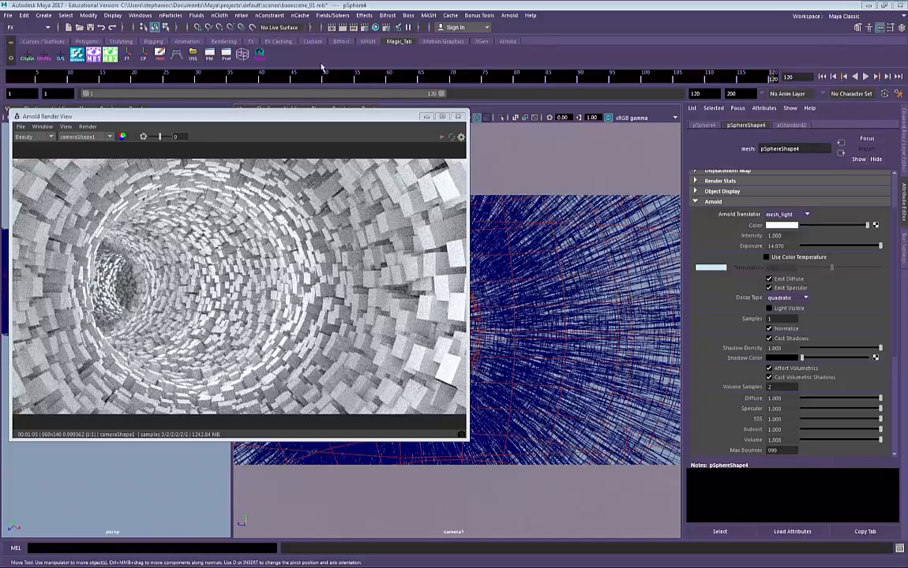
# Open Hypershade without its property editor, show the grid, and graph and spread out the aiStandard1 shading network.
pyautogui.moveTo(355, 112); pyautogui.dragTo(701, 169)
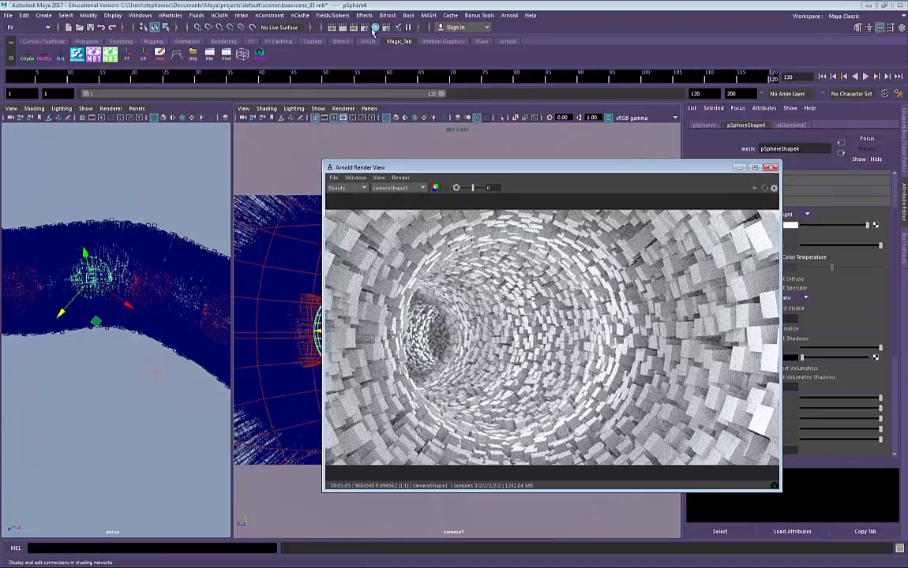
pyautogui.click(376, 29)
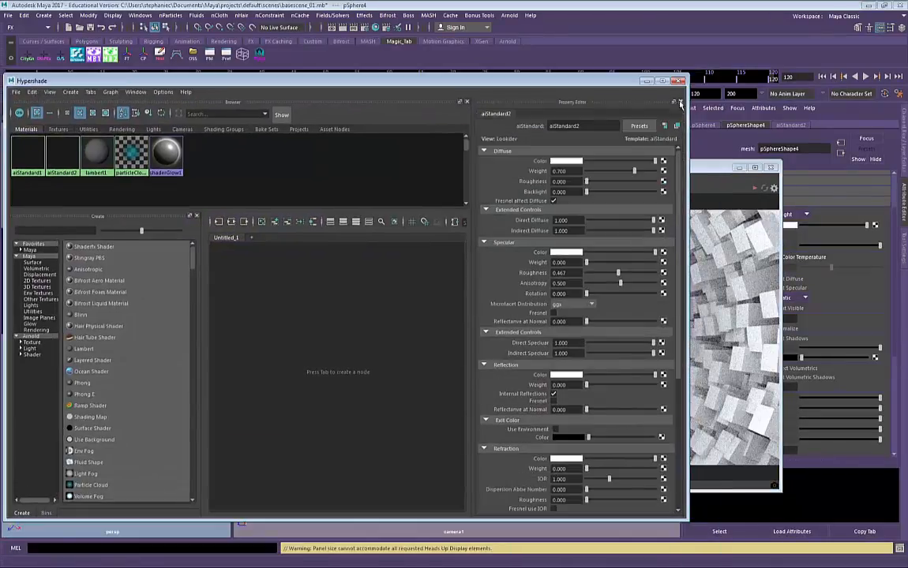
pyautogui.click(680, 102)
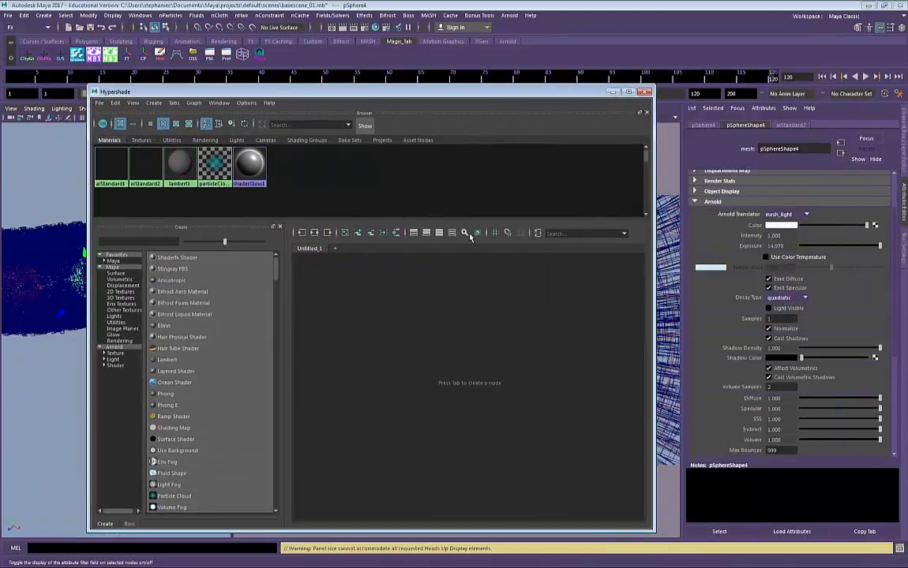
pyautogui.click(494, 232)
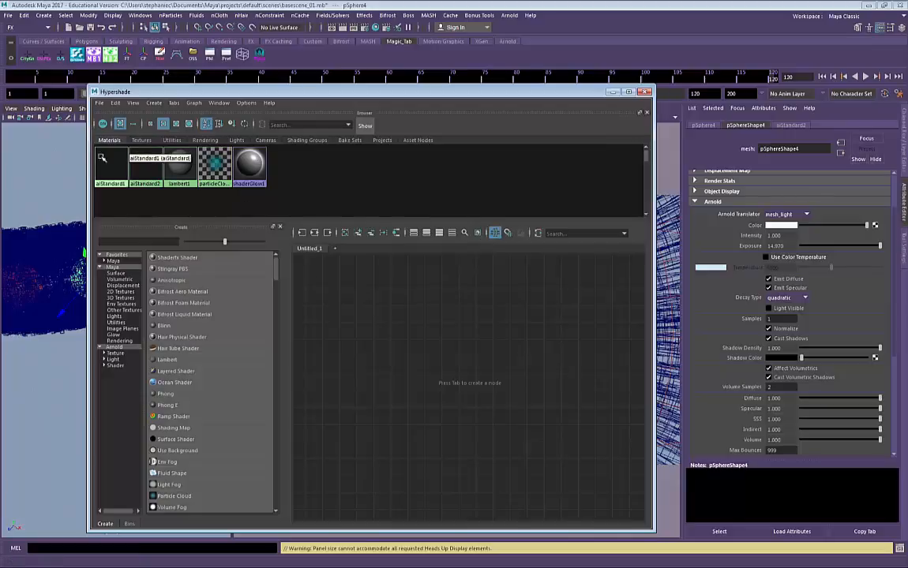
pyautogui.click(110, 162)
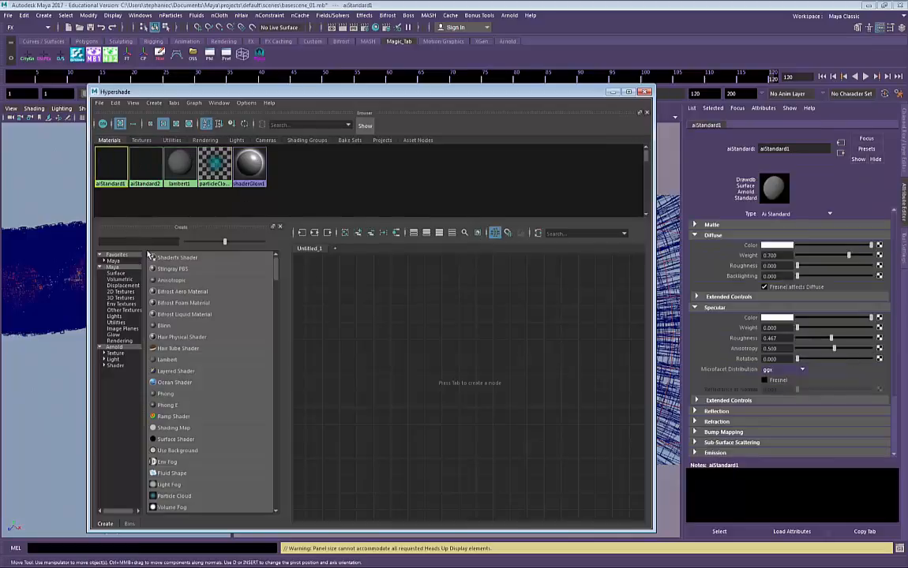
pyautogui.click(314, 233)
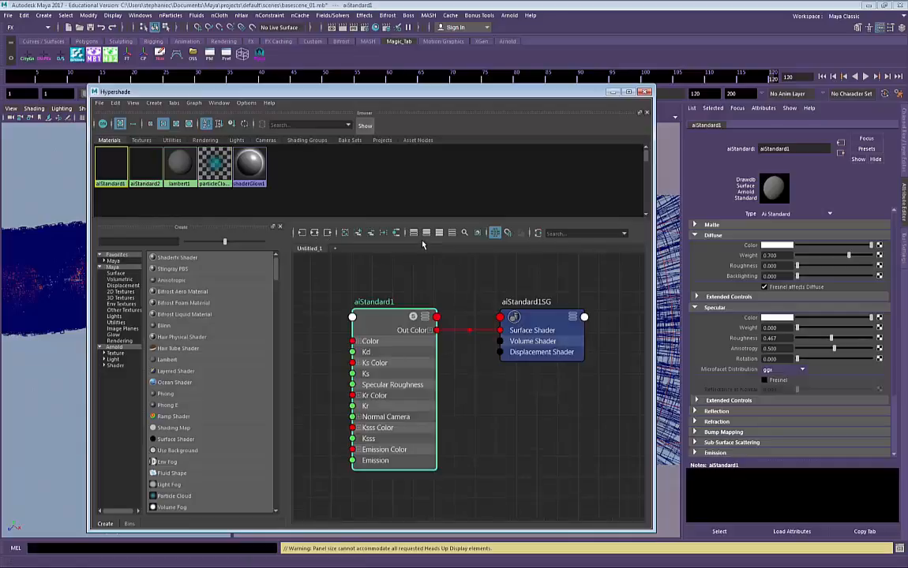
pyautogui.moveTo(433, 317); pyautogui.dragTo(483, 286)
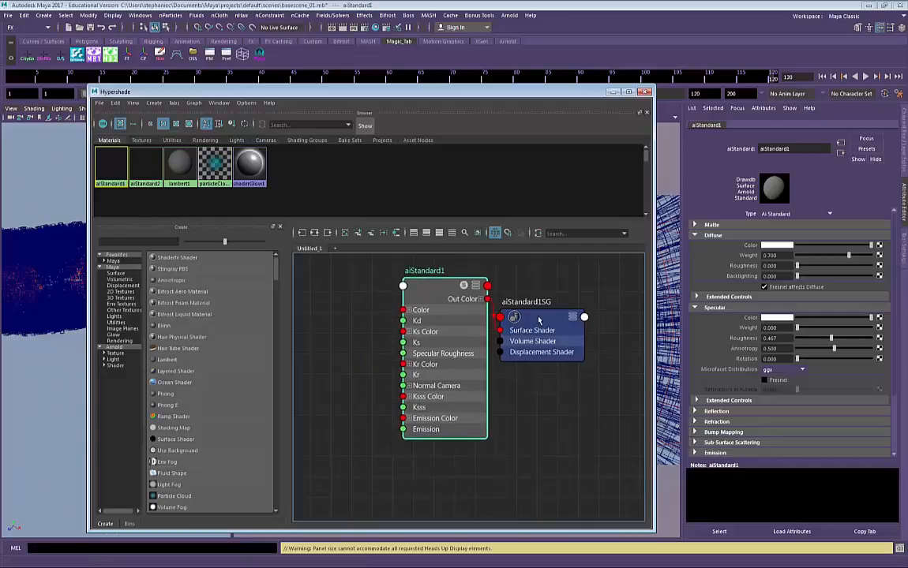
pyautogui.moveTo(558, 317); pyautogui.dragTo(587, 301)
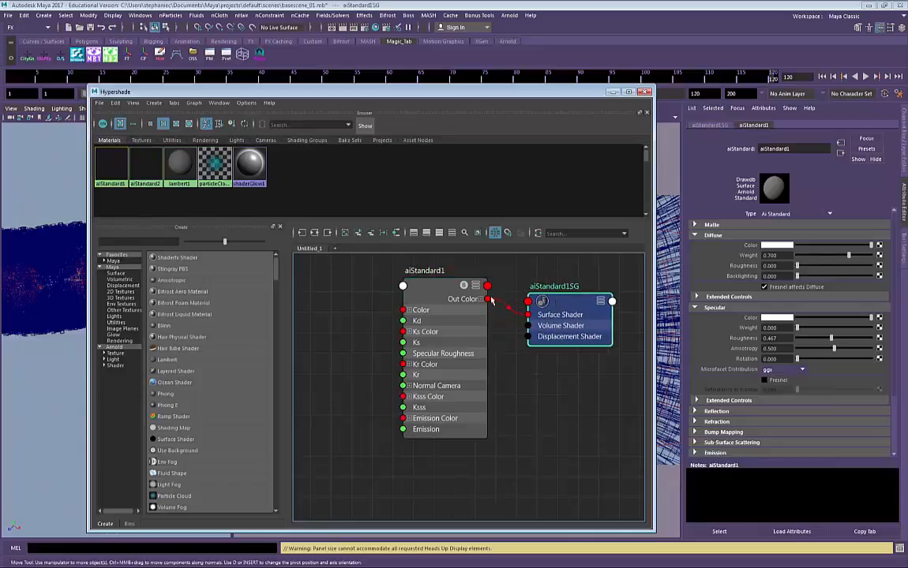
# Rename the aiStandard1 material to defaultcube_mat.
pyautogui.moveTo(446, 292); pyautogui.dragTo(473, 290)
pyautogui.doubleClick(801, 148)
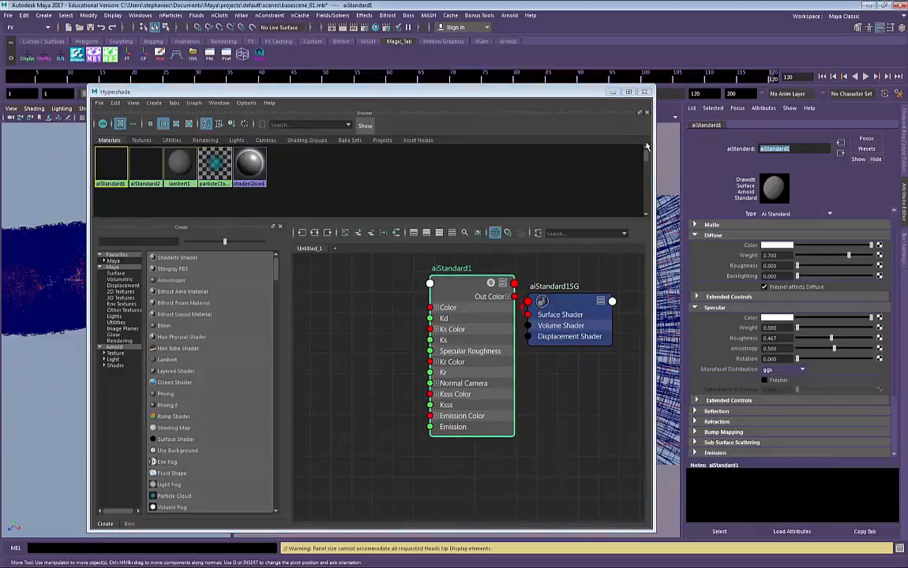
pyautogui.write('defaultcube_')
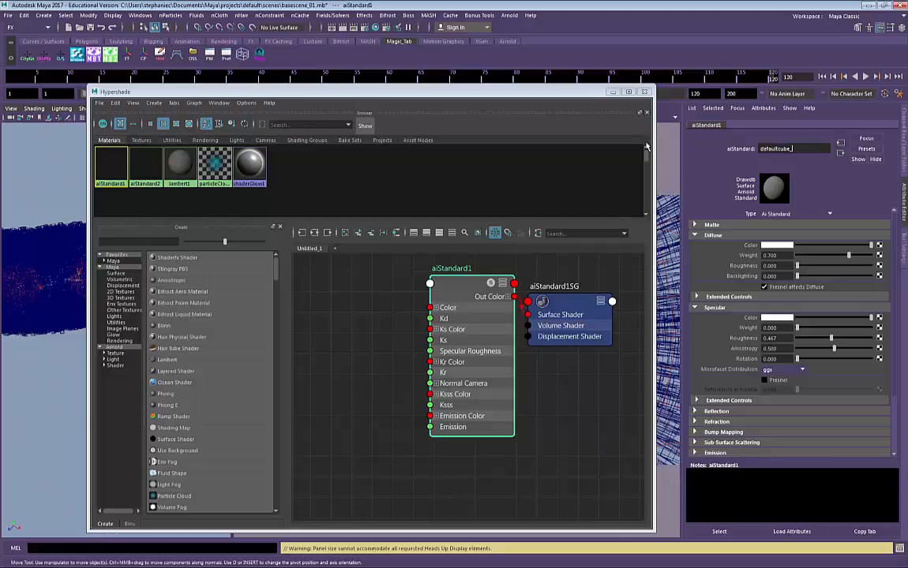
pyautogui.write('mat')
pyautogui.press('Return')
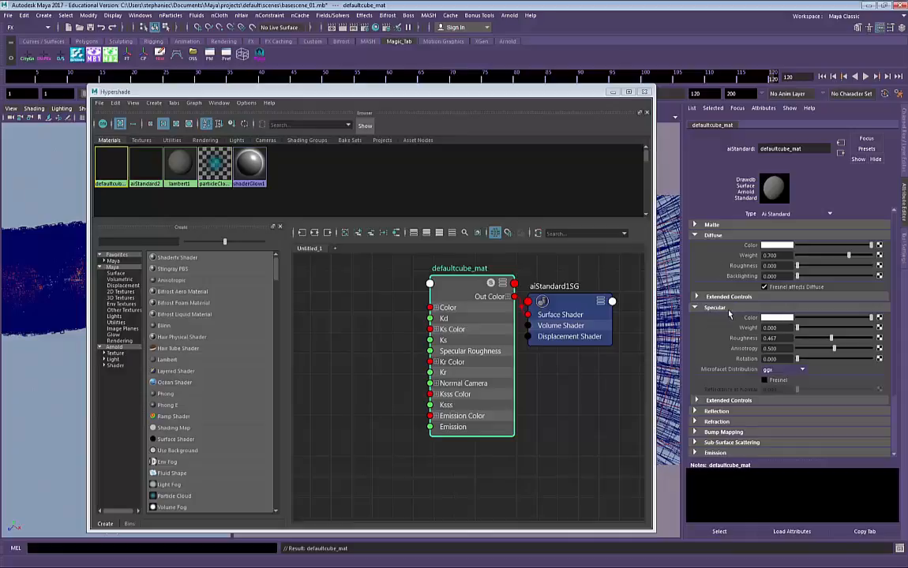
# Raise defaultcube_mat's specular weight to about 0.67 and restart the Arnold render beside Hypershade.
pyautogui.scroll(-2, 739, 325)
pyautogui.moveTo(804, 299); pyautogui.dragTo(846, 299)
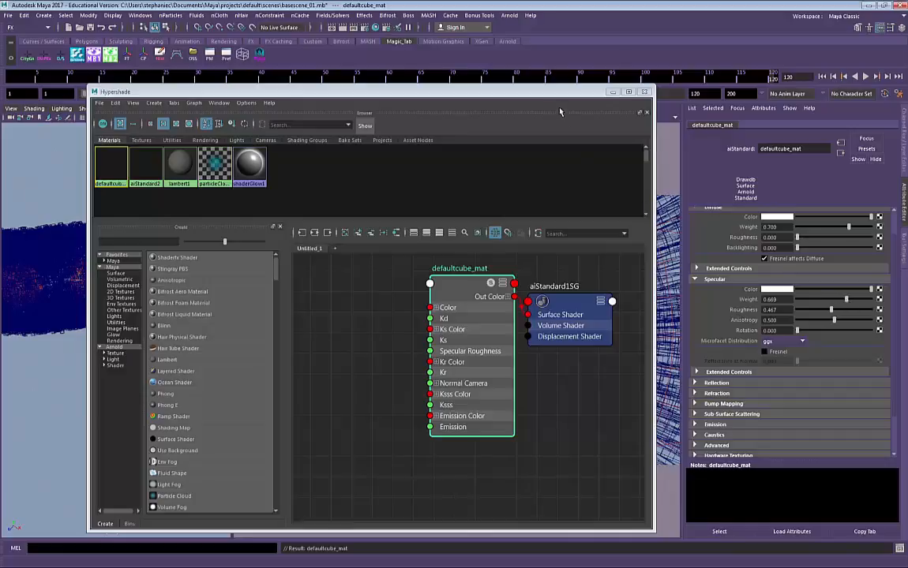
pyautogui.moveTo(560, 93); pyautogui.dragTo(479, 93)
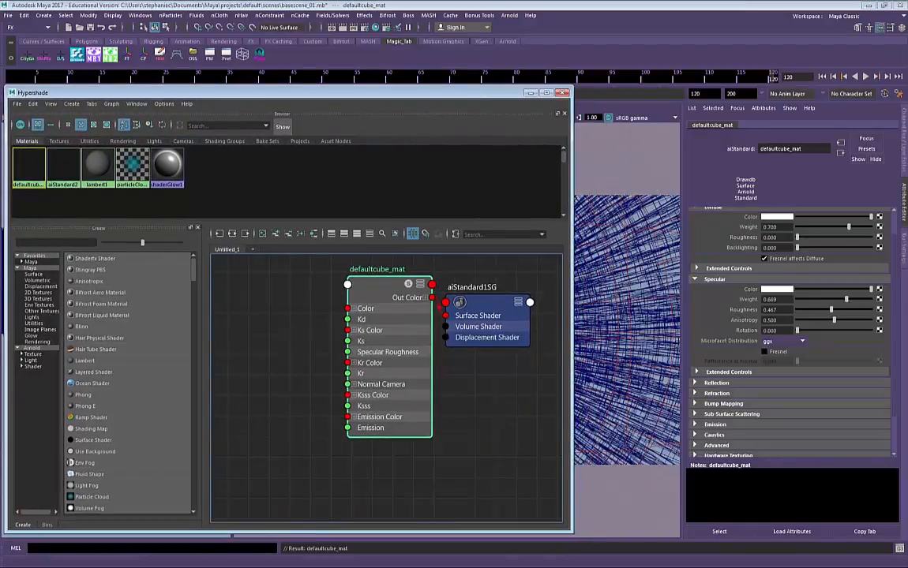
pyautogui.hotkey('alt', 'Tab')
pyautogui.moveTo(404, 205); pyautogui.dragTo(544, 207)
pyautogui.moveTo(401, 92); pyautogui.dragTo(411, 61)
pyautogui.click(613, 286)
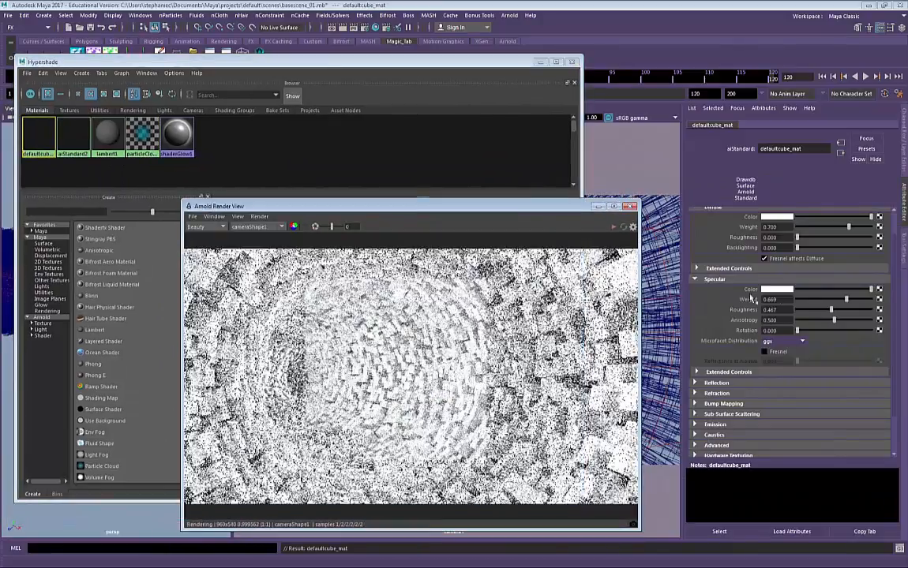
# Set defaultcube_mat's specular roughness to about 0.62 and its specular weight to 0.35.
pyautogui.moveTo(831, 310)
pyautogui.mouseDown()
pyautogui.moveTo(843, 309)
pyautogui.moveTo(834, 299)
pyautogui.mouseUp()
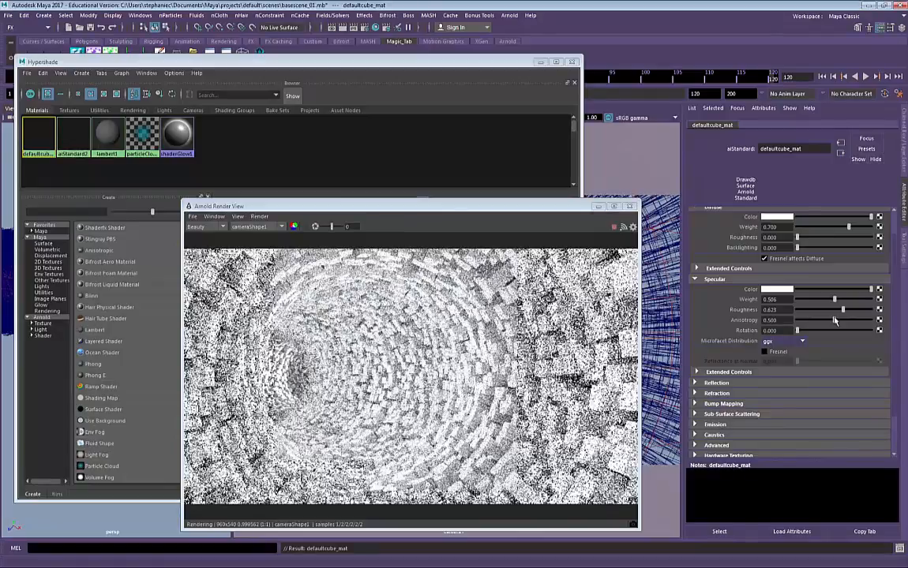
pyautogui.scroll(-2, 759, 292)
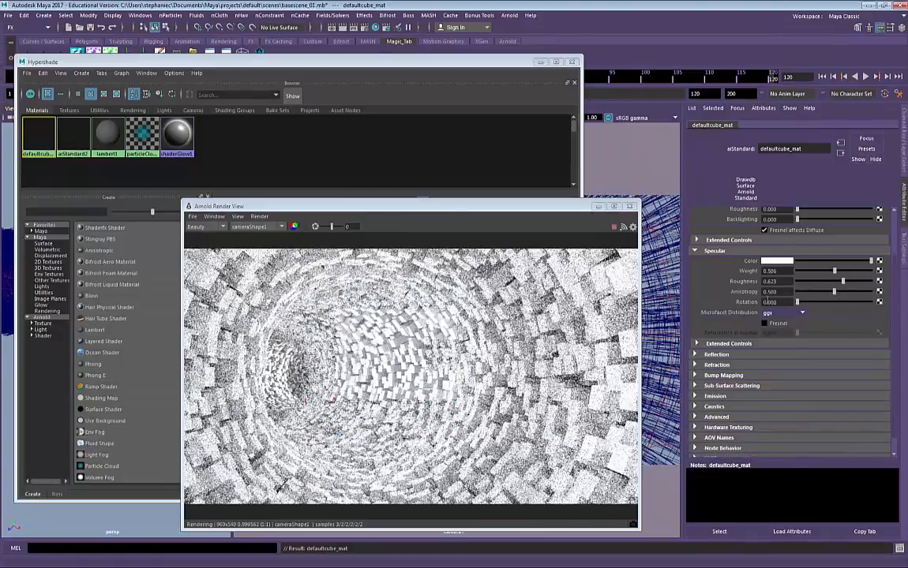
pyautogui.doubleClick(771, 271)
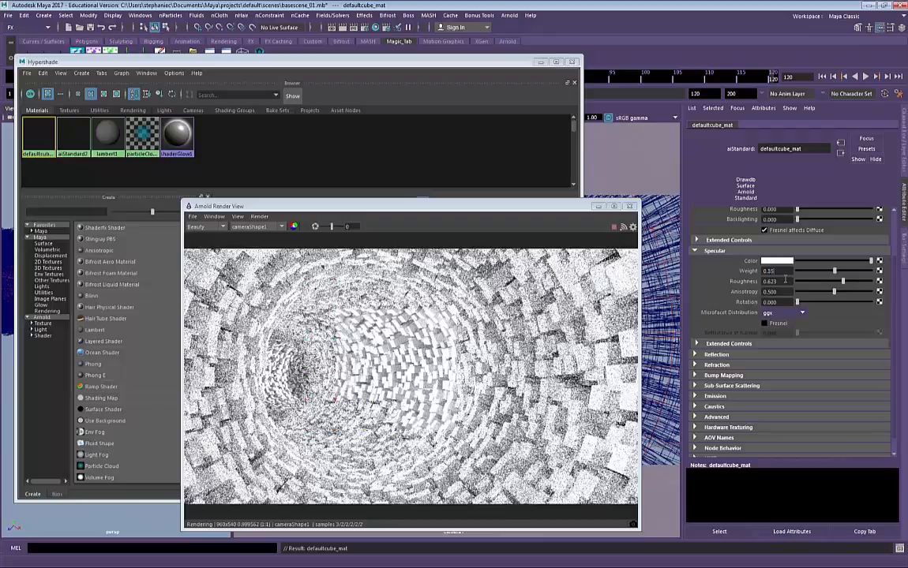
pyautogui.press('Return')
# Give defaultcube_mat a pale blue sub-surface scattering tint with weight 0.11, and slightly lower the specular color's brightness.
pyautogui.scroll(-1, 752, 371)
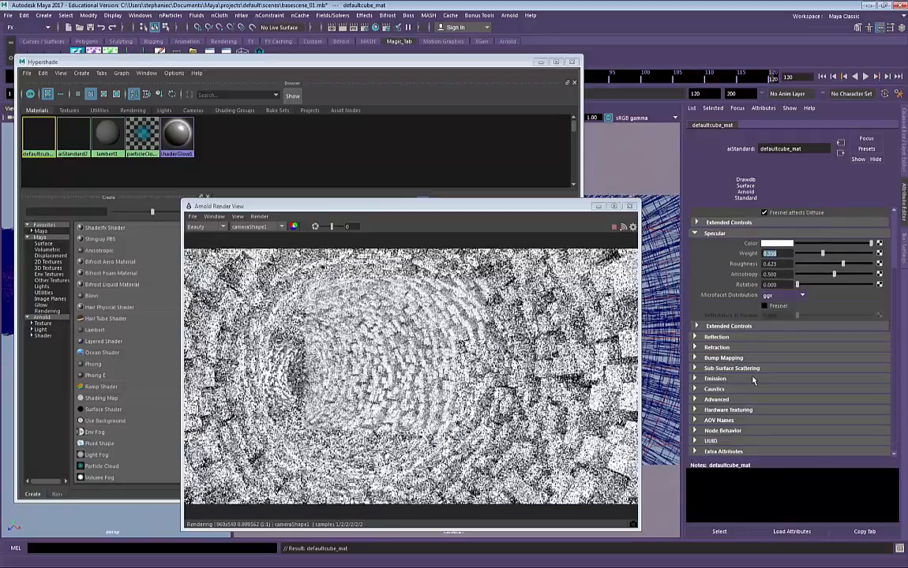
pyautogui.click(739, 369)
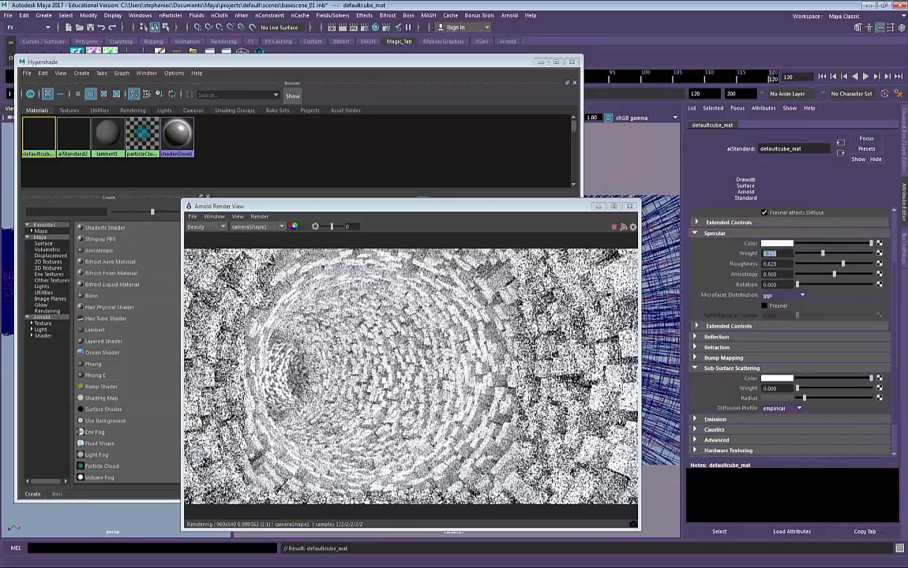
pyautogui.click(781, 379)
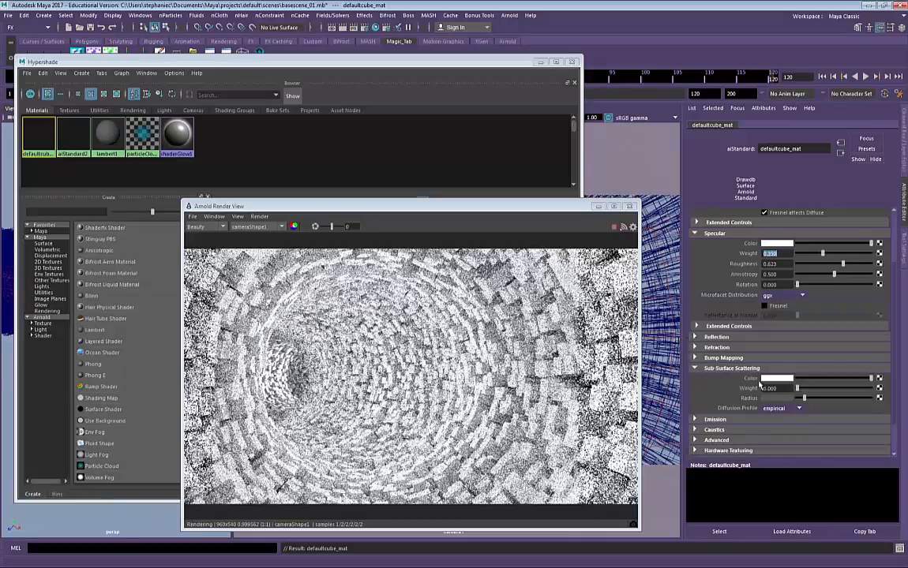
pyautogui.click(782, 379)
pyautogui.moveTo(770, 425); pyautogui.dragTo(762, 426)
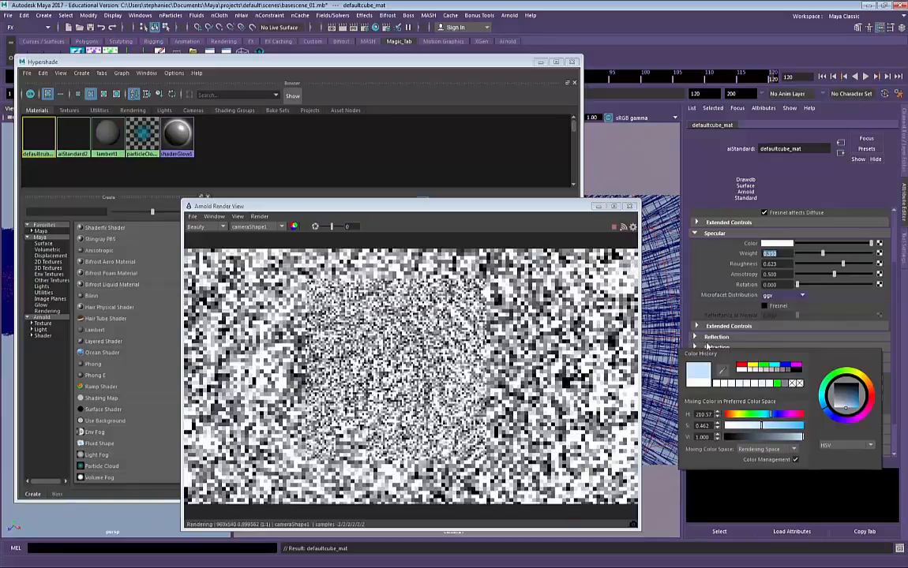
pyautogui.click(792, 375)
pyautogui.moveTo(767, 415); pyautogui.dragTo(757, 418)
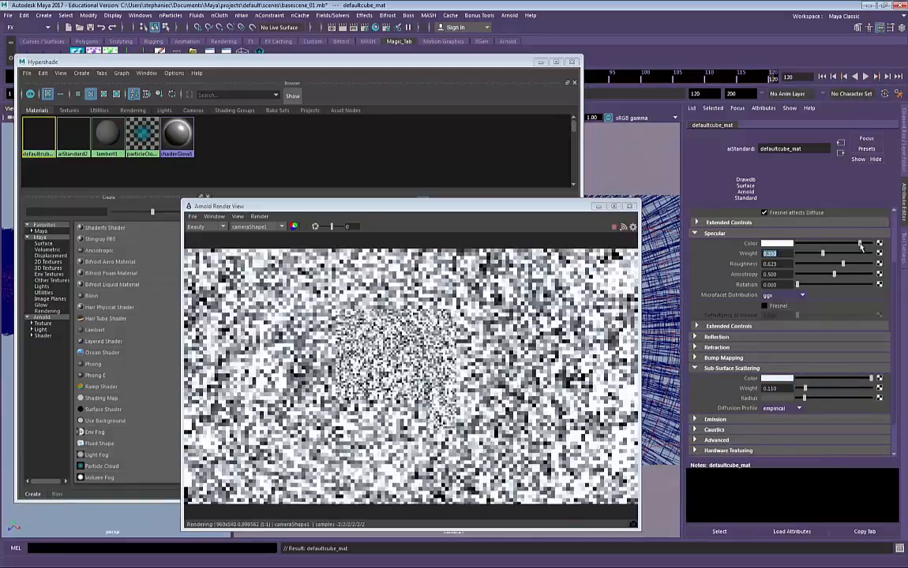
# Stop the Arnold render and clear the Hypershade window away from the viewports.
pyautogui.click(615, 228)
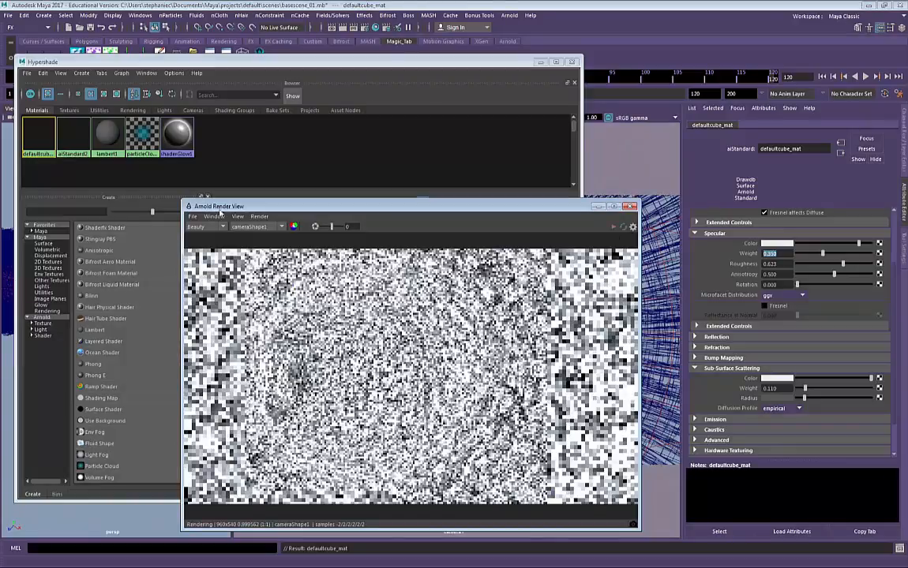
pyautogui.moveTo(248, 208); pyautogui.dragTo(285, 213)
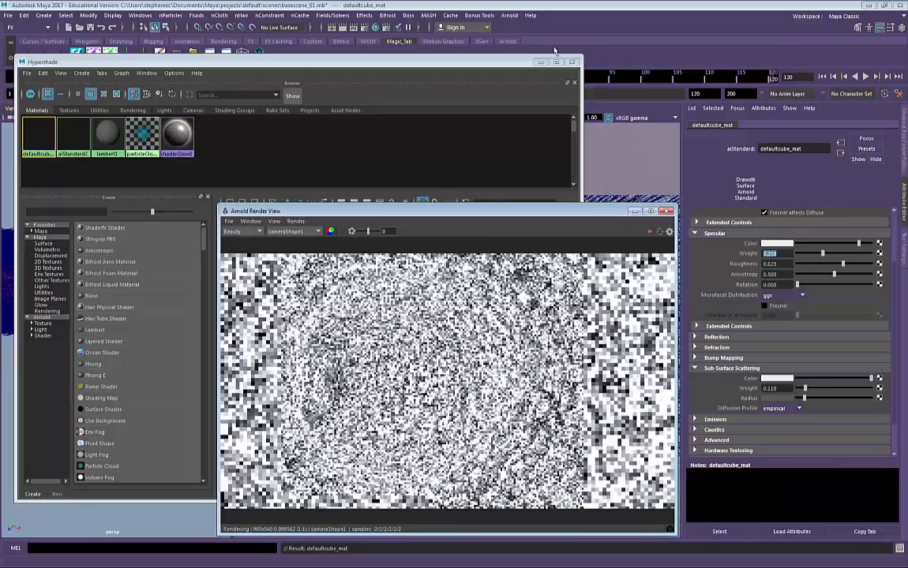
pyautogui.moveTo(375, 72); pyautogui.dragTo(0, 42)
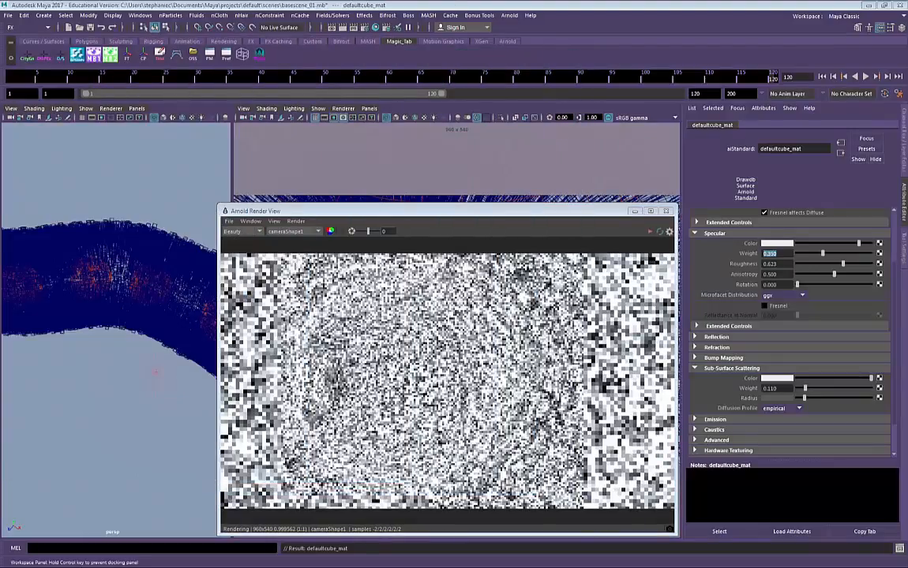
# Set the samples to 3 on the sky dome light, the area light and the four sphere mesh lights.
pyautogui.click(69, 226)
pyautogui.click(77, 236)
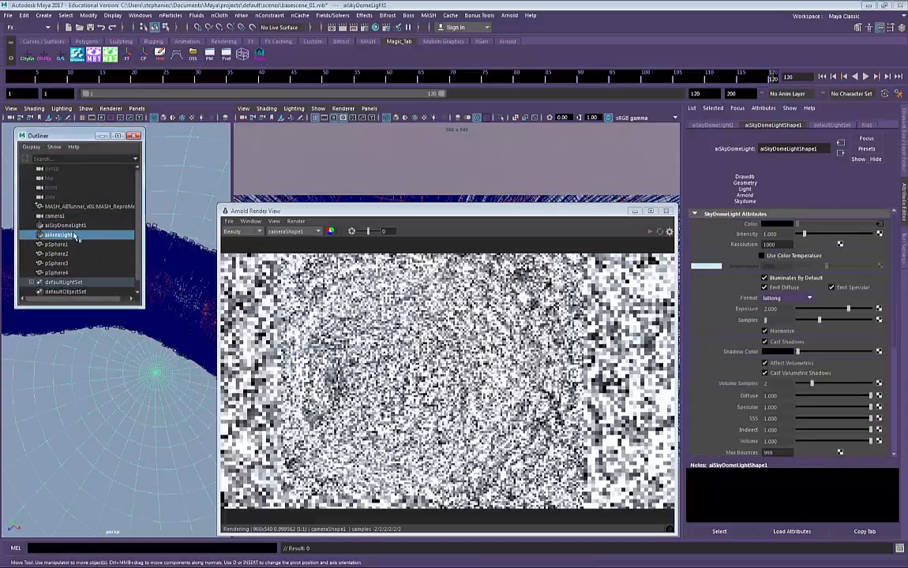
pyautogui.click(59, 245)
pyautogui.click(59, 255)
pyautogui.moveTo(778, 319); pyautogui.dragTo(763, 318)
pyautogui.click(57, 263)
pyautogui.click(57, 272)
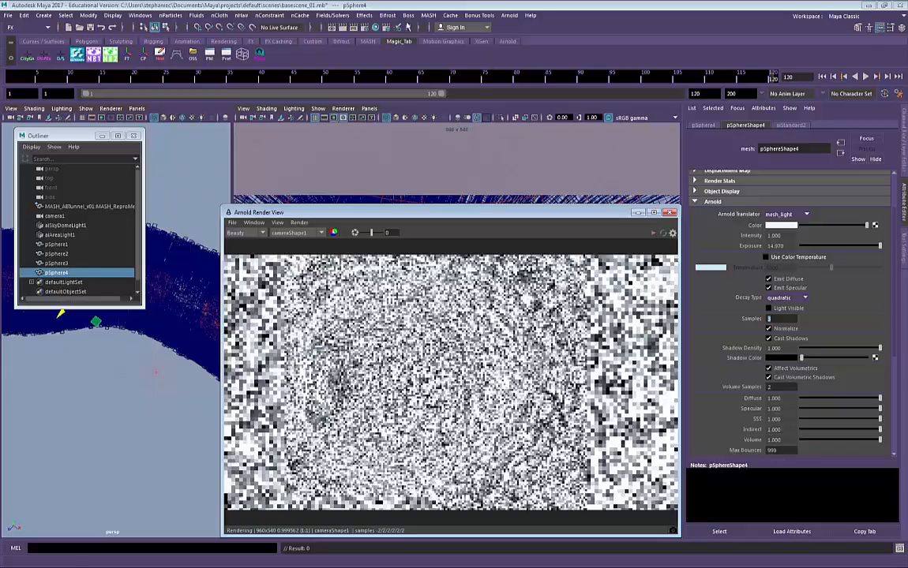
# Add the direct_diffuse and direct_specular AOVs from the aiStandard group in the render settings.
pyautogui.click(365, 28)
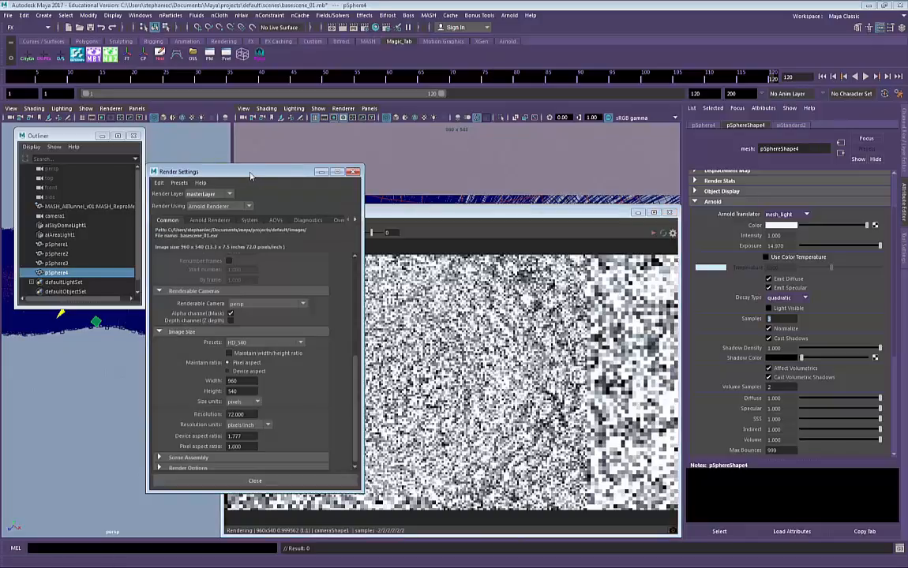
pyautogui.moveTo(249, 175); pyautogui.dragTo(285, 142)
pyautogui.click(311, 186)
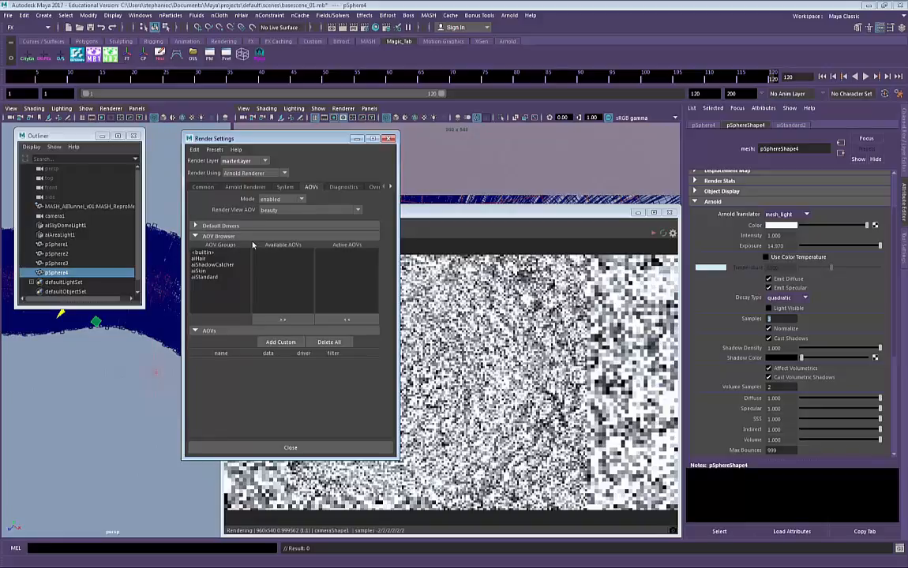
pyautogui.click(238, 189)
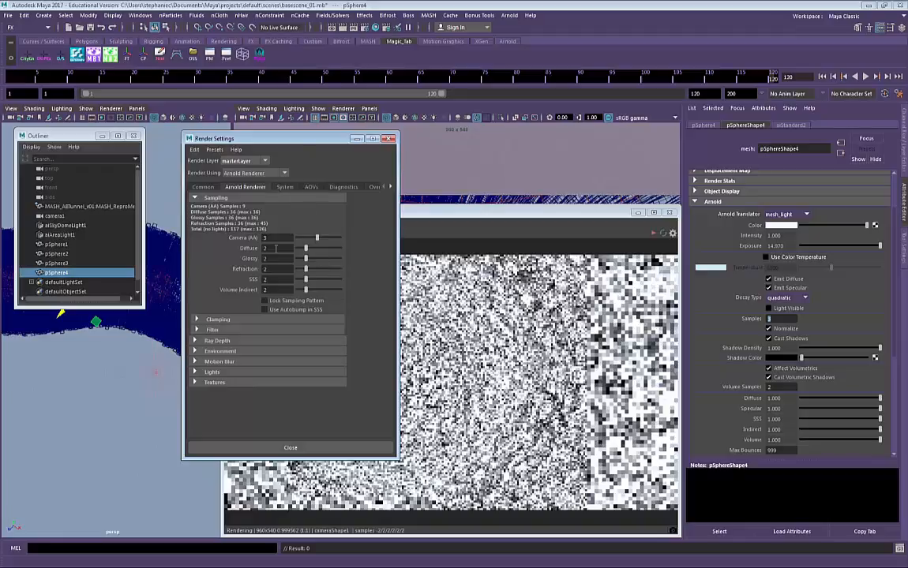
pyautogui.click(311, 187)
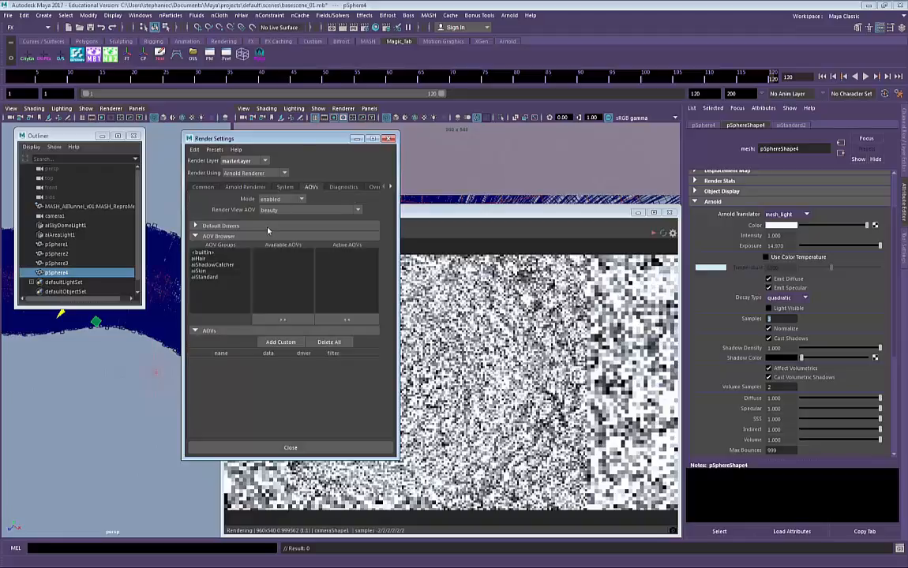
pyautogui.click(199, 271)
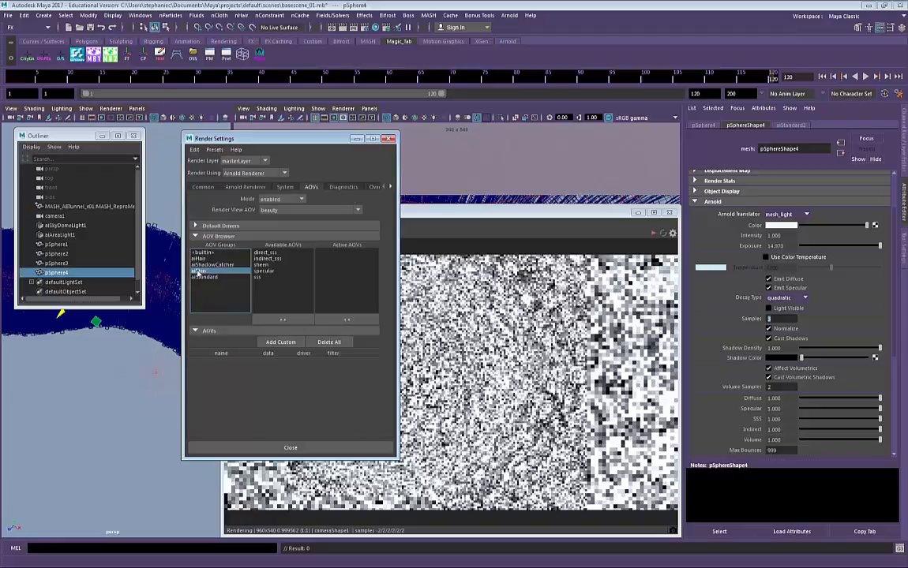
pyautogui.click(220, 278)
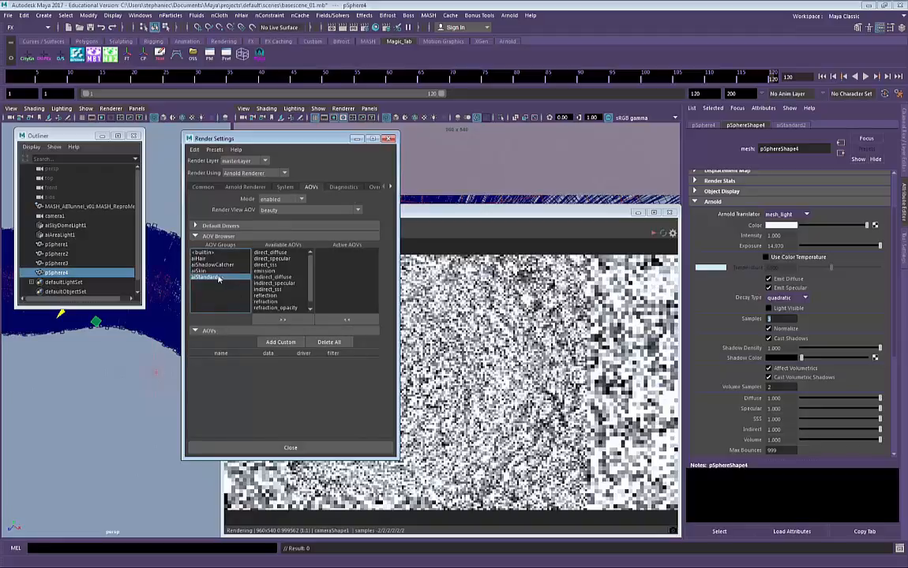
pyautogui.doubleClick(272, 254)
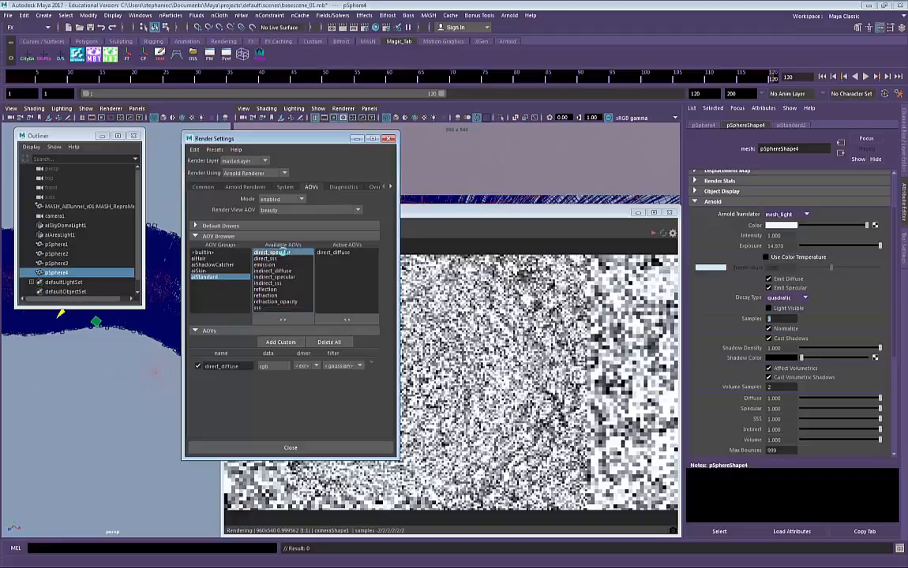
pyautogui.doubleClick(282, 253)
# Add the sss, indirect_diffuse and indirect_specular AOVs from the aiStandard group to the active list.
pyautogui.click(272, 253)
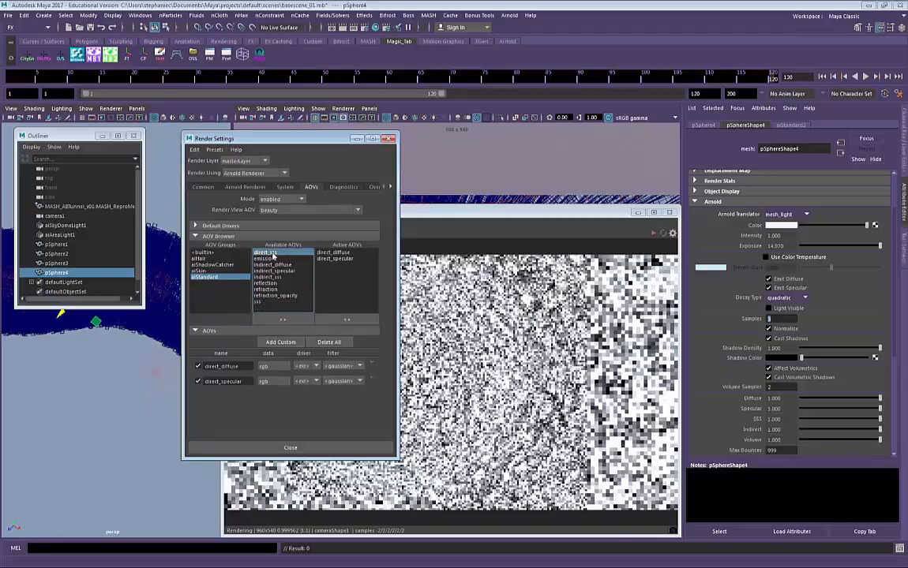
pyautogui.click(264, 303)
pyautogui.doubleClick(264, 304)
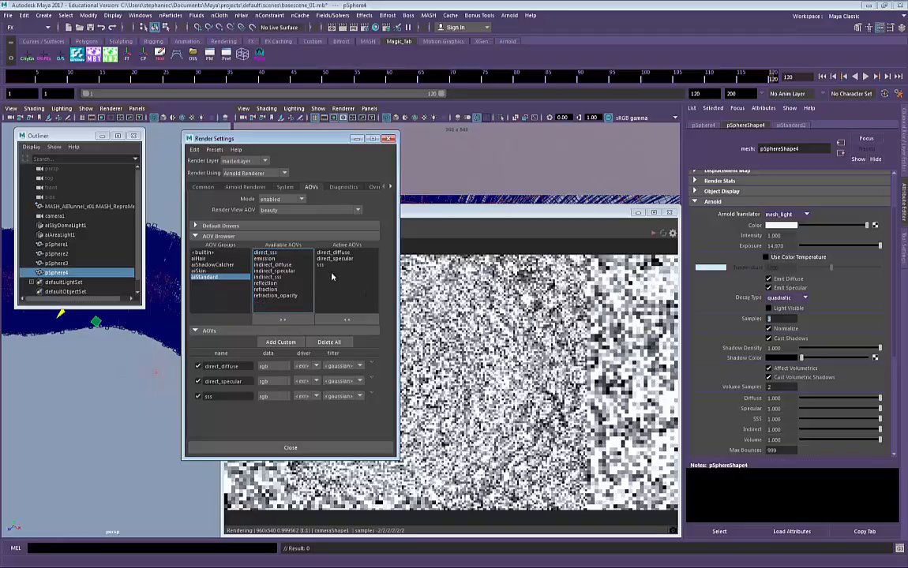
pyautogui.doubleClick(283, 265)
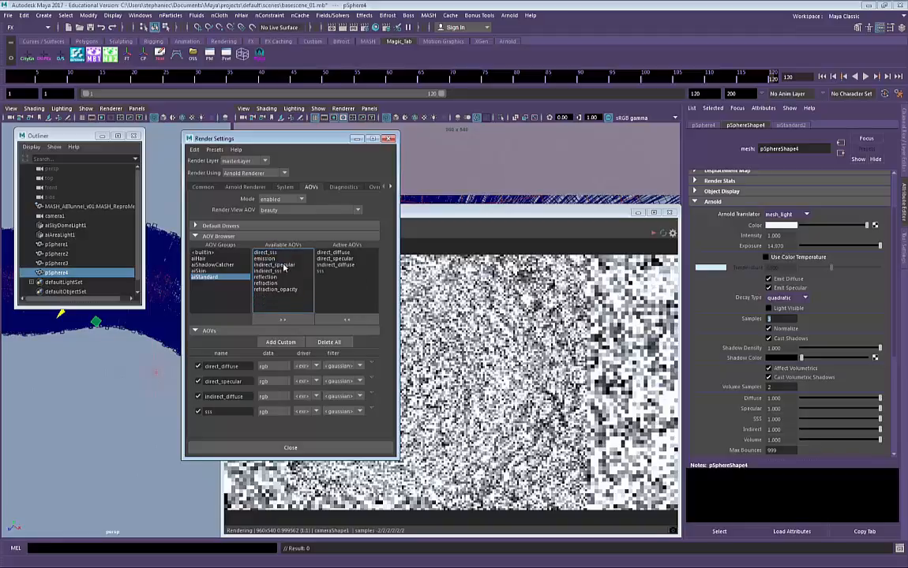
pyautogui.doubleClick(283, 265)
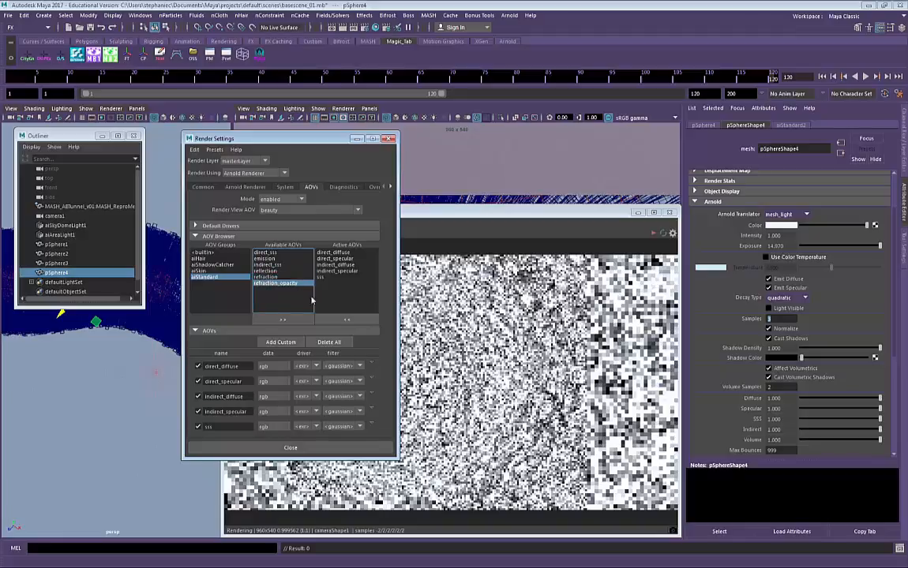
pyautogui.click(280, 282)
pyautogui.click(307, 272)
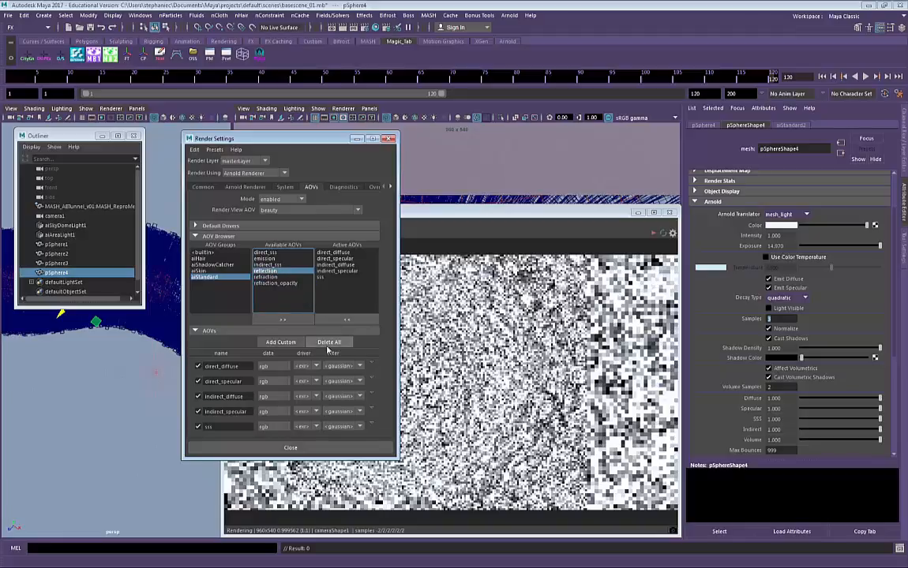
# Set Arnold's Refraction and Volume Indirect samples to 0 and its Reflection and Refraction ray depths to 0.
pyautogui.click(204, 187)
pyautogui.click(245, 187)
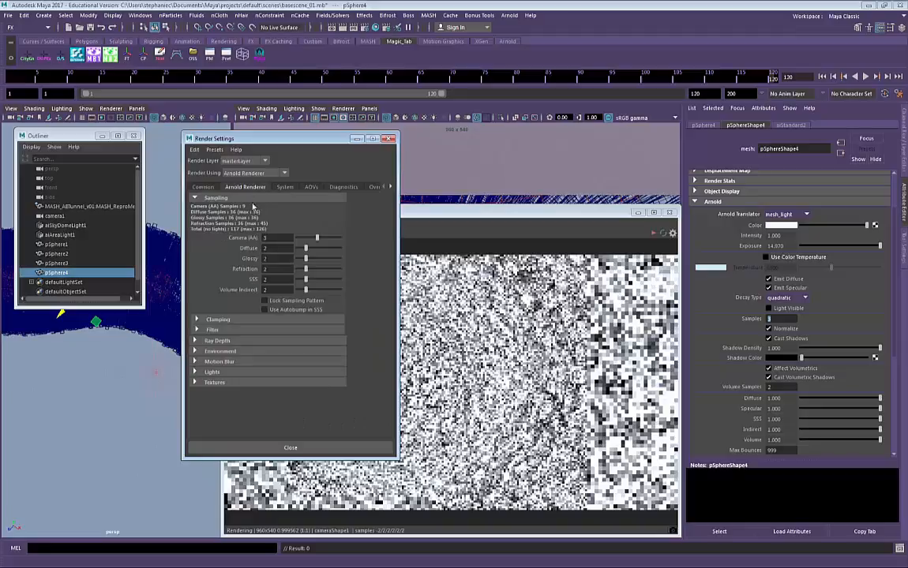
pyautogui.moveTo(306, 290); pyautogui.dragTo(297, 270)
pyautogui.click(245, 343)
pyautogui.scroll(-1, 247, 365)
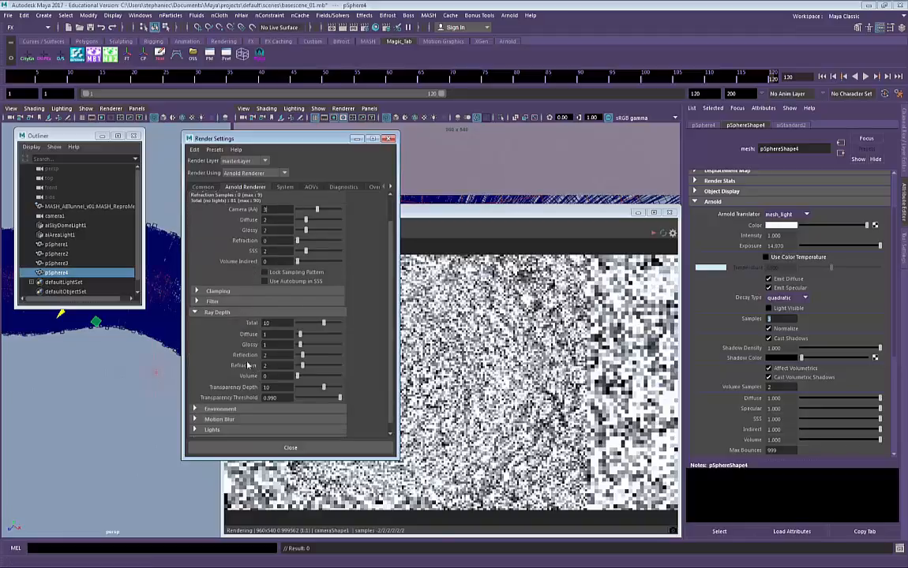
pyautogui.moveTo(303, 360); pyautogui.dragTo(288, 359)
pyautogui.moveTo(302, 365); pyautogui.dragTo(293, 368)
# Close the Outliner and arrange the Render Settings and Arnold Render View windows side by side.
pyautogui.moveTo(263, 138); pyautogui.dragTo(87, 220)
pyautogui.moveTo(65, 133); pyautogui.dragTo(57, 90)
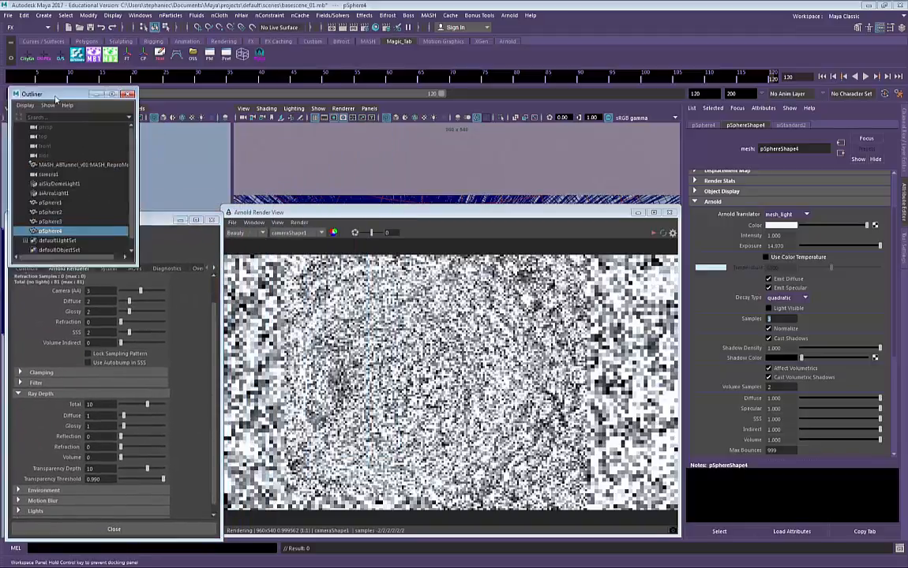
pyautogui.click(127, 93)
pyautogui.moveTo(335, 212); pyautogui.dragTo(356, 183)
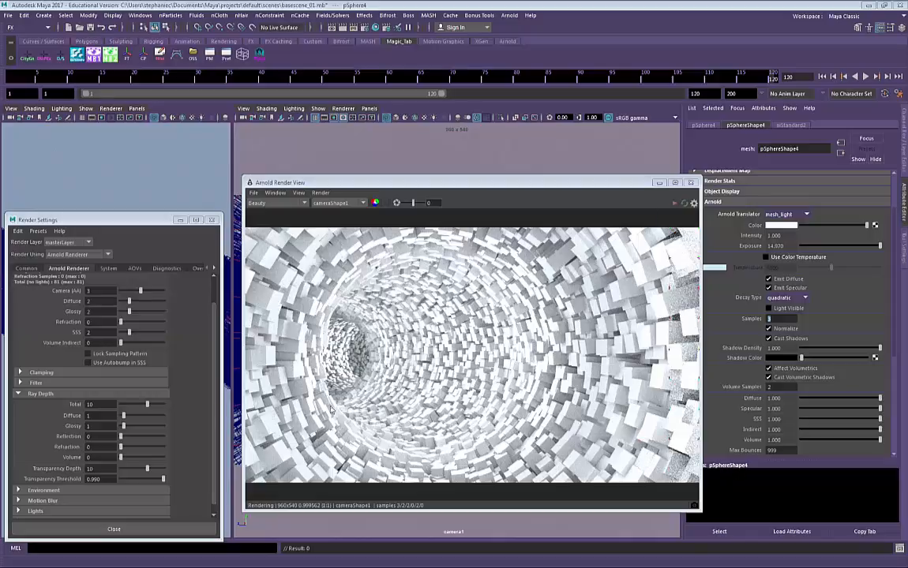
# Compare the direct_diffuse and indirect_diffuse AOVs of the tunnel render for noise.
pyautogui.click(305, 203)
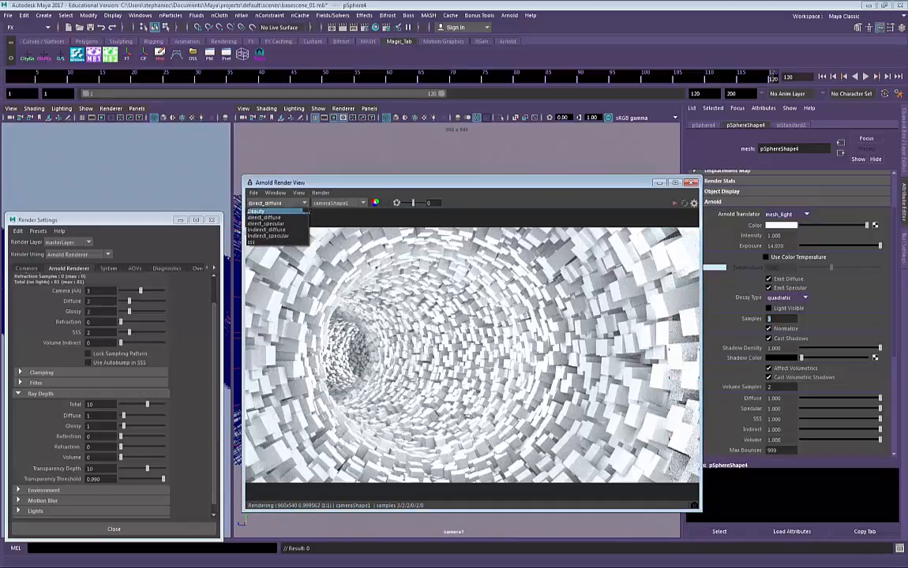
pyautogui.click(272, 217)
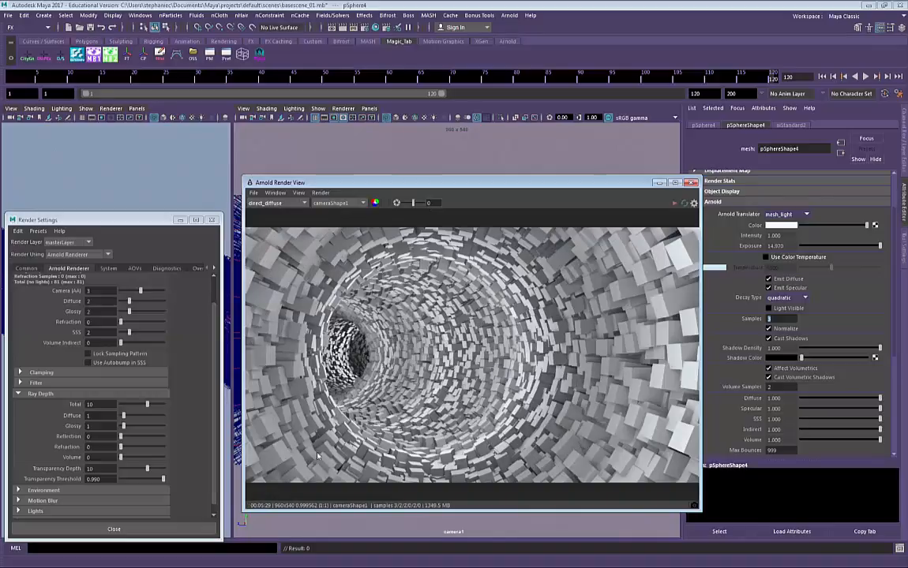
pyautogui.click(273, 203)
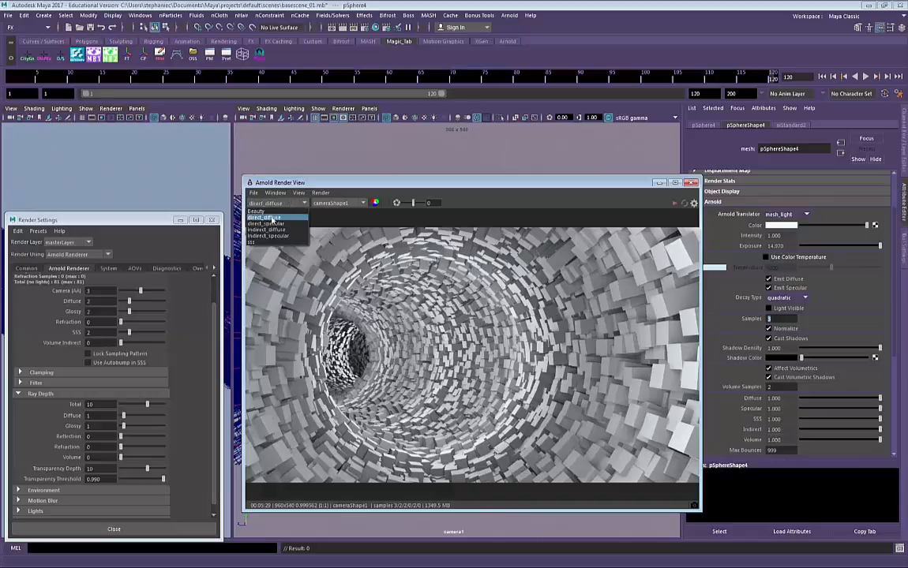
pyautogui.click(273, 230)
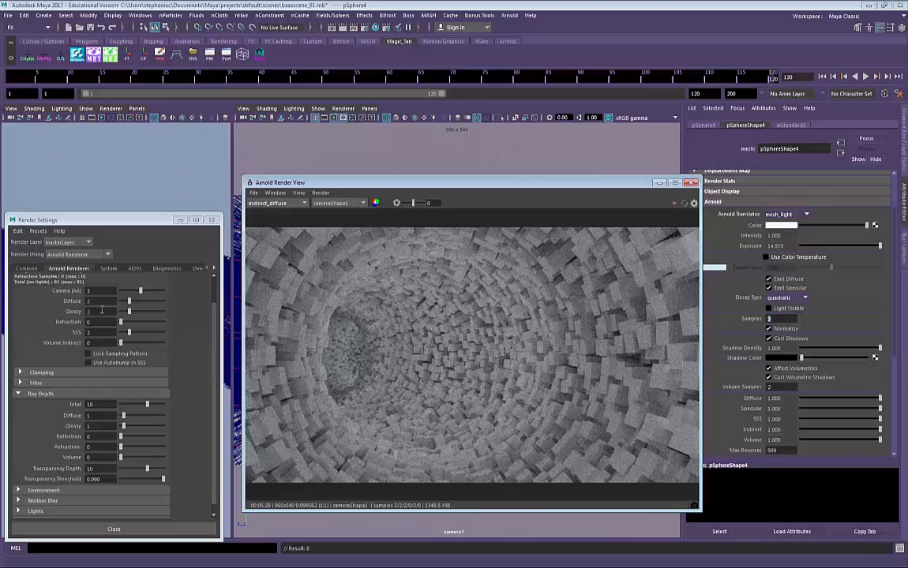
pyautogui.click(301, 203)
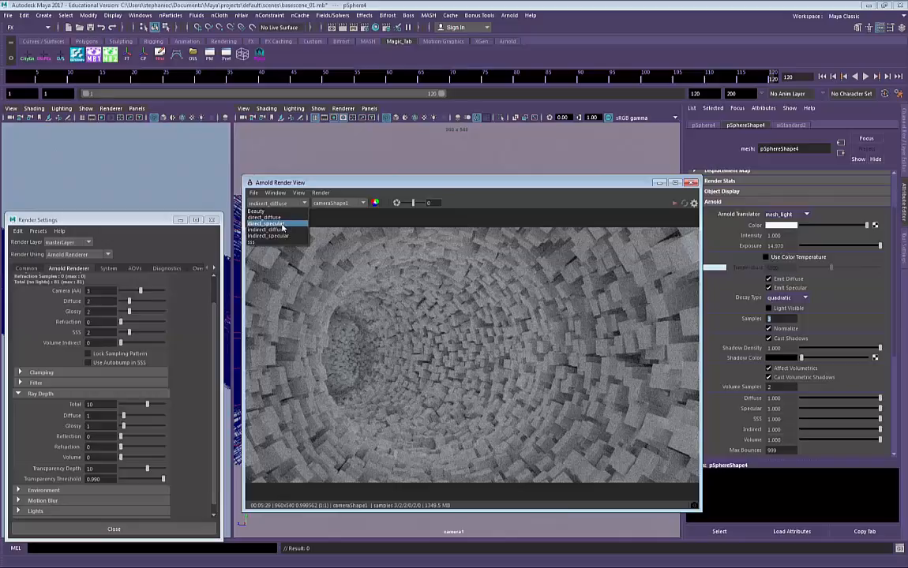
pyautogui.click(298, 184)
pyautogui.click(291, 204)
pyautogui.click(277, 217)
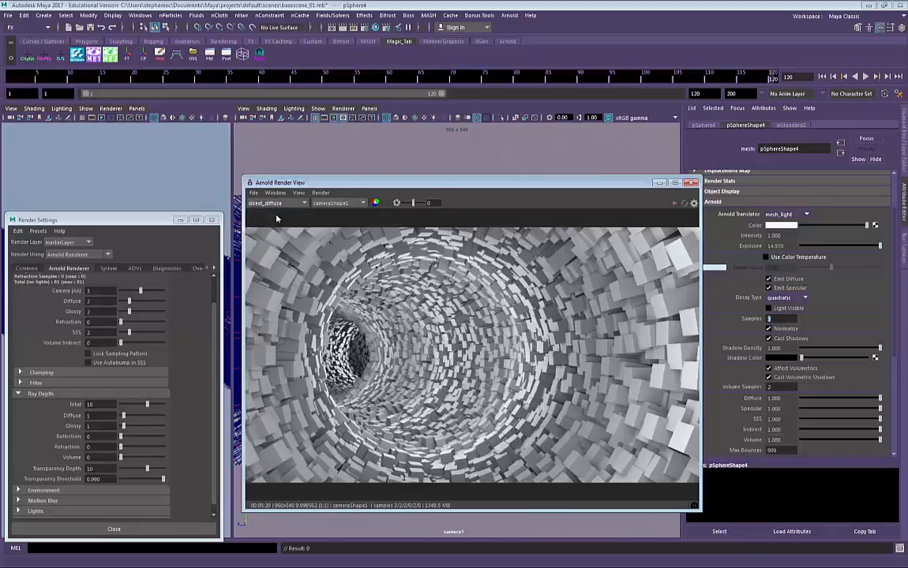
pyautogui.click(277, 204)
pyautogui.click(268, 230)
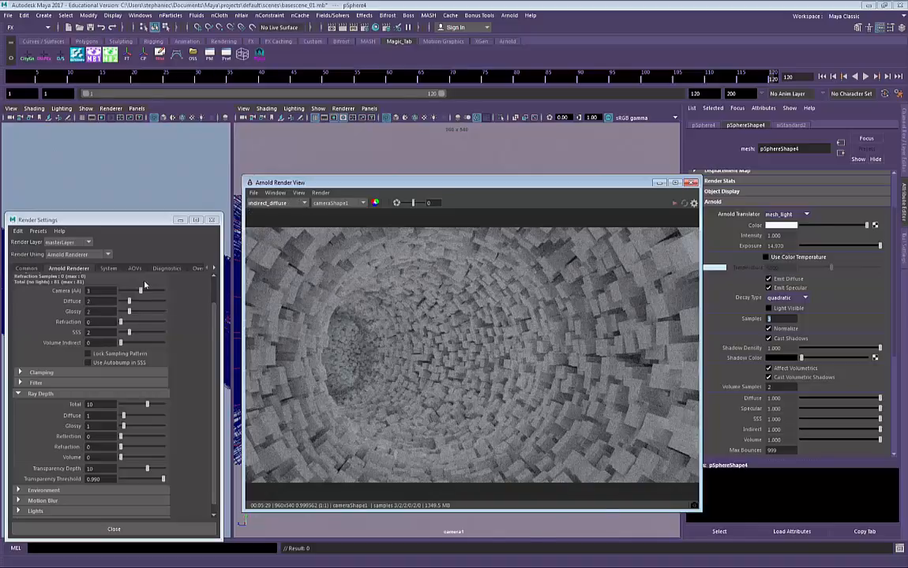
# Inspect the direct_specular and indirect_specular AOVs of the tunnel render.
pyautogui.click(273, 203)
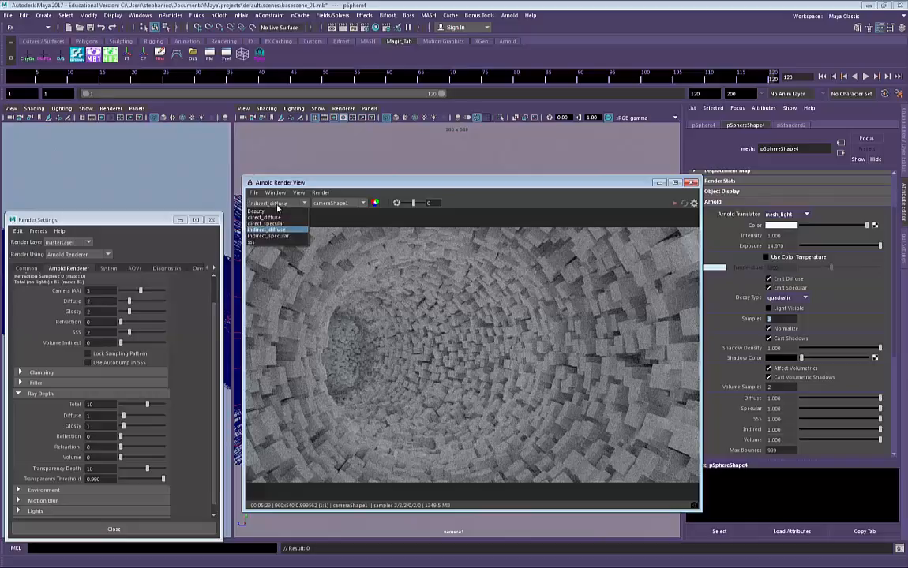
pyautogui.click(279, 224)
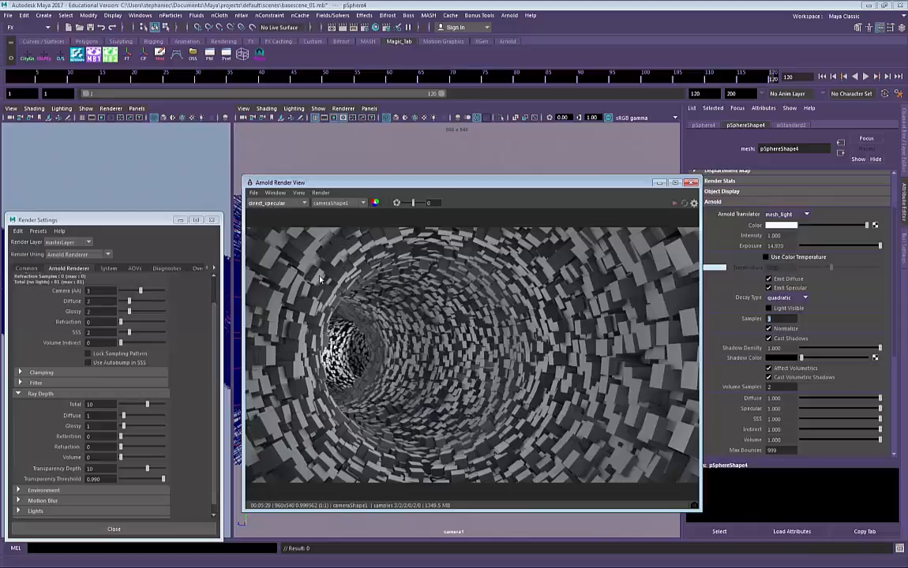
pyautogui.click(278, 206)
pyautogui.click(277, 237)
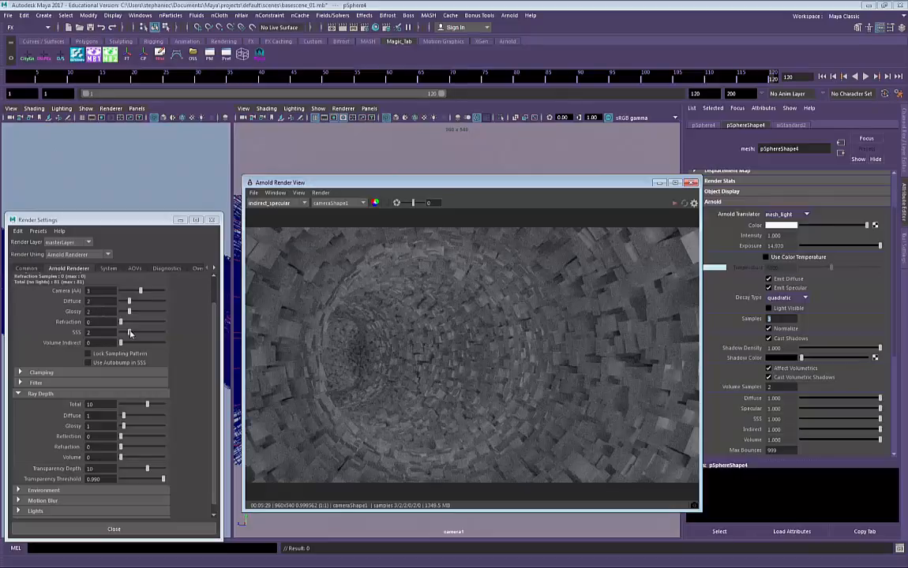
# Inspect the sss and direct_diffuse AOVs and return the Arnold render to the Beauty pass.
pyautogui.click(304, 203)
pyautogui.click(253, 242)
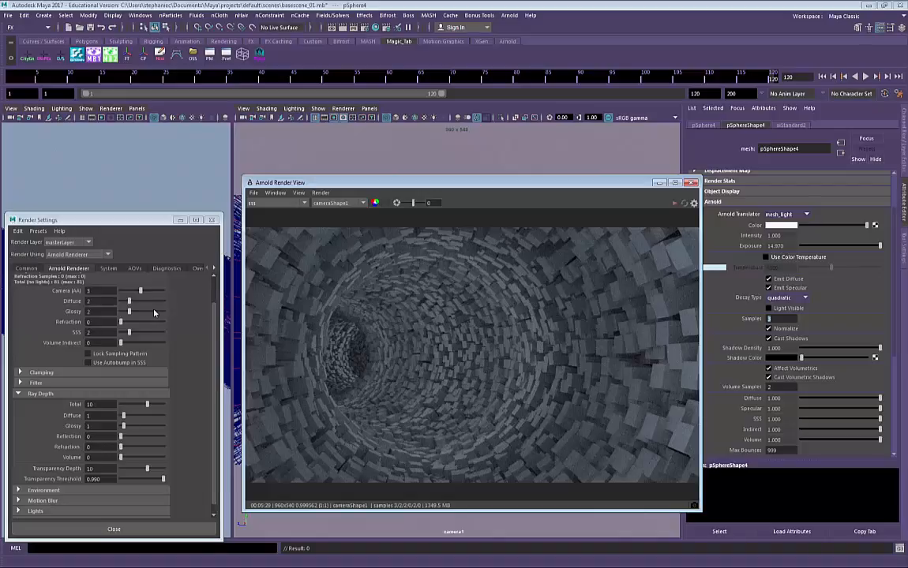
pyautogui.click(305, 203)
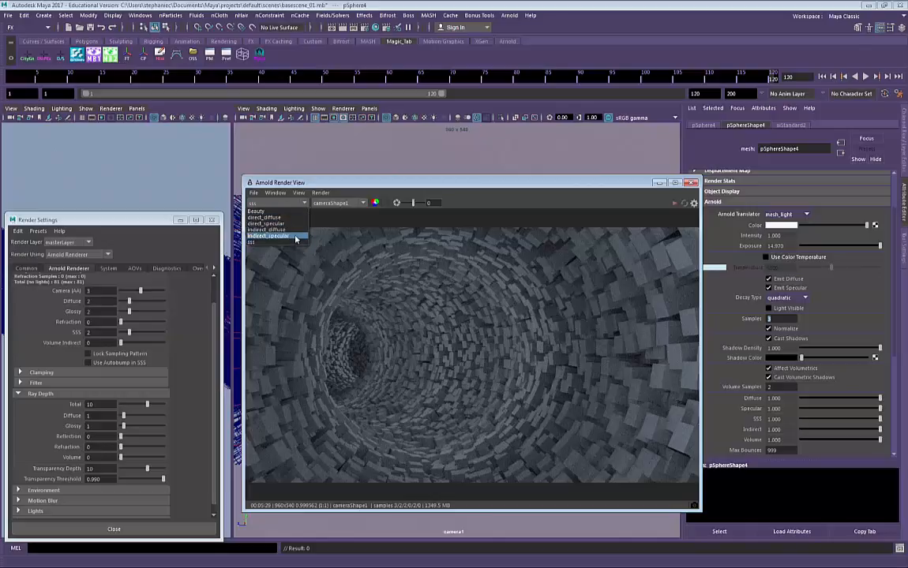
pyautogui.click(267, 217)
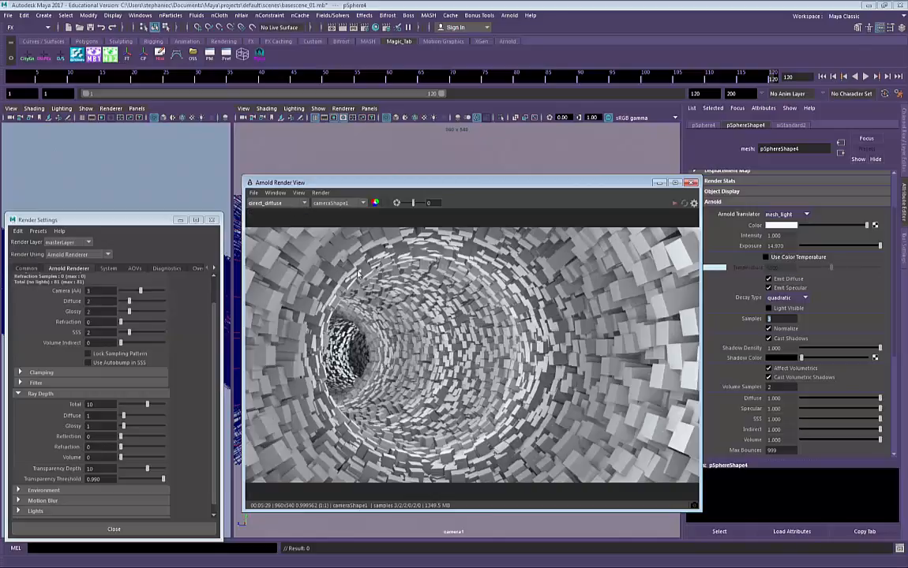
pyautogui.click(272, 203)
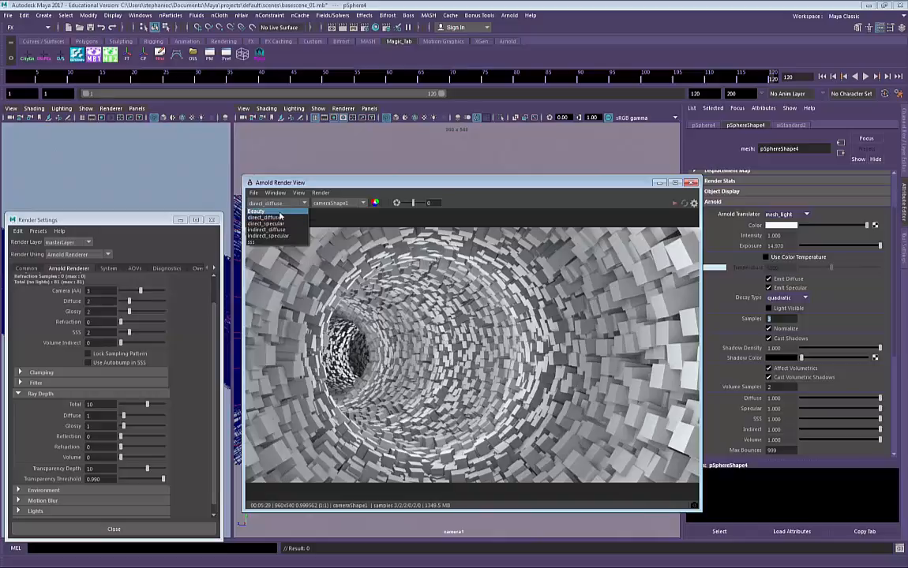
pyautogui.click(280, 216)
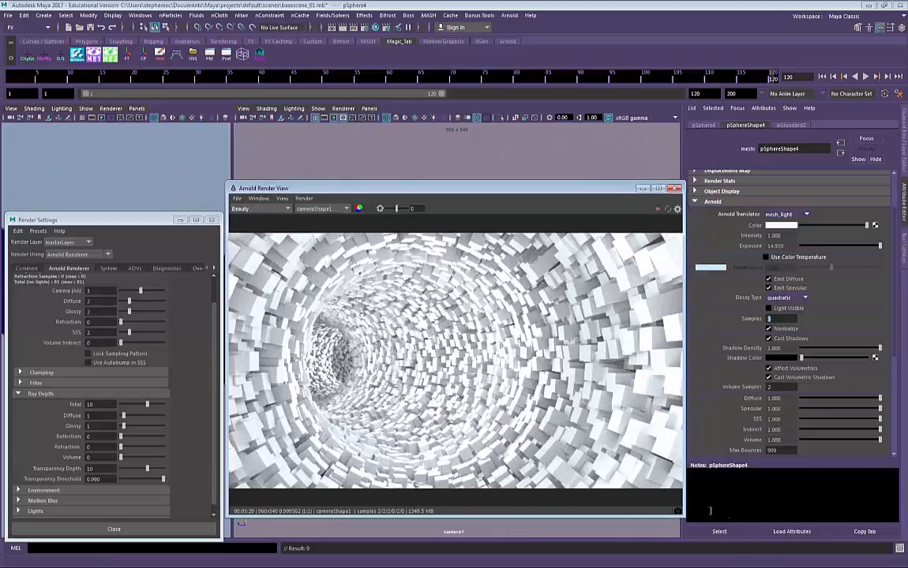
pyautogui.click(676, 512)
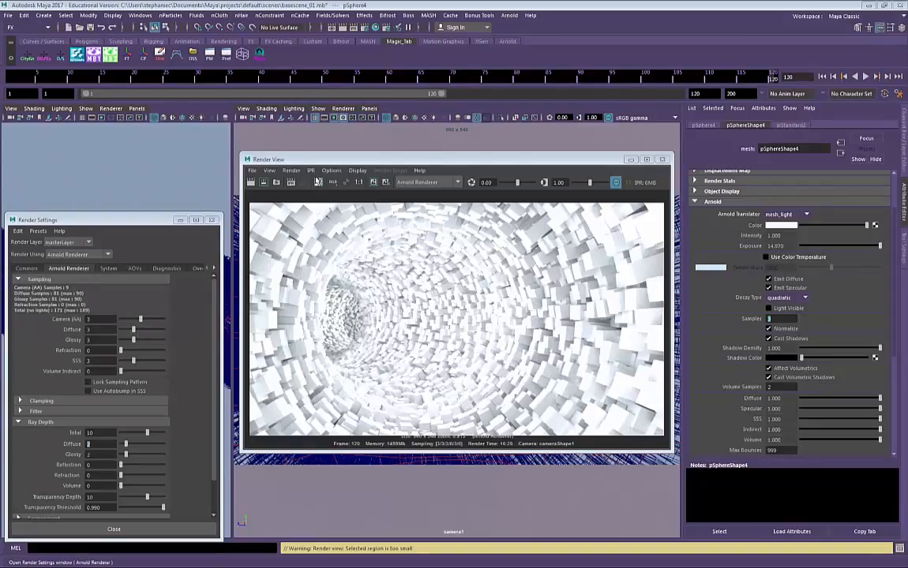
# Review the camera, diffuse, glossy and SSS sampling and the ray depths beside the finished frame 120 render.
pyautogui.moveTo(338, 160); pyautogui.dragTo(340, 165)
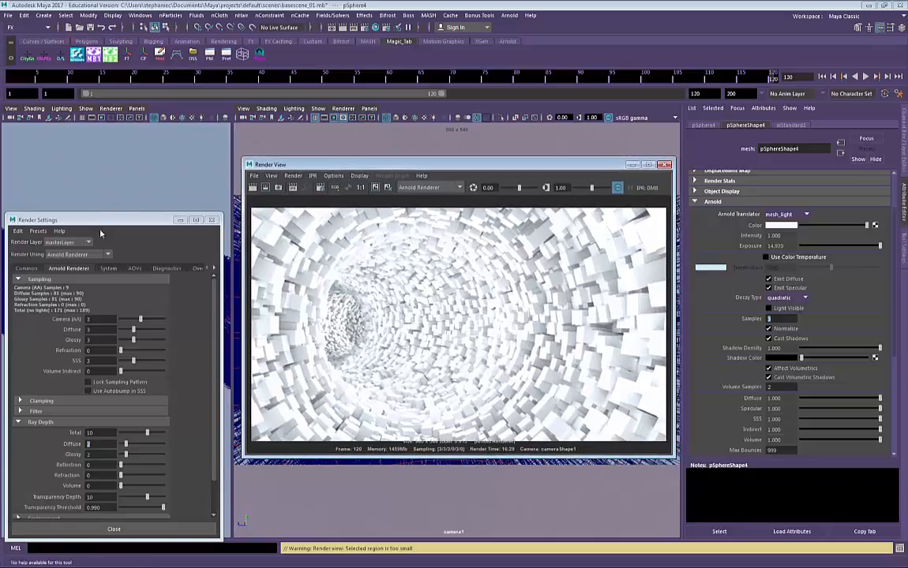
pyautogui.scroll(-2, 107, 428)
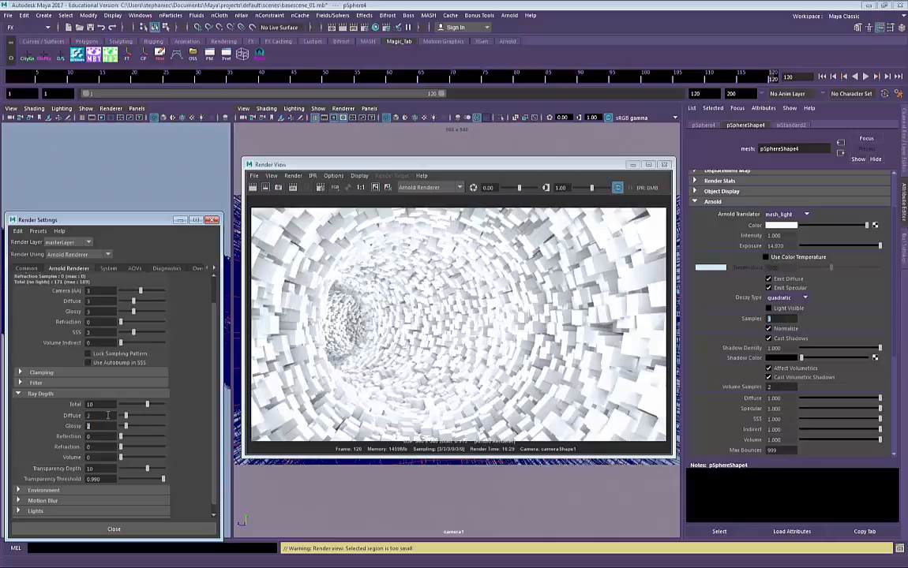
pyautogui.scroll(2, 108, 407)
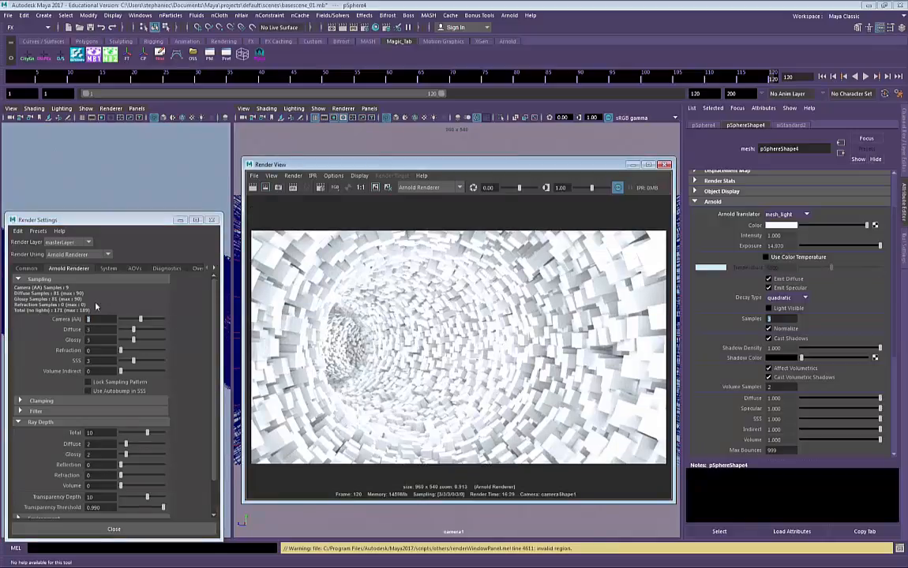
pyautogui.moveTo(418, 166); pyautogui.dragTo(413, 135)
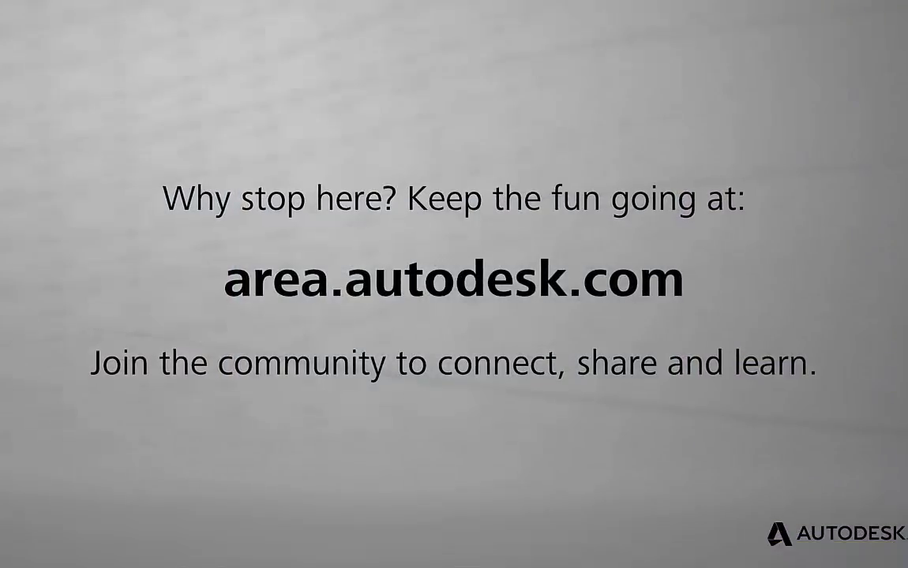